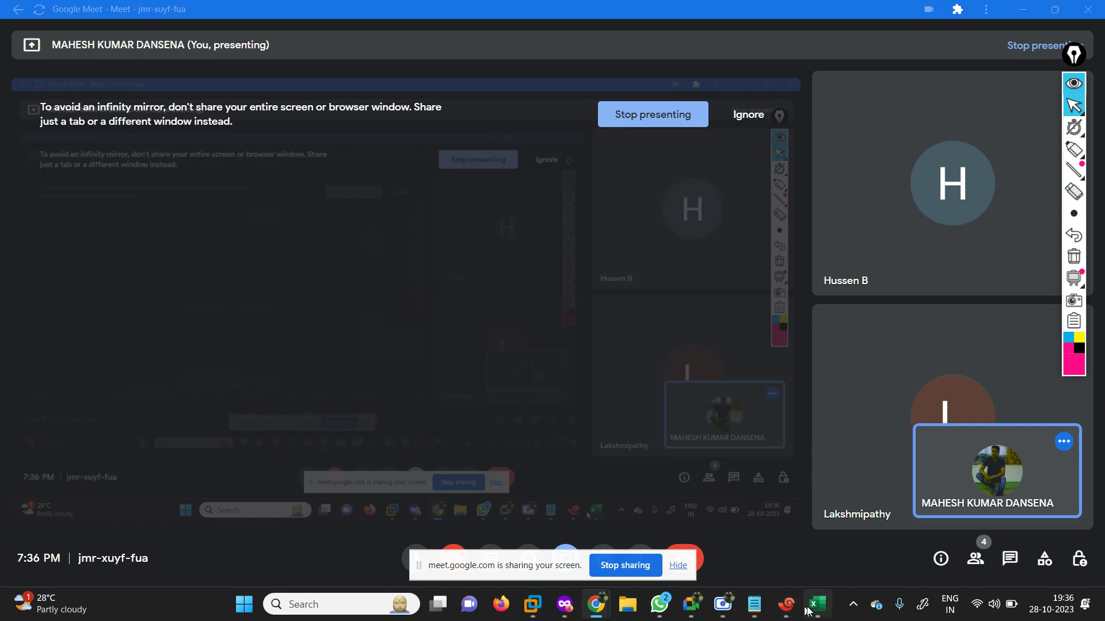
Bring the COURSE CONTENT NSE4 workbook to the front on the english NSE4 sheet.
{"action": "left_click", "coordinate": [817, 605]}
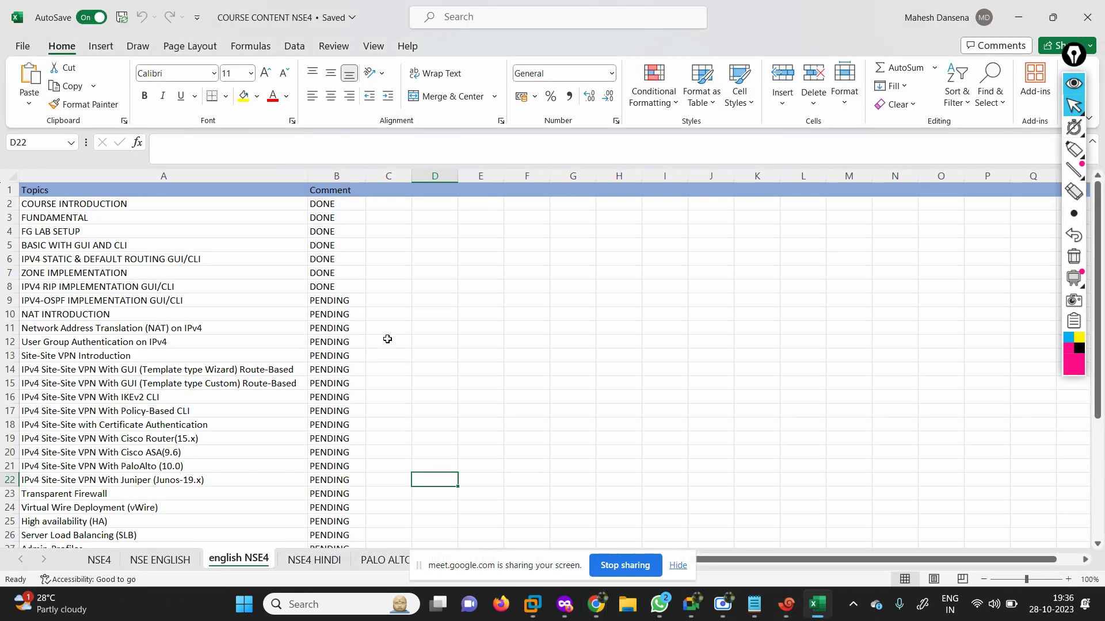
Check that the IPV4 RIP IMPLEMENTATION topic is marked DONE.
{"action": "left_click", "coordinate": [93, 272]}
{"action": "key", "text": "Down"}
{"action": "key", "text": "Down"}
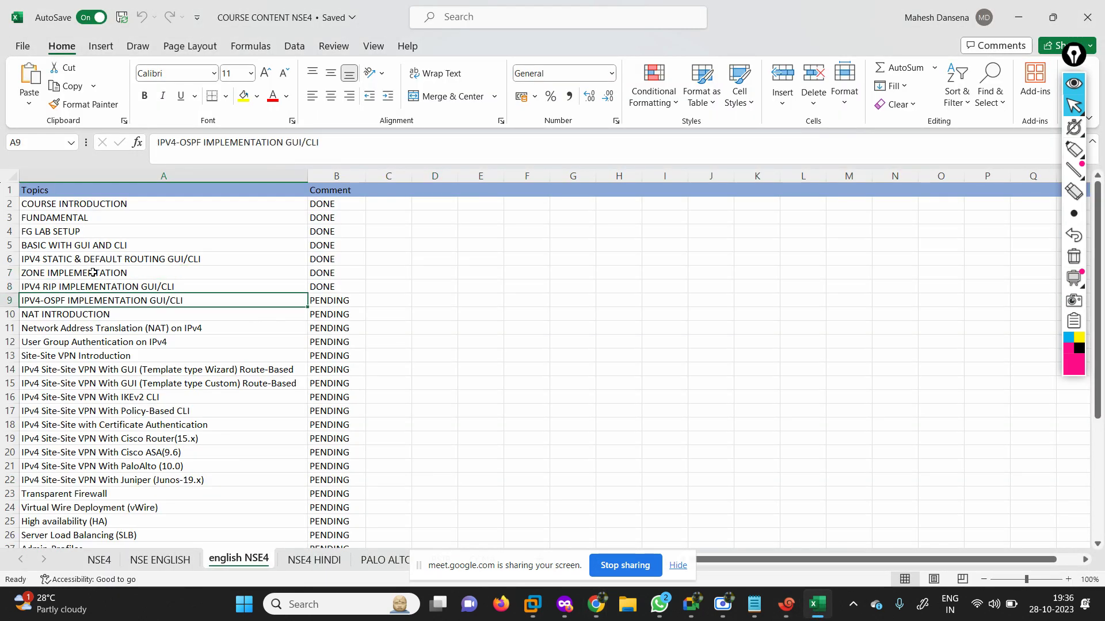
{"action": "key", "text": "Up"}
{"action": "key", "text": "Right"}
{"action": "key", "text": "Left"}
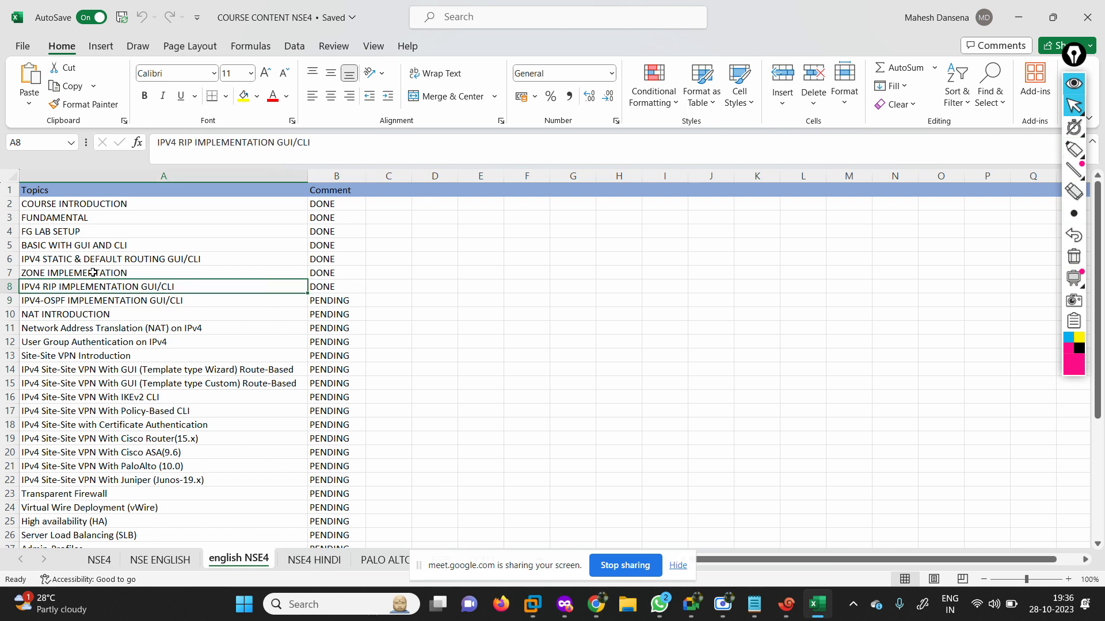
Check the OSPF topic's PENDING status, then switch to the EVE-NG lab topology.
{"action": "key", "text": "Right"}
{"action": "key", "text": "Down"}
{"action": "key", "text": "Left"}
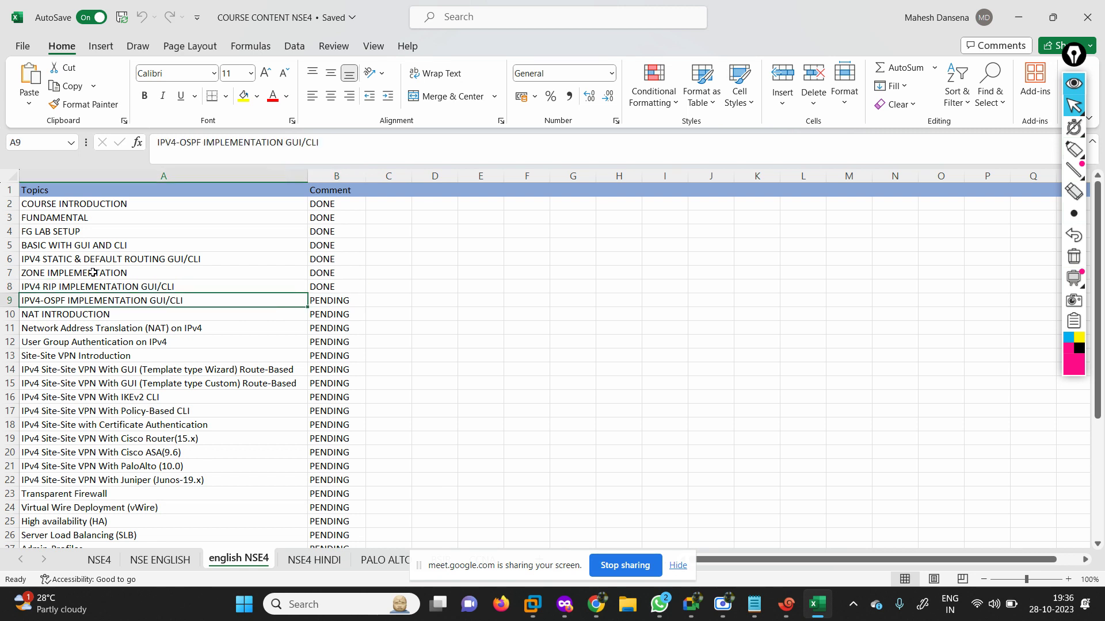
{"action": "key", "text": "Right"}
{"action": "key", "text": "Left"}
{"action": "left_click", "coordinate": [564, 603]}
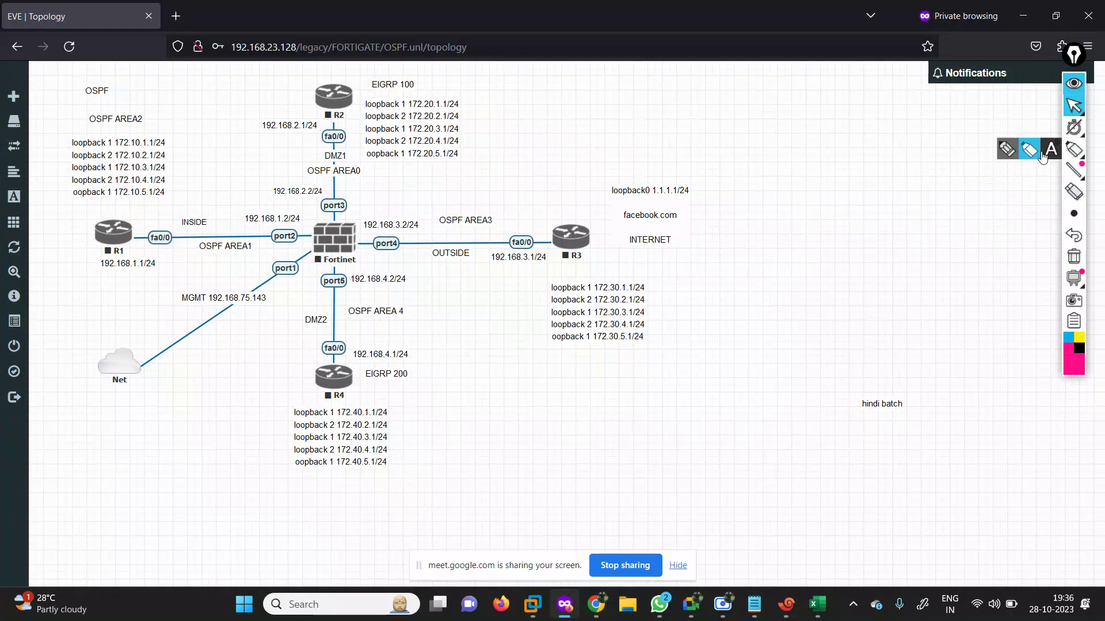
Choose the highlighter and write a bracketed EIGRP AS note on the topology.
{"action": "left_click", "coordinate": [1036, 152]}
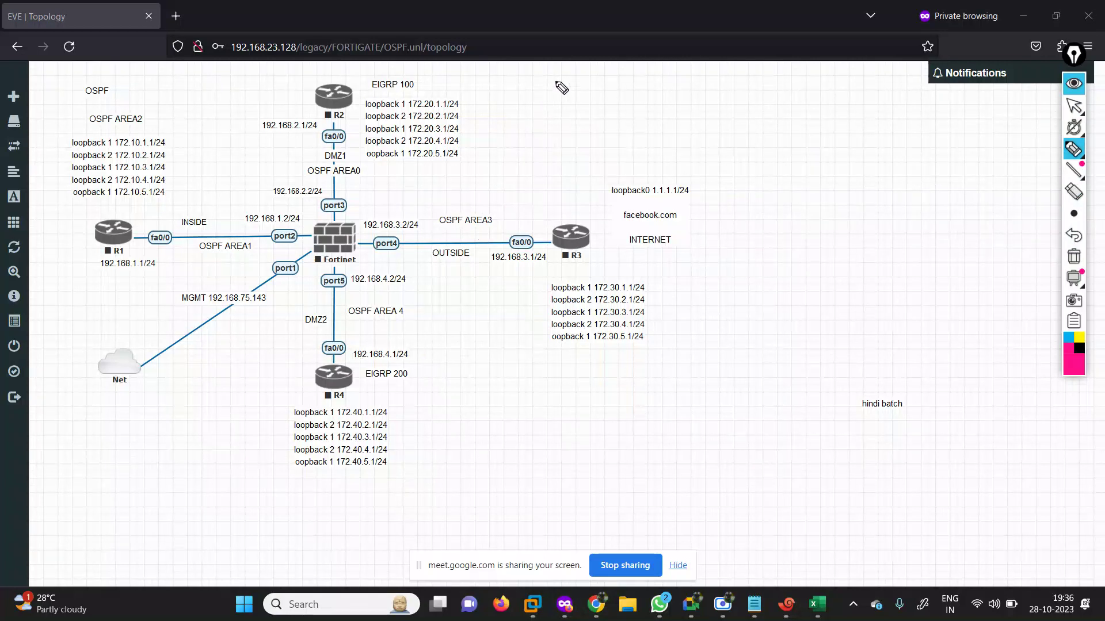
{"action": "mouse_move", "coordinate": [565, 86]}
{"action": "left_mouse_down"}
{"action": "mouse_move", "coordinate": [568, 101]}
{"action": "mouse_move", "coordinate": [617, 101]}
{"action": "mouse_move", "coordinate": [662, 87]}
{"action": "mouse_move", "coordinate": [711, 96]}
{"action": "mouse_move", "coordinate": [751, 82]}
{"action": "left_mouse_up"}
{"action": "mouse_move", "coordinate": [530, 72]}
{"action": "left_mouse_down"}
{"action": "mouse_move", "coordinate": [648, 133]}
{"action": "mouse_move", "coordinate": [692, 135]}
{"action": "left_mouse_up"}
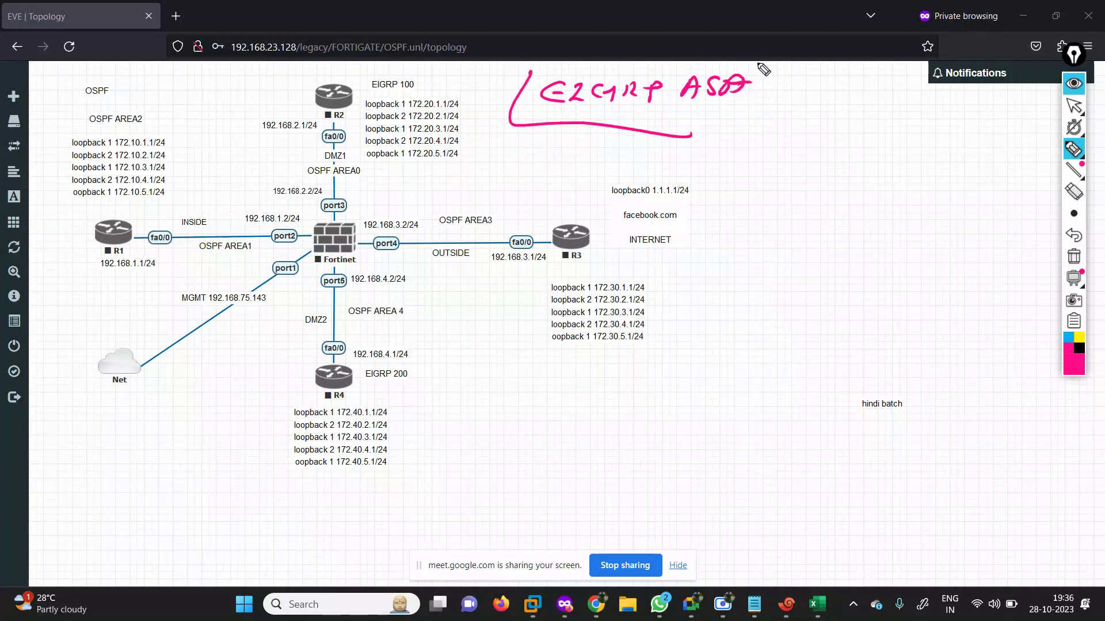
{"action": "left_click_drag", "start_coordinate": [748, 61], "coordinate": [724, 105]}
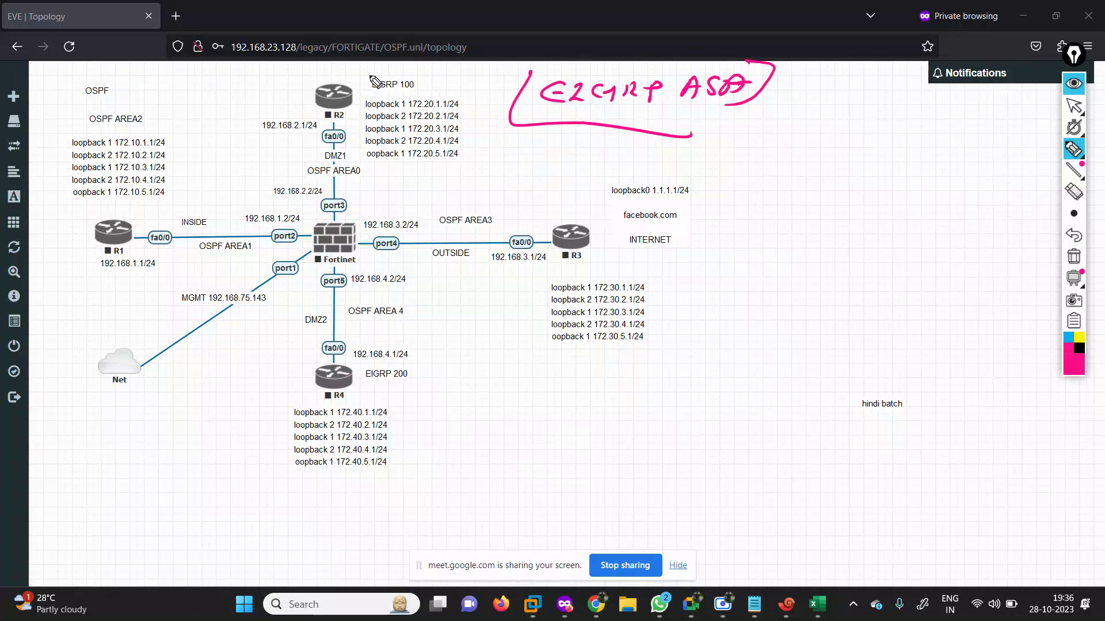
Circle routers R2, R4 and R1.
{"action": "left_click_drag", "start_coordinate": [320, 76], "coordinate": [309, 74]}
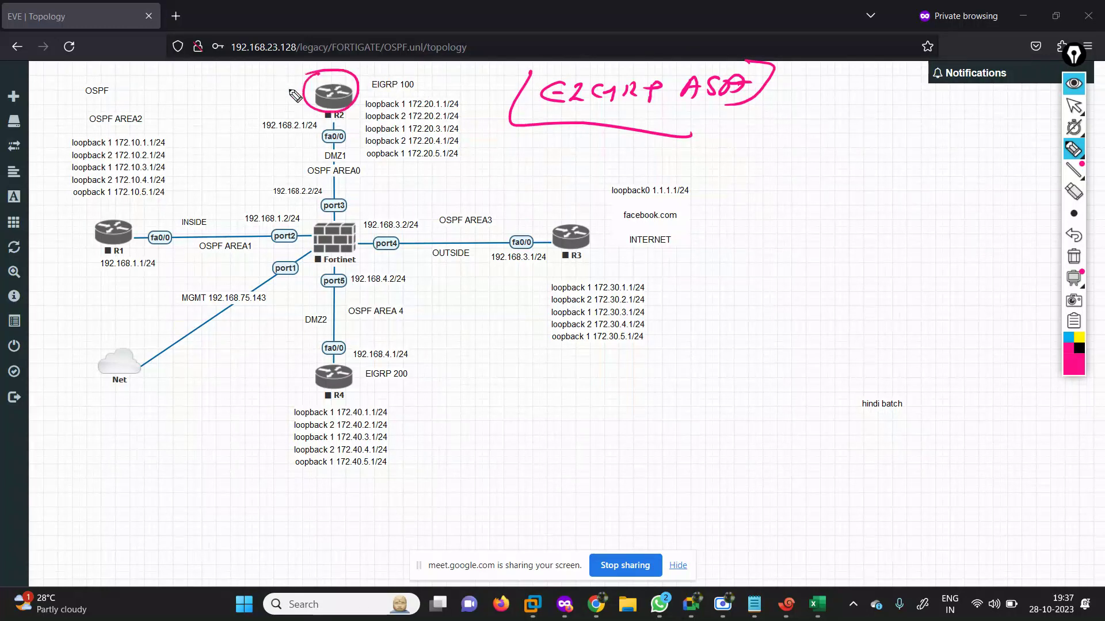
{"action": "left_click_drag", "start_coordinate": [343, 360], "coordinate": [336, 360]}
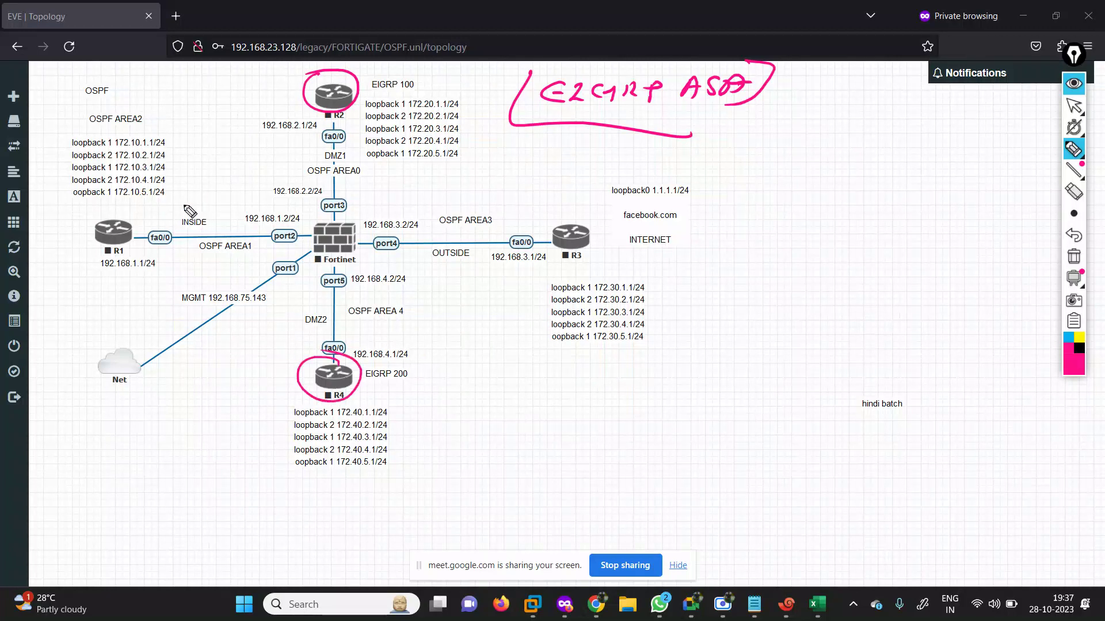
{"action": "mouse_move", "coordinate": [110, 218]}
{"action": "left_mouse_down"}
{"action": "mouse_move", "coordinate": [122, 208]}
{"action": "mouse_move", "coordinate": [181, 237]}
{"action": "mouse_move", "coordinate": [264, 235]}
{"action": "mouse_move", "coordinate": [259, 251]}
{"action": "mouse_move", "coordinate": [223, 256]}
{"action": "mouse_move", "coordinate": [248, 272]}
{"action": "left_mouse_up"}
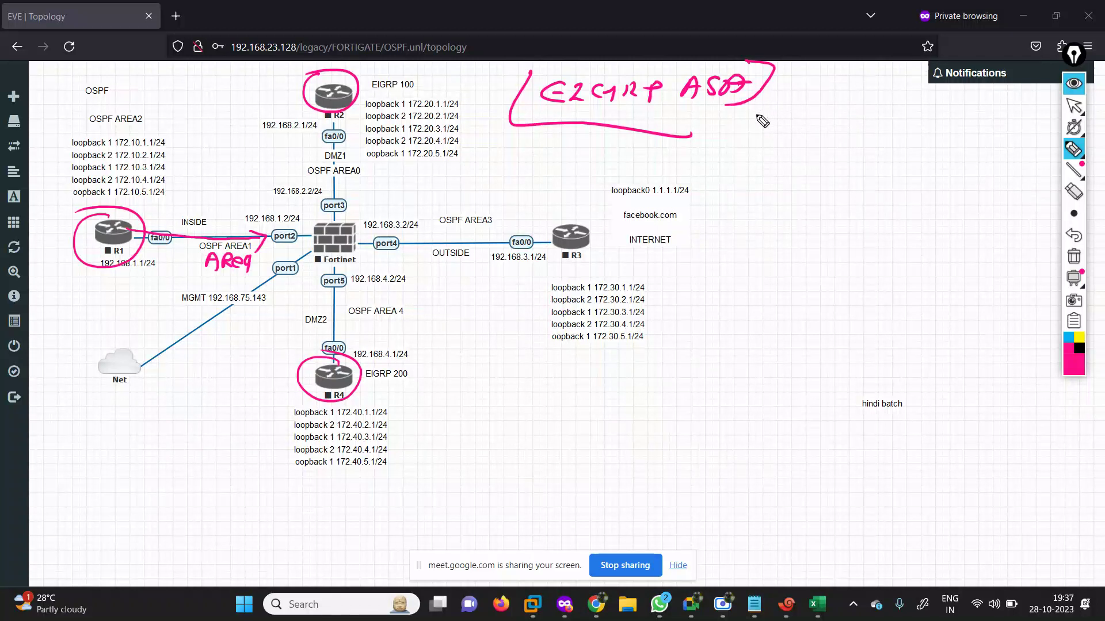
Write 'OSPF Dynamic', 'link state' and 'IGP', joined by a brace.
{"action": "left_click_drag", "start_coordinate": [792, 131], "coordinate": [825, 137]}
{"action": "left_click_drag", "start_coordinate": [837, 123], "coordinate": [826, 150]}
{"action": "mouse_move", "coordinate": [817, 139]}
{"action": "left_mouse_down"}
{"action": "mouse_move", "coordinate": [973, 130]}
{"action": "mouse_move", "coordinate": [985, 118]}
{"action": "left_mouse_up"}
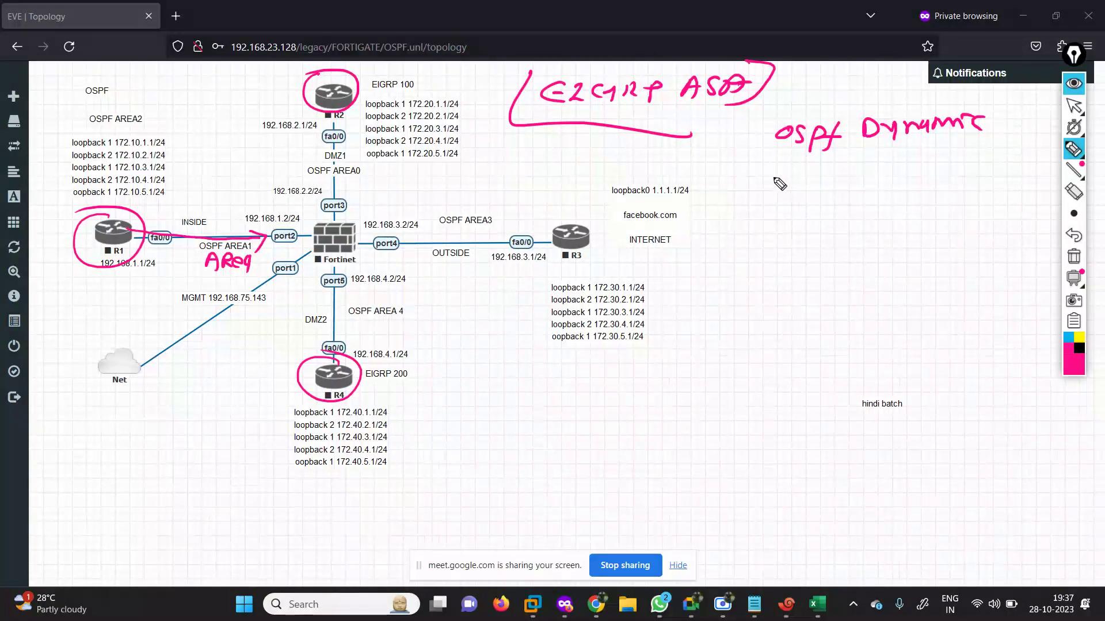
{"action": "mouse_move", "coordinate": [777, 178]}
{"action": "left_mouse_down"}
{"action": "mouse_move", "coordinate": [767, 195]}
{"action": "mouse_move", "coordinate": [939, 174]}
{"action": "left_mouse_up"}
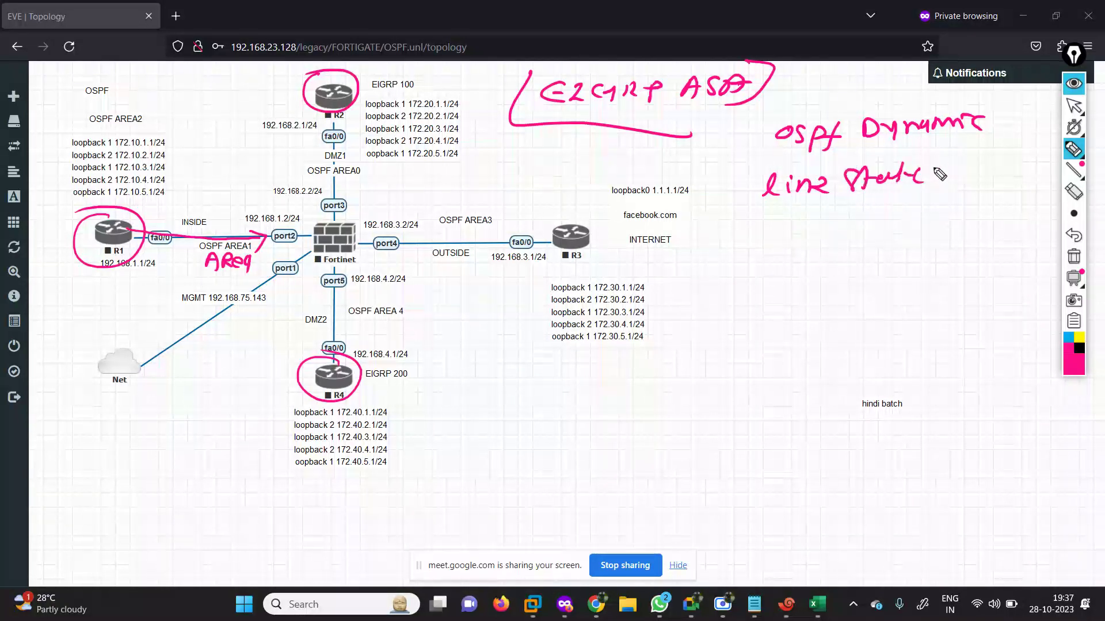
{"action": "mouse_move", "coordinate": [750, 213]}
{"action": "left_mouse_down"}
{"action": "mouse_move", "coordinate": [774, 226]}
{"action": "mouse_move", "coordinate": [830, 211]}
{"action": "left_mouse_up"}
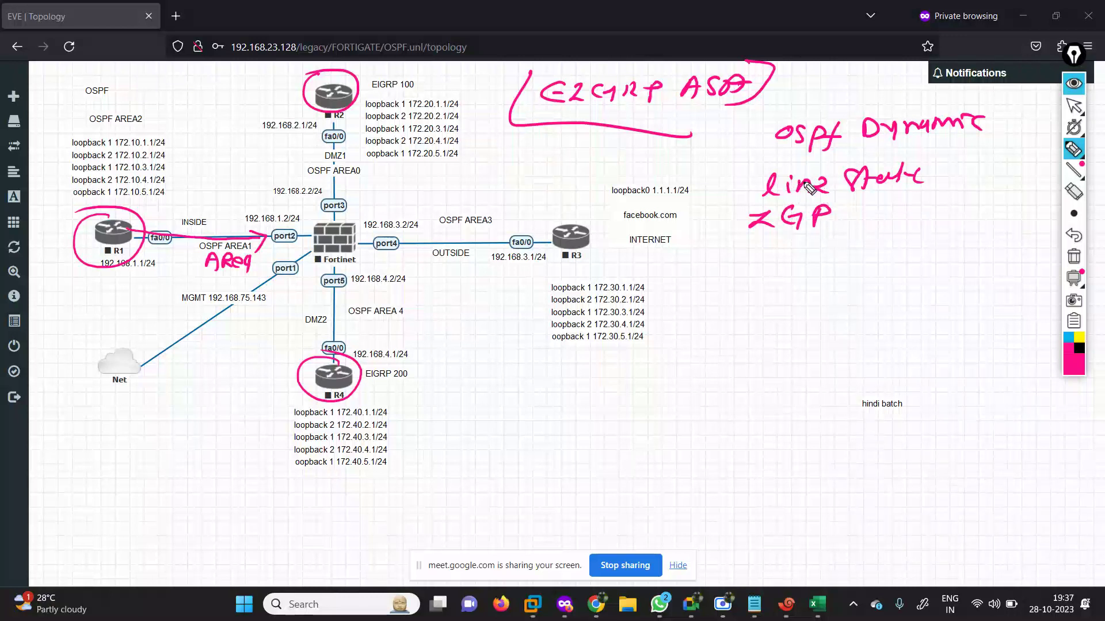
{"action": "mouse_move", "coordinate": [772, 140]}
{"action": "left_mouse_down"}
{"action": "mouse_move", "coordinate": [738, 150]}
{"action": "mouse_move", "coordinate": [730, 185]}
{"action": "mouse_move", "coordinate": [739, 212]}
{"action": "left_mouse_up"}
Write EGP beside IGP, underline IGP, and list RIP, OSPF and EIGRP beneath it.
{"action": "mouse_move", "coordinate": [891, 216]}
{"action": "left_mouse_down"}
{"action": "mouse_move", "coordinate": [912, 236]}
{"action": "mouse_move", "coordinate": [949, 217]}
{"action": "mouse_move", "coordinate": [910, 248]}
{"action": "mouse_move", "coordinate": [978, 253]}
{"action": "mouse_move", "coordinate": [950, 202]}
{"action": "mouse_move", "coordinate": [989, 230]}
{"action": "mouse_move", "coordinate": [1030, 223]}
{"action": "mouse_move", "coordinate": [1056, 241]}
{"action": "left_mouse_up"}
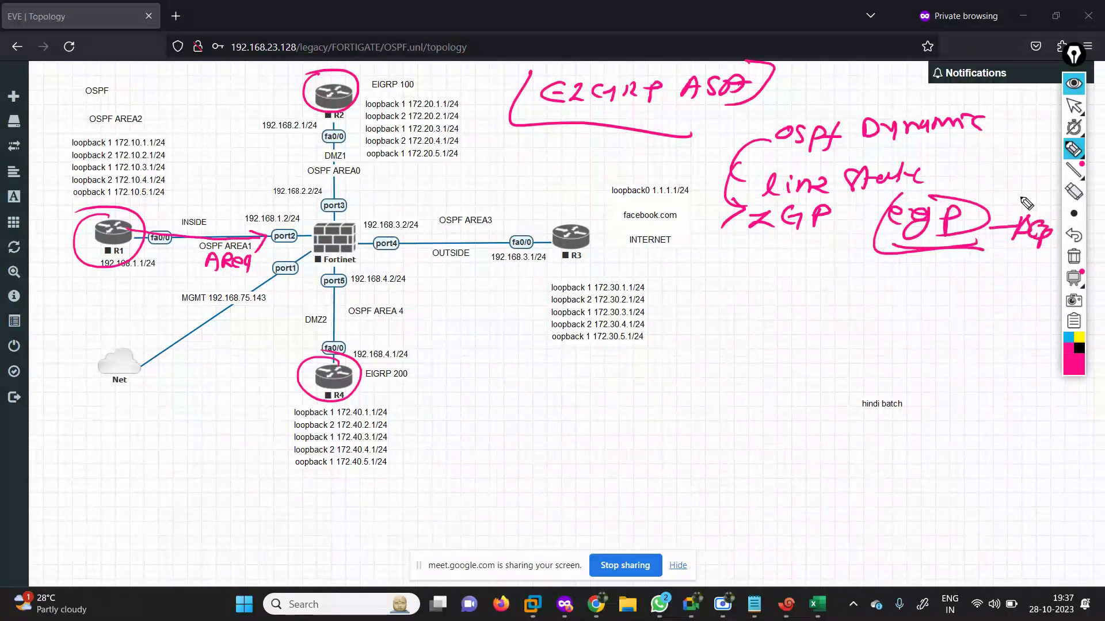
{"action": "left_click_drag", "start_coordinate": [739, 236], "coordinate": [840, 238]}
{"action": "mouse_move", "coordinate": [726, 258]}
{"action": "left_mouse_down"}
{"action": "mouse_move", "coordinate": [716, 277]}
{"action": "mouse_move", "coordinate": [743, 276]}
{"action": "left_mouse_up"}
{"action": "left_click_drag", "start_coordinate": [742, 261], "coordinate": [765, 282]}
{"action": "left_click_drag", "start_coordinate": [765, 259], "coordinate": [781, 266]}
{"action": "left_click_drag", "start_coordinate": [726, 298], "coordinate": [731, 316]}
{"action": "left_click_drag", "start_coordinate": [748, 315], "coordinate": [771, 300]}
{"action": "left_click_drag", "start_coordinate": [768, 308], "coordinate": [787, 311]}
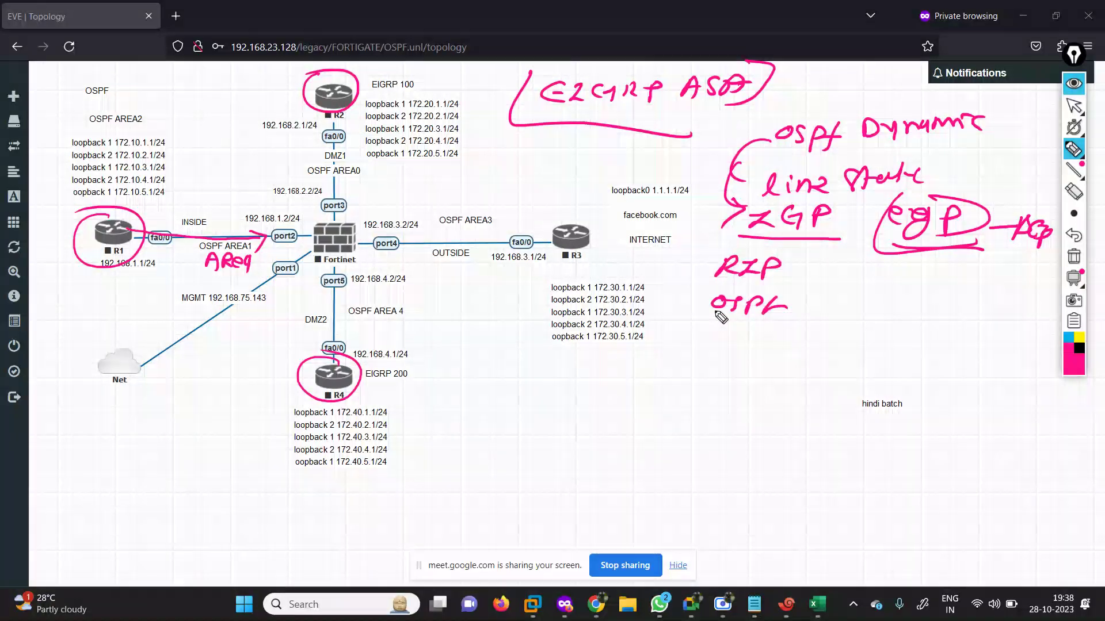
{"action": "mouse_move", "coordinate": [718, 333]}
{"action": "left_mouse_down"}
{"action": "mouse_move", "coordinate": [739, 349]}
{"action": "mouse_move", "coordinate": [796, 338]}
{"action": "mouse_move", "coordinate": [796, 352]}
{"action": "left_mouse_up"}
{"action": "left_click_drag", "start_coordinate": [805, 335], "coordinate": [816, 355]}
{"action": "left_click_drag", "start_coordinate": [813, 338], "coordinate": [830, 340]}
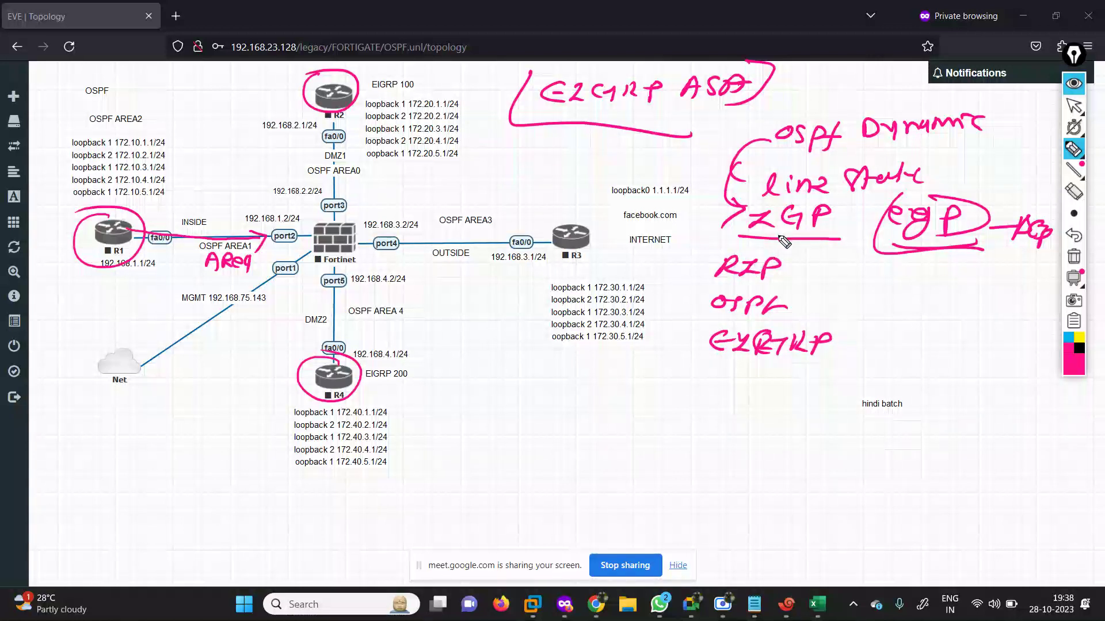
Link EGP toward BGP and bracket the RIP, OSPF, EIGRP list, labelling it AS.
{"action": "mouse_move", "coordinate": [765, 246]}
{"action": "left_mouse_down"}
{"action": "mouse_move", "coordinate": [782, 242]}
{"action": "mouse_move", "coordinate": [776, 249]}
{"action": "left_mouse_up"}
{"action": "mouse_move", "coordinate": [897, 240]}
{"action": "left_mouse_down"}
{"action": "mouse_move", "coordinate": [1004, 259]}
{"action": "mouse_move", "coordinate": [996, 268]}
{"action": "mouse_move", "coordinate": [1053, 266]}
{"action": "left_mouse_up"}
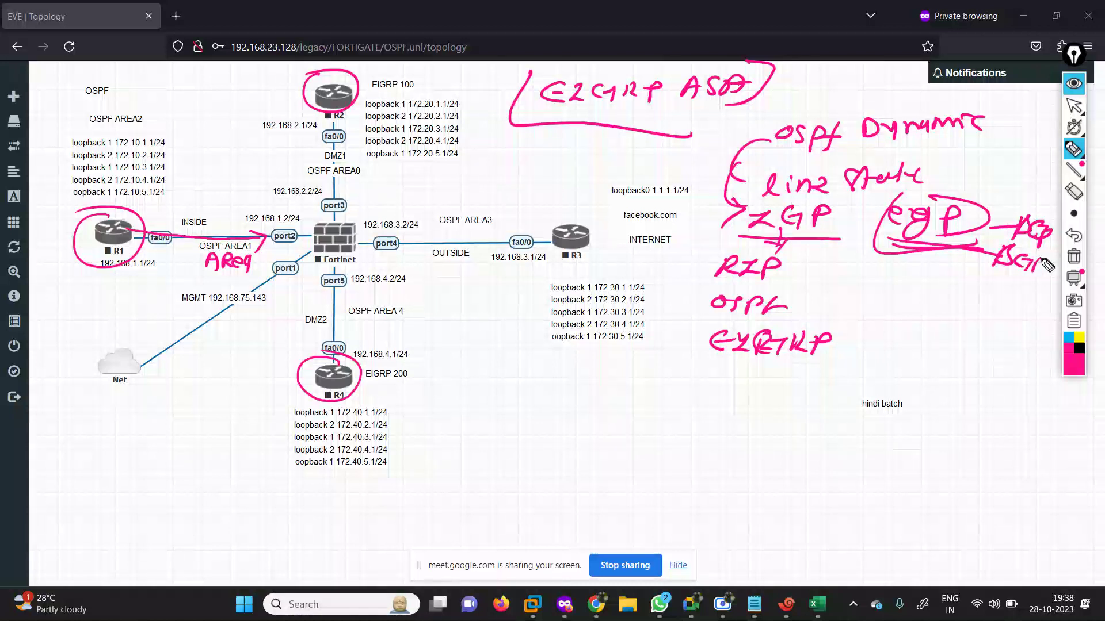
{"action": "left_click_drag", "start_coordinate": [897, 259], "coordinate": [941, 256]}
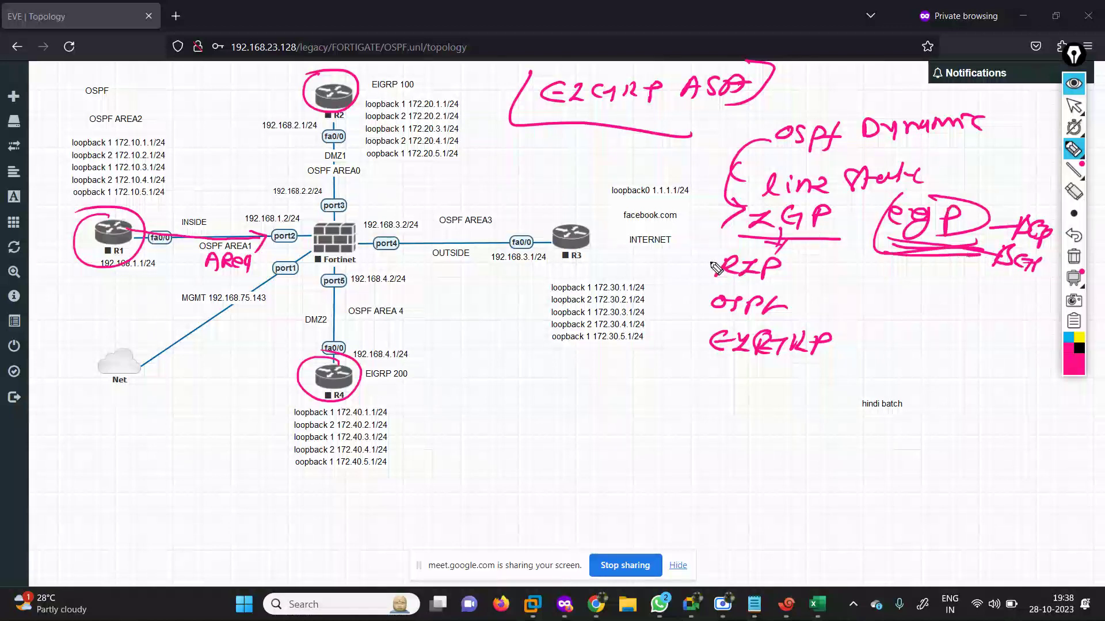
{"action": "mouse_move", "coordinate": [700, 260]}
{"action": "left_mouse_down"}
{"action": "mouse_move", "coordinate": [671, 305]}
{"action": "mouse_move", "coordinate": [806, 362]}
{"action": "mouse_move", "coordinate": [828, 359]}
{"action": "left_mouse_up"}
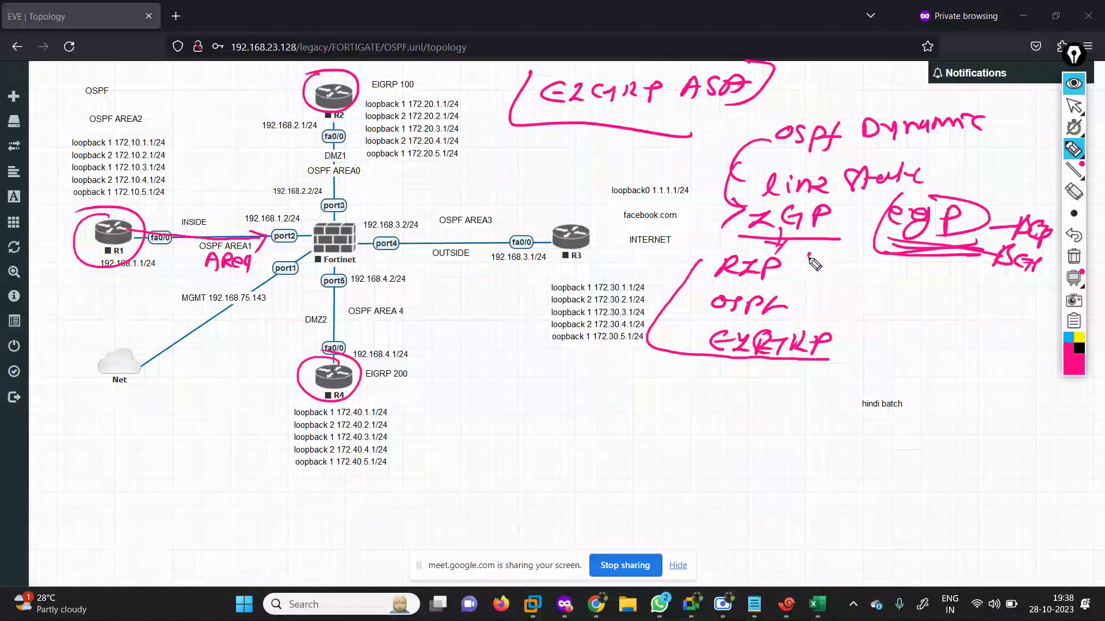
{"action": "mouse_move", "coordinate": [824, 253]}
{"action": "left_mouse_down"}
{"action": "mouse_move", "coordinate": [837, 342]}
{"action": "mouse_move", "coordinate": [812, 357]}
{"action": "left_mouse_up"}
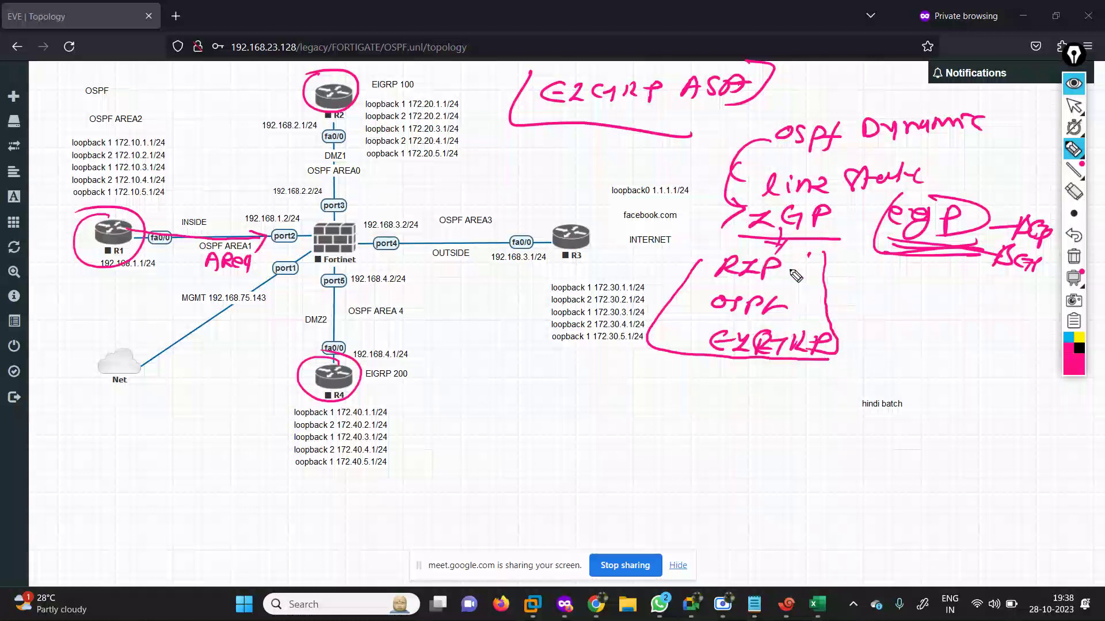
{"action": "mouse_move", "coordinate": [828, 286]}
{"action": "left_mouse_down"}
{"action": "mouse_move", "coordinate": [825, 308]}
{"action": "mouse_move", "coordinate": [864, 302]}
{"action": "left_mouse_up"}
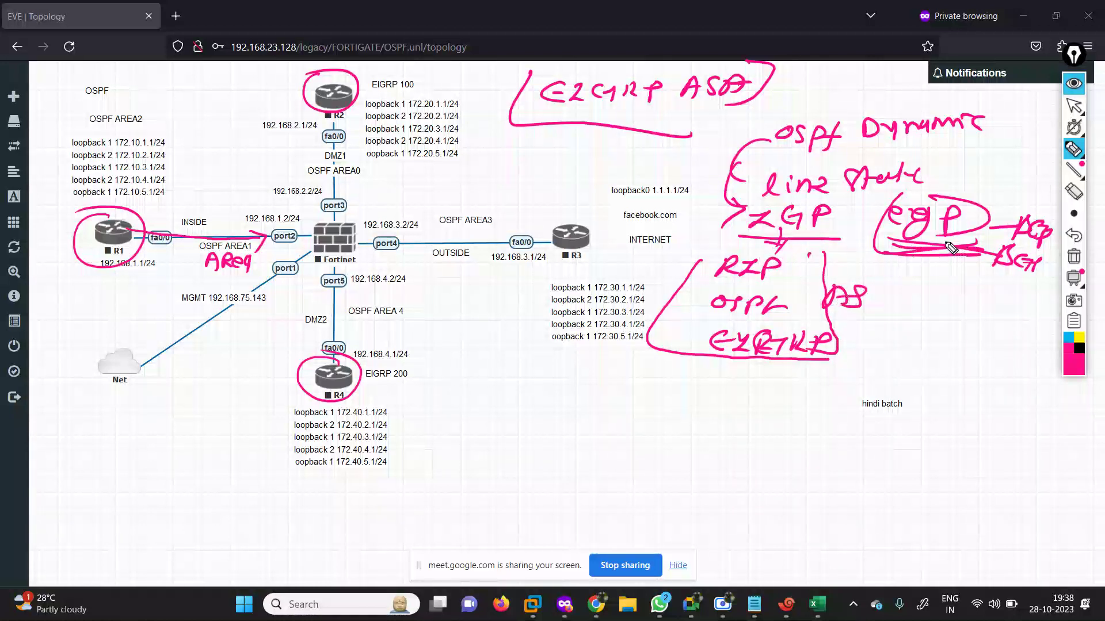
Add pink notes below EGP and around R4's link address and loopback labels.
{"action": "mouse_move", "coordinate": [949, 248]}
{"action": "left_mouse_down"}
{"action": "mouse_move", "coordinate": [960, 272]}
{"action": "mouse_move", "coordinate": [918, 305]}
{"action": "mouse_move", "coordinate": [956, 307]}
{"action": "mouse_move", "coordinate": [975, 285]}
{"action": "left_mouse_up"}
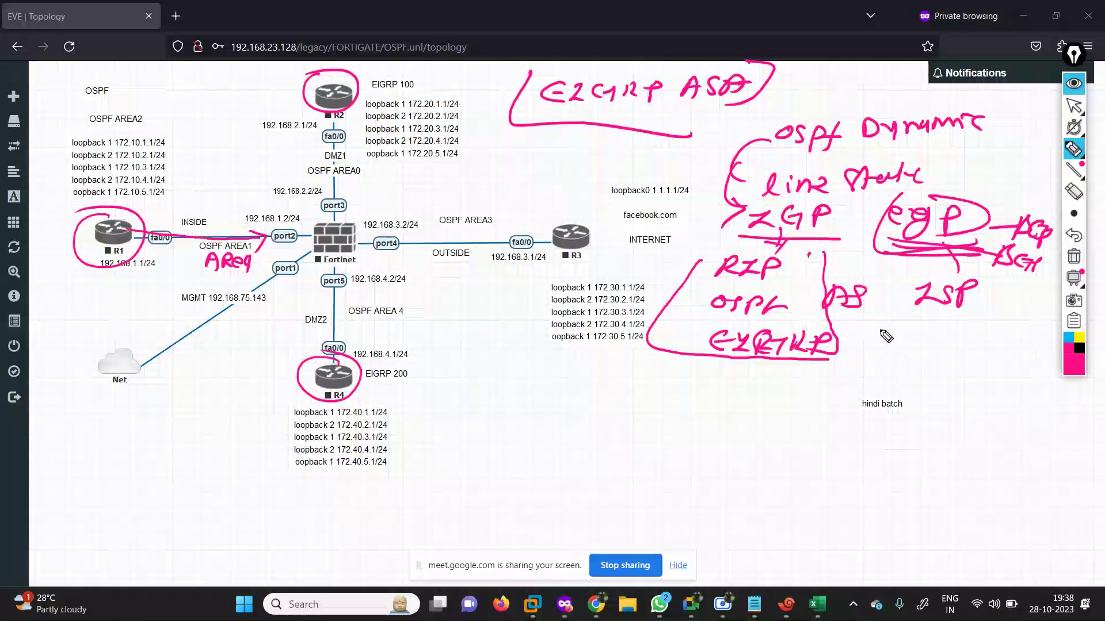
{"action": "mouse_move", "coordinate": [884, 340]}
{"action": "left_mouse_down"}
{"action": "mouse_move", "coordinate": [895, 317]}
{"action": "mouse_move", "coordinate": [918, 331]}
{"action": "mouse_move", "coordinate": [895, 305]}
{"action": "mouse_move", "coordinate": [906, 326]}
{"action": "left_mouse_up"}
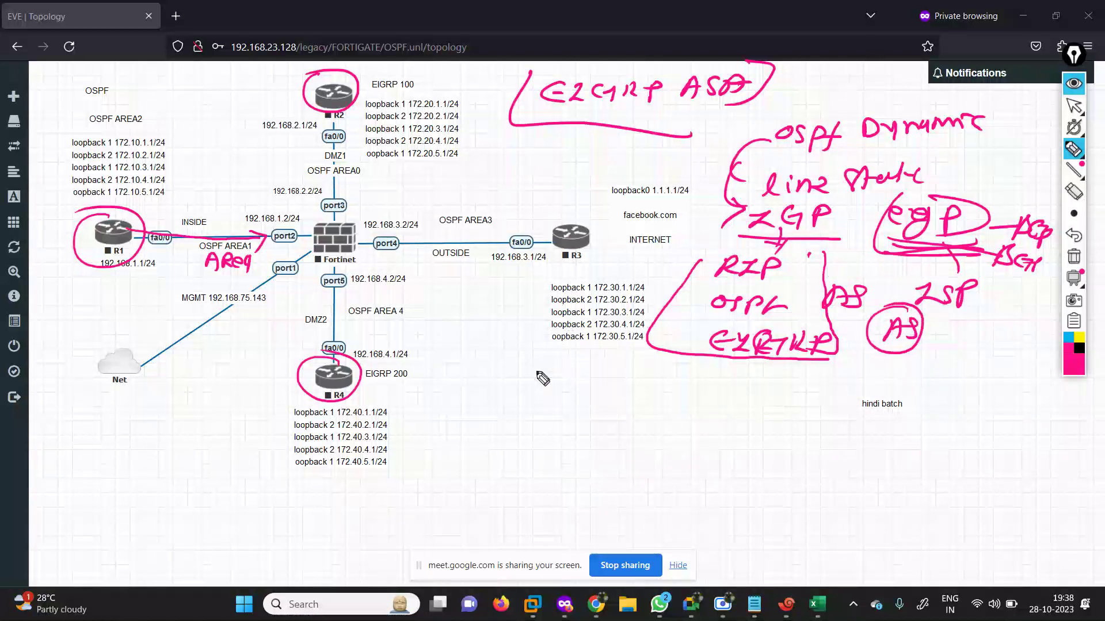
{"action": "mouse_move", "coordinate": [429, 291]}
{"action": "left_mouse_down"}
{"action": "mouse_move", "coordinate": [460, 303]}
{"action": "mouse_move", "coordinate": [515, 288]}
{"action": "mouse_move", "coordinate": [526, 305]}
{"action": "left_mouse_up"}
{"action": "mouse_move", "coordinate": [469, 277]}
{"action": "left_mouse_down"}
{"action": "mouse_move", "coordinate": [475, 343]}
{"action": "mouse_move", "coordinate": [506, 305]}
{"action": "left_mouse_up"}
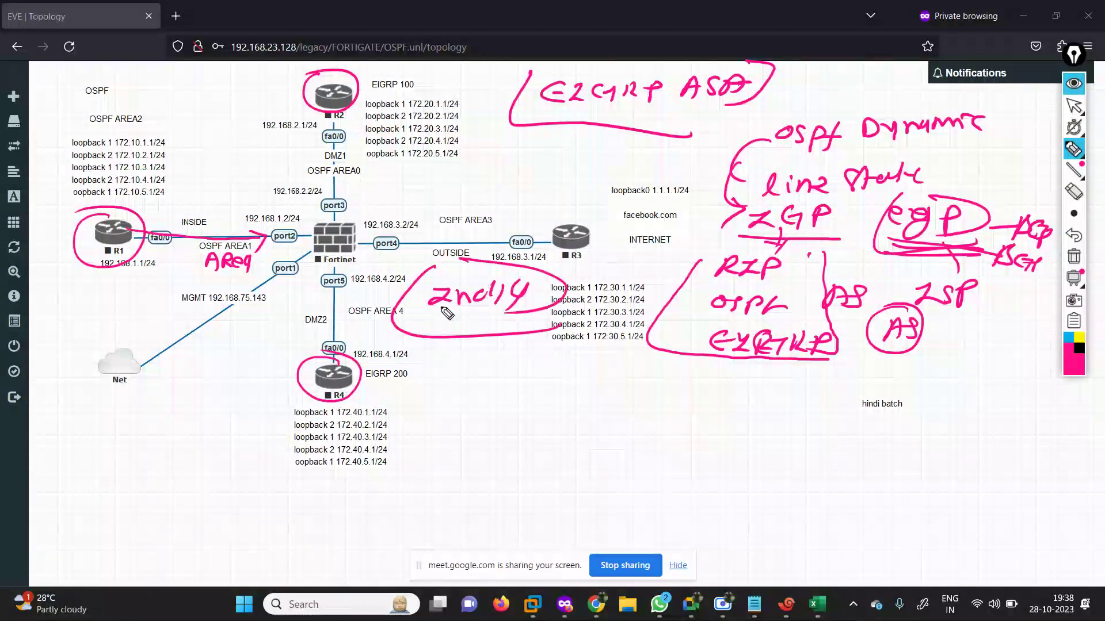
{"action": "mouse_move", "coordinate": [410, 337]}
{"action": "left_mouse_down"}
{"action": "mouse_move", "coordinate": [354, 378]}
{"action": "mouse_move", "coordinate": [380, 375]}
{"action": "left_mouse_up"}
{"action": "mouse_move", "coordinate": [541, 333]}
{"action": "left_mouse_down"}
{"action": "mouse_move", "coordinate": [559, 359]}
{"action": "mouse_move", "coordinate": [601, 369]}
{"action": "left_mouse_up"}
{"action": "left_click_drag", "start_coordinate": [358, 384], "coordinate": [282, 428]}
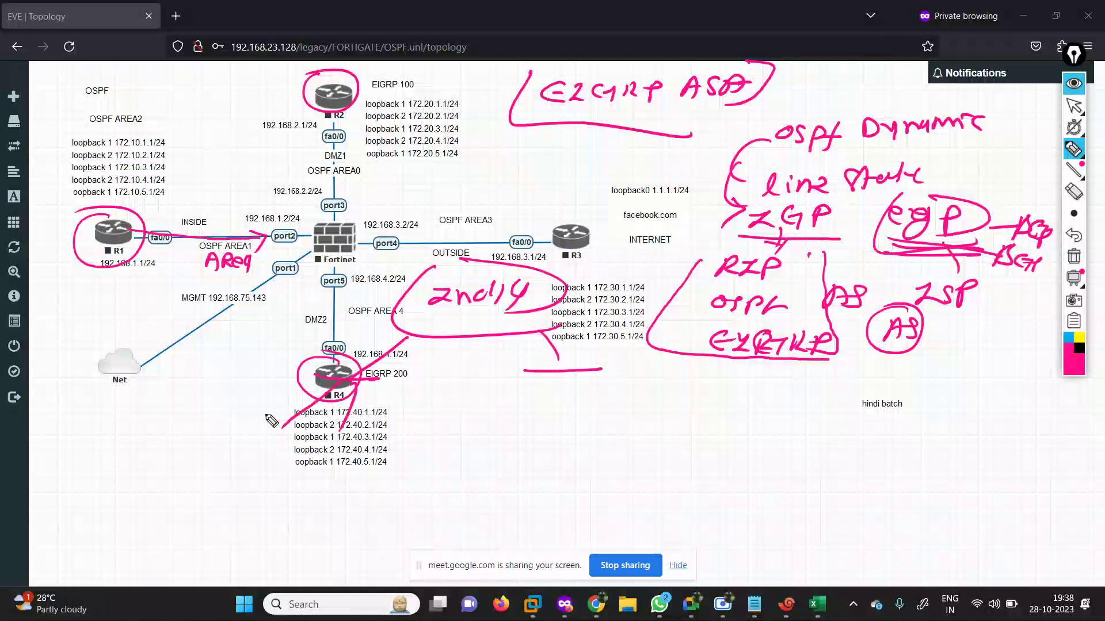
{"action": "left_click_drag", "start_coordinate": [226, 458], "coordinate": [271, 454]}
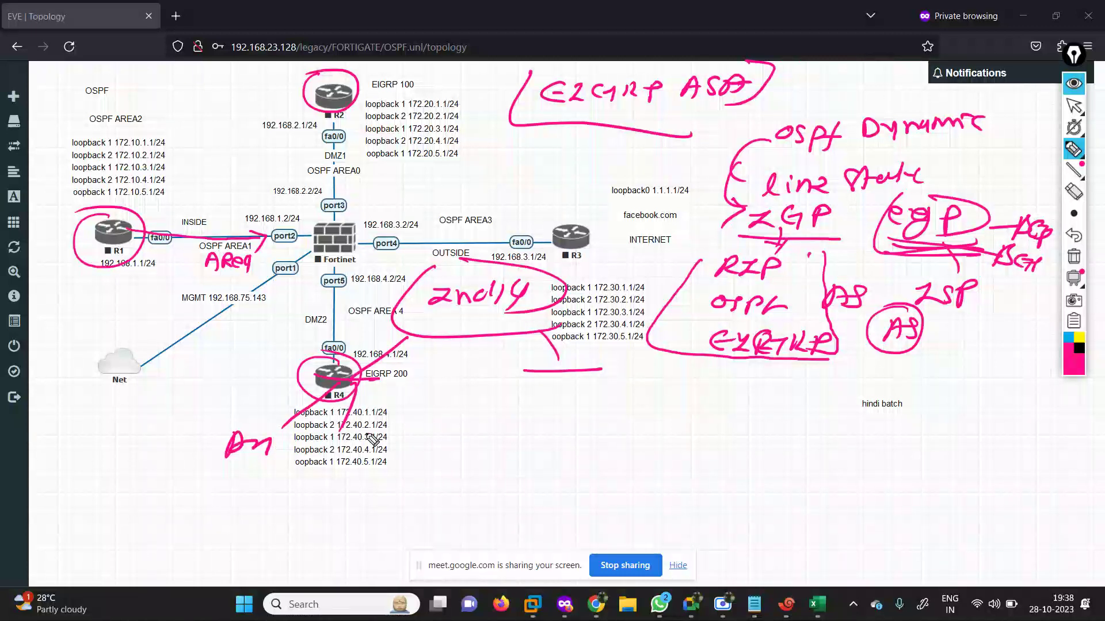
{"action": "mouse_move", "coordinate": [556, 375]}
{"action": "left_mouse_down"}
{"action": "mouse_move", "coordinate": [551, 406]}
{"action": "mouse_move", "coordinate": [523, 438]}
{"action": "left_mouse_up"}
{"action": "mouse_move", "coordinate": [522, 438]}
{"action": "left_mouse_down"}
{"action": "mouse_move", "coordinate": [544, 407]}
{"action": "mouse_move", "coordinate": [544, 435]}
{"action": "left_mouse_up"}
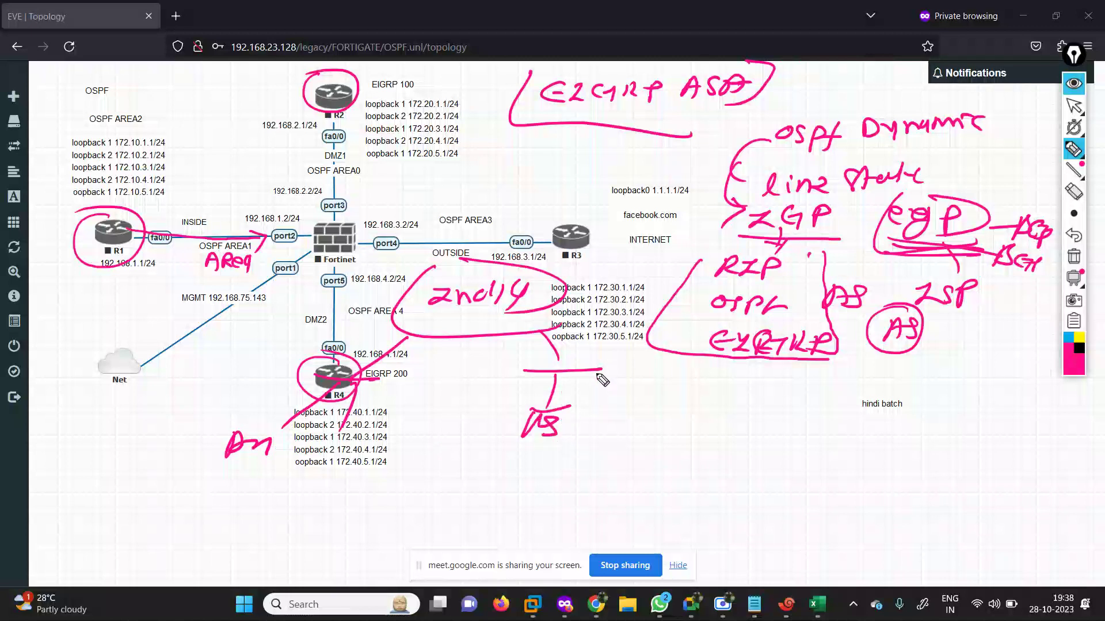
Underline and circle the notes below R4, circle R4, then clear all pink annotations.
{"action": "left_click_drag", "start_coordinate": [200, 476], "coordinate": [309, 477]}
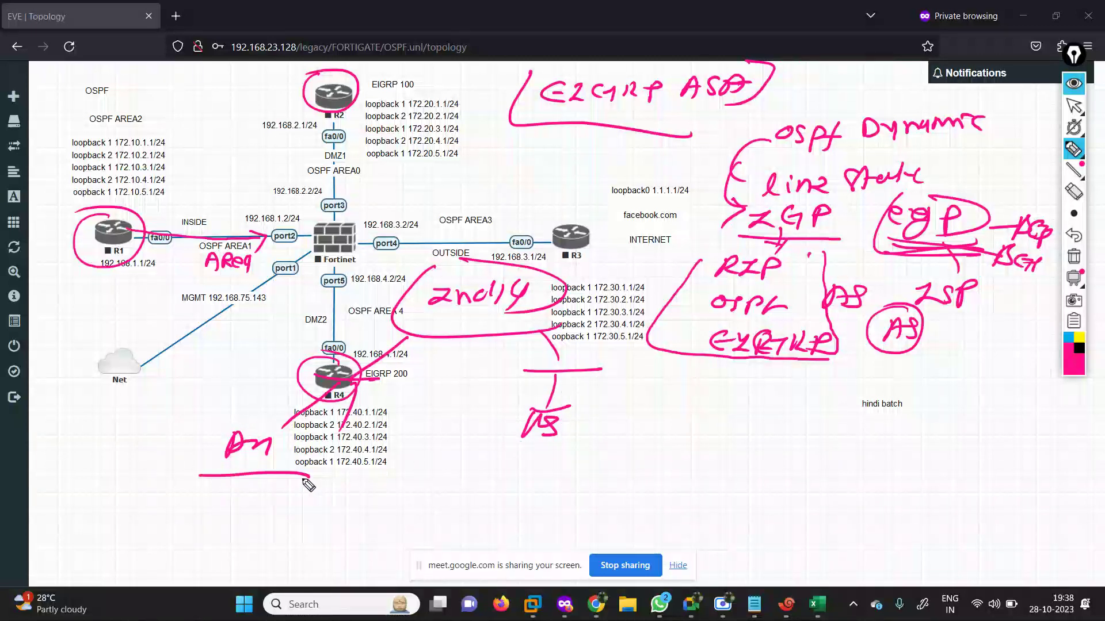
{"action": "mouse_move", "coordinate": [225, 480]}
{"action": "left_mouse_down"}
{"action": "mouse_move", "coordinate": [201, 525]}
{"action": "mouse_move", "coordinate": [236, 506]}
{"action": "mouse_move", "coordinate": [222, 508]}
{"action": "mouse_move", "coordinate": [259, 508]}
{"action": "left_mouse_up"}
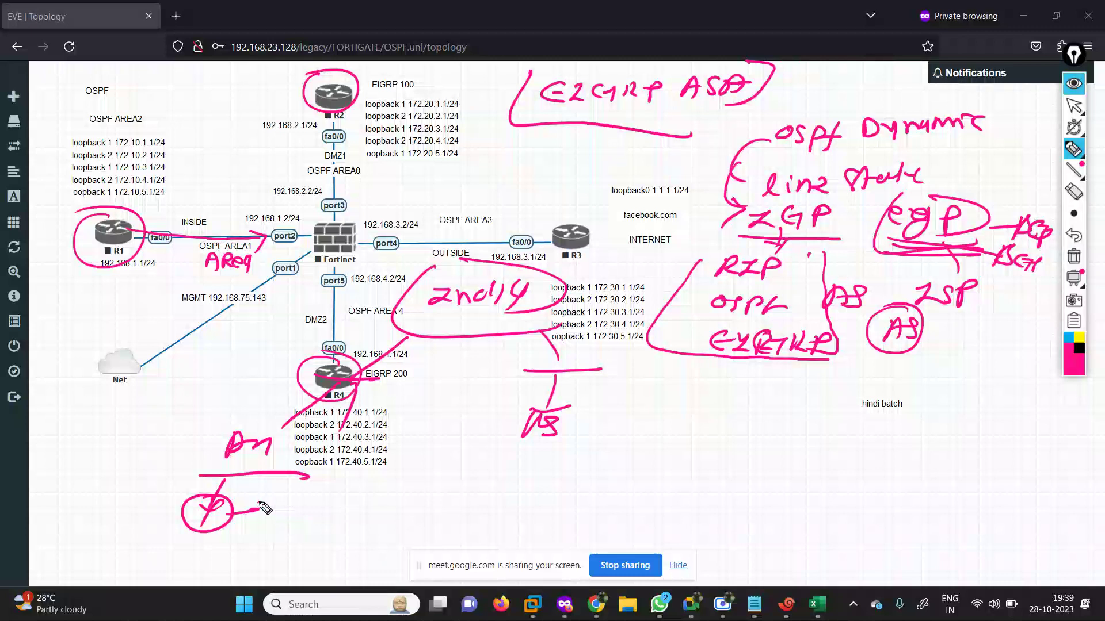
{"action": "left_click_drag", "start_coordinate": [259, 505], "coordinate": [286, 483]}
{"action": "mouse_move", "coordinate": [242, 427]}
{"action": "left_mouse_down"}
{"action": "mouse_move", "coordinate": [270, 469]}
{"action": "mouse_move", "coordinate": [288, 427]}
{"action": "mouse_move", "coordinate": [324, 389]}
{"action": "mouse_move", "coordinate": [406, 337]}
{"action": "left_mouse_up"}
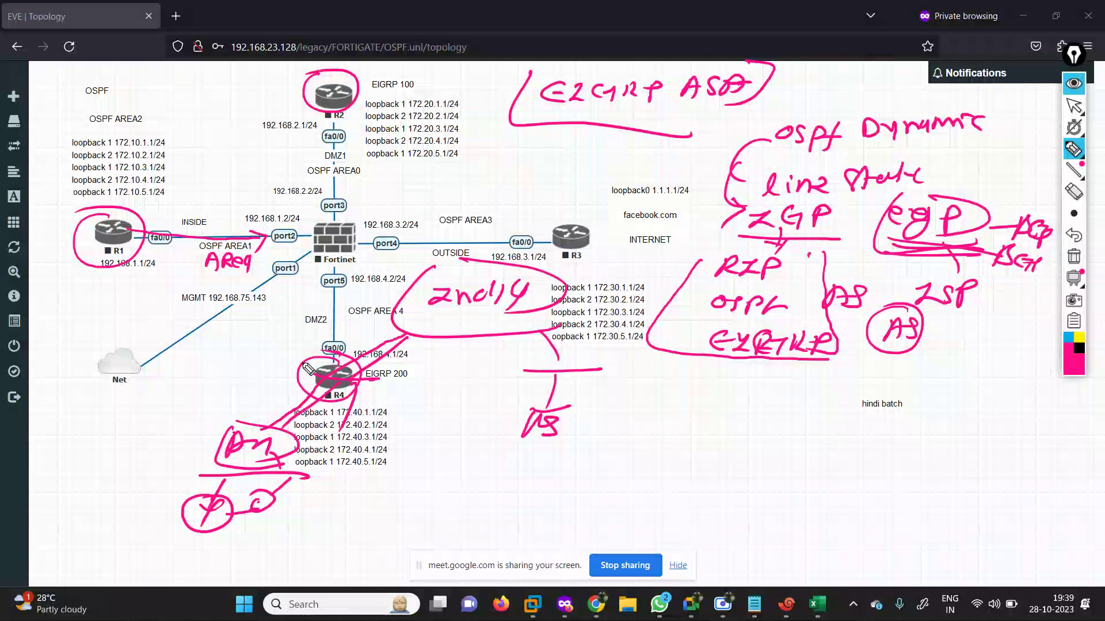
{"action": "left_click_drag", "start_coordinate": [306, 369], "coordinate": [335, 359]}
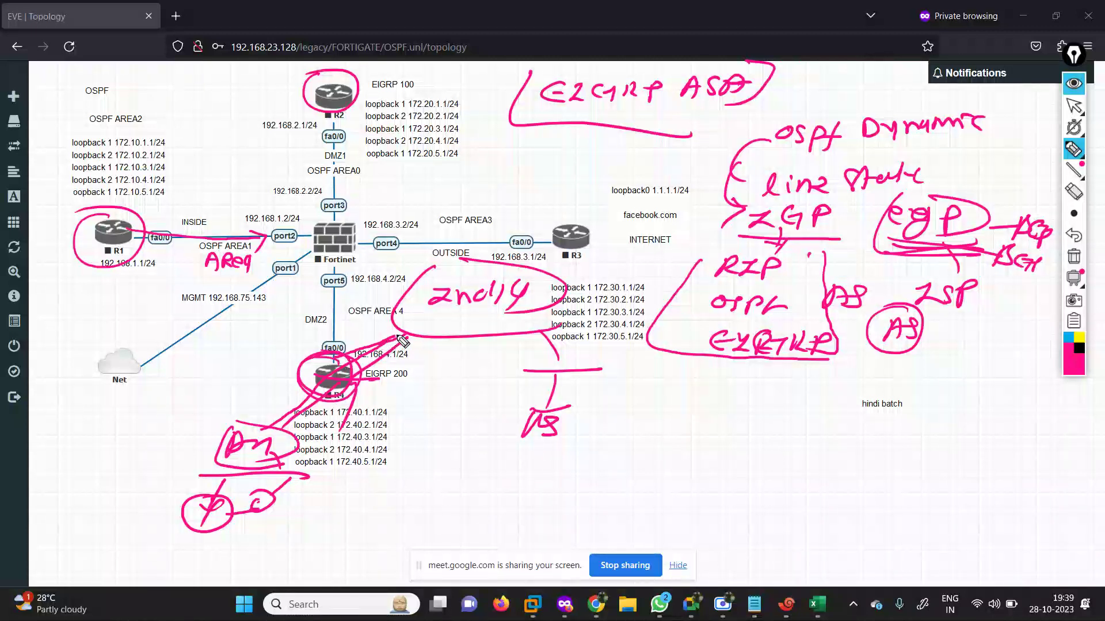
{"action": "mouse_move", "coordinate": [410, 332]}
{"action": "left_mouse_down"}
{"action": "mouse_move", "coordinate": [416, 306]}
{"action": "mouse_move", "coordinate": [453, 315]}
{"action": "left_mouse_up"}
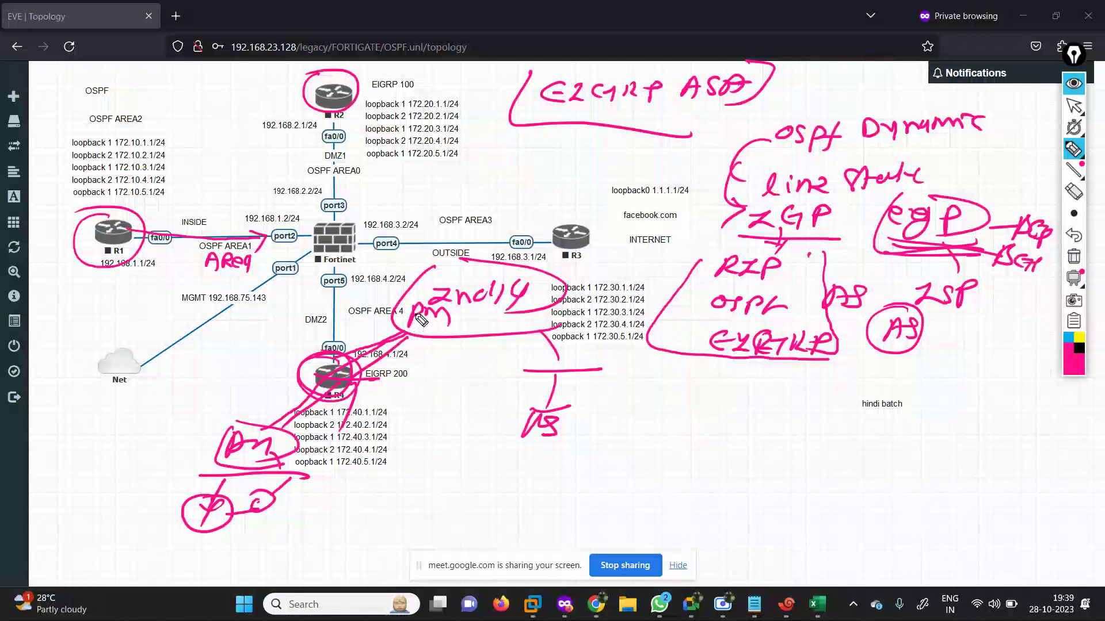
{"action": "left_click", "coordinate": [1073, 257]}
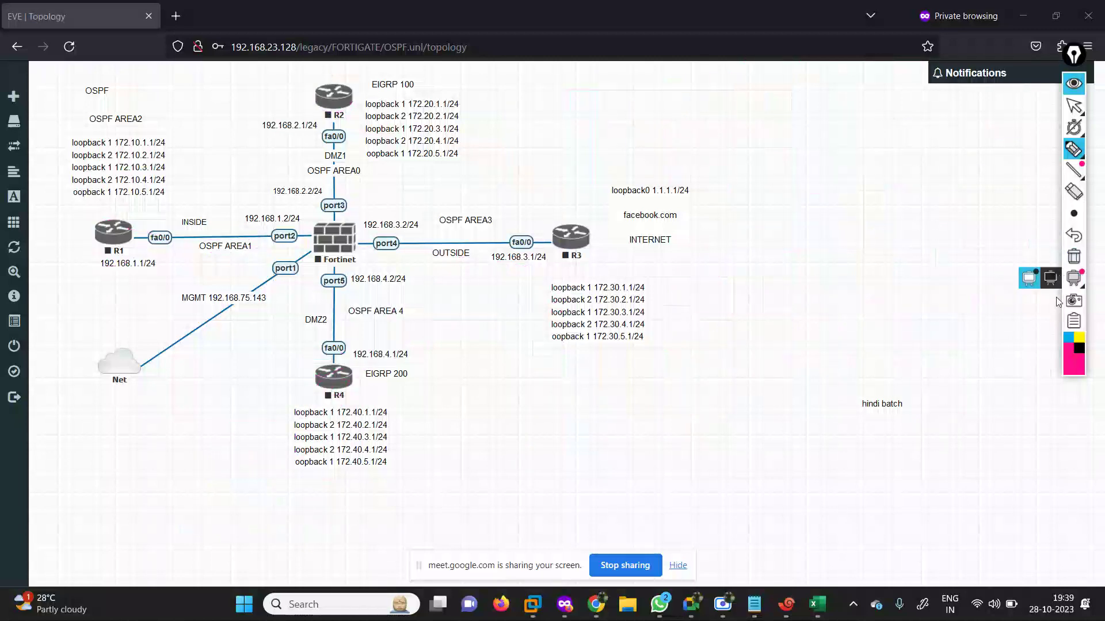
Switch the ink to cyan and write a boxed 'RIP 16 RTR' note.
{"action": "left_click", "coordinate": [1070, 343]}
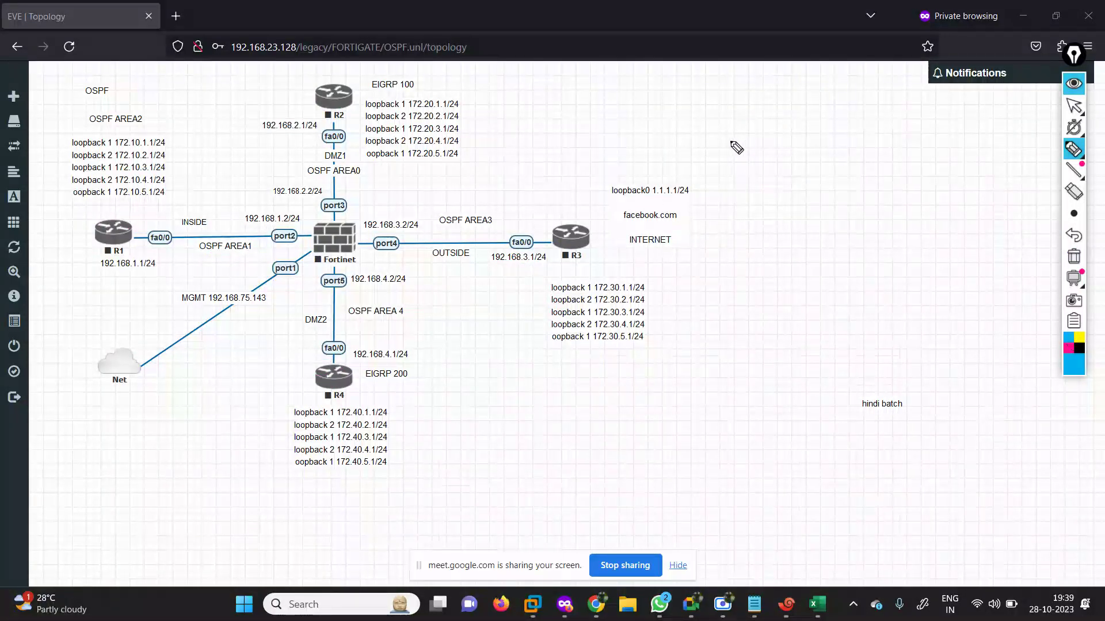
{"action": "mouse_move", "coordinate": [698, 145]}
{"action": "left_mouse_down"}
{"action": "mouse_move", "coordinate": [791, 152]}
{"action": "mouse_move", "coordinate": [811, 124]}
{"action": "mouse_move", "coordinate": [830, 137]}
{"action": "mouse_move", "coordinate": [889, 129]}
{"action": "mouse_move", "coordinate": [912, 141]}
{"action": "left_mouse_up"}
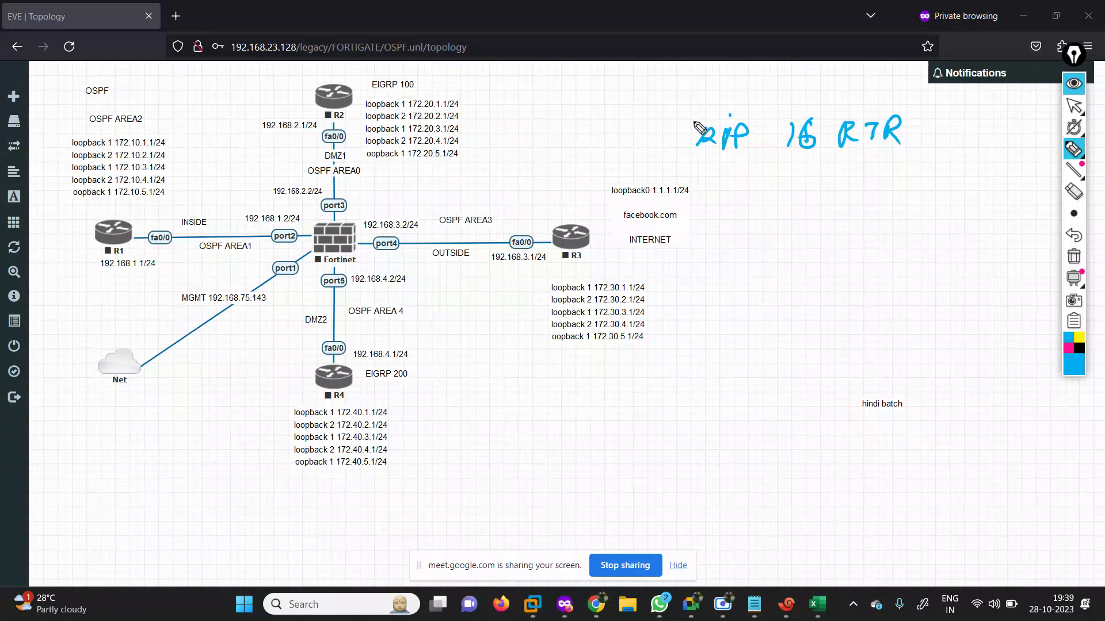
{"action": "mouse_move", "coordinate": [698, 127]}
{"action": "left_mouse_down"}
{"action": "mouse_move", "coordinate": [723, 165]}
{"action": "mouse_move", "coordinate": [875, 161]}
{"action": "left_mouse_up"}
{"action": "mouse_move", "coordinate": [722, 104]}
{"action": "left_mouse_down"}
{"action": "mouse_move", "coordinate": [927, 113]}
{"action": "mouse_move", "coordinate": [805, 141]}
{"action": "left_mouse_up"}
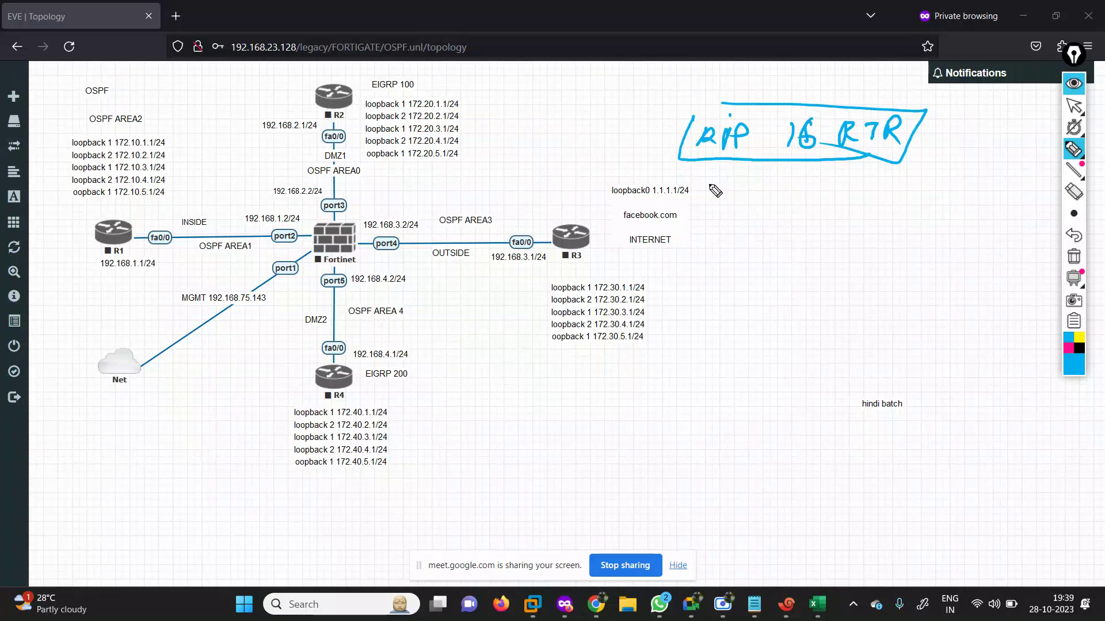
Write 'EIGRP 100-255' and a bracketed OSPF router-limit note below it.
{"action": "mouse_move", "coordinate": [715, 191]}
{"action": "left_mouse_down"}
{"action": "mouse_move", "coordinate": [803, 202]}
{"action": "mouse_move", "coordinate": [777, 222]}
{"action": "mouse_move", "coordinate": [812, 213]}
{"action": "mouse_move", "coordinate": [833, 188]}
{"action": "mouse_move", "coordinate": [858, 207]}
{"action": "mouse_move", "coordinate": [1002, 181]}
{"action": "left_mouse_up"}
{"action": "mouse_move", "coordinate": [713, 242]}
{"action": "left_mouse_down"}
{"action": "mouse_move", "coordinate": [729, 270]}
{"action": "mouse_move", "coordinate": [799, 246]}
{"action": "mouse_move", "coordinate": [969, 243]}
{"action": "mouse_move", "coordinate": [985, 261]}
{"action": "left_mouse_up"}
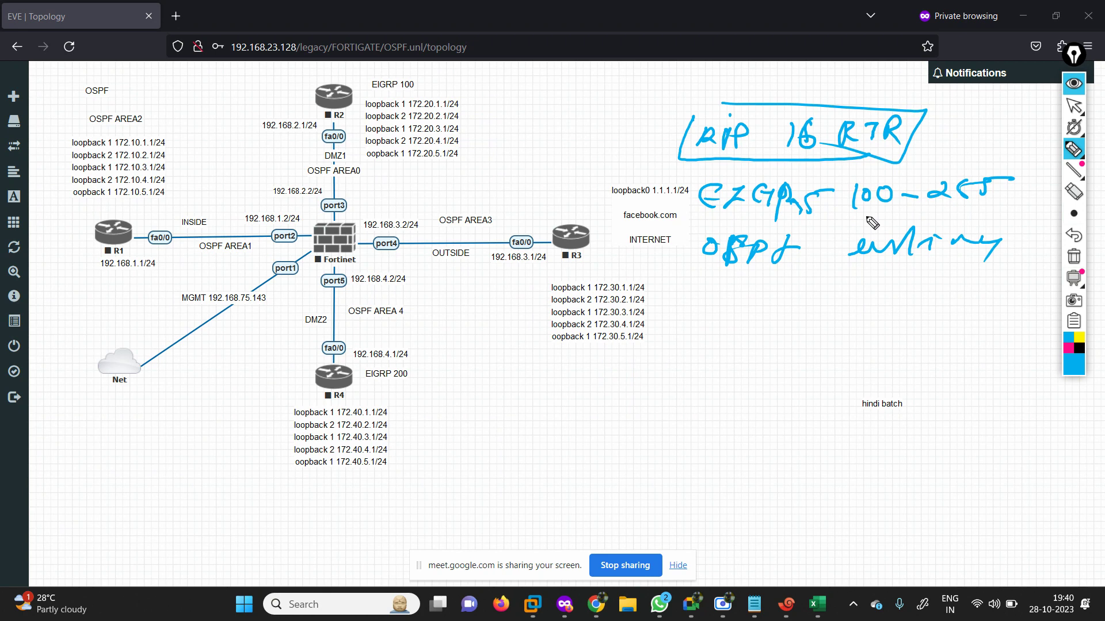
{"action": "left_click_drag", "start_coordinate": [696, 229], "coordinate": [802, 278]}
{"action": "mouse_move", "coordinate": [1004, 219]}
{"action": "left_mouse_down"}
{"action": "mouse_move", "coordinate": [1034, 221]}
{"action": "mouse_move", "coordinate": [970, 275]}
{"action": "left_mouse_up"}
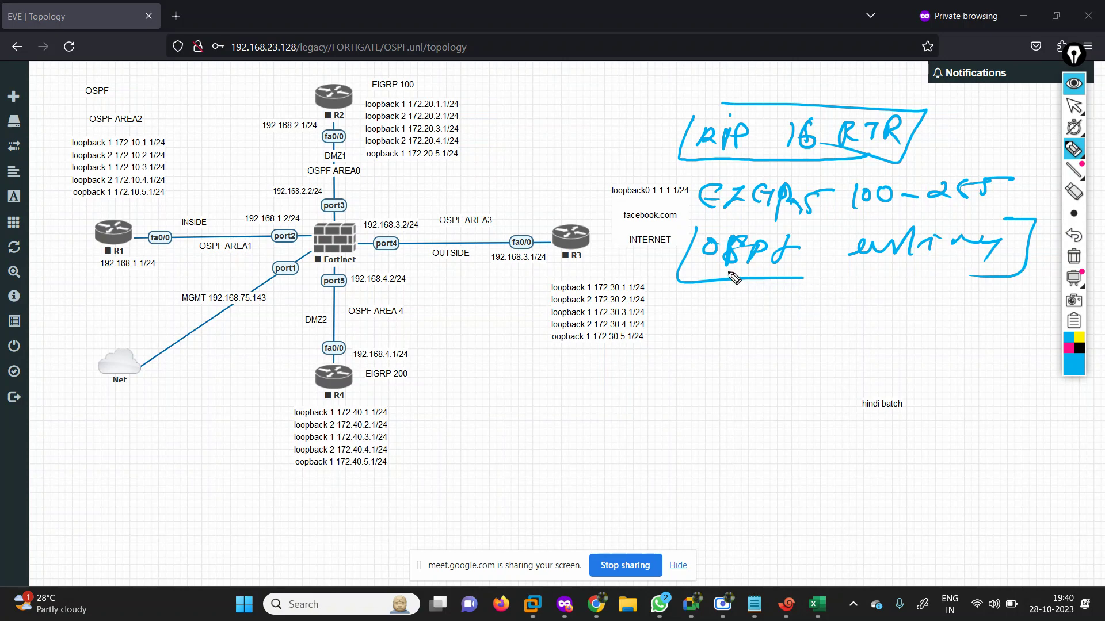
Write 'Area', circle R2, and label OSPF AREA0 as the backbone area.
{"action": "mouse_move", "coordinate": [669, 306]}
{"action": "left_mouse_down"}
{"action": "mouse_move", "coordinate": [723, 310]}
{"action": "mouse_move", "coordinate": [738, 294]}
{"action": "left_mouse_up"}
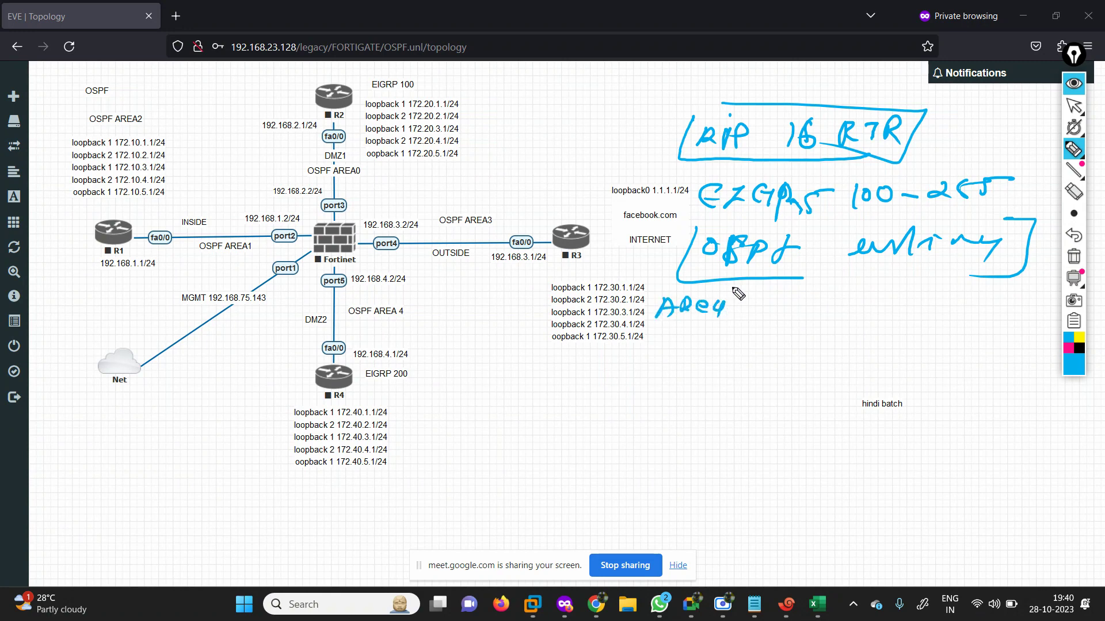
{"action": "left_click_drag", "start_coordinate": [321, 79], "coordinate": [326, 74]}
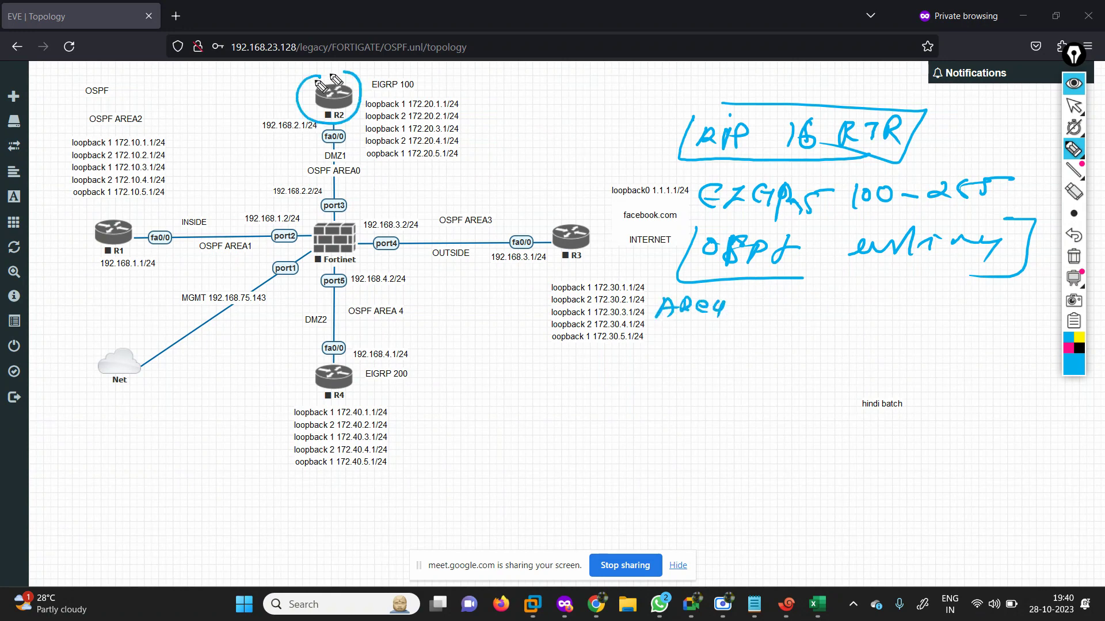
{"action": "mouse_move", "coordinate": [304, 159]}
{"action": "left_mouse_down"}
{"action": "mouse_move", "coordinate": [372, 190]}
{"action": "mouse_move", "coordinate": [387, 163]}
{"action": "mouse_move", "coordinate": [463, 170]}
{"action": "mouse_move", "coordinate": [585, 131]}
{"action": "mouse_move", "coordinate": [589, 148]}
{"action": "left_mouse_up"}
{"action": "mouse_move", "coordinate": [494, 132]}
{"action": "left_mouse_down"}
{"action": "mouse_move", "coordinate": [536, 121]}
{"action": "mouse_move", "coordinate": [555, 130]}
{"action": "left_mouse_up"}
{"action": "mouse_move", "coordinate": [441, 147]}
{"action": "left_mouse_down"}
{"action": "mouse_move", "coordinate": [581, 166]}
{"action": "mouse_move", "coordinate": [466, 121]}
{"action": "left_mouse_up"}
Mark the INSIDE/OUTSIDE, AREA3 and AREA 4 links and port3, then clear all cyan notes.
{"action": "left_click_drag", "start_coordinate": [196, 220], "coordinate": [244, 216]}
{"action": "left_click_drag", "start_coordinate": [405, 252], "coordinate": [454, 251]}
{"action": "mouse_move", "coordinate": [422, 180]}
{"action": "left_mouse_down"}
{"action": "mouse_move", "coordinate": [475, 198]}
{"action": "mouse_move", "coordinate": [668, 184]}
{"action": "left_mouse_up"}
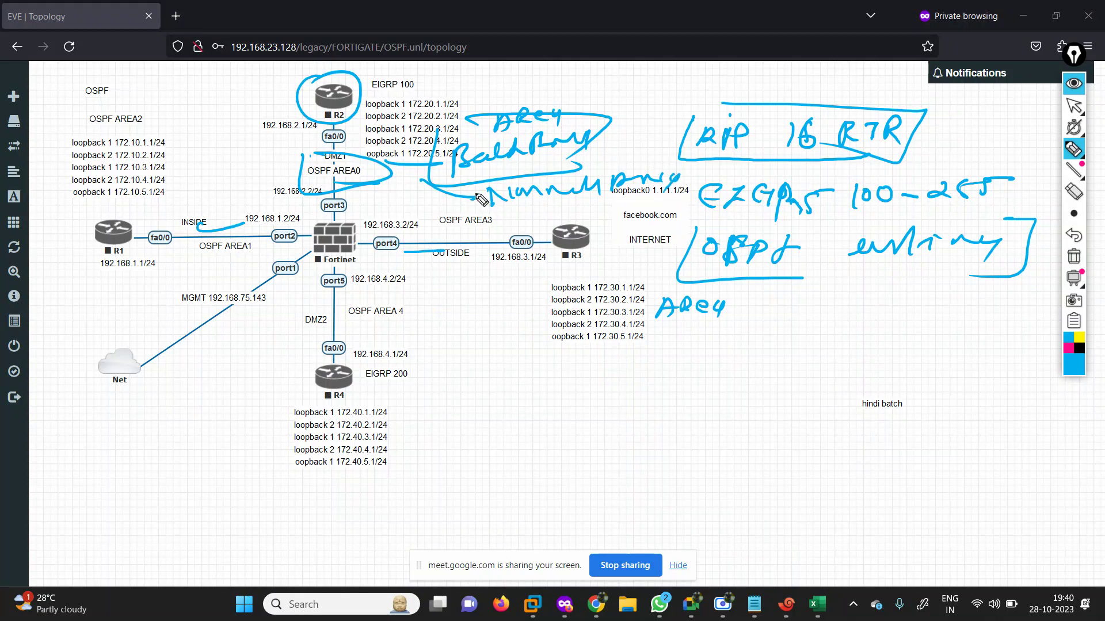
{"action": "mouse_move", "coordinate": [480, 198]}
{"action": "left_mouse_down"}
{"action": "mouse_move", "coordinate": [503, 209]}
{"action": "mouse_move", "coordinate": [569, 197]}
{"action": "left_mouse_up"}
{"action": "mouse_move", "coordinate": [380, 222]}
{"action": "left_mouse_down"}
{"action": "mouse_move", "coordinate": [460, 221]}
{"action": "mouse_move", "coordinate": [581, 262]}
{"action": "mouse_move", "coordinate": [379, 265]}
{"action": "mouse_move", "coordinate": [368, 221]}
{"action": "left_mouse_up"}
{"action": "mouse_move", "coordinate": [318, 261]}
{"action": "left_mouse_down"}
{"action": "mouse_move", "coordinate": [311, 288]}
{"action": "mouse_move", "coordinate": [394, 363]}
{"action": "mouse_move", "coordinate": [361, 218]}
{"action": "mouse_move", "coordinate": [345, 195]}
{"action": "mouse_move", "coordinate": [302, 213]}
{"action": "left_mouse_up"}
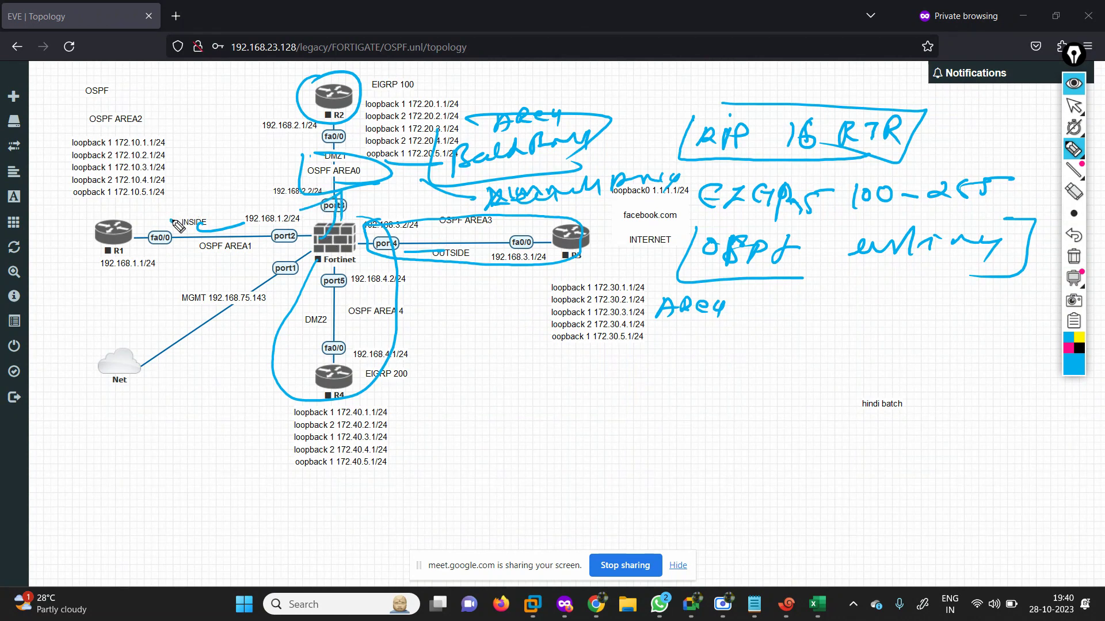
{"action": "left_click_drag", "start_coordinate": [171, 220], "coordinate": [305, 212]}
{"action": "mouse_move", "coordinate": [259, 202]}
{"action": "left_mouse_down"}
{"action": "mouse_move", "coordinate": [314, 210]}
{"action": "mouse_move", "coordinate": [286, 245]}
{"action": "left_mouse_up"}
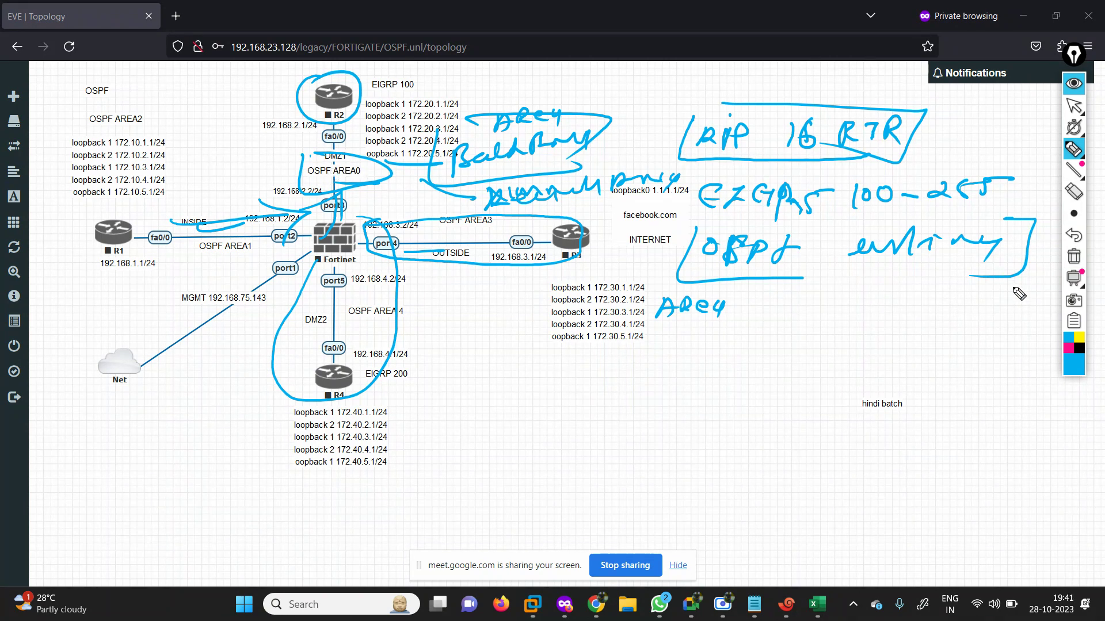
{"action": "left_click", "coordinate": [1074, 257]}
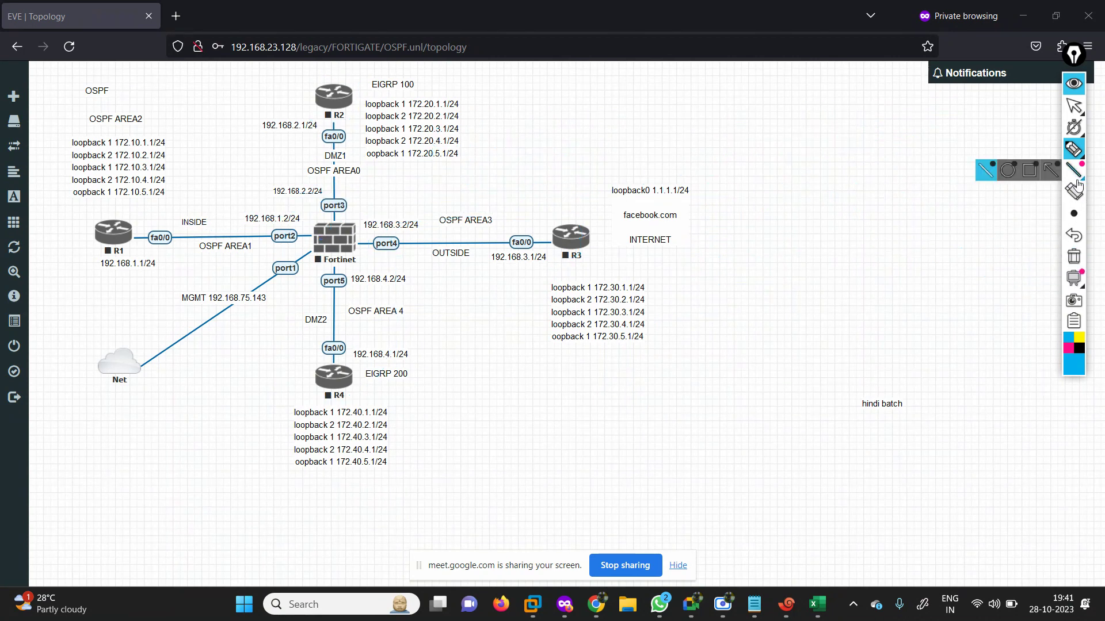
Pick a thinner ink and outline the AREA1, AREA0, AREA3 and AREA 4 links.
{"action": "mouse_move", "coordinate": [1059, 148]}
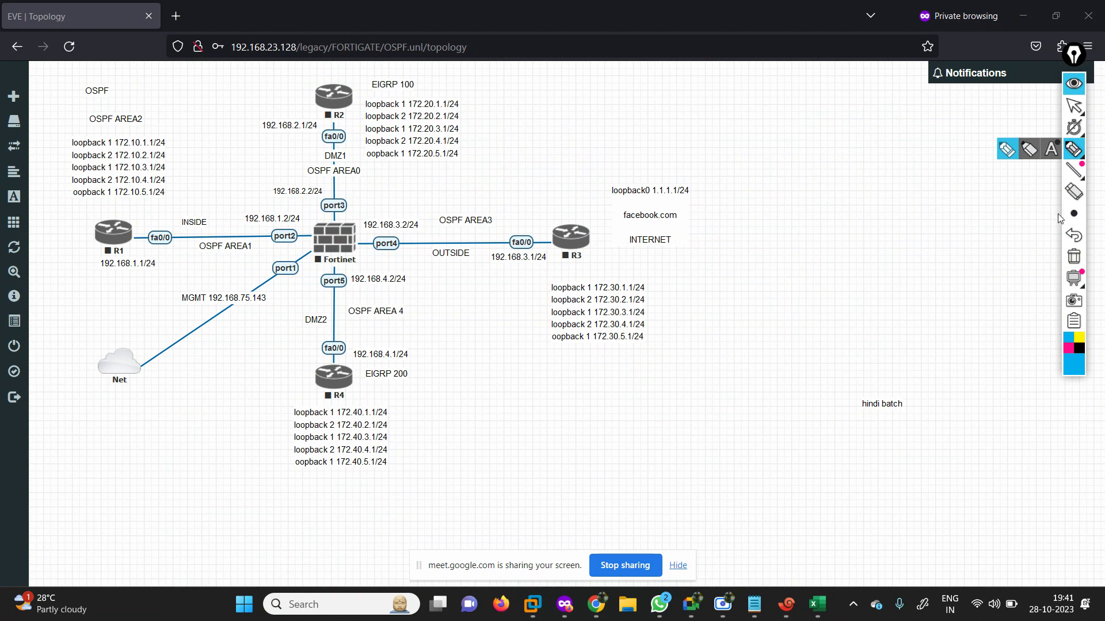
{"action": "mouse_move", "coordinate": [1071, 214]}
{"action": "left_click", "coordinate": [987, 217]}
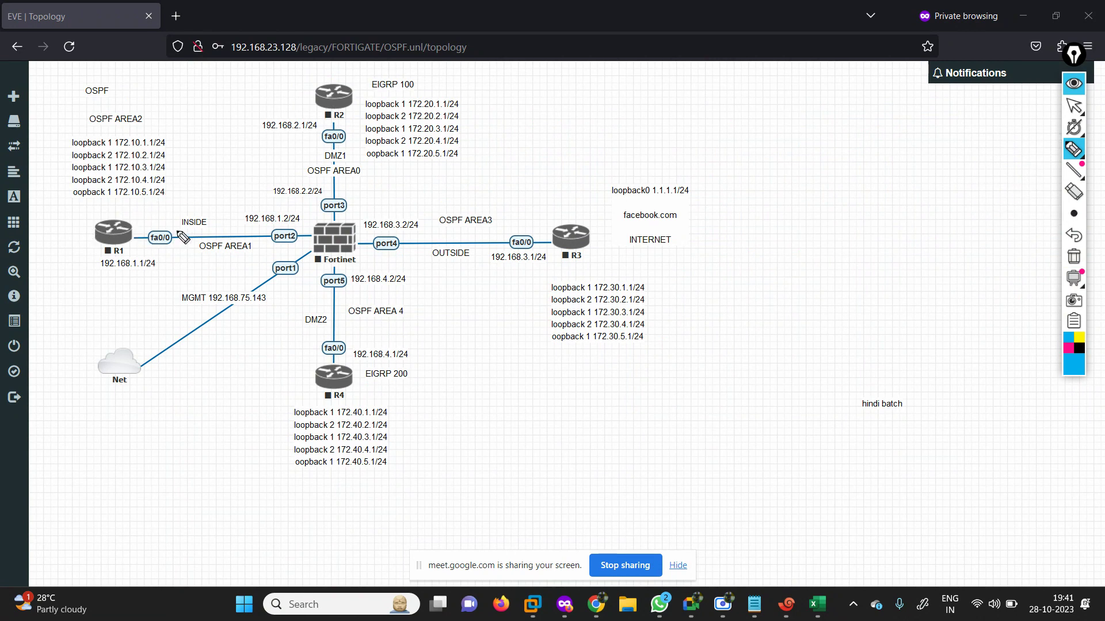
{"action": "mouse_move", "coordinate": [153, 223]}
{"action": "left_mouse_down"}
{"action": "mouse_move", "coordinate": [276, 216]}
{"action": "mouse_move", "coordinate": [299, 241]}
{"action": "mouse_move", "coordinate": [150, 253]}
{"action": "mouse_move", "coordinate": [153, 224]}
{"action": "left_mouse_up"}
{"action": "left_click_drag", "start_coordinate": [245, 228], "coordinate": [290, 225]}
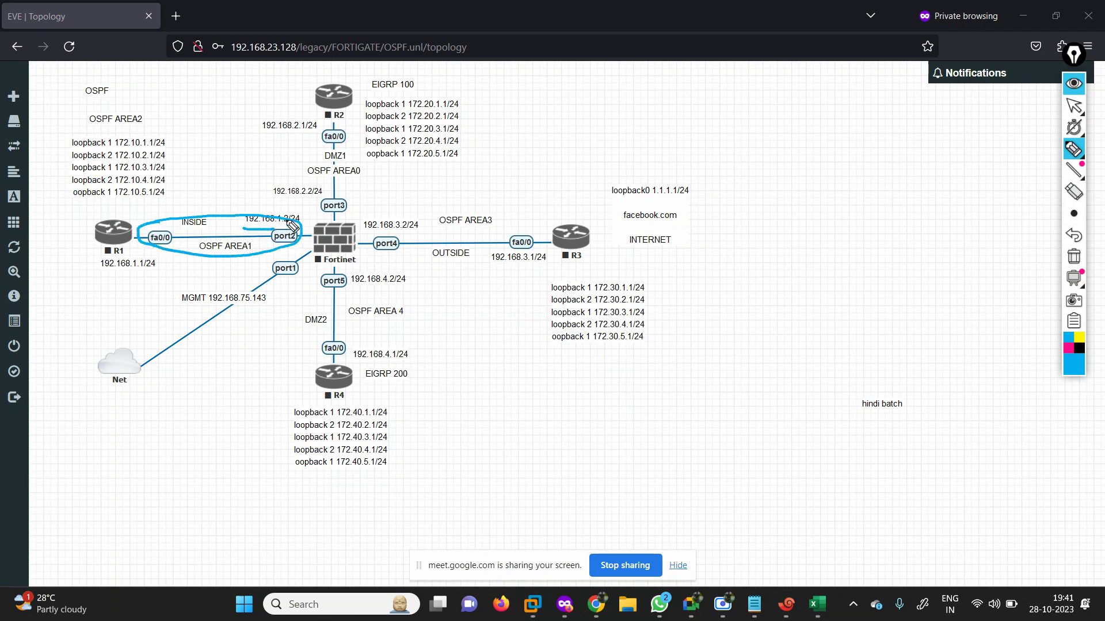
{"action": "mouse_move", "coordinate": [260, 116]}
{"action": "left_mouse_down"}
{"action": "mouse_move", "coordinate": [285, 193]}
{"action": "mouse_move", "coordinate": [358, 209]}
{"action": "mouse_move", "coordinate": [371, 151]}
{"action": "mouse_move", "coordinate": [329, 120]}
{"action": "mouse_move", "coordinate": [254, 113]}
{"action": "left_mouse_up"}
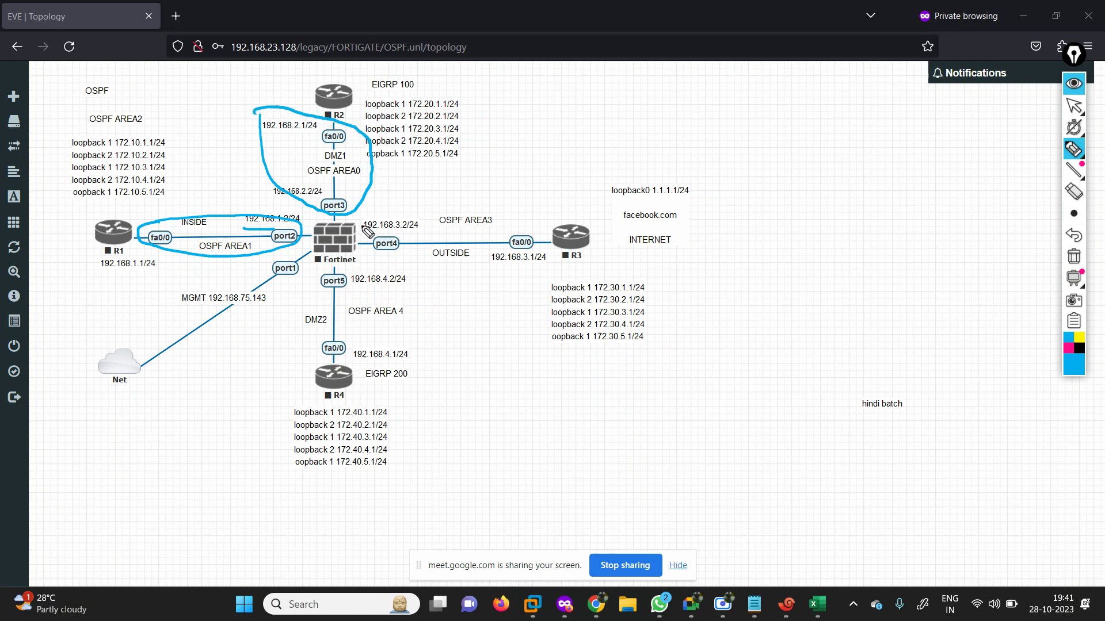
{"action": "mouse_move", "coordinate": [355, 222]}
{"action": "left_mouse_down"}
{"action": "mouse_move", "coordinate": [403, 213]}
{"action": "mouse_move", "coordinate": [586, 221]}
{"action": "mouse_move", "coordinate": [661, 301]}
{"action": "mouse_move", "coordinate": [563, 377]}
{"action": "mouse_move", "coordinate": [364, 235]}
{"action": "left_mouse_up"}
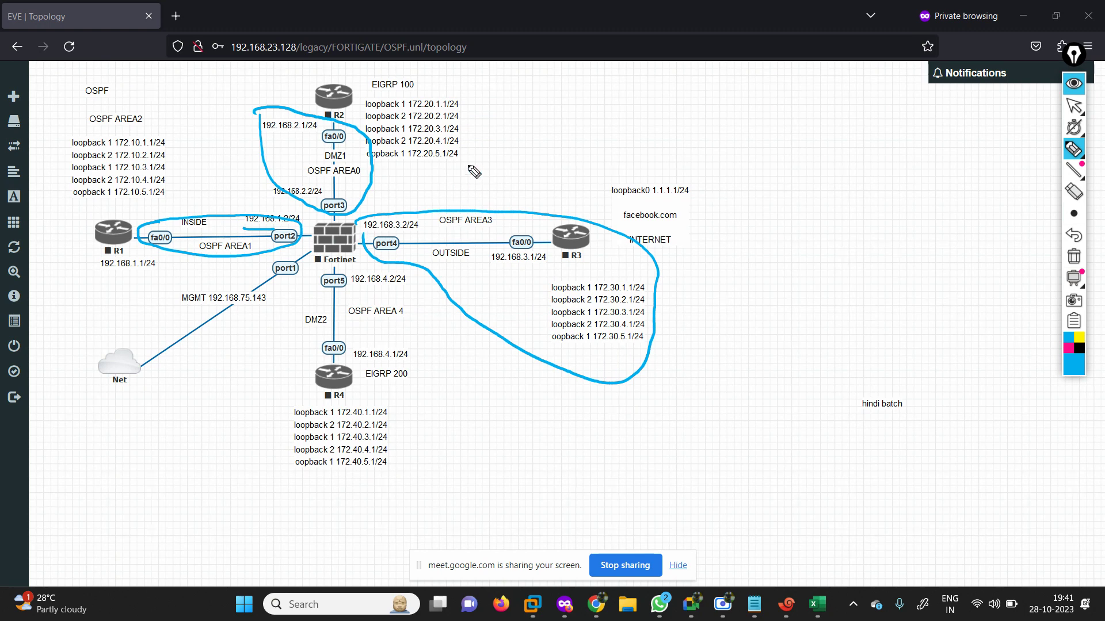
{"action": "left_click_drag", "start_coordinate": [444, 209], "coordinate": [475, 194]}
{"action": "mouse_move", "coordinate": [309, 287]}
{"action": "left_mouse_down"}
{"action": "mouse_move", "coordinate": [244, 426]}
{"action": "mouse_move", "coordinate": [244, 415]}
{"action": "left_mouse_up"}
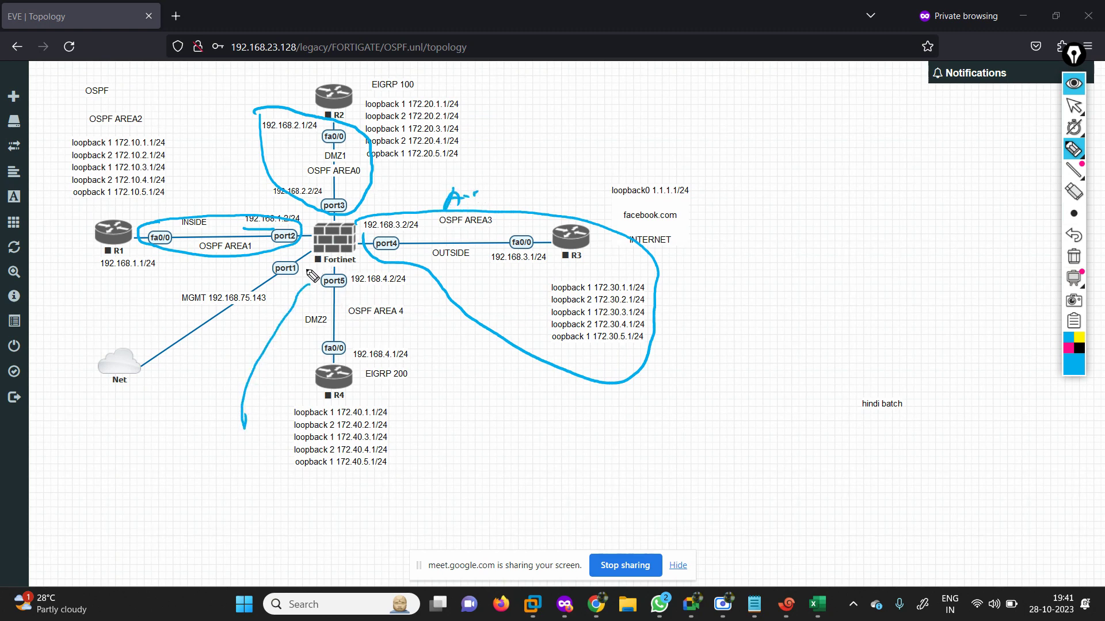
{"action": "mouse_move", "coordinate": [307, 270]}
{"action": "left_mouse_down"}
{"action": "mouse_move", "coordinate": [302, 339]}
{"action": "mouse_move", "coordinate": [337, 364]}
{"action": "mouse_move", "coordinate": [406, 364]}
{"action": "mouse_move", "coordinate": [427, 317]}
{"action": "mouse_move", "coordinate": [411, 264]}
{"action": "mouse_move", "coordinate": [305, 260]}
{"action": "left_mouse_up"}
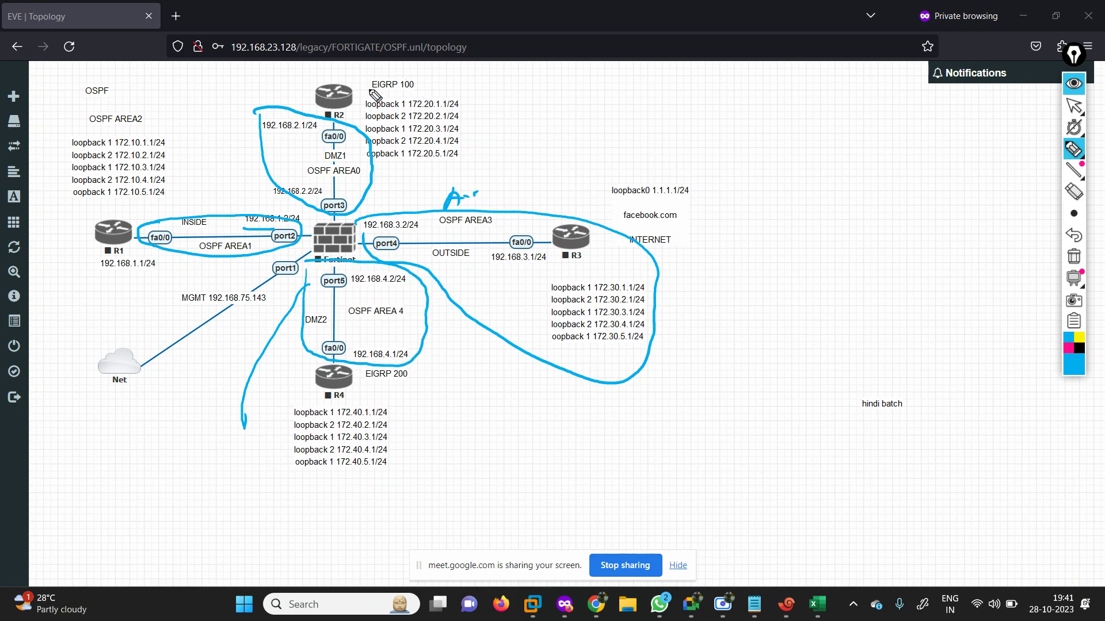
Box the R2, R4 and AREA2 loopback lists, draw an arrow from R2, then clear the notes.
{"action": "mouse_move", "coordinate": [364, 81]}
{"action": "left_mouse_down"}
{"action": "mouse_move", "coordinate": [348, 91]}
{"action": "mouse_move", "coordinate": [362, 78]}
{"action": "mouse_move", "coordinate": [363, 132]}
{"action": "mouse_move", "coordinate": [408, 162]}
{"action": "mouse_move", "coordinate": [466, 153]}
{"action": "mouse_move", "coordinate": [431, 72]}
{"action": "mouse_move", "coordinate": [481, 134]}
{"action": "mouse_move", "coordinate": [457, 140]}
{"action": "left_mouse_up"}
{"action": "left_click_drag", "start_coordinate": [247, 408], "coordinate": [384, 404]}
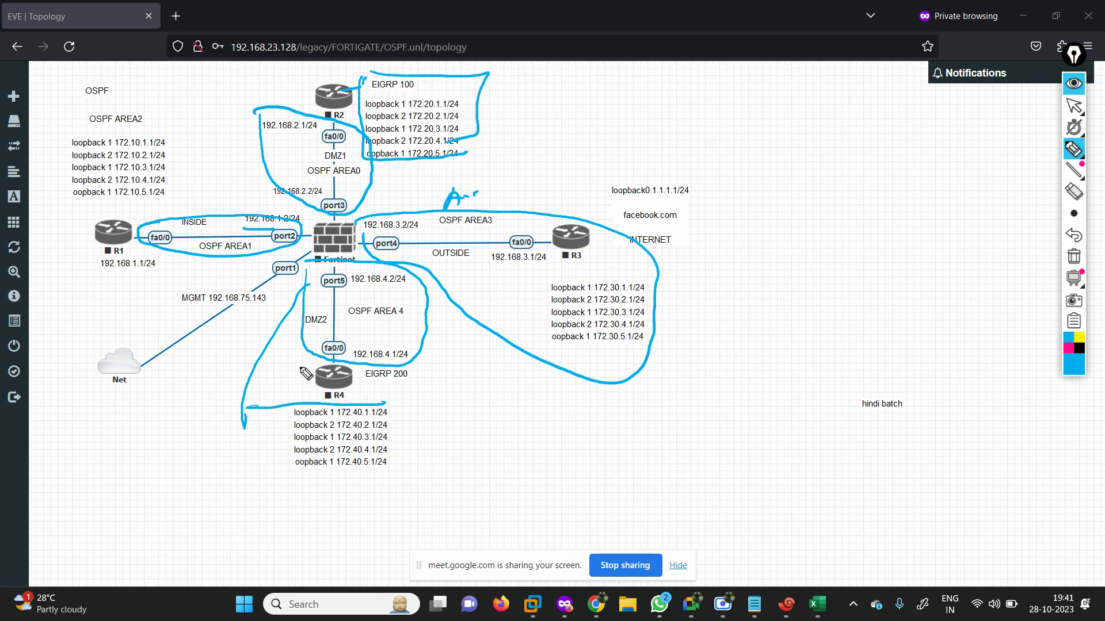
{"action": "mouse_move", "coordinate": [284, 366]}
{"action": "left_mouse_down"}
{"action": "mouse_move", "coordinate": [402, 370]}
{"action": "mouse_move", "coordinate": [385, 476]}
{"action": "left_mouse_up"}
{"action": "mouse_move", "coordinate": [289, 369]}
{"action": "left_mouse_down"}
{"action": "mouse_move", "coordinate": [260, 469]}
{"action": "mouse_move", "coordinate": [364, 467]}
{"action": "left_mouse_up"}
{"action": "mouse_move", "coordinate": [62, 131]}
{"action": "left_mouse_down"}
{"action": "mouse_move", "coordinate": [57, 175]}
{"action": "mouse_move", "coordinate": [122, 202]}
{"action": "mouse_move", "coordinate": [178, 197]}
{"action": "mouse_move", "coordinate": [196, 136]}
{"action": "mouse_move", "coordinate": [177, 173]}
{"action": "left_mouse_up"}
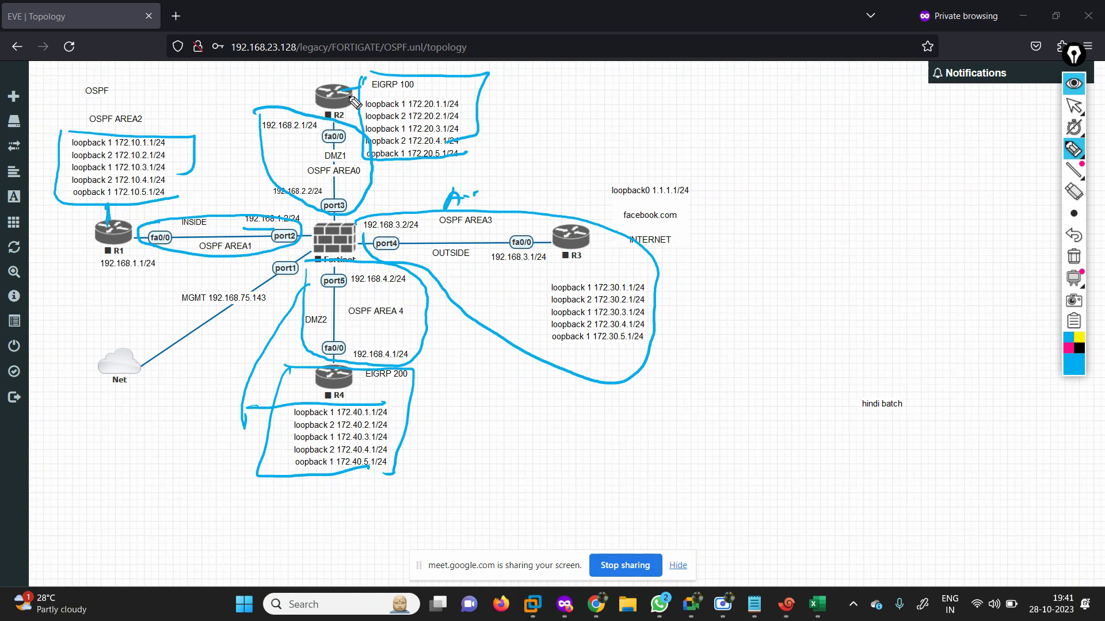
{"action": "mouse_move", "coordinate": [348, 95]}
{"action": "left_mouse_down"}
{"action": "mouse_move", "coordinate": [362, 90]}
{"action": "mouse_move", "coordinate": [353, 108]}
{"action": "left_mouse_up"}
{"action": "left_click", "coordinate": [1074, 256]}
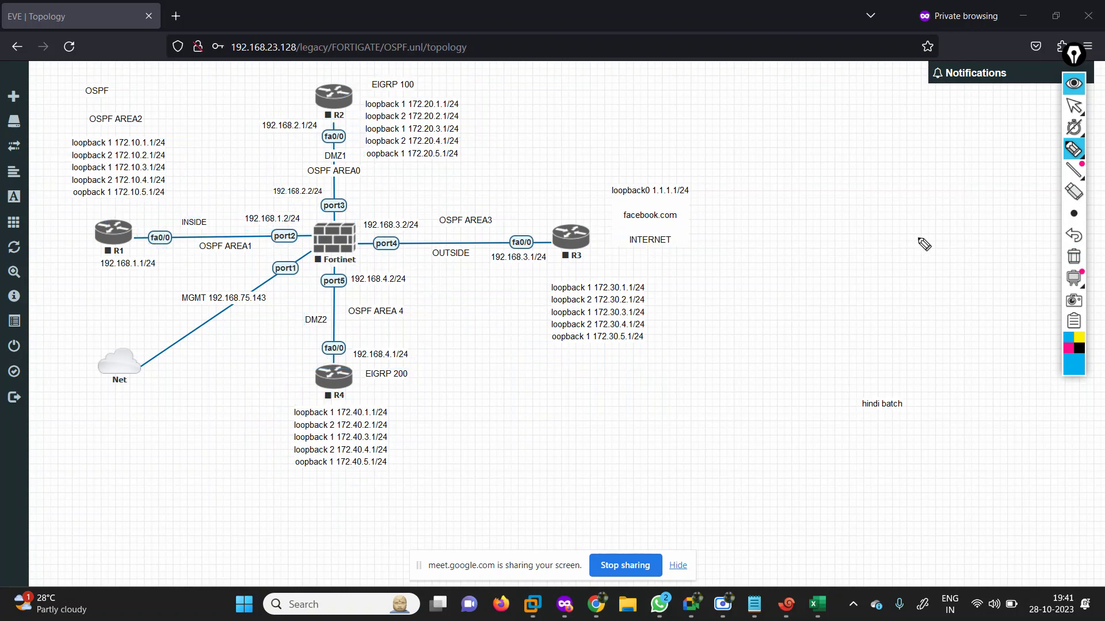
Return to selection mode and start all nodes in the lab.
{"action": "left_click", "coordinate": [1074, 159]}
{"action": "left_click", "coordinate": [1074, 105]}
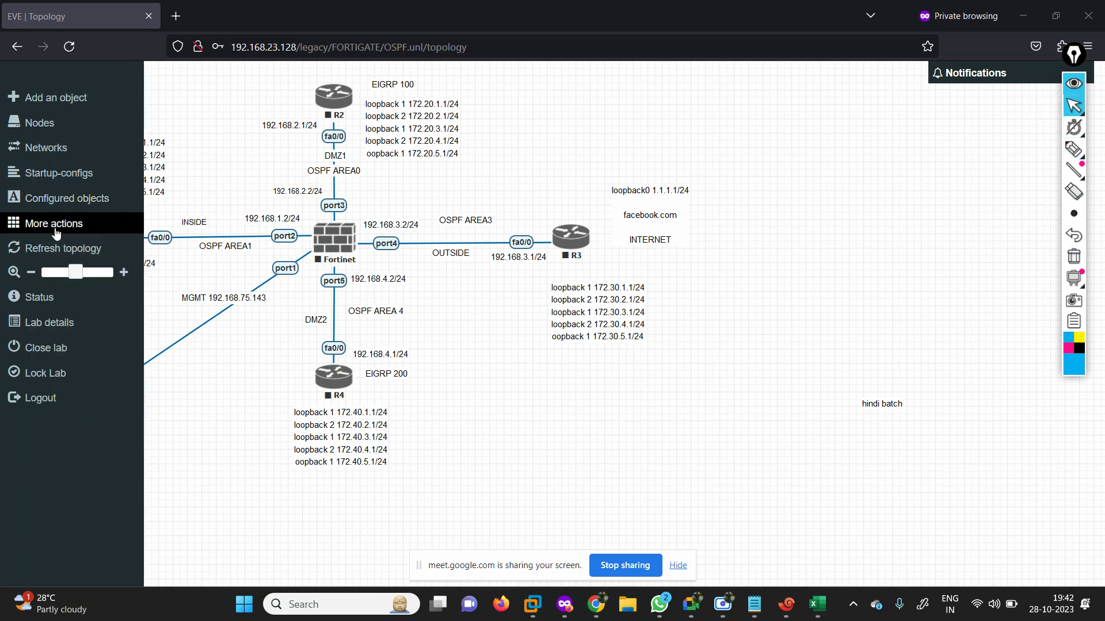
{"action": "left_click", "coordinate": [24, 224]}
{"action": "left_click", "coordinate": [60, 252]}
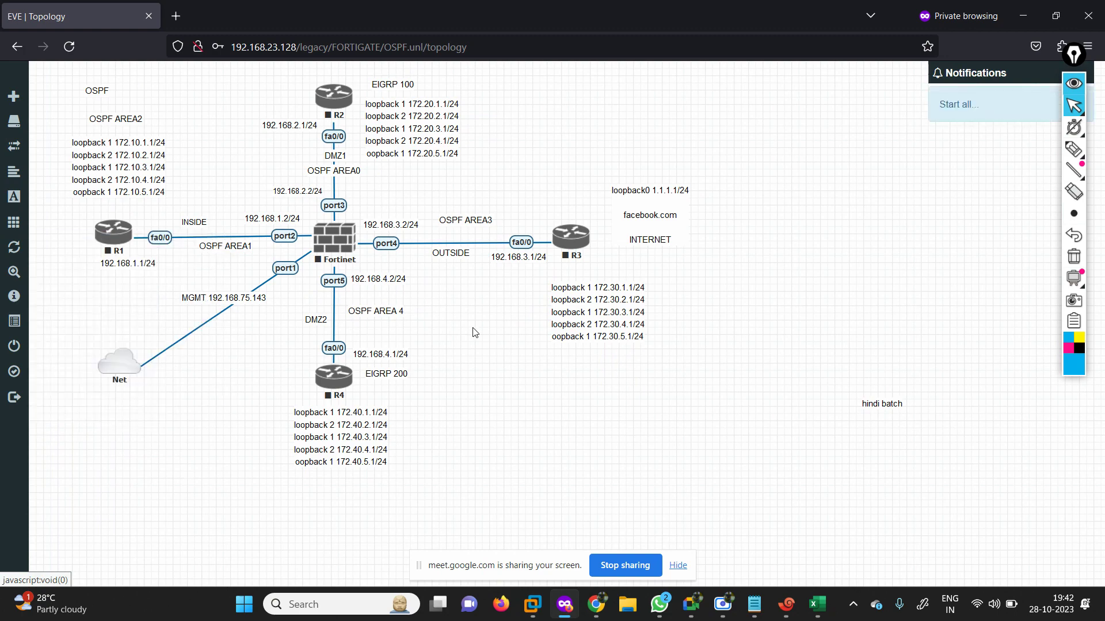
Close the stray terminal window and return to the EVE lab topology.
{"action": "left_click", "coordinate": [817, 604]}
{"action": "left_click", "coordinate": [790, 607]}
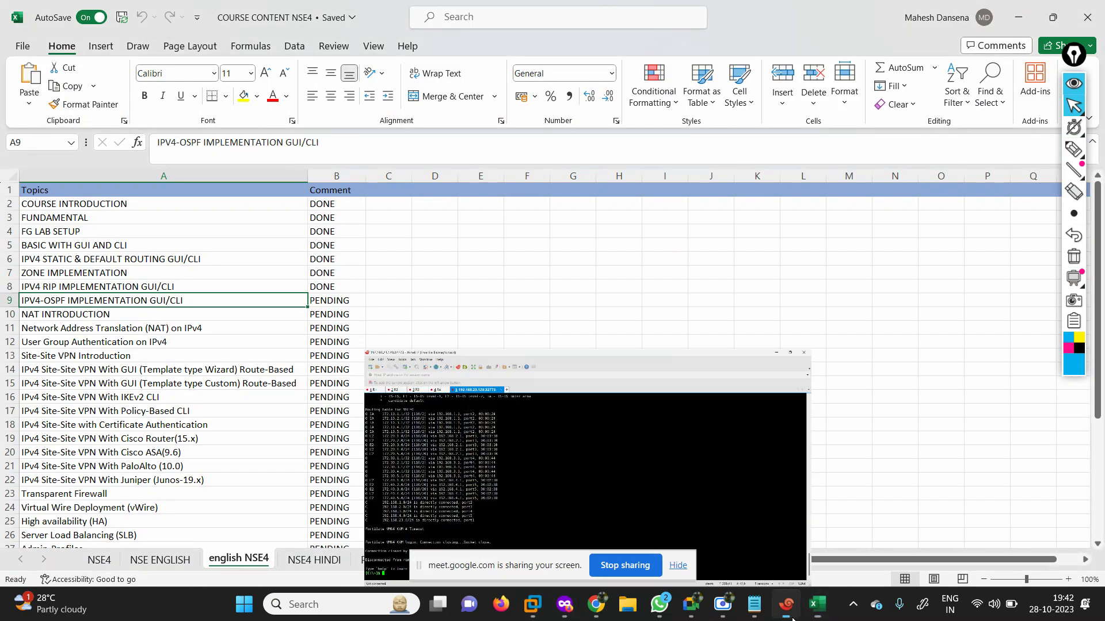
{"action": "left_click", "coordinate": [1090, 7]}
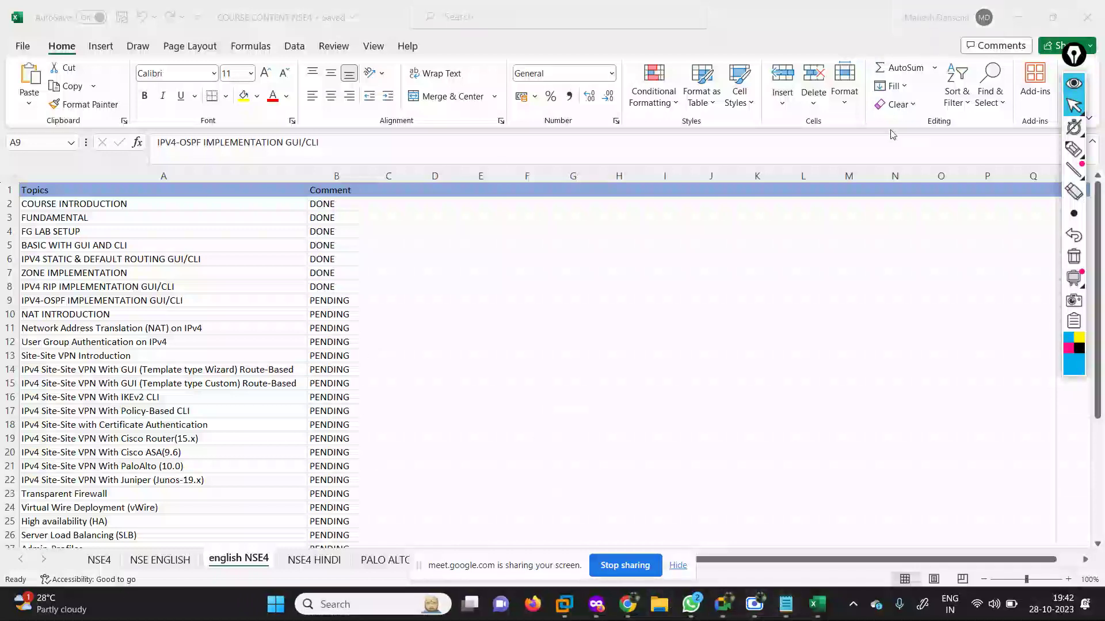
{"action": "key", "text": "super+d"}
{"action": "left_click", "coordinate": [596, 604]}
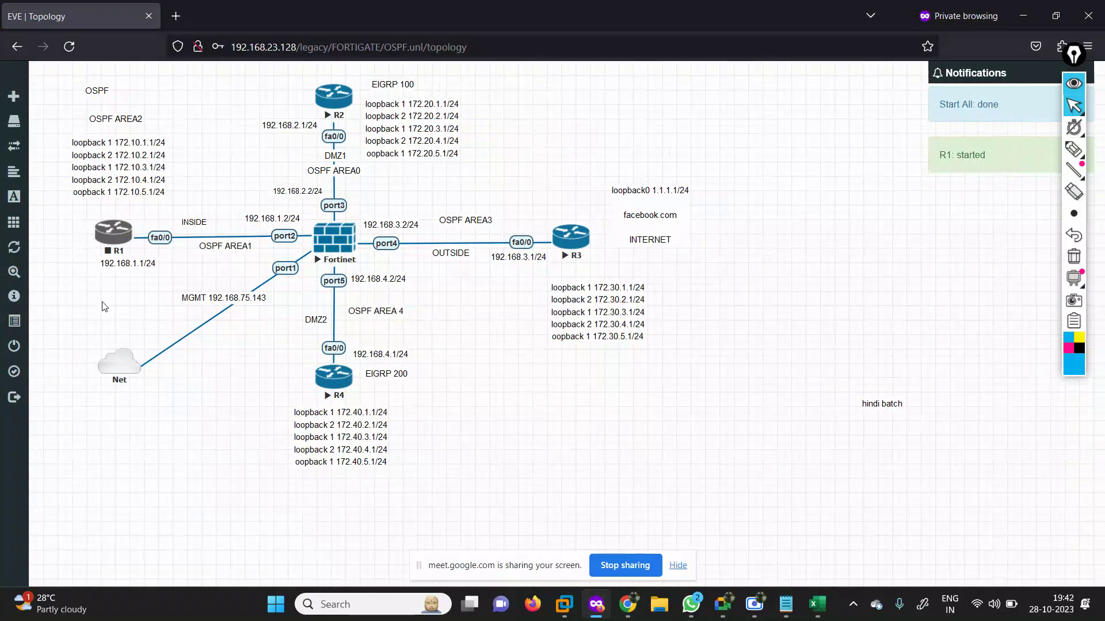
Open router R1's telnet console link in the chosen application.
{"action": "left_click", "coordinate": [109, 242]}
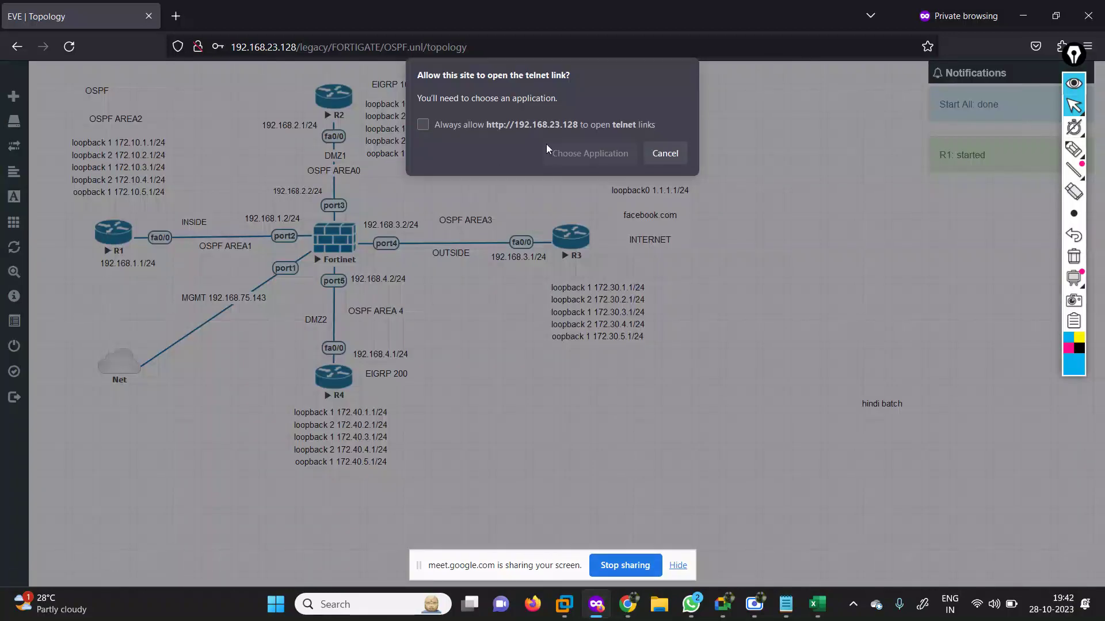
{"action": "left_click", "coordinate": [579, 152]}
{"action": "left_click", "coordinate": [607, 259]}
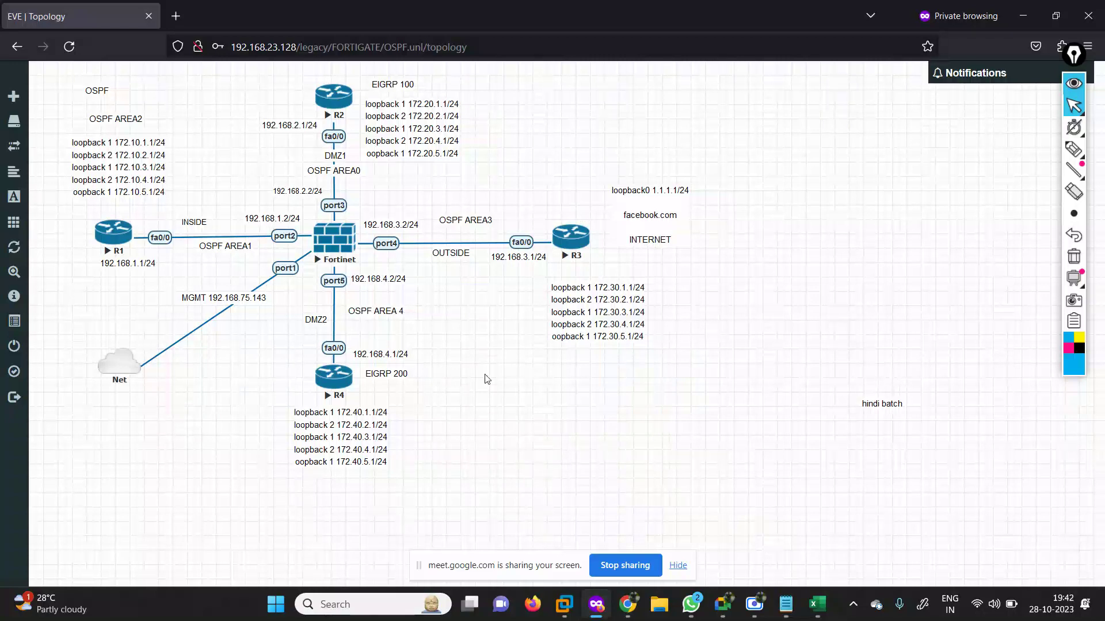
Admit the waiting participant into the video call and return to EVE-NG.
{"action": "left_click", "coordinate": [723, 604]}
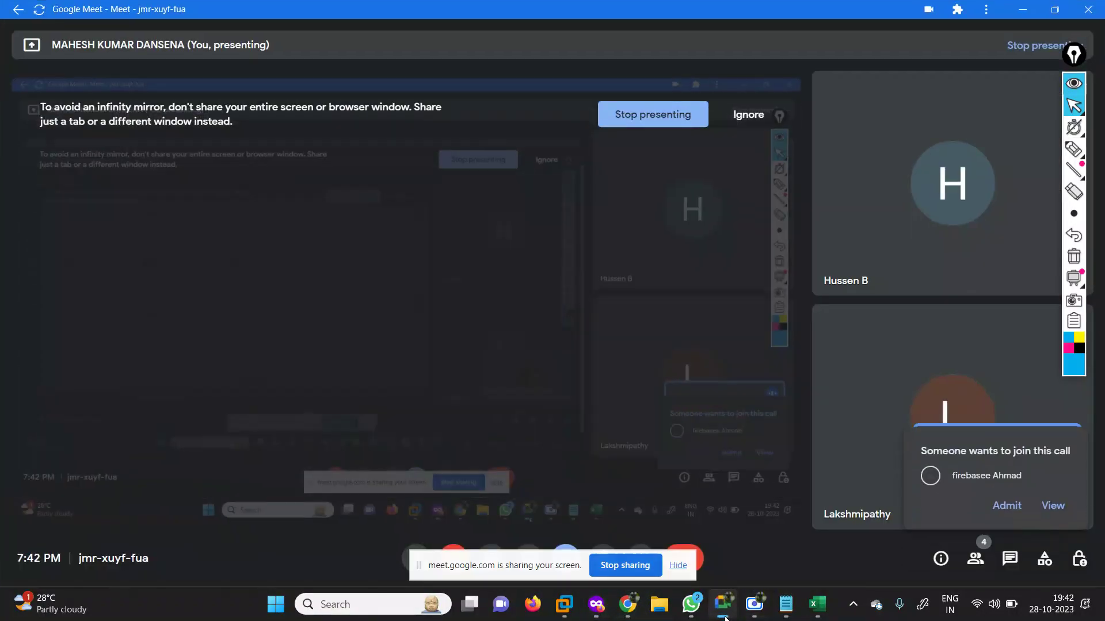
{"action": "left_click", "coordinate": [1005, 506]}
{"action": "key", "text": "alt+Tab"}
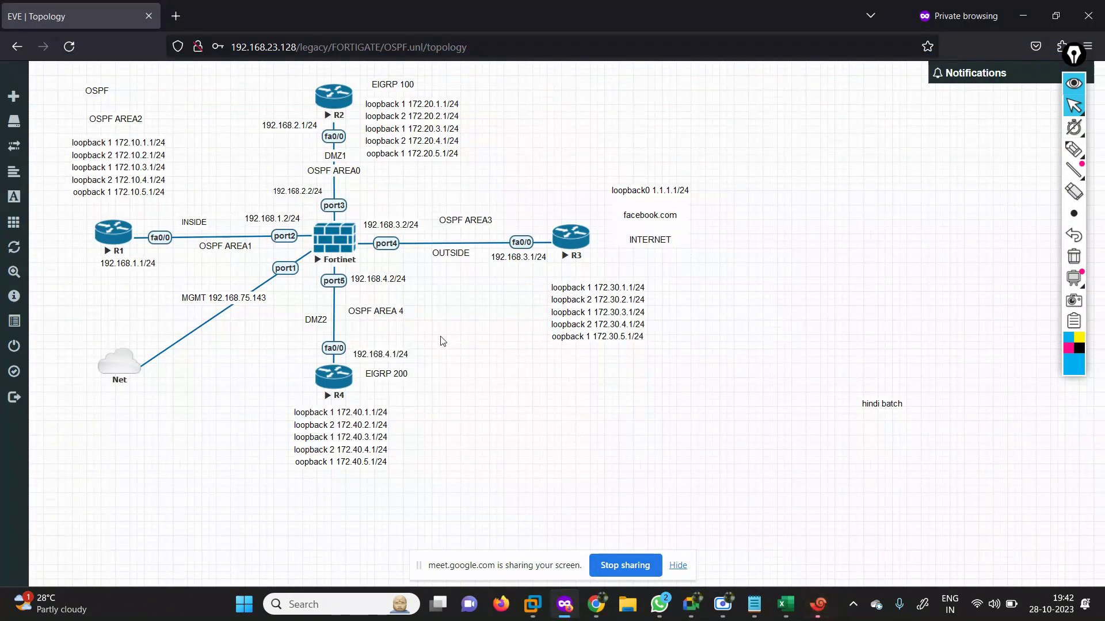
Open R2's console in Xshell, then close Xshell and confirm disconnecting.
{"action": "left_click", "coordinate": [330, 98]}
{"action": "left_click", "coordinate": [597, 157]}
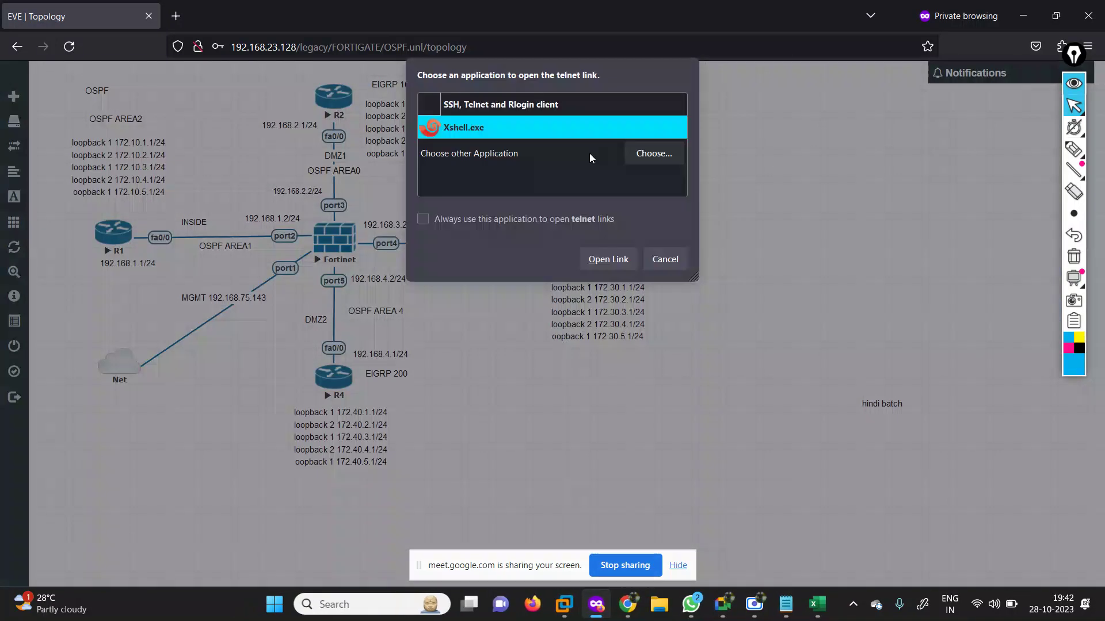
{"action": "left_click", "coordinate": [592, 260]}
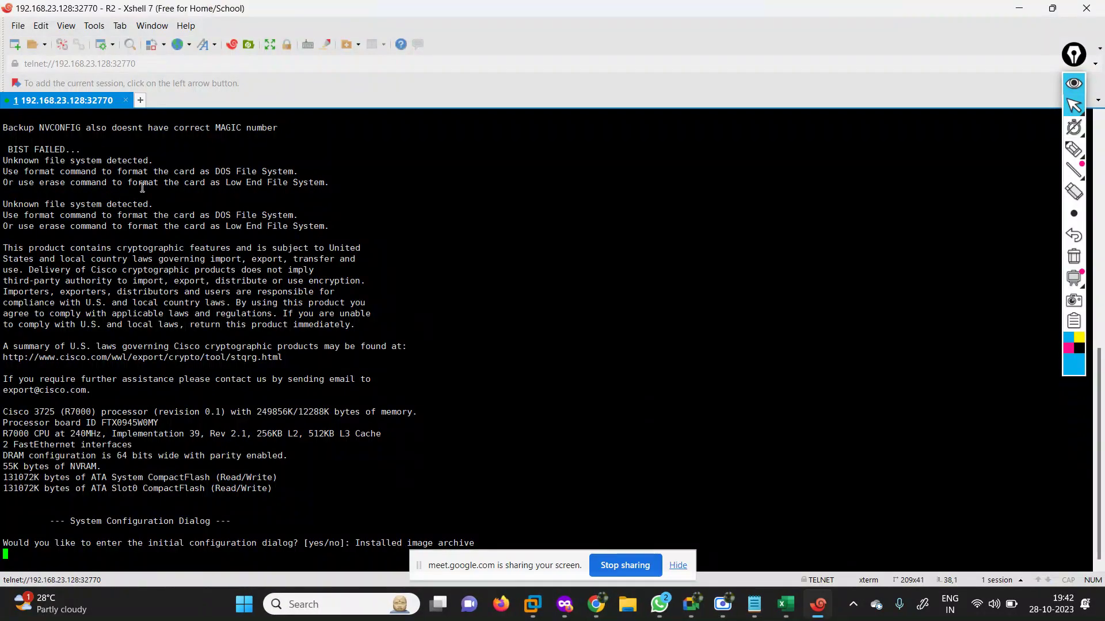
{"action": "left_click", "coordinate": [1086, 8]}
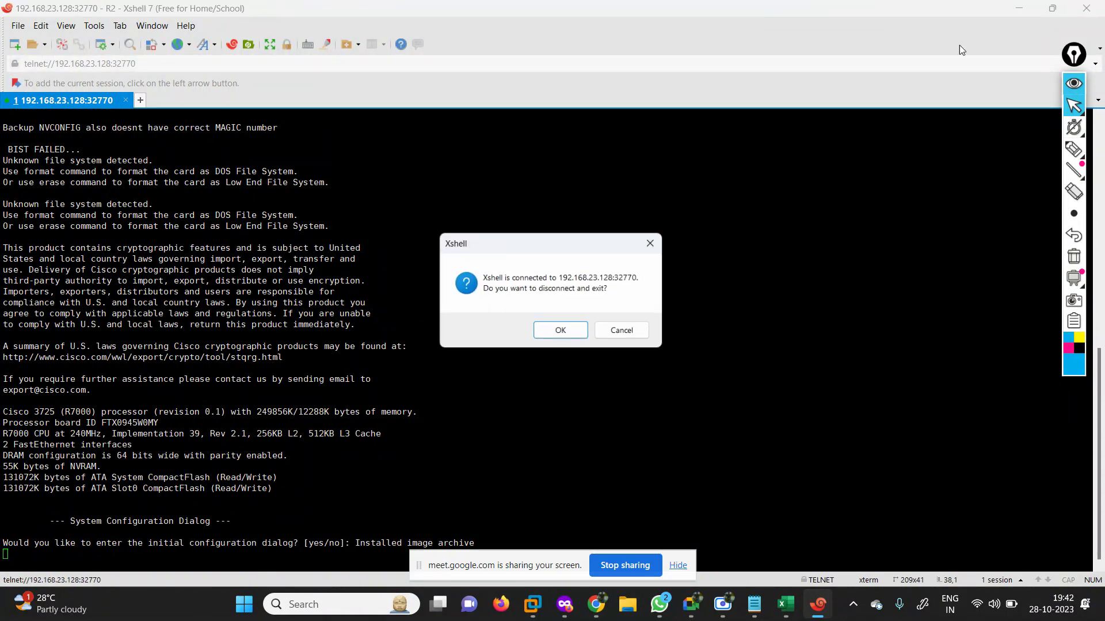
{"action": "left_click", "coordinate": [561, 332]}
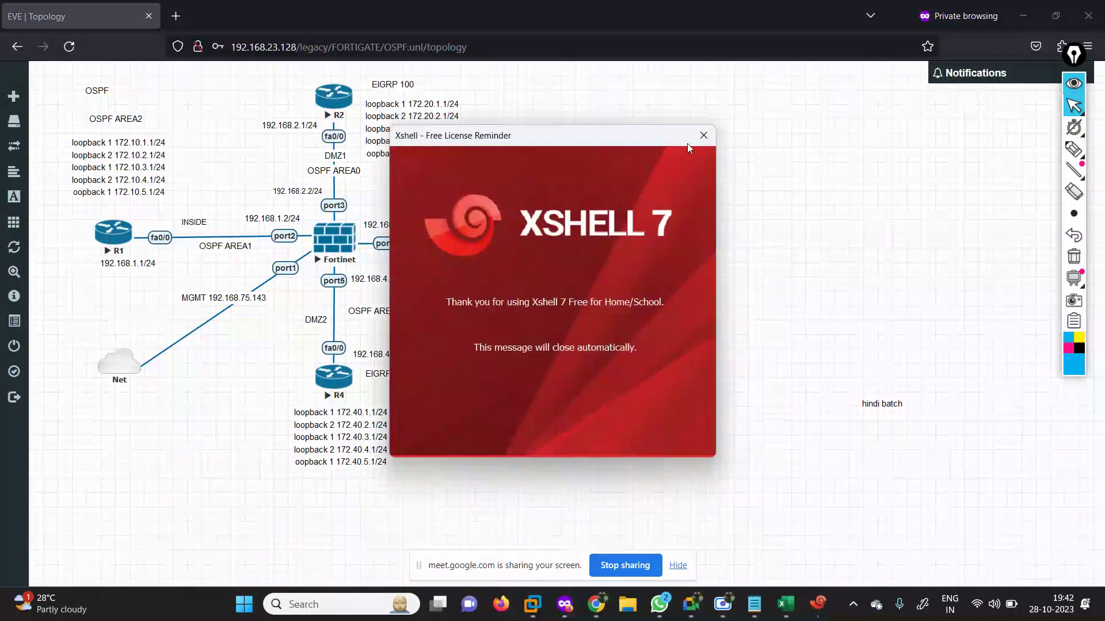
Launch R1's console in Xshell.
{"action": "left_click", "coordinate": [122, 239]}
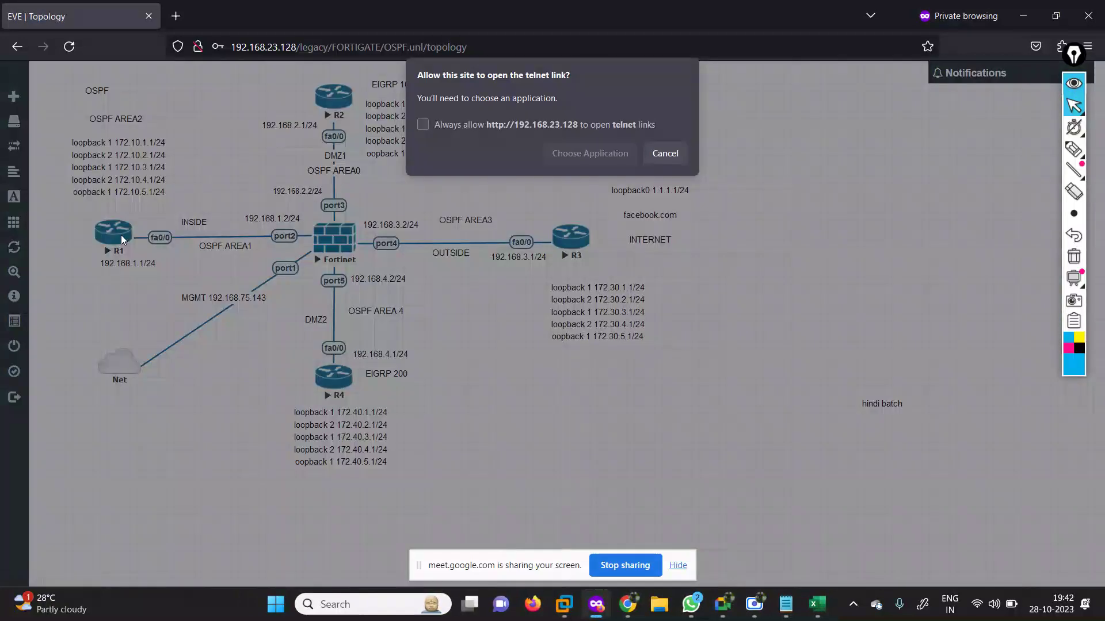
{"action": "left_click", "coordinate": [564, 154]}
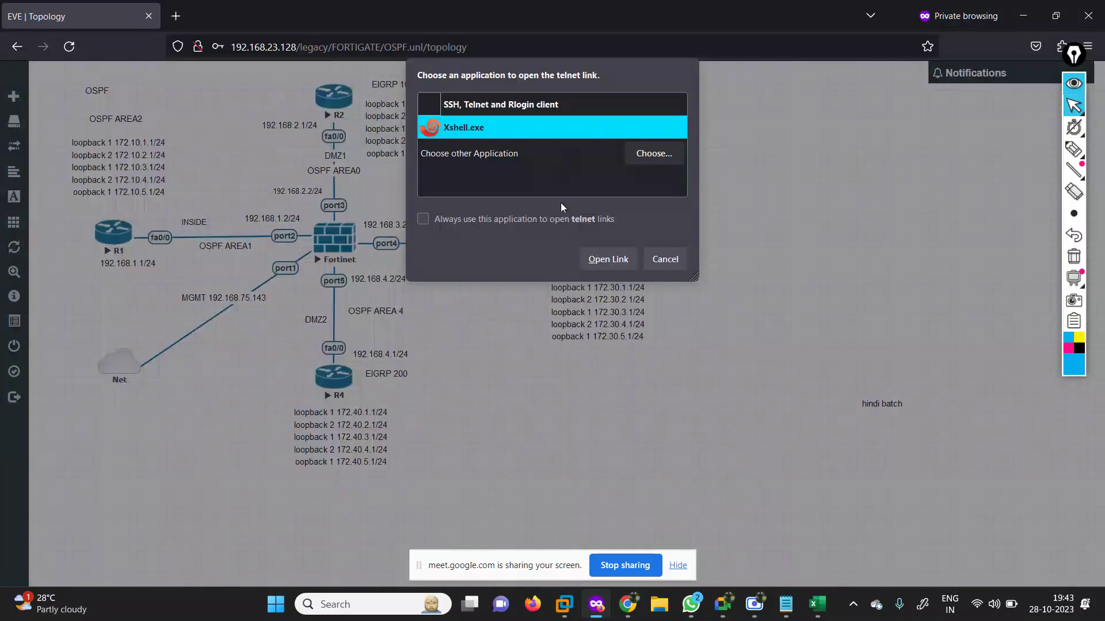
{"action": "left_click", "coordinate": [608, 260]}
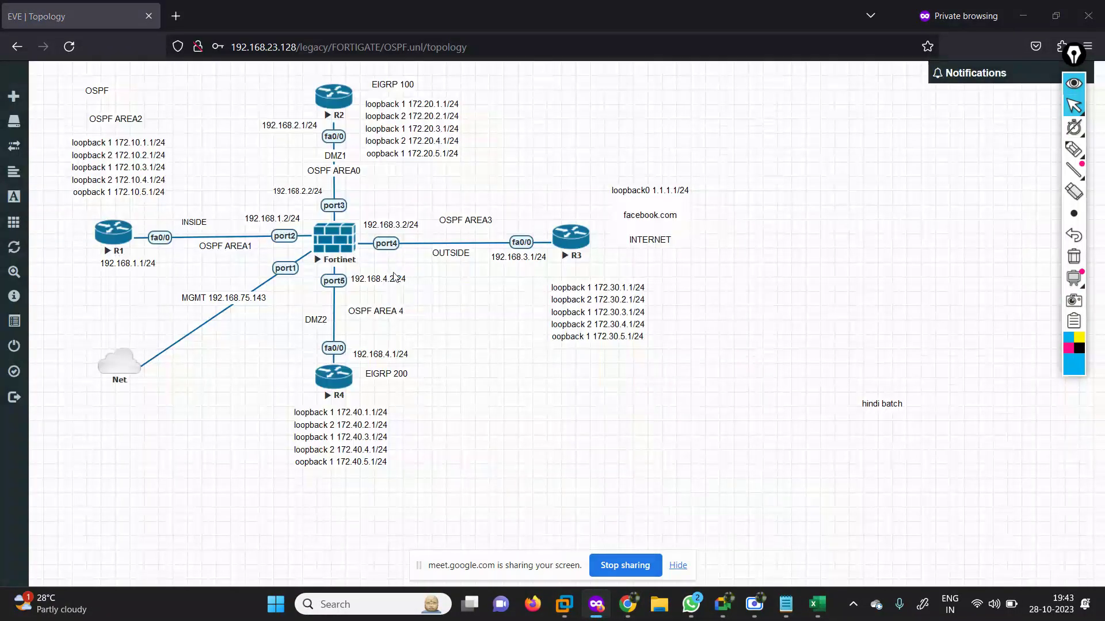
Decline R1's initial configuration dialog and name its Xshell tab R1.
{"action": "key", "text": "Return"}
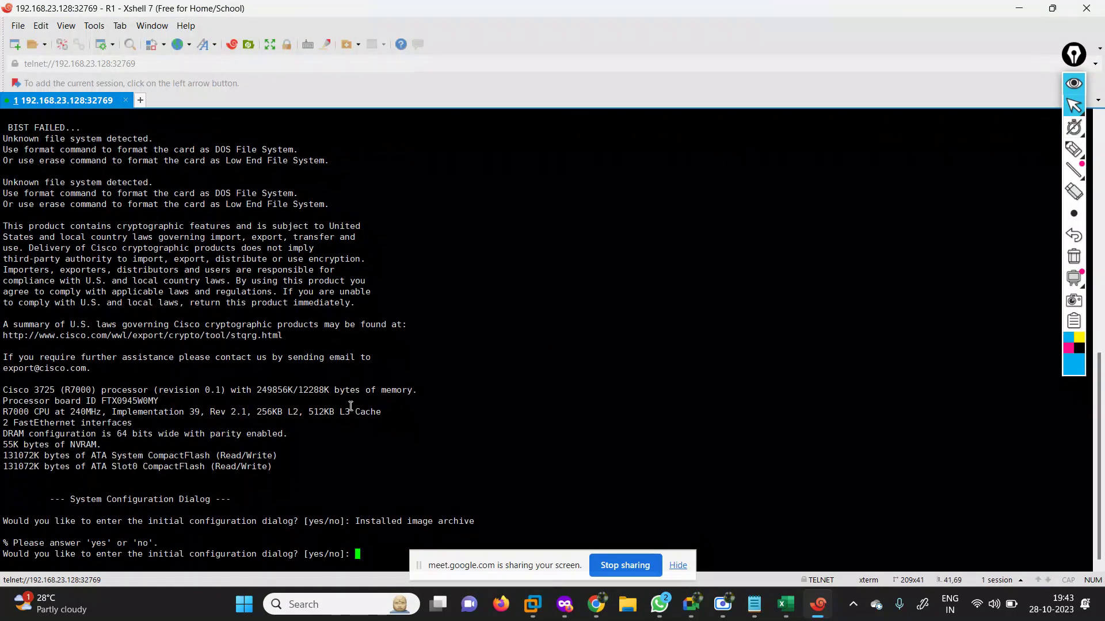
{"action": "type", "text": "n"}
{"action": "key", "text": "Return"}
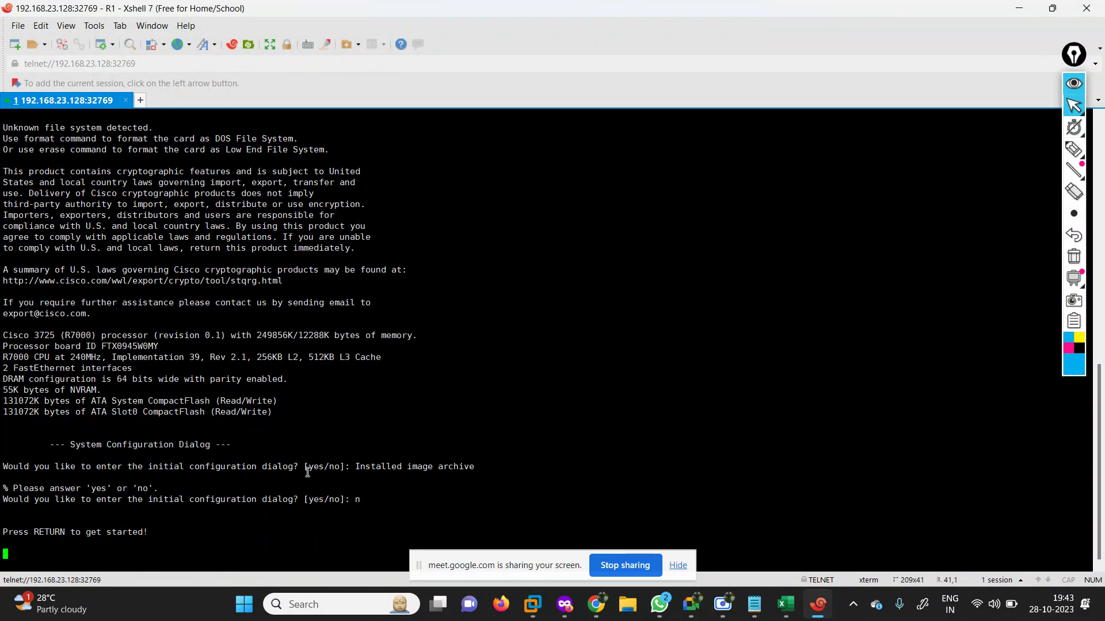
{"action": "right_click", "coordinate": [14, 99]}
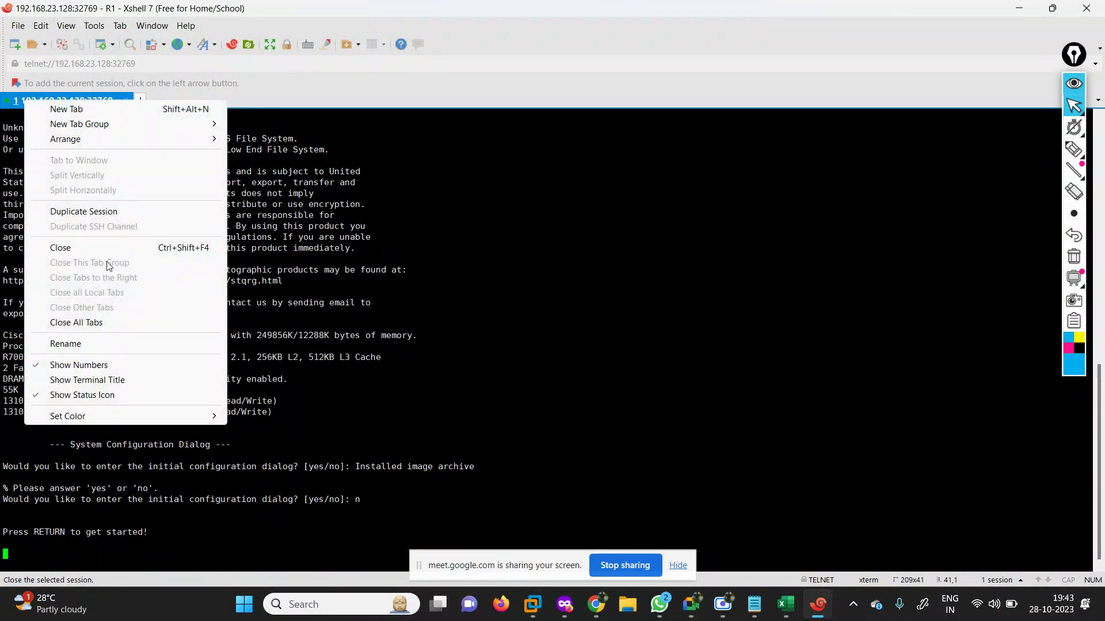
{"action": "left_click", "coordinate": [123, 344]}
{"action": "type", "text": "R1"}
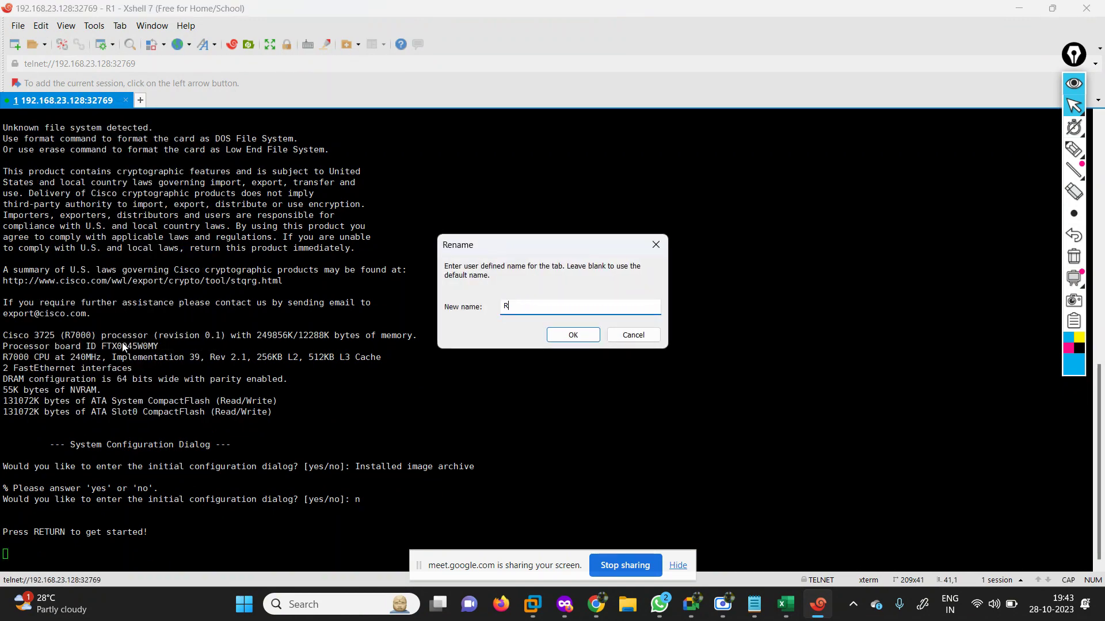
{"action": "key", "text": "Return"}
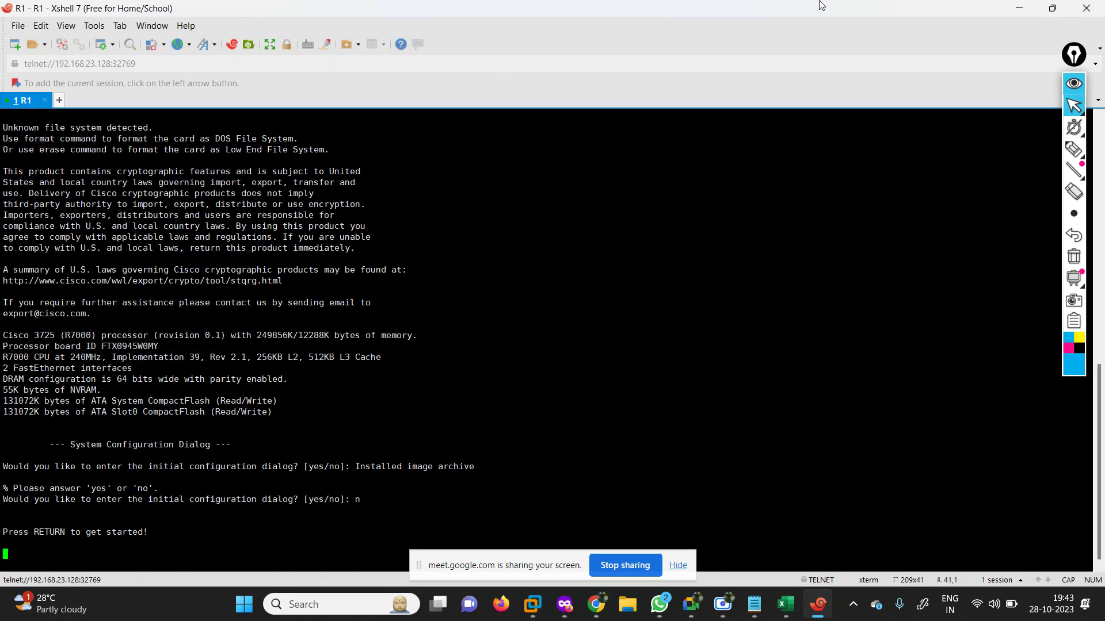
Open R2's telnet console in Xshell, name the tab R2, and decline initial configuration.
{"action": "left_click", "coordinate": [1020, 7]}
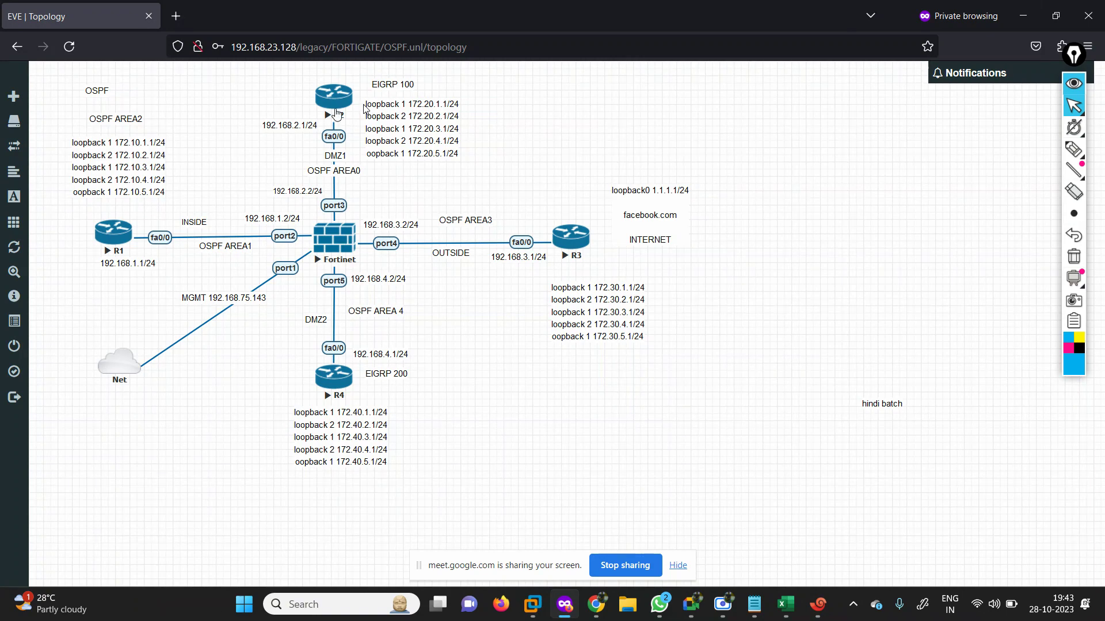
{"action": "left_click", "coordinate": [336, 113]}
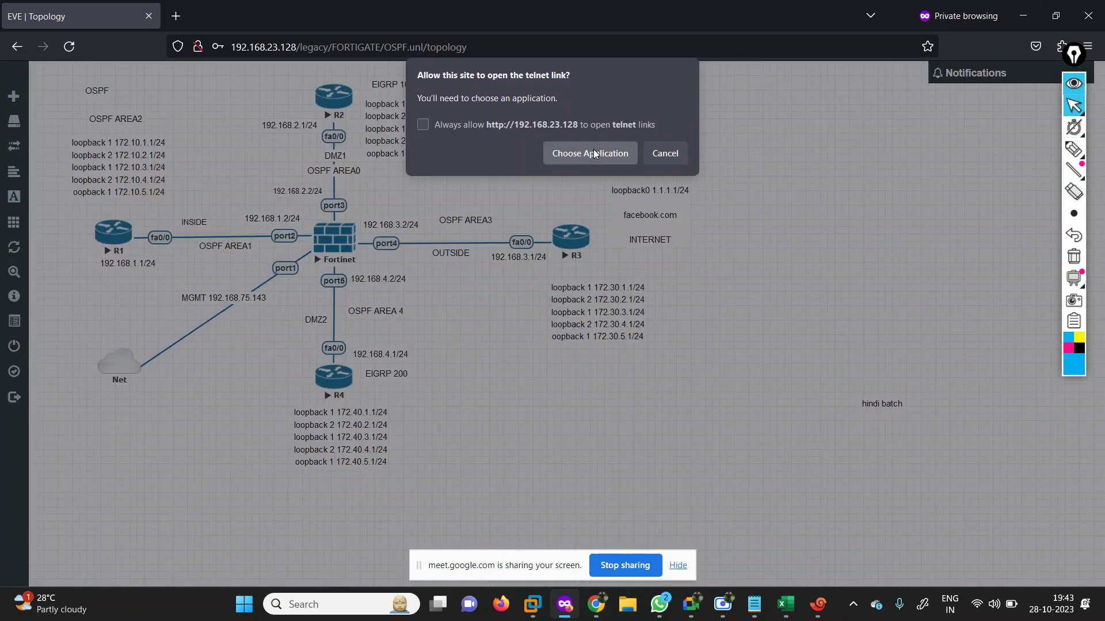
{"action": "left_click", "coordinate": [592, 152]}
{"action": "left_click", "coordinate": [610, 260]}
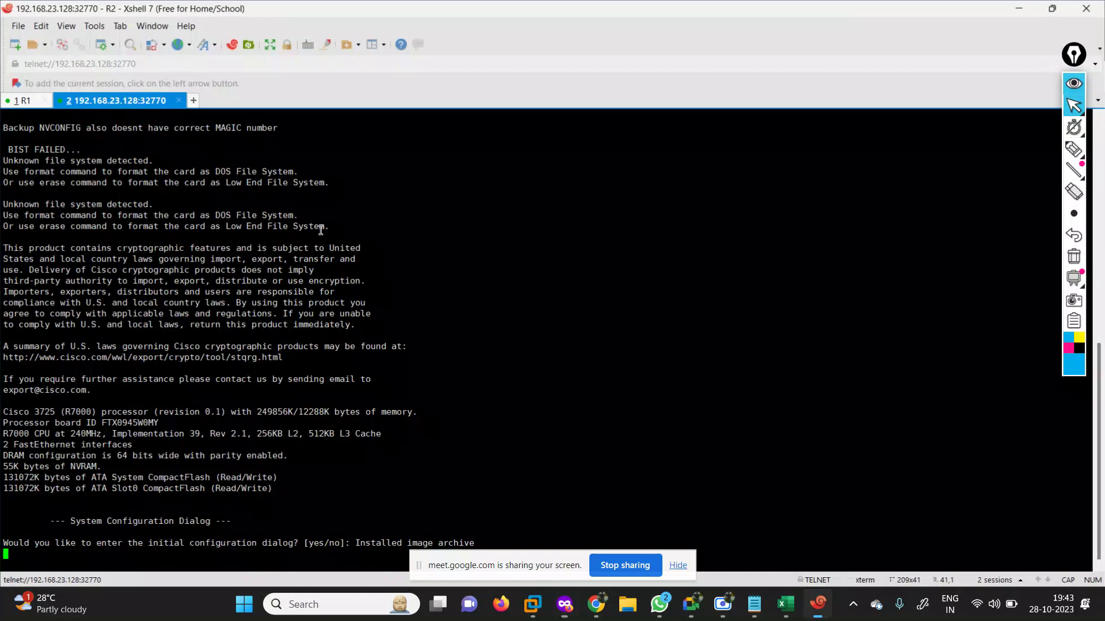
{"action": "right_click", "coordinate": [142, 109]}
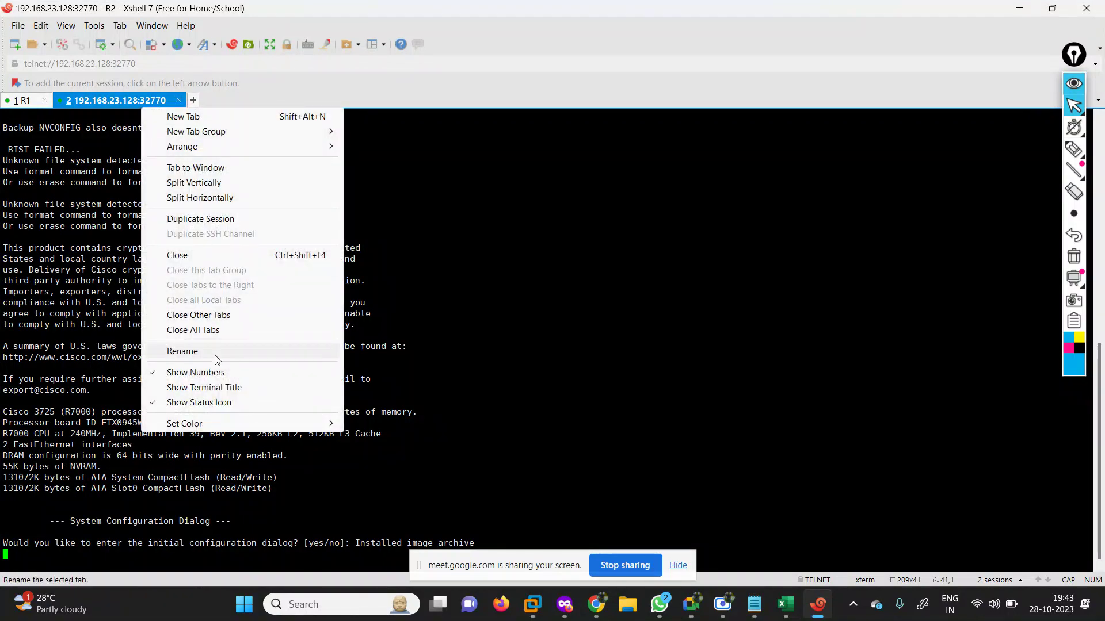
{"action": "left_click", "coordinate": [214, 358]}
{"action": "type", "text": "R2"}
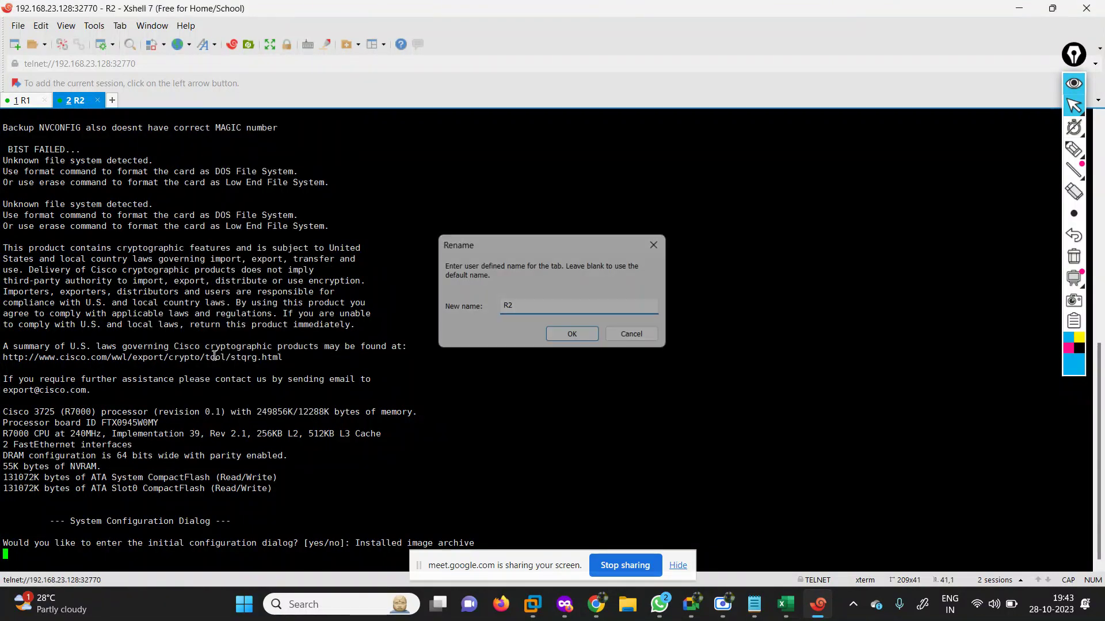
{"action": "key", "text": "Return"}
{"action": "key", "text": "Return"}
{"action": "type", "text": "N"}
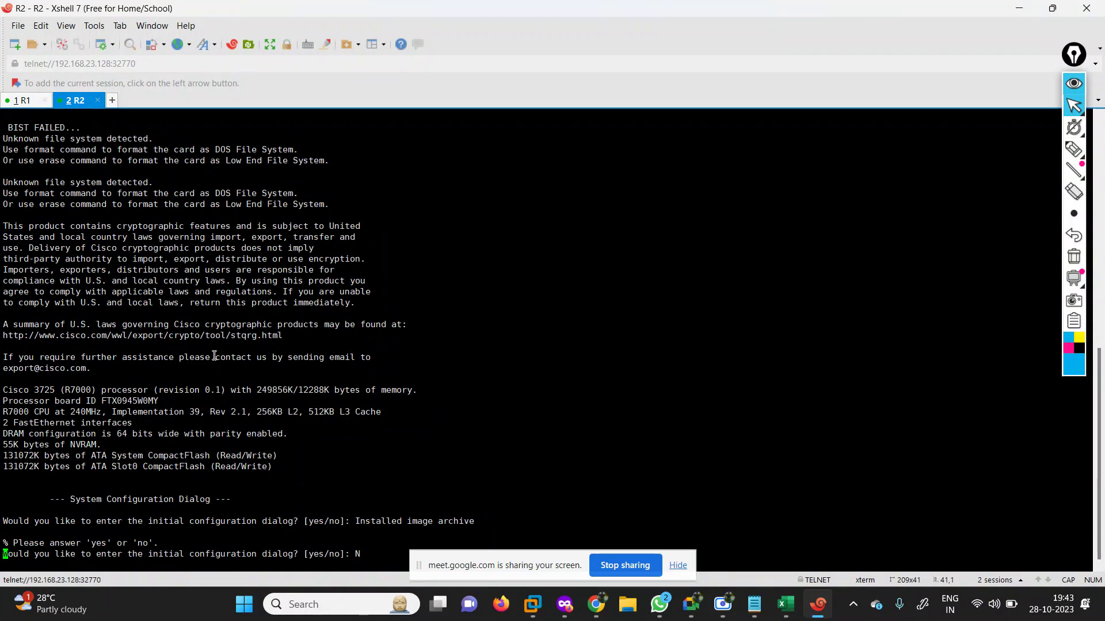
{"action": "key", "text": "Return"}
Open R3's telnet console in Xshell, name the tab R3, and decline initial configuration.
{"action": "left_click", "coordinate": [1019, 8]}
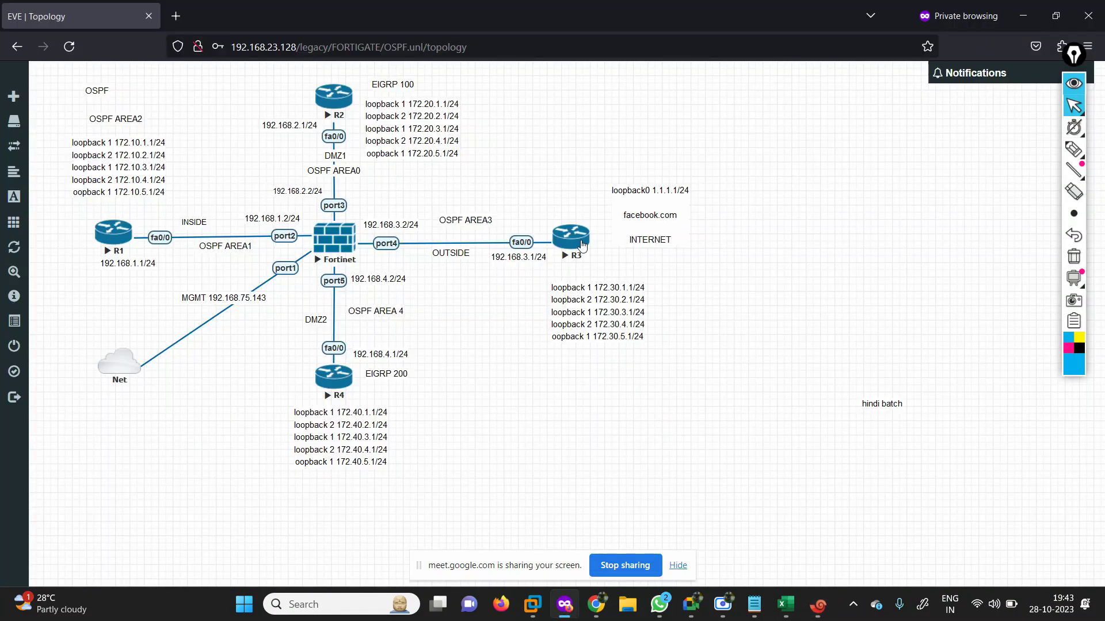
{"action": "left_click", "coordinate": [569, 246]}
{"action": "left_click", "coordinate": [567, 153]}
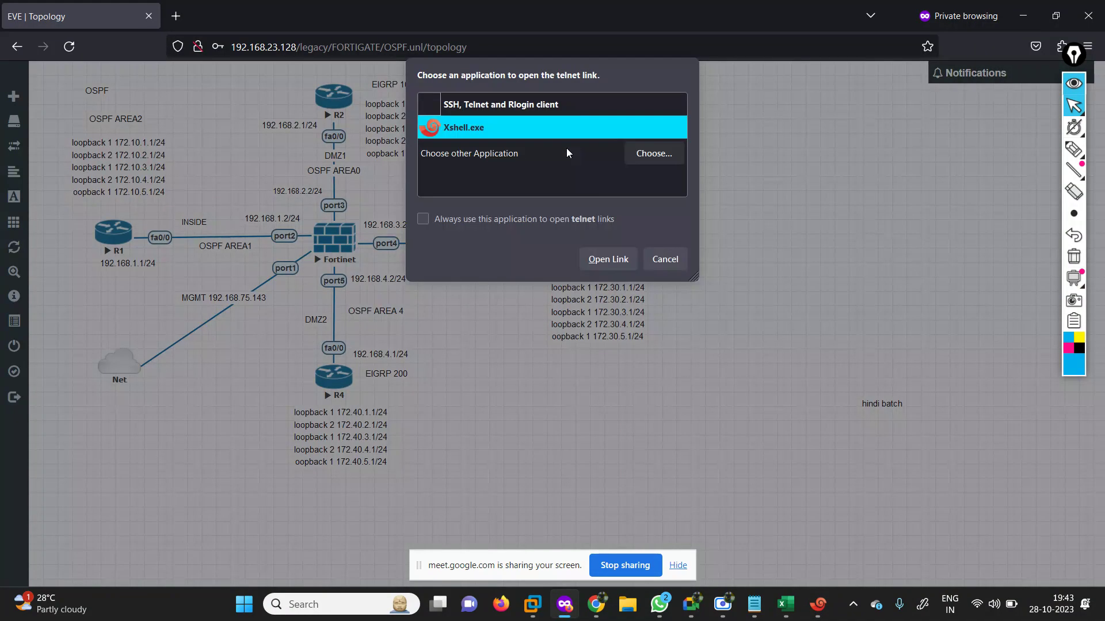
{"action": "left_click", "coordinate": [607, 259]}
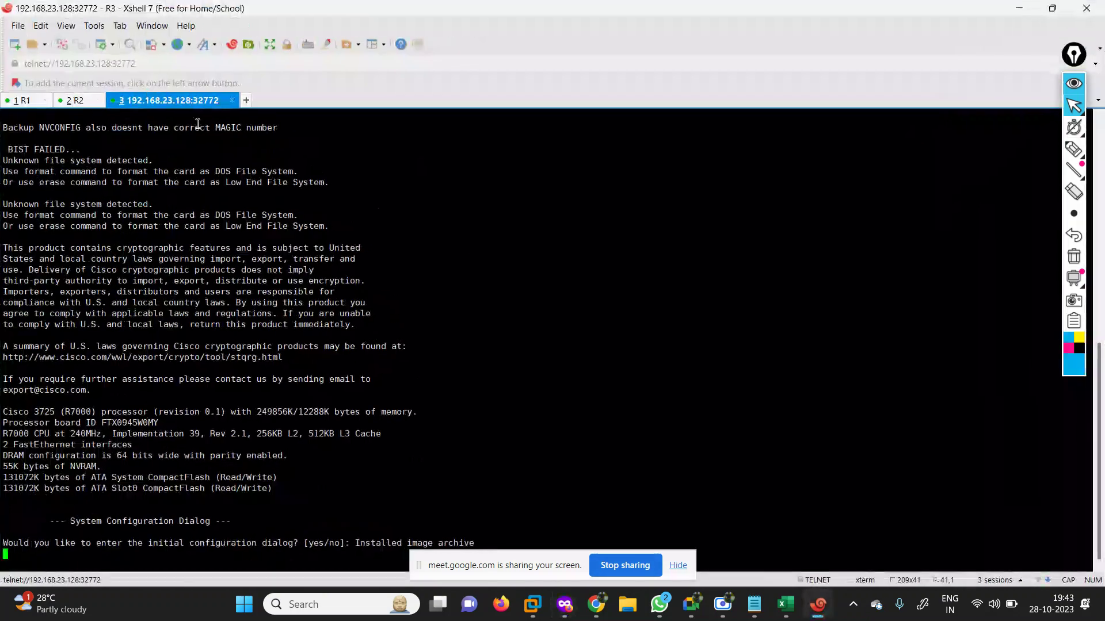
{"action": "right_click", "coordinate": [156, 99]}
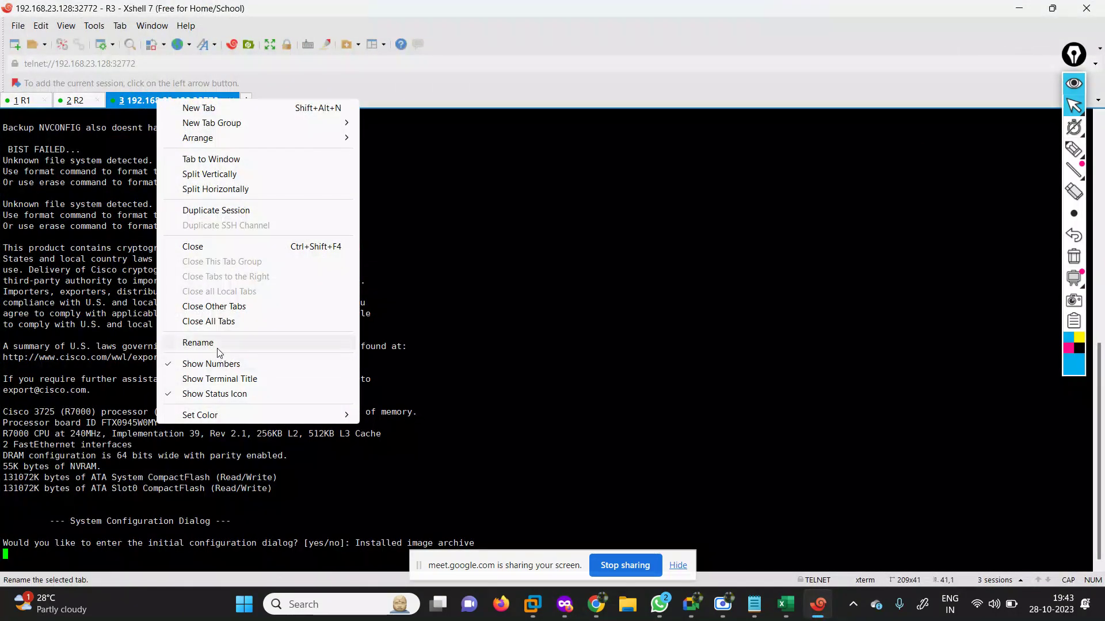
{"action": "left_click", "coordinate": [217, 342]}
{"action": "type", "text": "R3"}
{"action": "key", "text": "Return"}
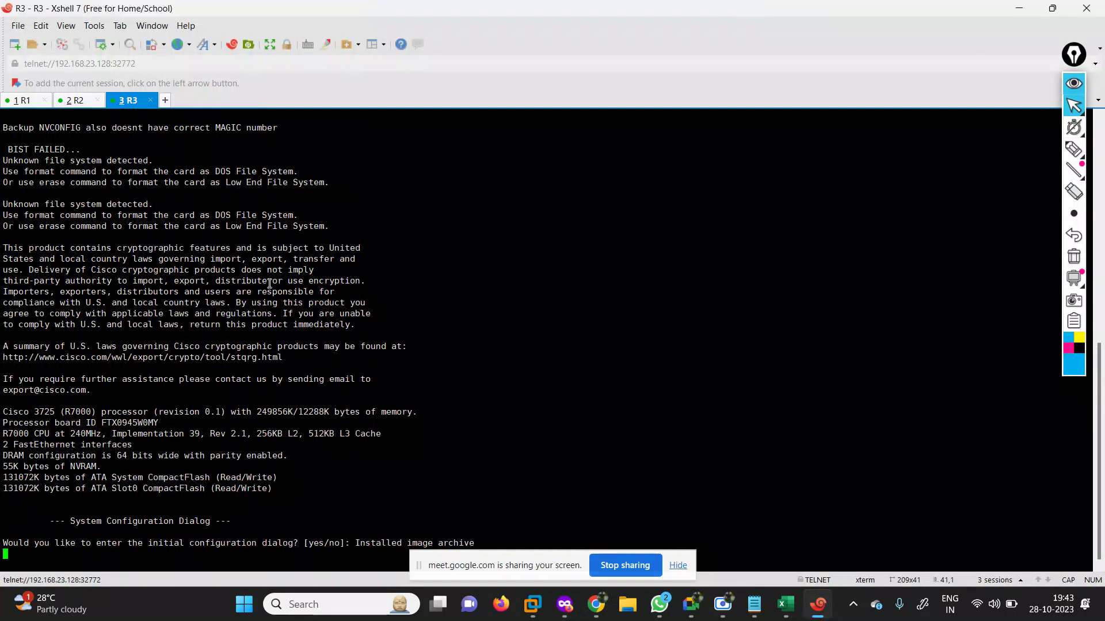
{"action": "key", "text": "Return"}
{"action": "type", "text": "N"}
{"action": "key", "text": "Return"}
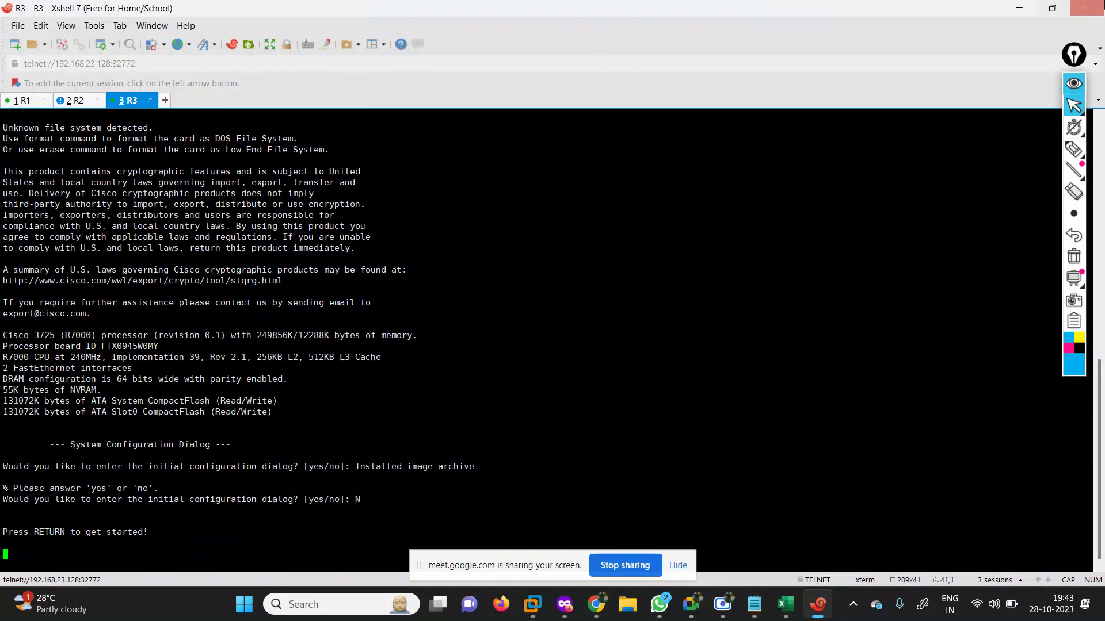
Open R4's telnet console in Xshell, name the tab R4, and decline initial configuration.
{"action": "left_click", "coordinate": [1019, 8]}
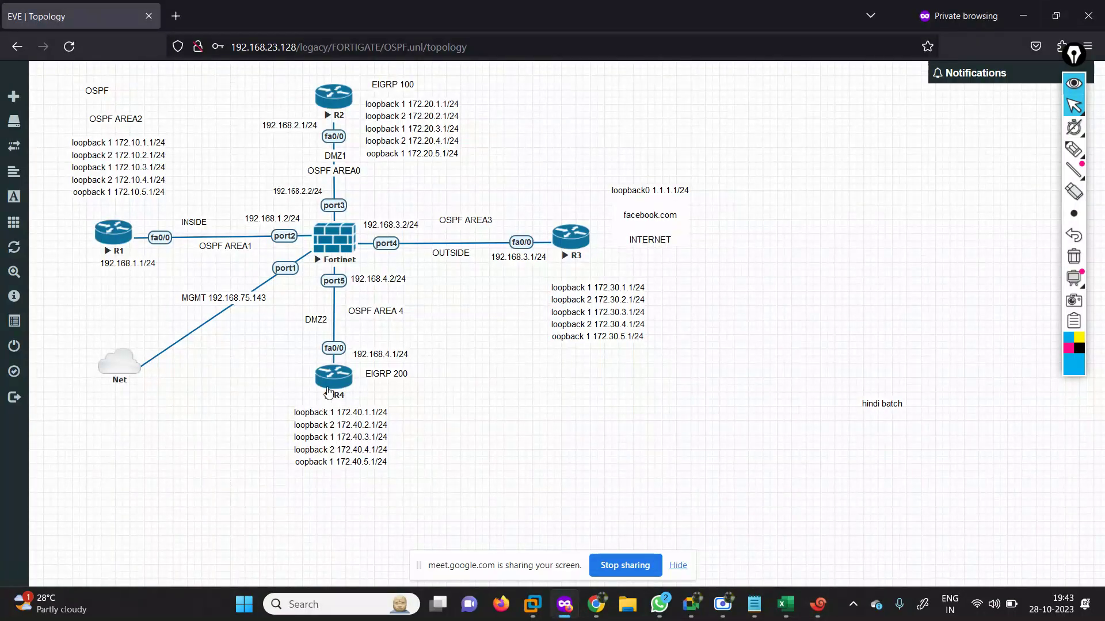
{"action": "left_click", "coordinate": [328, 393]}
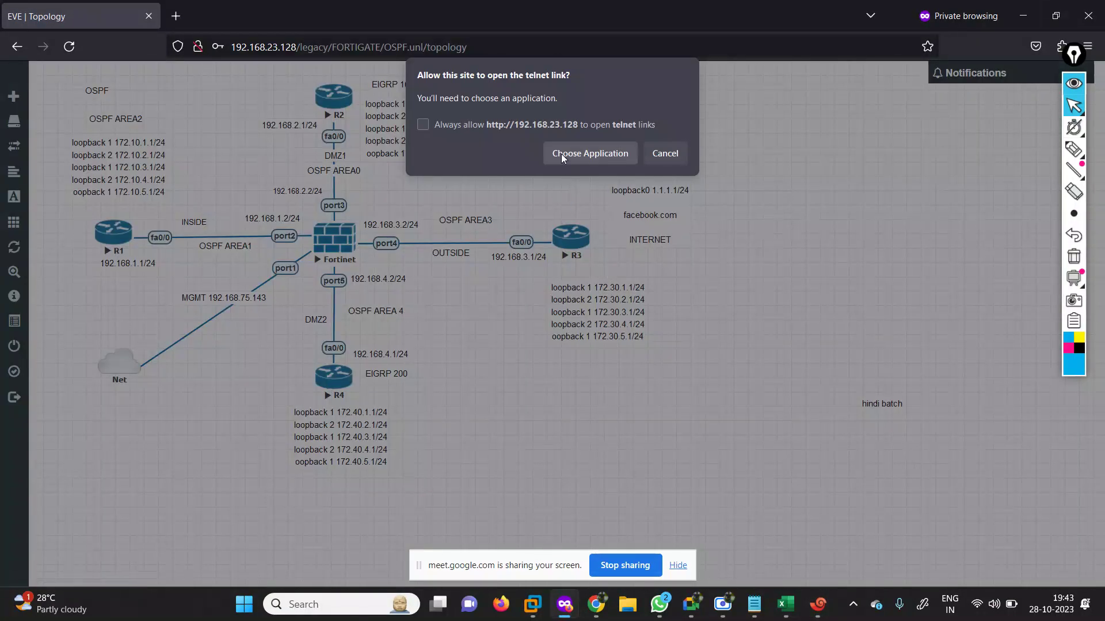
{"action": "left_click", "coordinate": [561, 153]}
{"action": "left_click", "coordinate": [605, 261]}
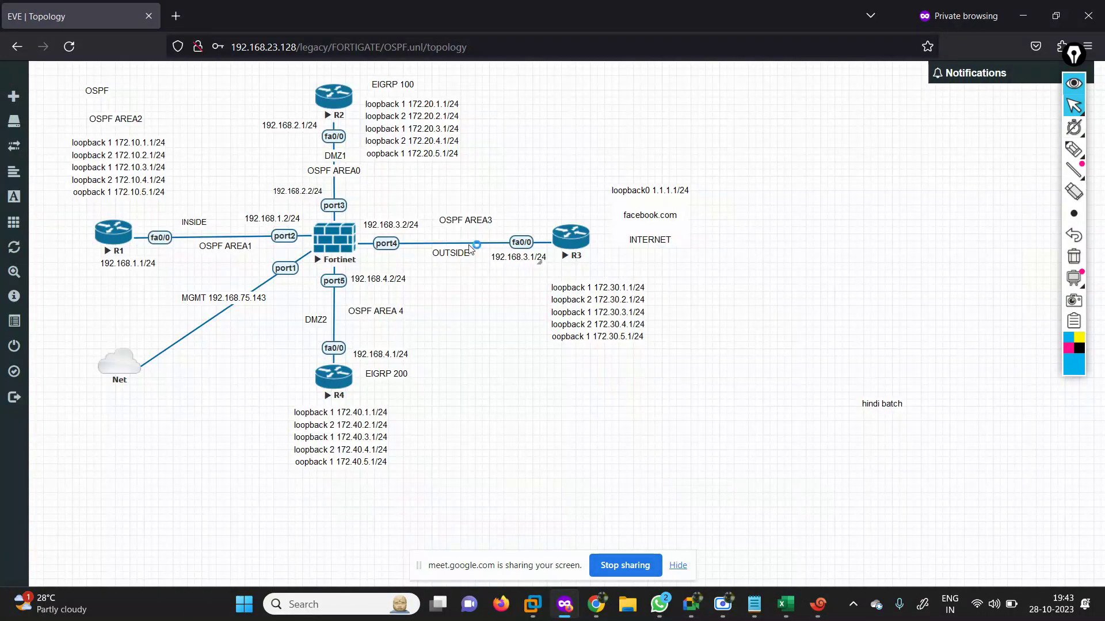
{"action": "right_click", "coordinate": [211, 103]}
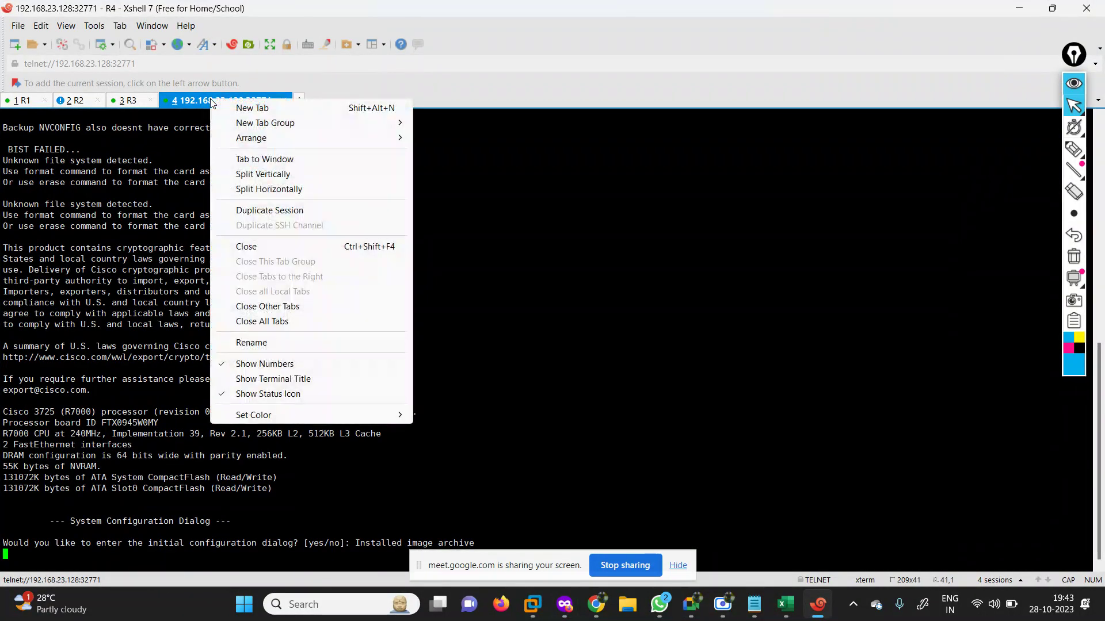
{"action": "left_click", "coordinate": [293, 344]}
{"action": "type", "text": "R4"}
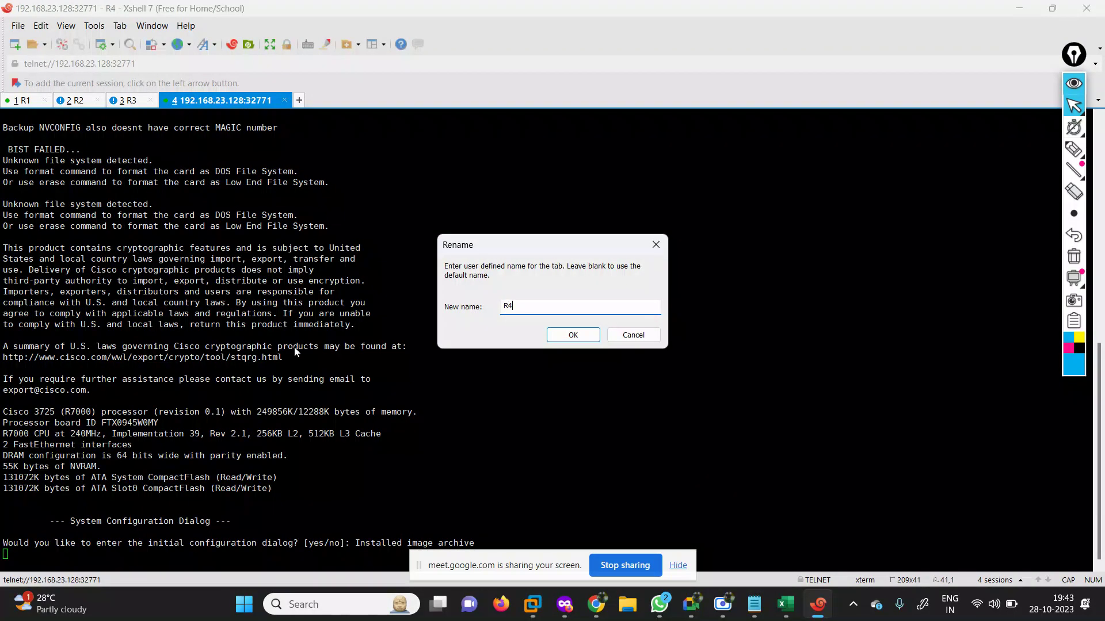
{"action": "key", "text": "Return"}
{"action": "key", "text": "Return"}
{"action": "type", "text": "N"}
{"action": "key", "text": "Return"}
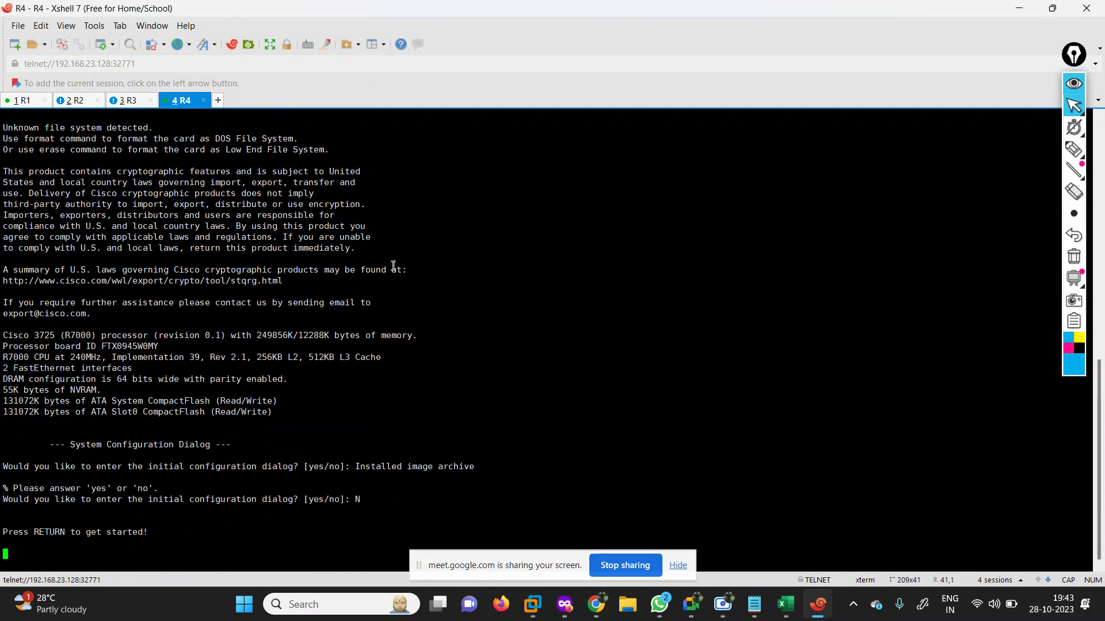
Open the FortiGate console in Xshell as a tab named FW, then go back to R1.
{"action": "left_click", "coordinate": [1019, 8]}
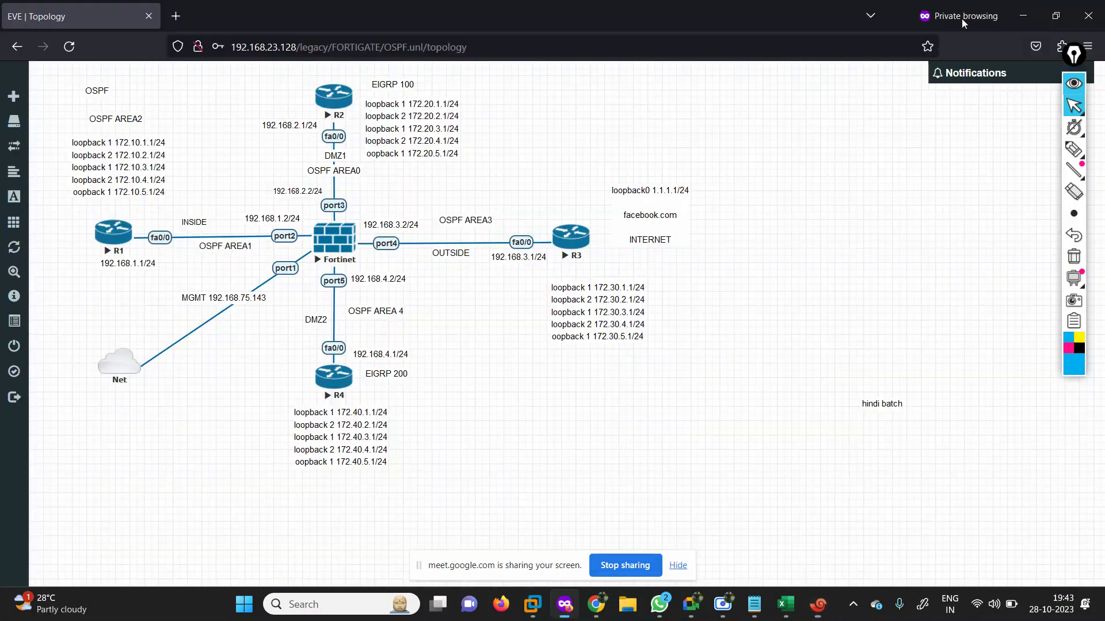
{"action": "left_click", "coordinate": [352, 243]}
{"action": "left_click", "coordinate": [564, 152]}
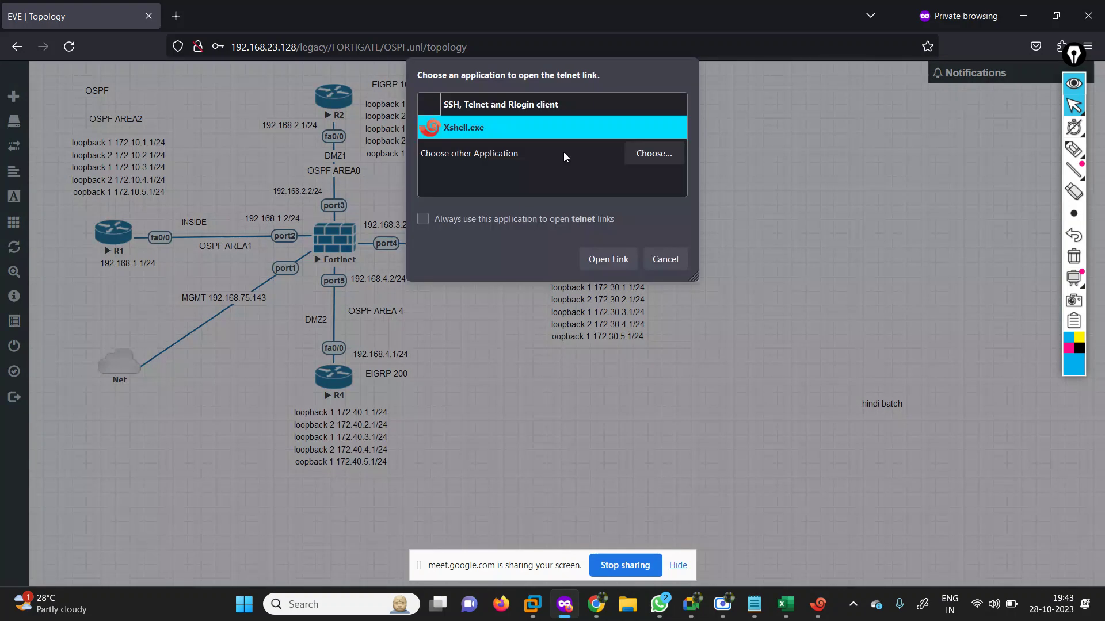
{"action": "left_click", "coordinate": [607, 260]}
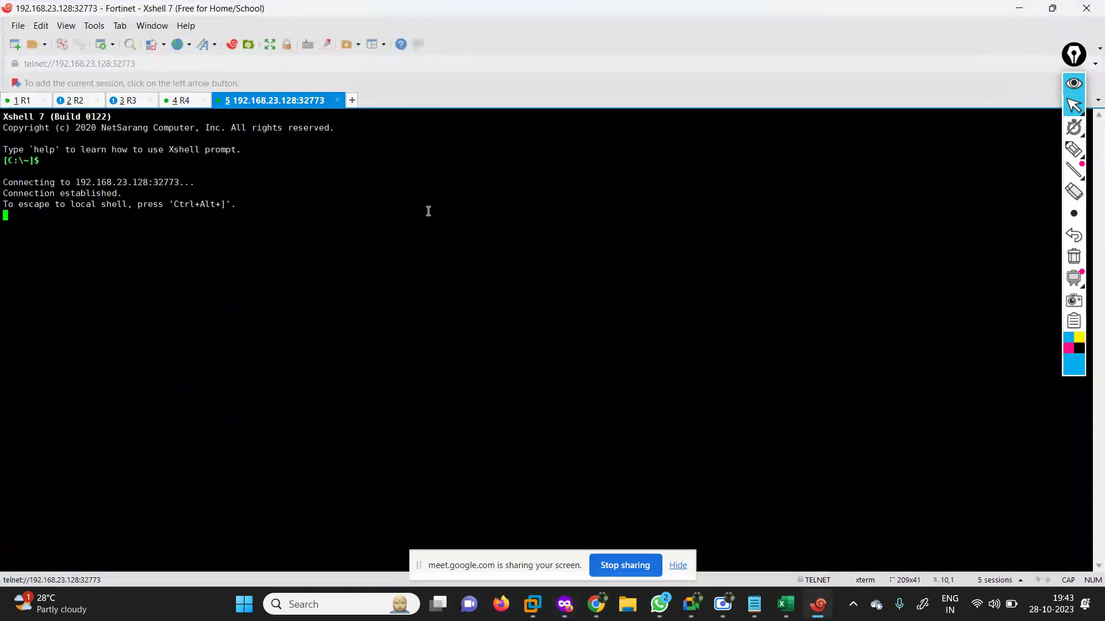
{"action": "right_click", "coordinate": [235, 102]}
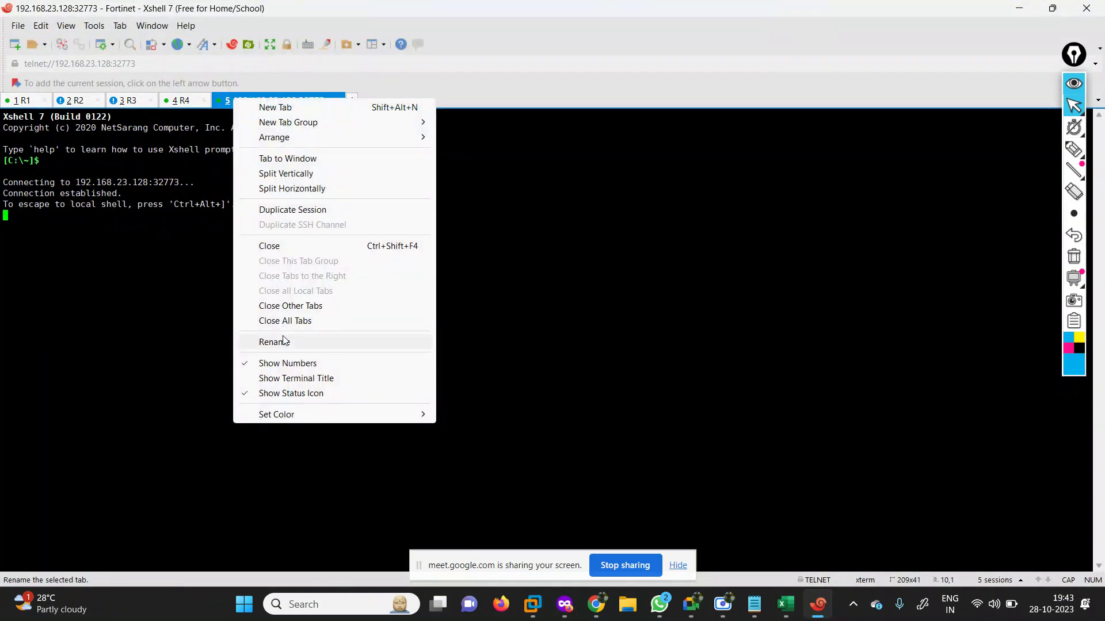
{"action": "left_click", "coordinate": [281, 340]}
{"action": "type", "text": "FW"}
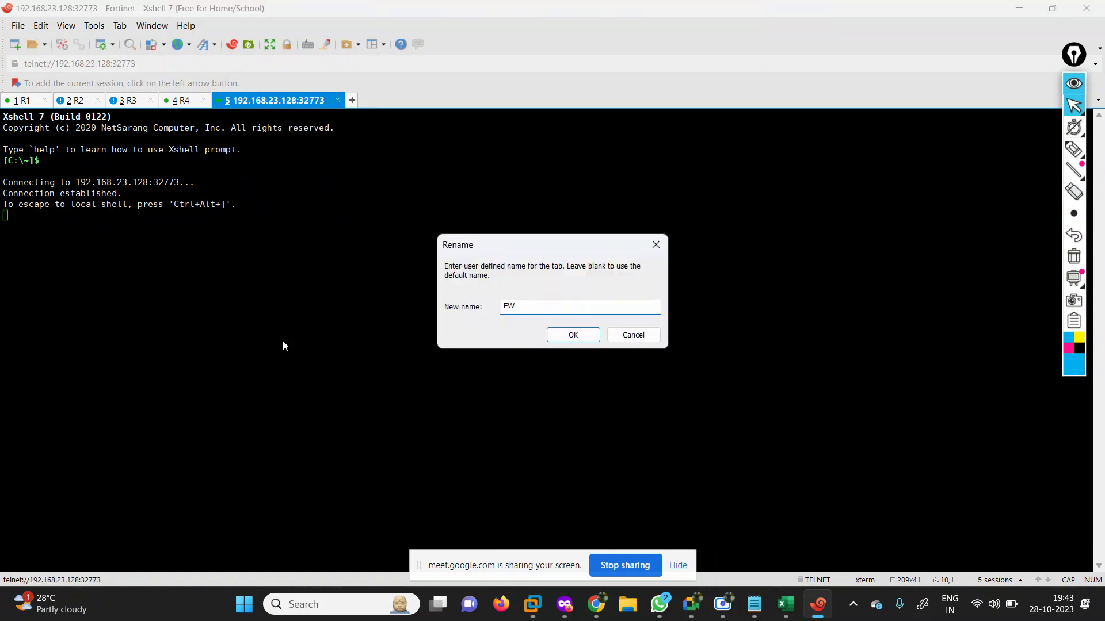
{"action": "key", "text": "Return"}
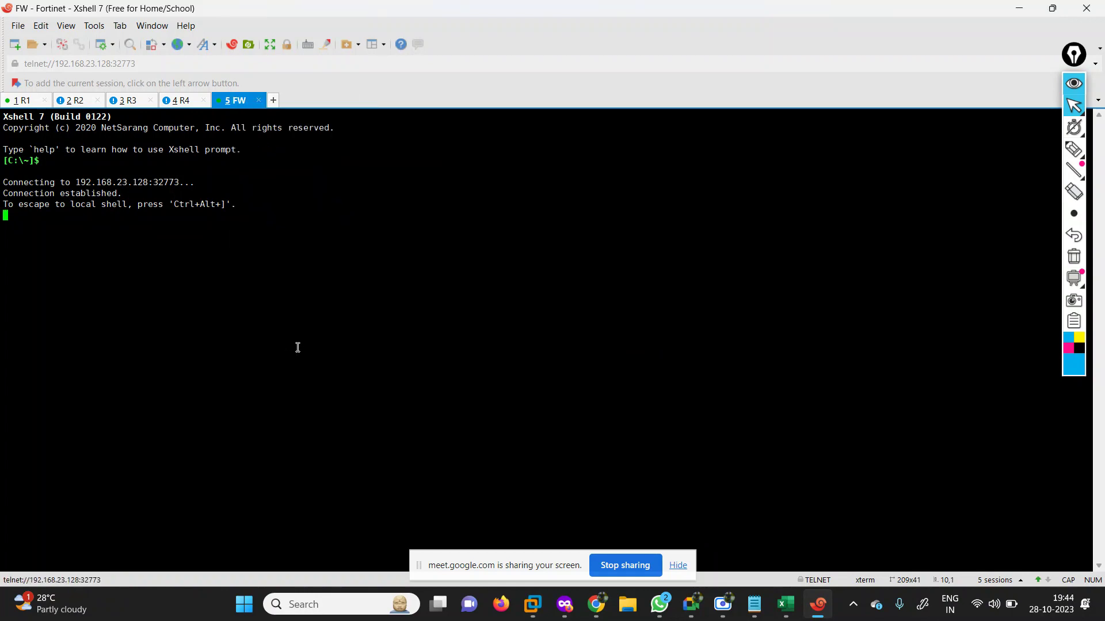
{"action": "left_click", "coordinate": [23, 100]}
Select and copy the R1 command block from the OSPF notes in Notepad.
{"action": "left_click", "coordinate": [1053, 8]}
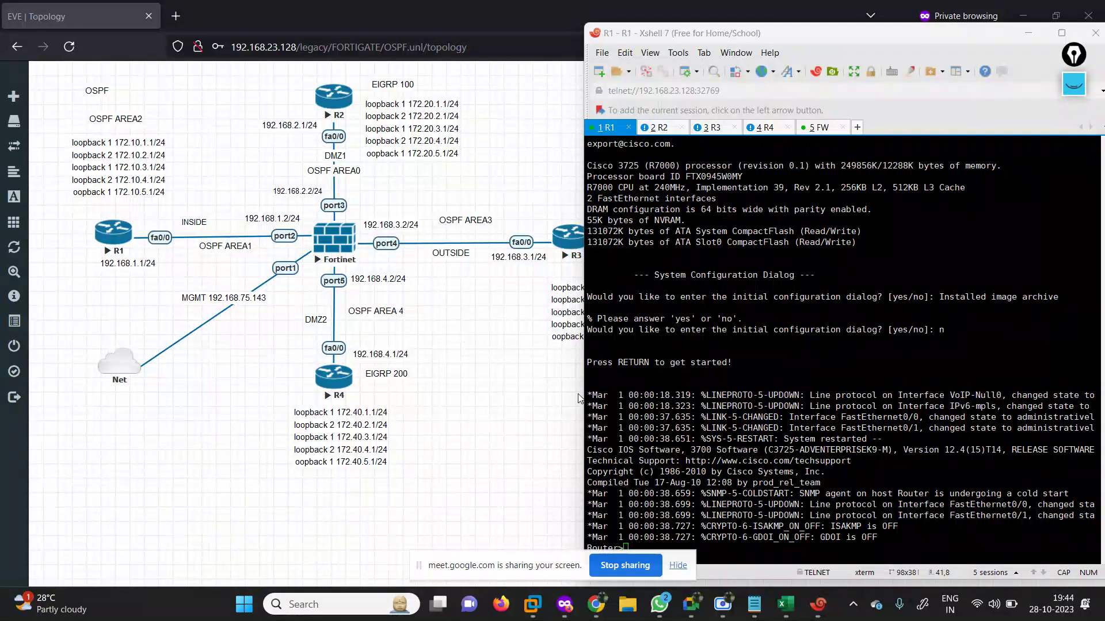
{"action": "left_click", "coordinate": [754, 605]}
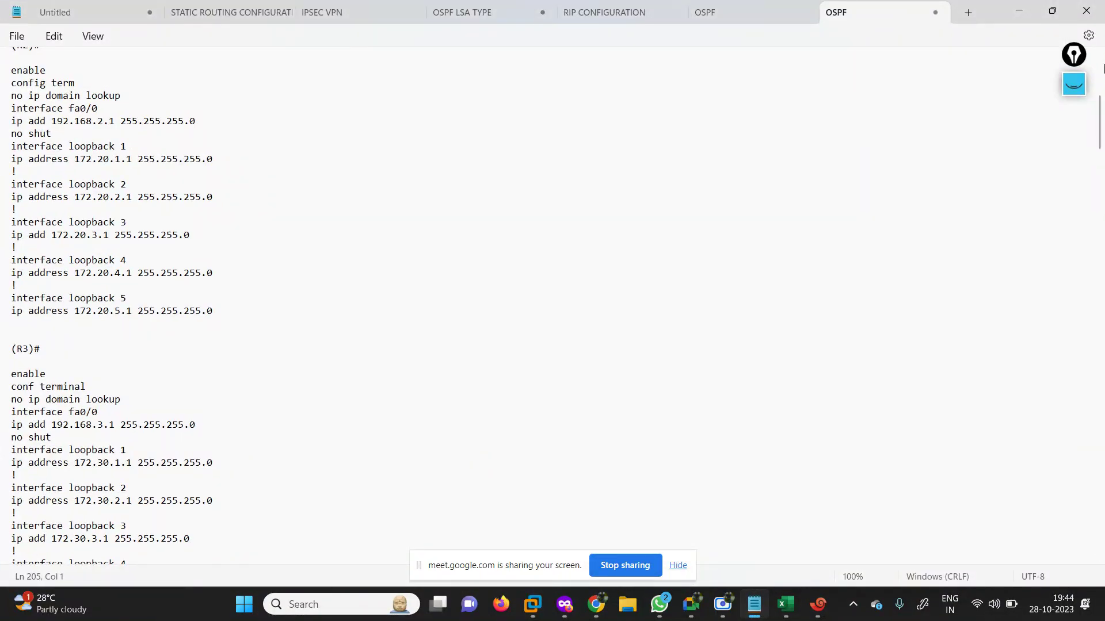
{"action": "scroll", "coordinate": [31, 120], "scroll_direction": "up", "scroll_amount": 10}
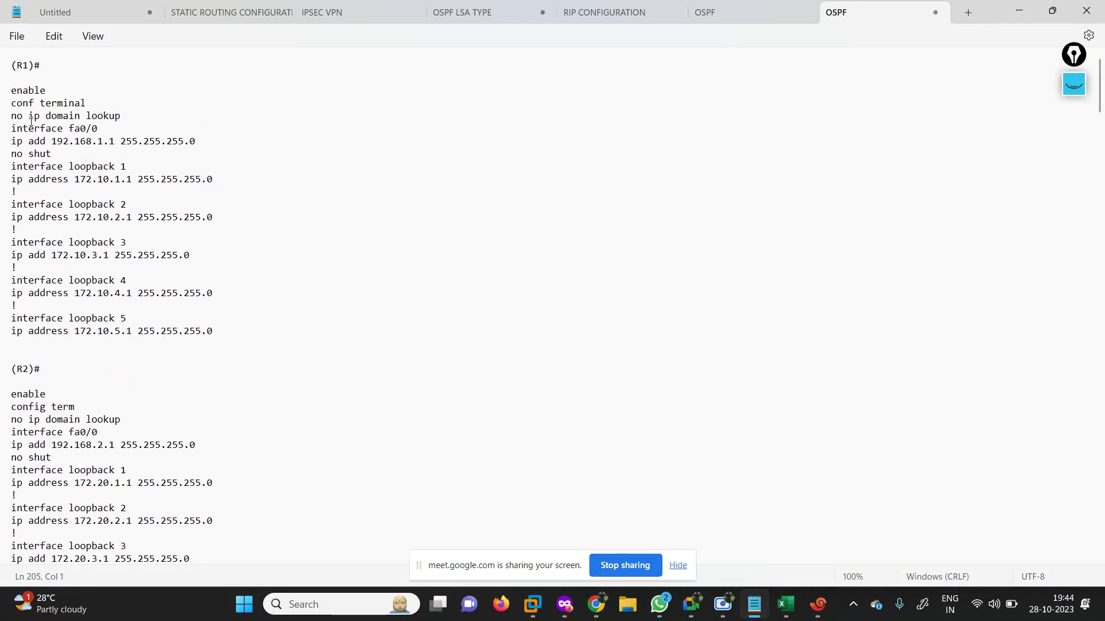
{"action": "left_click_drag", "start_coordinate": [3, 90], "coordinate": [235, 143]}
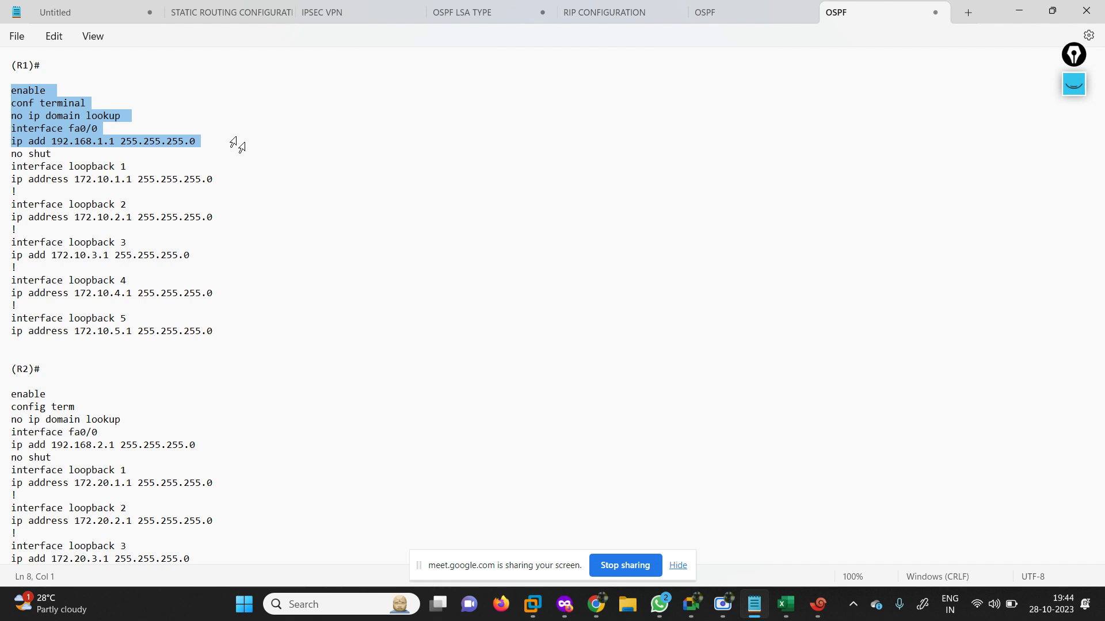
{"action": "left_click_drag", "start_coordinate": [242, 149], "coordinate": [278, 339]}
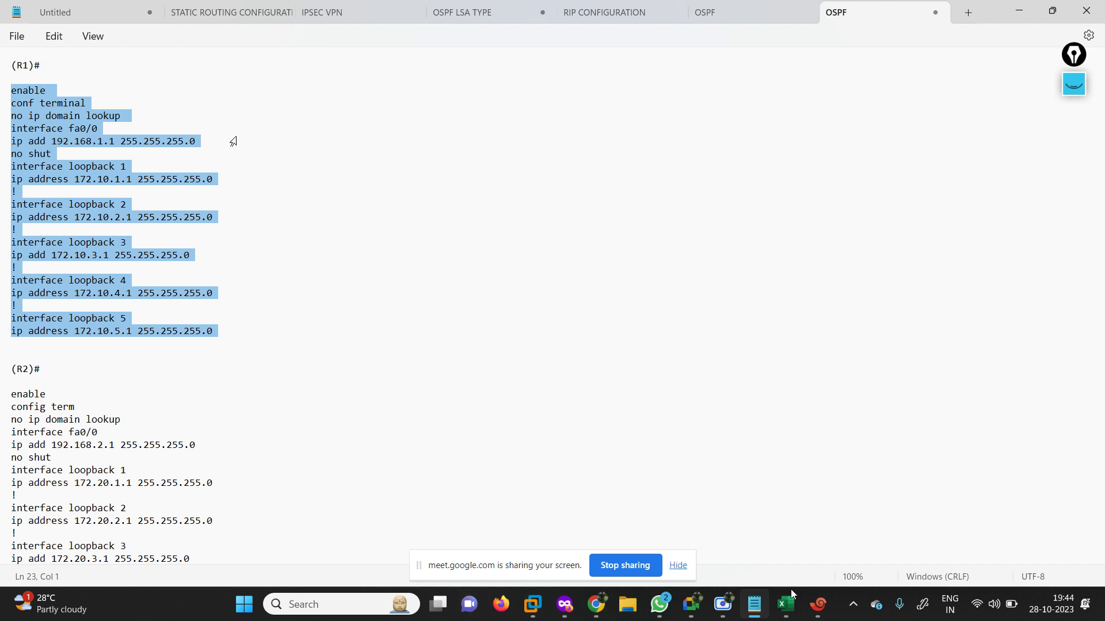
Paste the R1 commands into R1's console, addressing fa0/0 192.168.1.1 and loopbacks 172.10.1–5.1.
{"action": "left_click", "coordinate": [817, 616]}
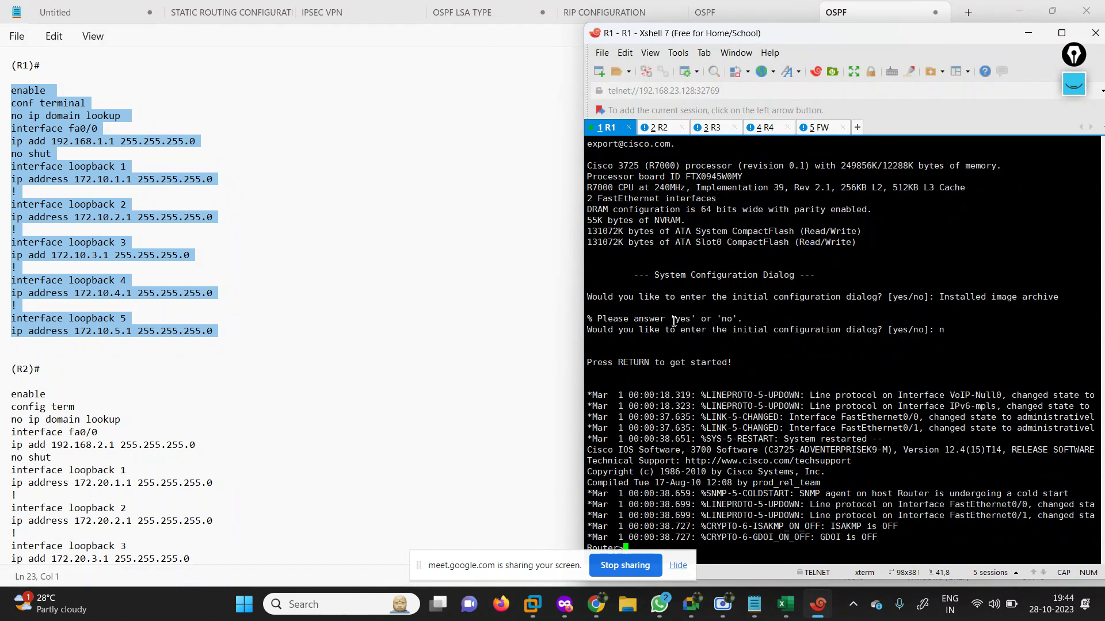
{"action": "key", "text": "Return"}
{"action": "key", "text": "Return"}
{"action": "key", "text": "Return"}
{"action": "key", "text": "Return"}
{"action": "key", "text": "Return"}
{"action": "key", "text": "Return"}
{"action": "key", "text": "Return"}
{"action": "key", "text": "Return"}
{"action": "key", "text": "Return"}
{"action": "key", "text": "Return"}
{"action": "key", "text": "Return"}
{"action": "key", "text": "Return"}
{"action": "key", "text": "Return"}
{"action": "key", "text": "Return"}
{"action": "key", "text": "Return"}
{"action": "key", "text": "Return"}
{"action": "key", "text": "Return"}
{"action": "key", "text": "Return"}
{"action": "key", "text": "Return"}
{"action": "key", "text": "Return"}
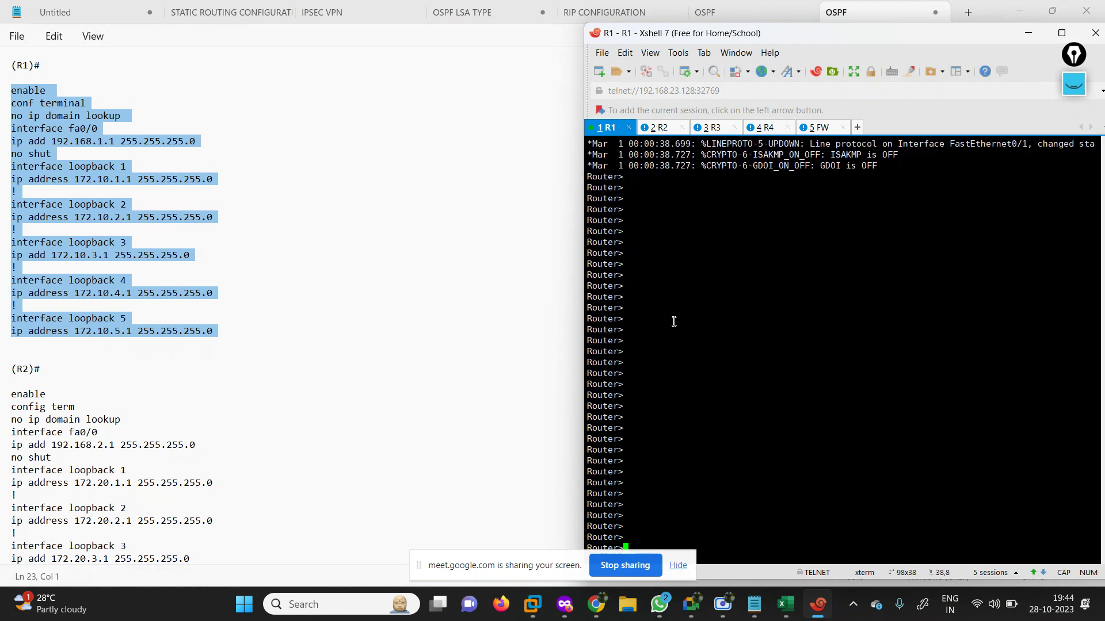
{"action": "key", "text": "Return"}
{"action": "key", "text": "Return"}
{"action": "key", "text": "Return"}
{"action": "right_click", "coordinate": [674, 322]}
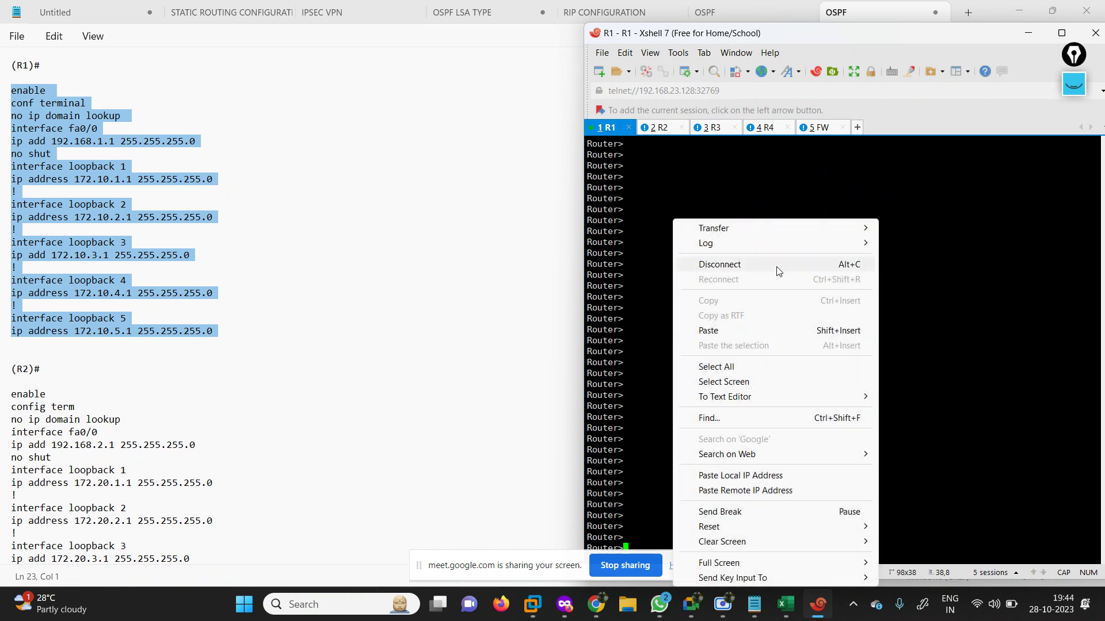
{"action": "left_click", "coordinate": [736, 331]}
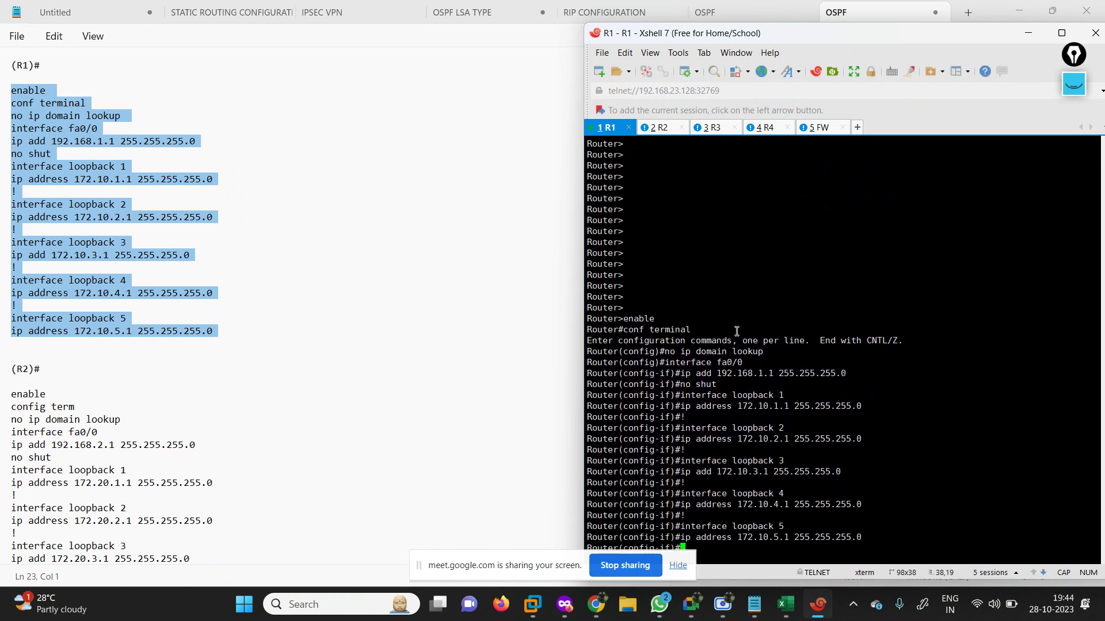
{"action": "left_click", "coordinate": [276, 329]}
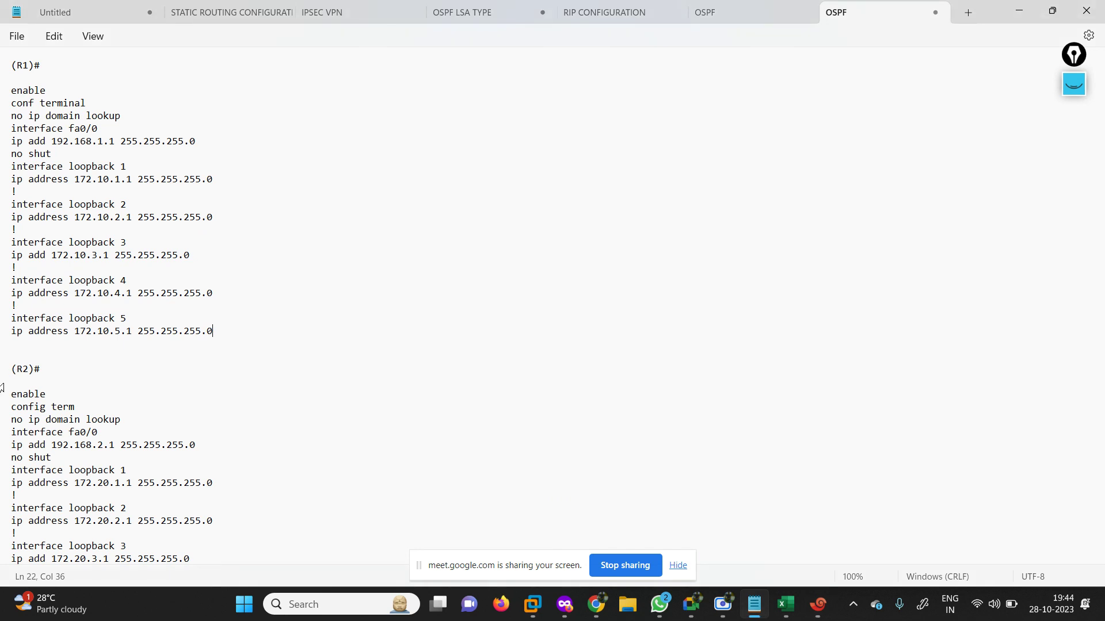
Copy the R2 block and paste it into R2's console for fa0/0 192.168.2.1 and loopbacks 172.20.1–5.1.
{"action": "left_click_drag", "start_coordinate": [3, 397], "coordinate": [241, 406]}
{"action": "key", "text": "super+c"}
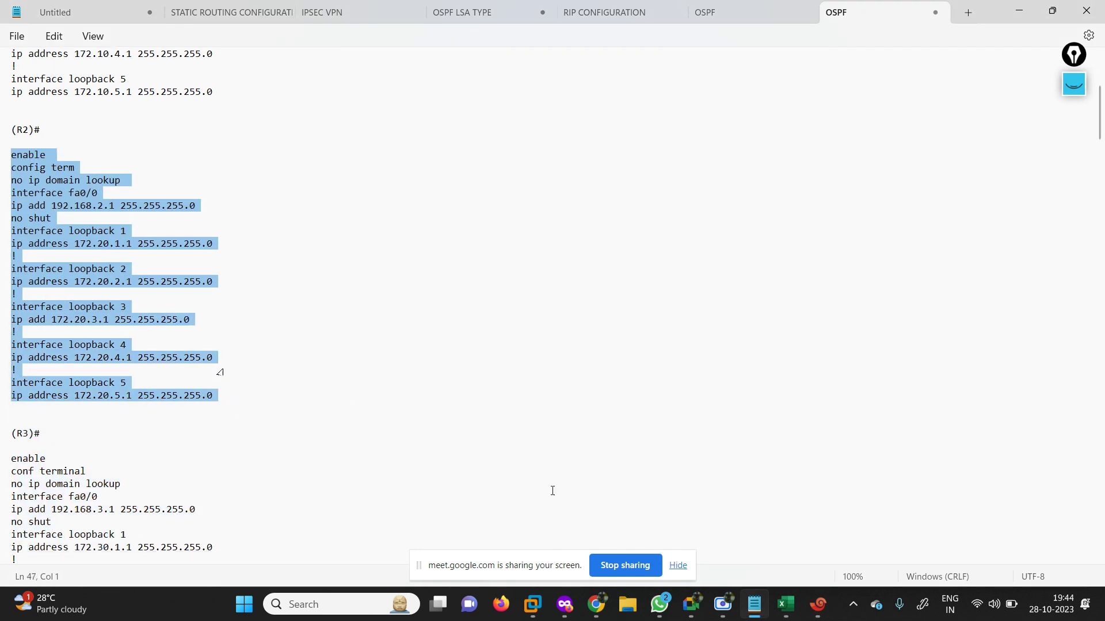
{"action": "left_click", "coordinate": [818, 604]}
{"action": "left_click", "coordinate": [661, 128]}
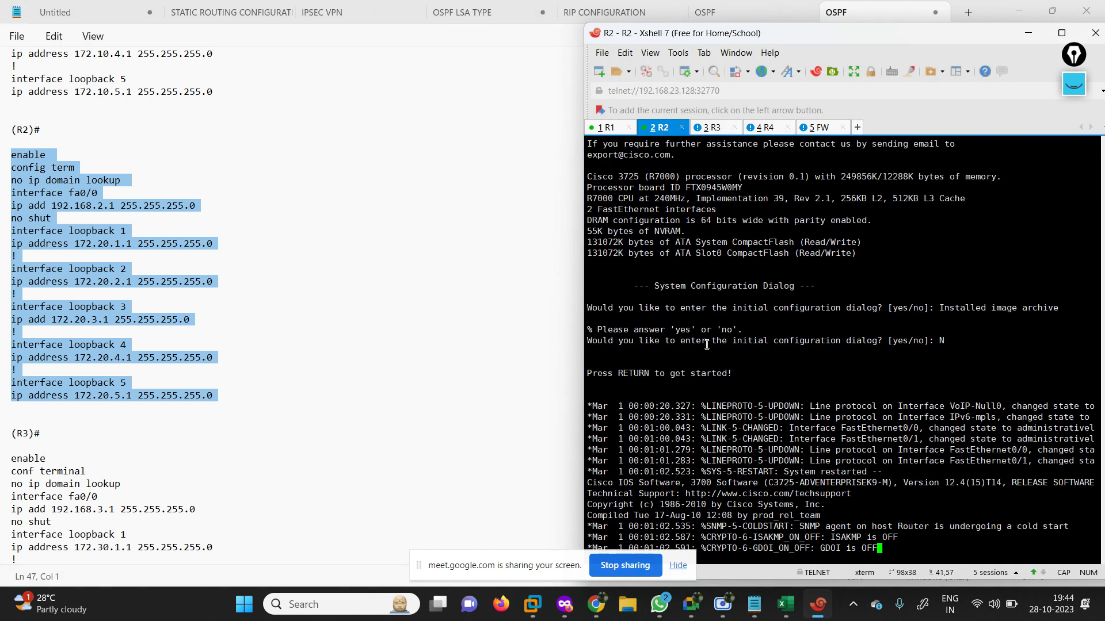
{"action": "key", "text": "Return"}
{"action": "key", "text": "Return"}
{"action": "key", "text": "Return"}
{"action": "key", "text": "Return"}
{"action": "key", "text": "Return"}
{"action": "key", "text": "Return"}
{"action": "key", "text": "Return"}
{"action": "key", "text": "Return"}
{"action": "key", "text": "Return"}
{"action": "key", "text": "Return"}
{"action": "key", "text": "Return"}
{"action": "key", "text": "Return"}
{"action": "key", "text": "Return"}
{"action": "key", "text": "Return"}
{"action": "key", "text": "Return"}
{"action": "key", "text": "Return"}
{"action": "key", "text": "Return"}
{"action": "key", "text": "Return"}
{"action": "key", "text": "Return"}
{"action": "key", "text": "Return"}
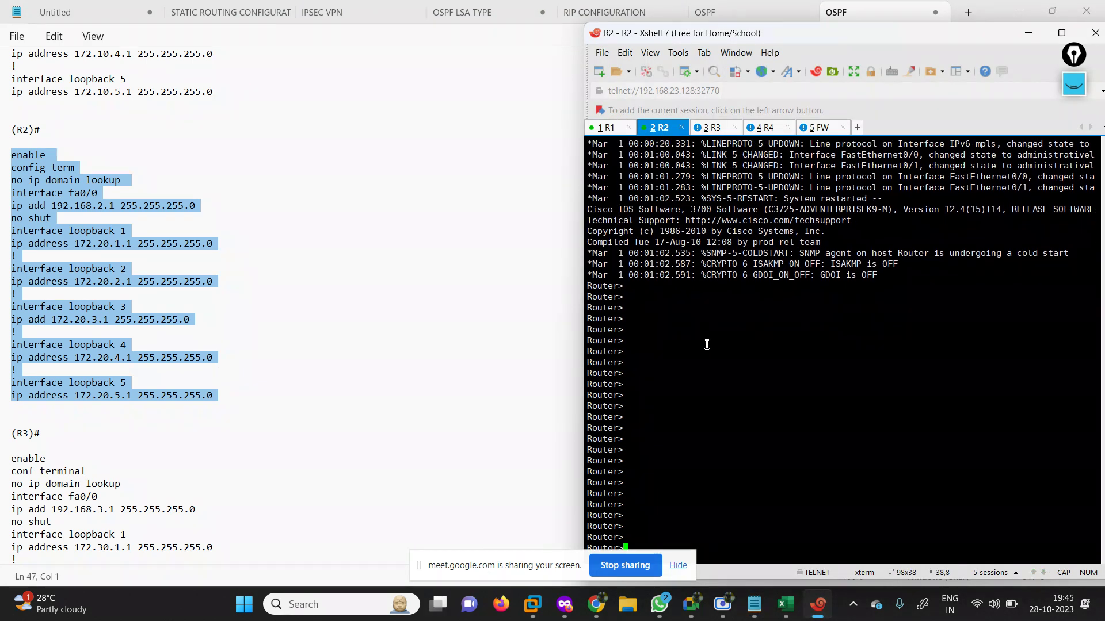
{"action": "left_click", "coordinate": [682, 565]}
{"action": "right_click", "coordinate": [684, 468]}
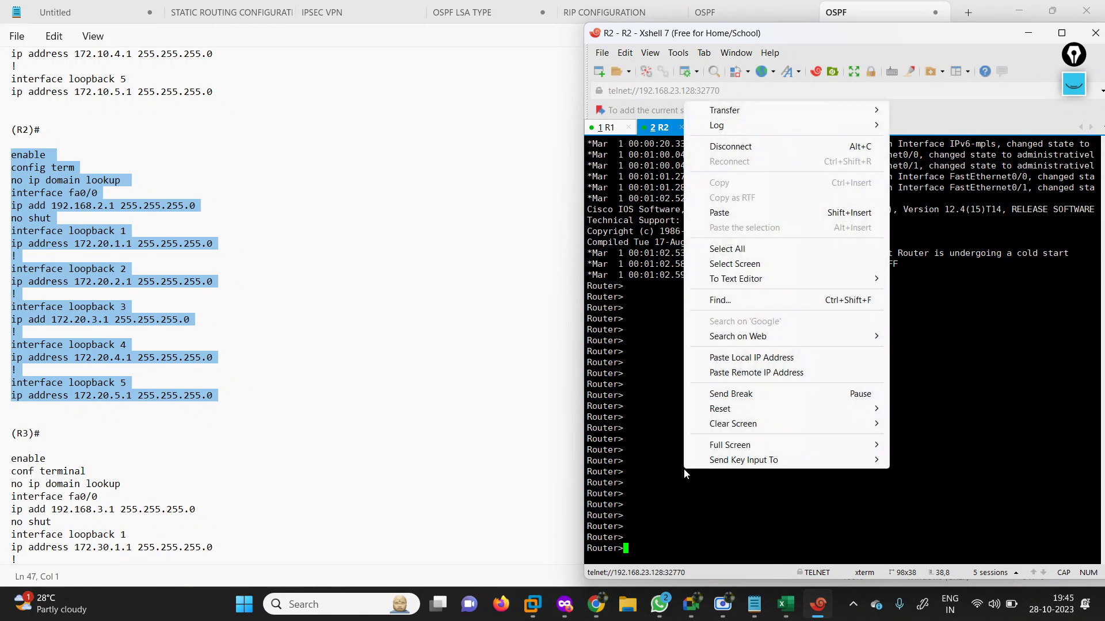
{"action": "left_click", "coordinate": [719, 212]}
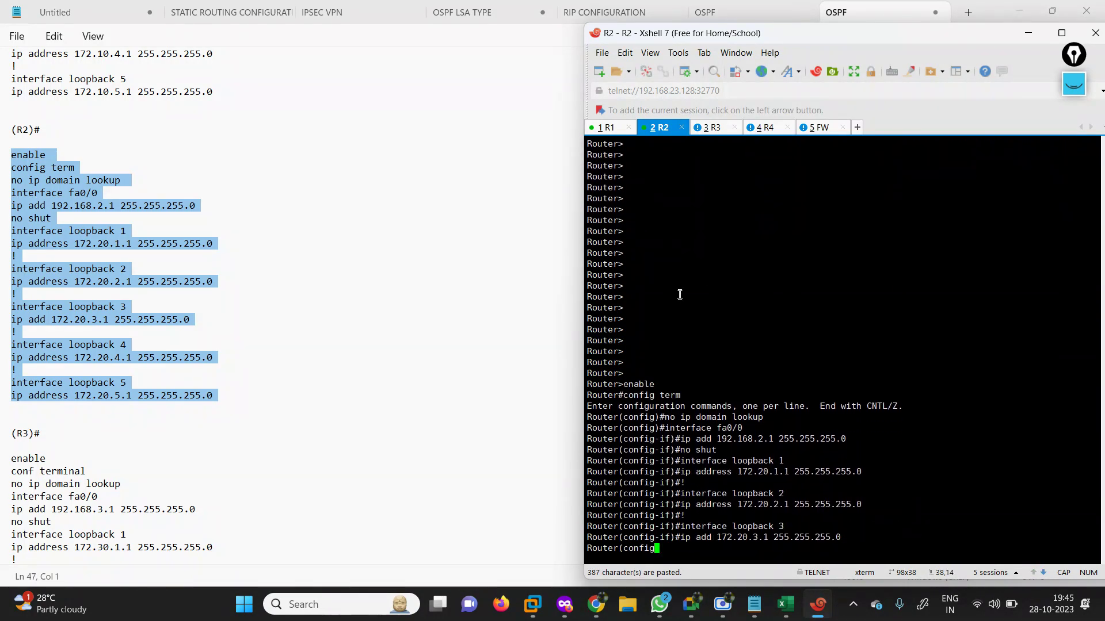
Select and copy R3's full configuration block from the OSPF notes.
{"action": "left_click", "coordinate": [121, 424]}
{"action": "left_click_drag", "start_coordinate": [17, 459], "coordinate": [127, 534]}
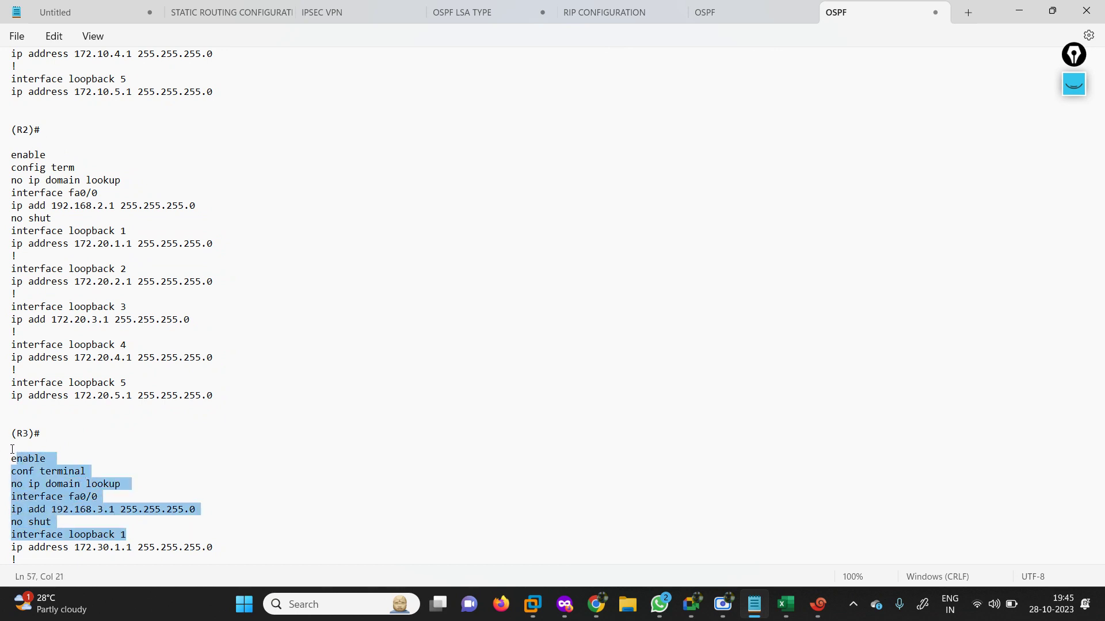
{"action": "left_click_drag", "start_coordinate": [12, 450], "coordinate": [242, 276]}
{"action": "key", "text": "super+c"}
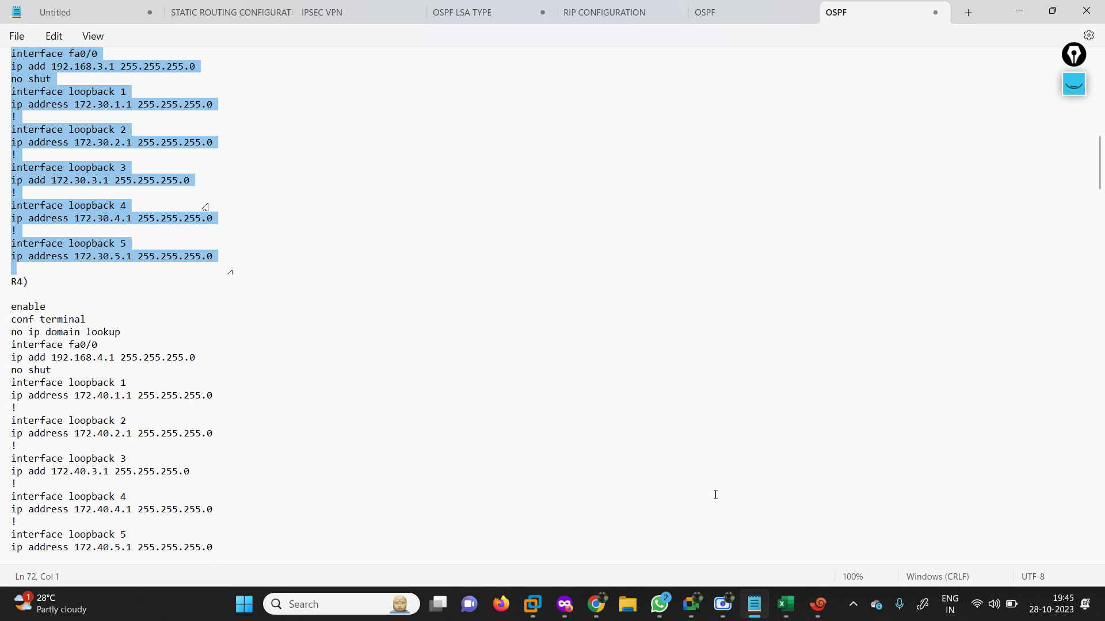
{"action": "left_click", "coordinate": [819, 605]}
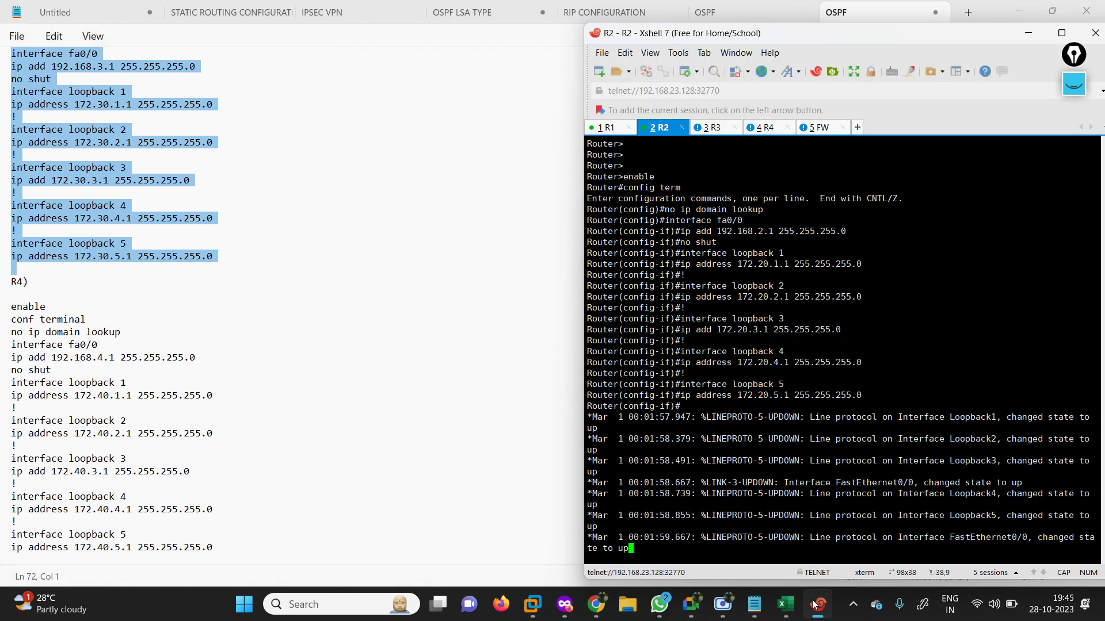
Paste the copied R3 configuration into R3's console session.
{"action": "left_click", "coordinate": [713, 126]}
{"action": "key", "text": "Return"}
{"action": "key", "text": "Return"}
{"action": "key", "text": "Return"}
{"action": "key", "text": "Return"}
{"action": "key", "text": "Return"}
{"action": "key", "text": "Return"}
{"action": "key", "text": "Return"}
{"action": "key", "text": "Return"}
{"action": "key", "text": "Return"}
{"action": "key", "text": "Return"}
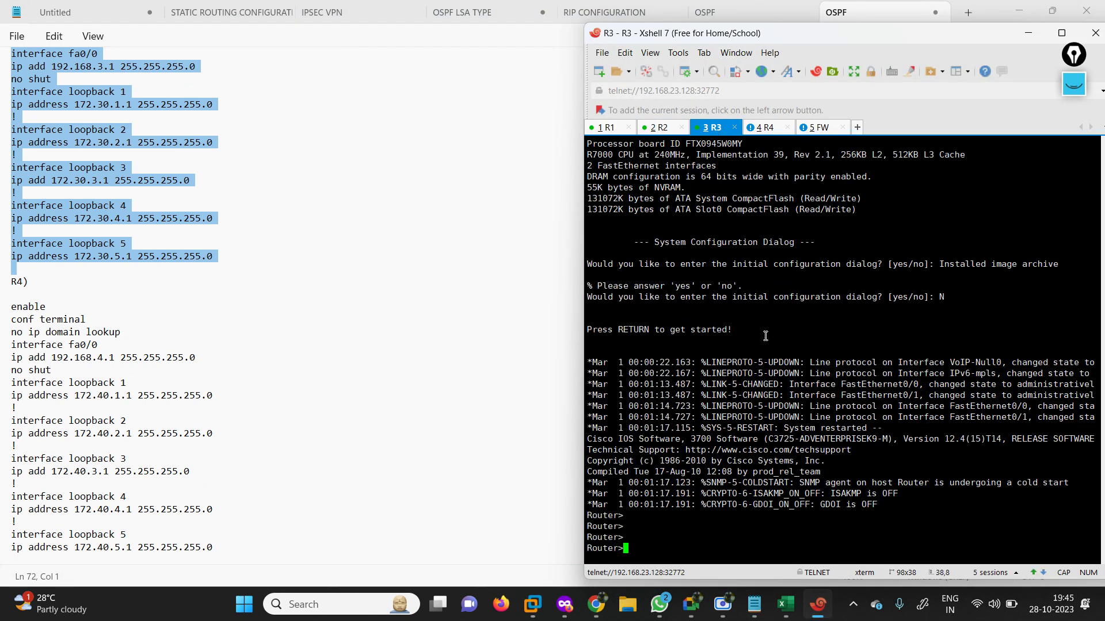
{"action": "key", "text": "Return"}
{"action": "key", "text": "Return"}
{"action": "key", "text": "Return"}
{"action": "key", "text": "Return"}
{"action": "key", "text": "Return"}
{"action": "key", "text": "Return"}
{"action": "key", "text": "Return"}
{"action": "key", "text": "Return"}
{"action": "key", "text": "Return"}
{"action": "key", "text": "Return"}
{"action": "key", "text": "Return"}
{"action": "key", "text": "Return"}
{"action": "key", "text": "Return"}
{"action": "key", "text": "Return"}
{"action": "key", "text": "Return"}
{"action": "key", "text": "Return"}
{"action": "key", "text": "Return"}
{"action": "key", "text": "Return"}
{"action": "key", "text": "Return"}
{"action": "key", "text": "Return"}
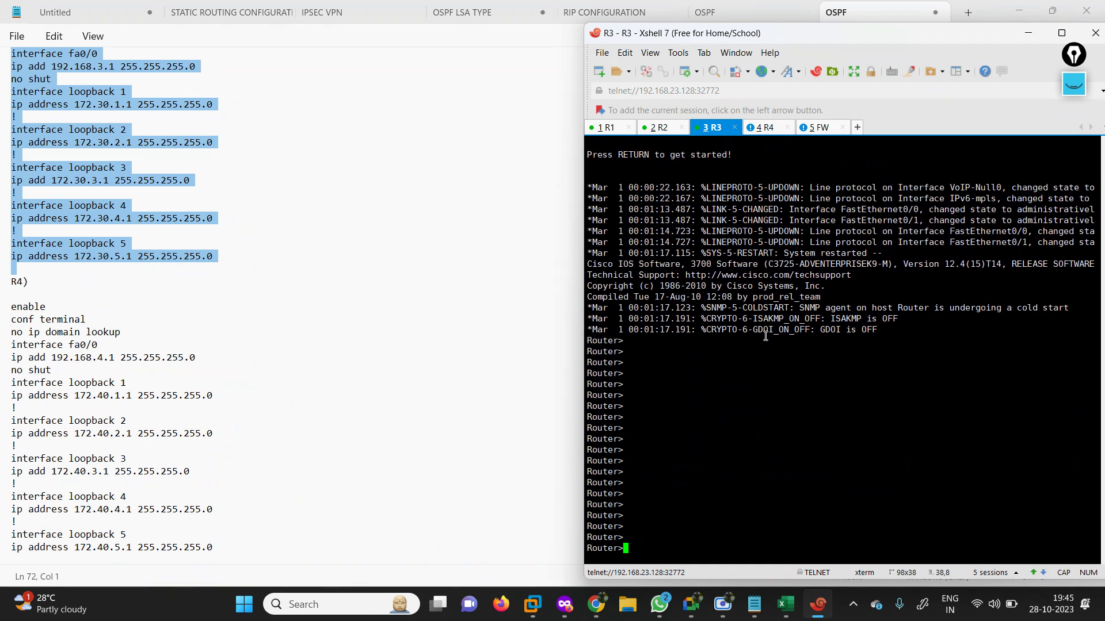
{"action": "right_click", "coordinate": [765, 339]}
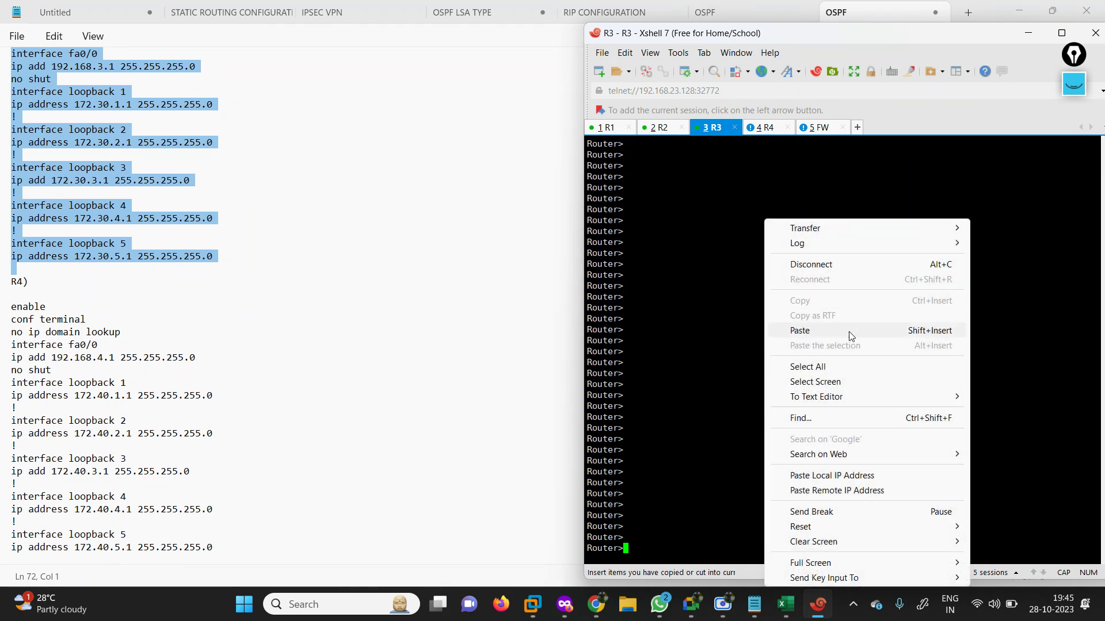
{"action": "left_click", "coordinate": [800, 331]}
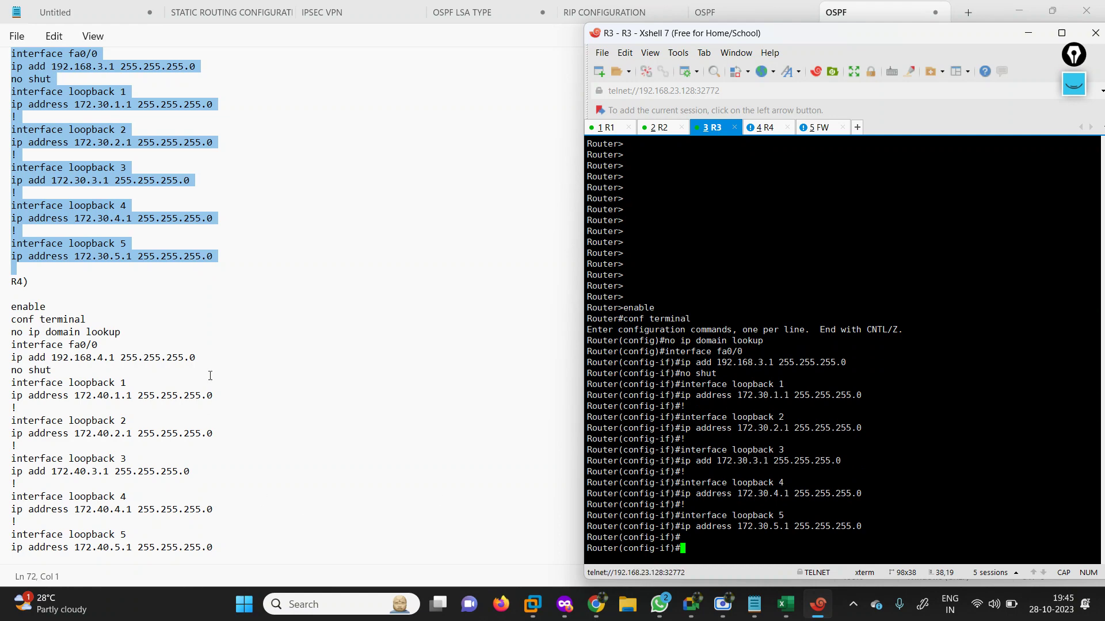
Select and copy R4's configuration block from the OSPF notes.
{"action": "left_click", "coordinate": [144, 370]}
{"action": "left_click_drag", "start_coordinate": [13, 310], "coordinate": [229, 381]}
{"action": "left_click", "coordinate": [157, 437]}
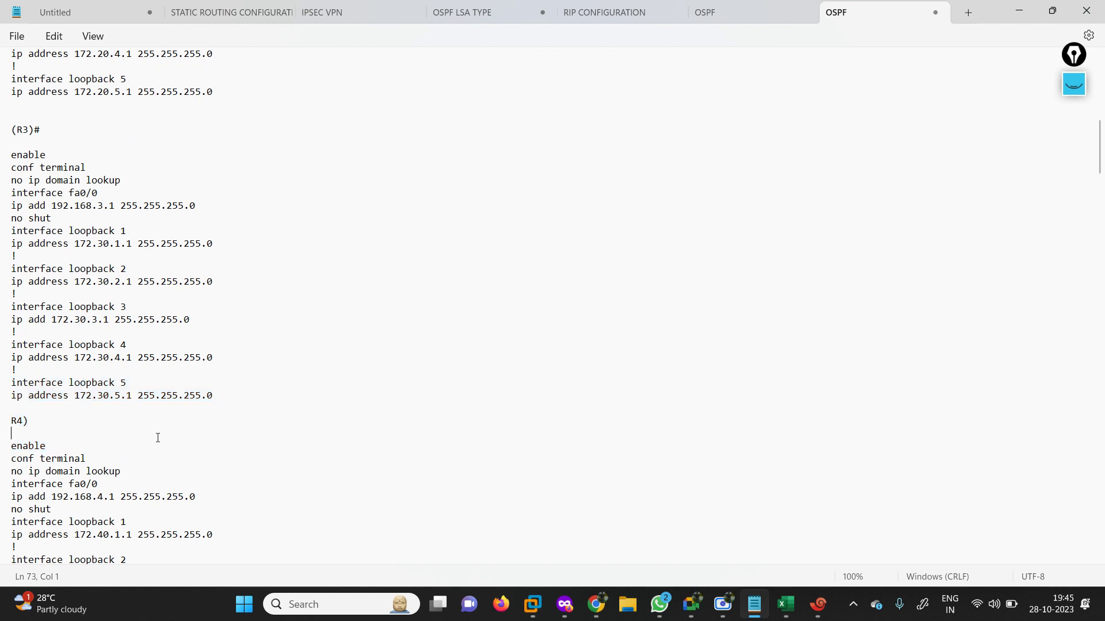
{"action": "left_click_drag", "start_coordinate": [4, 446], "coordinate": [211, 490]}
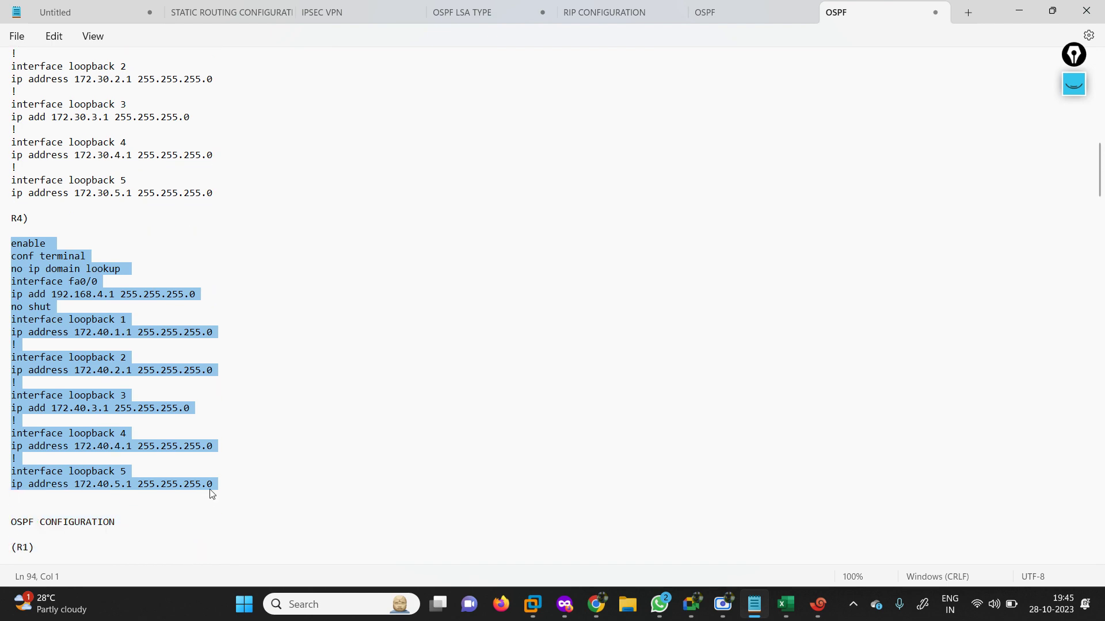
{"action": "left_click", "coordinate": [1019, 11]}
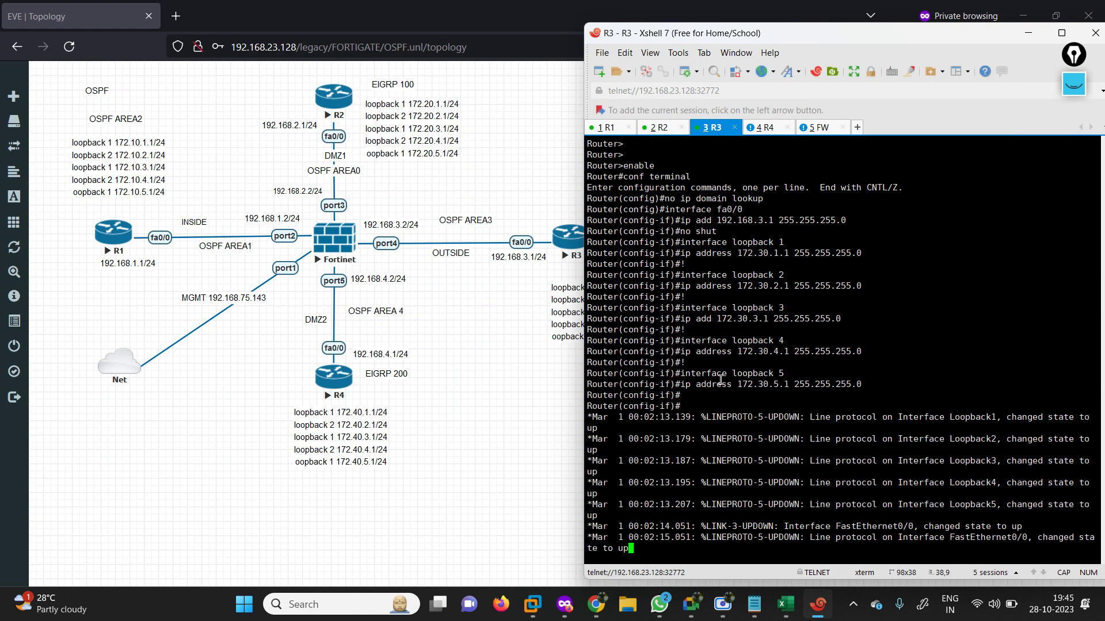
Paste R4's config, giving fa0/0 192.168.4.1 and loopbacks 172.40.1–5.1, then go to the FW session.
{"action": "left_click", "coordinate": [769, 131]}
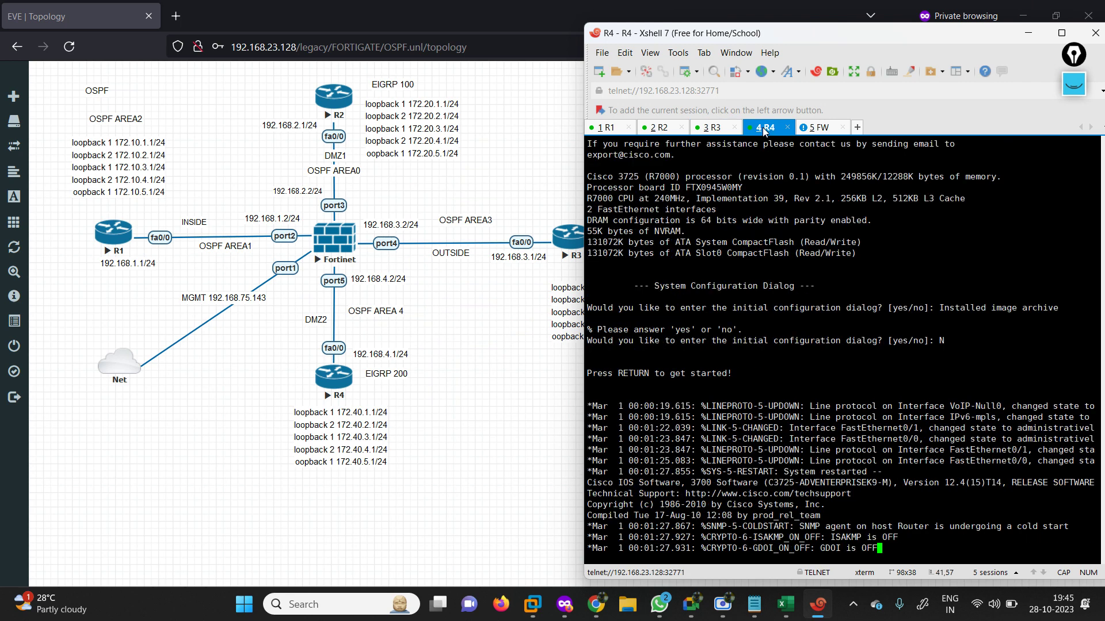
{"action": "key", "text": "Return"}
{"action": "key", "text": "Return"}
{"action": "key", "text": "Return"}
{"action": "key", "text": "Return"}
{"action": "key", "text": "Return"}
{"action": "key", "text": "Return"}
{"action": "key", "text": "Return"}
{"action": "key", "text": "Return"}
{"action": "key", "text": "Return"}
{"action": "key", "text": "Return"}
{"action": "key", "text": "Return"}
{"action": "key", "text": "Return"}
{"action": "key", "text": "Return"}
{"action": "key", "text": "Return"}
{"action": "key", "text": "Return"}
{"action": "key", "text": "Return"}
{"action": "key", "text": "Return"}
{"action": "key", "text": "Return"}
{"action": "key", "text": "Return"}
{"action": "key", "text": "Return"}
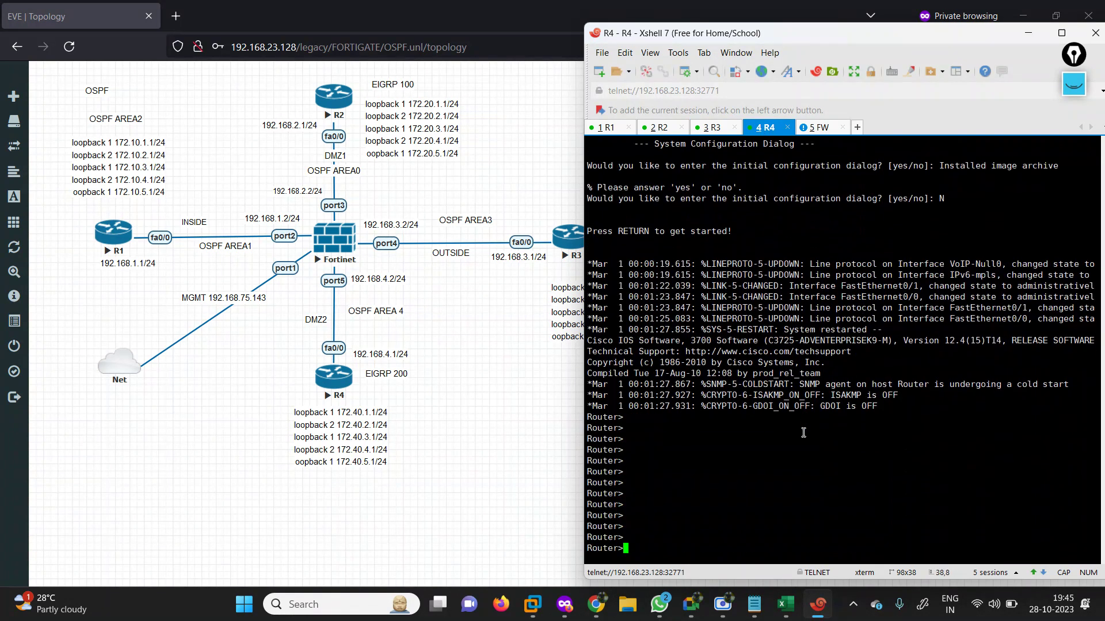
{"action": "right_click", "coordinate": [803, 433]}
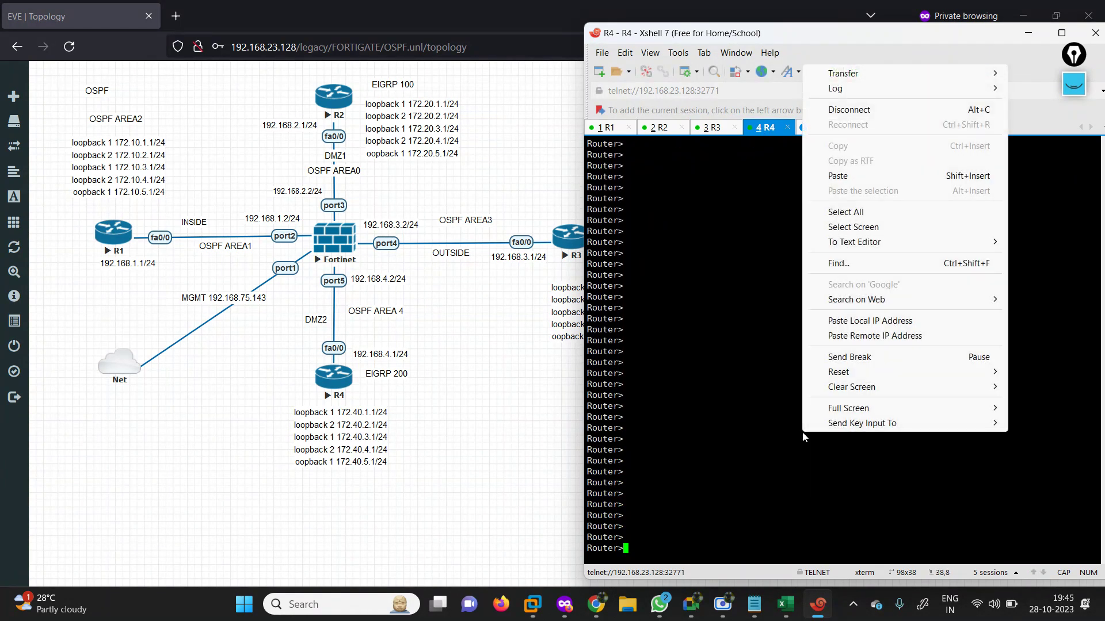
{"action": "left_click", "coordinate": [846, 177]}
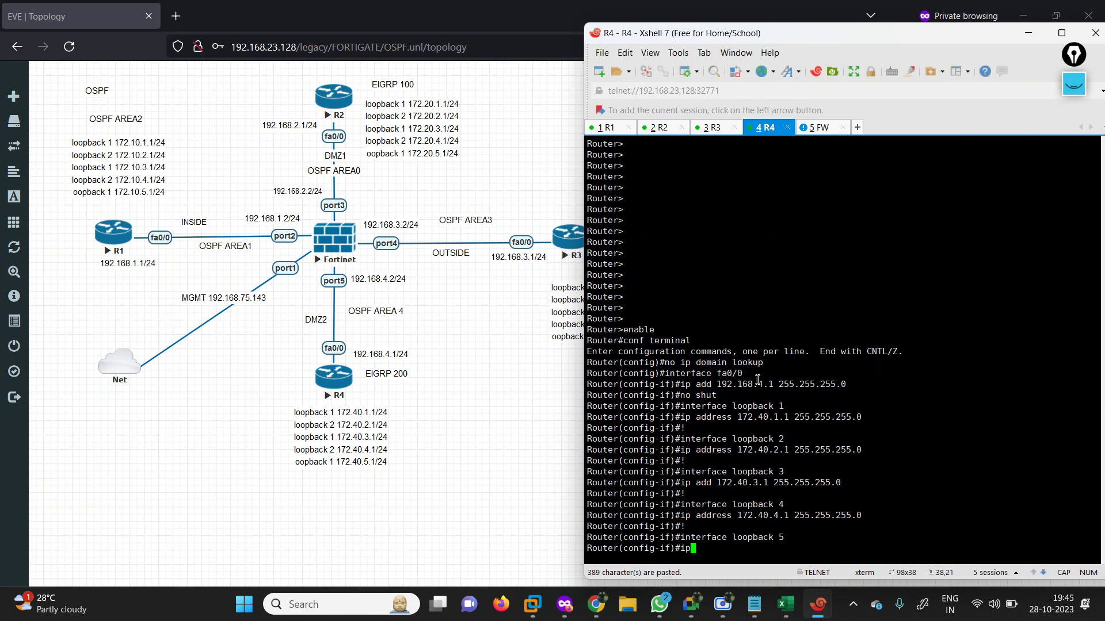
{"action": "key", "text": "Return"}
{"action": "key", "text": "Return"}
{"action": "key", "text": "Return"}
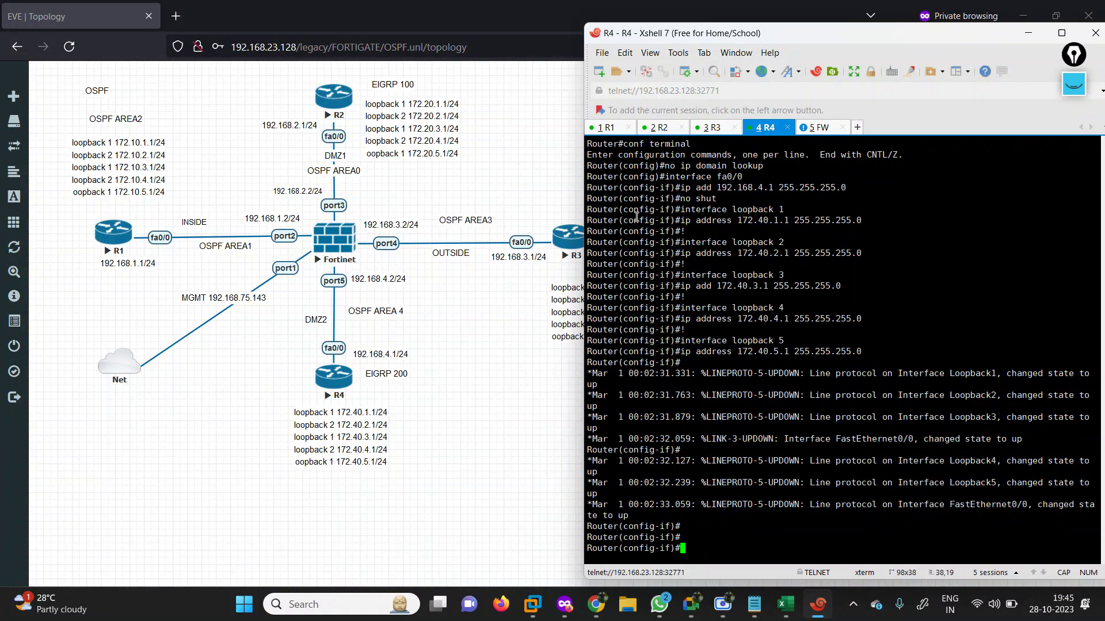
{"action": "left_click", "coordinate": [817, 127]}
Log in to the FortiGate as admin, set a new password, and enter config system interface.
{"action": "key", "text": "Return"}
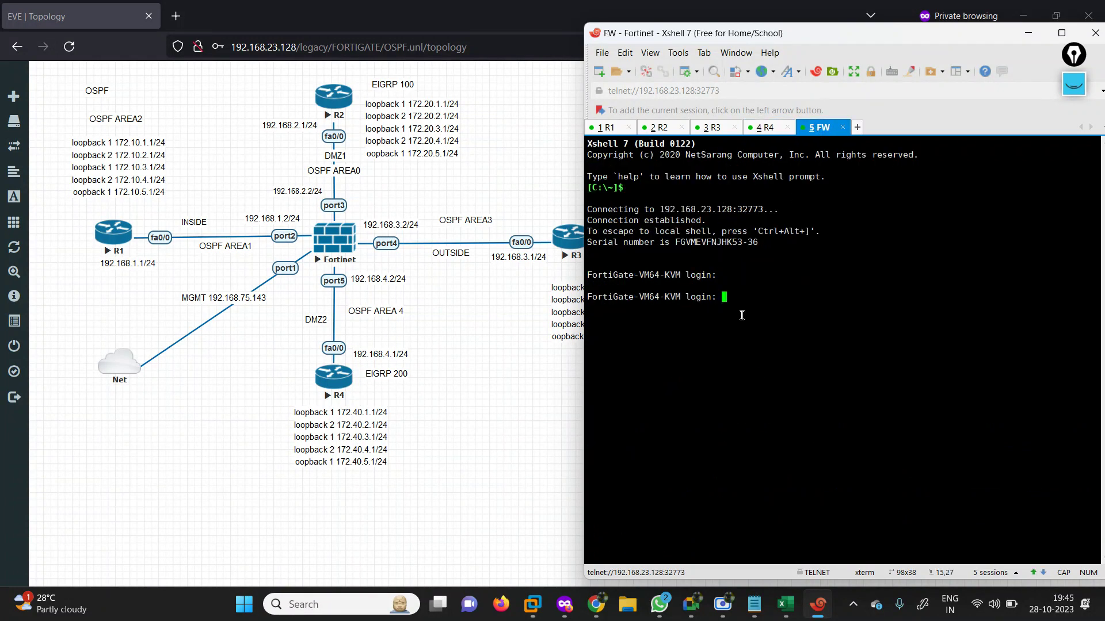
{"action": "type", "text": "admin"}
{"action": "key", "text": "Return"}
{"action": "key", "text": "Return"}
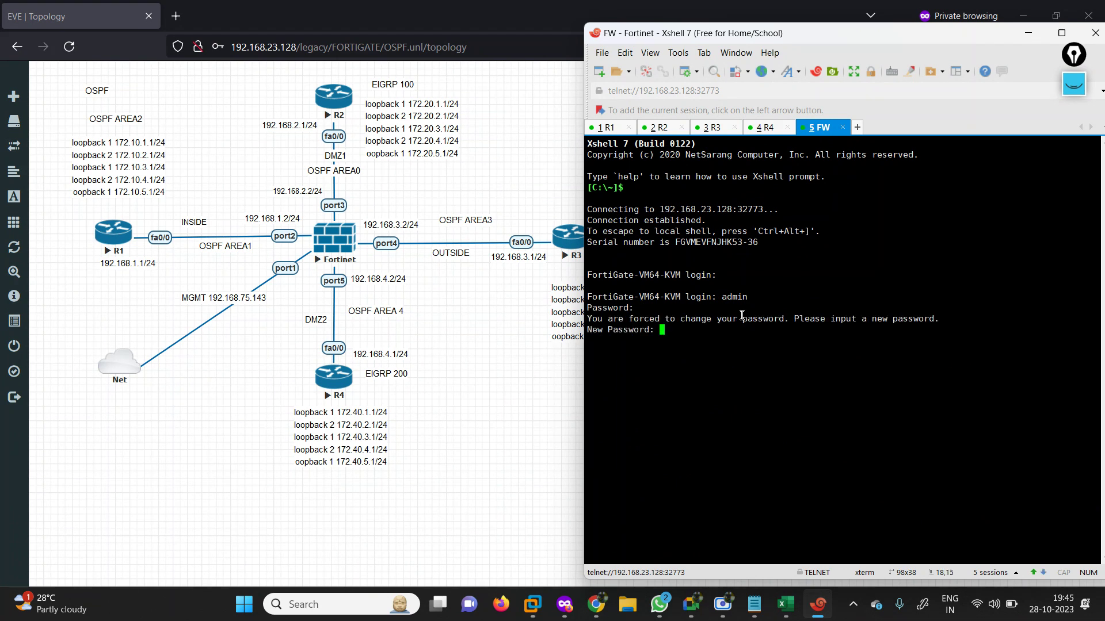
{"action": "key", "text": "Return"}
{"action": "key", "text": "Return"}
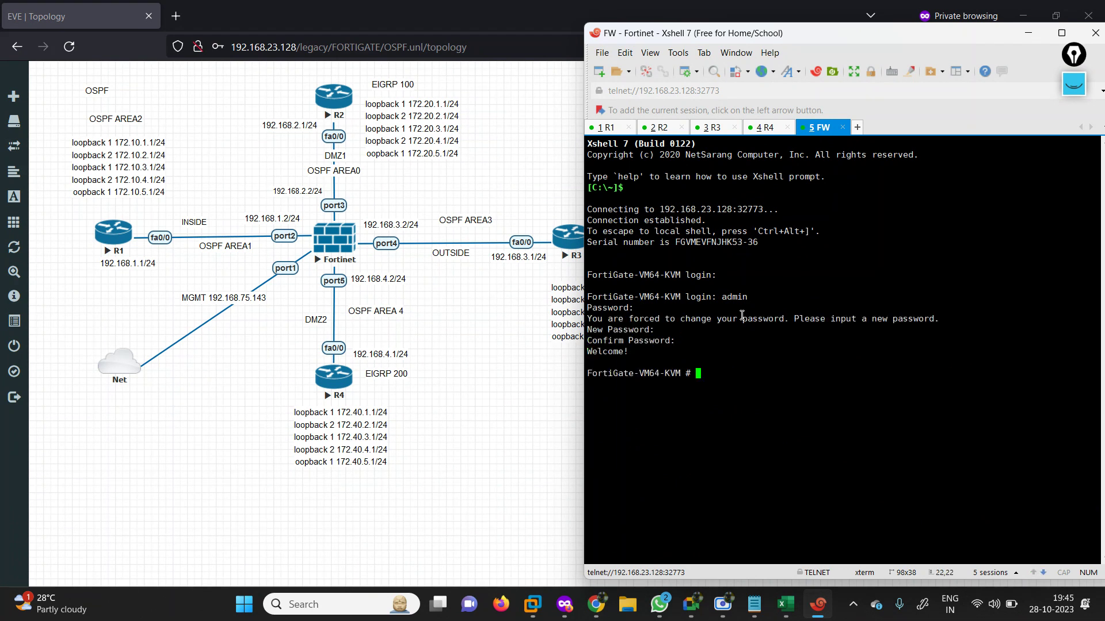
{"action": "type", "text": "config system interface"}
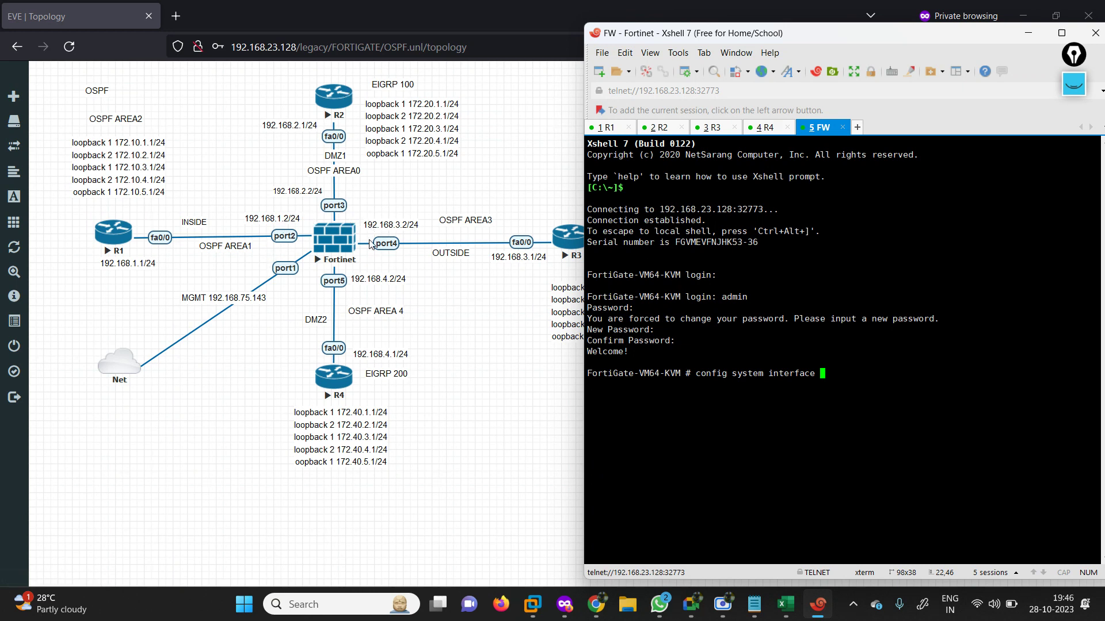
{"action": "key", "text": "Return"}
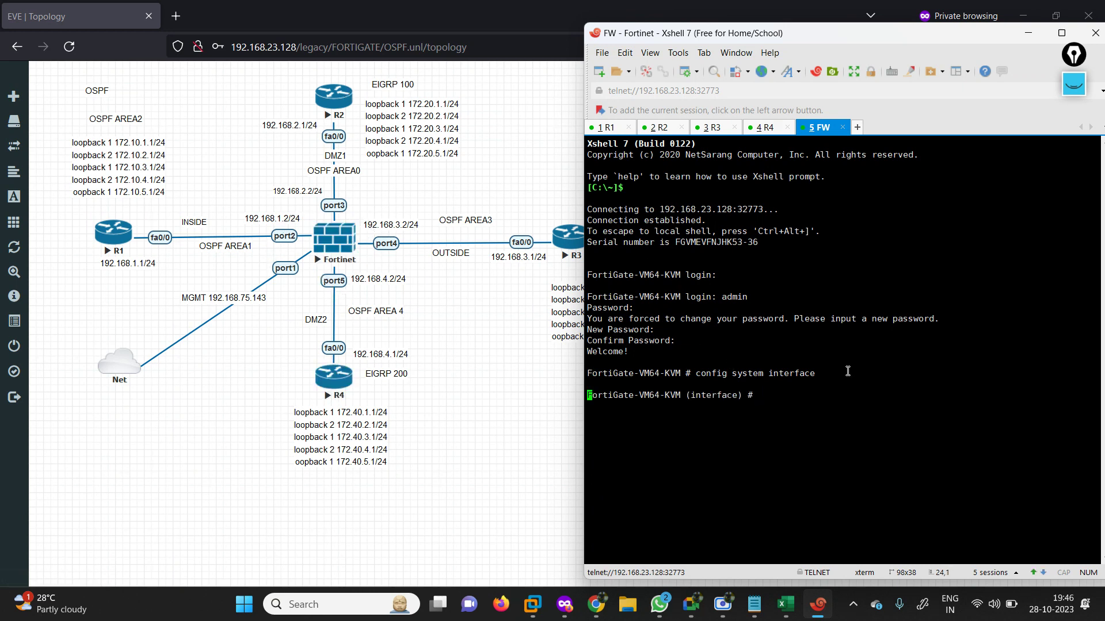
Configure port2 as static 192.168.1.2/24 with ping access allowed.
{"action": "key", "text": "Return"}
{"action": "type", "text": "edit port2"}
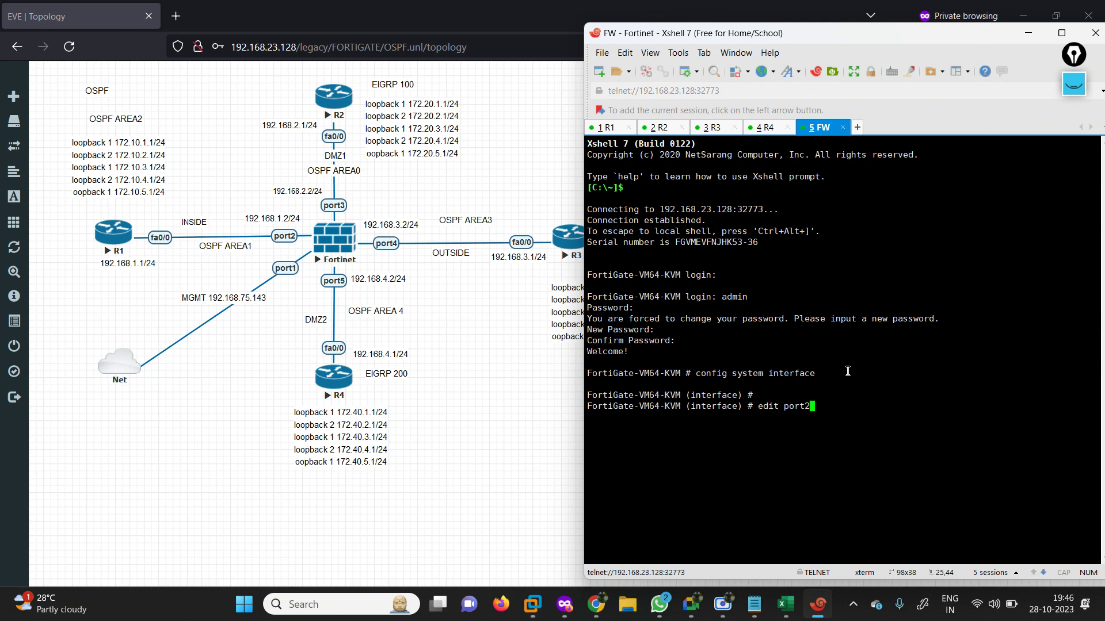
{"action": "key", "text": "BackSpace"}
{"action": "type", "text": "1"}
{"action": "key", "text": "Return"}
{"action": "type", "text": "set mode static"}
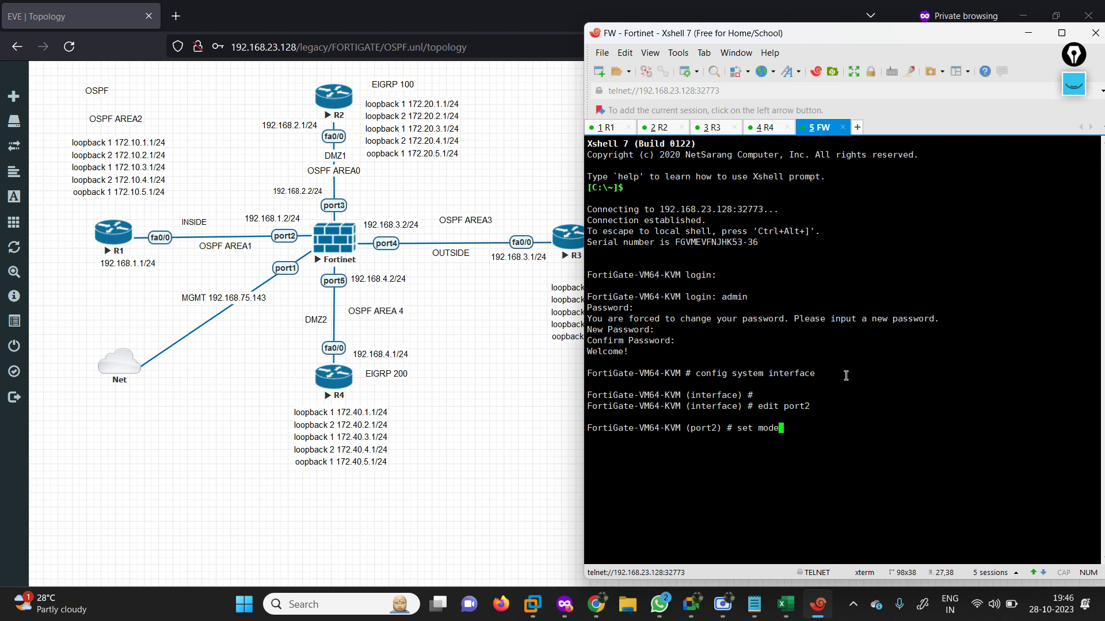
{"action": "key", "text": "Return"}
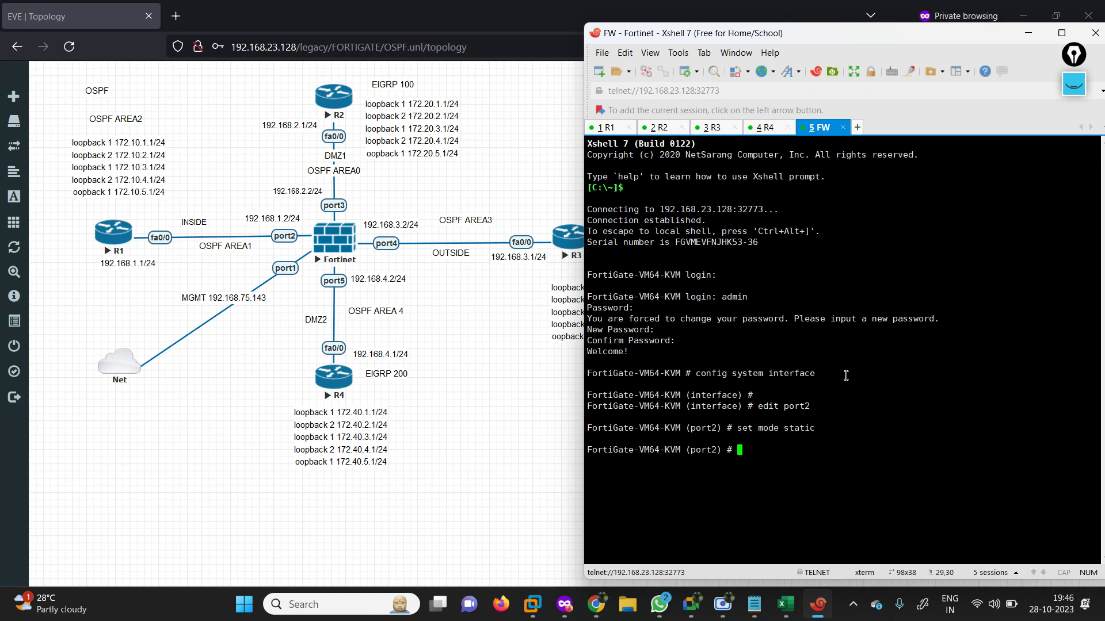
{"action": "type", "text": "se"}
{"action": "type", "text": "t ip 192.1"}
{"action": "type", "text": "68.1."}
{"action": "type", "text": "set la"}
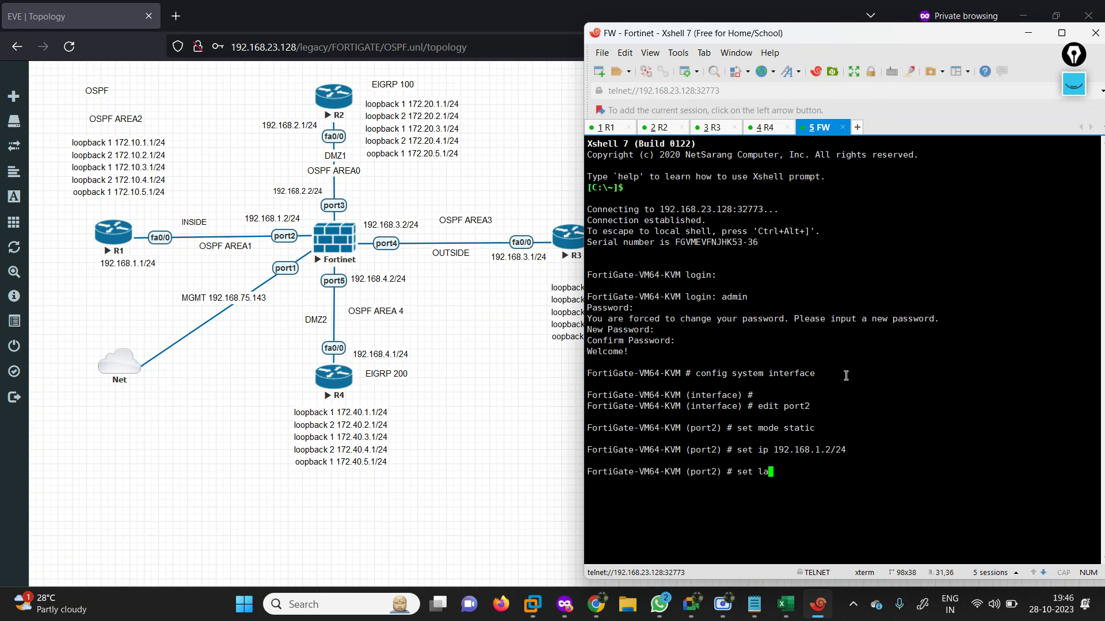
{"action": "type", "text": "llowaccess ping"}
{"action": "key", "text": "Return"}
{"action": "key", "text": "Return"}
{"action": "key", "text": "Return"}
{"action": "type", "text": "next"}
{"action": "key", "text": "Return"}
Configure port3 as static 192.168.2.2/24 with ping access allowed.
{"action": "type", "text": "e"}
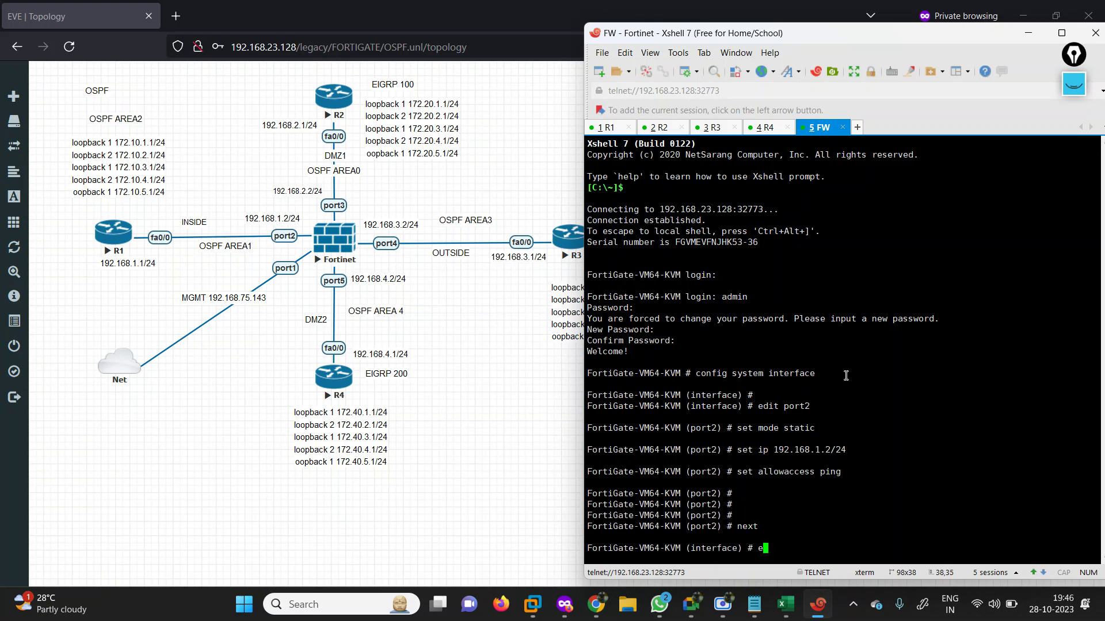
{"action": "type", "text": "dpo"}
{"action": "key", "text": "BackSpace"}
{"action": "key", "text": "BackSpace"}
{"action": "key", "text": "Tab"}
{"action": "key", "text": "BackSpace"}
{"action": "key", "text": "BackSpace"}
{"action": "key", "text": "BackSpace"}
{"action": "key", "text": "BackSpace"}
{"action": "key", "text": "BackSpace"}
{"action": "key", "text": "BackSpace"}
{"action": "key", "text": "BackSpace"}
{"action": "key", "text": "BackSpace"}
{"action": "key", "text": "BackSpace"}
{"action": "key", "text": "BackSpace"}
{"action": "key", "text": "BackSpace"}
{"action": "type", "text": "dit port2"}
{"action": "key", "text": "Return"}
{"action": "type", "text": "set mode "}
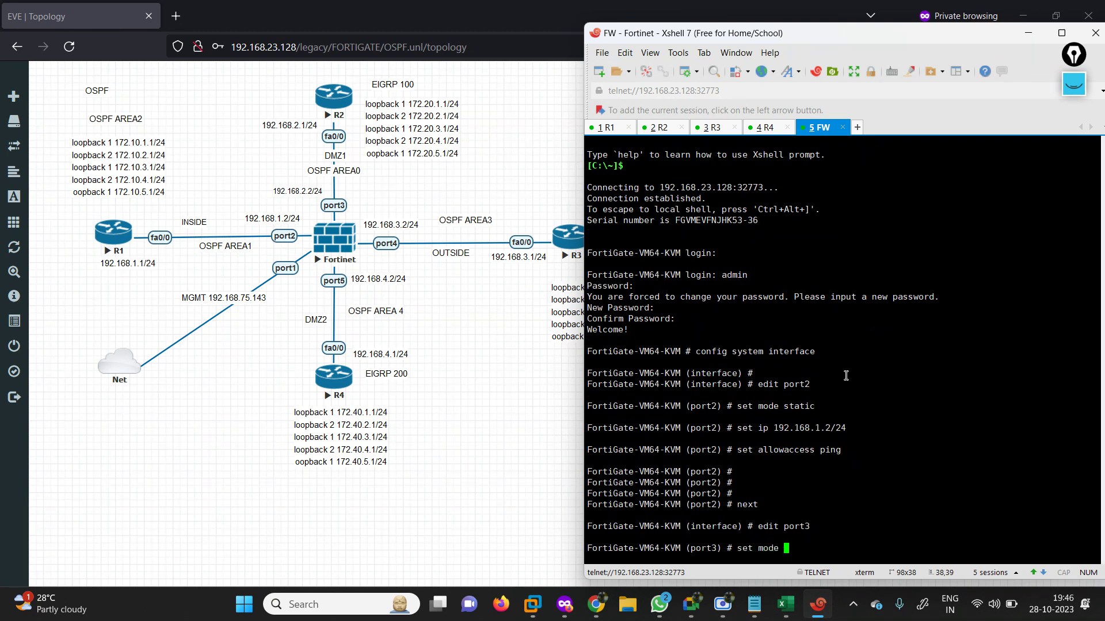
{"action": "type", "text": "static"}
{"action": "key", "text": "Return"}
{"action": "type", "text": "set ip "}
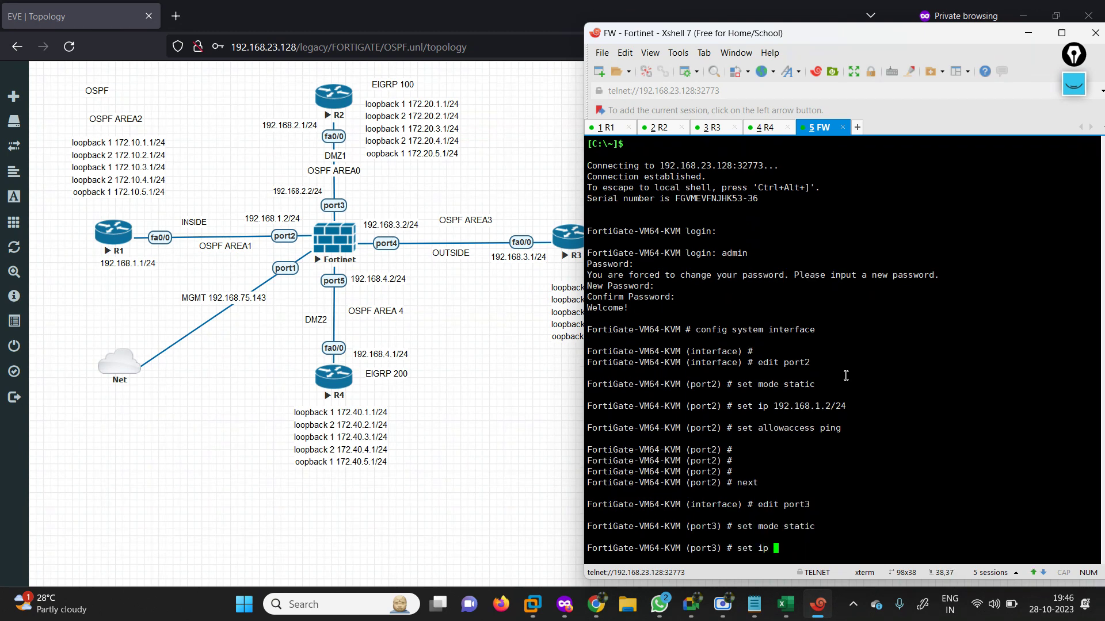
{"action": "type", "text": "192.168.2.2/24"}
{"action": "key", "text": "Return"}
{"action": "type", "text": "se"}
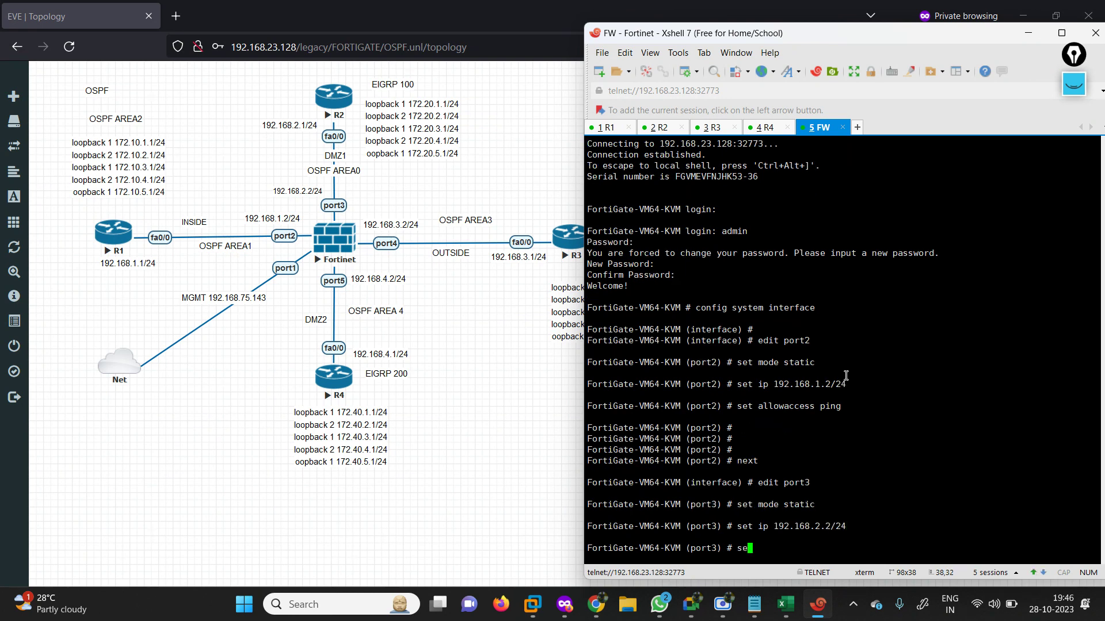
{"action": "type", "text": "t allowaccess ping"}
{"action": "key", "text": "Return"}
{"action": "type", "text": "next"}
{"action": "key", "text": "Return"}
Configure port4 as static 192.168.3.2/24 with ping access allowed.
{"action": "type", "text": "ed"}
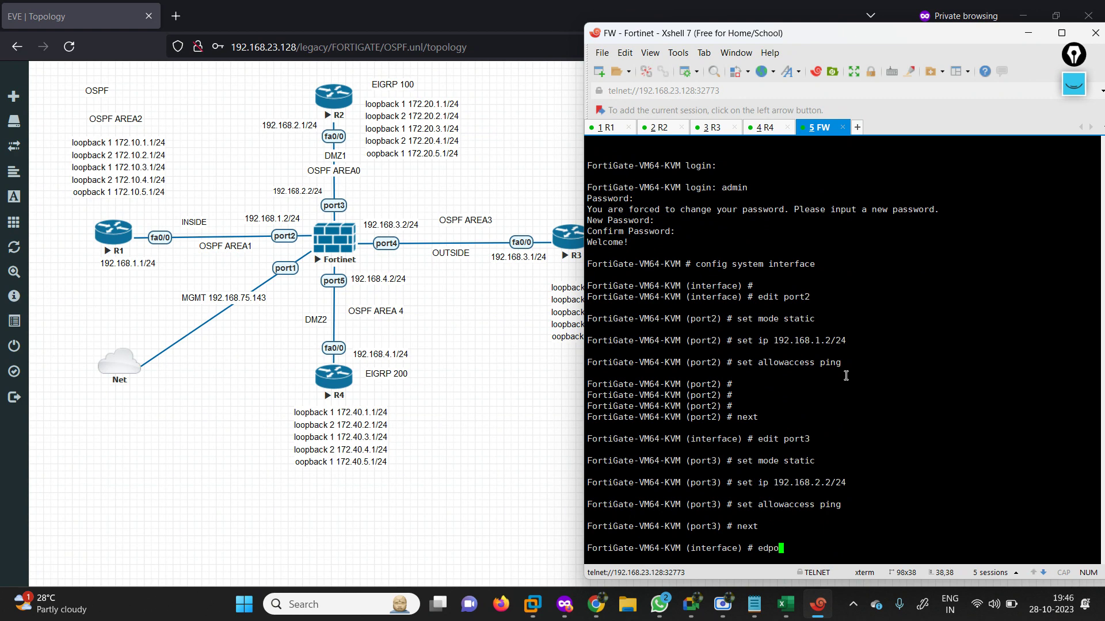
{"action": "type", "text": "it  port2"}
{"action": "key", "text": "Return"}
{"action": "type", "text": "s"}
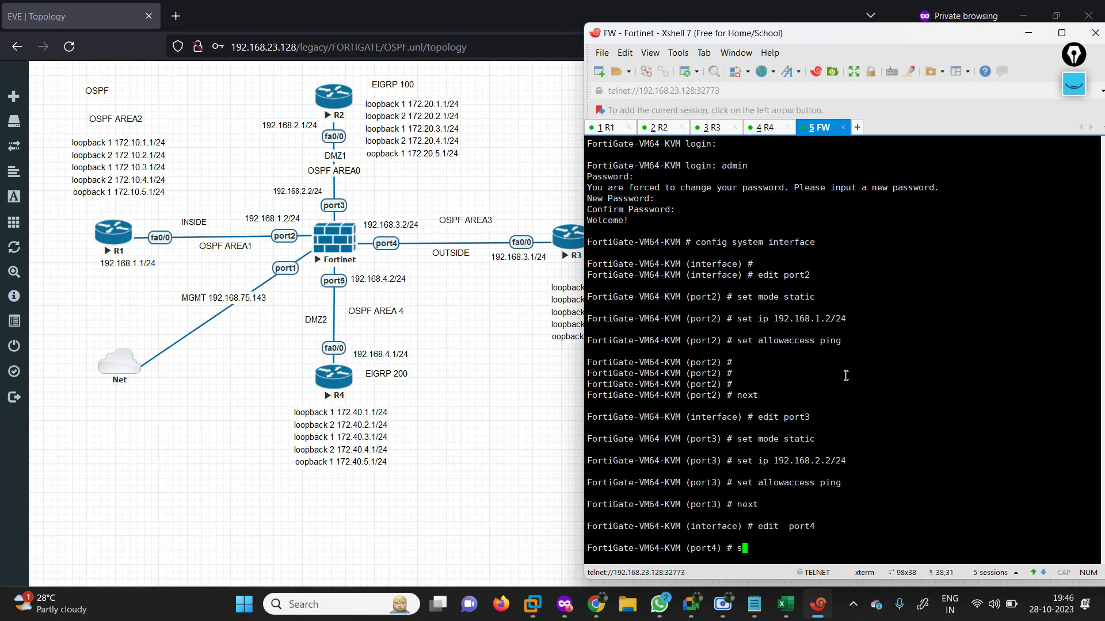
{"action": "type", "text": "et mo"}
{"action": "key", "text": "Tab"}
{"action": "type", "text": "de static"}
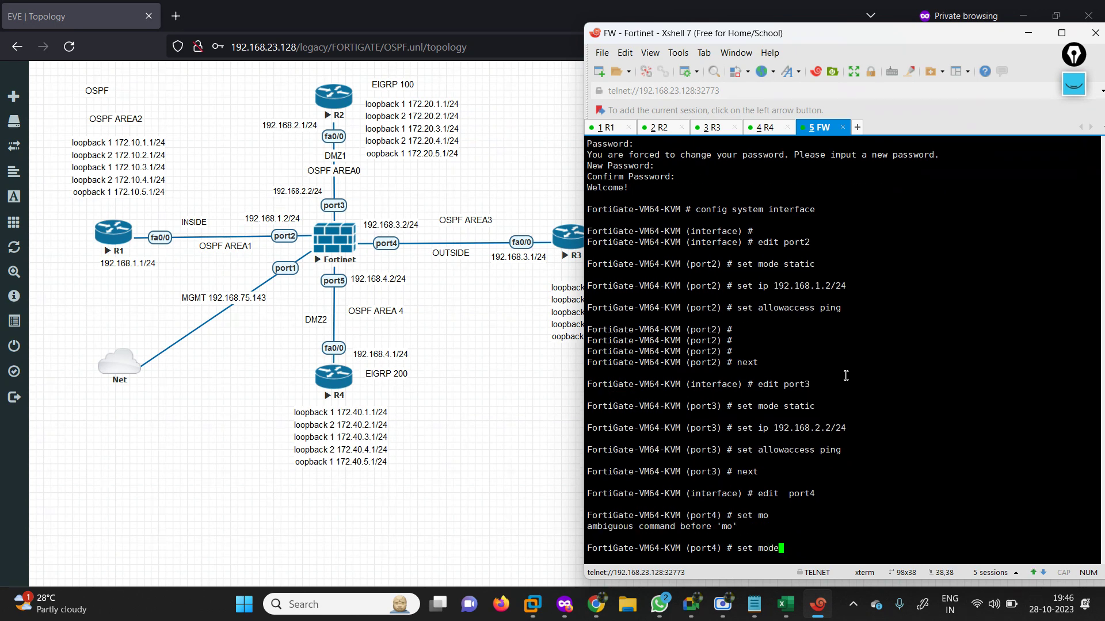
{"action": "key", "text": "Return"}
{"action": "type", "text": "set a"}
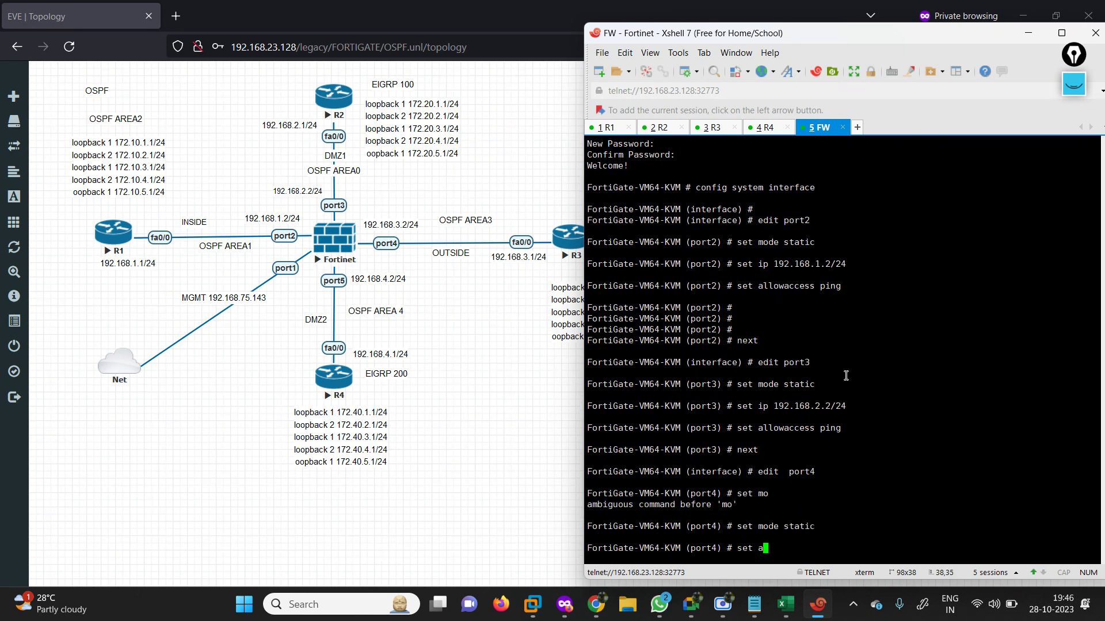
{"action": "type", "text": "llowaccess ping"}
{"action": "key", "text": "Return"}
{"action": "type", "text": "set ip"}
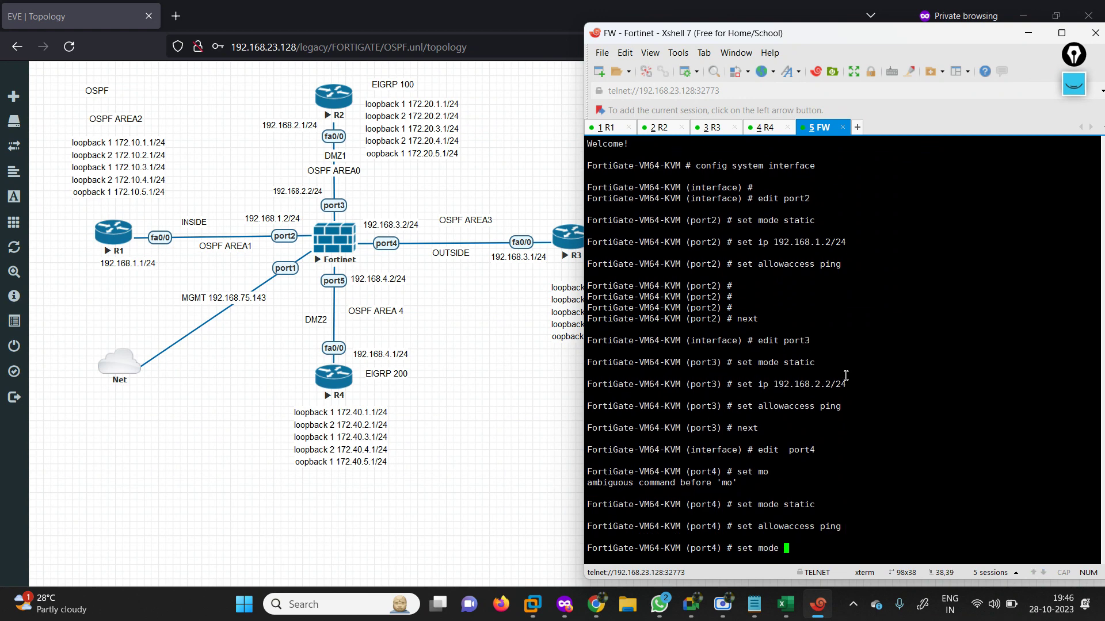
{"action": "type", "text": " a"}
{"action": "type", "text": "9"}
{"action": "key", "text": "BackSpace"}
{"action": "key", "text": "BackSpace"}
{"action": "type", "text": "192.168.3.2/24"}
{"action": "key", "text": "Return"}
{"action": "key", "text": "Return"}
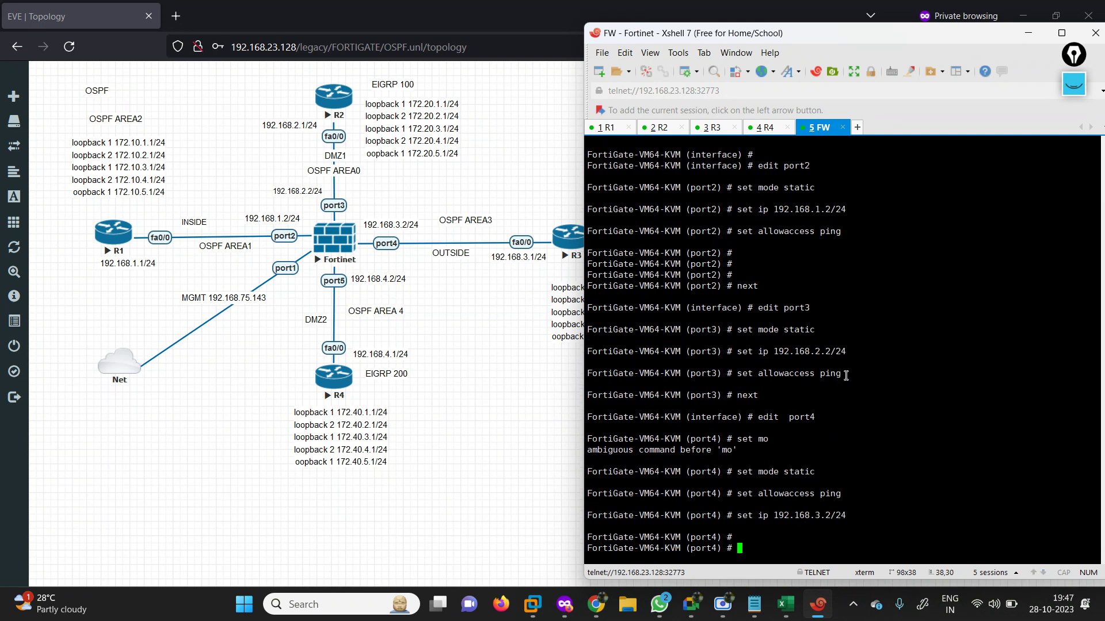
{"action": "type", "text": "next"}
{"action": "key", "text": "Return"}
{"action": "type", "text": "edit port1"}
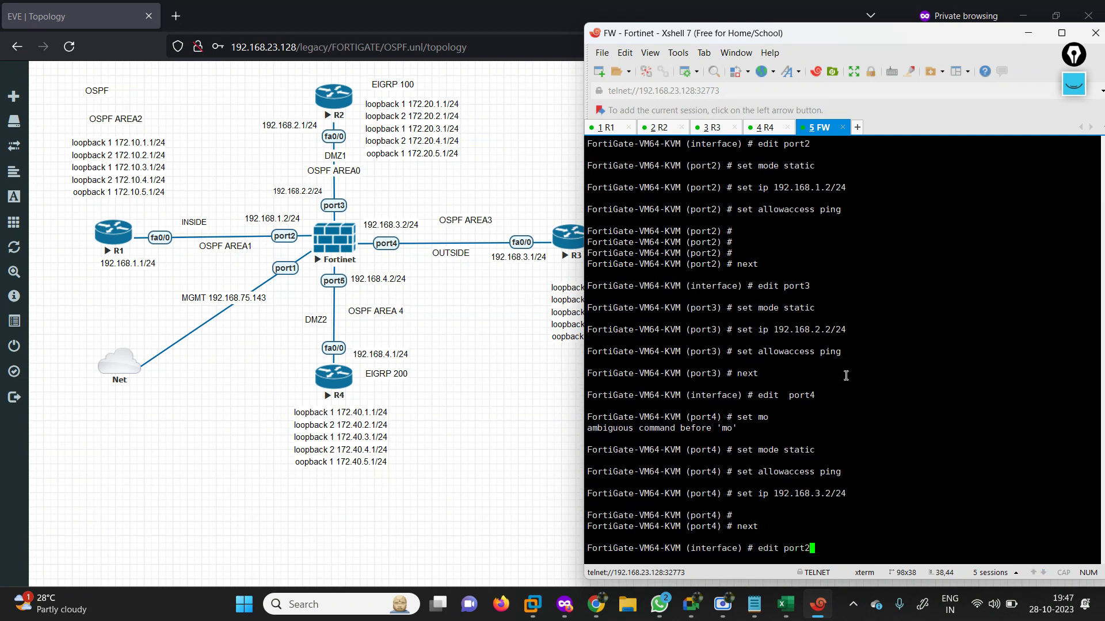
{"action": "type", "text": "set a"}
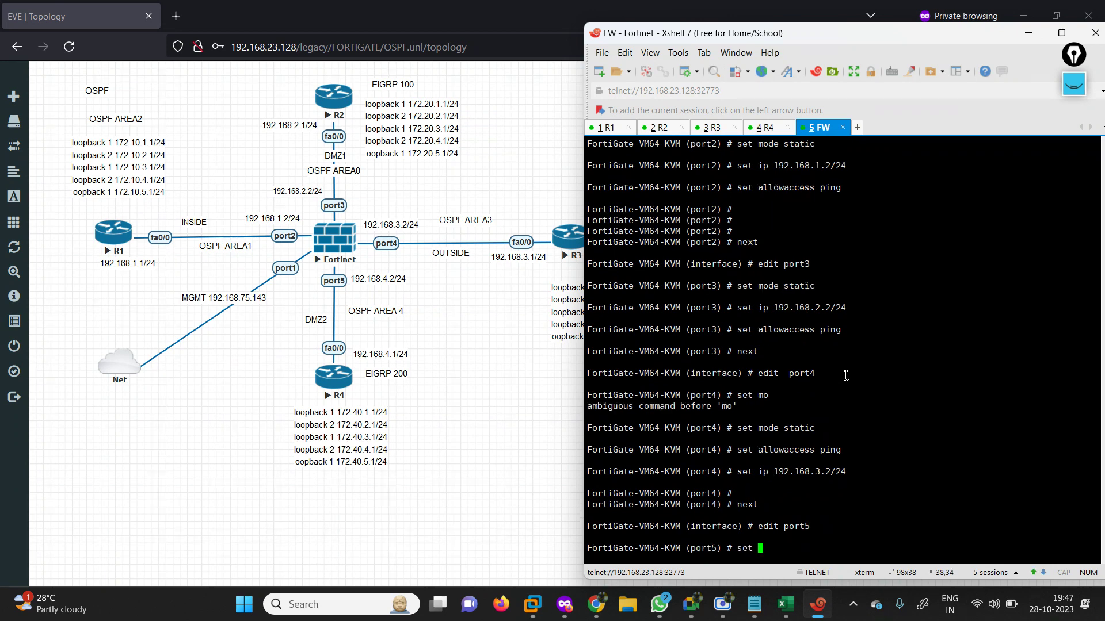
Set FortiGate port5 to static 192.168.4.2/24 with ping access allowed, then end.
{"action": "key", "text": "BackSpace"}
{"action": "type", "text": "mode static"}
{"action": "key", "text": "Return"}
{"action": "type", "text": "set "}
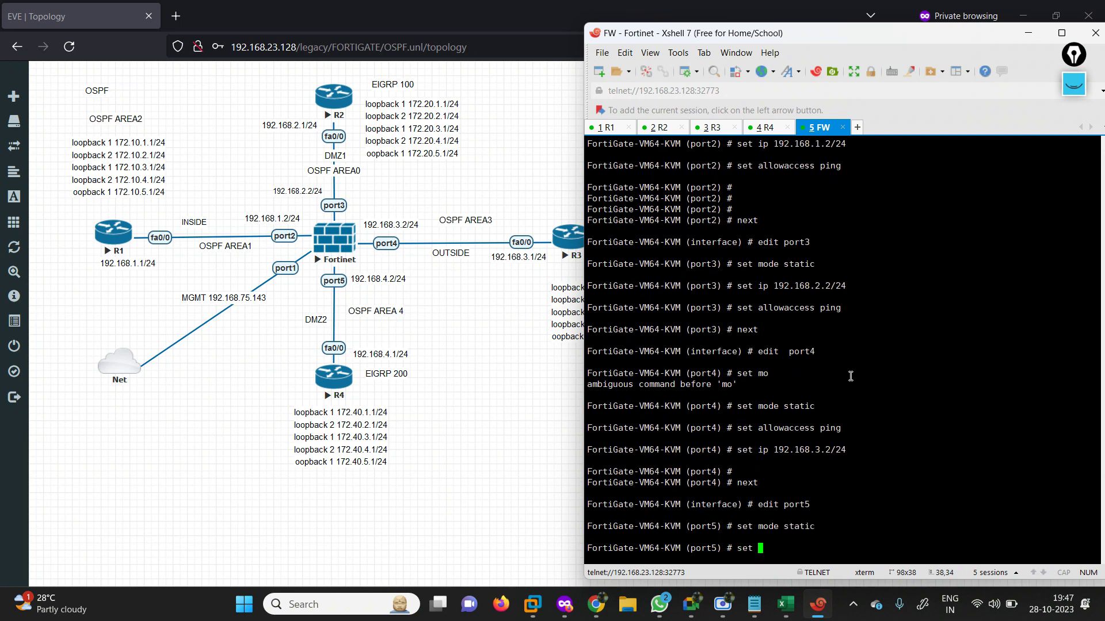
{"action": "type", "text": "ip 192.168.4.2/24"}
{"action": "key", "text": "Return"}
{"action": "key", "text": "Return"}
{"action": "type", "text": "set"}
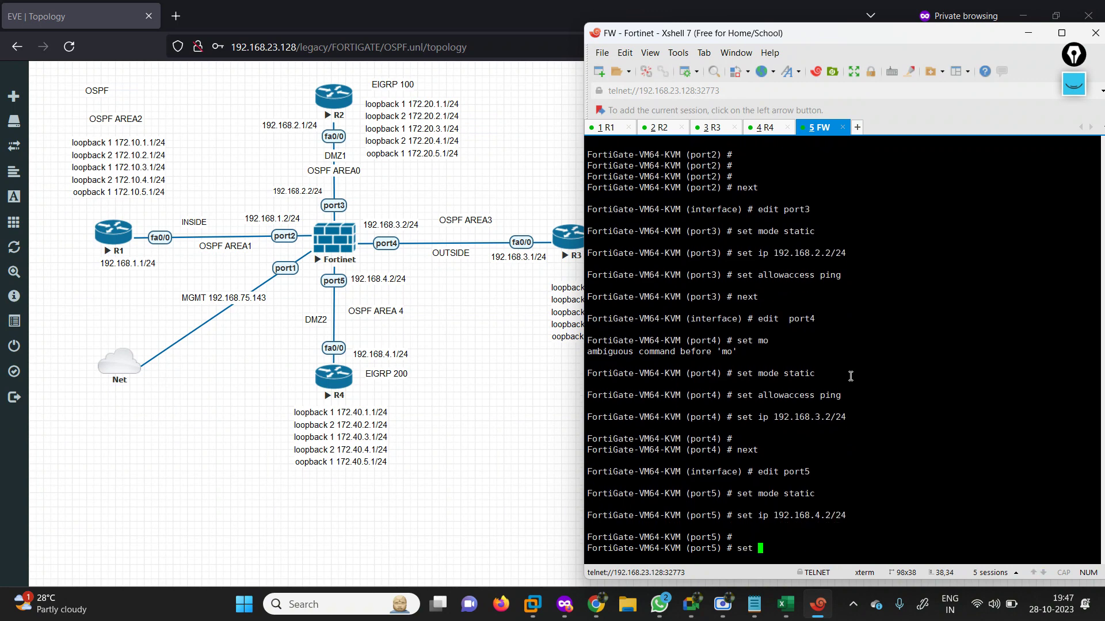
{"action": "type", "text": " allowaccess ping"}
{"action": "key", "text": "Return"}
{"action": "key", "text": "Return"}
{"action": "key", "text": "Return"}
{"action": "type", "text": "end"}
{"action": "key", "text": "Return"}
{"action": "key", "text": "Return"}
{"action": "key", "text": "Return"}
{"action": "key", "text": "Return"}
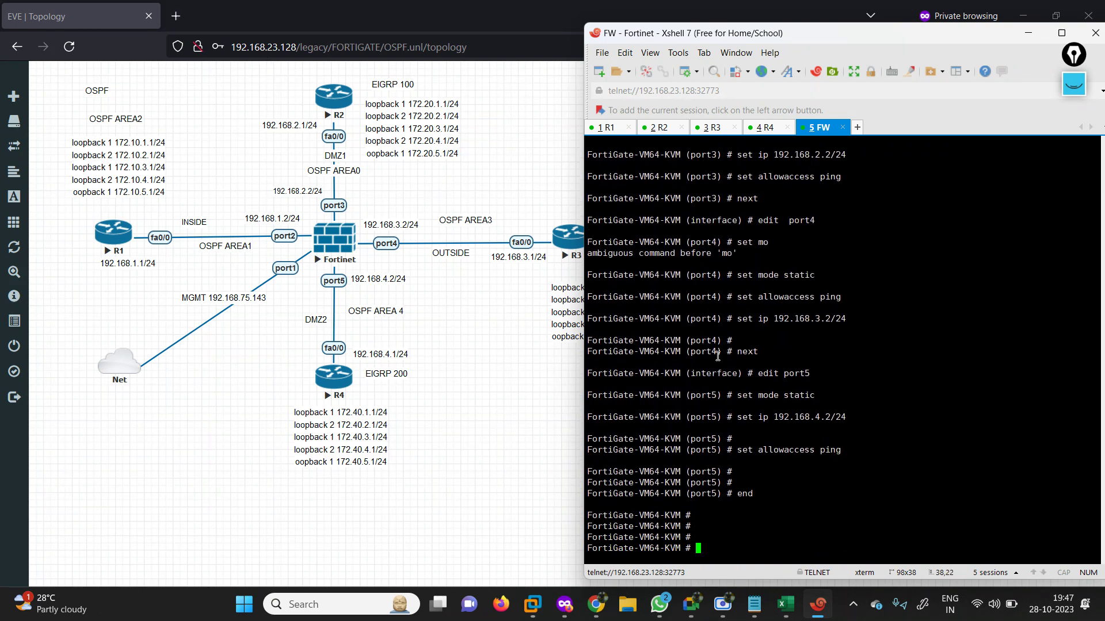
List all FortiGate interfaces with 'show system interface ?' and select port1's address 192.168.23.131.
{"action": "type", "text": "show sy"}
{"action": "key", "text": "BackSpace"}
{"action": "type", "text": "system interface ?"}
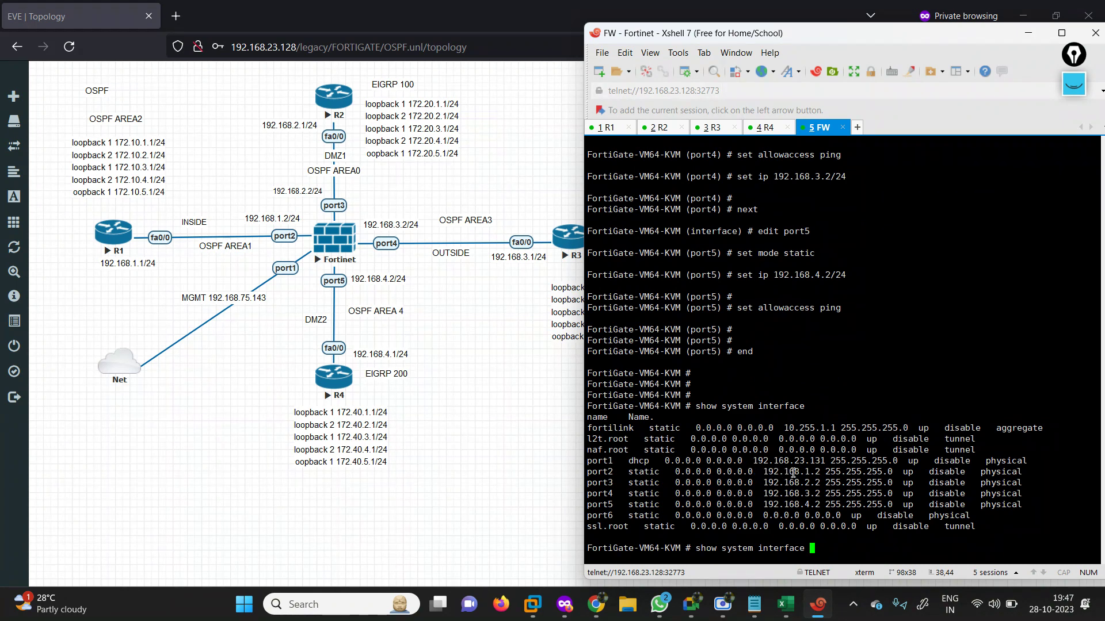
{"action": "left_click_drag", "start_coordinate": [827, 463], "coordinate": [752, 464]}
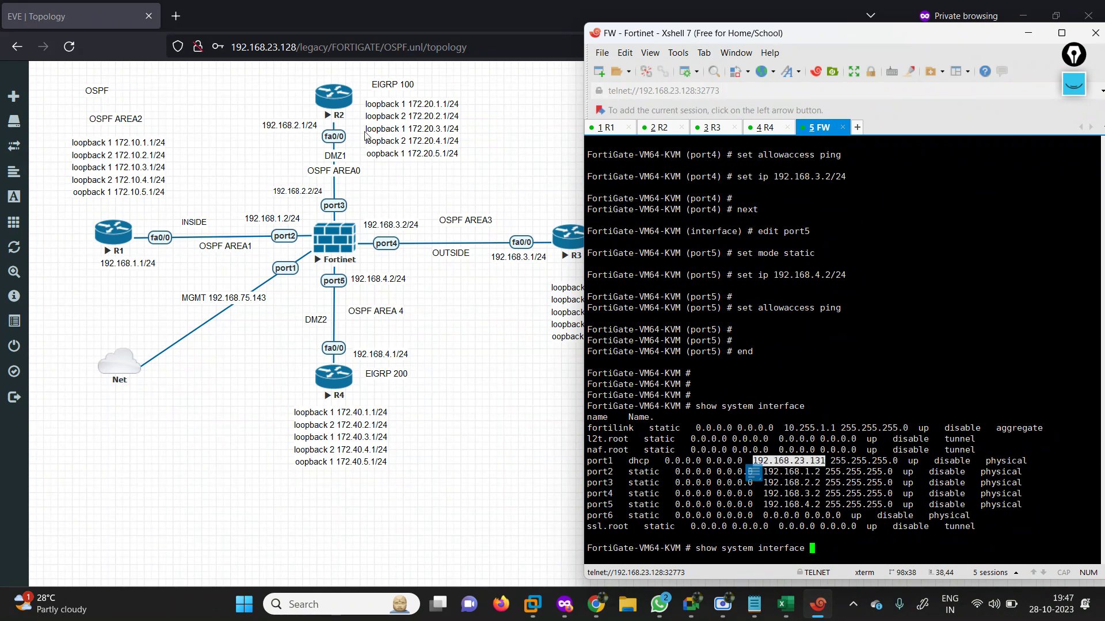
Open the FortiGate web GUI at 192.168.23.131 in a private tab and log in as admin.
{"action": "left_click", "coordinate": [175, 16]}
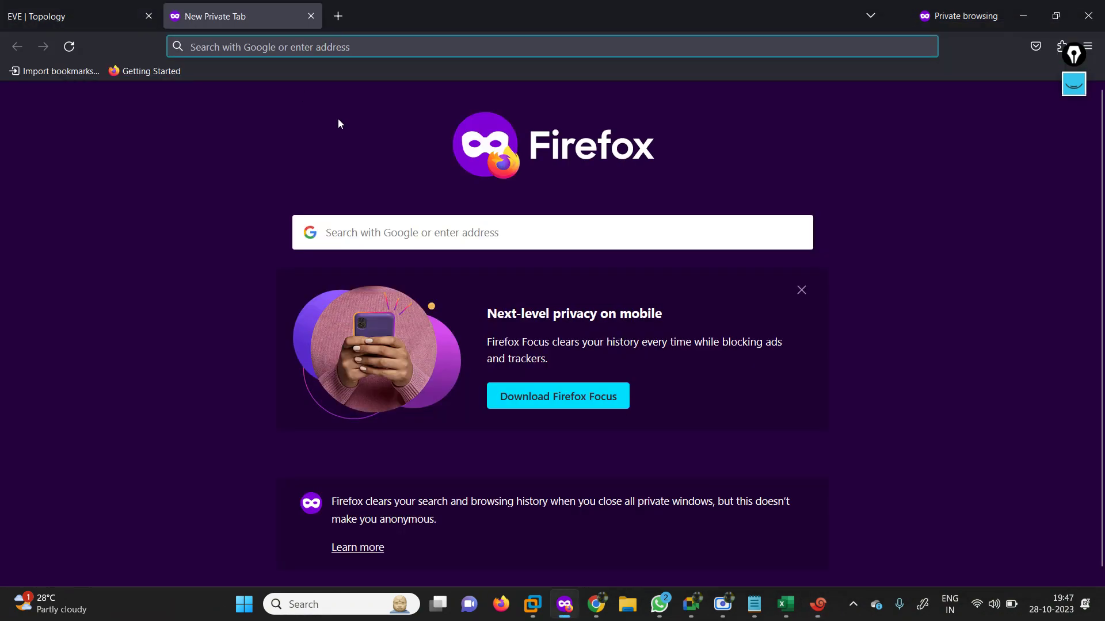
{"action": "type", "text": "192.168.23.131"}
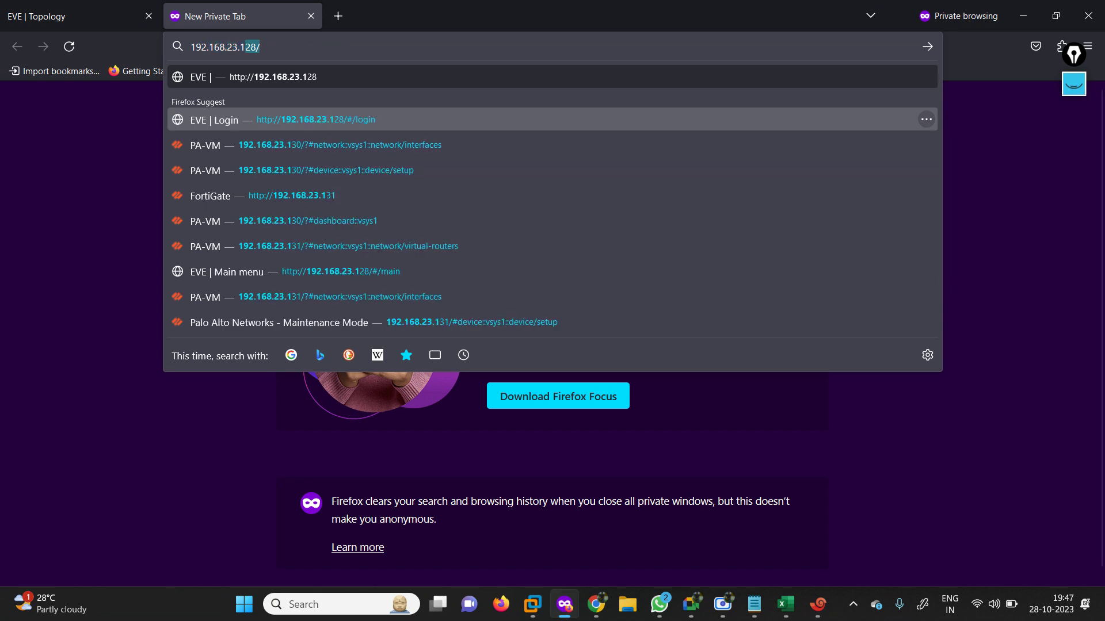
{"action": "key", "text": "Return"}
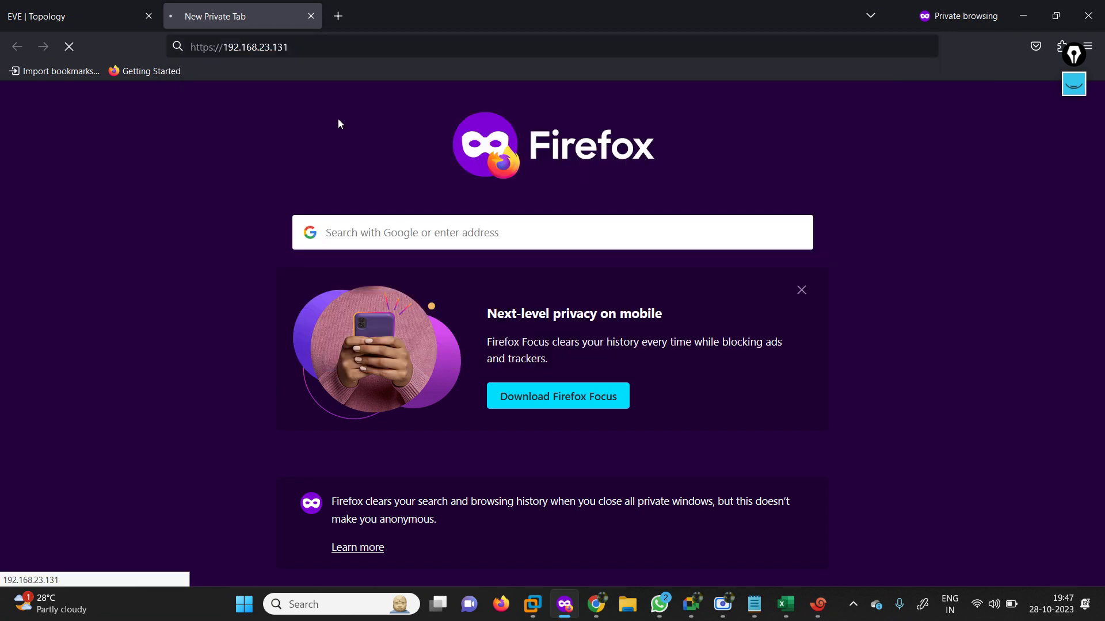
{"action": "left_click", "coordinate": [229, 51]}
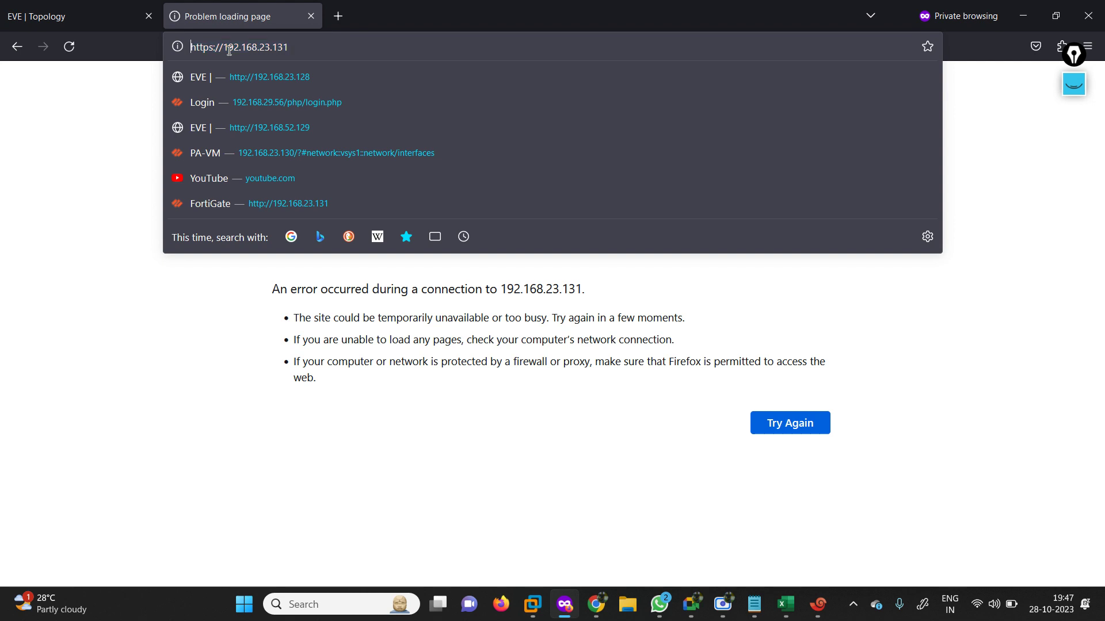
{"action": "key", "text": "BackSpace"}
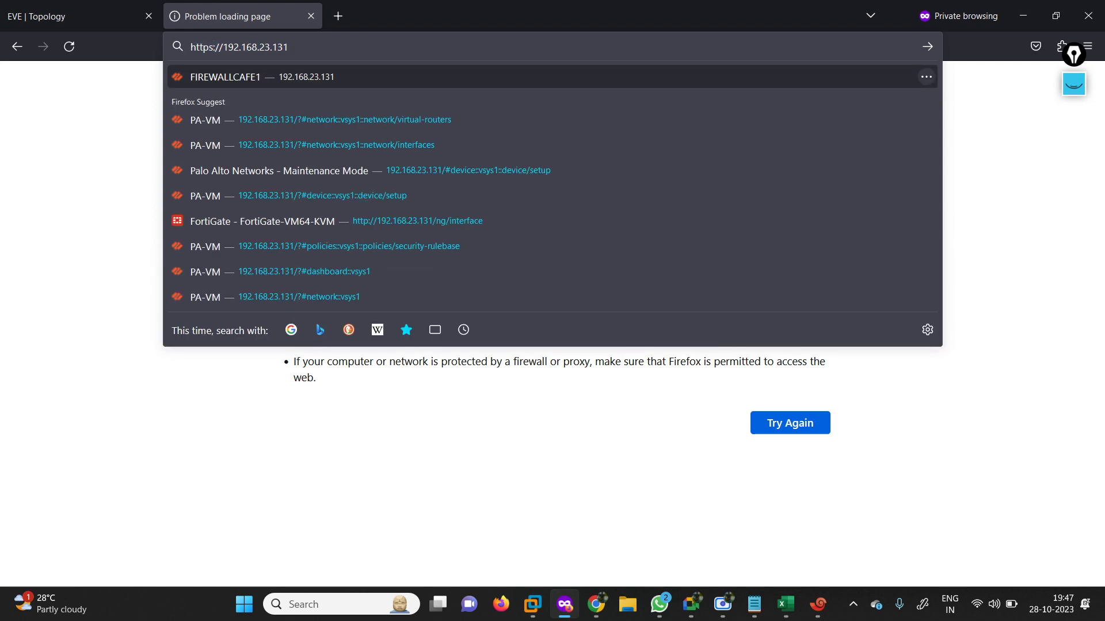
{"action": "key", "text": "Return"}
{"action": "type", "text": "admin"}
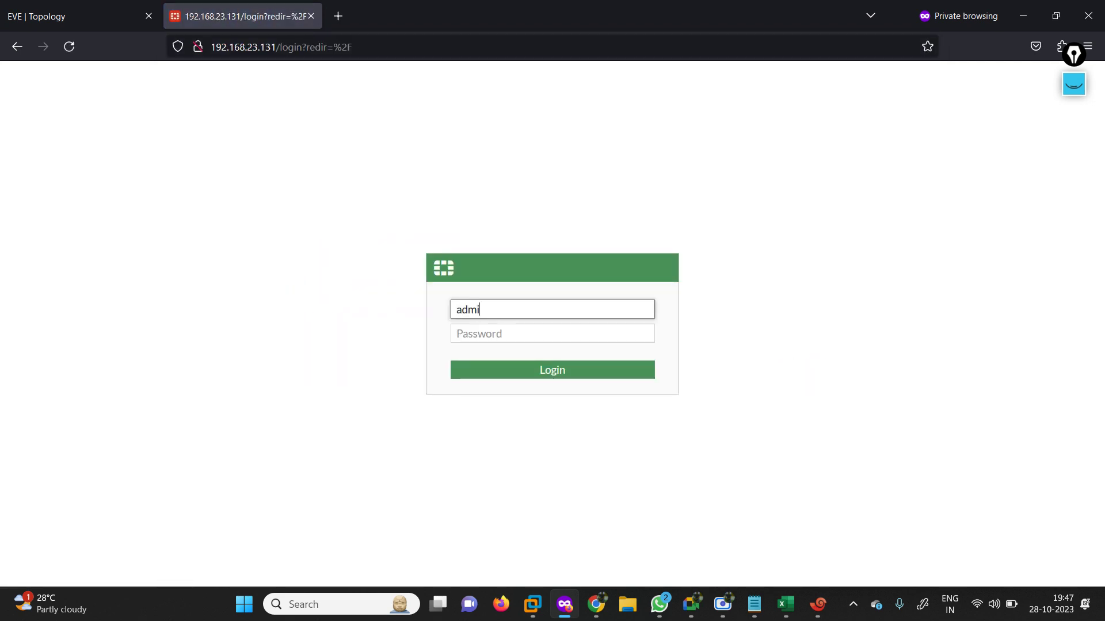
{"action": "key", "text": "Tab"}
{"action": "type", "text": "admin"}
{"action": "key", "text": "Return"}
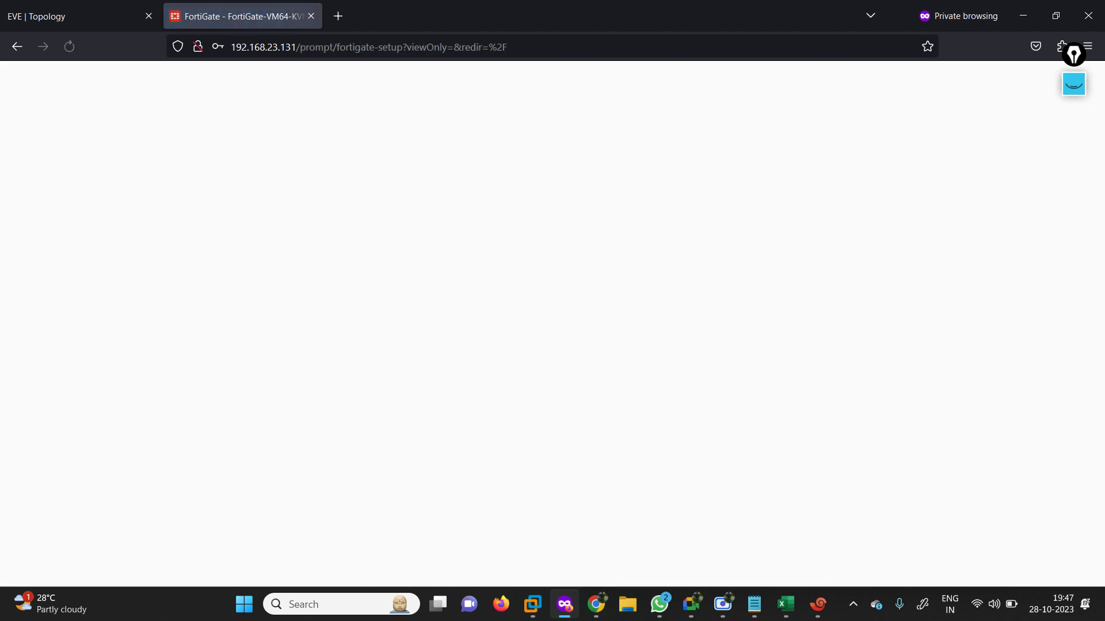
Postpone the setup wizard, dismiss the release overview, and open port1 from Network > Interfaces.
{"action": "left_click", "coordinate": [596, 413]}
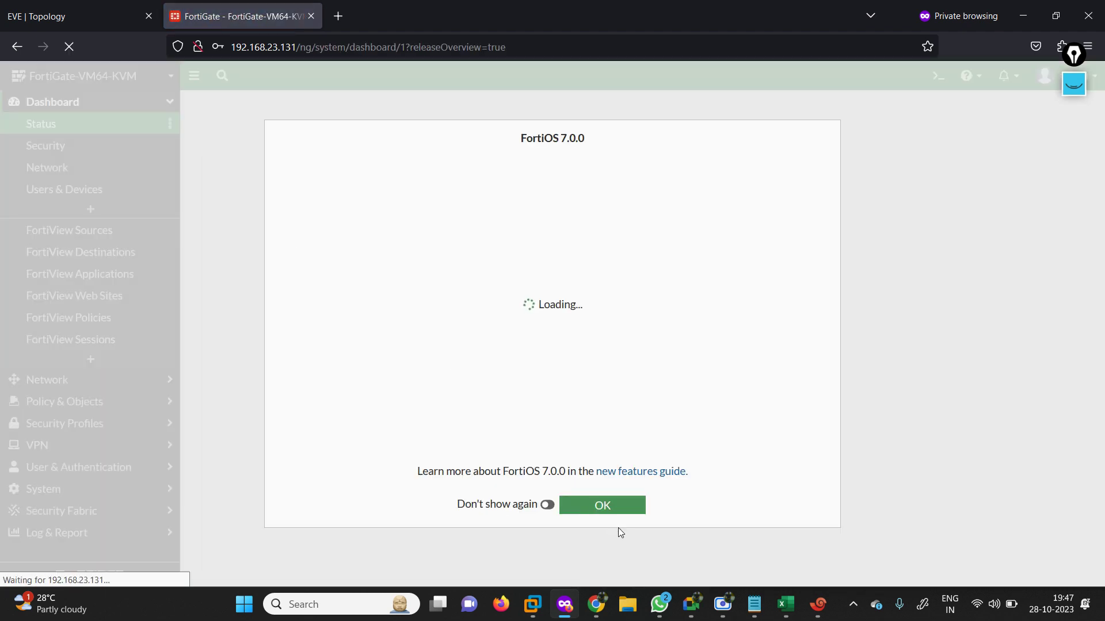
{"action": "left_click", "coordinate": [602, 509]}
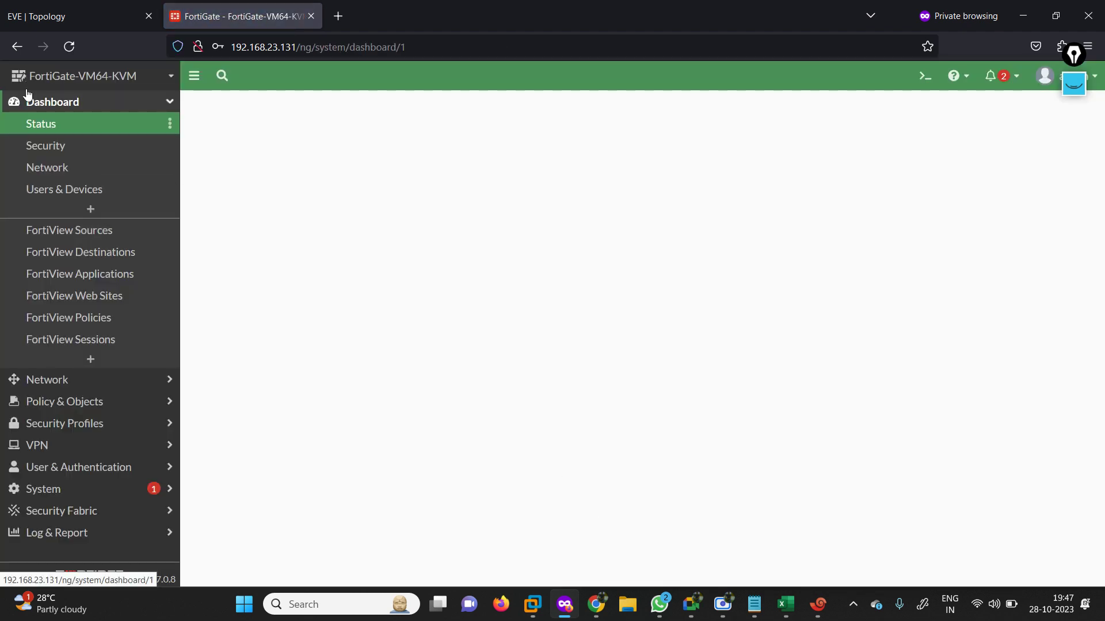
{"action": "left_click", "coordinate": [70, 382]}
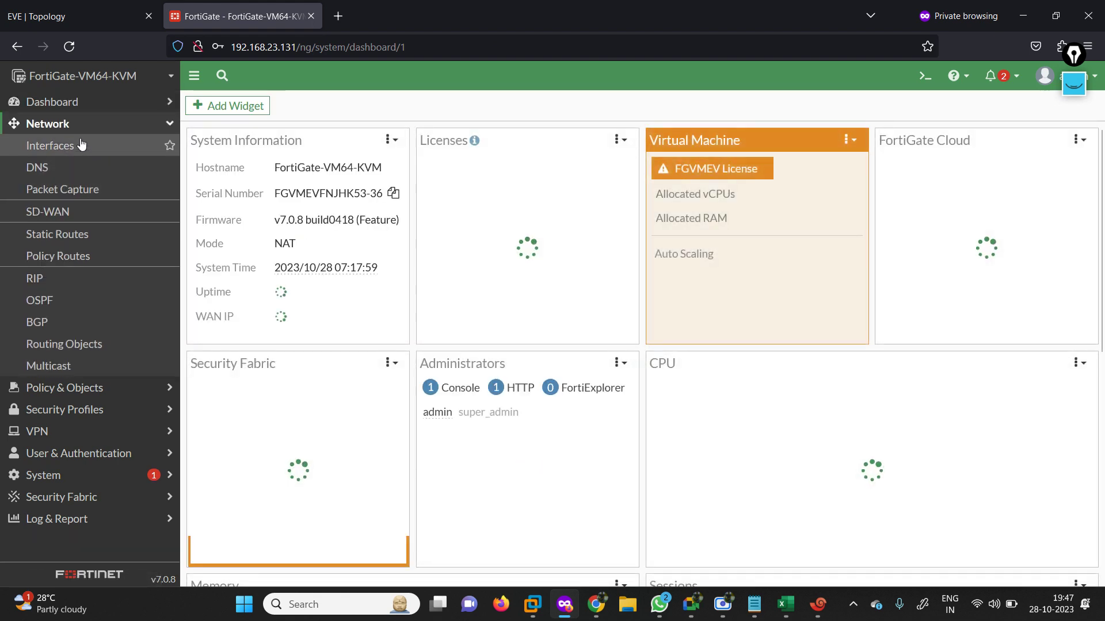
{"action": "left_click", "coordinate": [51, 146]}
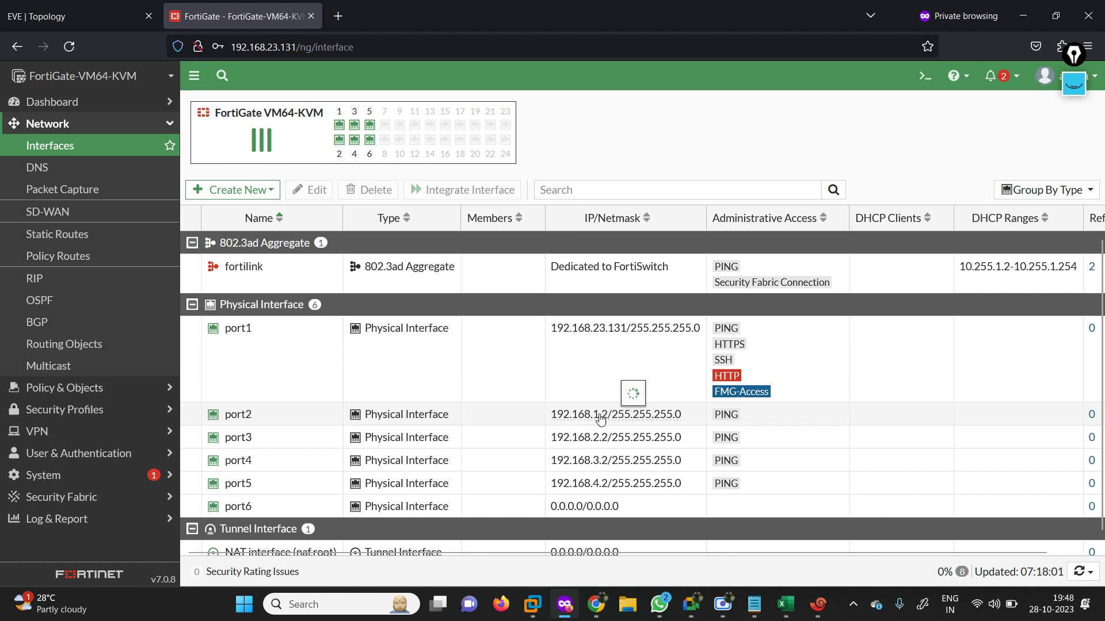
{"action": "mouse_move", "coordinate": [585, 420]}
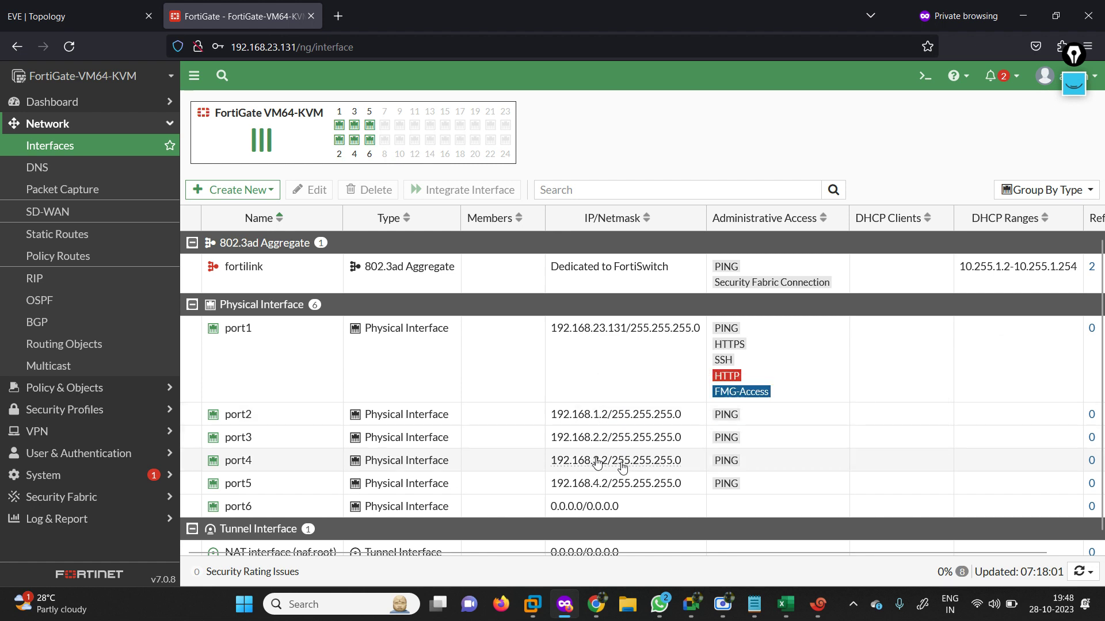
{"action": "double_click", "coordinate": [275, 355]}
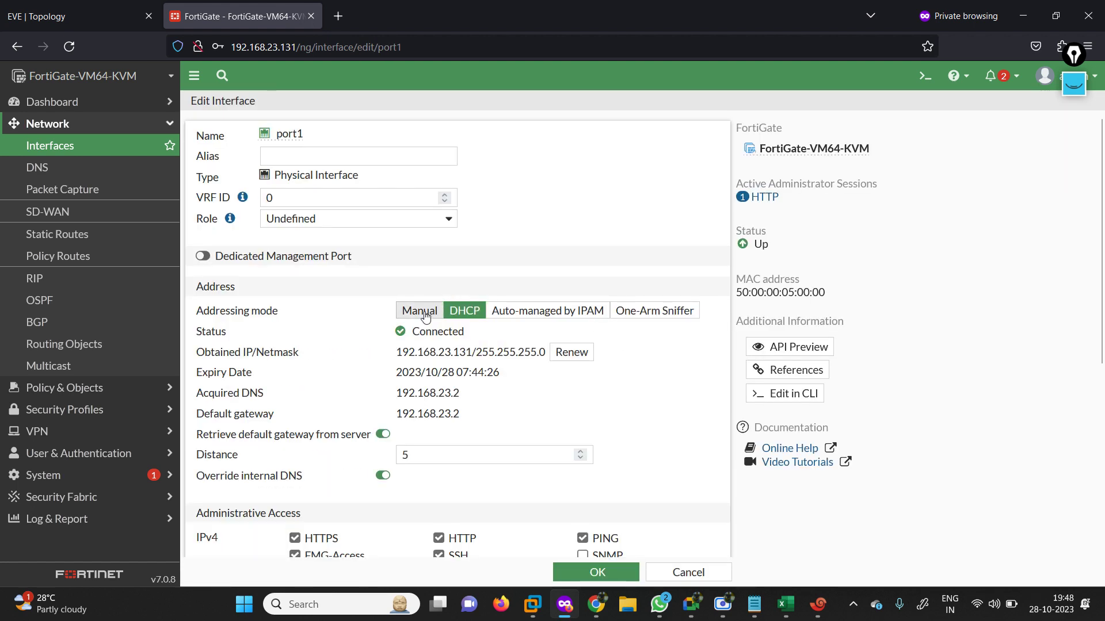
Switch port1 from DHCP to Manual addressing, save, and confirm changing the in-use interface.
{"action": "left_click", "coordinate": [421, 314]}
{"action": "left_click", "coordinate": [596, 573]}
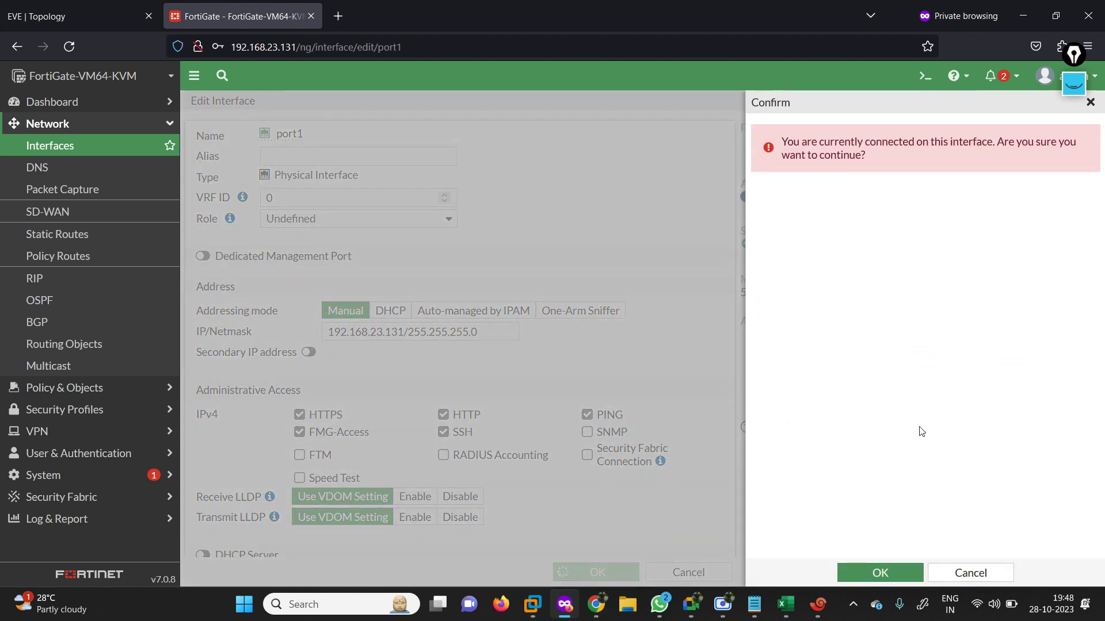
{"action": "left_click", "coordinate": [876, 569]}
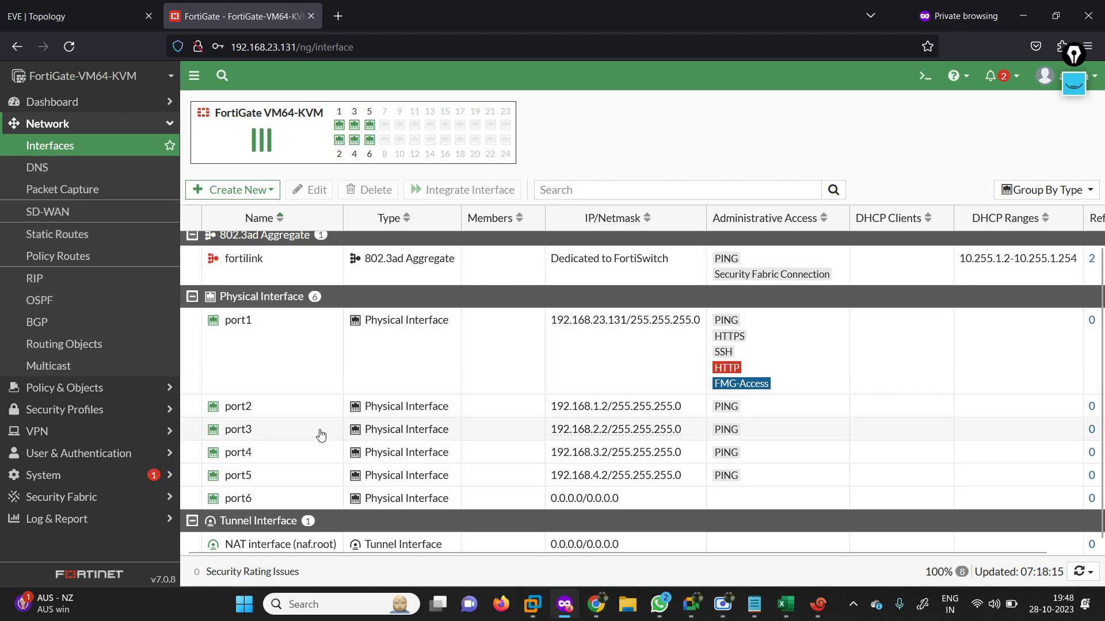
Compare the GUI interface list with the Xshell output, ending with the EVE topology beside the FW console.
{"action": "left_click", "coordinate": [99, 5]}
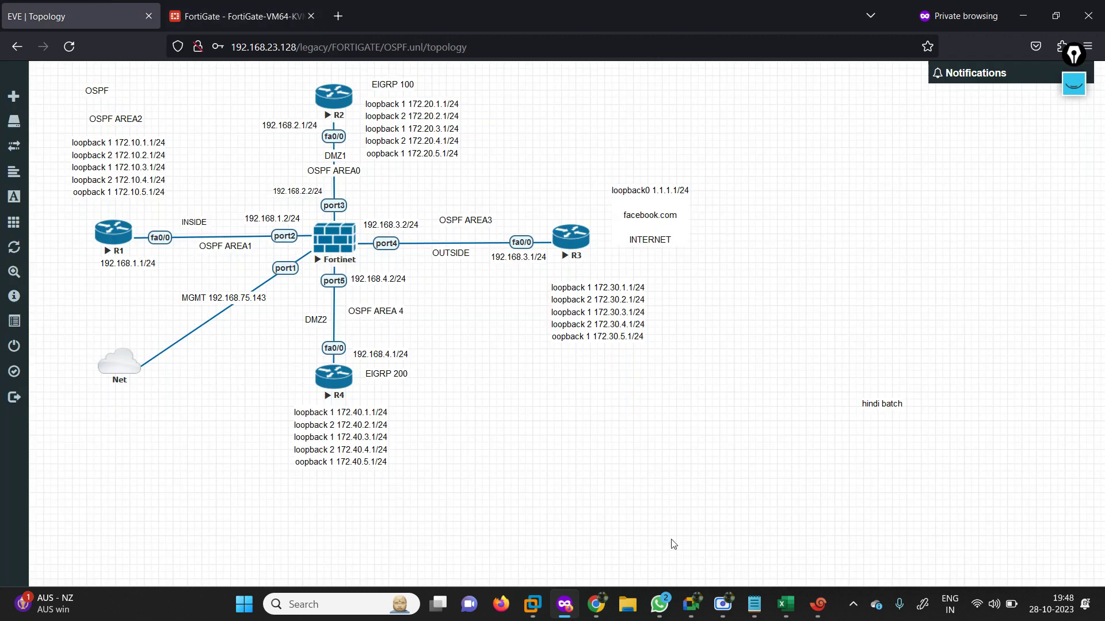
{"action": "left_click", "coordinate": [813, 614]}
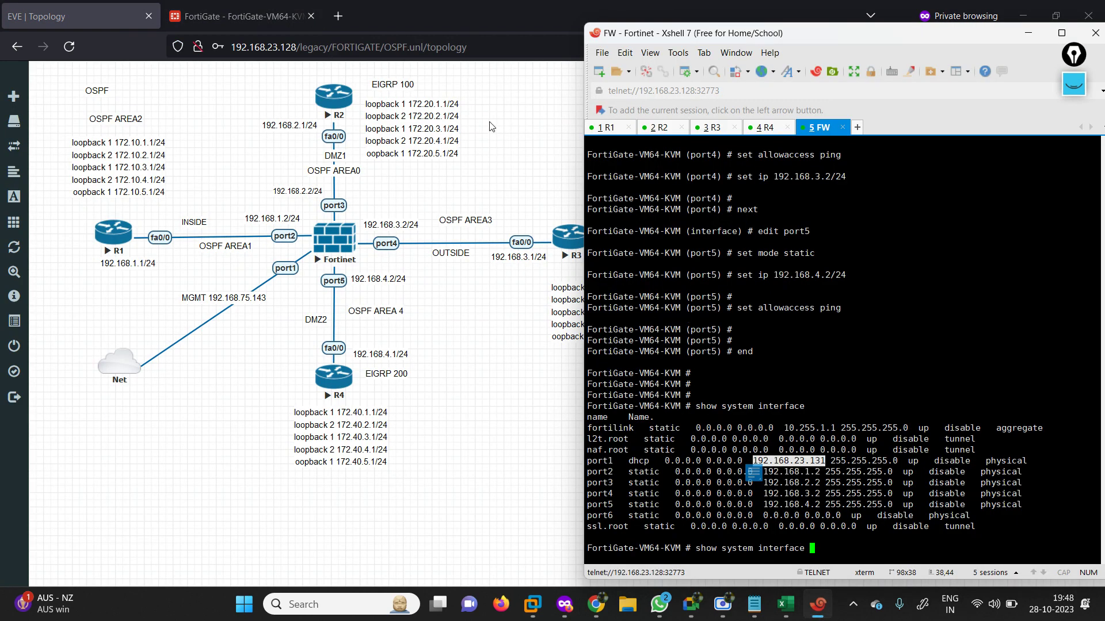
{"action": "left_click", "coordinate": [190, 16]}
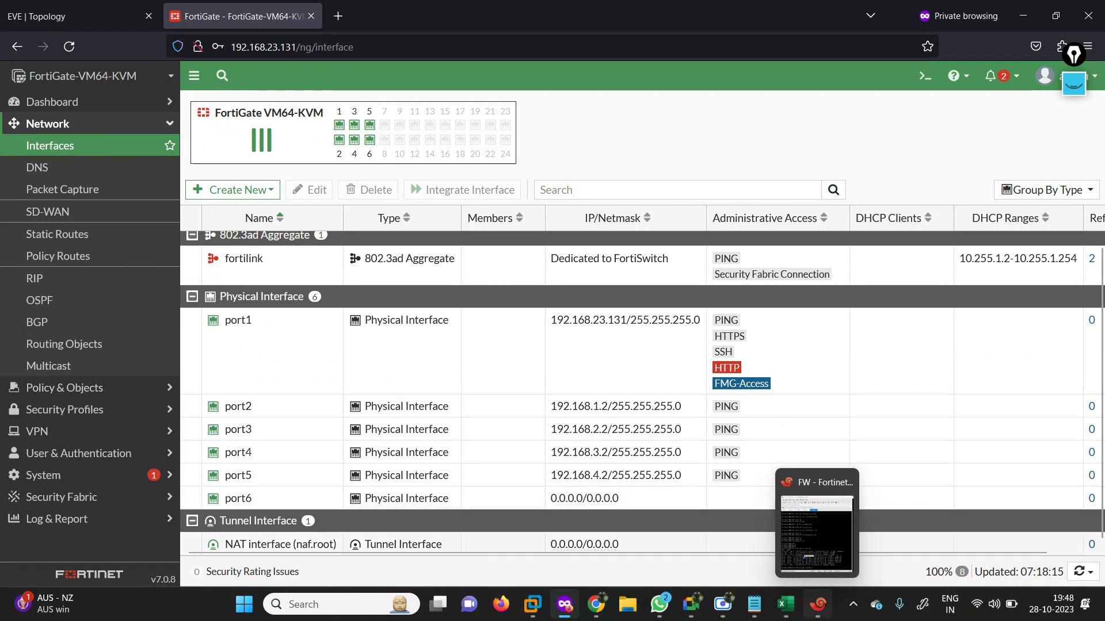
{"action": "left_click", "coordinate": [818, 604]}
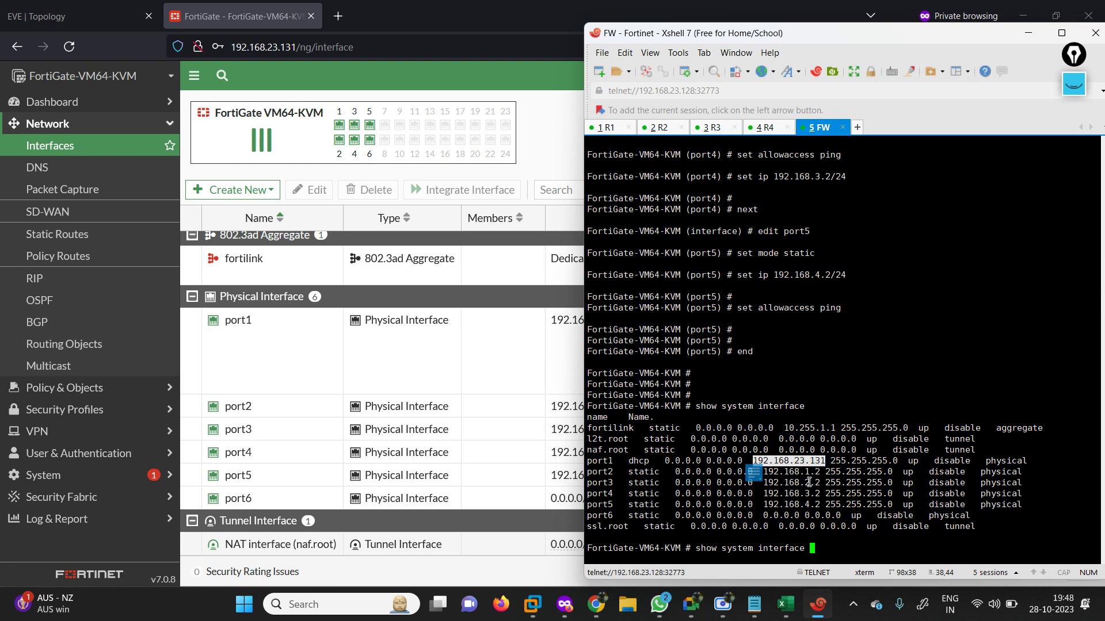
{"action": "left_click", "coordinate": [538, 163]}
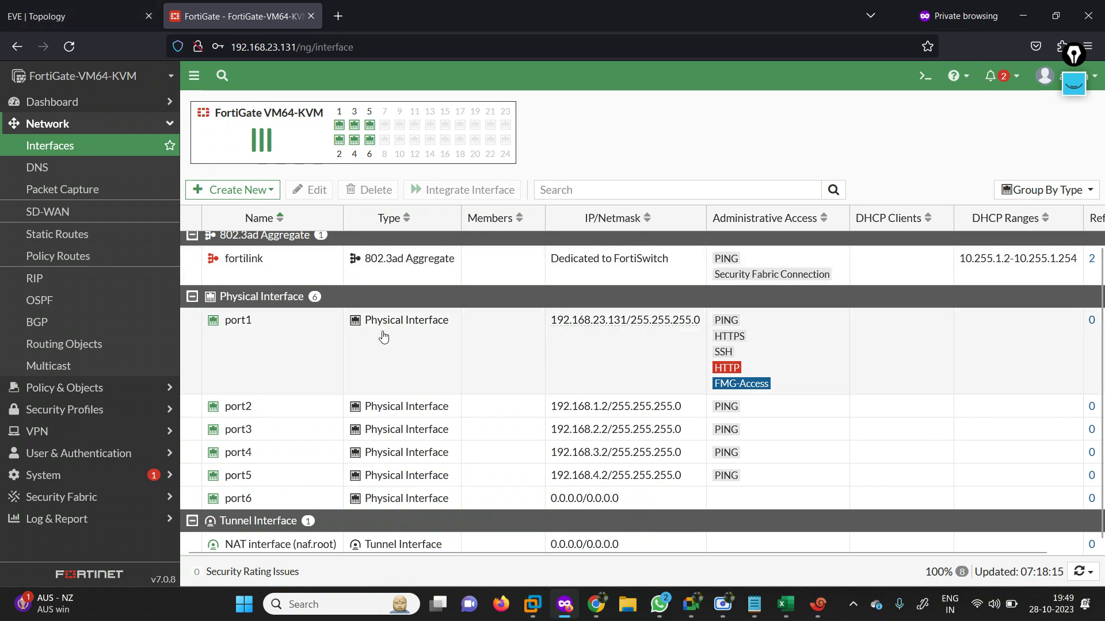
{"action": "left_click", "coordinate": [49, 5]}
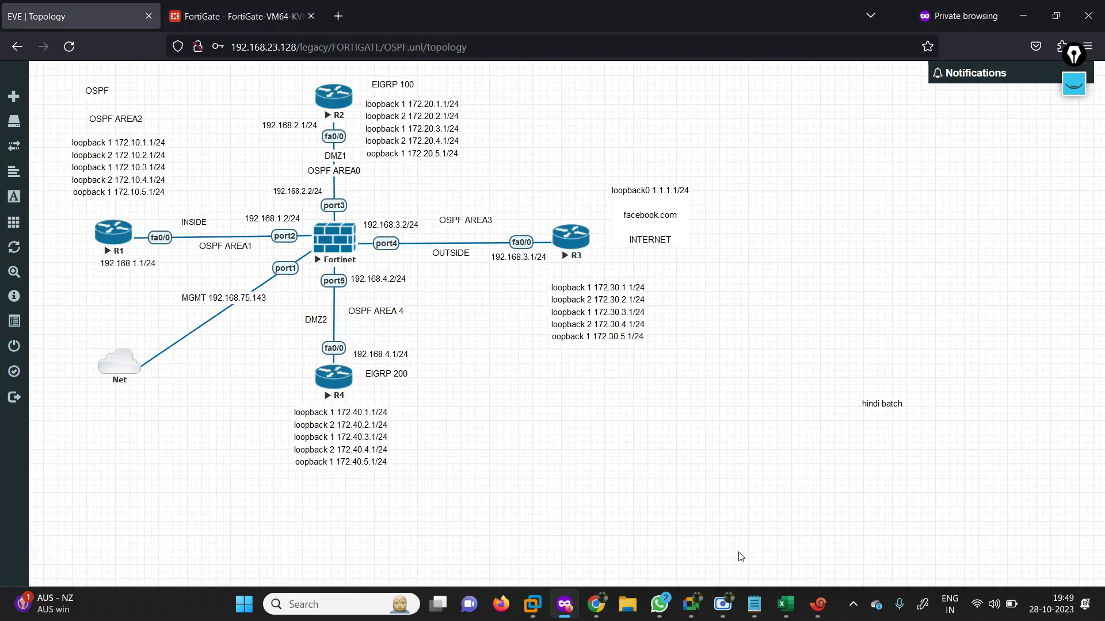
{"action": "left_click", "coordinate": [824, 614]}
Run the routing-table-all command on the FortiGate and mark the connected routes for port2–port5.
{"action": "left_click", "coordinate": [739, 488]}
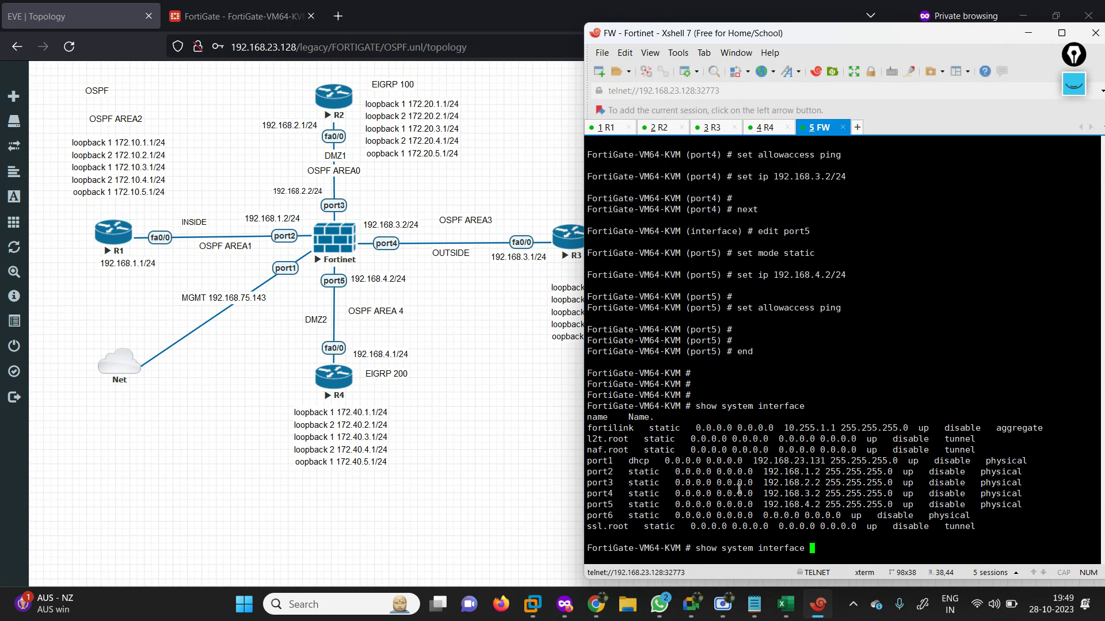
{"action": "key", "text": "BackSpace"}
{"action": "key", "text": "BackSpace"}
{"action": "key", "text": "BackSpace"}
{"action": "key", "text": "BackSpace"}
{"action": "key", "text": "BackSpace"}
{"action": "key", "text": "BackSpace"}
{"action": "key", "text": "BackSpace"}
{"action": "key", "text": "BackSpace"}
{"action": "key", "text": "BackSpace"}
{"action": "key", "text": "BackSpace"}
{"action": "key", "text": "BackSpace"}
{"action": "key", "text": "BackSpace"}
{"action": "key", "text": "BackSpace"}
{"action": "key", "text": "BackSpace"}
{"action": "key", "text": "BackSpace"}
{"action": "key", "text": "BackSpace"}
{"action": "key", "text": "BackSpace"}
{"action": "key", "text": "BackSpace"}
{"action": "key", "text": "BackSpace"}
{"action": "key", "text": "BackSpace"}
{"action": "type", "text": "s"}
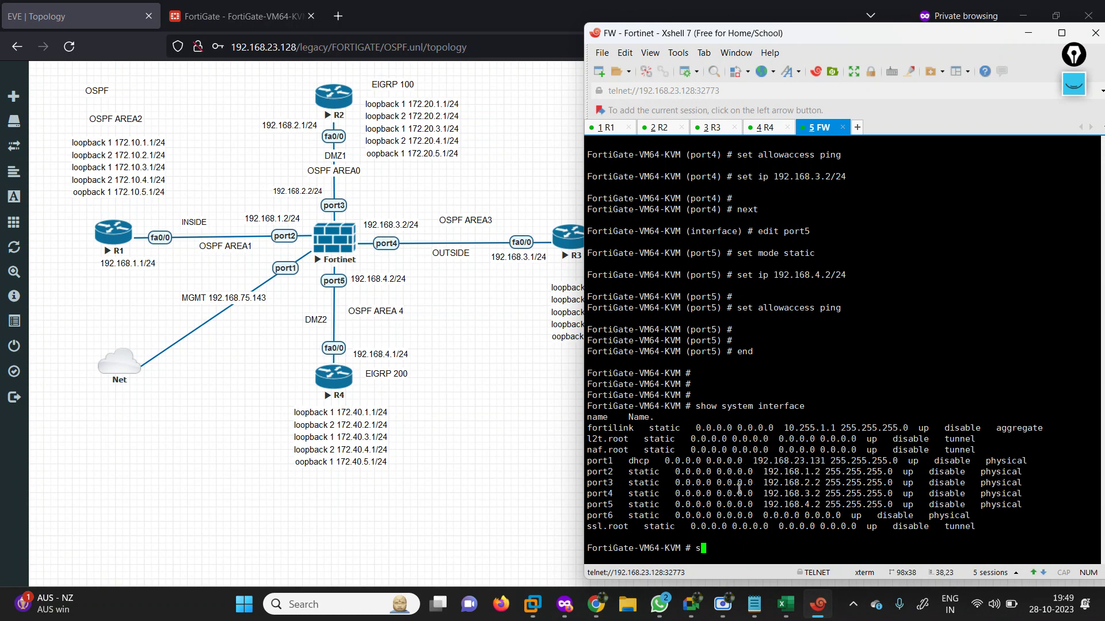
{"action": "key", "text": "BackSpace"}
{"action": "type", "text": "get  router info routing-table all"}
{"action": "key", "text": "Return"}
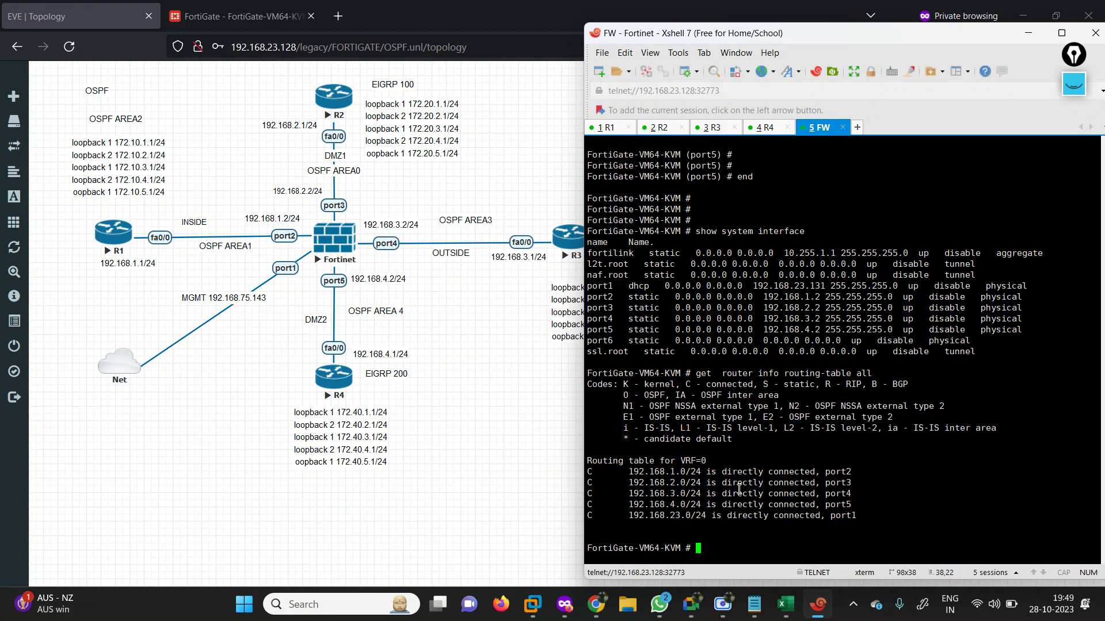
{"action": "left_click_drag", "start_coordinate": [613, 471], "coordinate": [872, 501]}
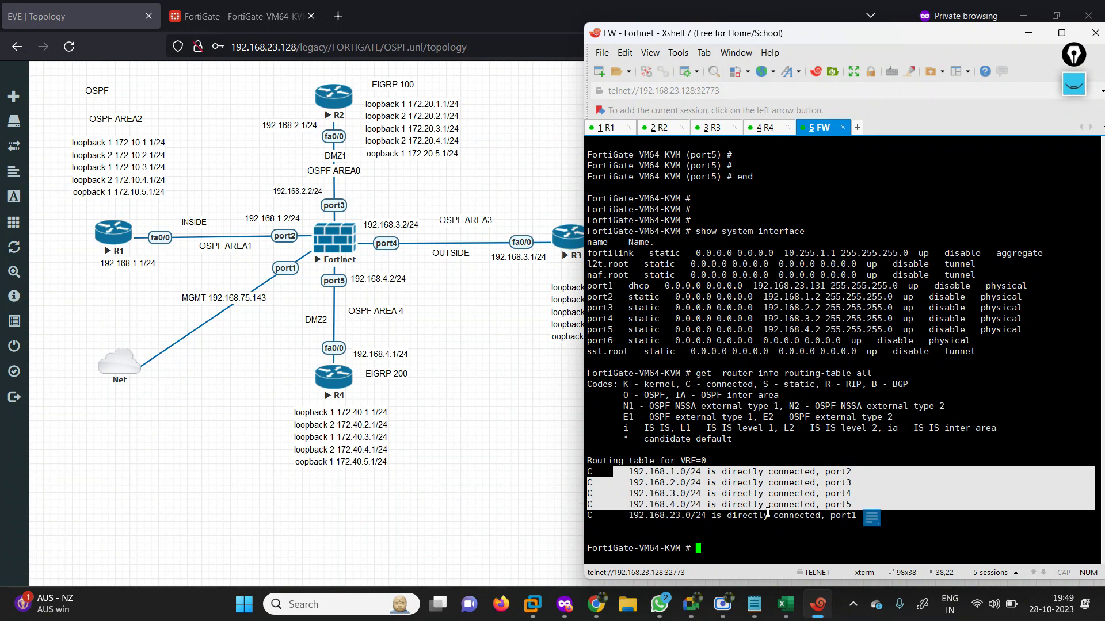
Switch to the R1 session and exit from interface configuration to the global configuration prompt.
{"action": "left_click", "coordinate": [616, 128]}
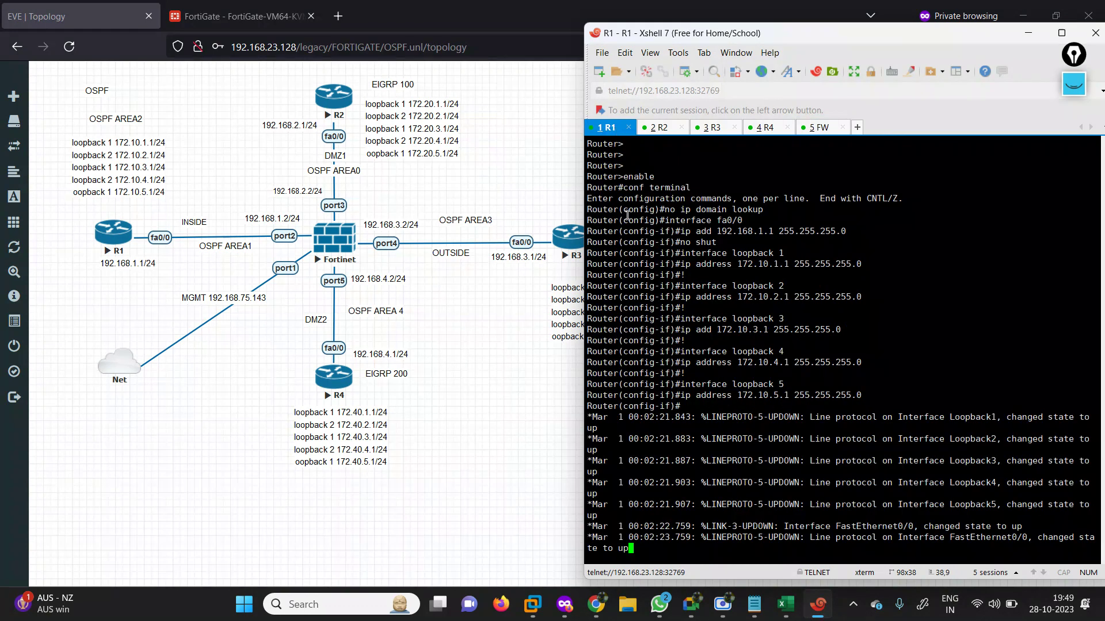
{"action": "key", "text": "Return"}
{"action": "key", "text": "Return"}
{"action": "key", "text": "Return"}
{"action": "key", "text": "Return"}
{"action": "key", "text": "Return"}
{"action": "key", "text": "Return"}
{"action": "key", "text": "Return"}
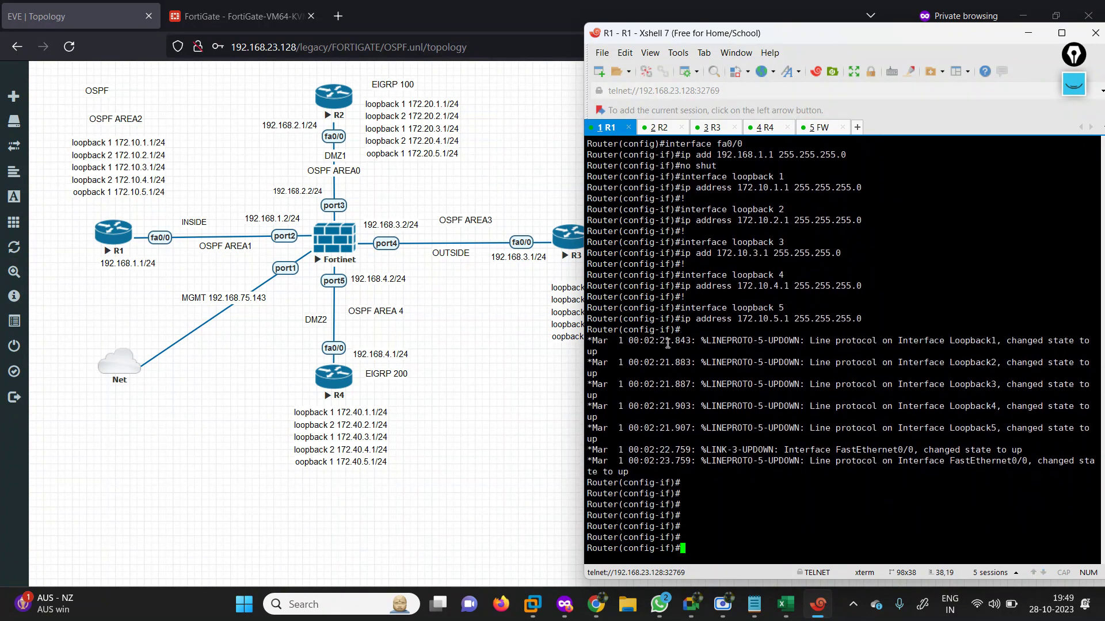
{"action": "key", "text": "Return"}
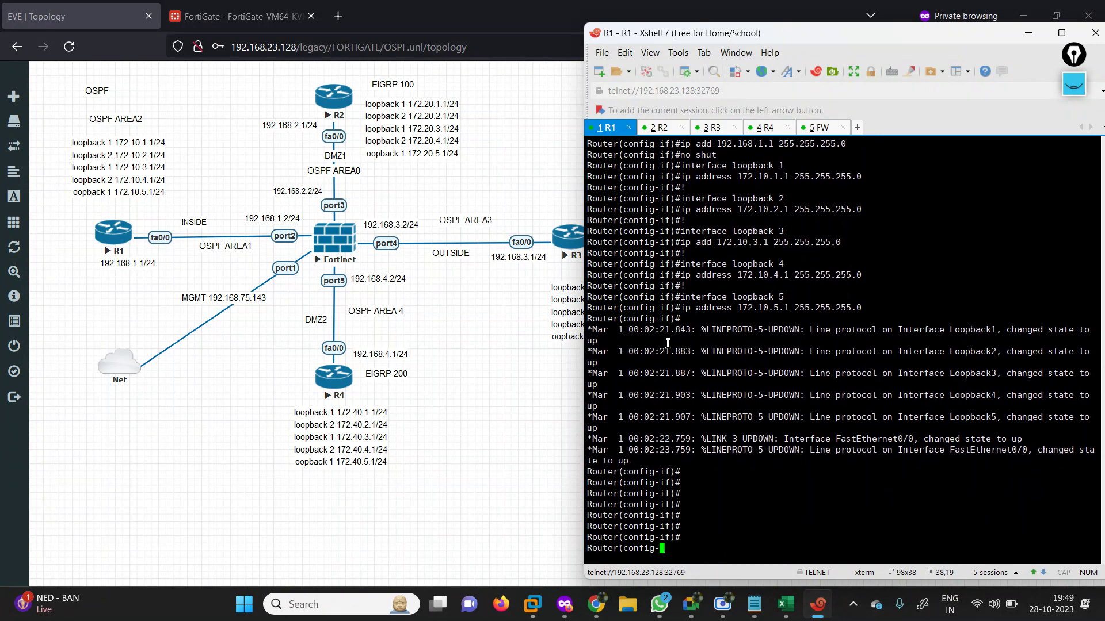
{"action": "key", "text": "Return"}
{"action": "key", "text": "Return"}
{"action": "key", "text": "Return"}
{"action": "key", "text": "Return"}
{"action": "key", "text": "Return"}
{"action": "key", "text": "Return"}
{"action": "key", "text": "Return"}
{"action": "key", "text": "Return"}
{"action": "key", "text": "Return"}
{"action": "key", "text": "Return"}
{"action": "key", "text": "Return"}
{"action": "key", "text": "Return"}
{"action": "key", "text": "Return"}
{"action": "key", "text": "Return"}
{"action": "key", "text": "Return"}
{"action": "key", "text": "Return"}
{"action": "key", "text": "Return"}
{"action": "key", "text": "Return"}
{"action": "key", "text": "Return"}
{"action": "key", "text": "Return"}
{"action": "type", "text": "exit"}
{"action": "key", "text": "Return"}
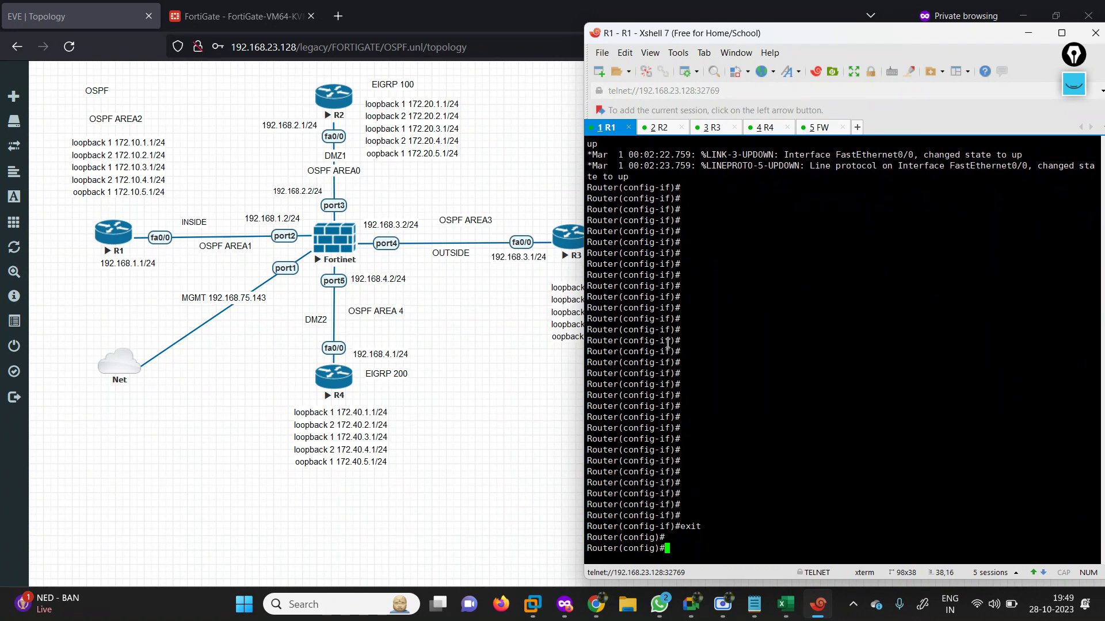
{"action": "key", "text": "Return"}
{"action": "key", "text": "Return"}
{"action": "key", "text": "Return"}
{"action": "key", "text": "Return"}
{"action": "key", "text": "Return"}
{"action": "key", "text": "Return"}
{"action": "key", "text": "Return"}
{"action": "key", "text": "Return"}
{"action": "key", "text": "Return"}
{"action": "key", "text": "Return"}
{"action": "key", "text": "Return"}
{"action": "key", "text": "Return"}
{"action": "key", "text": "Return"}
{"action": "key", "text": "Return"}
{"action": "key", "text": "Return"}
{"action": "key", "text": "Return"}
{"action": "key", "text": "Return"}
{"action": "key", "text": "Return"}
{"action": "key", "text": "Return"}
{"action": "key", "text": "Return"}
{"action": "key", "text": "Return"}
{"action": "key", "text": "Return"}
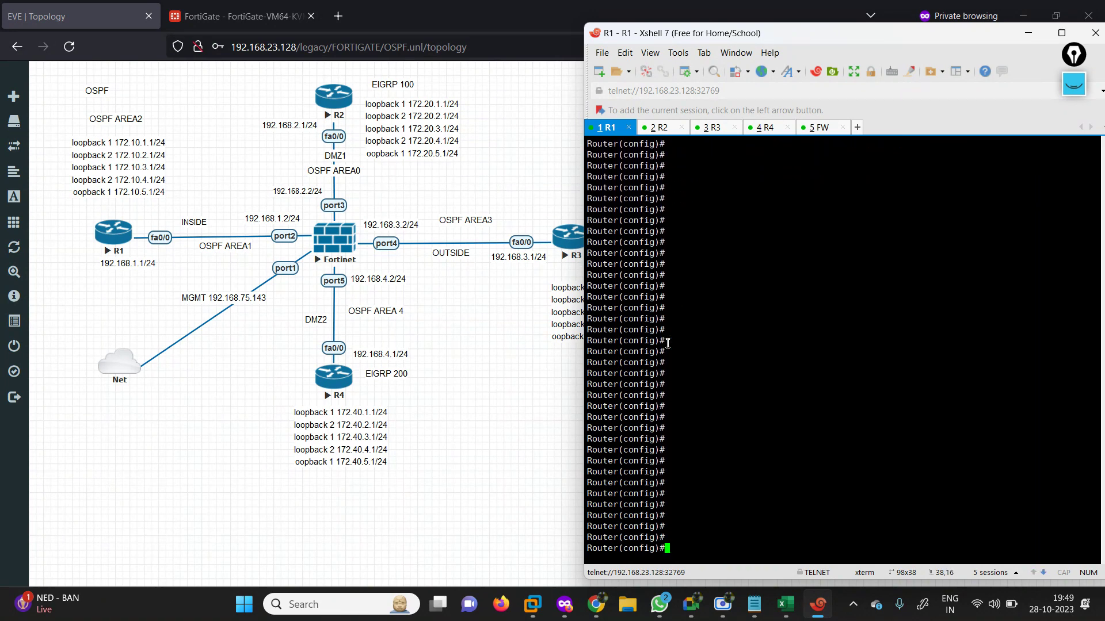
Walk through R1's router ospf 100 process and the fa0/0 area 1 lines in the notes.
{"action": "left_click", "coordinate": [753, 602]}
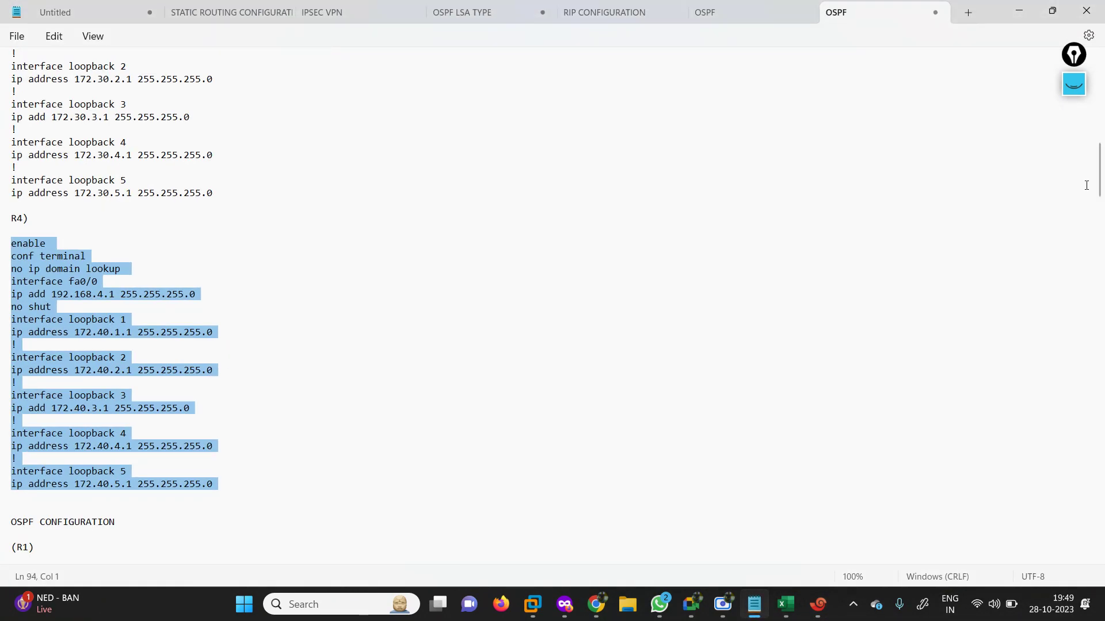
{"action": "left_click", "coordinate": [922, 257]}
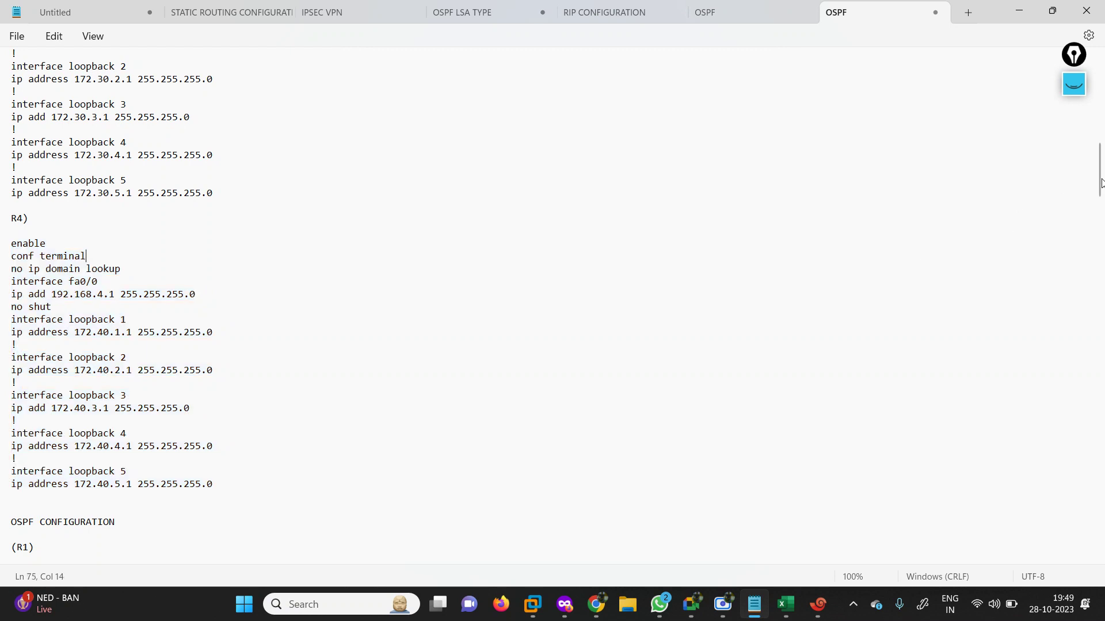
{"action": "left_click_drag", "start_coordinate": [1101, 183], "coordinate": [1100, 230]}
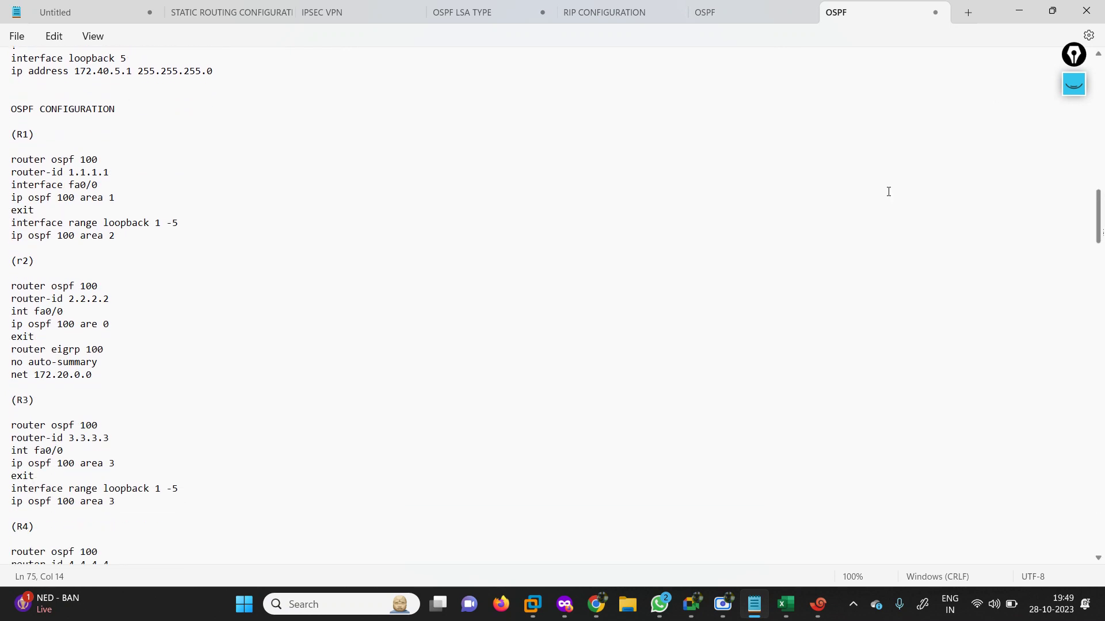
{"action": "left_click_drag", "start_coordinate": [5, 162], "coordinate": [92, 152]}
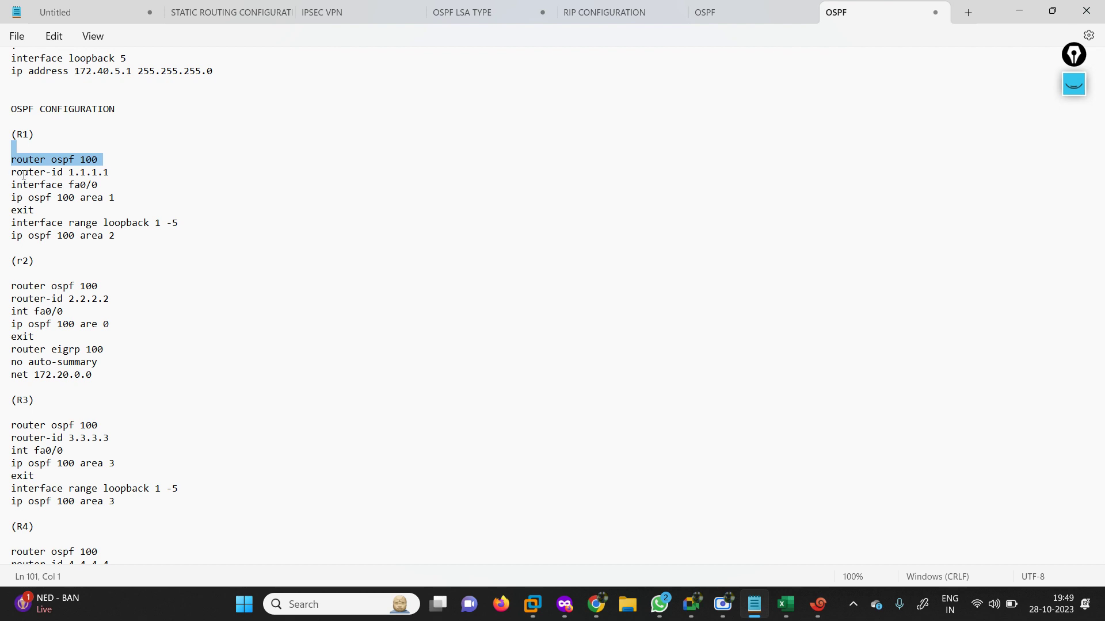
{"action": "left_click", "coordinate": [124, 170]}
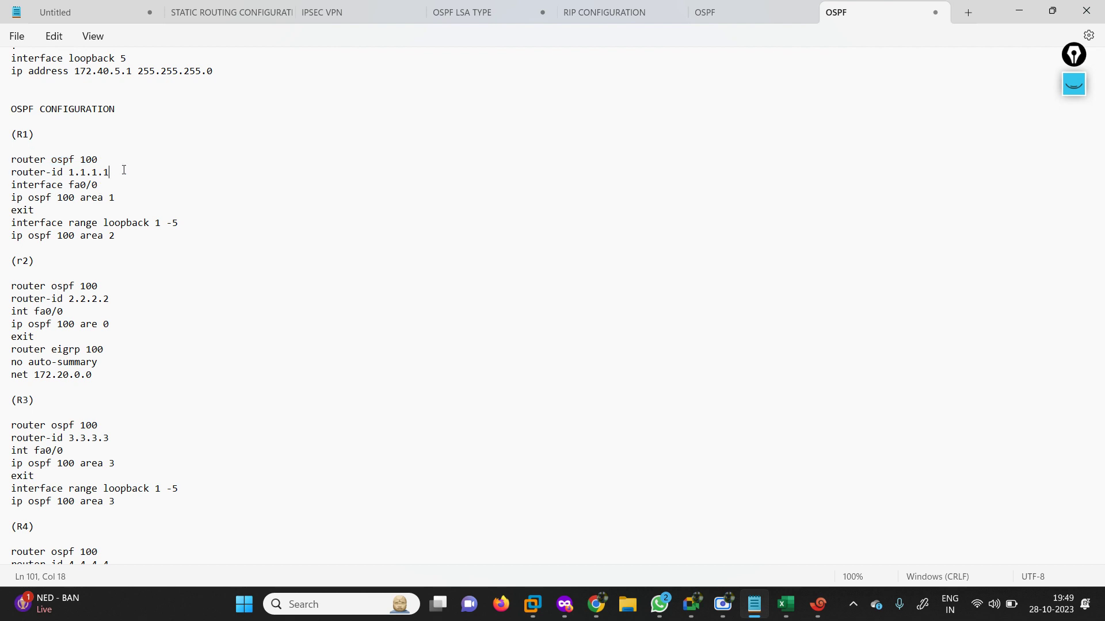
{"action": "left_click_drag", "start_coordinate": [98, 159], "coordinate": [86, 160]}
{"action": "left_click_drag", "start_coordinate": [103, 188], "coordinate": [4, 190]}
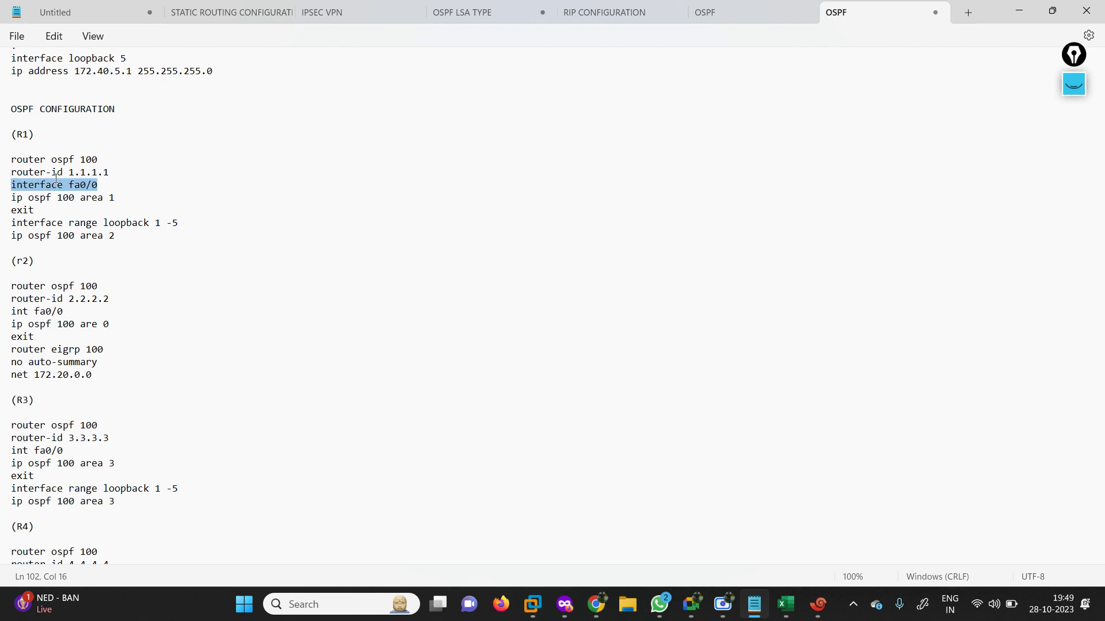
{"action": "left_click_drag", "start_coordinate": [77, 198], "coordinate": [11, 205]}
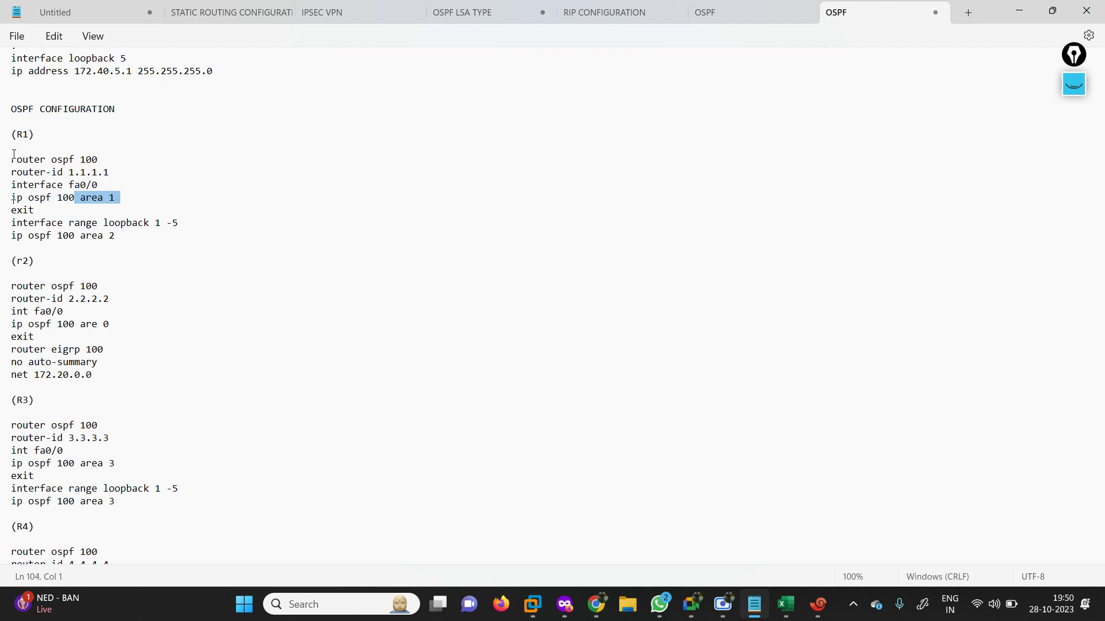
{"action": "left_click_drag", "start_coordinate": [11, 159], "coordinate": [201, 199]}
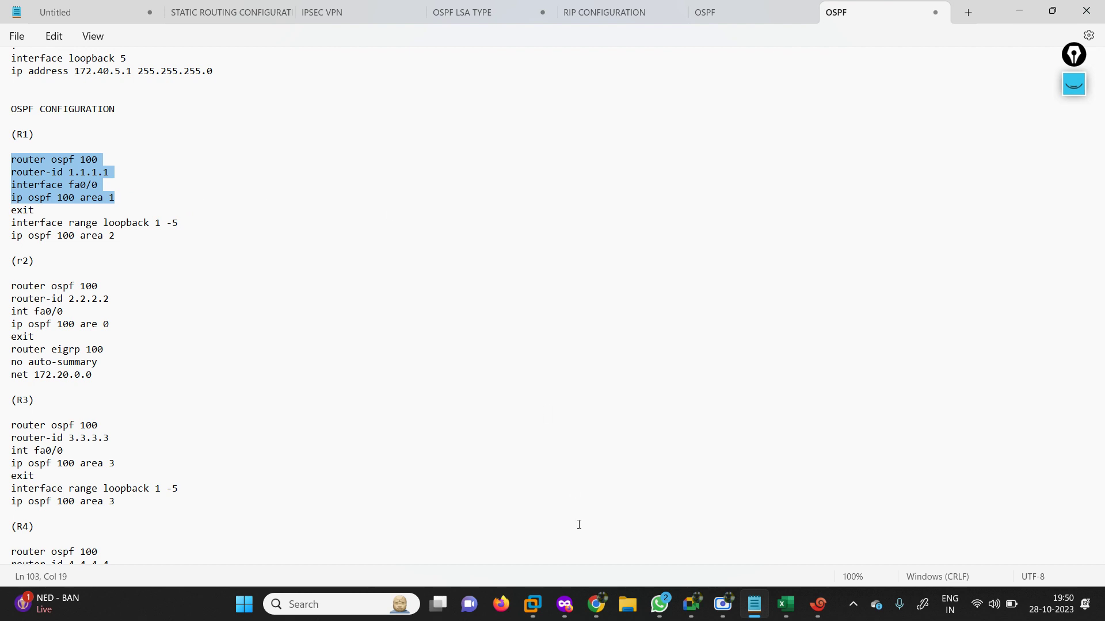
Explain the loopback 1-5 area 2 and fa0/0 ip ospf 100 lines, then select R1's whole block.
{"action": "left_click", "coordinate": [564, 604]}
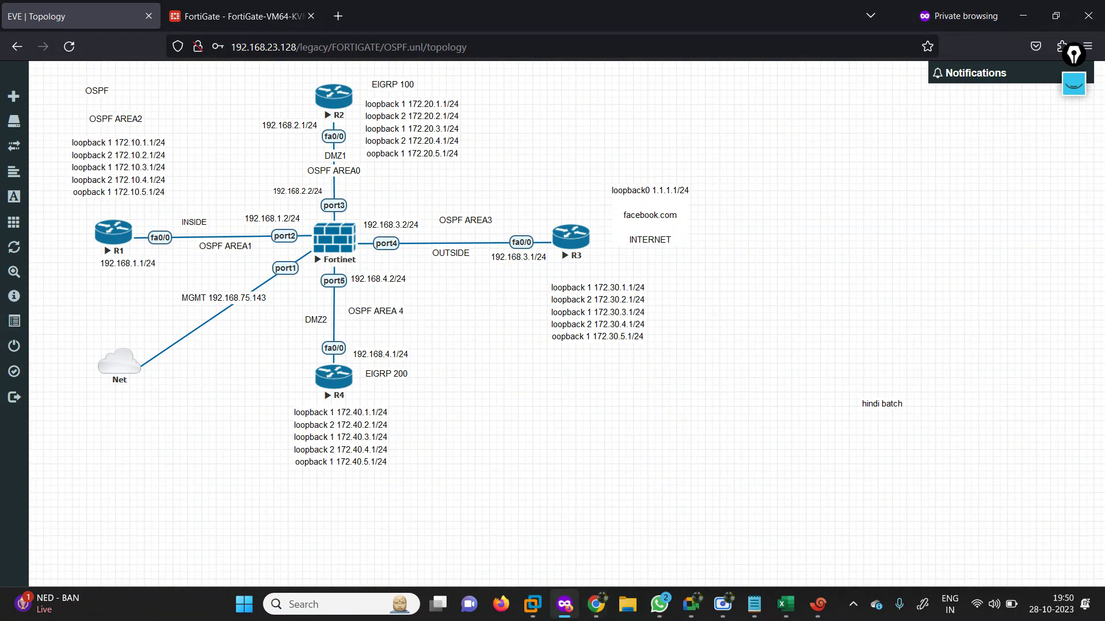
{"action": "left_click", "coordinate": [565, 604]}
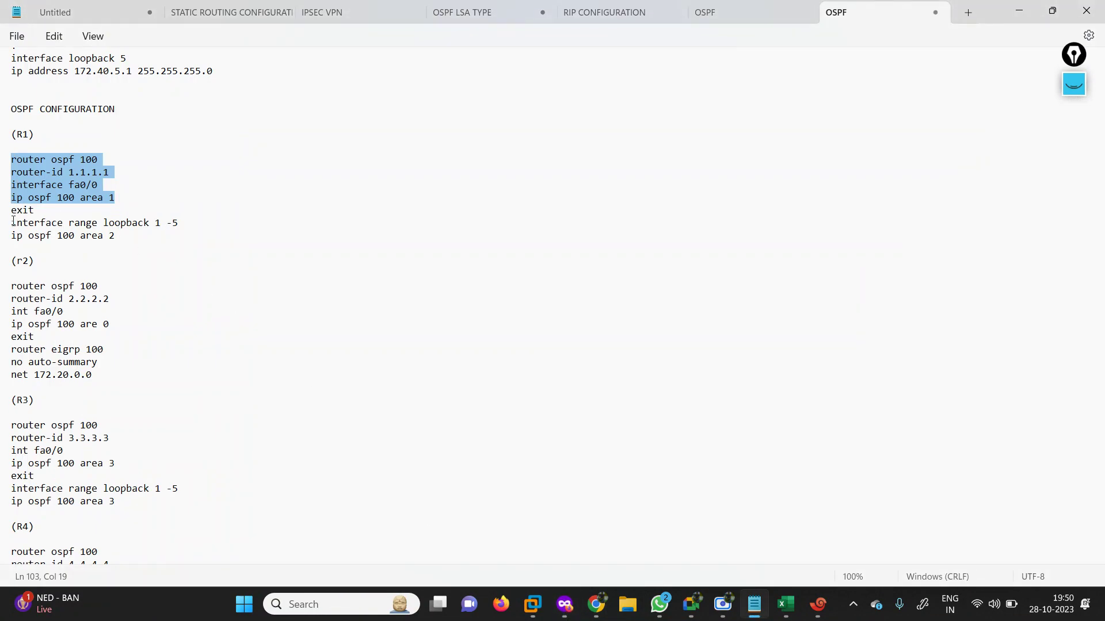
{"action": "left_click_drag", "start_coordinate": [13, 221], "coordinate": [190, 226]}
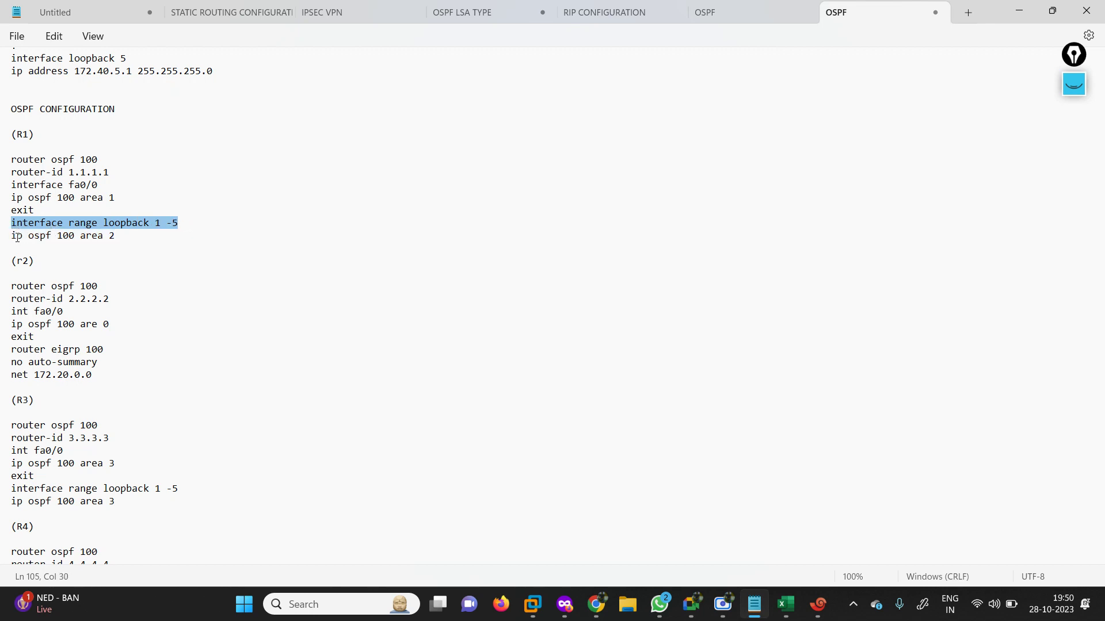
{"action": "left_click_drag", "start_coordinate": [17, 235], "coordinate": [81, 236]}
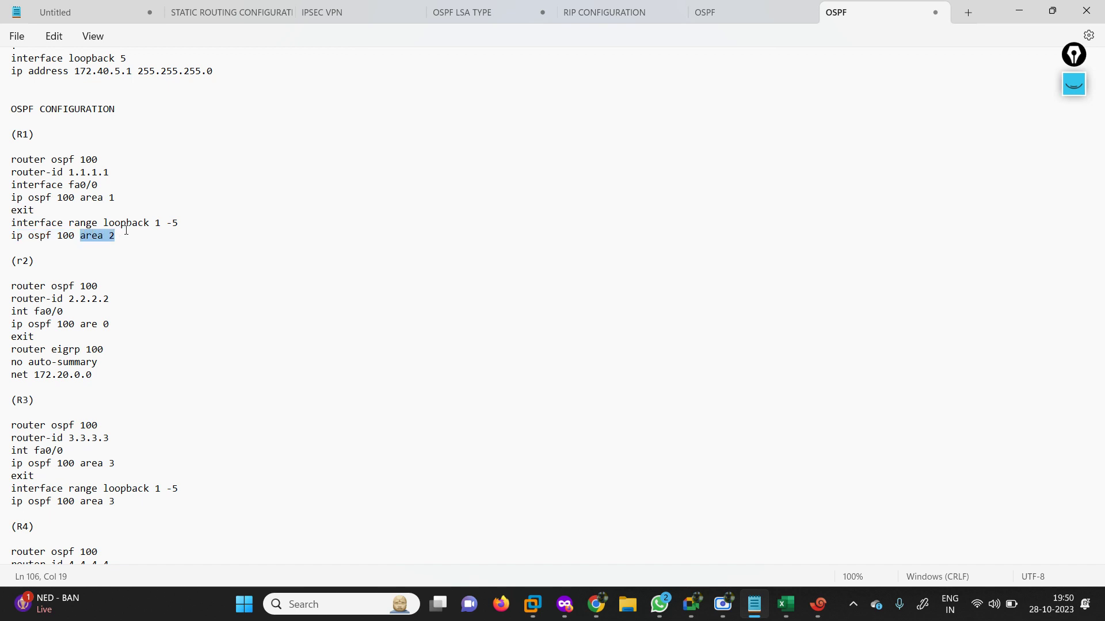
{"action": "triple_click", "coordinate": [13, 185]}
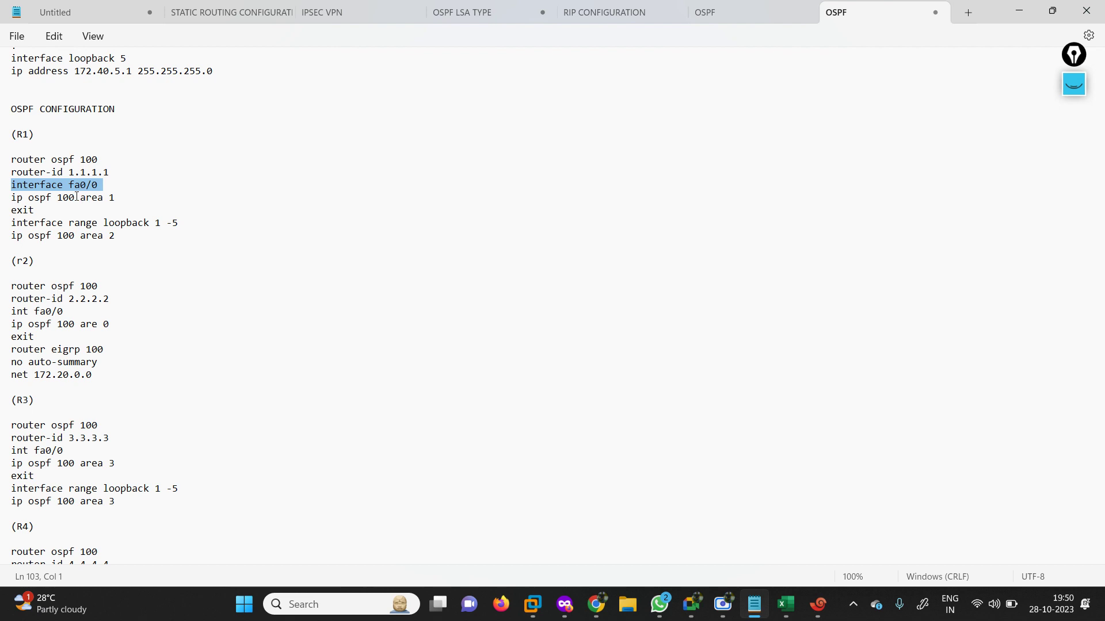
{"action": "left_click_drag", "start_coordinate": [77, 197], "coordinate": [16, 198]}
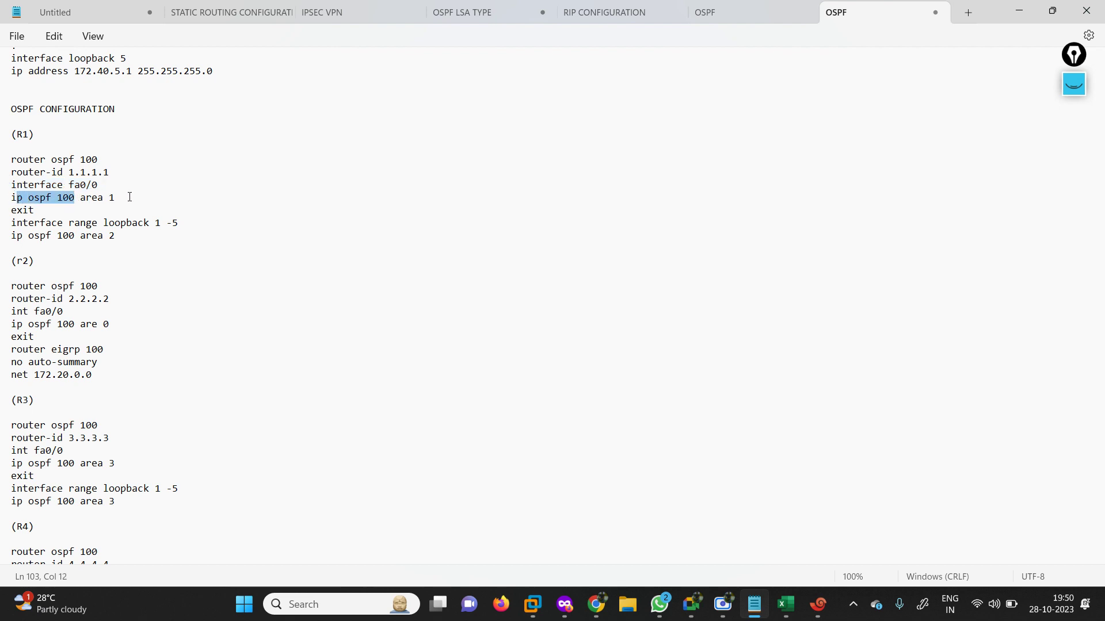
{"action": "left_click_drag", "start_coordinate": [115, 198], "coordinate": [76, 199]}
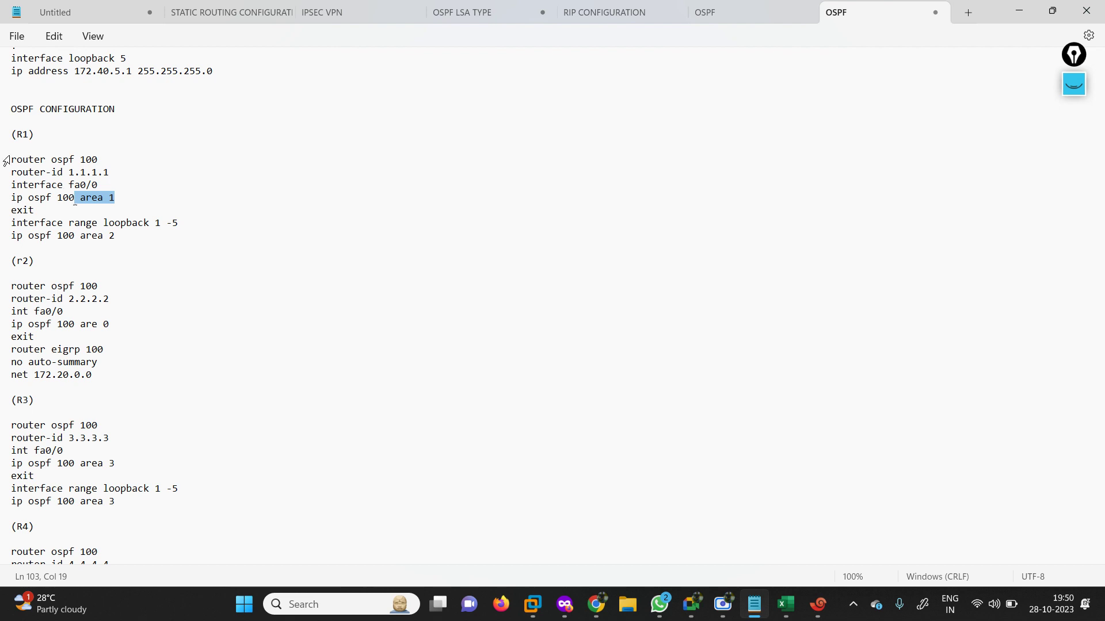
{"action": "left_click_drag", "start_coordinate": [8, 159], "coordinate": [154, 238]}
{"action": "key", "text": "super+c"}
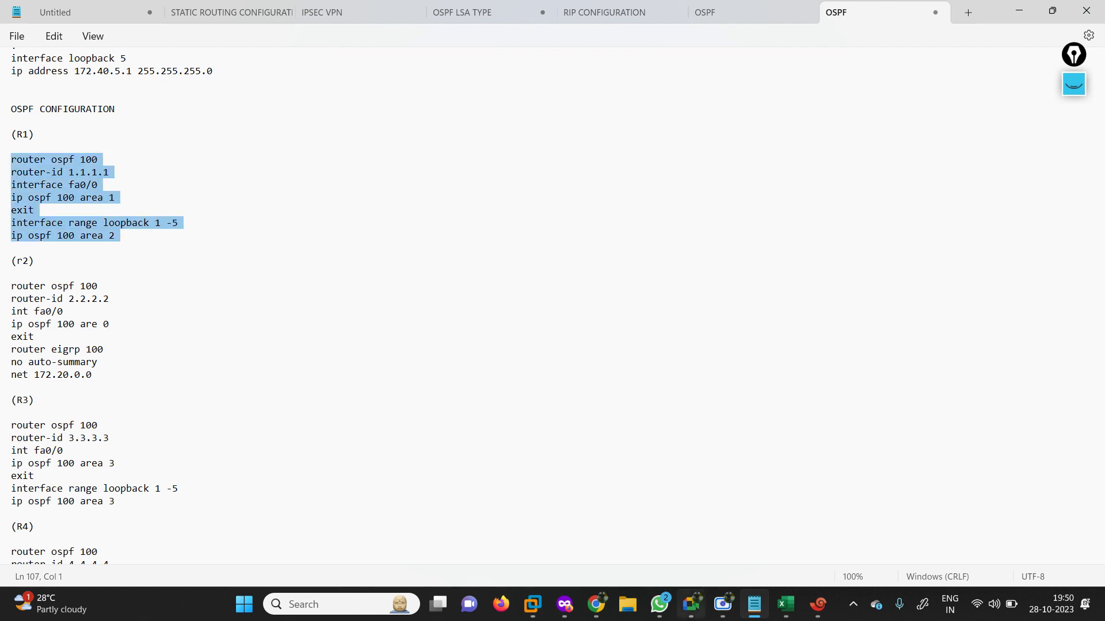
Paste R1's OSPF block into the R1 console in Xshell.
{"action": "left_click", "coordinate": [812, 604]}
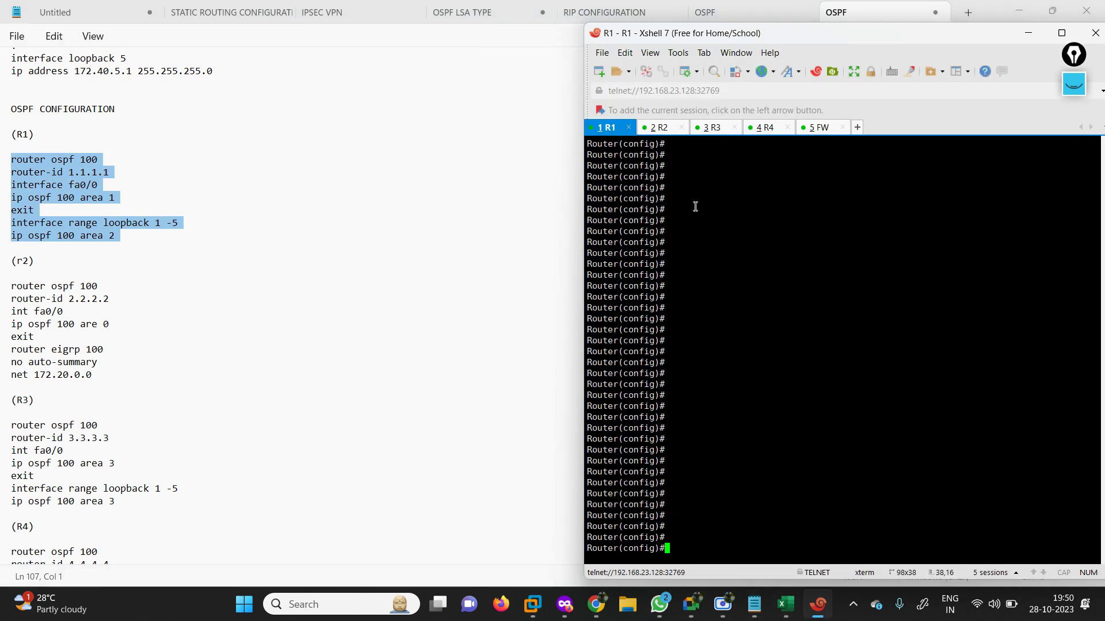
{"action": "right_click", "coordinate": [700, 380]}
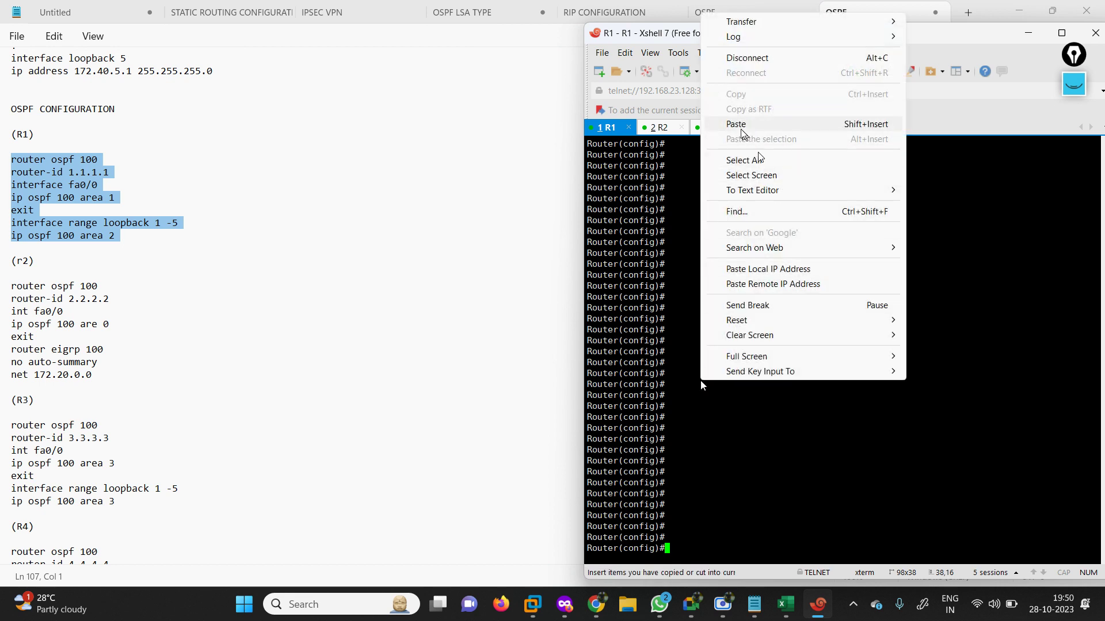
{"action": "left_click", "coordinate": [740, 125]}
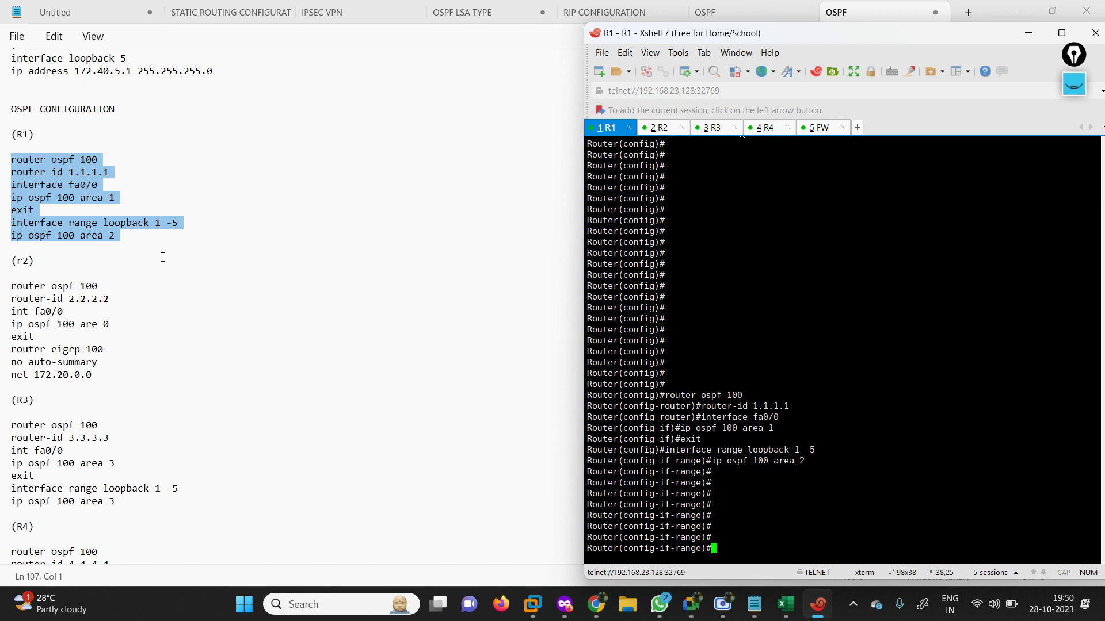
{"action": "left_click_drag", "start_coordinate": [4, 287], "coordinate": [114, 287]}
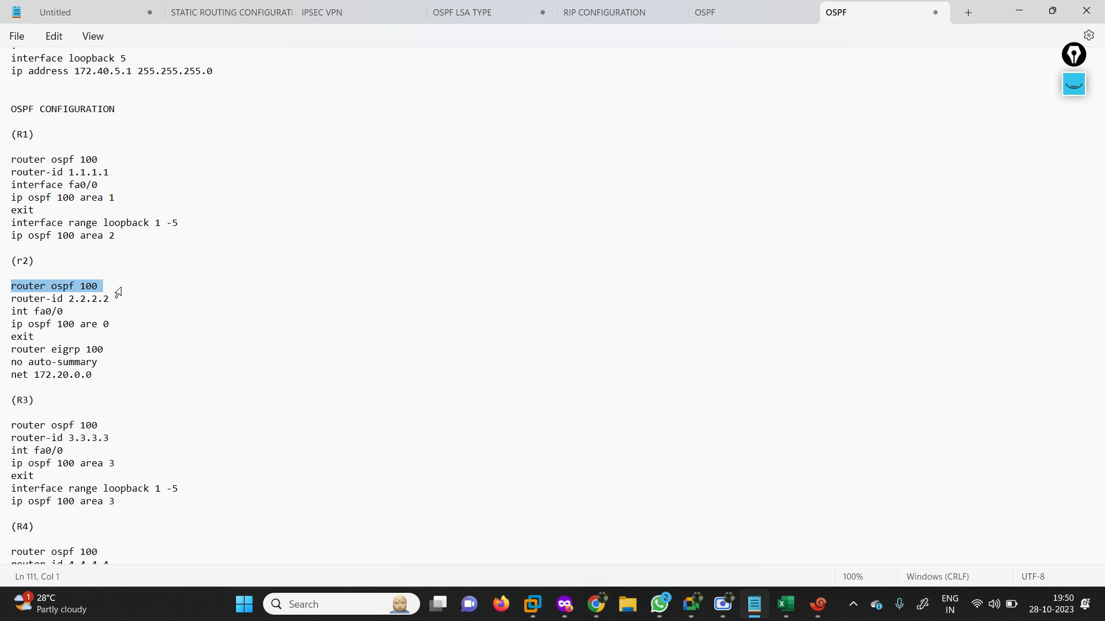
Walk through R2's OSPF lines (router-id 2.2.2.2, fa0/0 area 0) and its EIGRP 100 lines.
{"action": "left_click_drag", "start_coordinate": [118, 292], "coordinate": [122, 298]}
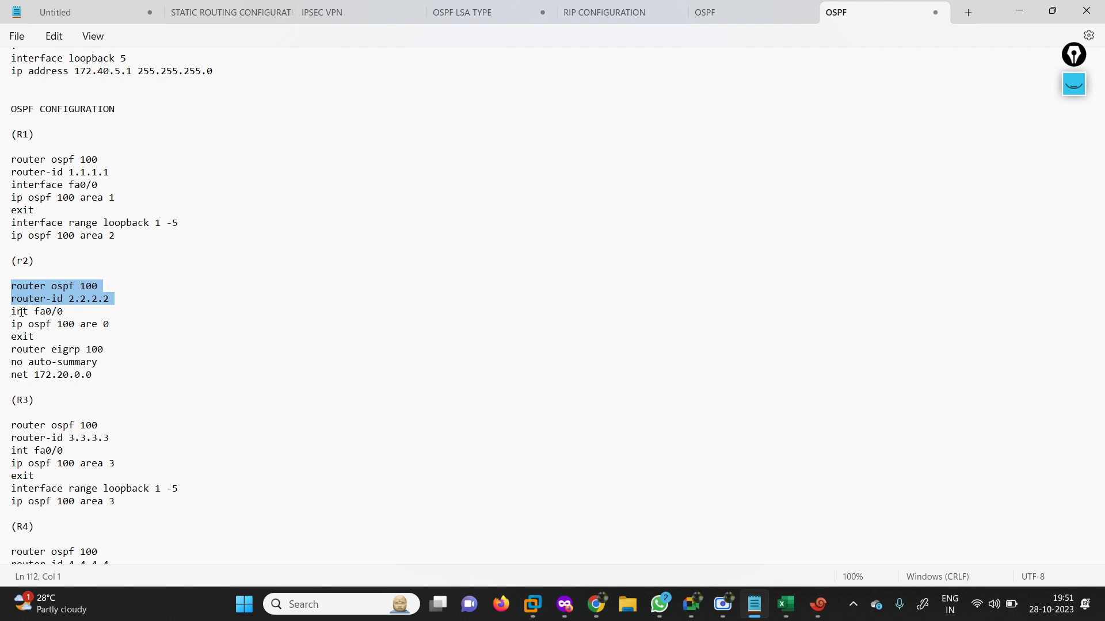
{"action": "triple_click", "coordinate": [4, 317]}
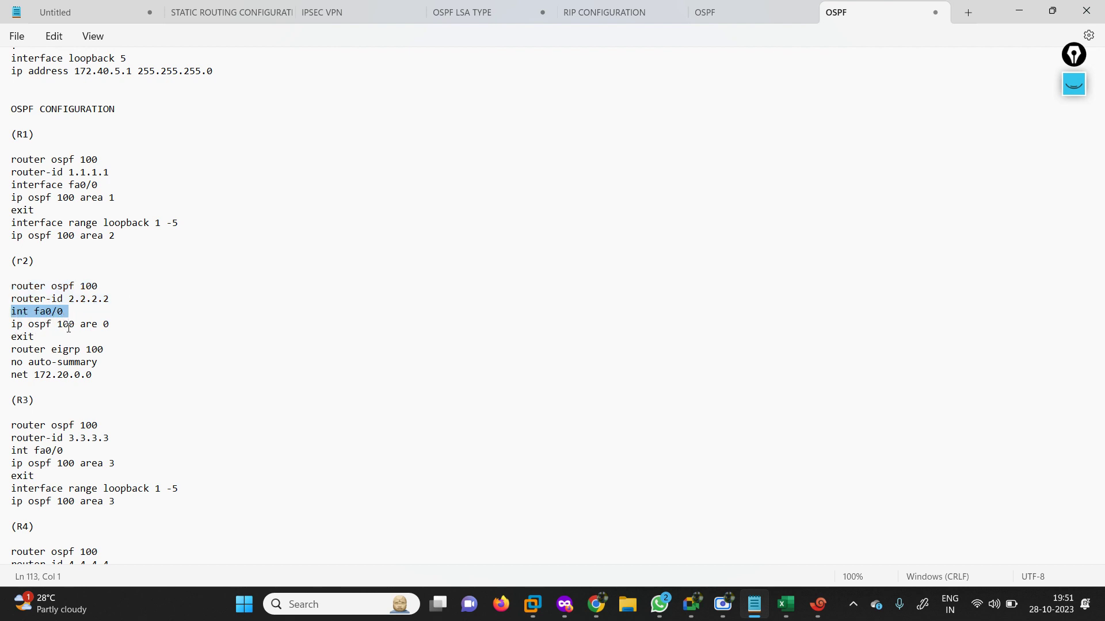
{"action": "left_click_drag", "start_coordinate": [74, 326], "coordinate": [1, 329]}
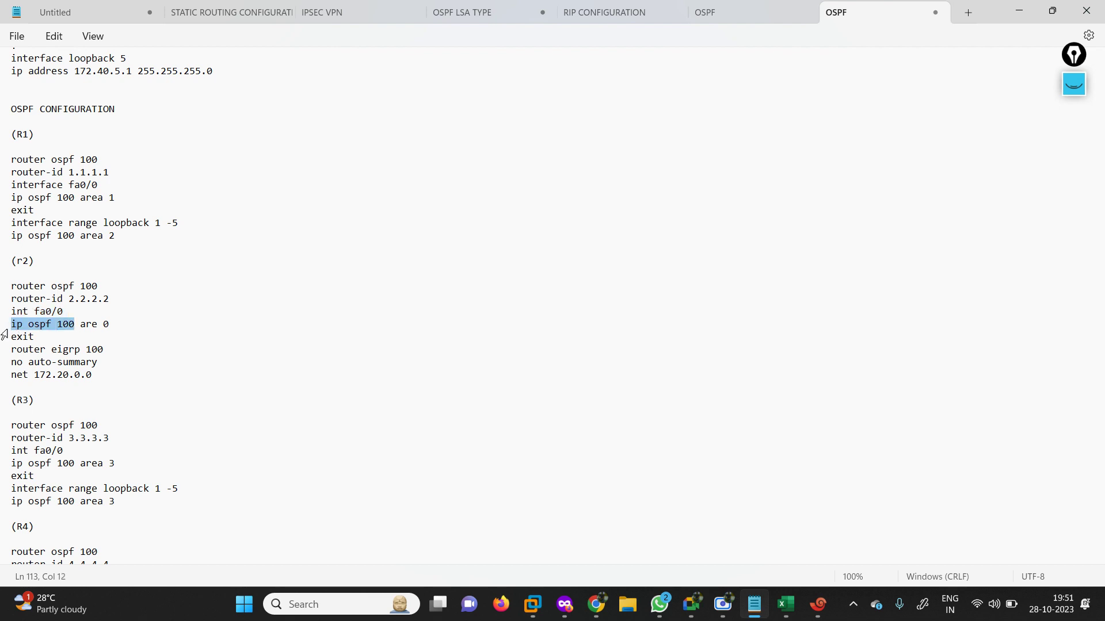
{"action": "left_click_drag", "start_coordinate": [75, 325], "coordinate": [120, 325]}
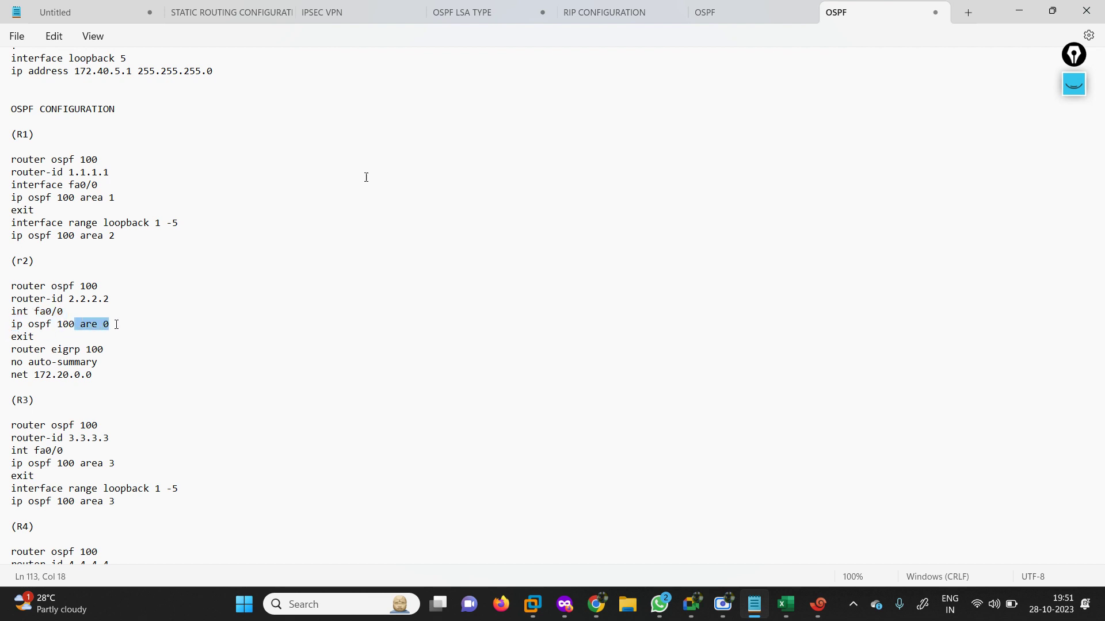
{"action": "triple_click", "coordinate": [6, 353]}
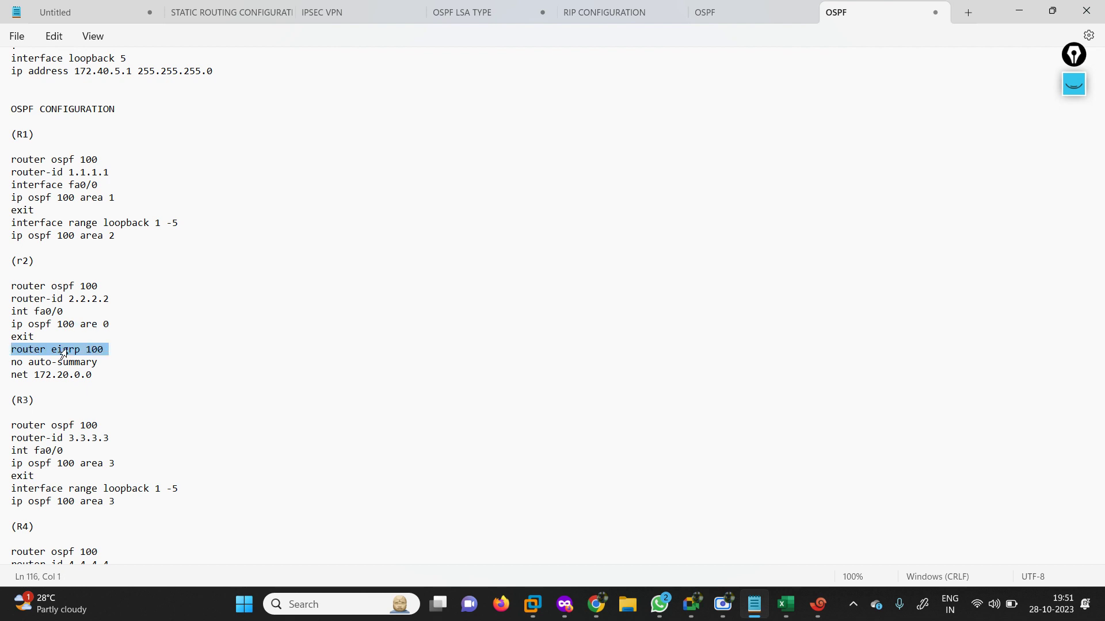
{"action": "triple_click", "coordinate": [3, 365]}
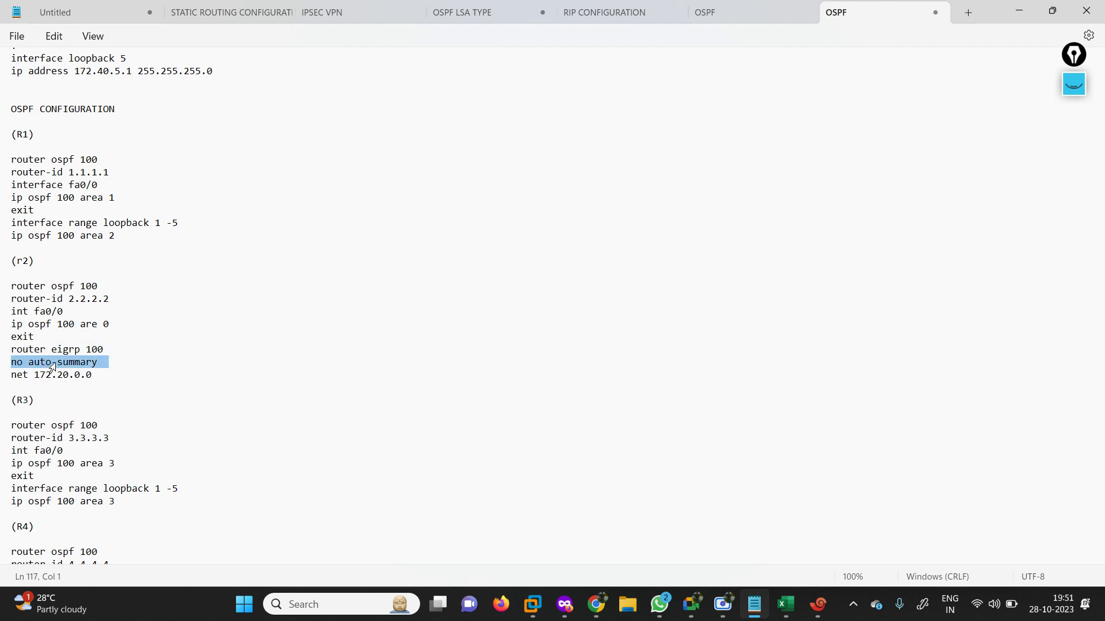
{"action": "triple_click", "coordinate": [6, 378]}
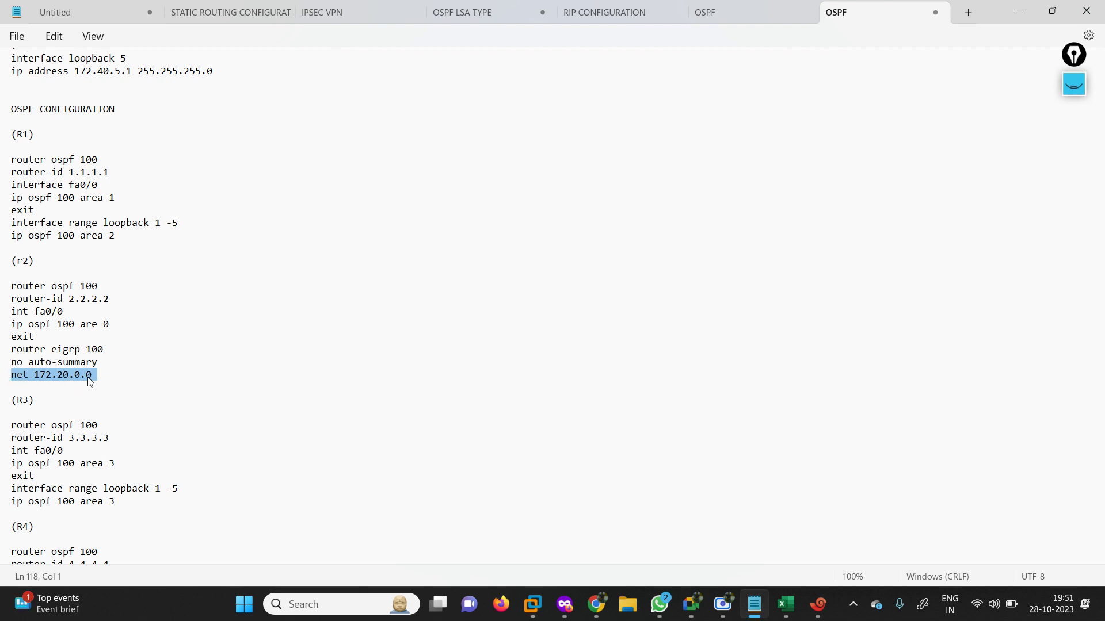
Relate R1's loopback range to R2's EIGRP network 172.20.0.0, then select R2's whole block.
{"action": "left_click", "coordinate": [105, 377]}
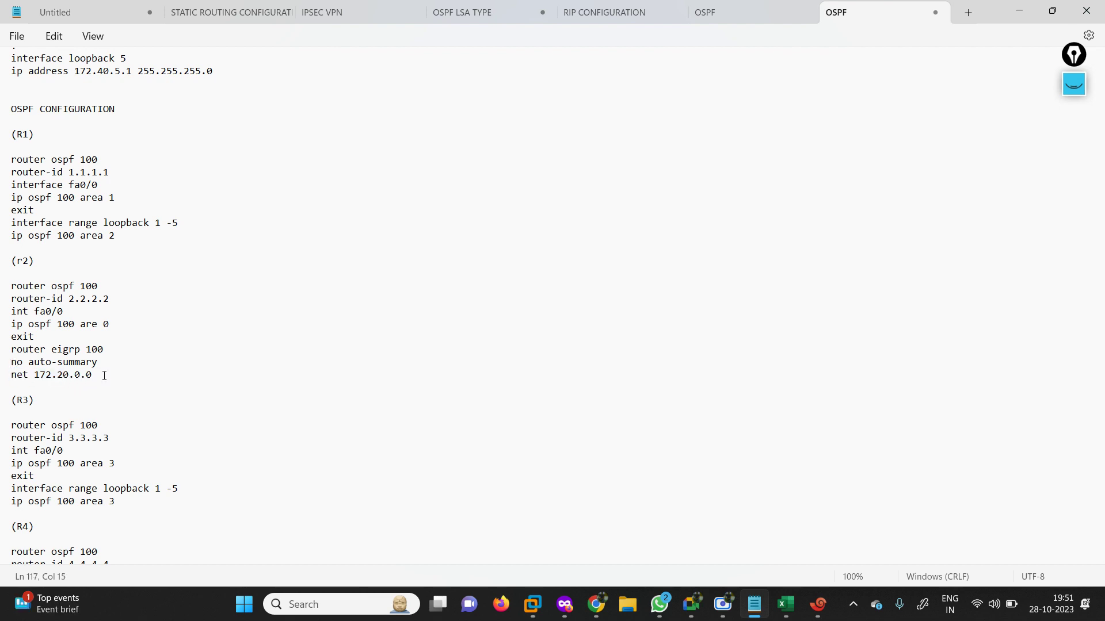
{"action": "left_click_drag", "start_coordinate": [104, 377], "coordinate": [1, 289]}
{"action": "left_click", "coordinate": [46, 223]}
{"action": "triple_click", "coordinate": [5, 228]}
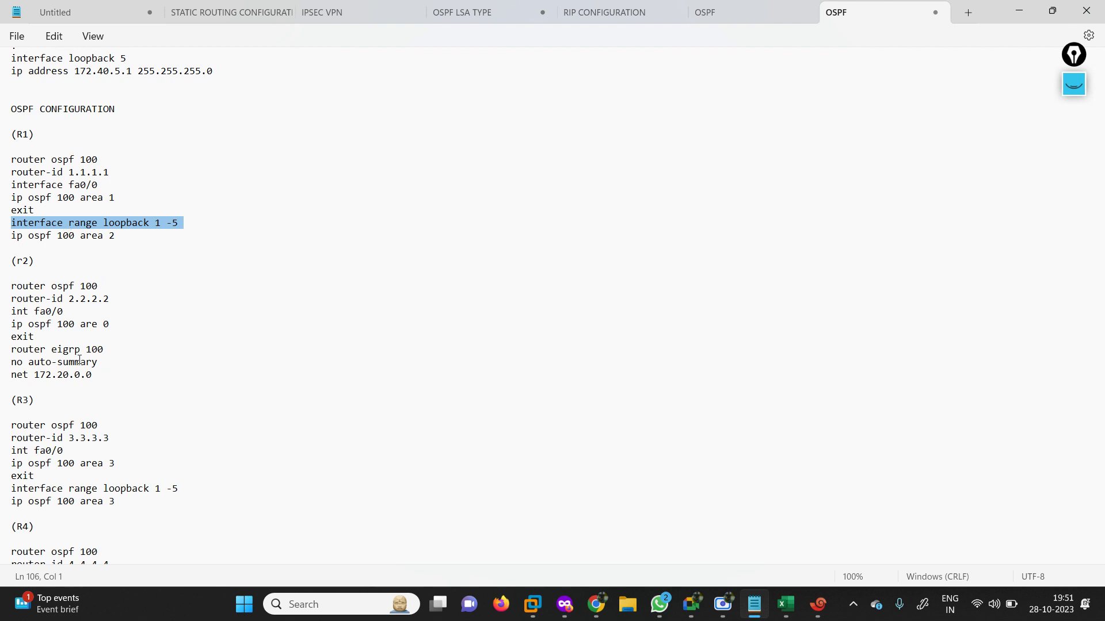
{"action": "left_click_drag", "start_coordinate": [98, 361], "coordinate": [5, 364]}
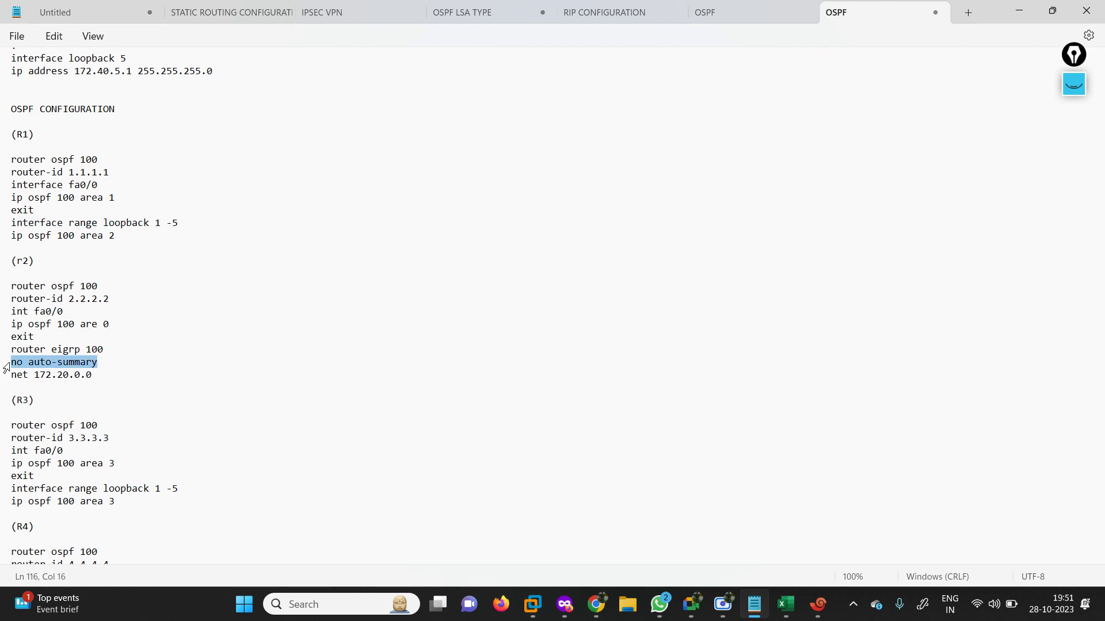
{"action": "left_click_drag", "start_coordinate": [99, 375], "coordinate": [14, 385]}
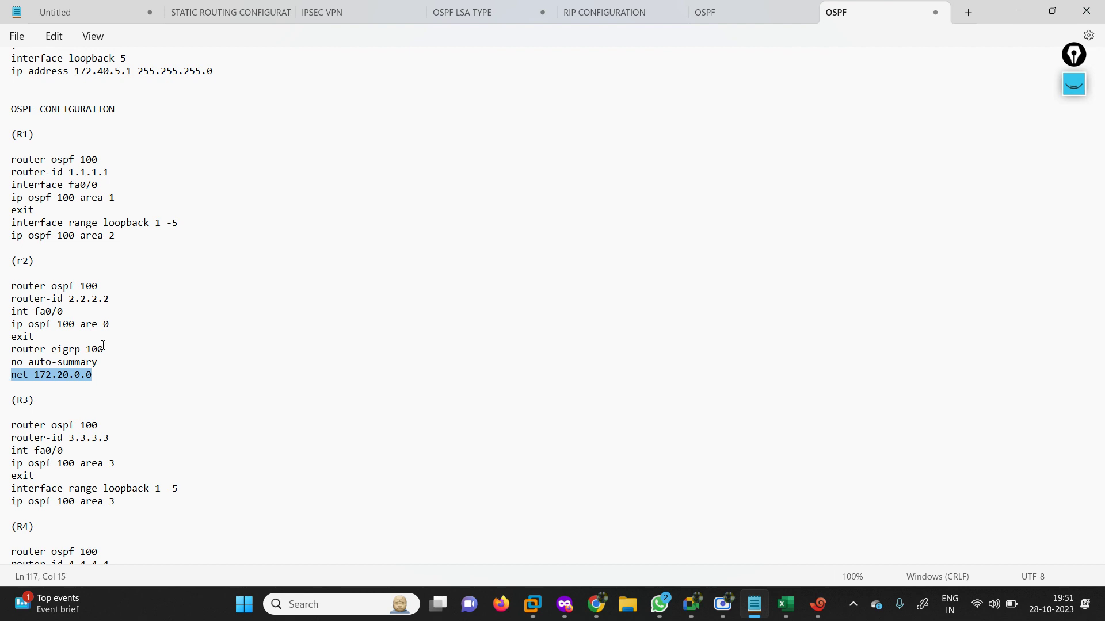
{"action": "left_click_drag", "start_coordinate": [53, 224], "coordinate": [182, 226]}
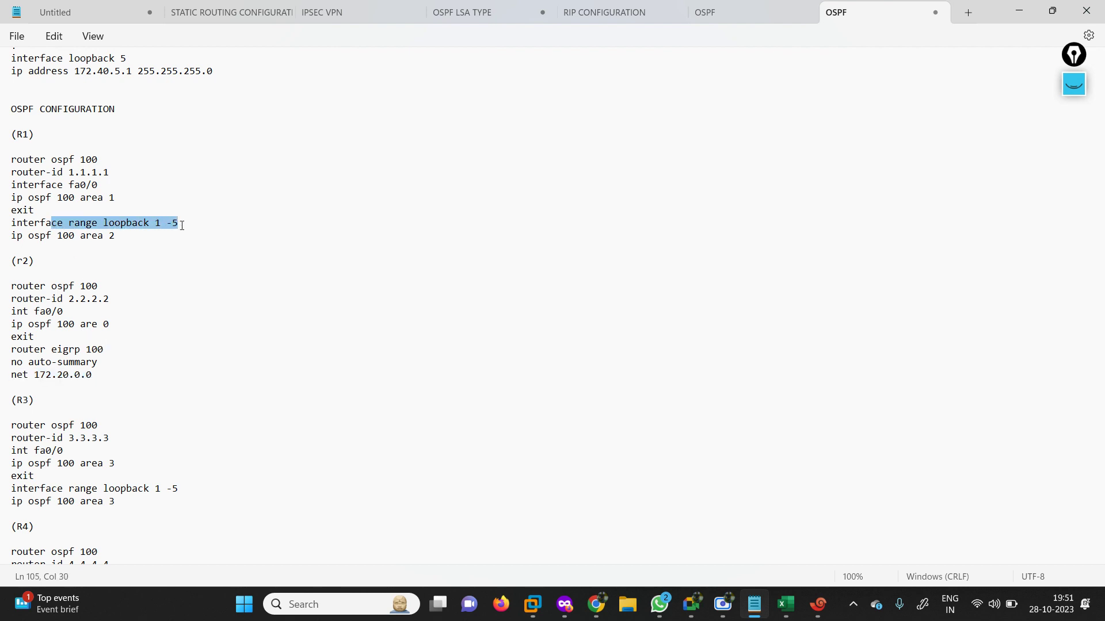
{"action": "left_click", "coordinate": [4, 378]}
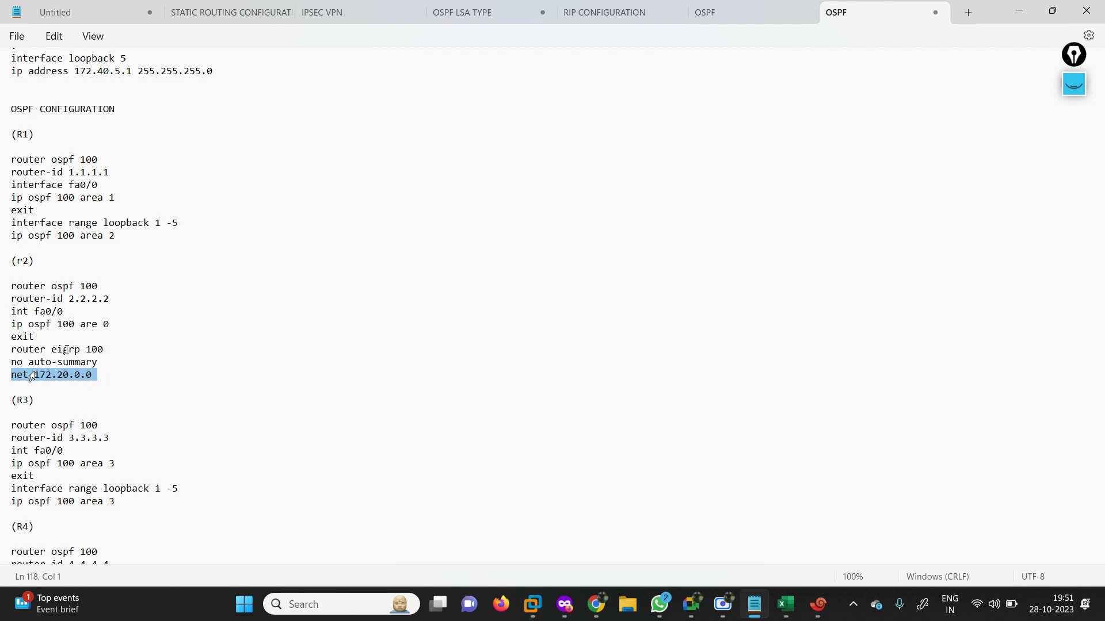
{"action": "left_click_drag", "start_coordinate": [103, 382], "coordinate": [1, 291]}
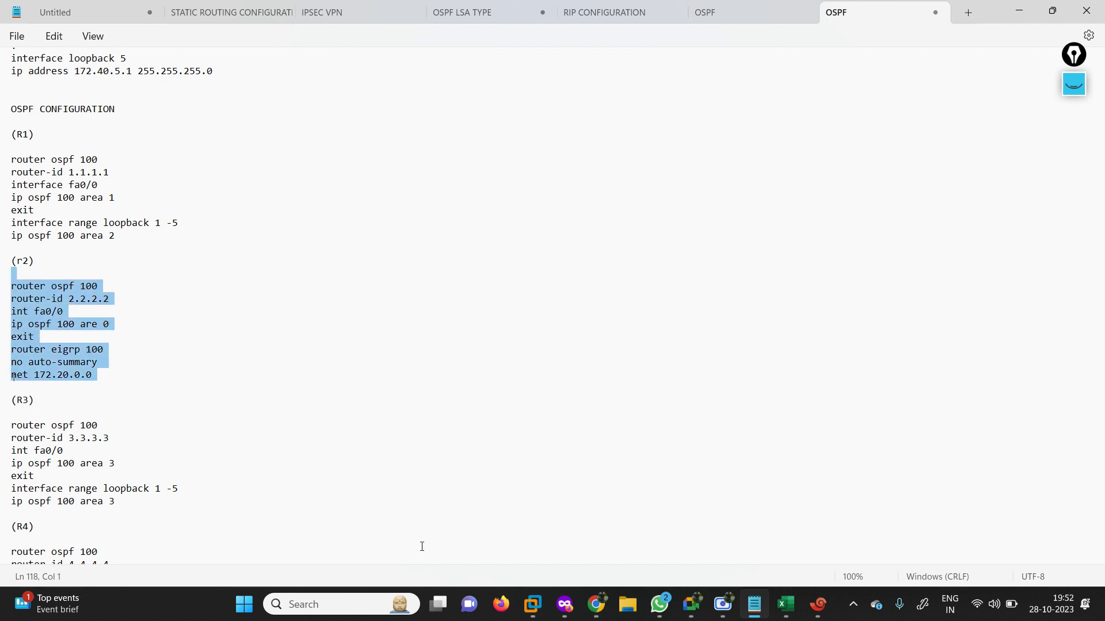
Move R2's loopback and EIGRP 100 labels to the right on the EVE topology.
{"action": "left_click", "coordinate": [565, 604]}
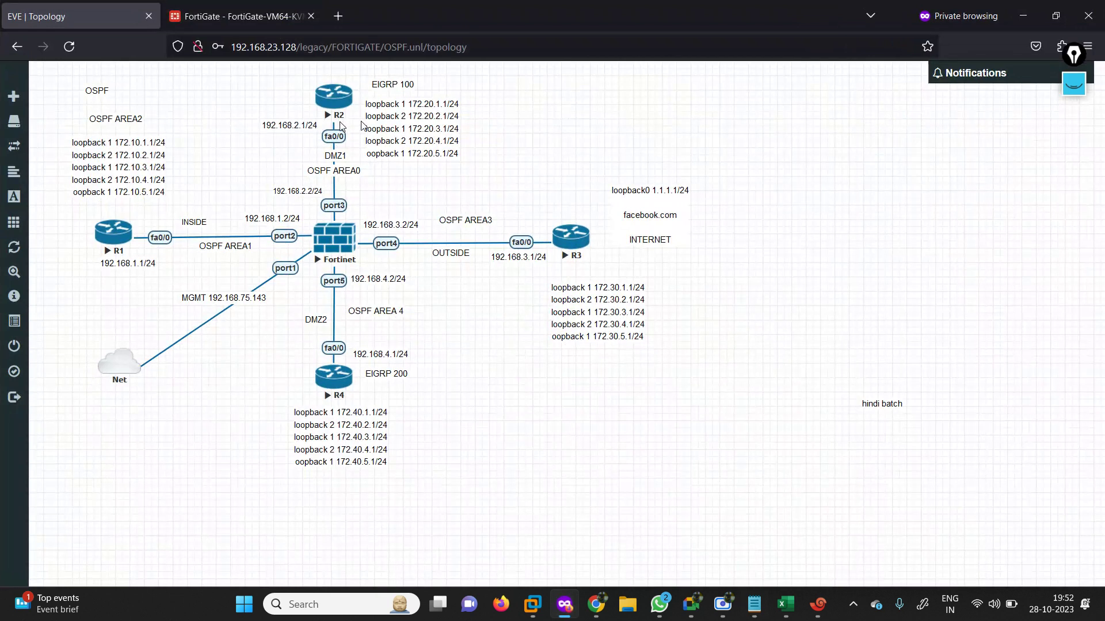
{"action": "left_click_drag", "start_coordinate": [393, 125], "coordinate": [422, 119]}
{"action": "left_click_drag", "start_coordinate": [387, 84], "coordinate": [431, 86]}
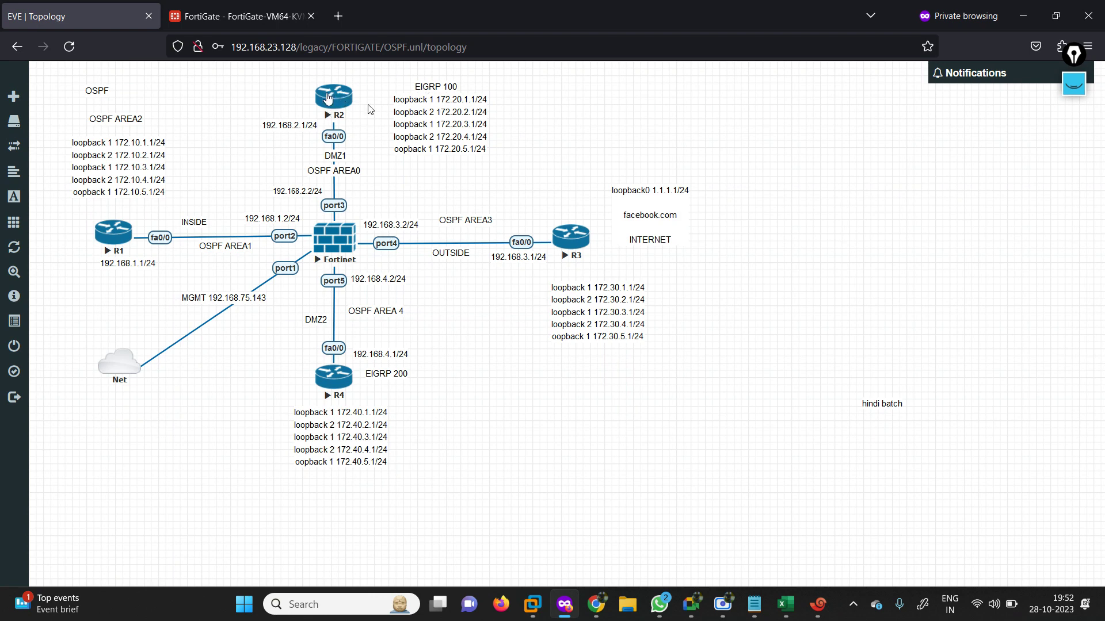
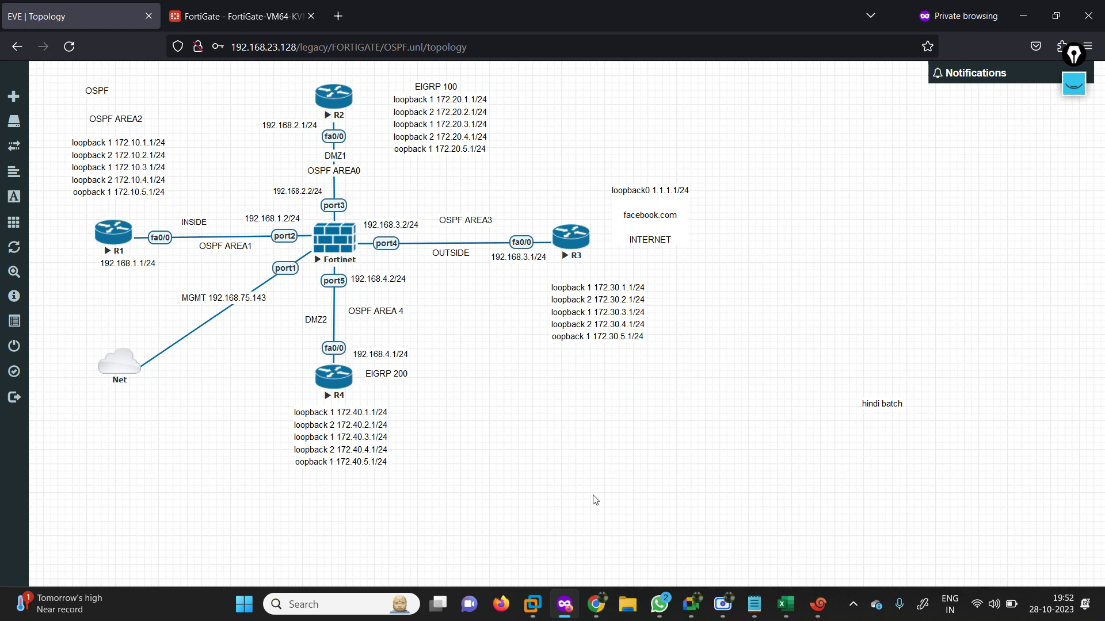
Paste R2's OSPF 100 (router-id 2.2.2.2, fa0/0 area 0) and EIGRP 100 172.20.0.0 commands into R2.
{"action": "left_click", "coordinate": [817, 604]}
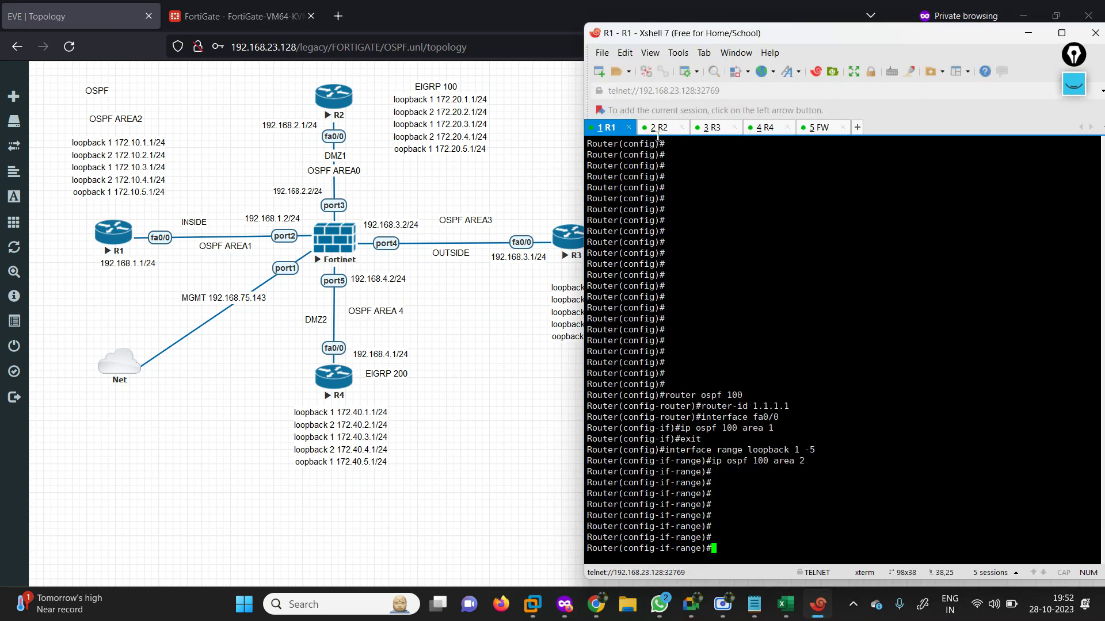
{"action": "left_click", "coordinate": [656, 128]}
{"action": "key", "text": "Return"}
{"action": "key", "text": "Return"}
{"action": "key", "text": "Return"}
{"action": "key", "text": "Return"}
{"action": "key", "text": "Return"}
{"action": "key", "text": "Return"}
{"action": "key", "text": "Return"}
{"action": "key", "text": "Return"}
{"action": "key", "text": "Return"}
{"action": "key", "text": "Return"}
{"action": "key", "text": "Return"}
{"action": "key", "text": "Return"}
{"action": "key", "text": "Return"}
{"action": "key", "text": "Return"}
{"action": "key", "text": "Return"}
{"action": "key", "text": "Return"}
{"action": "key", "text": "Return"}
{"action": "key", "text": "Return"}
{"action": "key", "text": "Return"}
{"action": "key", "text": "Return"}
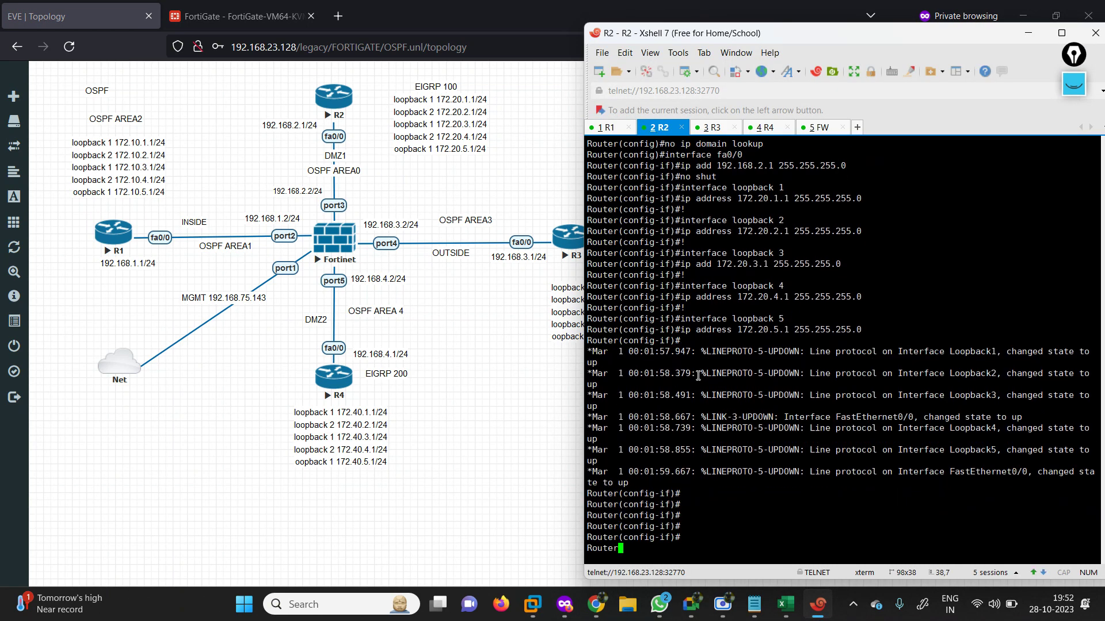
{"action": "right_click", "coordinate": [698, 376]}
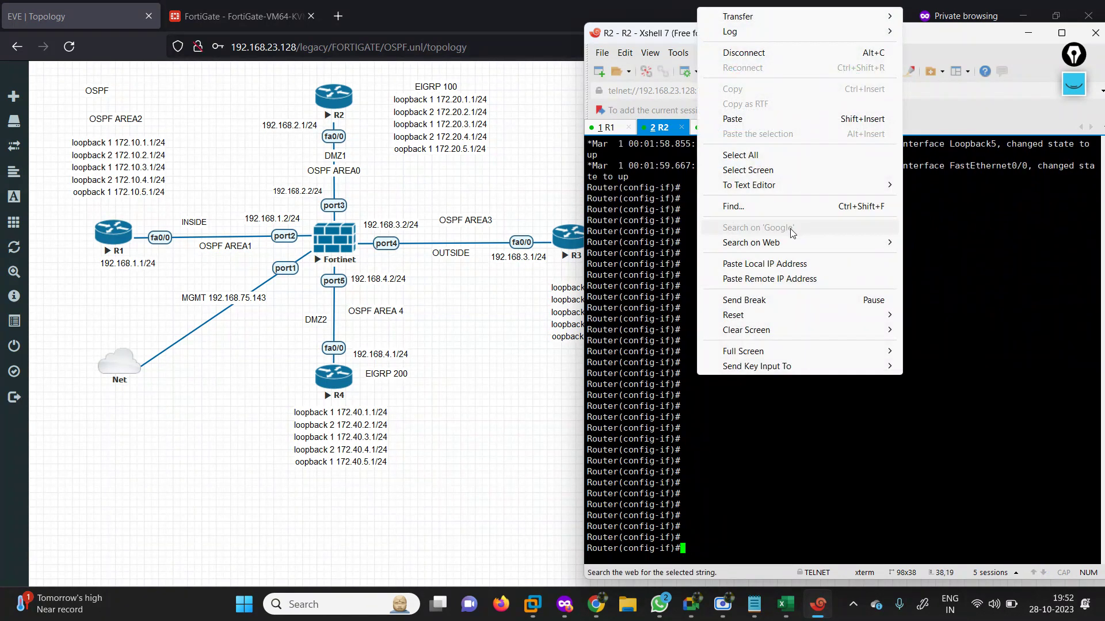
{"action": "left_click", "coordinate": [732, 119]}
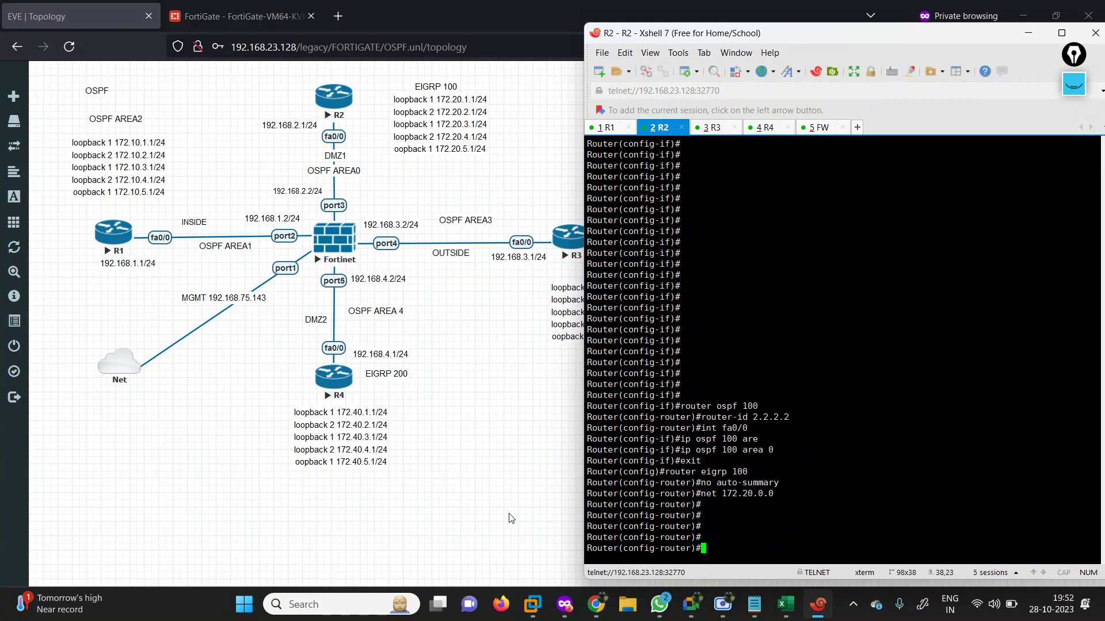
Paste R3's OSPF block into R3: router-id 3.3.3.3, fa0/0 and loopbacks 1–5 in area 3.
{"action": "left_click", "coordinate": [755, 604]}
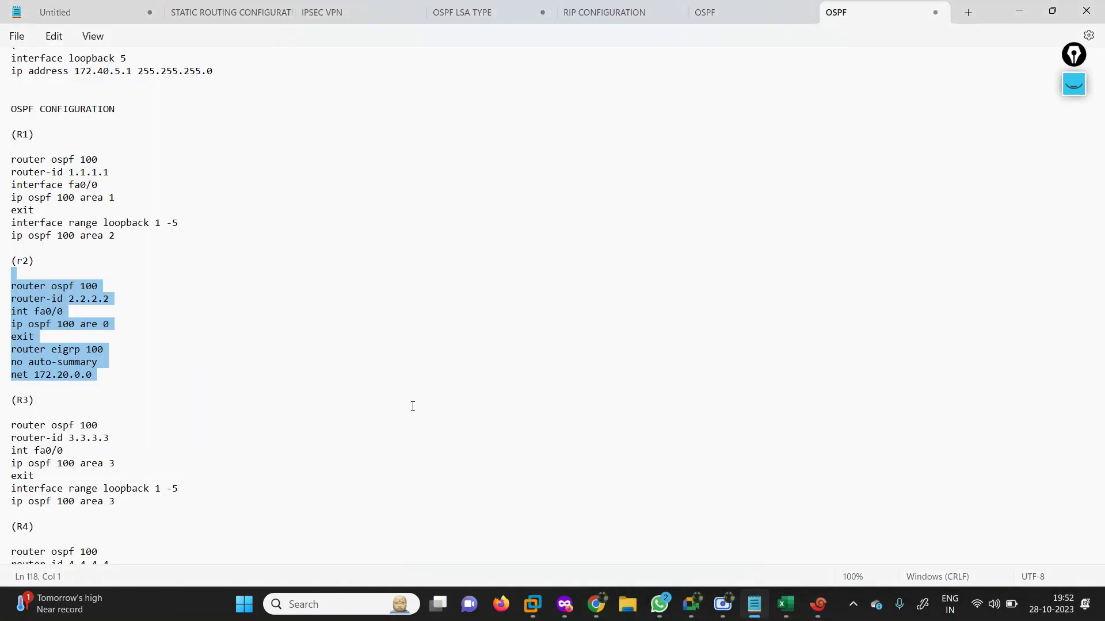
{"action": "left_click_drag", "start_coordinate": [9, 425], "coordinate": [198, 503]}
{"action": "key", "text": "super+c"}
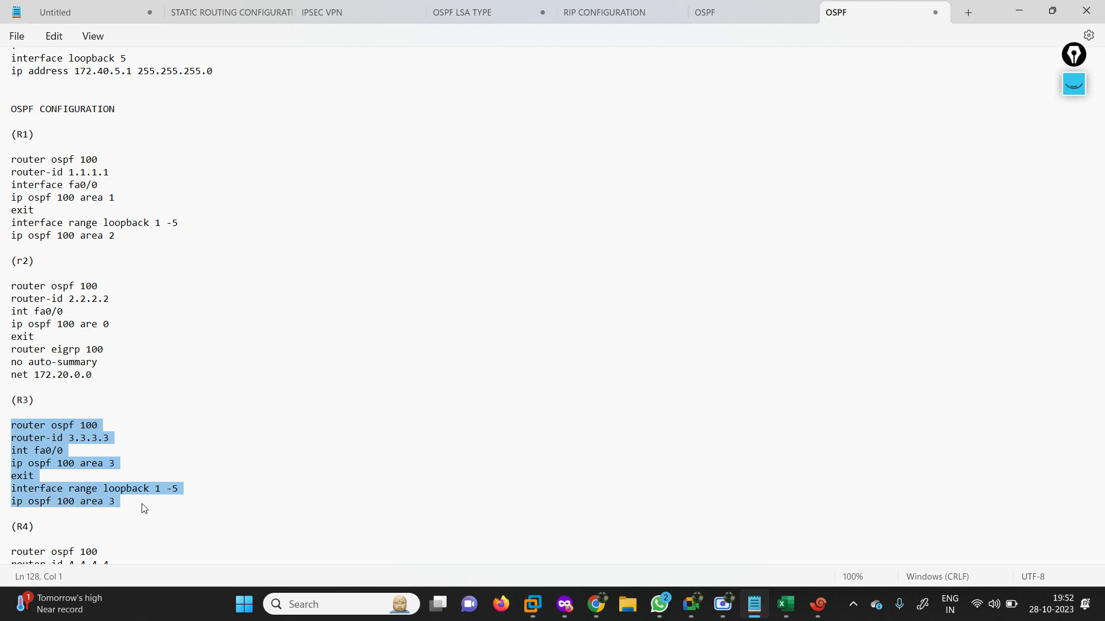
{"action": "left_click", "coordinate": [819, 604]}
{"action": "left_click", "coordinate": [707, 129]}
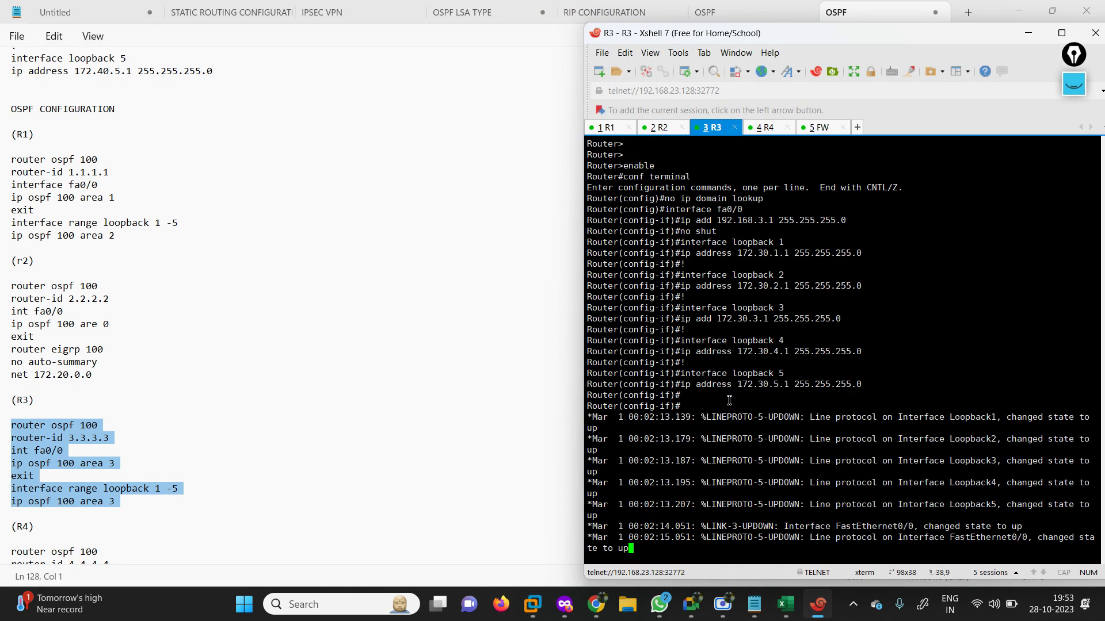
{"action": "key", "text": "Return"}
{"action": "key", "text": "Return"}
{"action": "key", "text": "Return"}
{"action": "key", "text": "Return"}
{"action": "key", "text": "Return"}
{"action": "key", "text": "Return"}
{"action": "key", "text": "Return"}
{"action": "key", "text": "Return"}
{"action": "key", "text": "Return"}
{"action": "key", "text": "Return"}
{"action": "key", "text": "Return"}
{"action": "key", "text": "Return"}
{"action": "key", "text": "Return"}
{"action": "key", "text": "Return"}
{"action": "key", "text": "Return"}
{"action": "key", "text": "Return"}
{"action": "key", "text": "Return"}
{"action": "key", "text": "Return"}
{"action": "key", "text": "Return"}
{"action": "key", "text": "Return"}
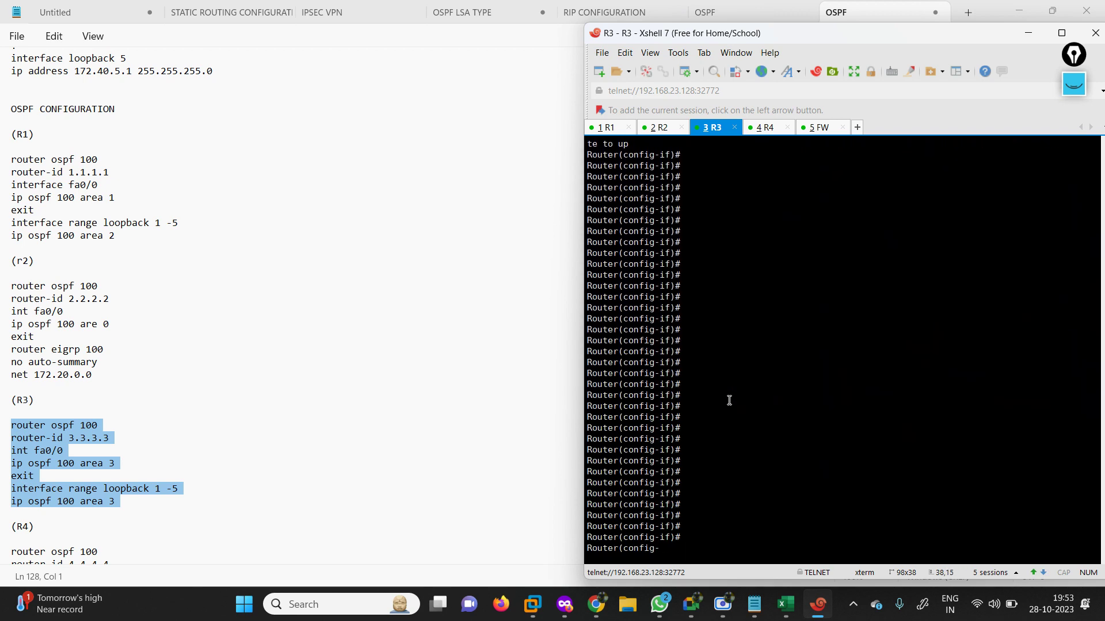
{"action": "right_click", "coordinate": [699, 388]}
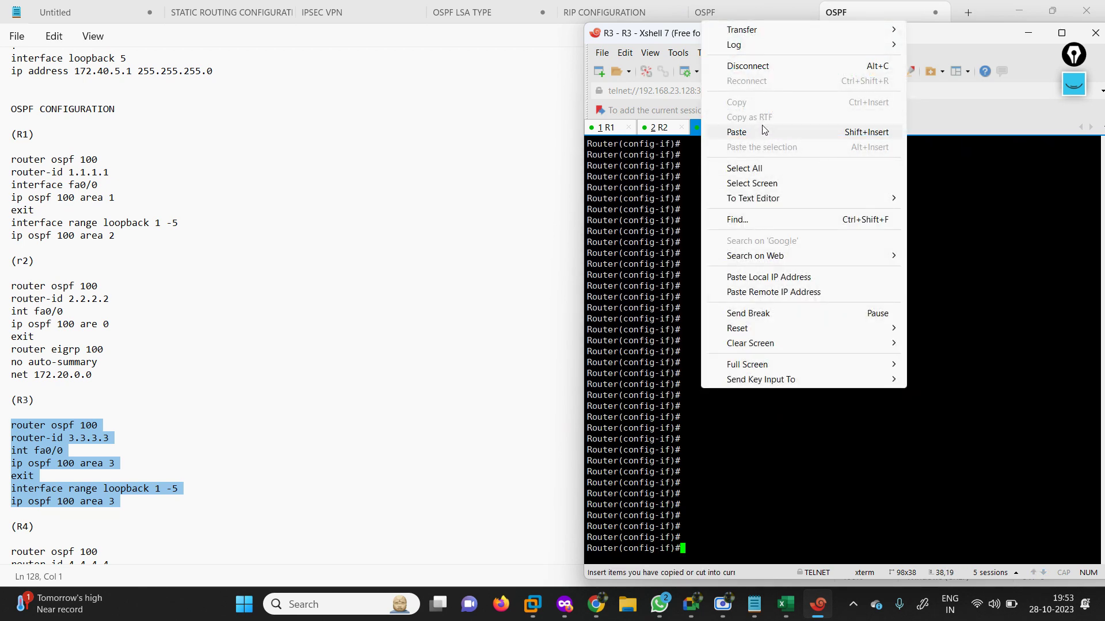
{"action": "left_click", "coordinate": [764, 131]}
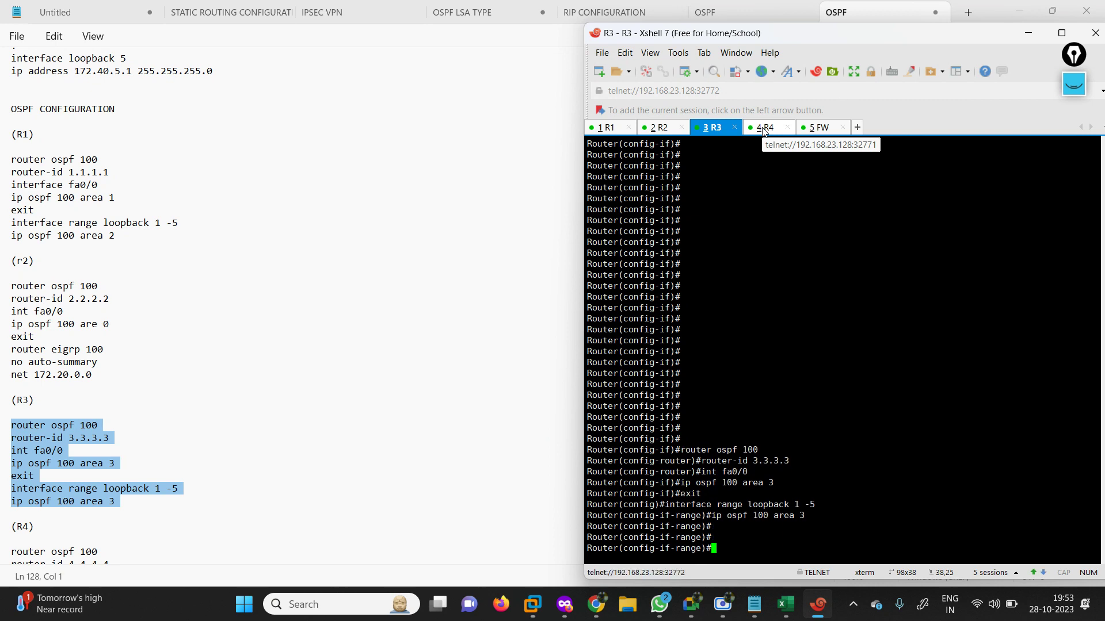
{"action": "key", "text": "Return"}
{"action": "key", "text": "Return"}
{"action": "key", "text": "Return"}
{"action": "key", "text": "Return"}
{"action": "key", "text": "Return"}
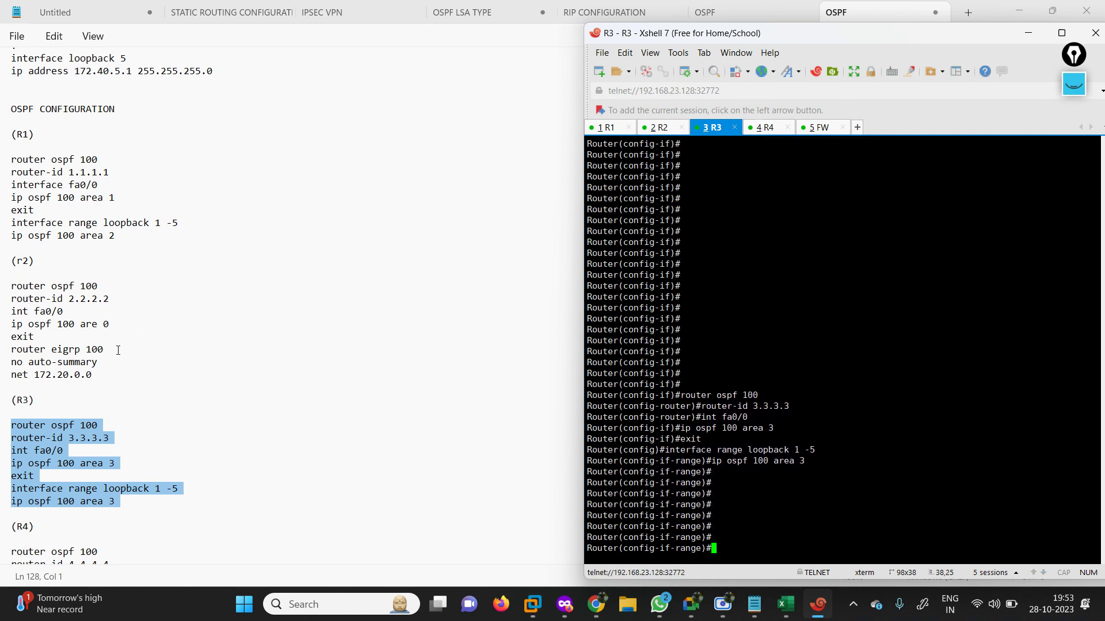
In Notepad, scroll down and select R4's OSPF and EIGRP command block.
{"action": "left_click", "coordinate": [178, 397]}
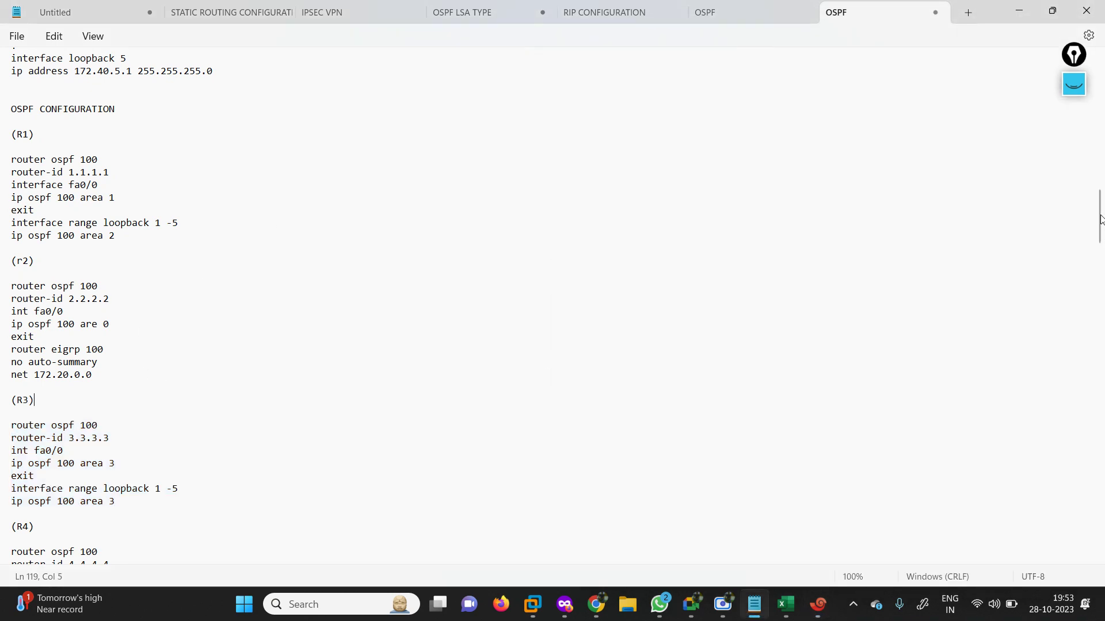
{"action": "left_click_drag", "start_coordinate": [1101, 219], "coordinate": [1101, 245]}
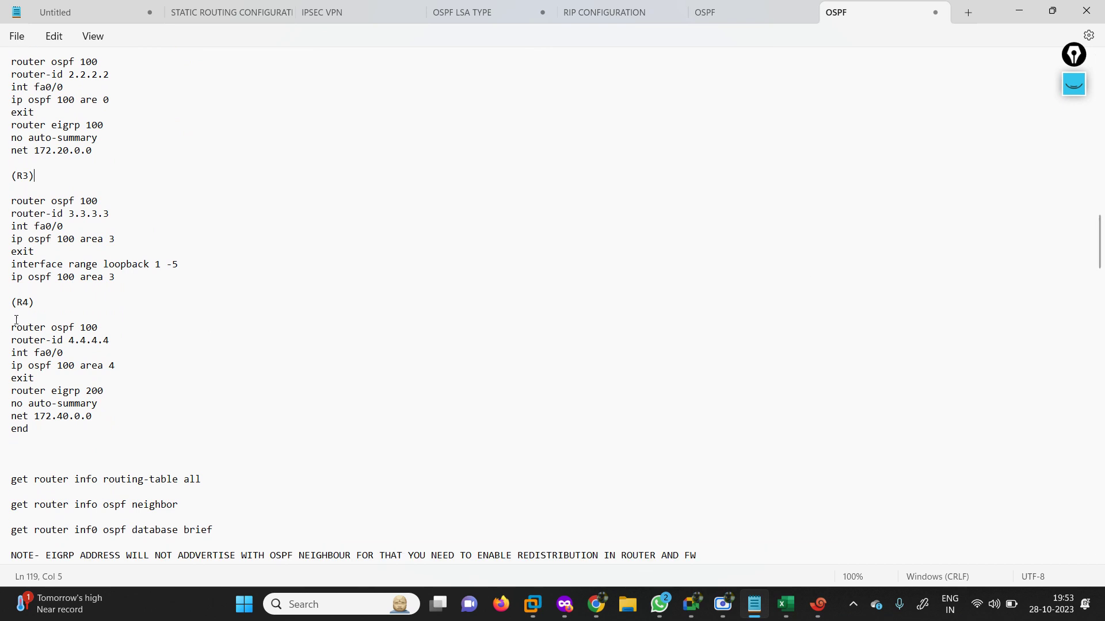
{"action": "left_click_drag", "start_coordinate": [9, 316], "coordinate": [144, 434]}
{"action": "key", "text": "super+c"}
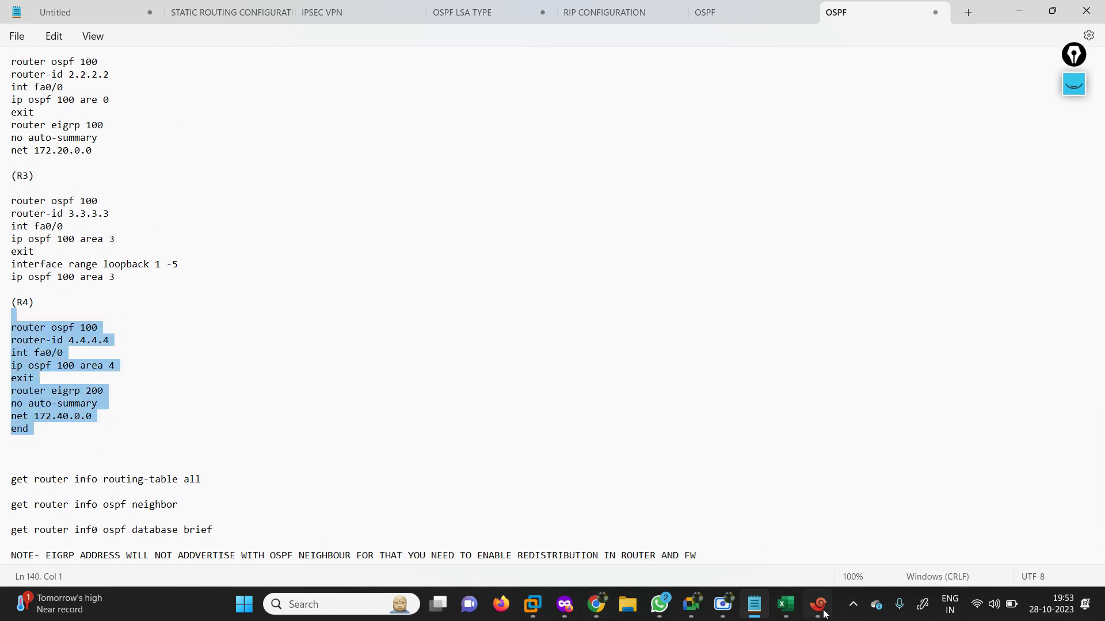
Paste R4's OSPF 100 (router-id 4.4.4.4, fa0/0 area 4) and EIGRP 200 172.40.0.0 commands into R4.
{"action": "left_click", "coordinate": [818, 604]}
{"action": "left_click", "coordinate": [766, 127]}
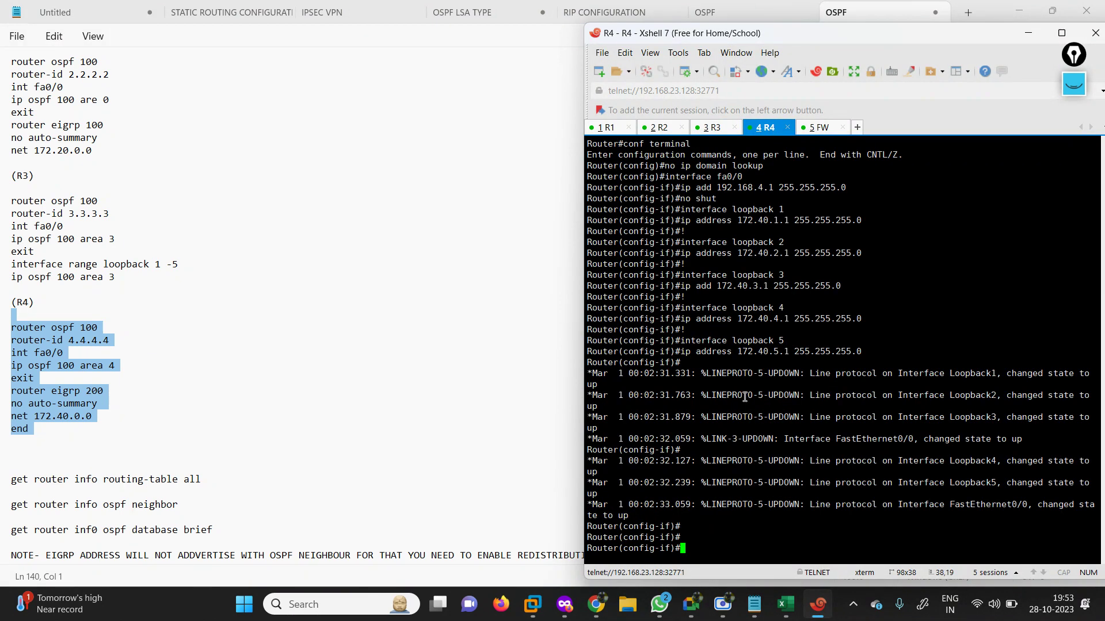
{"action": "key", "text": "Return"}
{"action": "key", "text": "Return"}
{"action": "key", "text": "Return"}
{"action": "key", "text": "Return"}
{"action": "key", "text": "Return"}
{"action": "key", "text": "Return"}
{"action": "key", "text": "Return"}
{"action": "key", "text": "Return"}
{"action": "key", "text": "Return"}
{"action": "key", "text": "Return"}
{"action": "key", "text": "Return"}
{"action": "key", "text": "Return"}
{"action": "key", "text": "Return"}
{"action": "key", "text": "Return"}
{"action": "key", "text": "Return"}
{"action": "key", "text": "Return"}
{"action": "key", "text": "Return"}
{"action": "key", "text": "Return"}
{"action": "key", "text": "Return"}
{"action": "key", "text": "Return"}
{"action": "key", "text": "Return"}
{"action": "key", "text": "Return"}
{"action": "key", "text": "Return"}
{"action": "key", "text": "Return"}
{"action": "key", "text": "Return"}
{"action": "key", "text": "Return"}
{"action": "key", "text": "Return"}
{"action": "key", "text": "Return"}
{"action": "key", "text": "Return"}
{"action": "key", "text": "Return"}
{"action": "key", "text": "Return"}
{"action": "key", "text": "Return"}
{"action": "key", "text": "Return"}
{"action": "key", "text": "Return"}
{"action": "key", "text": "Return"}
{"action": "key", "text": "Return"}
{"action": "key", "text": "Return"}
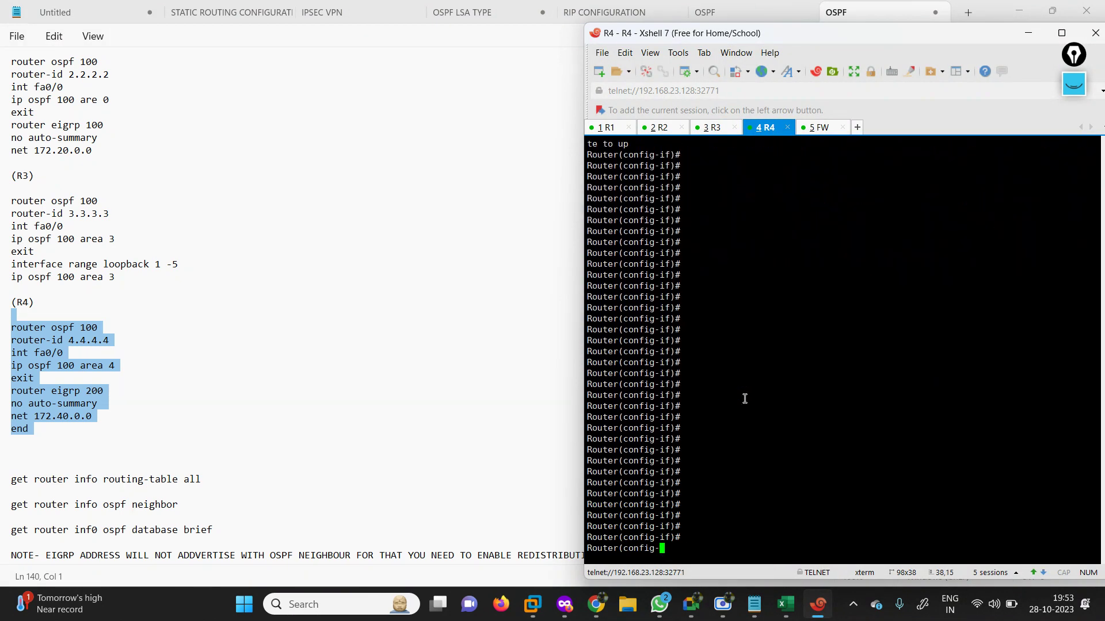
{"action": "right_click", "coordinate": [745, 398]}
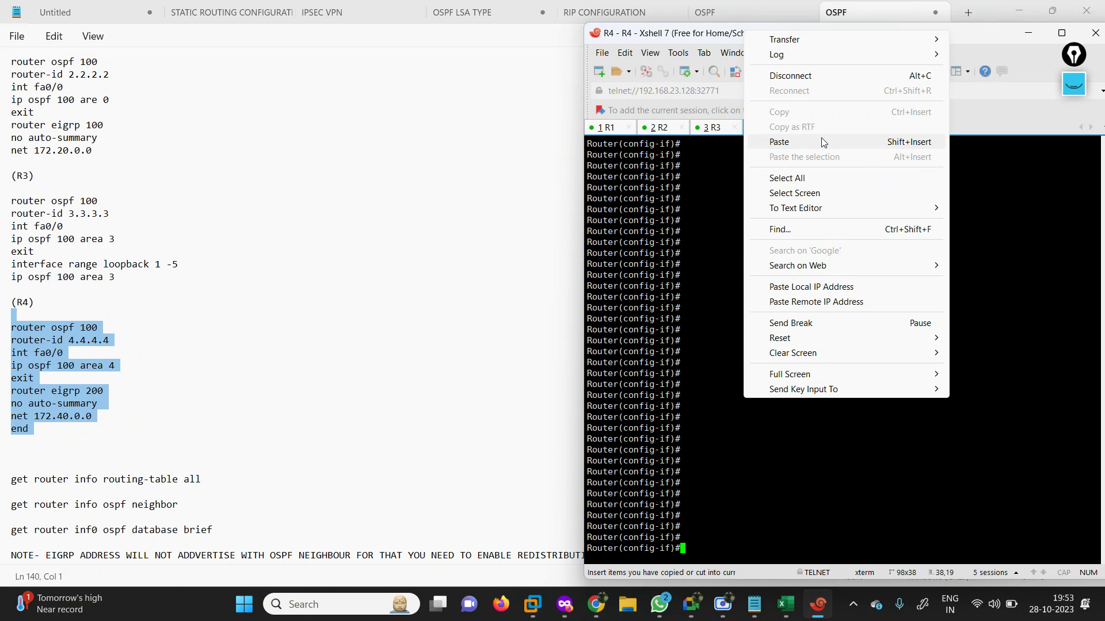
{"action": "left_click", "coordinate": [821, 138]}
{"action": "key", "text": "Return"}
{"action": "key", "text": "Return"}
{"action": "key", "text": "Return"}
{"action": "key", "text": "Return"}
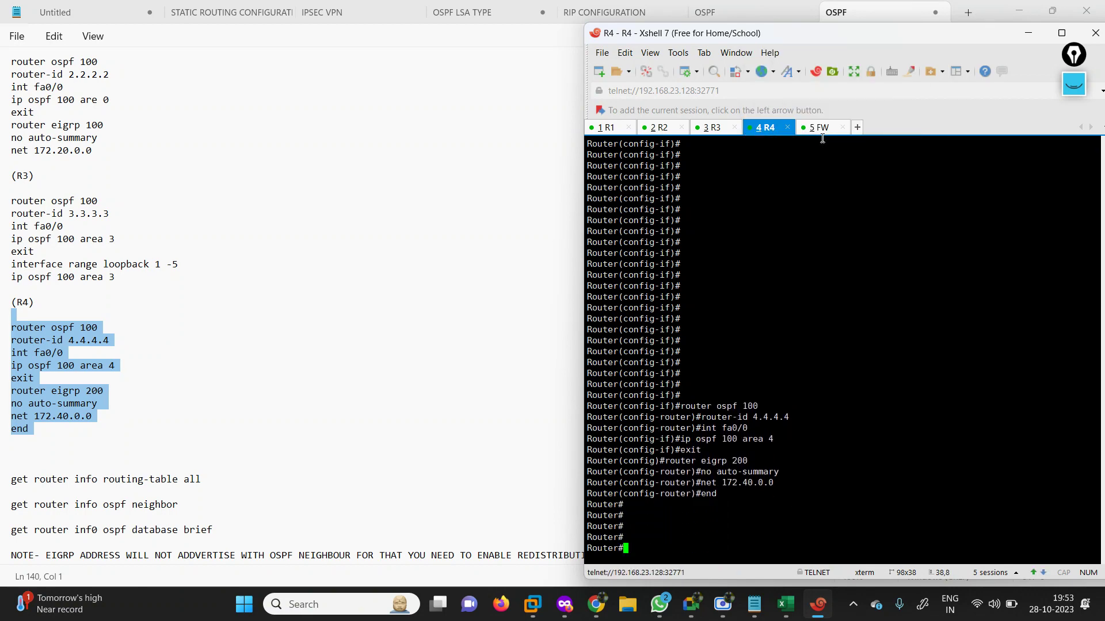
{"action": "left_click", "coordinate": [1027, 9]}
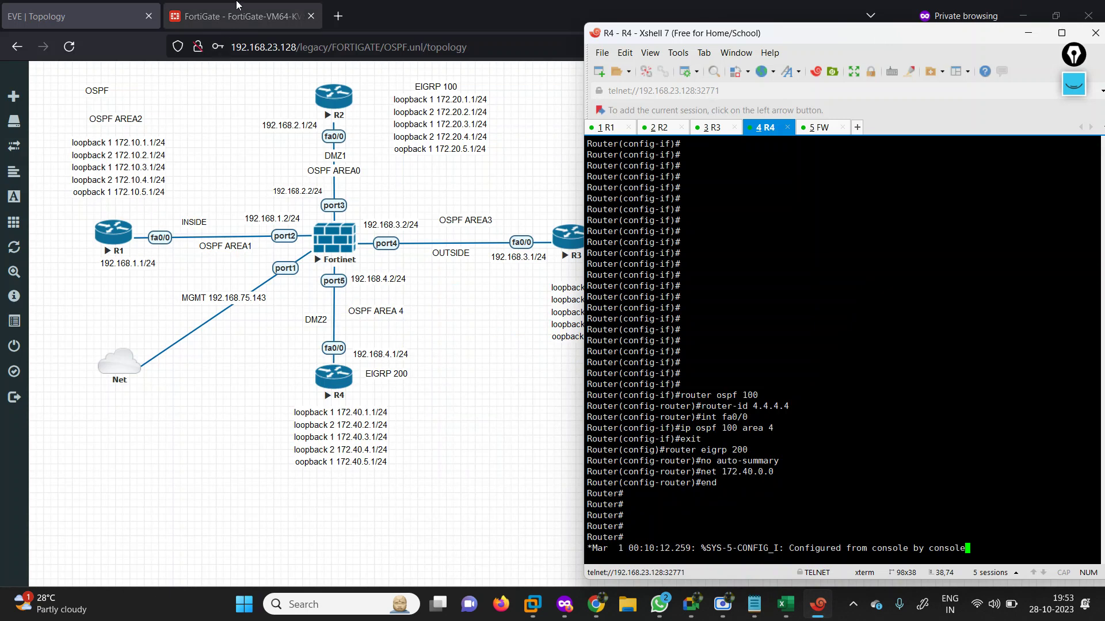
{"action": "left_click", "coordinate": [241, 16]}
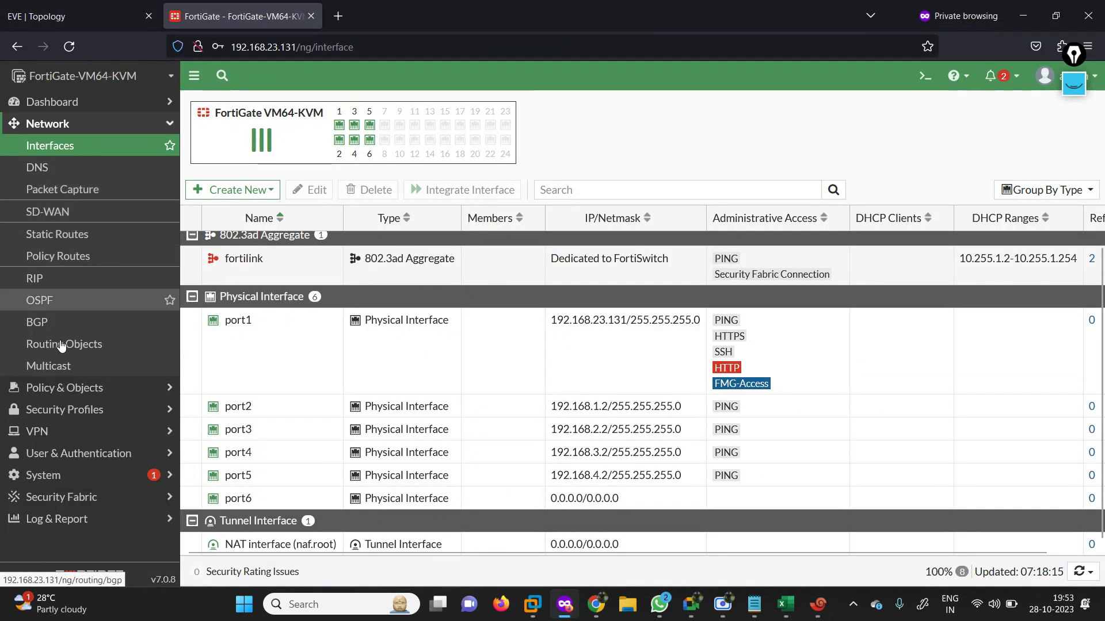
Set the FortiGate OSPF router ID to 5.5.5.5 and start a new OSPF area.
{"action": "left_click", "coordinate": [55, 307]}
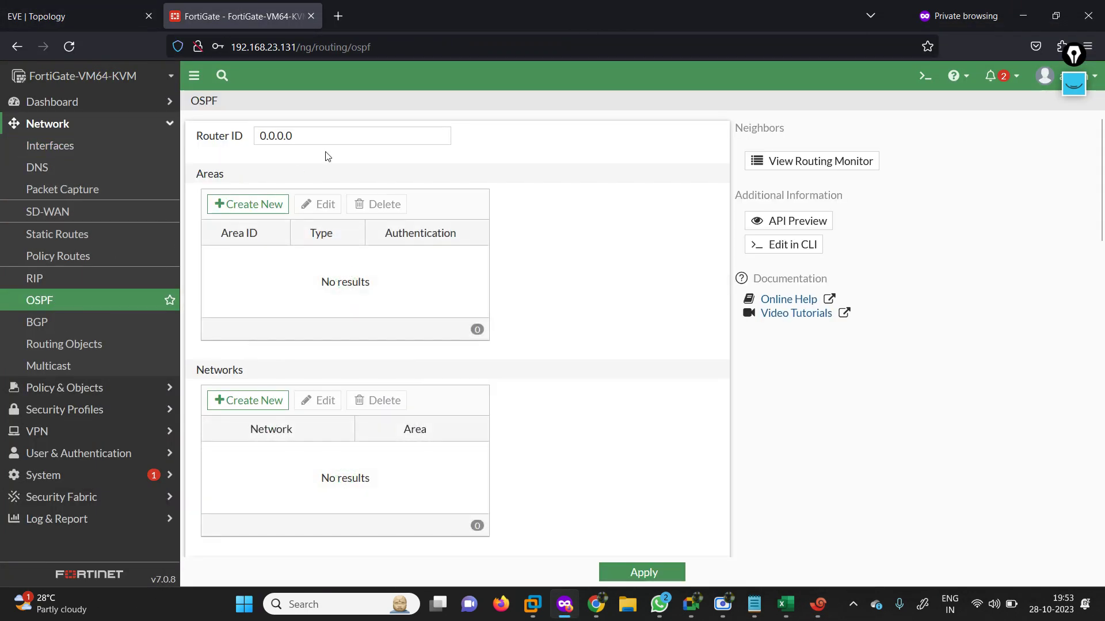
{"action": "double_click", "coordinate": [319, 139]}
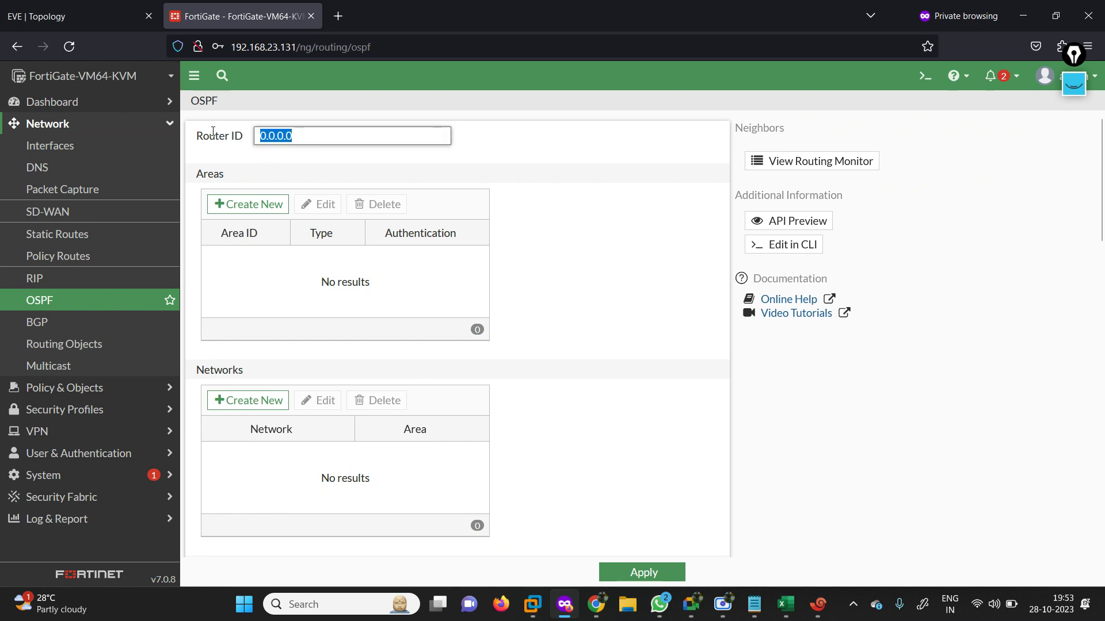
{"action": "type", "text": "5.5.5.5"}
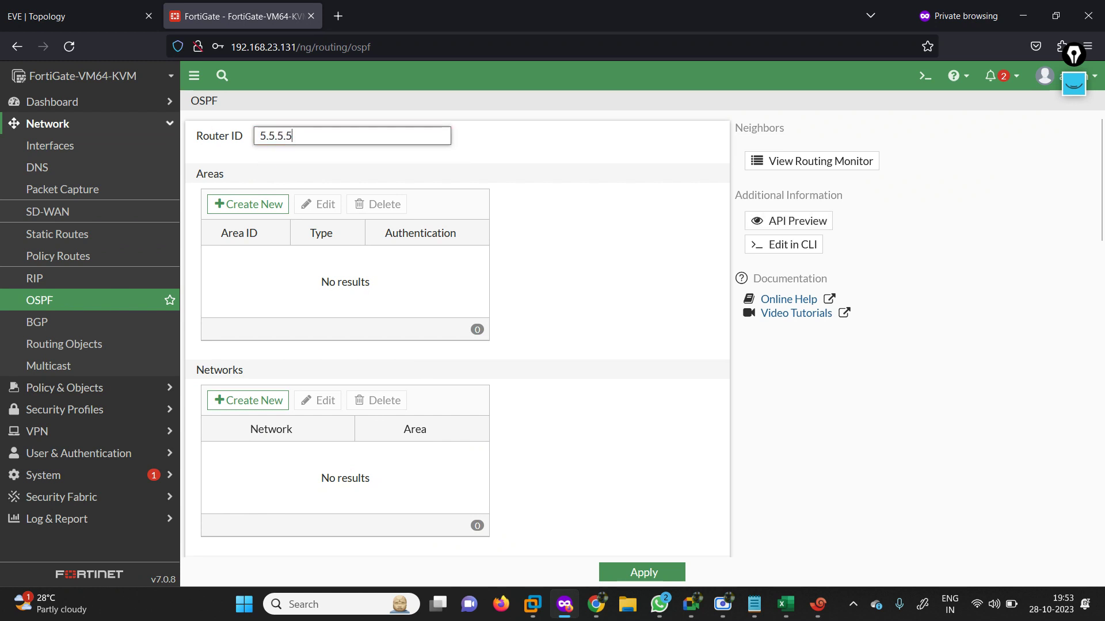
{"action": "left_click", "coordinate": [256, 205]}
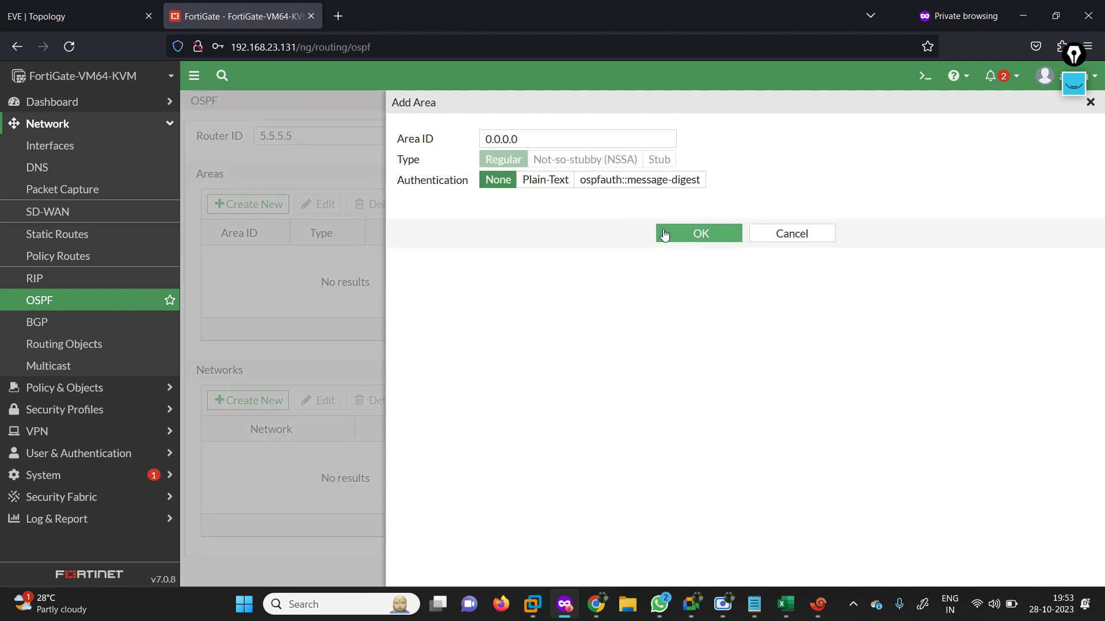
Save backbone area 0.0.0.0 as Regular and add regular OSPF area 0.0.0.1.
{"action": "left_click", "coordinate": [698, 232]}
{"action": "left_click", "coordinate": [69, 17]}
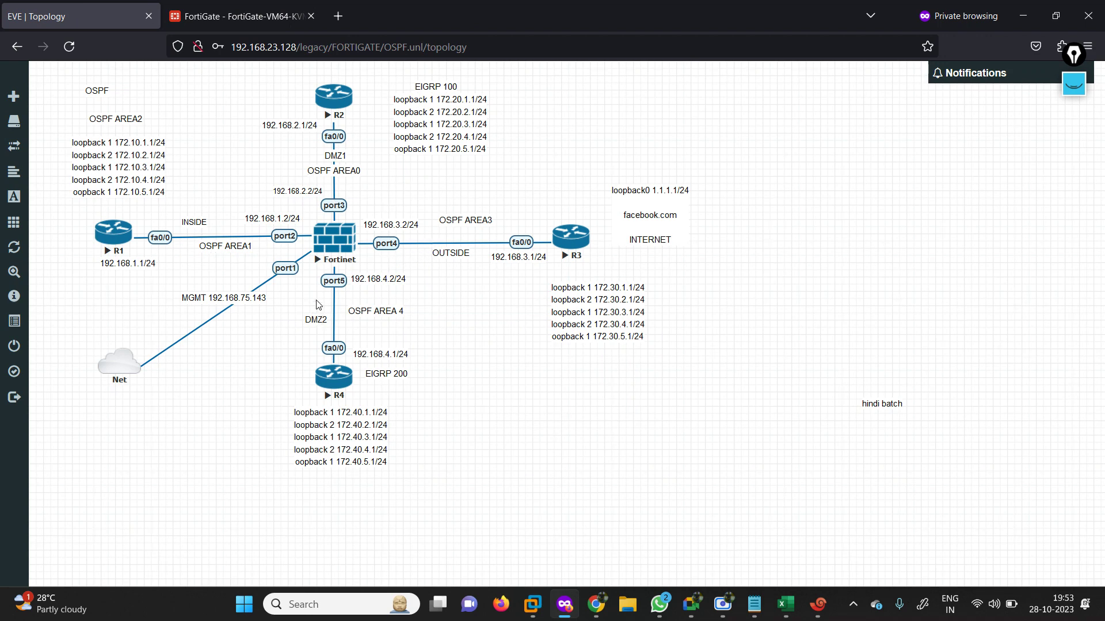
{"action": "left_click", "coordinate": [241, 16]}
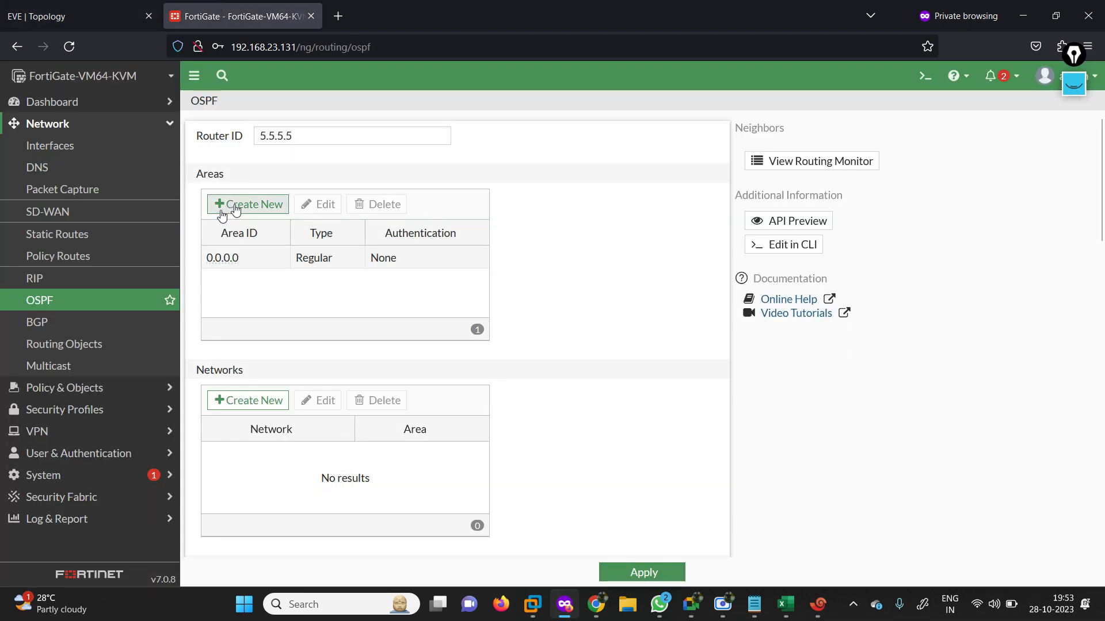
{"action": "left_click", "coordinate": [222, 212]}
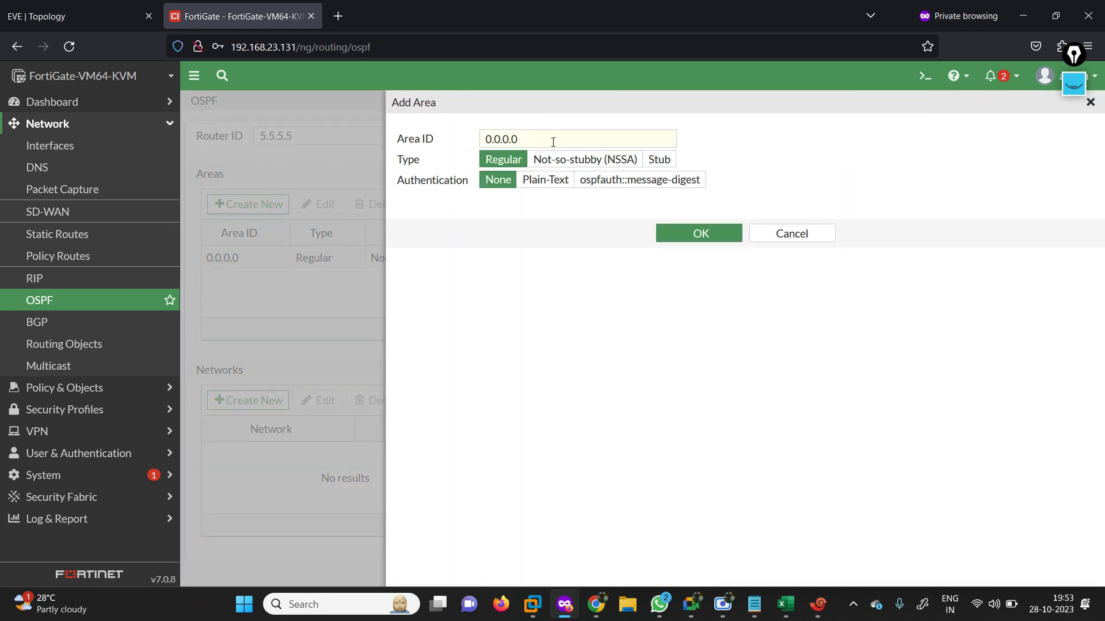
{"action": "left_click", "coordinate": [553, 141]}
{"action": "key", "text": "BackSpace"}
{"action": "type", "text": "1"}
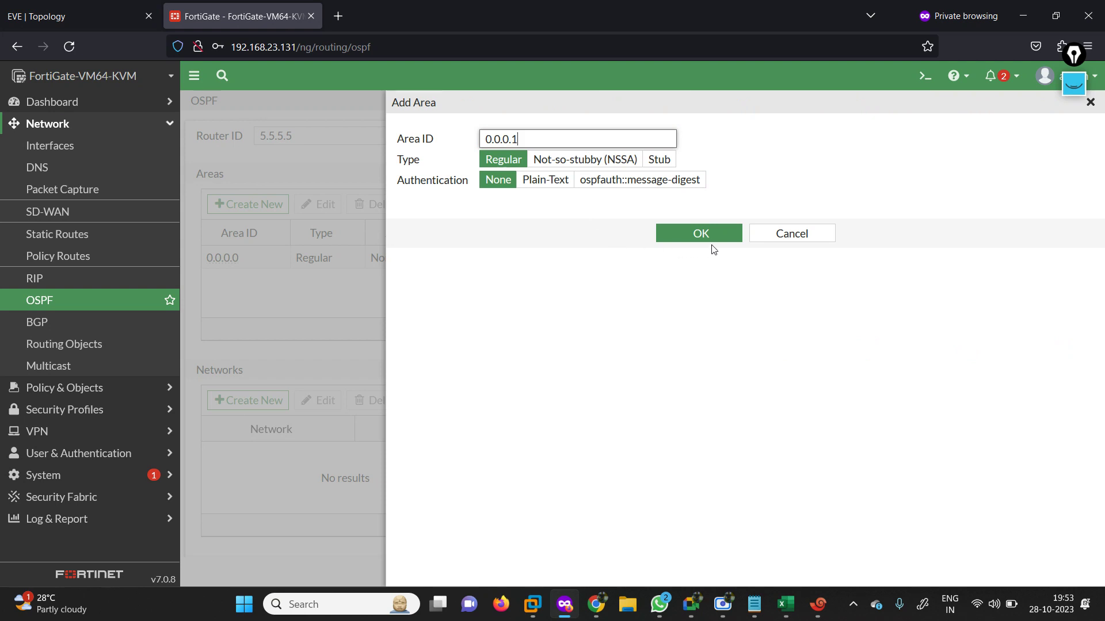
{"action": "left_click", "coordinate": [699, 236]}
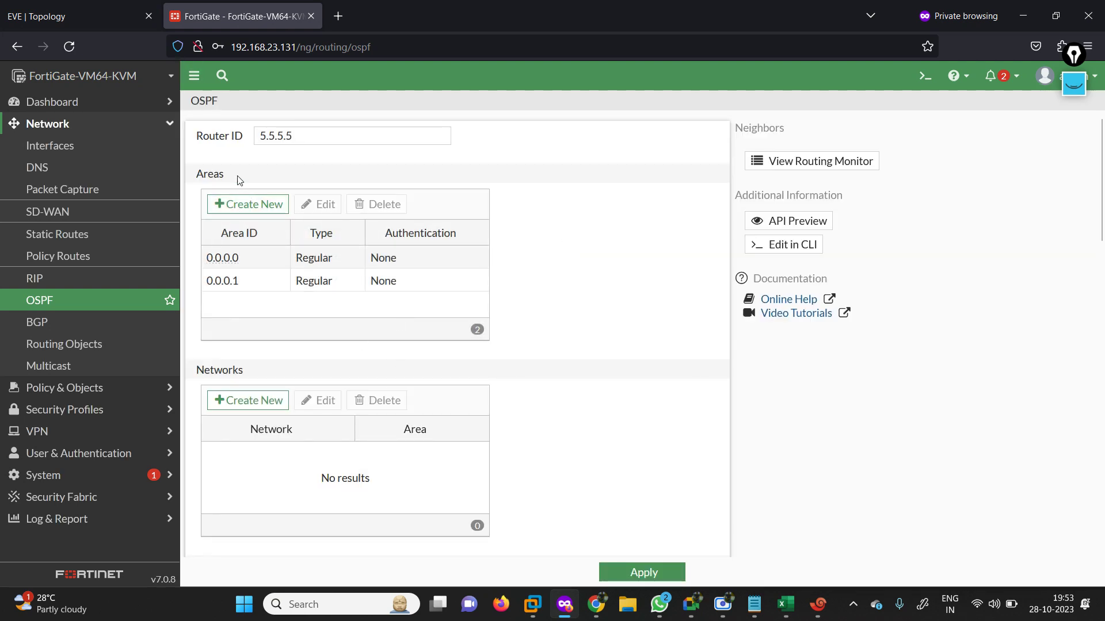
Add regular OSPF areas 0.0.0.3 and 0.0.0.4 on the FortiGate.
{"action": "left_click", "coordinate": [247, 204]}
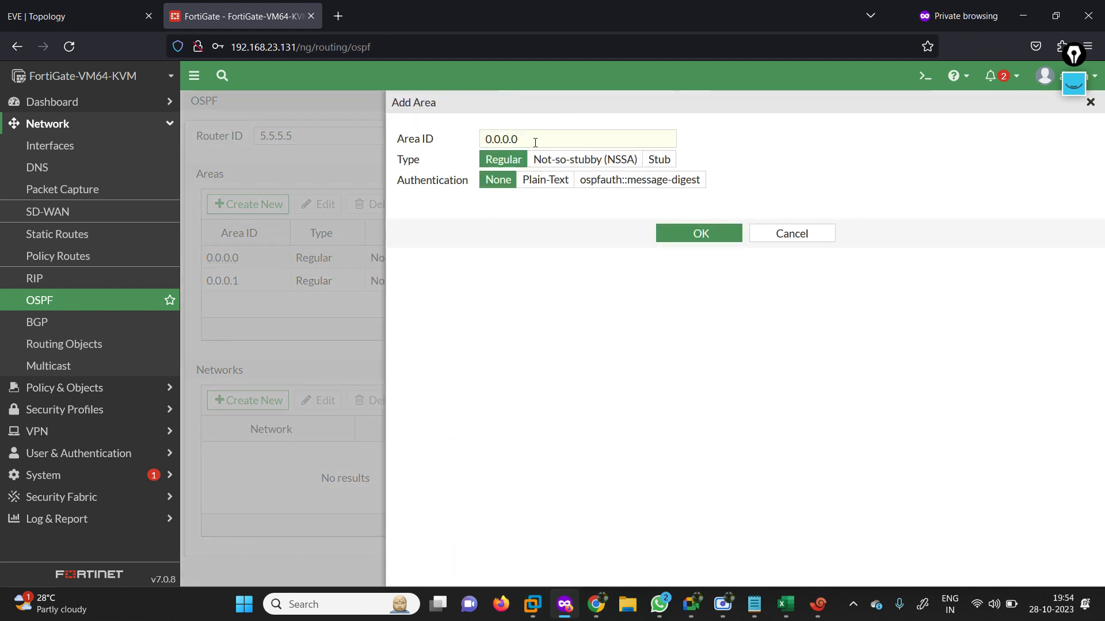
{"action": "left_click", "coordinate": [532, 141]}
{"action": "key", "text": "BackSpace"}
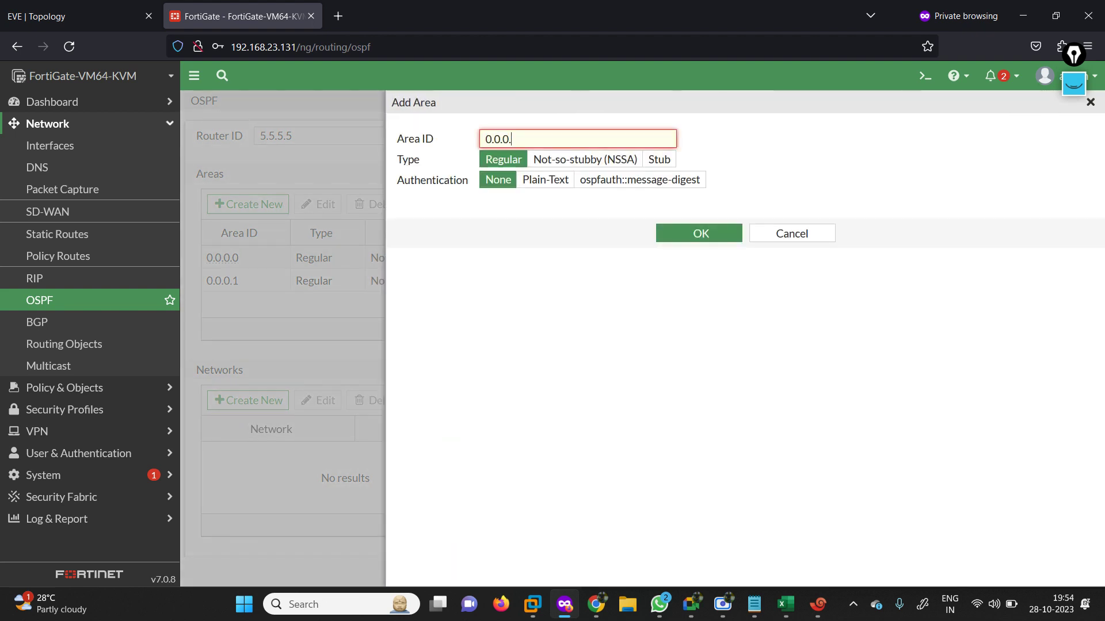
{"action": "type", "text": "3"}
{"action": "left_click", "coordinate": [701, 235]}
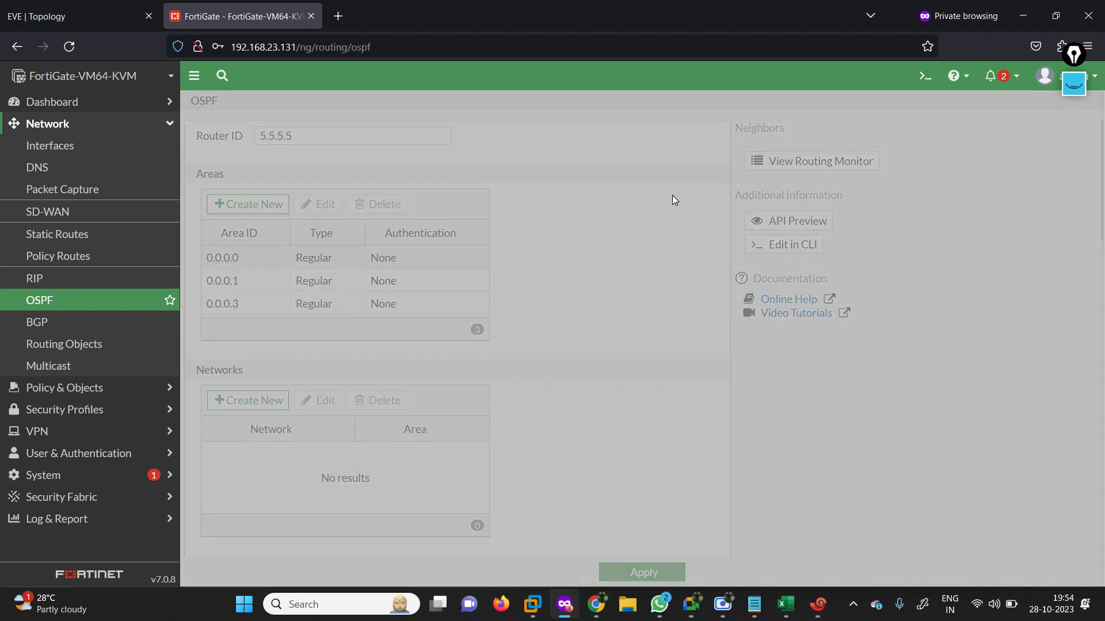
{"action": "left_click", "coordinate": [248, 204]}
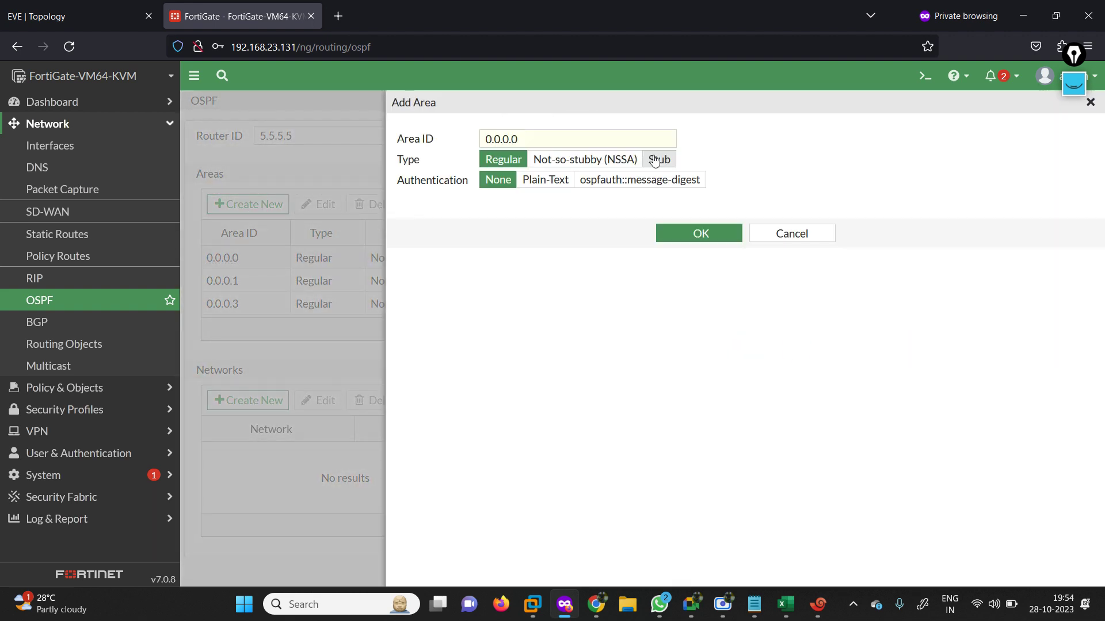
{"action": "left_click", "coordinate": [576, 147]}
{"action": "key", "text": "BackSpace"}
{"action": "type", "text": "4"}
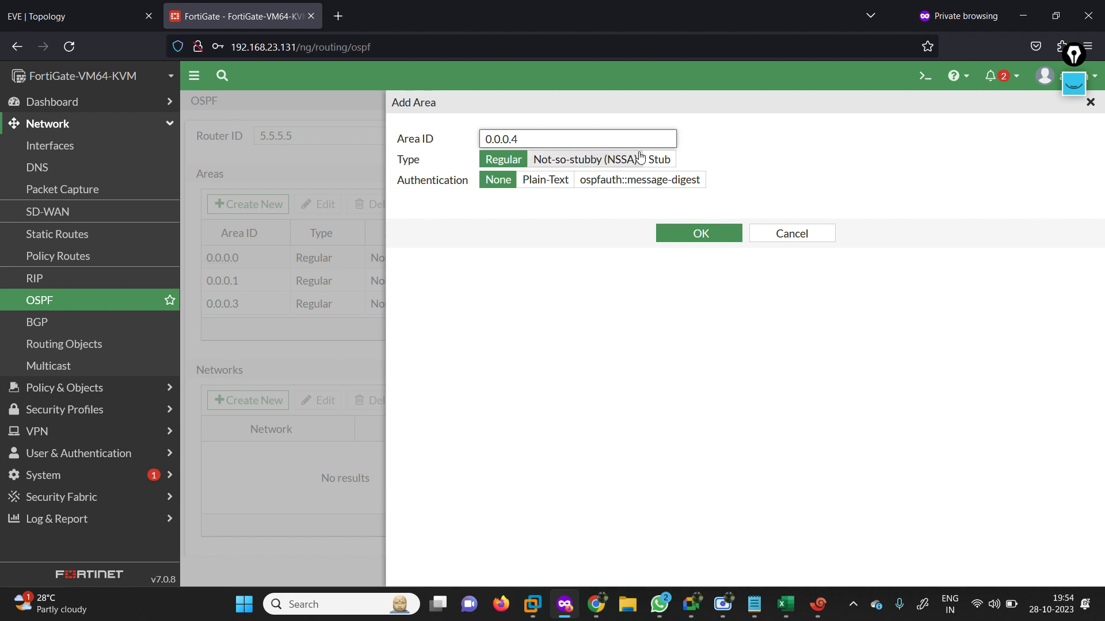
{"action": "left_click", "coordinate": [675, 232]}
{"action": "left_click", "coordinate": [60, 8]}
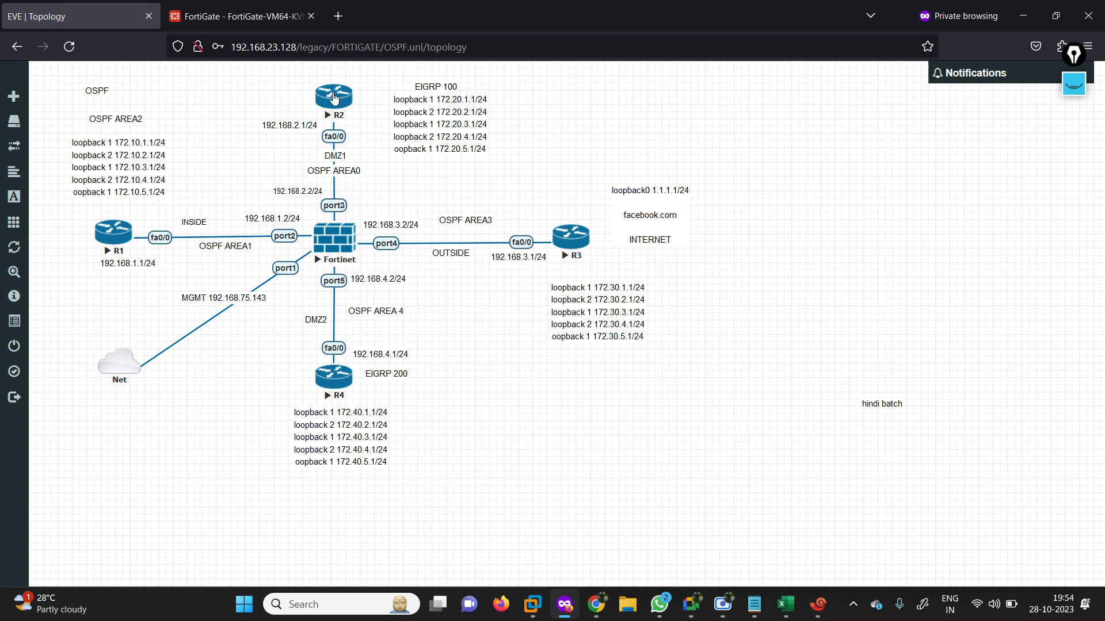
{"action": "left_click", "coordinate": [241, 16]}
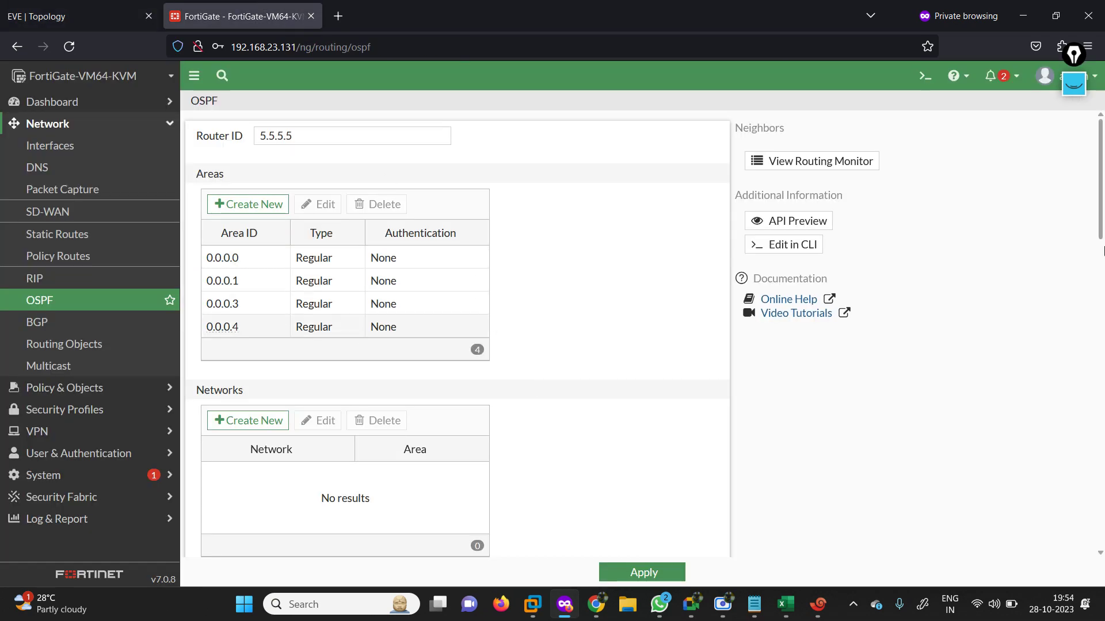
{"action": "scroll", "coordinate": [282, 195], "scroll_direction": "down", "scroll_amount": 3}
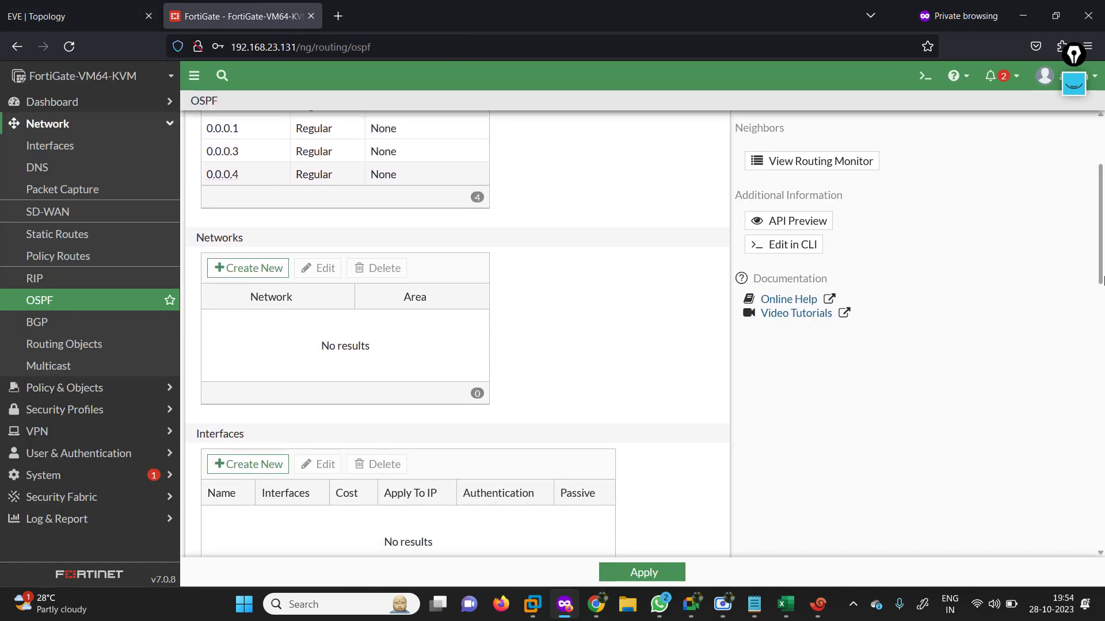
Add OSPF network 192.168.2.0/24 to area 0.0.0.0 on the FortiGate.
{"action": "left_click", "coordinate": [264, 268]}
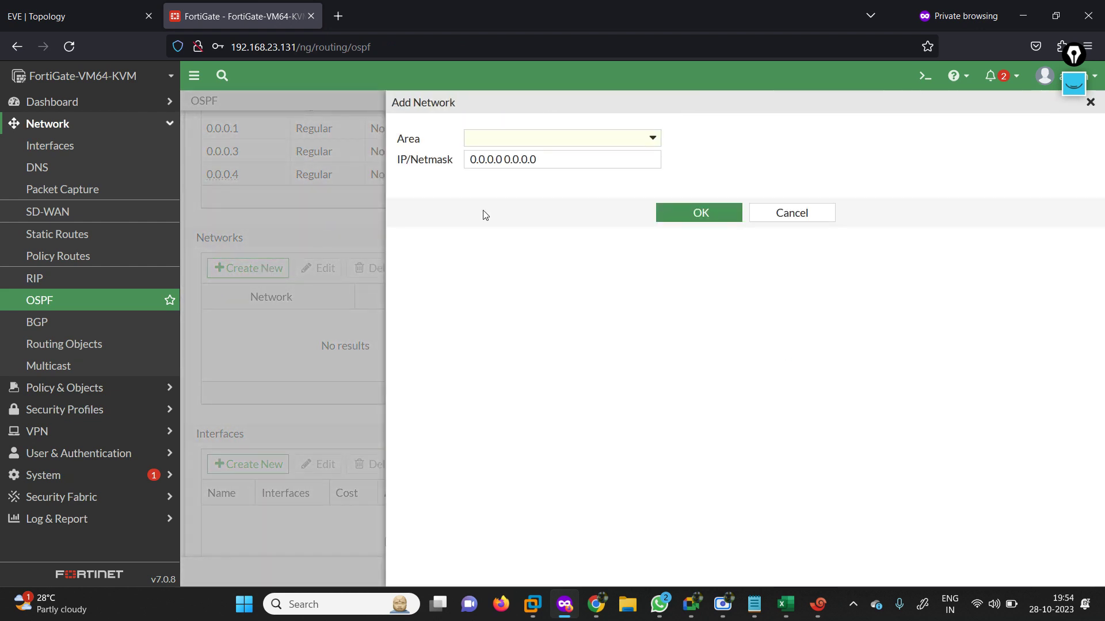
{"action": "left_click", "coordinate": [652, 146]}
{"action": "left_click", "coordinate": [535, 187]}
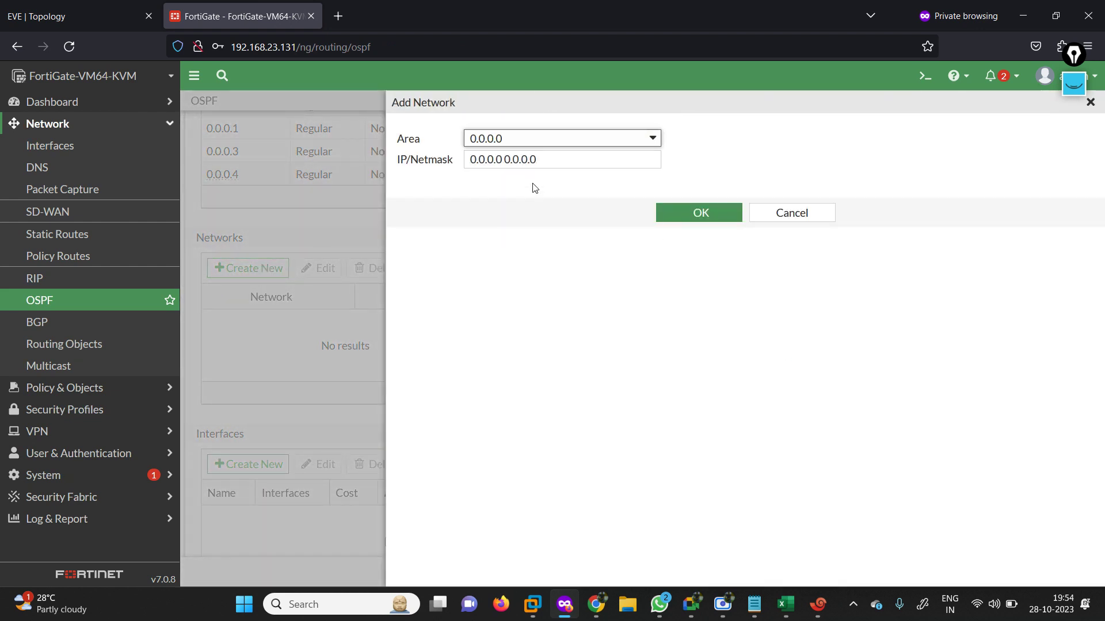
{"action": "left_click", "coordinate": [578, 159]}
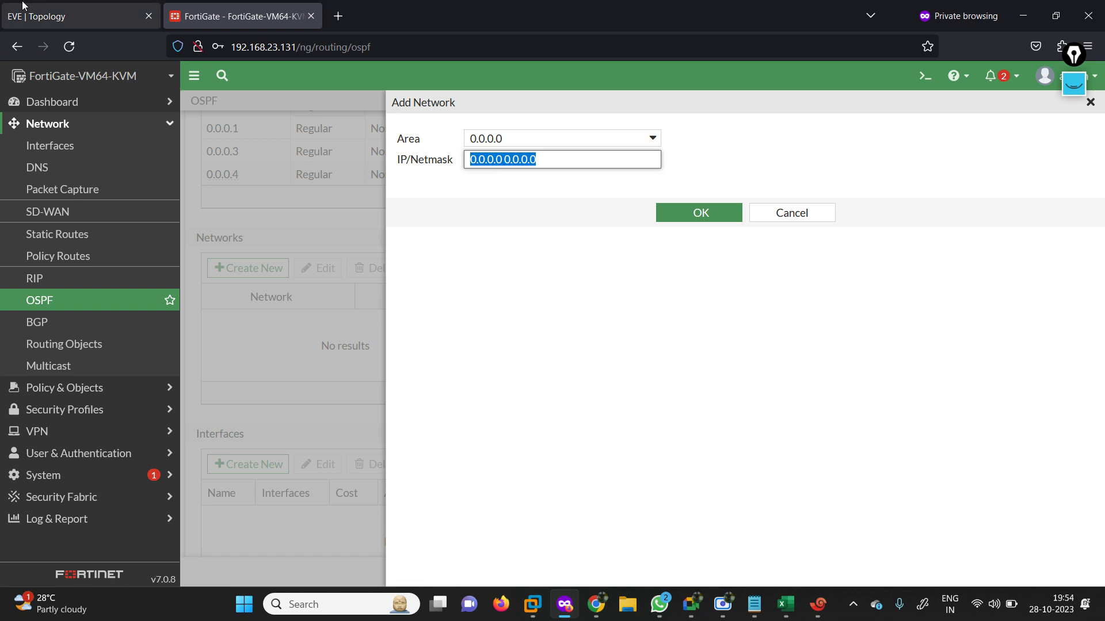
{"action": "left_click", "coordinate": [94, 16]}
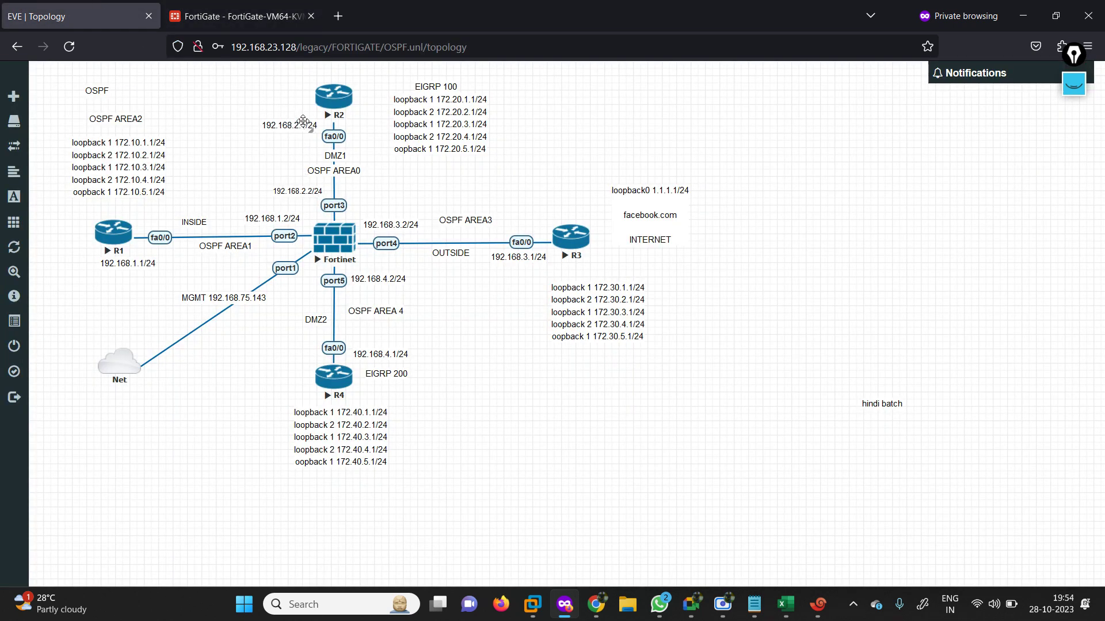
{"action": "left_click", "coordinate": [264, 22]}
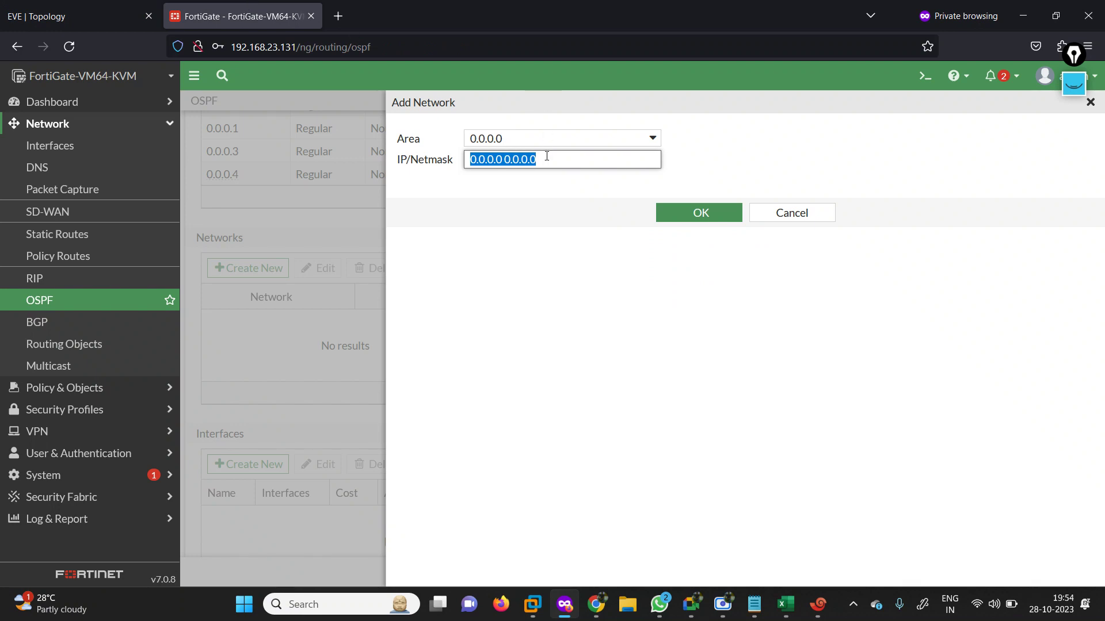
{"action": "type", "text": "192.168."}
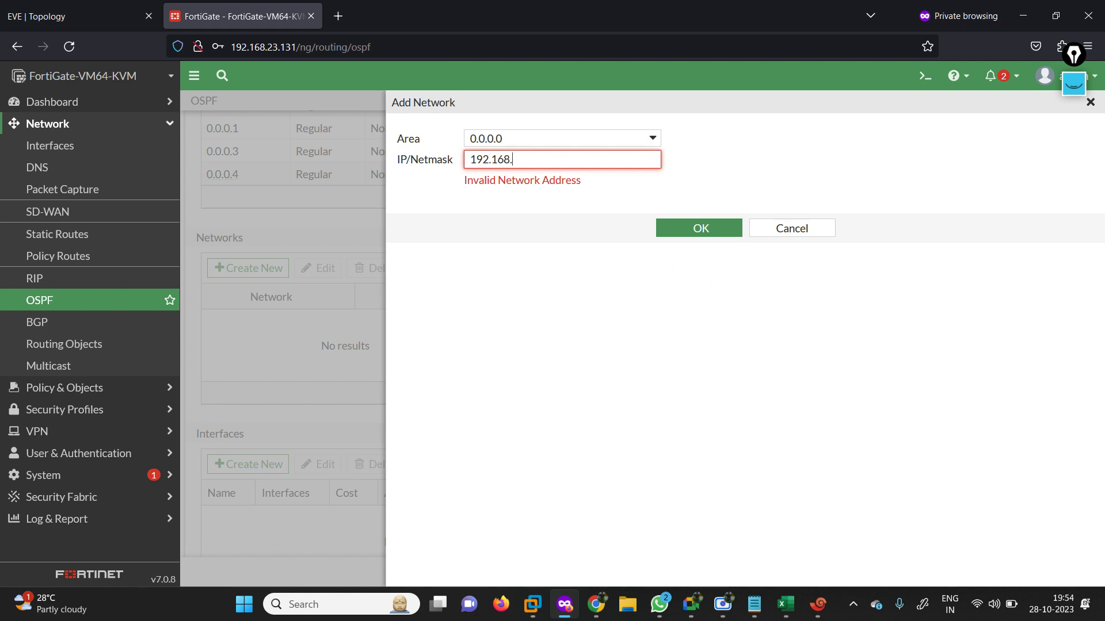
{"action": "type", "text": "2.0"}
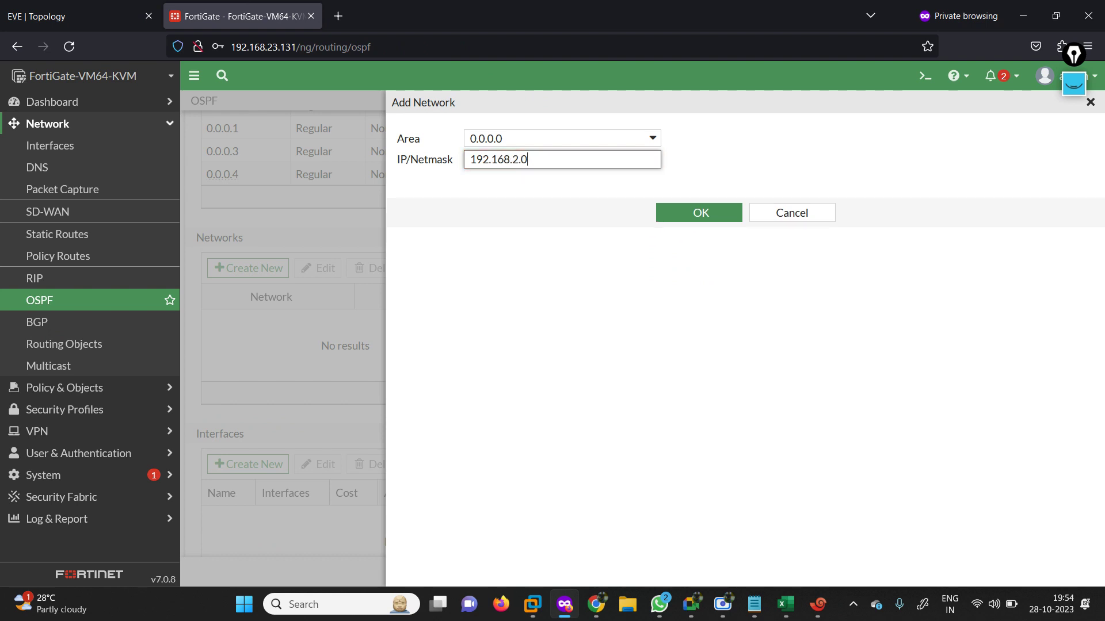
{"action": "type", "text": "/24"}
{"action": "left_click_drag", "start_coordinate": [547, 161], "coordinate": [431, 159]}
{"action": "key", "text": "ctrl+c"}
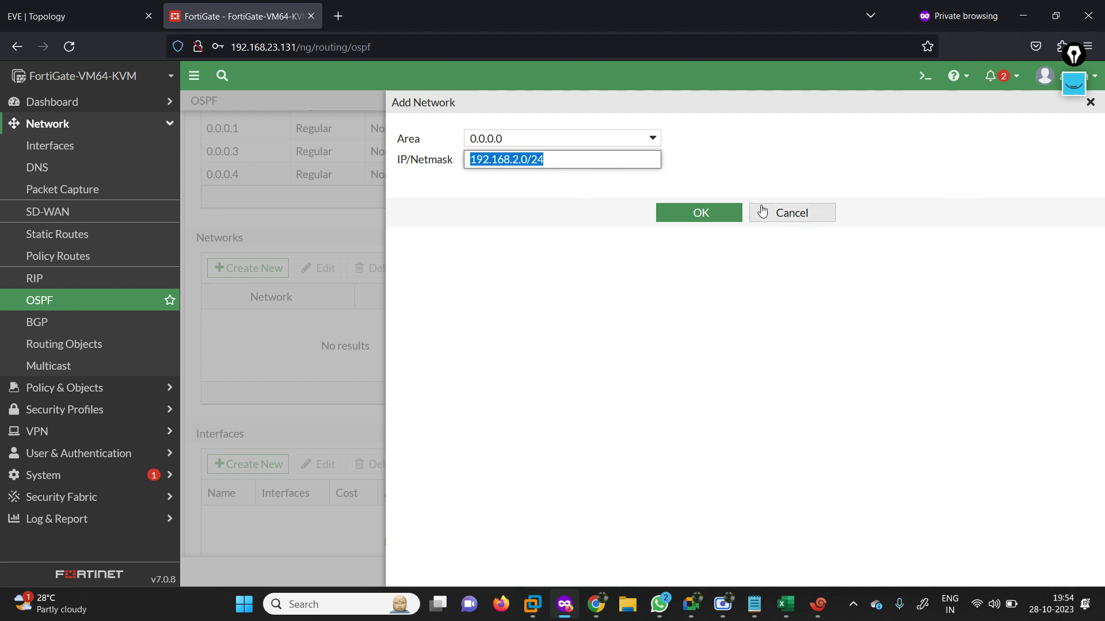
{"action": "left_click", "coordinate": [694, 214]}
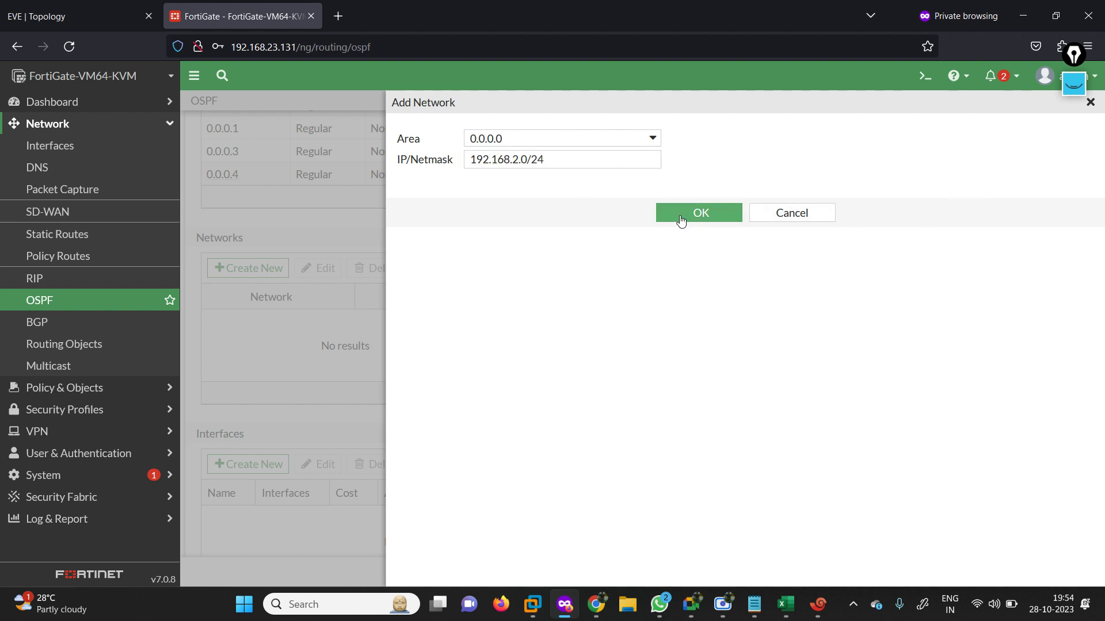
{"action": "left_click", "coordinate": [680, 215]}
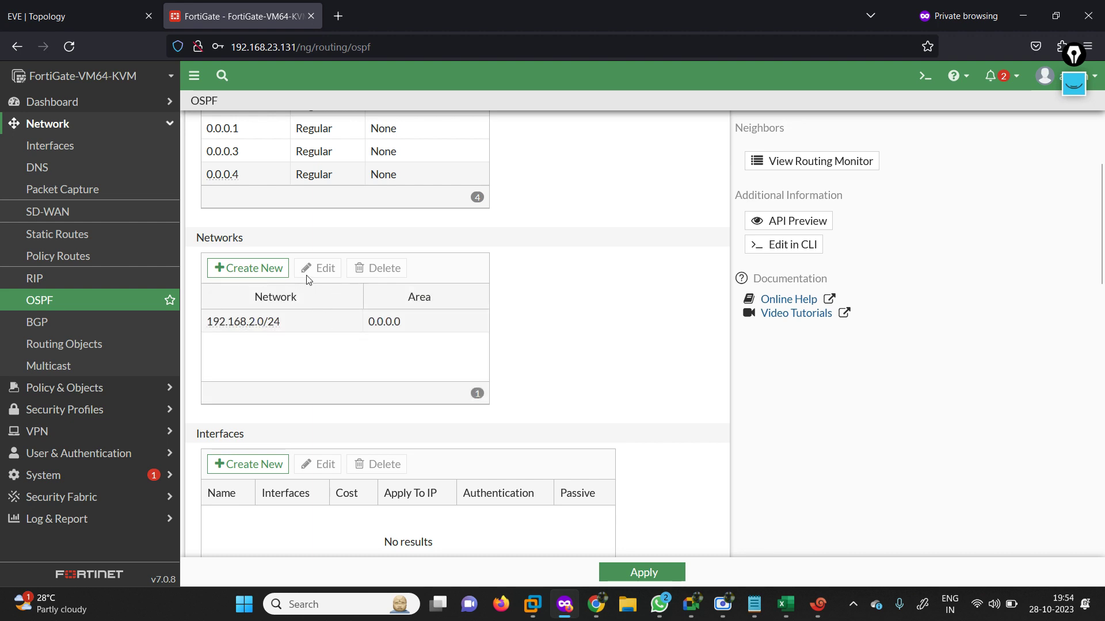
{"action": "left_click", "coordinate": [251, 269]}
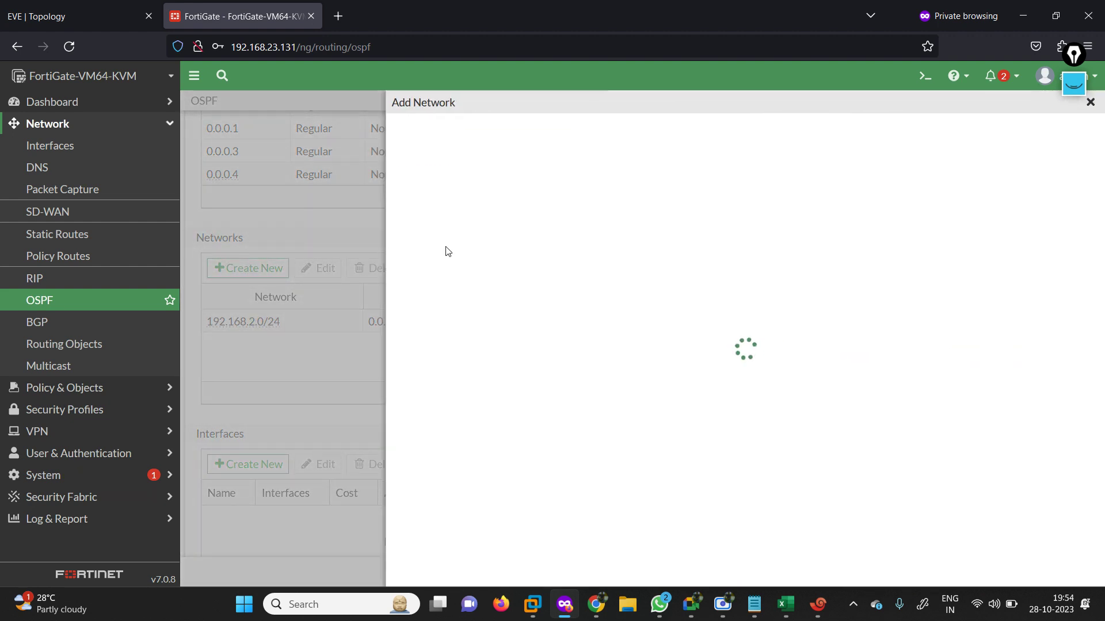
Add OSPF network 192.168.1.0/24 in area 0.0.0.1 on the FortiGate.
{"action": "left_click", "coordinate": [647, 139]}
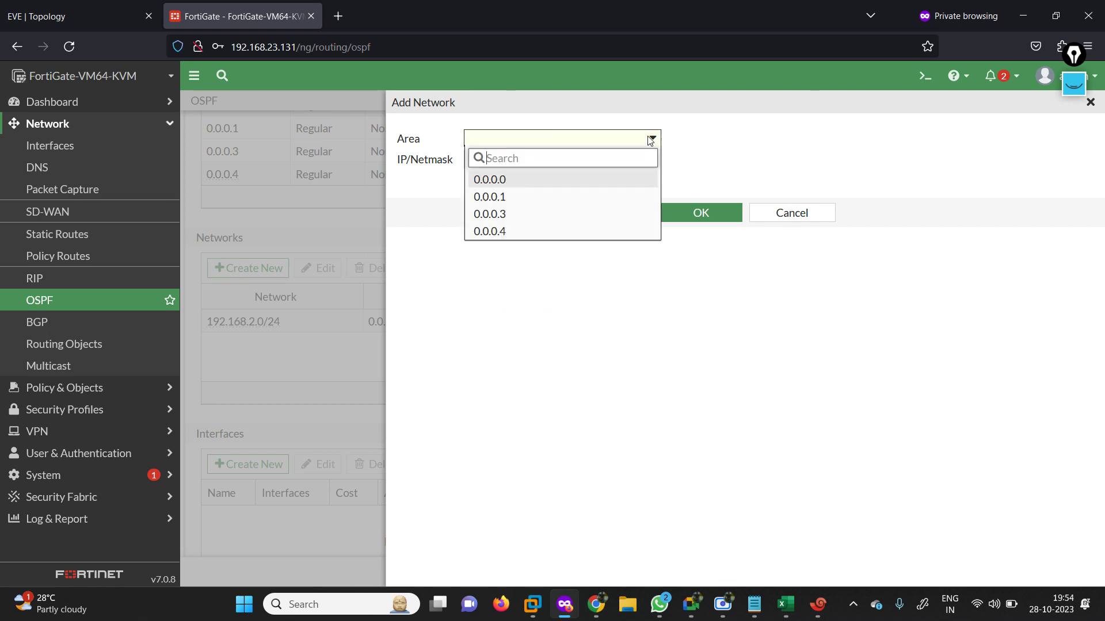
{"action": "left_click", "coordinate": [528, 197]}
{"action": "left_click", "coordinate": [544, 164]}
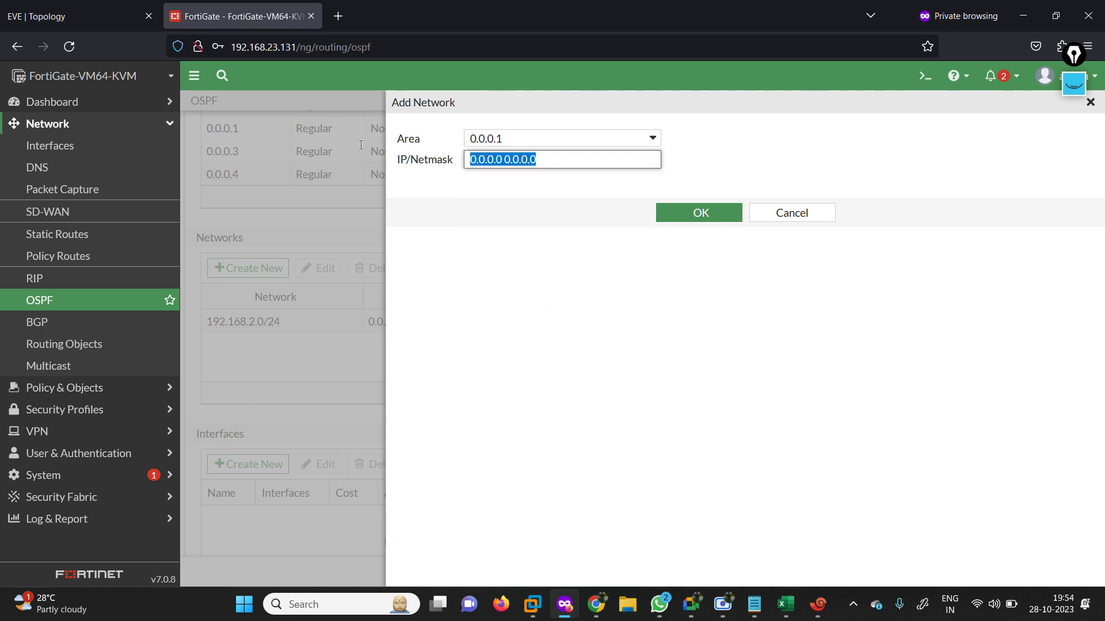
{"action": "key", "text": "ctrl+v"}
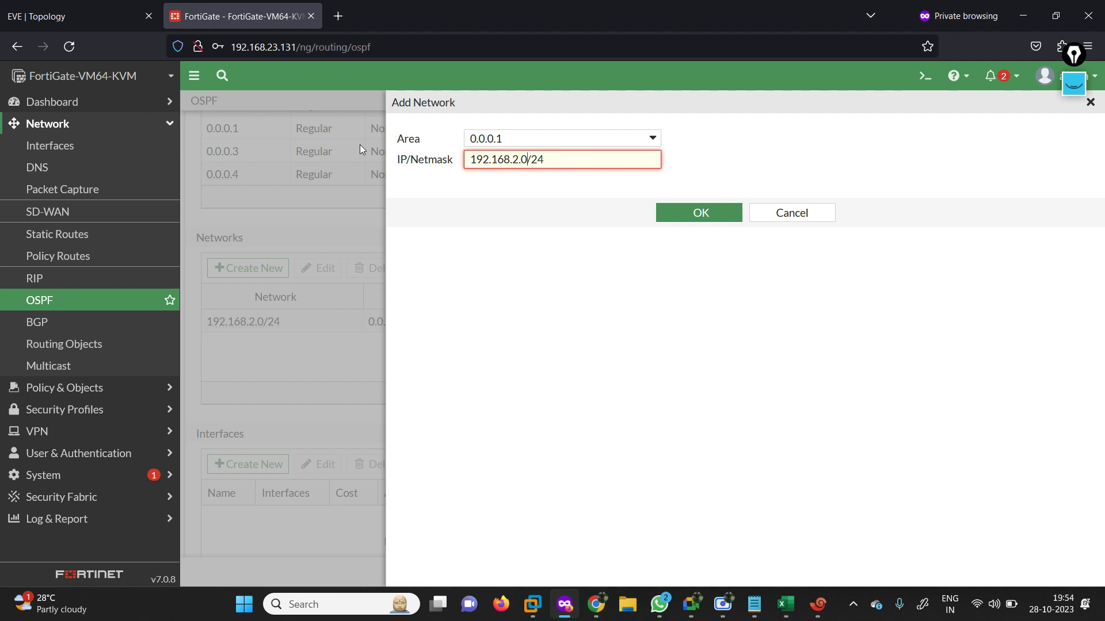
{"action": "key", "text": "Left"}
{"action": "key", "text": "Left"}
{"action": "key", "text": "BackSpace"}
{"action": "type", "text": "1"}
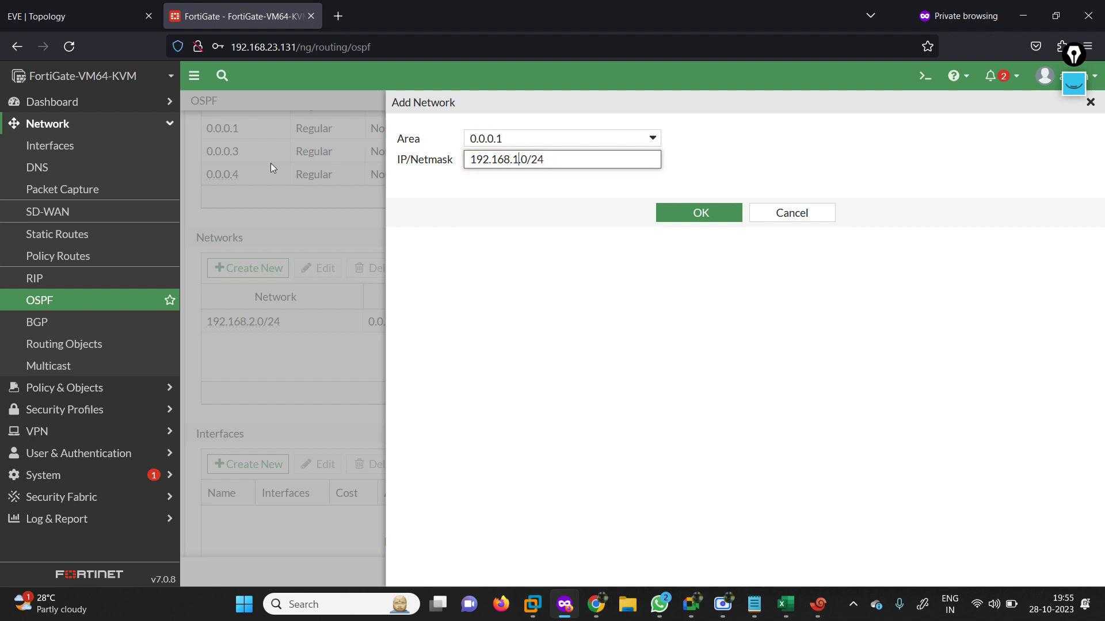
{"action": "left_click", "coordinate": [81, 23]}
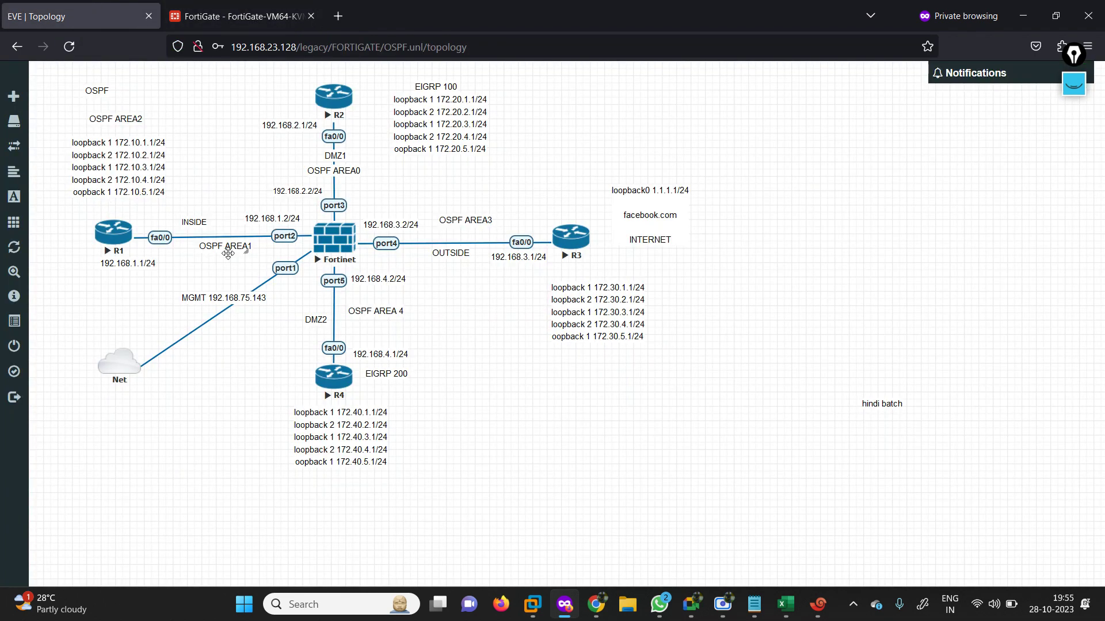
{"action": "left_click", "coordinate": [232, 6]}
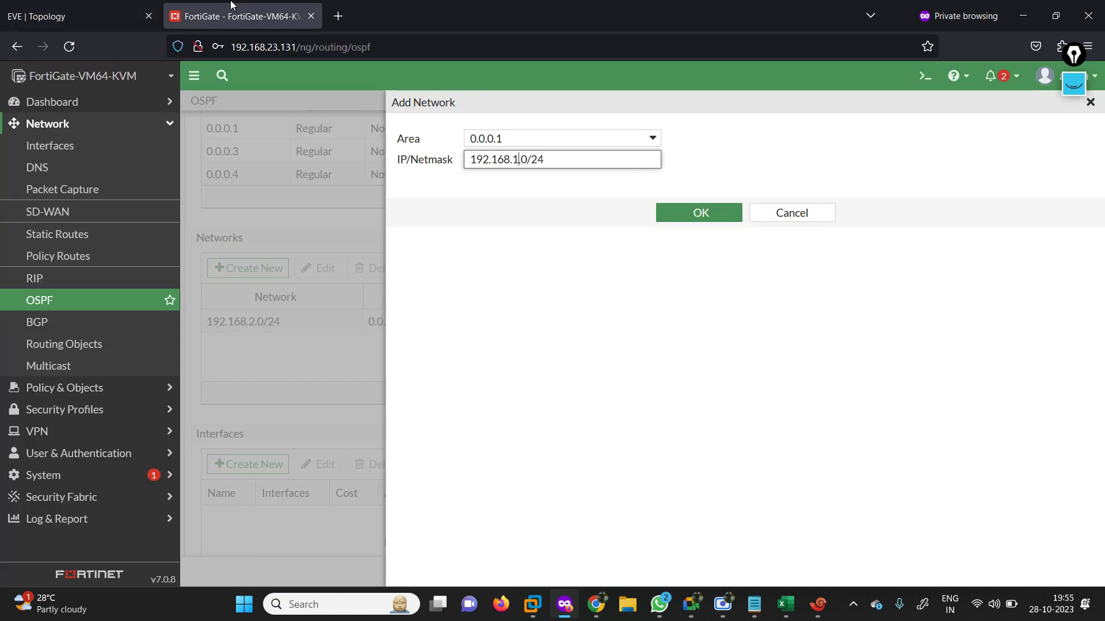
{"action": "left_click", "coordinate": [699, 212]}
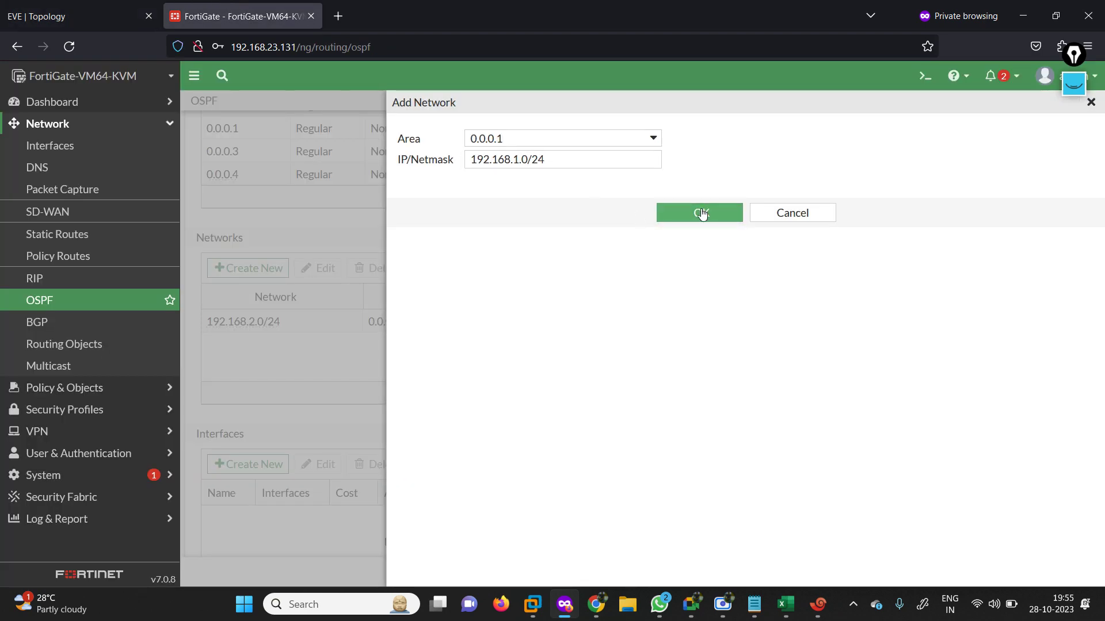
{"action": "left_click", "coordinate": [244, 267]}
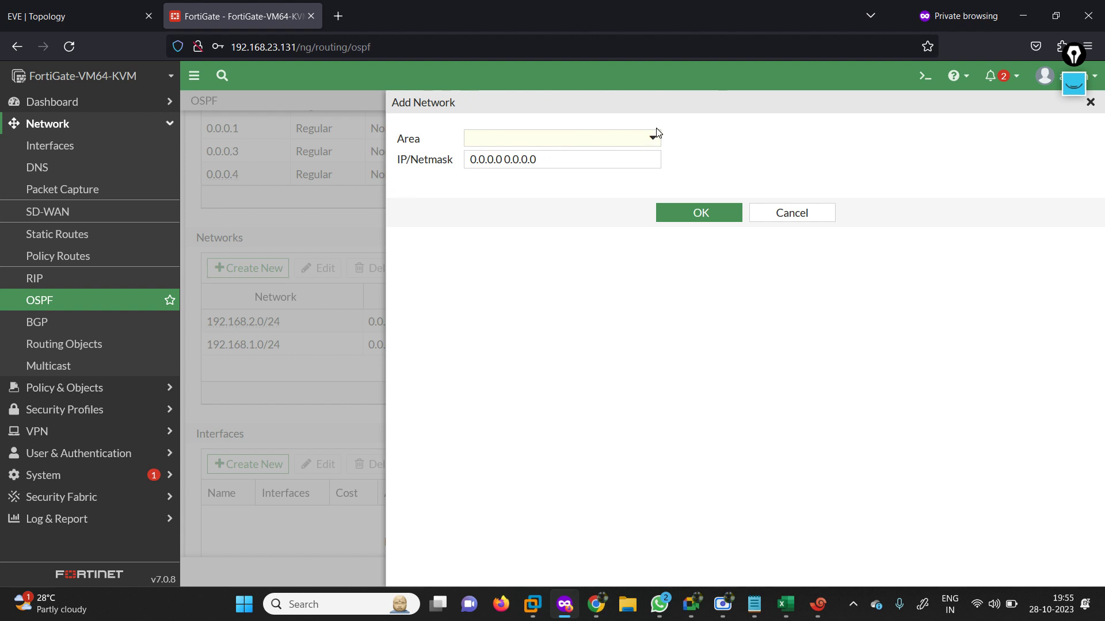
Add OSPF network 192.168.3.0/24 in area 0.0.0.3.
{"action": "left_click", "coordinate": [656, 136]}
{"action": "left_click", "coordinate": [565, 214]}
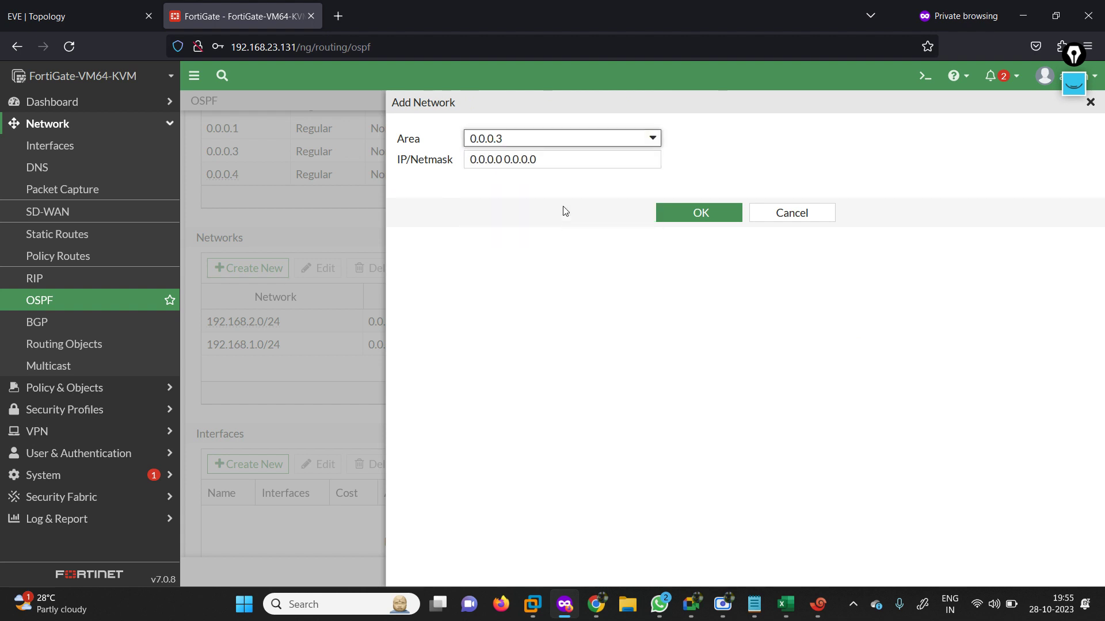
{"action": "triple_click", "coordinate": [543, 161]}
{"action": "key", "text": "ctrl+v"}
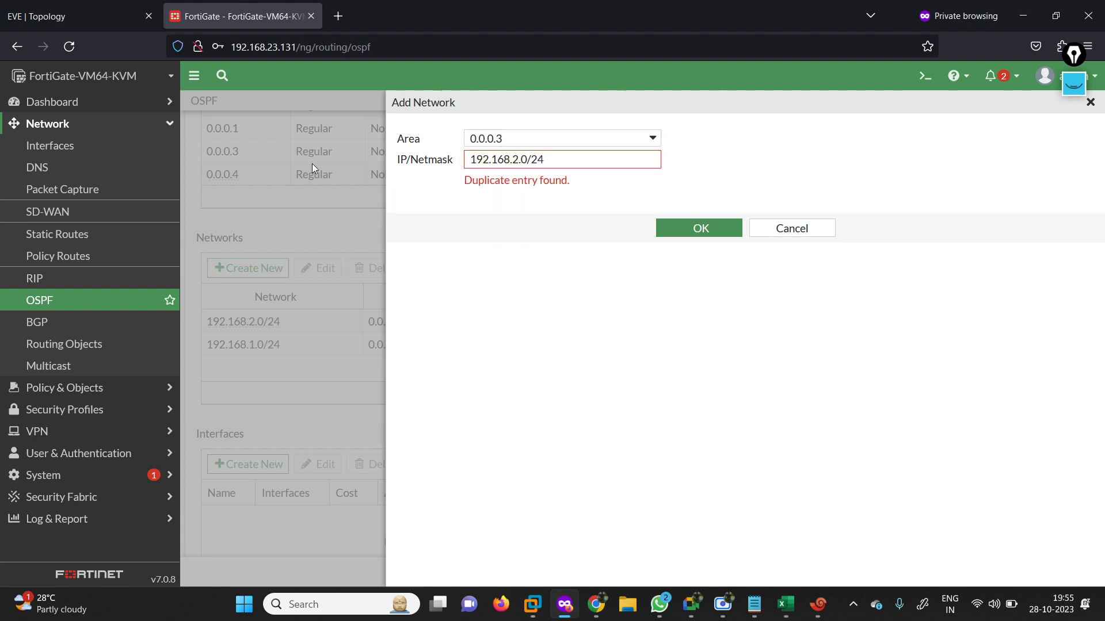
{"action": "left_click", "coordinate": [552, 160]}
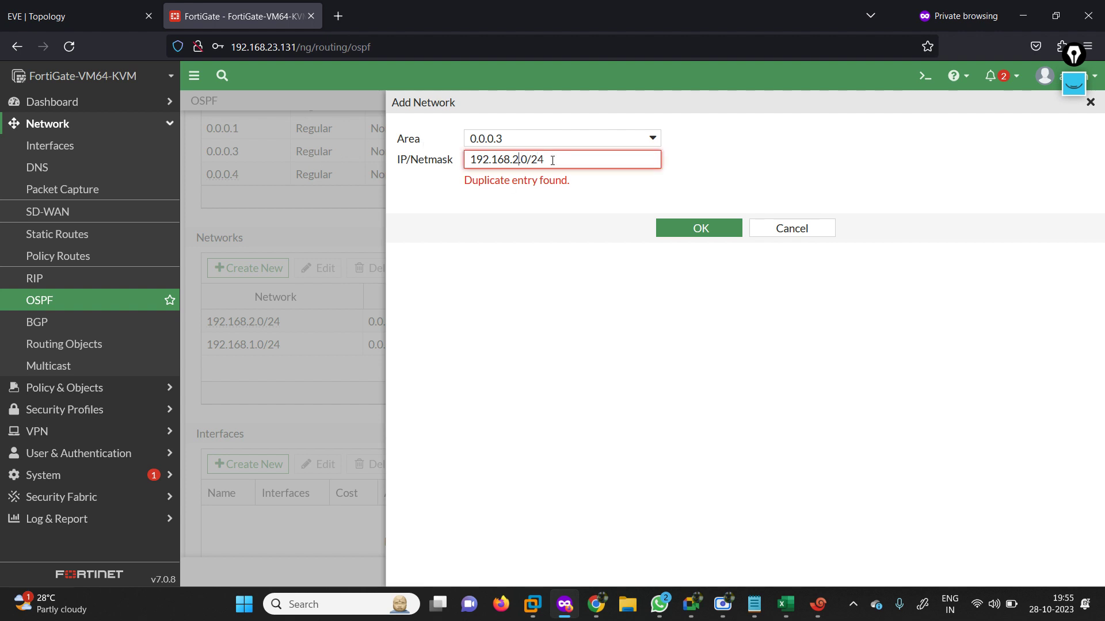
{"action": "key", "text": "BackSpace"}
{"action": "type", "text": "3"}
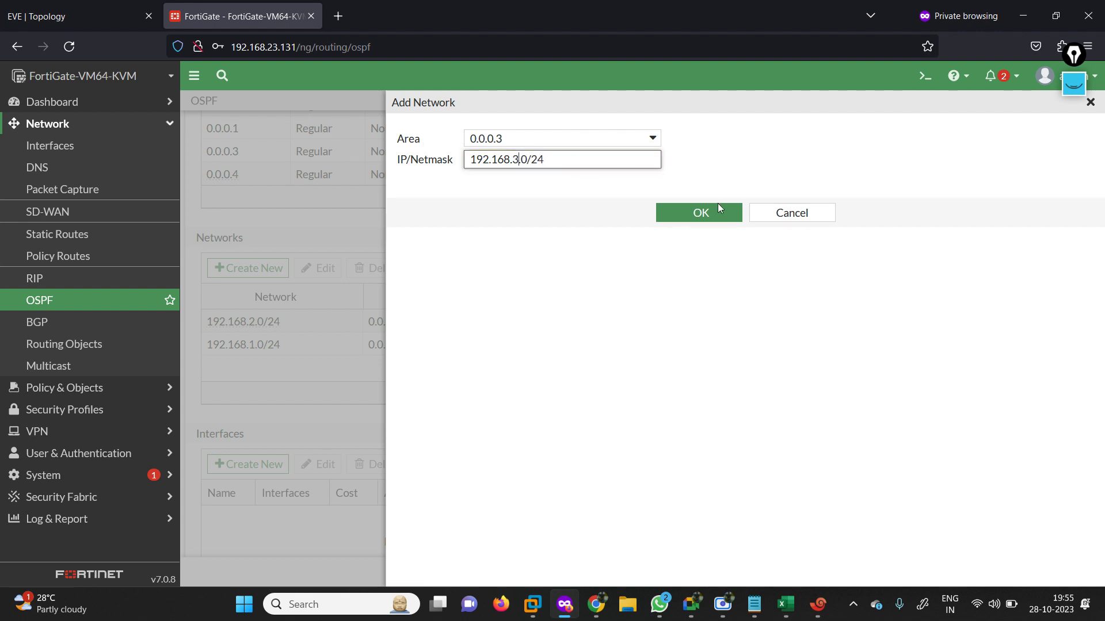
{"action": "left_click", "coordinate": [704, 216]}
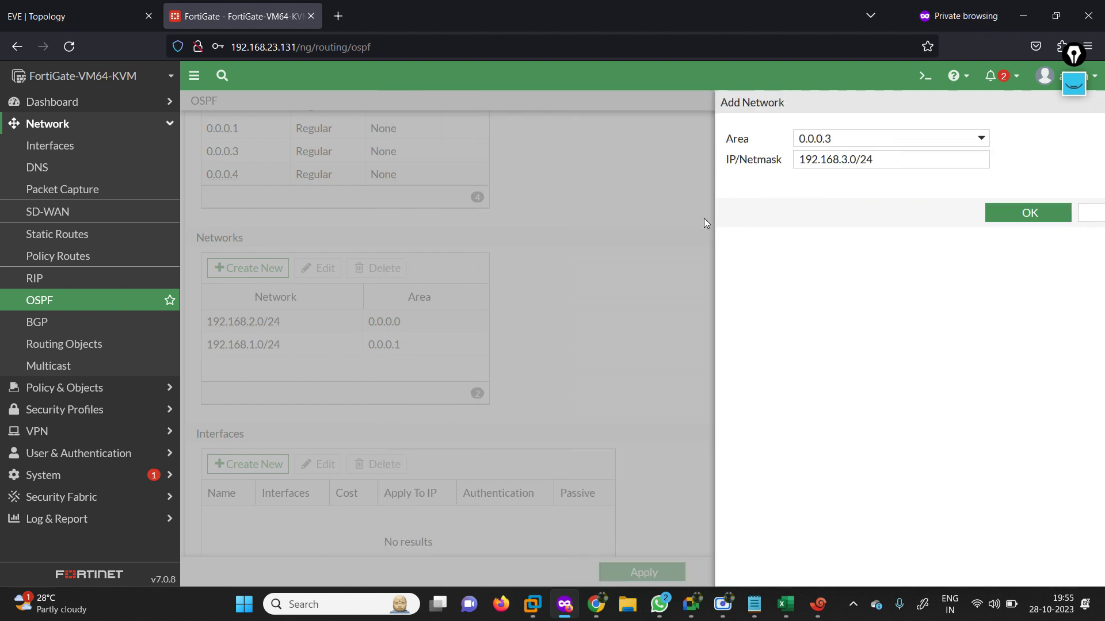
Add network 192.168.4.0/24 in area 0.0.0.4 and apply the FortiGate OSPF settings.
{"action": "left_click", "coordinate": [248, 268]}
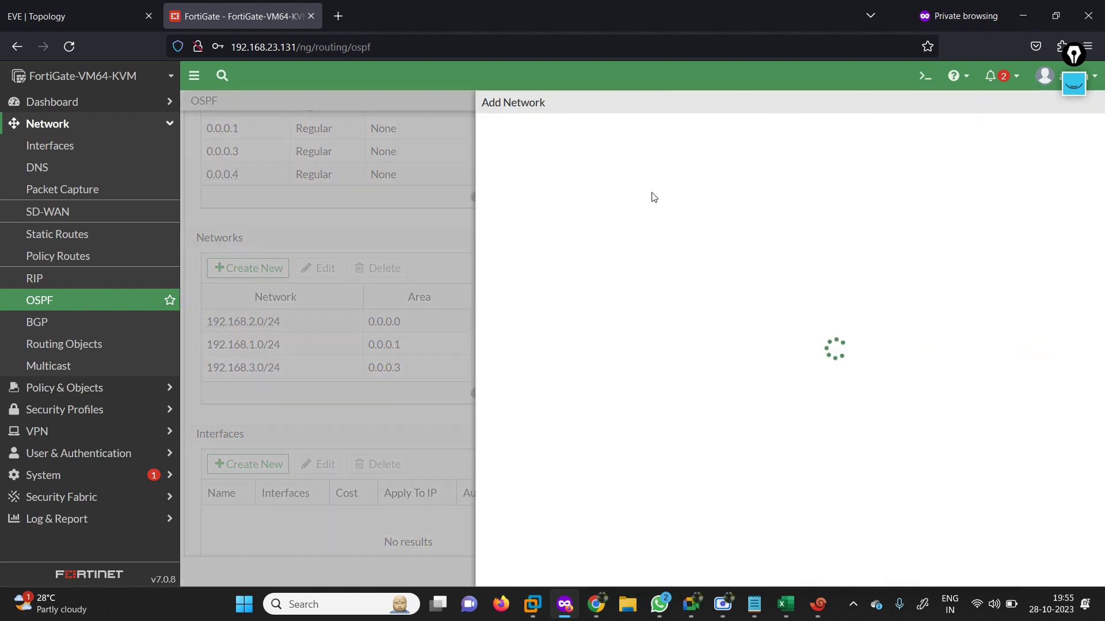
{"action": "left_click", "coordinate": [649, 141]}
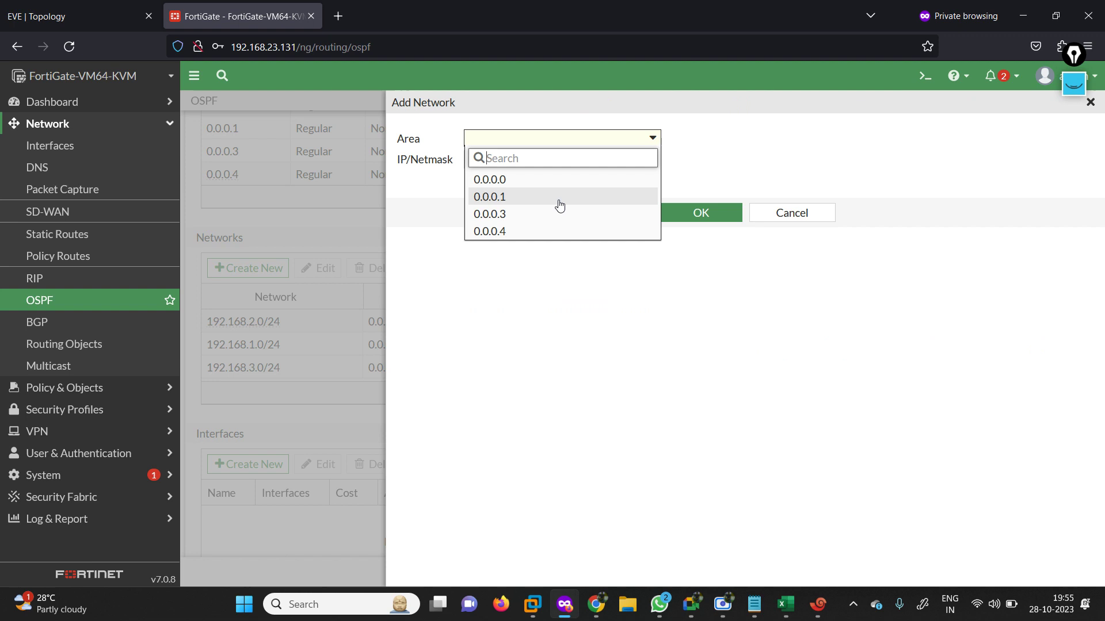
{"action": "left_click", "coordinate": [531, 233]}
{"action": "left_click", "coordinate": [552, 165]}
{"action": "key", "text": "ctrl+v"}
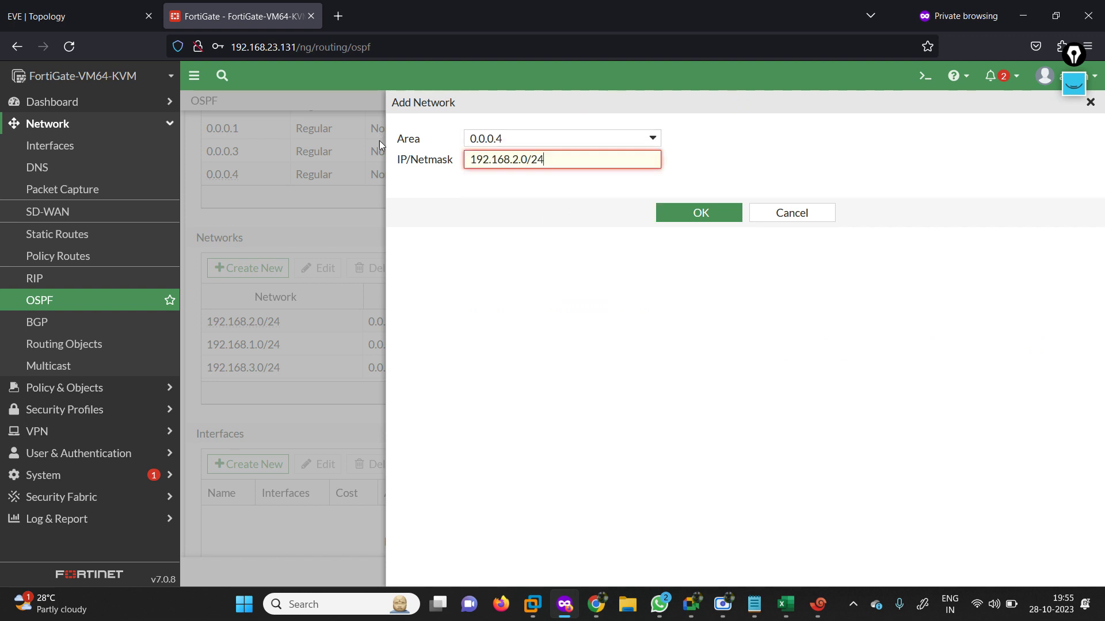
{"action": "key", "text": "Left"}
{"action": "key", "text": "Left"}
{"action": "key", "text": "Left"}
{"action": "key", "text": "Left"}
{"action": "key", "text": "Left"}
{"action": "key", "text": "BackSpace"}
{"action": "type", "text": "4"}
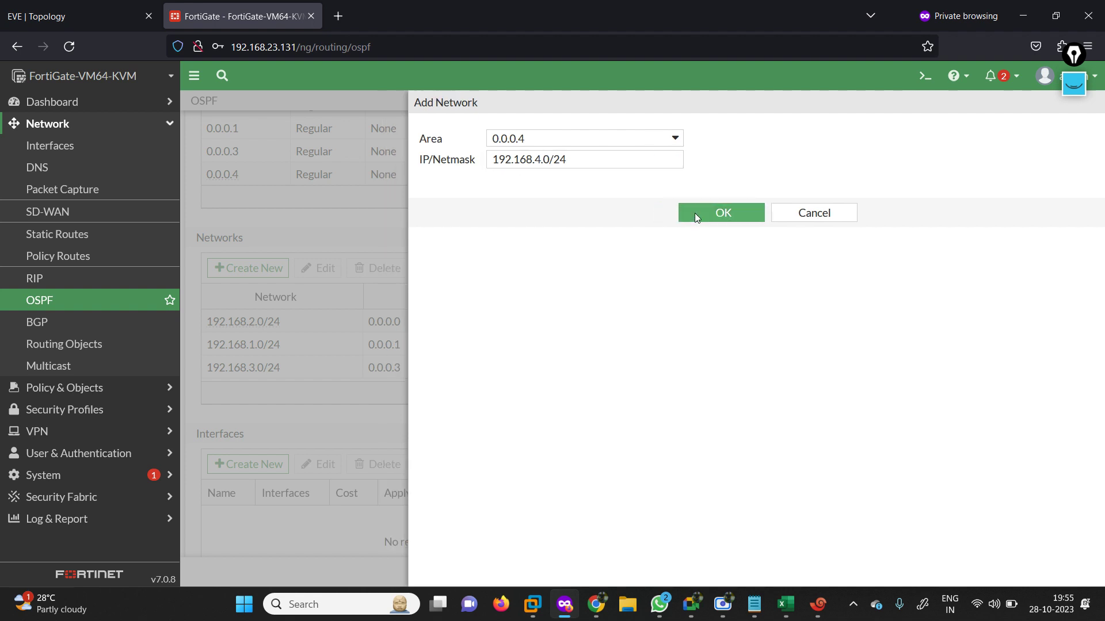
{"action": "left_click", "coordinate": [695, 213]}
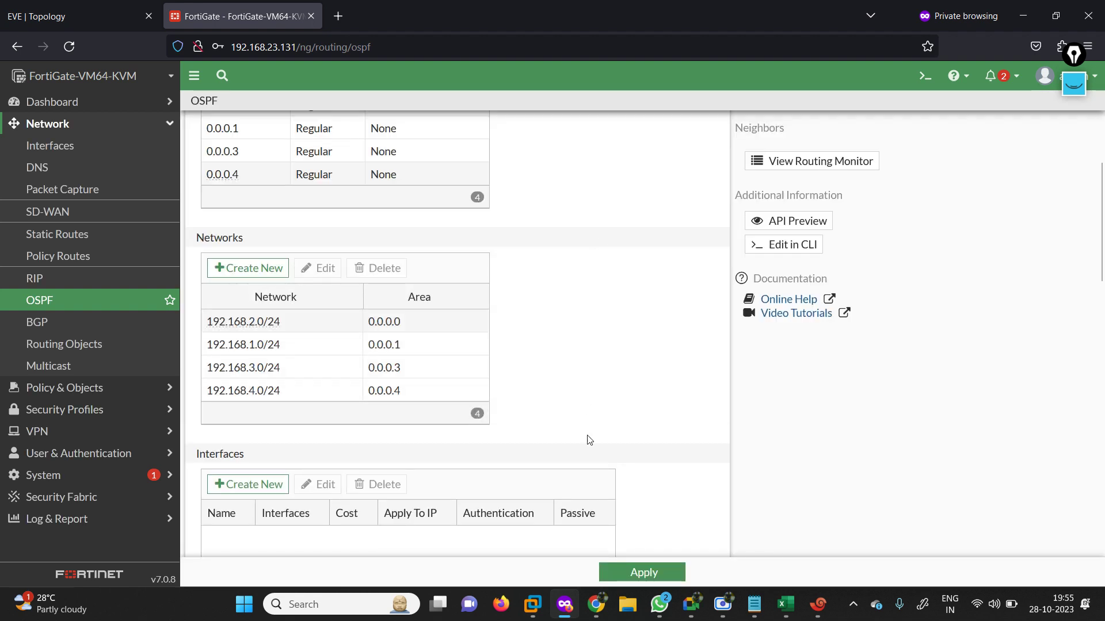
{"action": "left_click", "coordinate": [668, 576]}
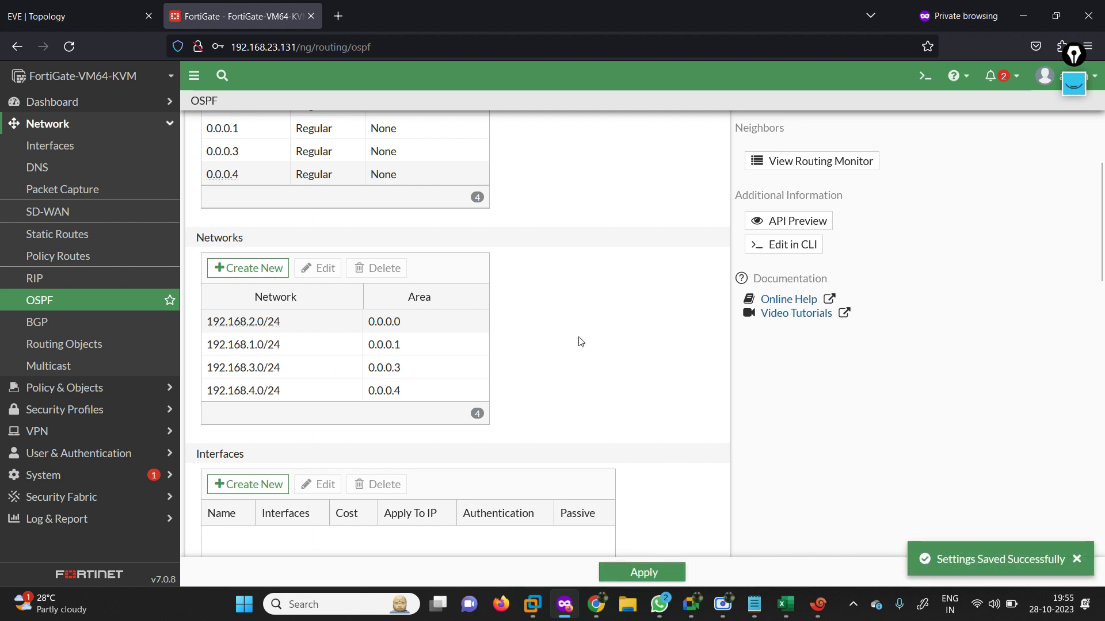
{"action": "left_click", "coordinate": [98, 5]}
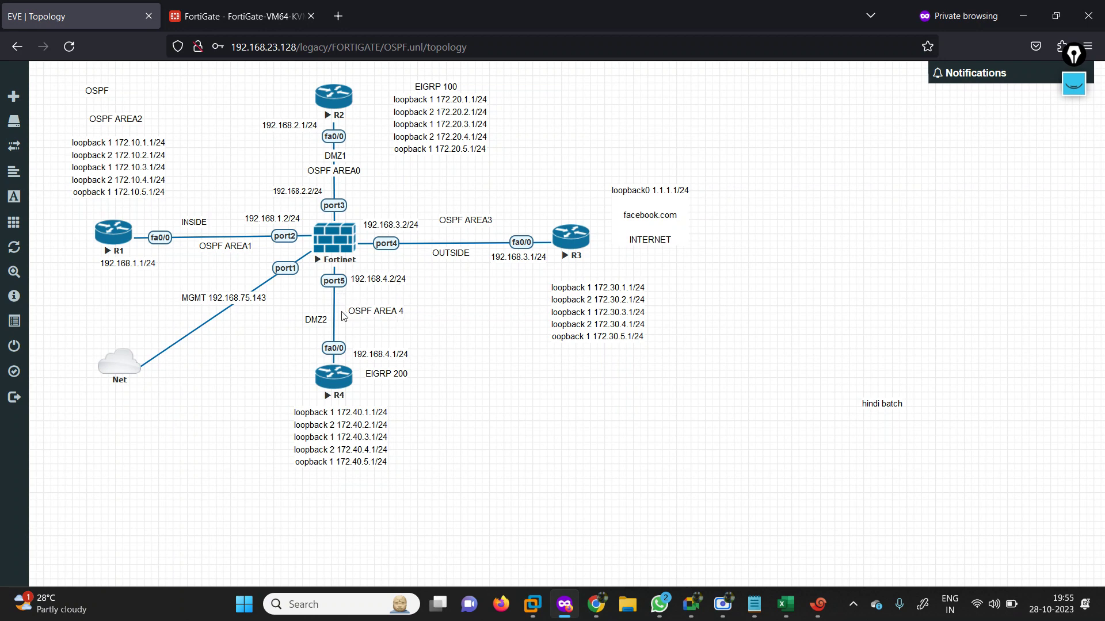
{"action": "left_click", "coordinate": [813, 603]}
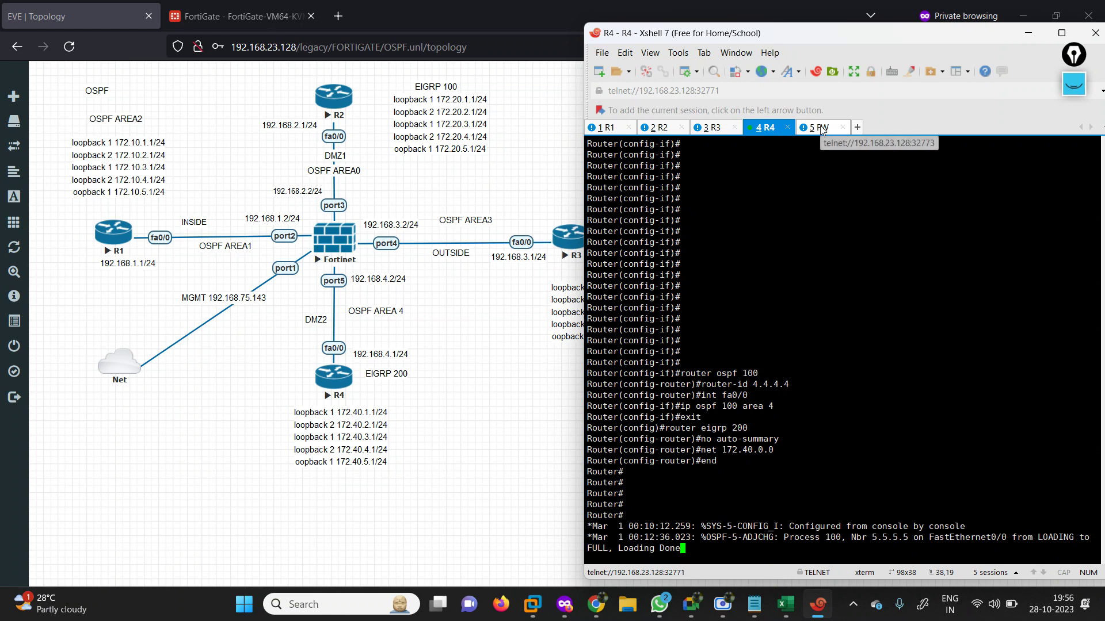
{"action": "left_click", "coordinate": [1062, 33]}
{"action": "left_click", "coordinate": [27, 104]}
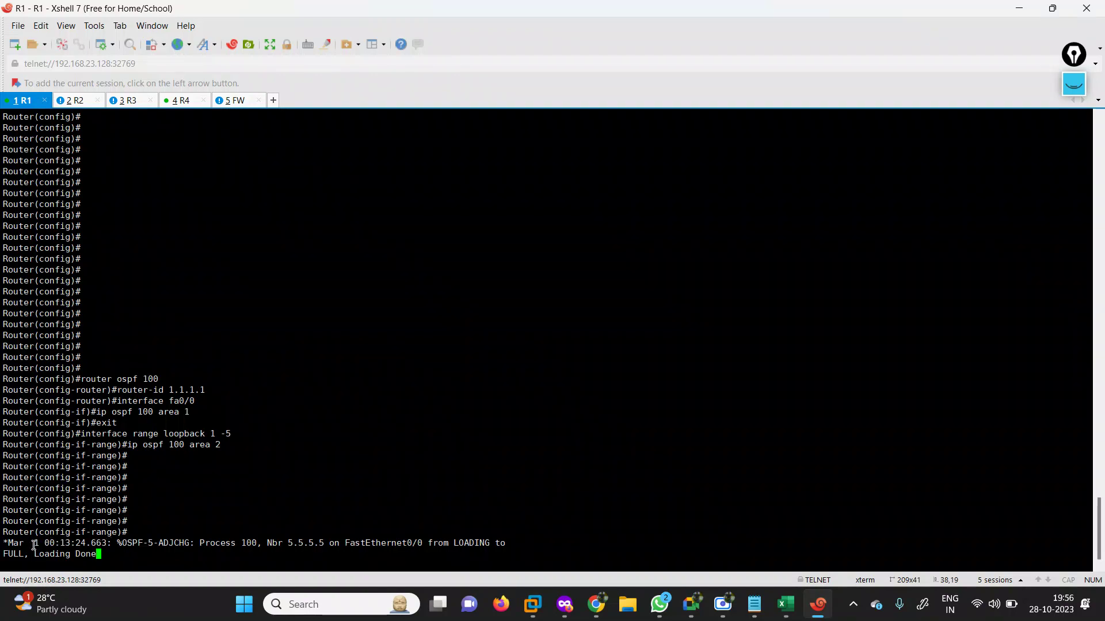
{"action": "left_click_drag", "start_coordinate": [34, 545], "coordinate": [194, 543]}
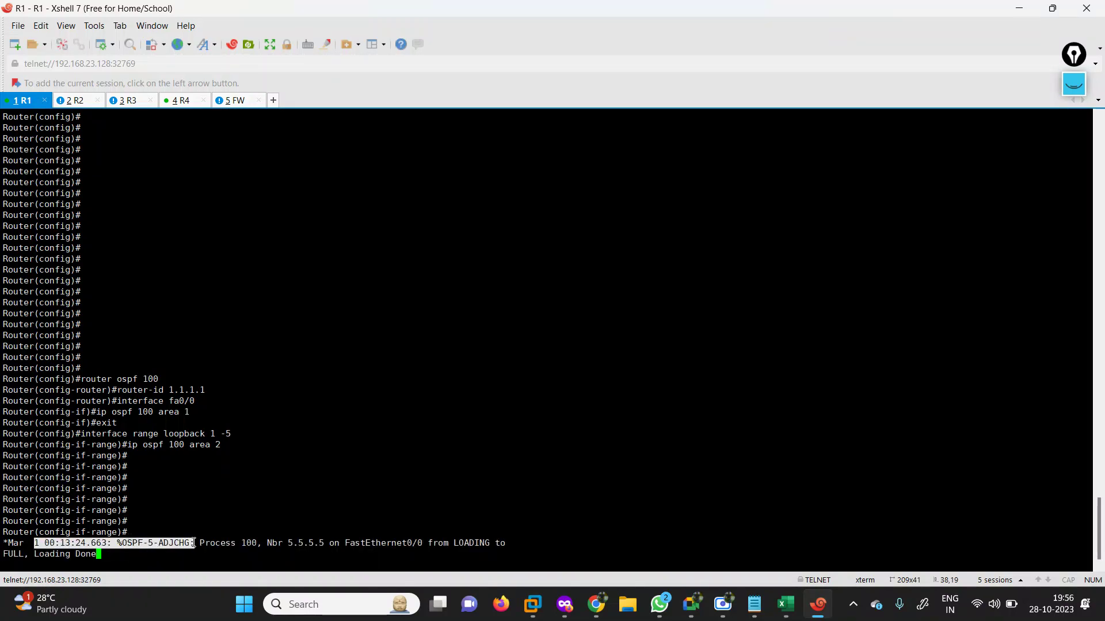
{"action": "left_click_drag", "start_coordinate": [210, 544], "coordinate": [320, 544]}
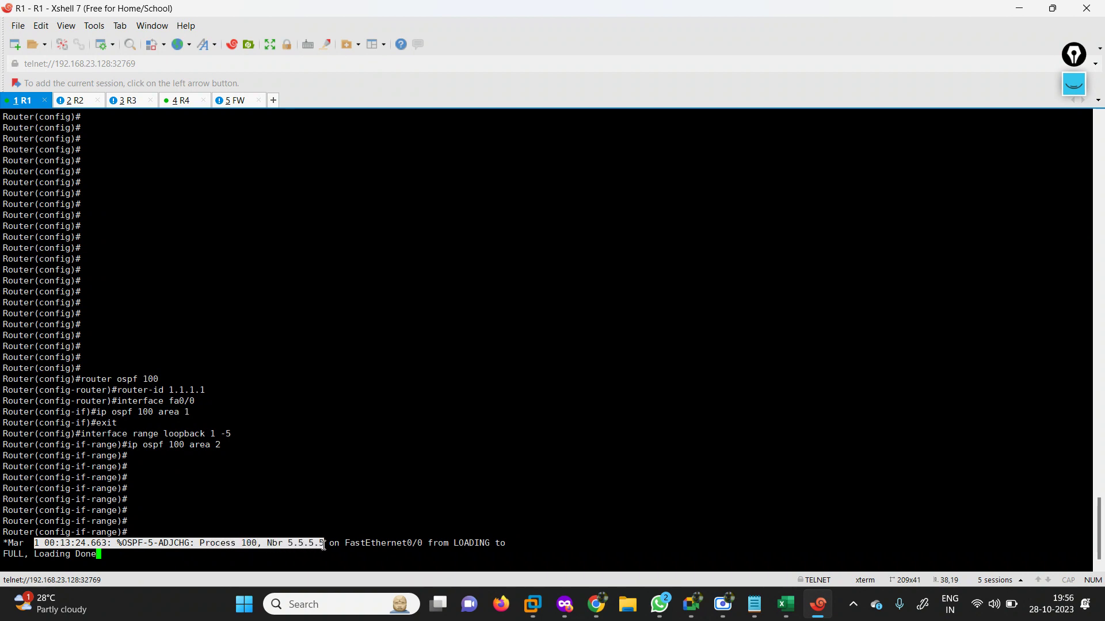
{"action": "left_click_drag", "start_coordinate": [324, 545], "coordinate": [424, 541]}
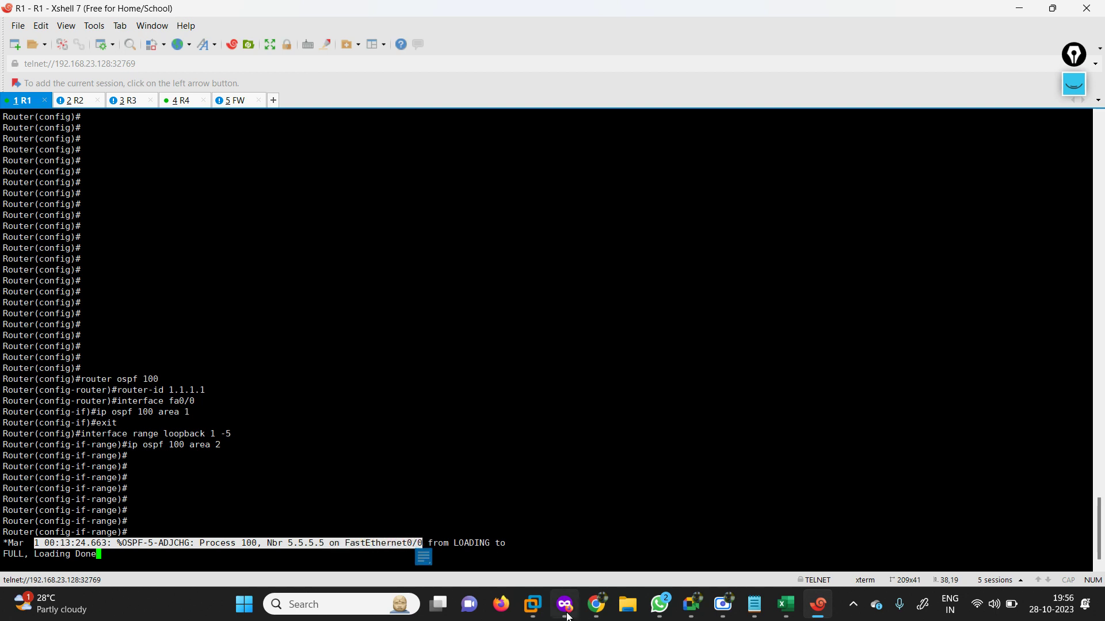
{"action": "left_click", "coordinate": [567, 614]}
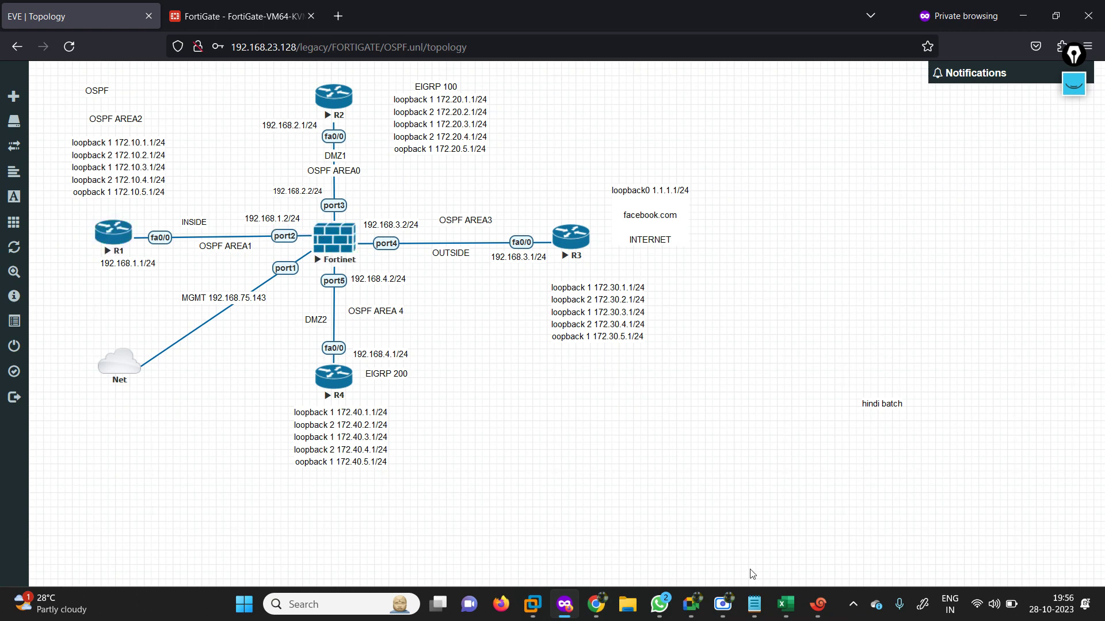
Switch to the FortiGate console and log back in as admin.
{"action": "left_click", "coordinate": [818, 604]}
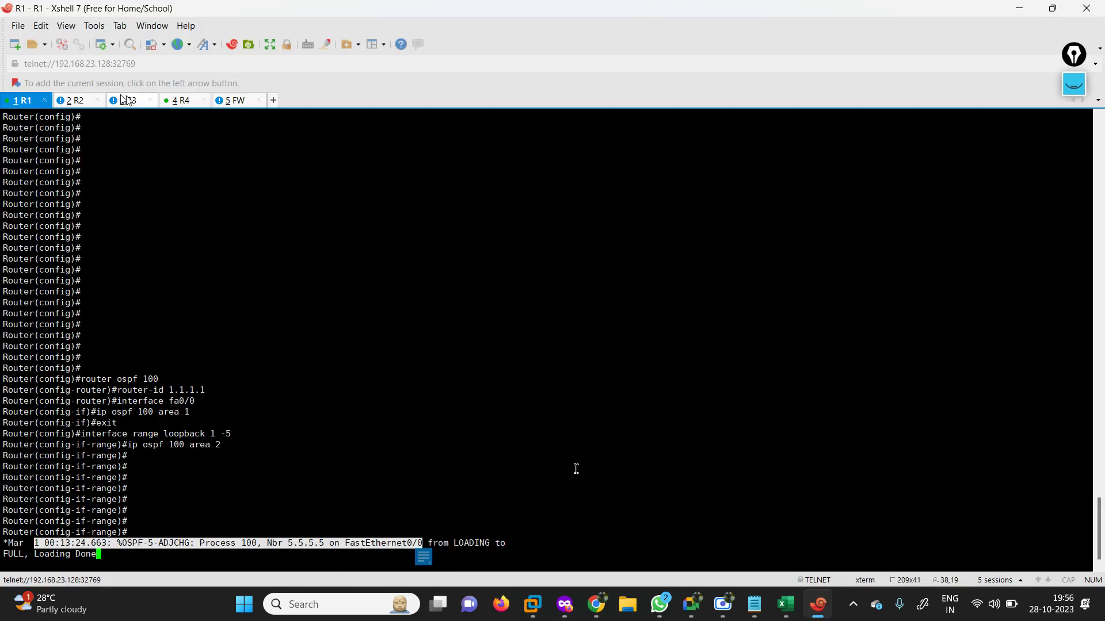
{"action": "key", "text": "ctrl+Tab"}
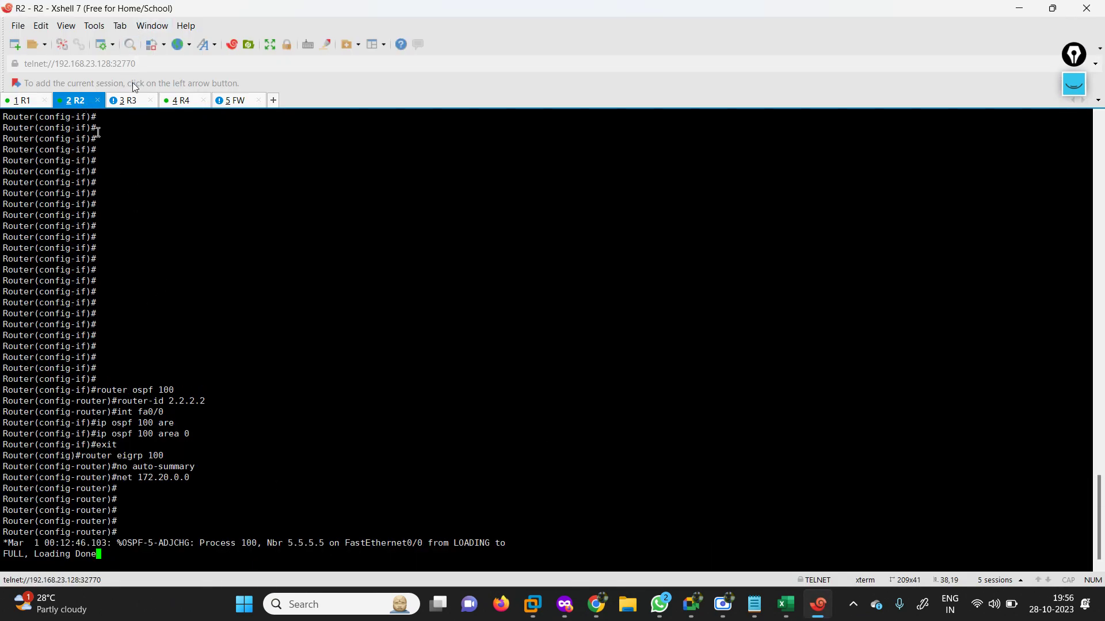
{"action": "left_click", "coordinate": [135, 102]}
{"action": "left_click", "coordinate": [183, 101]}
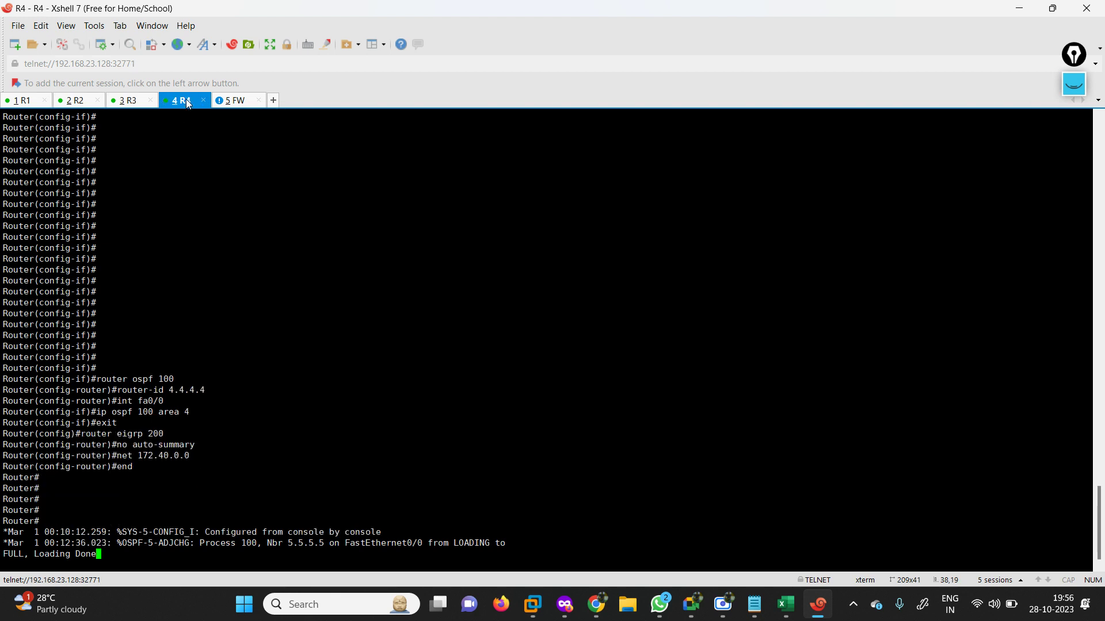
{"action": "left_click", "coordinate": [252, 106]}
{"action": "left_click", "coordinate": [378, 361]}
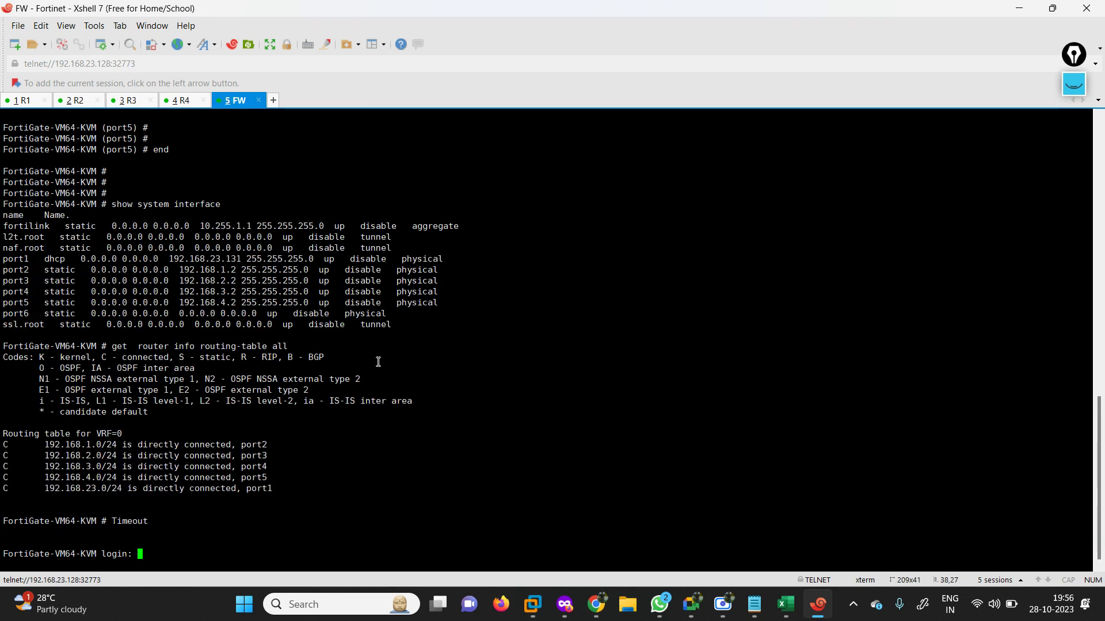
{"action": "type", "text": "admin"}
{"action": "key", "text": "Return"}
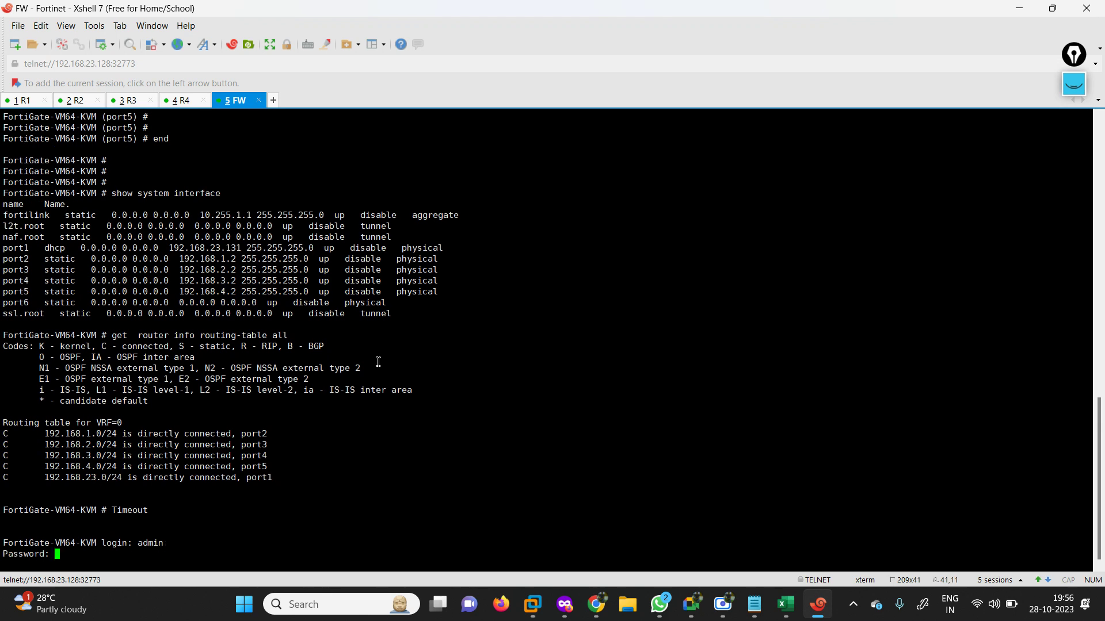
{"action": "key", "text": "Return"}
Show the FortiGate routing table, with five OSPF routes to 172.30.1.1–172.30.5.1 via port4.
{"action": "type", "text": "get  "}
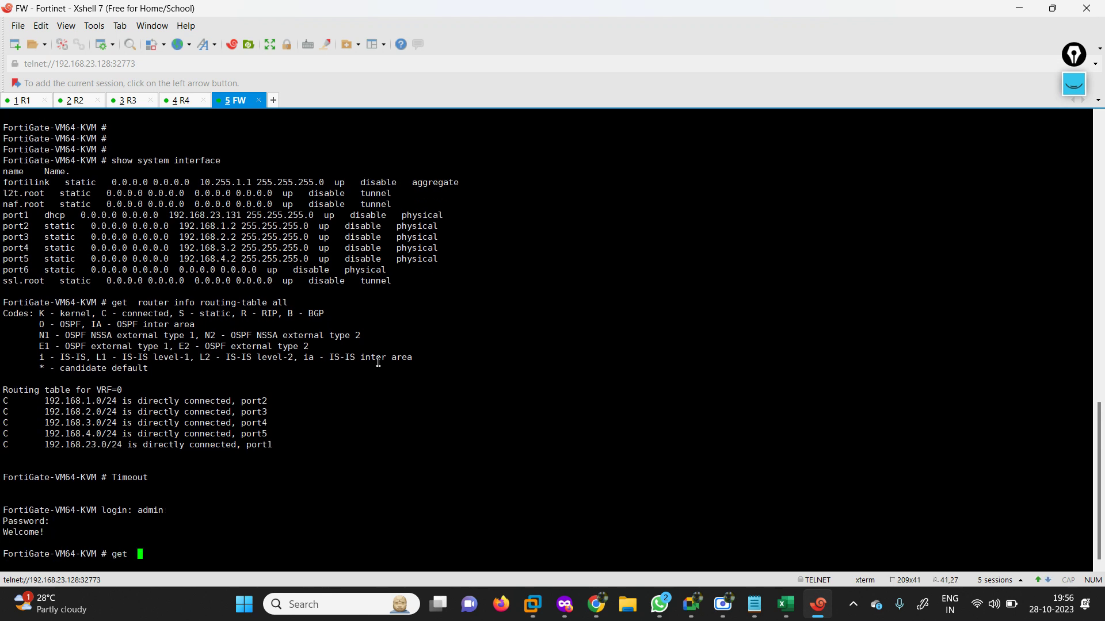
{"action": "type", "text": "r"}
{"action": "type", "text": "outer info routing-table all"}
{"action": "key", "text": "Return"}
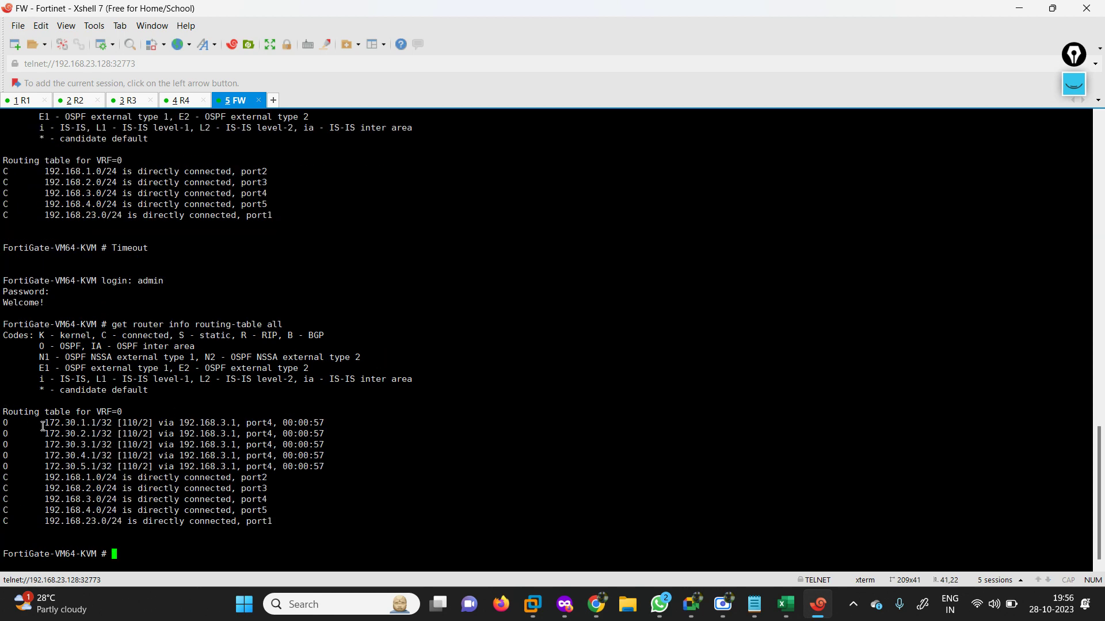
{"action": "left_click_drag", "start_coordinate": [43, 427], "coordinate": [338, 469]}
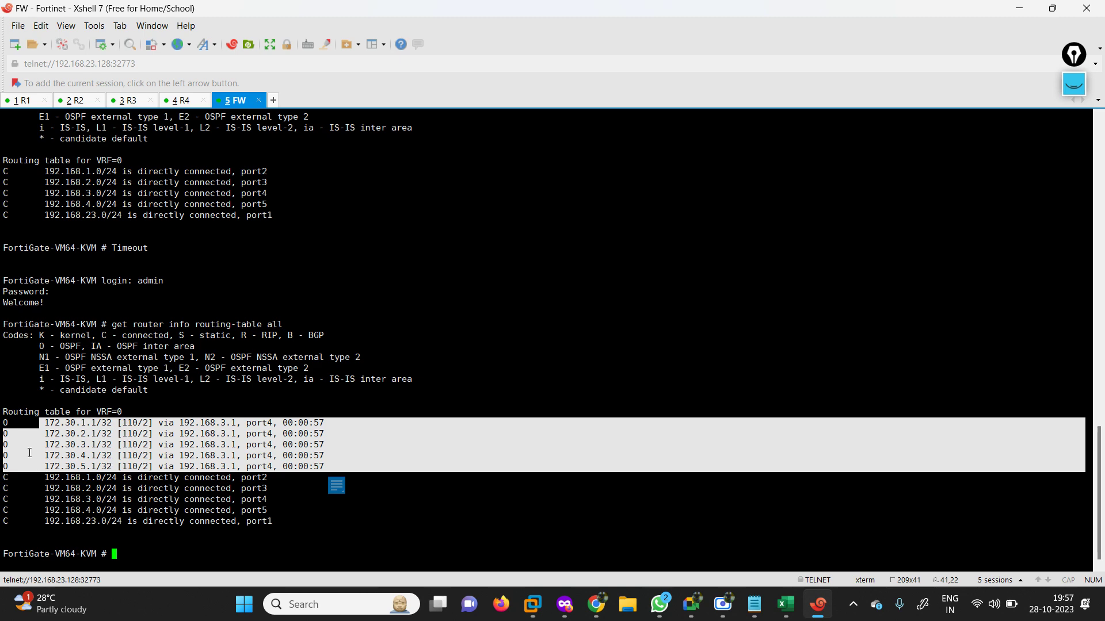
{"action": "left_click", "coordinate": [1053, 8]}
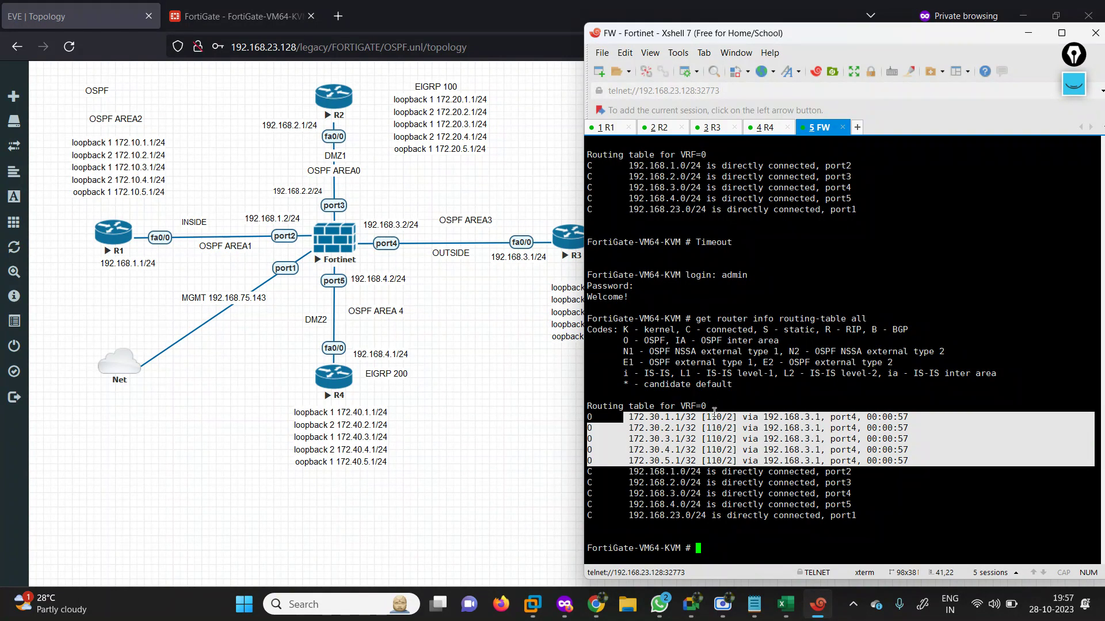
Leave config mode on R1 and list its OSPF routes, including inter-area 172.30 loopbacks.
{"action": "left_click", "coordinate": [607, 130]}
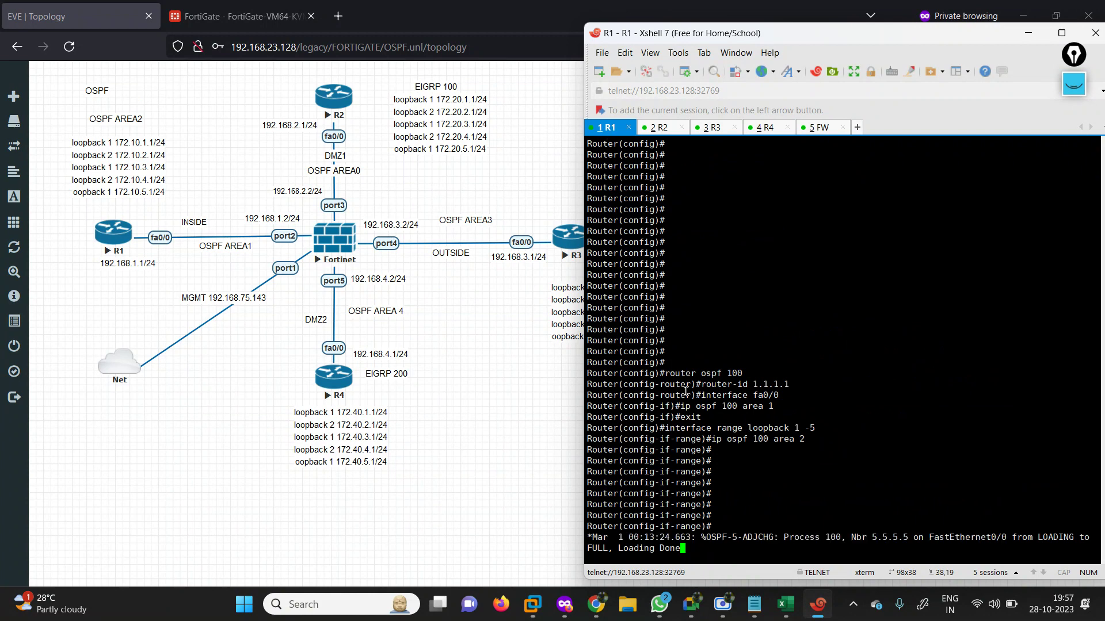
{"action": "key", "text": "Return"}
{"action": "key", "text": "Return"}
{"action": "key", "text": "Return"}
{"action": "key", "text": "Return"}
{"action": "type", "text": "end"}
{"action": "key", "text": "Return"}
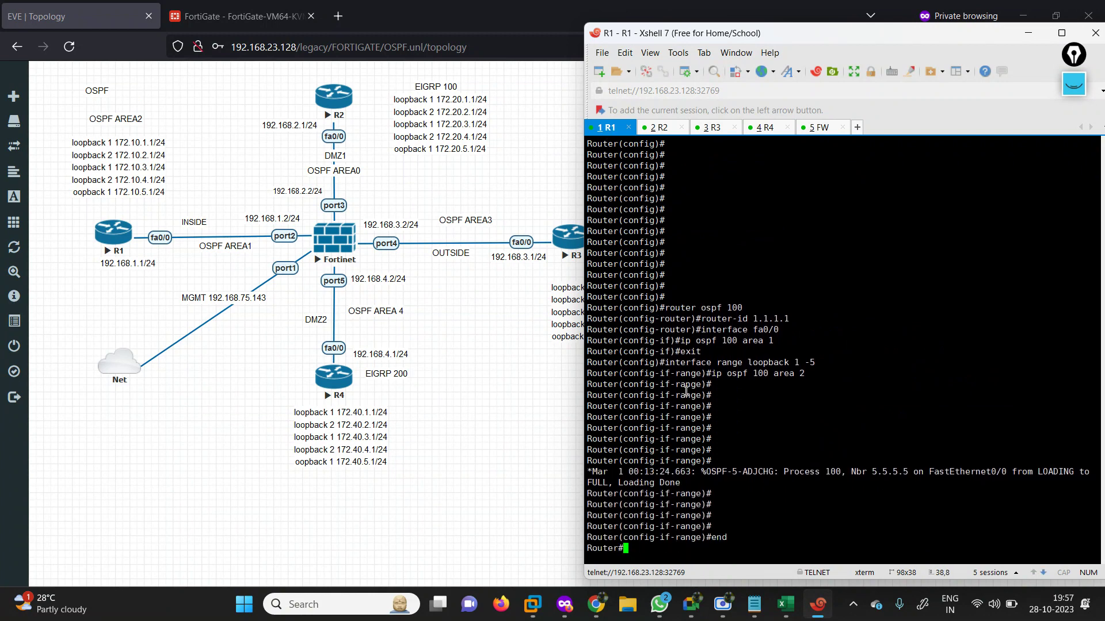
{"action": "type", "text": "sh"}
{"action": "key", "text": "Tab"}
{"action": "type", "text": "i poru"}
{"action": "key", "text": "Return"}
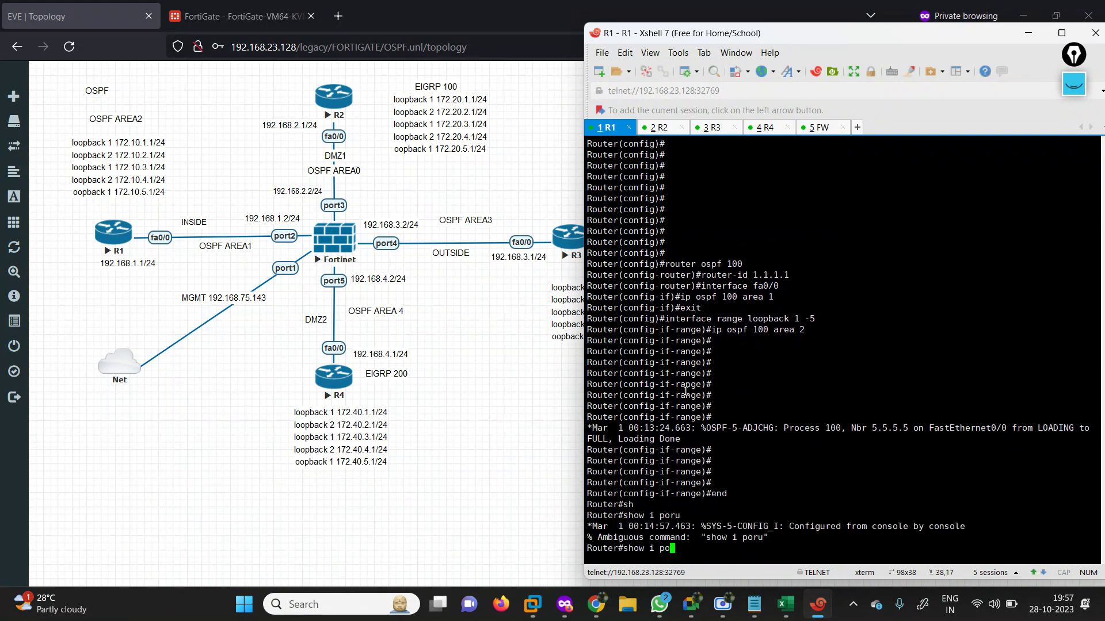
{"action": "key", "text": "BackSpace"}
{"action": "key", "text": "BackSpace"}
{"action": "key", "text": "BackSpace"}
{"action": "type", "text": "p rou"}
{"action": "key", "text": "Tab"}
{"action": "type", "text": "os"}
{"action": "key", "text": "Tab"}
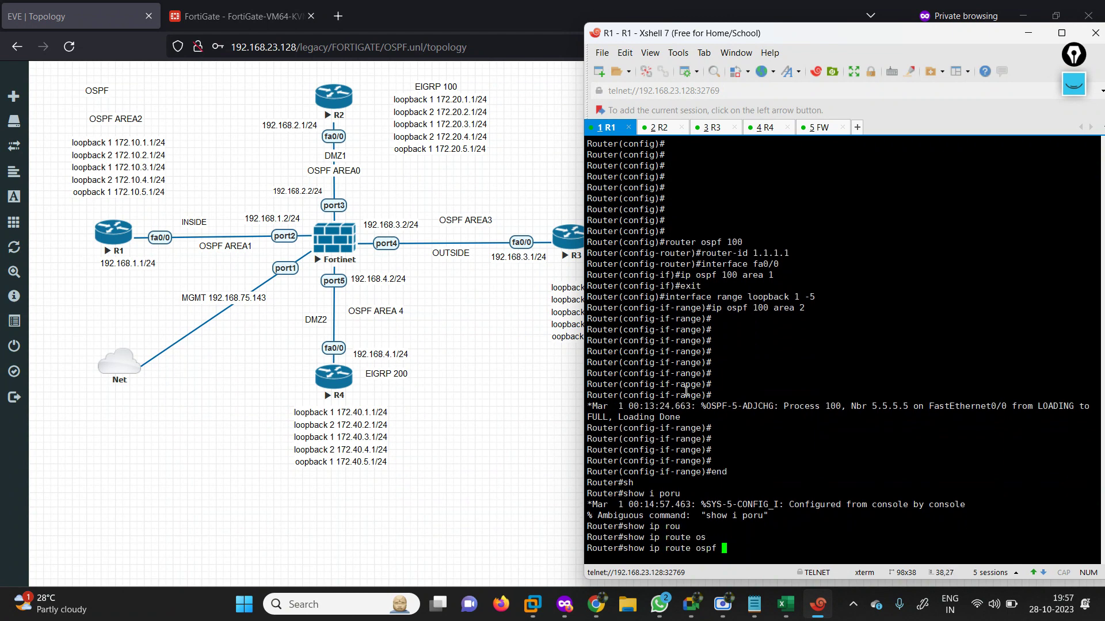
{"action": "key", "text": "Return"}
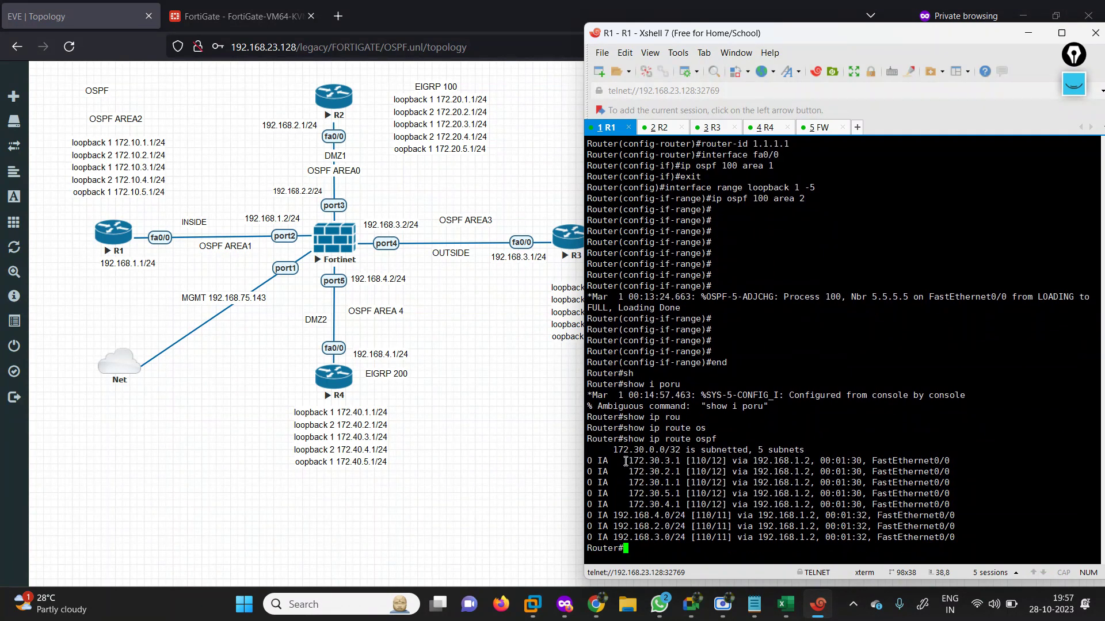
{"action": "left_click_drag", "start_coordinate": [626, 461], "coordinate": [958, 503]}
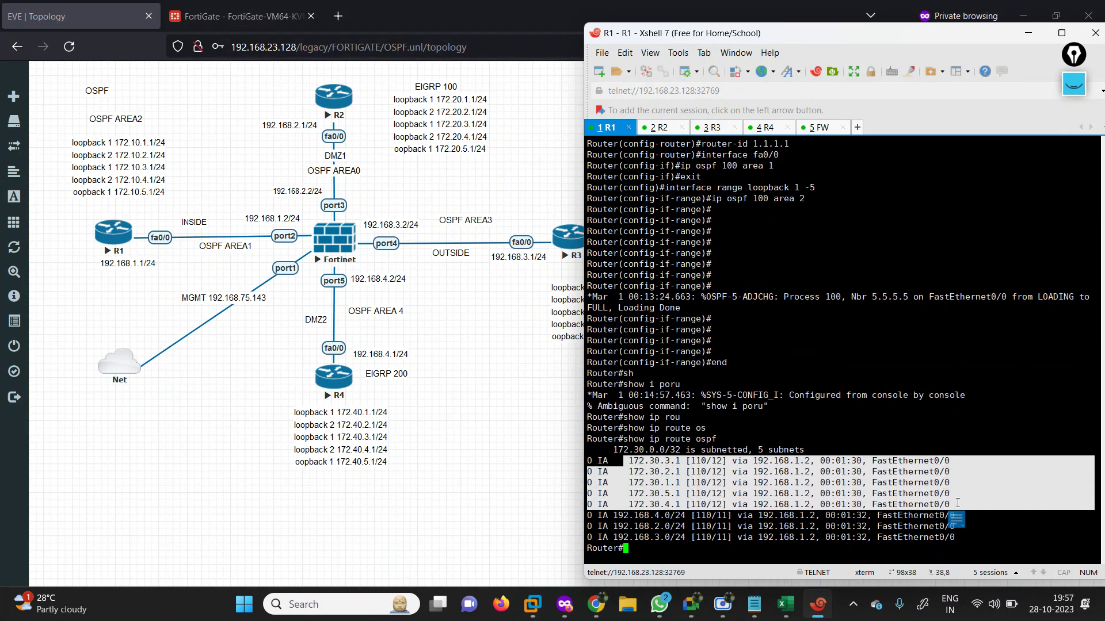
On R2, exit configuration mode and run 'show ip route ospf'.
{"action": "left_click", "coordinate": [674, 134]}
{"action": "type", "text": "end"}
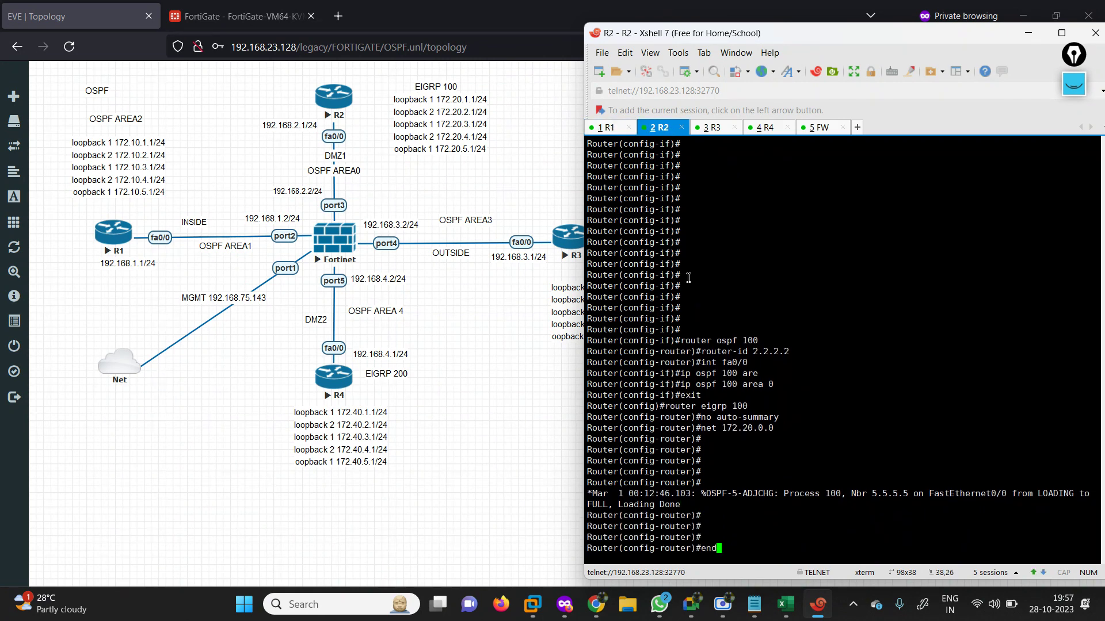
{"action": "key", "text": "Return"}
{"action": "type", "text": "show ip route o"}
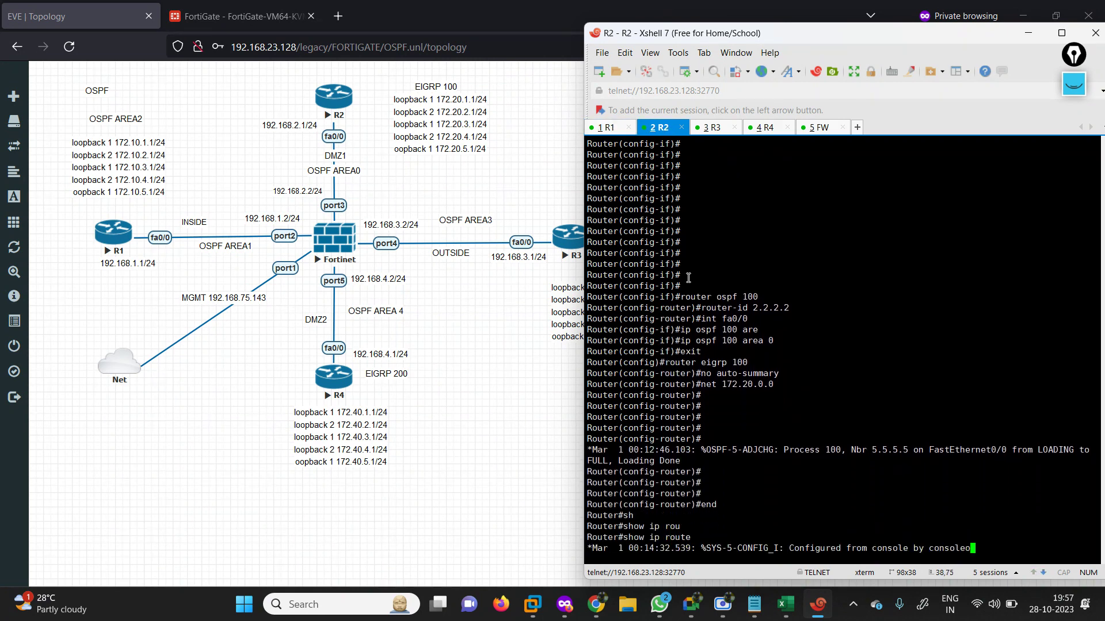
{"action": "type", "text": "spf"}
{"action": "key", "text": "Return"}
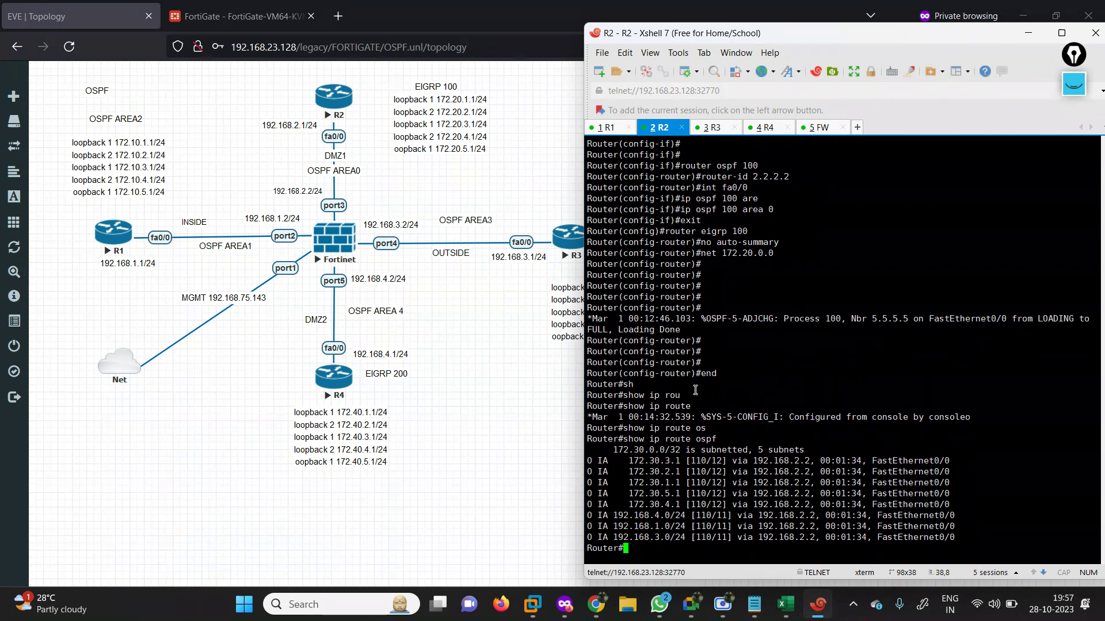
On R3, leave configuration mode and list its OSPF routes with 'show ip route ospf'.
{"action": "left_click", "coordinate": [717, 128]}
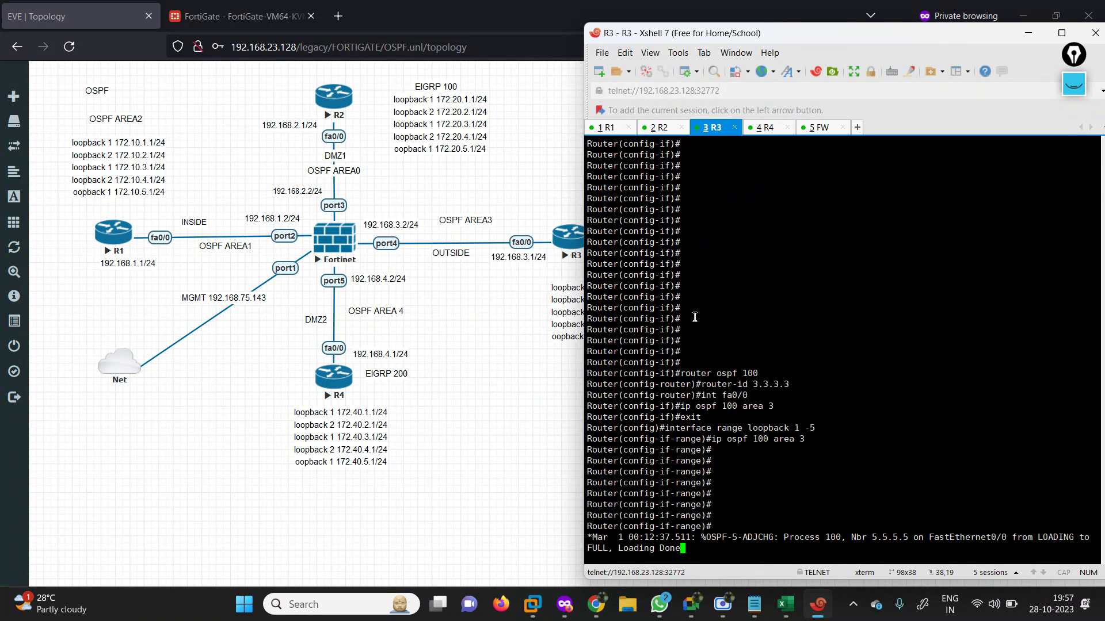
{"action": "key", "text": "Return"}
{"action": "key", "text": "Return"}
{"action": "type", "text": "end"}
{"action": "key", "text": "Return"}
{"action": "type", "text": "sh"}
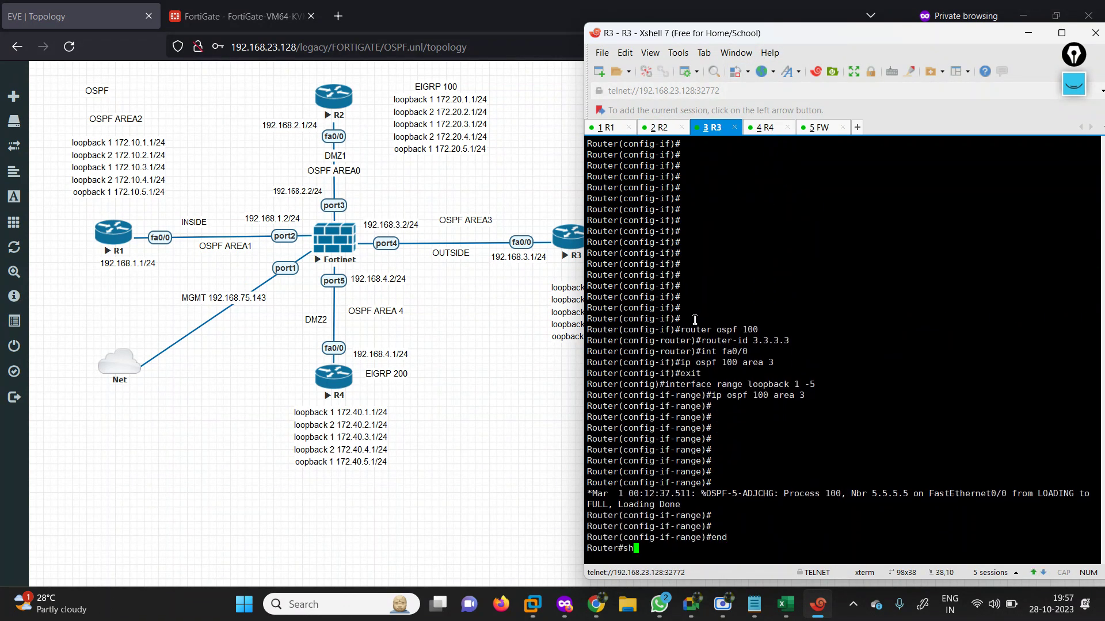
{"action": "type", "text": "ow ip route ospf"}
{"action": "key", "text": "Return"}
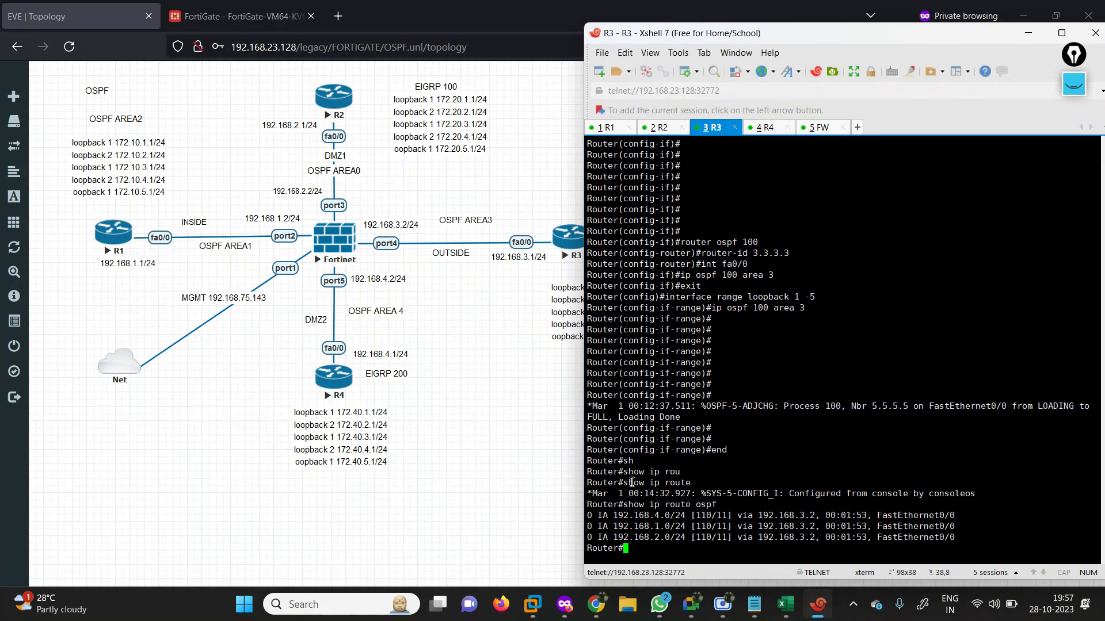
On R4, run 'show ip route ospf' to list its inter-area routes via 192.168.4.2.
{"action": "left_click", "coordinate": [765, 127]}
{"action": "key", "text": "Return"}
{"action": "key", "text": "Return"}
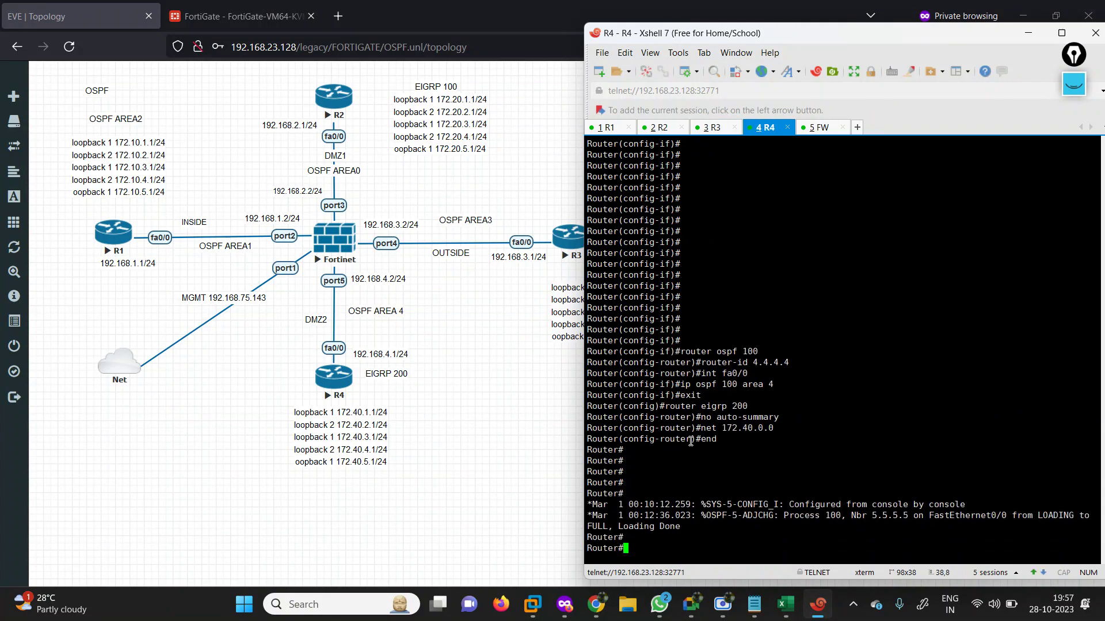
{"action": "type", "text": "sh"}
{"action": "key", "text": "Tab"}
{"action": "type", "text": "ip rou"}
{"action": "key", "text": "Tab"}
{"action": "type", "text": "os"}
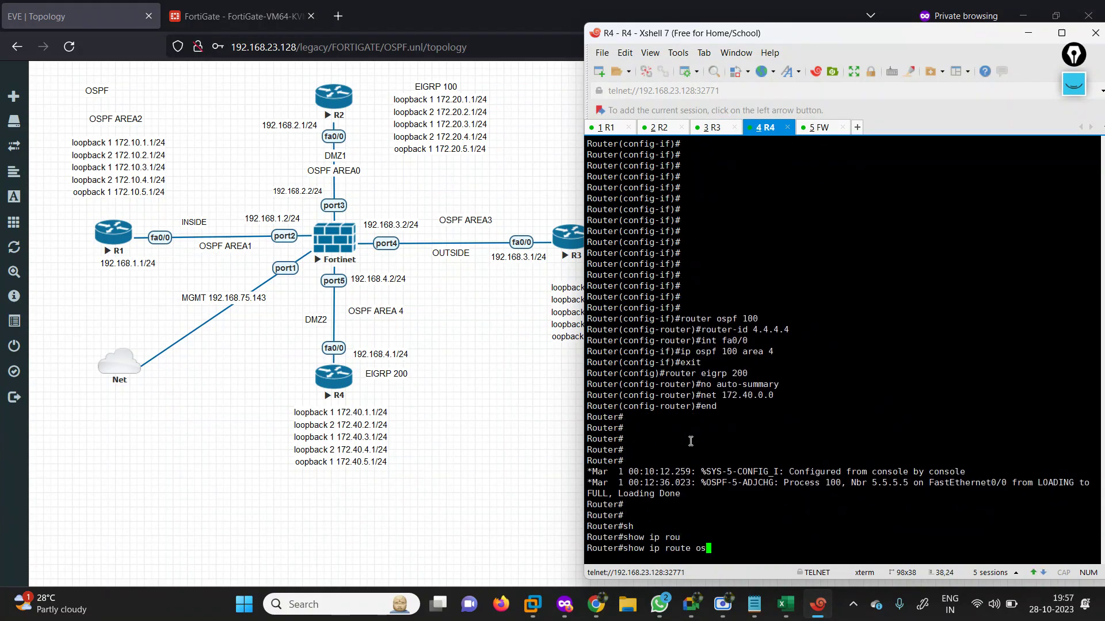
{"action": "key", "text": "Tab"}
{"action": "key", "text": "Return"}
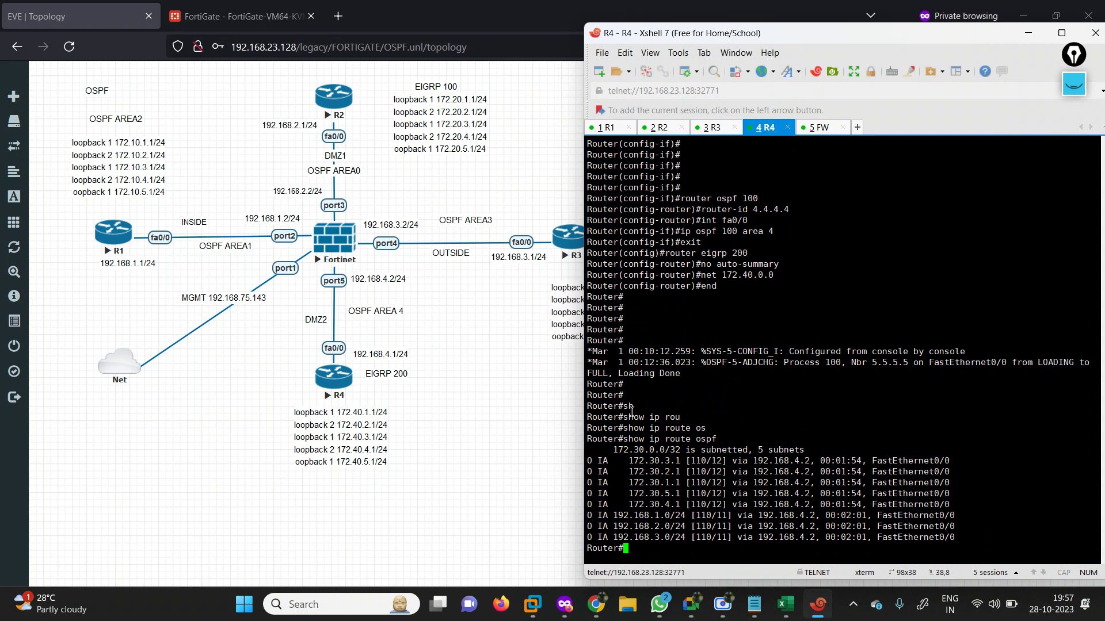
Mark R4's 172.30 inter-area routes and pick the highlighter pen for annotation.
{"action": "left_click_drag", "start_coordinate": [628, 460], "coordinate": [960, 499]}
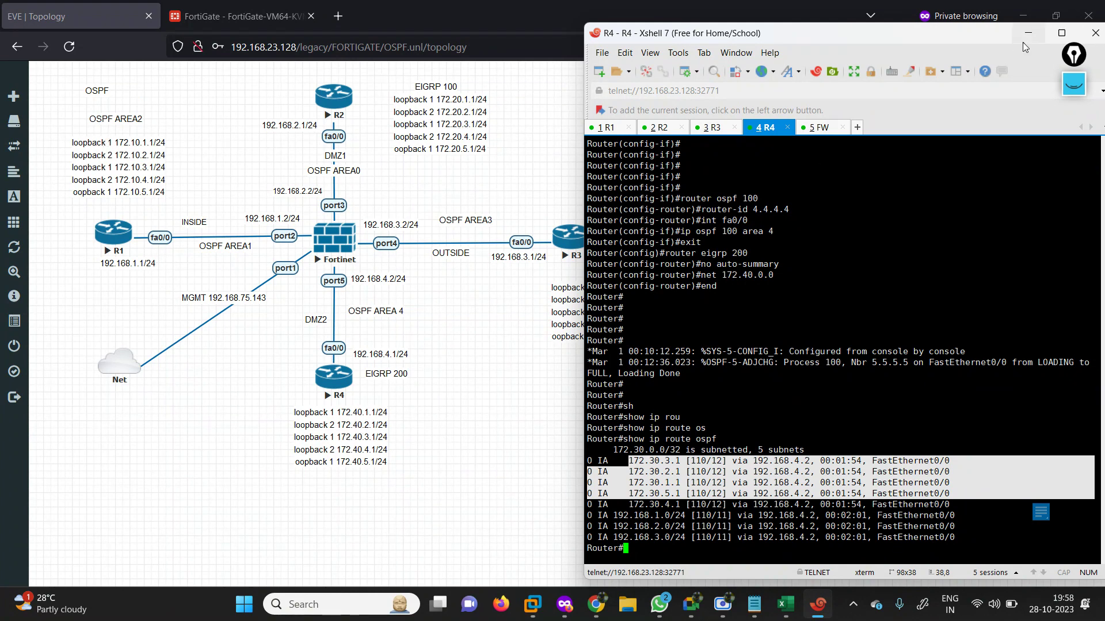
{"action": "left_click", "coordinate": [1074, 86]}
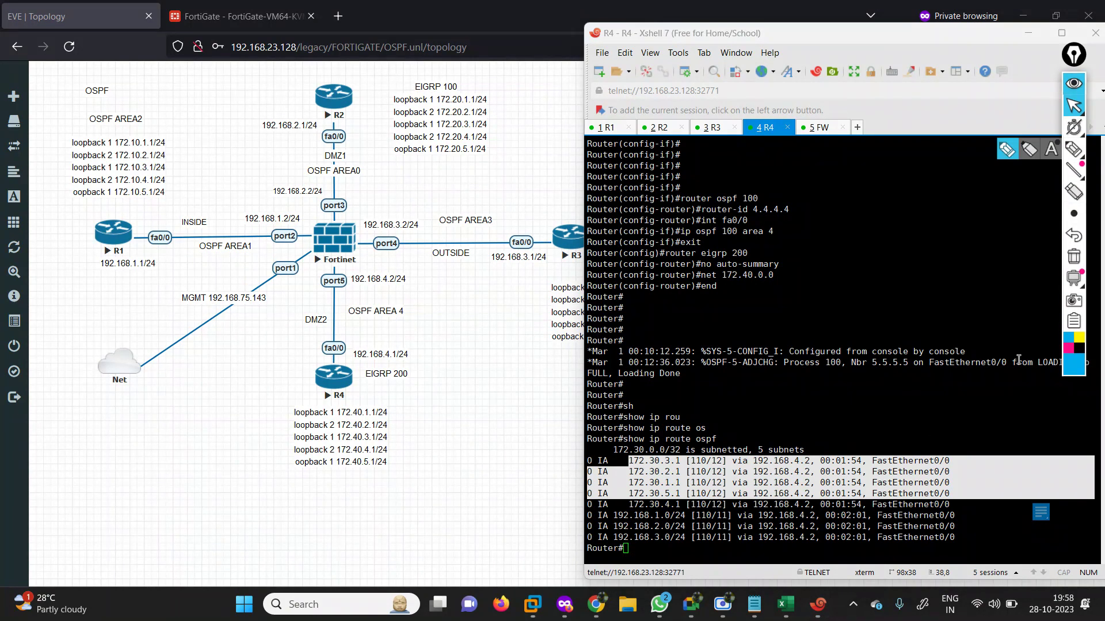
{"action": "left_click", "coordinate": [1008, 150]}
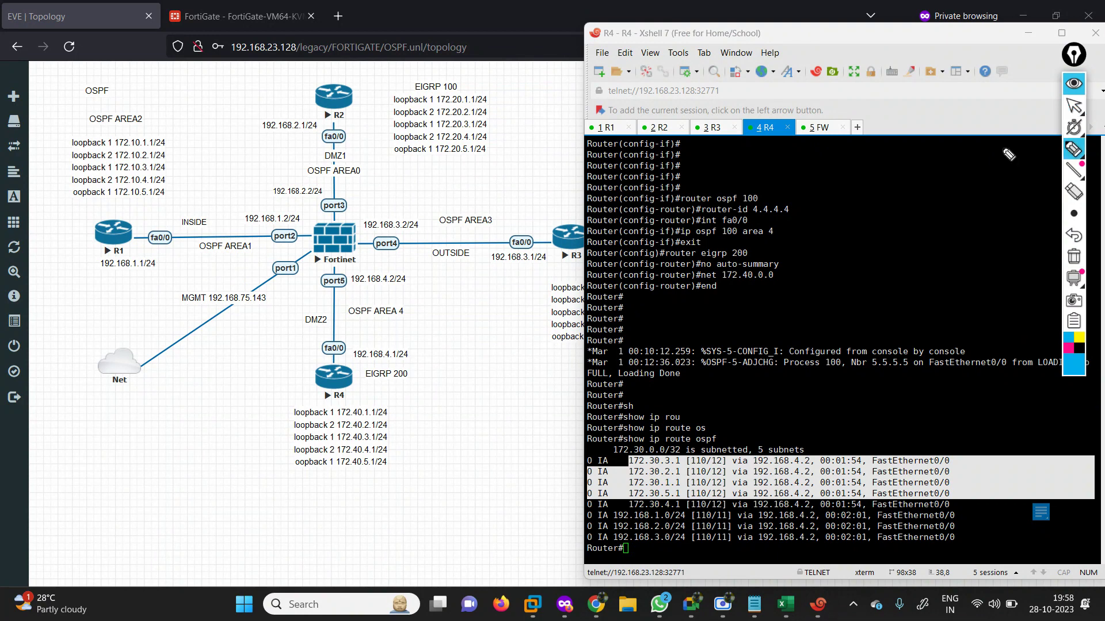
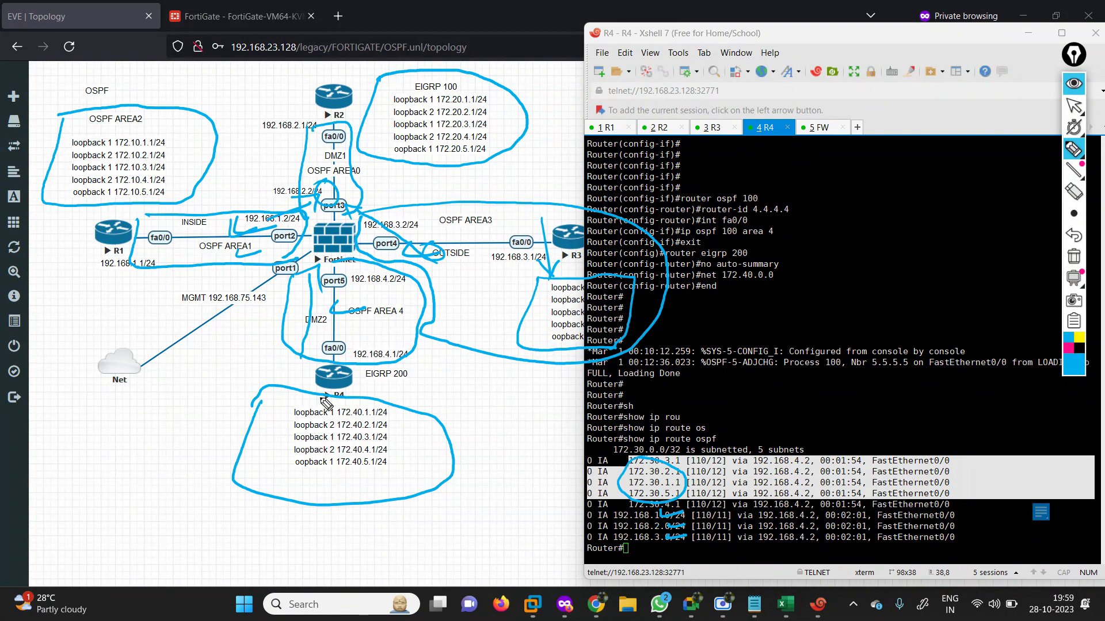
Ink R4's loopback list and trace loops back to R2 and the firewall.
{"action": "left_click", "coordinate": [282, 440]}
{"action": "mouse_move", "coordinate": [429, 148]}
{"action": "left_mouse_down"}
{"action": "mouse_move", "coordinate": [426, 109]}
{"action": "mouse_move", "coordinate": [365, 72]}
{"action": "mouse_move", "coordinate": [342, 86]}
{"action": "mouse_move", "coordinate": [360, 87]}
{"action": "left_mouse_up"}
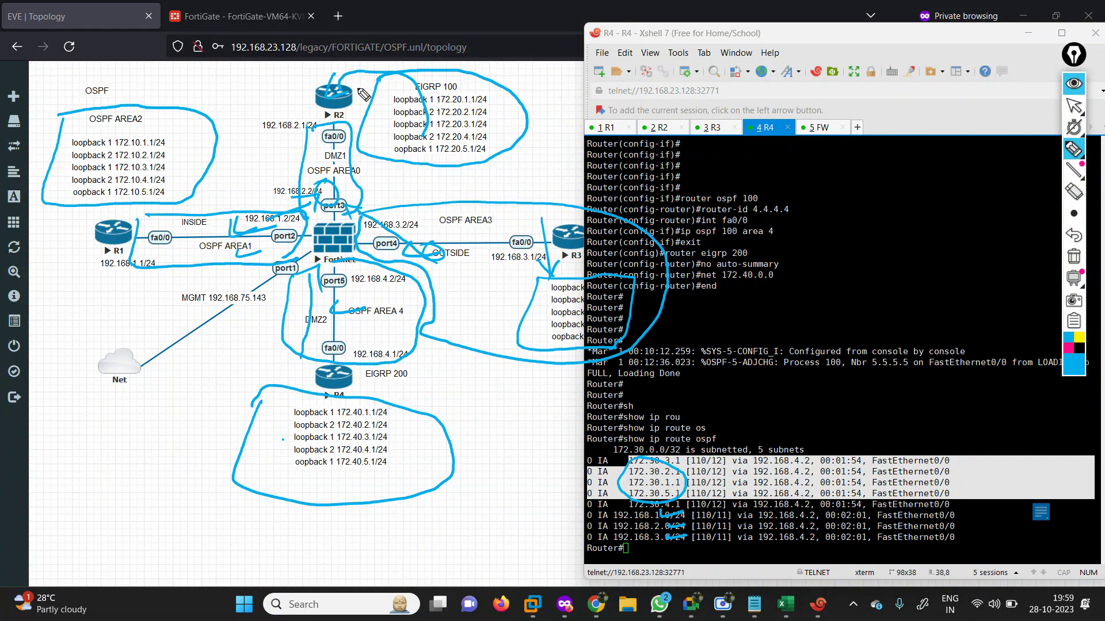
{"action": "mouse_move", "coordinate": [288, 430]}
{"action": "left_mouse_down"}
{"action": "mouse_move", "coordinate": [250, 316]}
{"action": "mouse_move", "coordinate": [306, 275]}
{"action": "mouse_move", "coordinate": [307, 311]}
{"action": "left_mouse_up"}
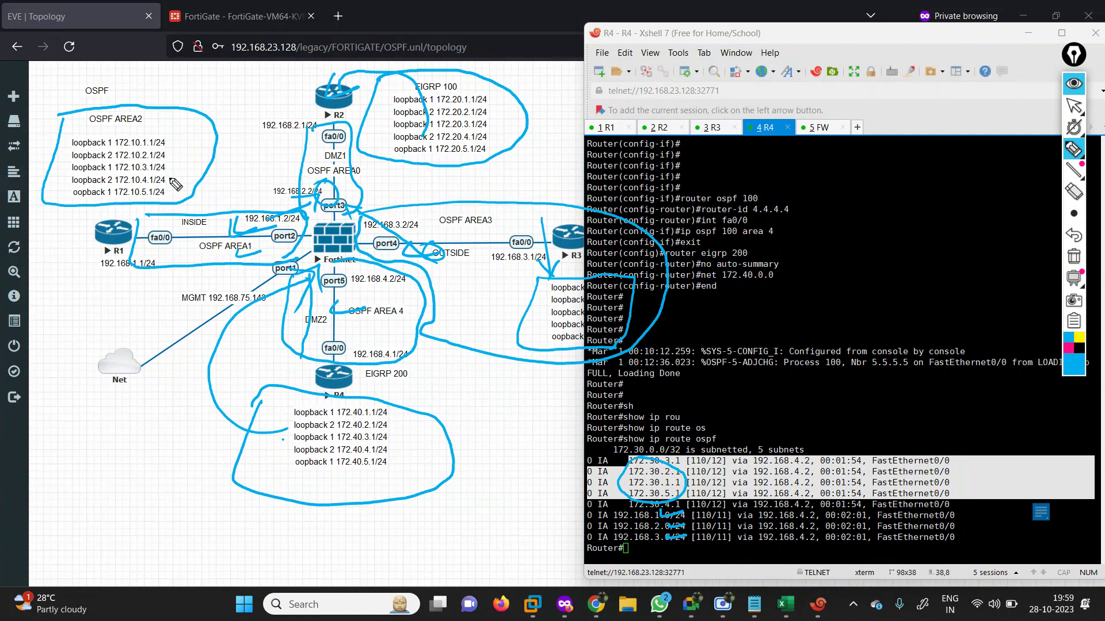
Write a boxed OSPF note and arrow R1 into OSPF AREA2, circle R1, then clear all ink.
{"action": "mouse_move", "coordinate": [189, 104]}
{"action": "left_mouse_down"}
{"action": "mouse_move", "coordinate": [221, 97]}
{"action": "mouse_move", "coordinate": [230, 80]}
{"action": "mouse_move", "coordinate": [229, 92]}
{"action": "left_mouse_up"}
{"action": "left_click_drag", "start_coordinate": [110, 233], "coordinate": [161, 155]}
{"action": "left_click_drag", "start_coordinate": [149, 163], "coordinate": [165, 174]}
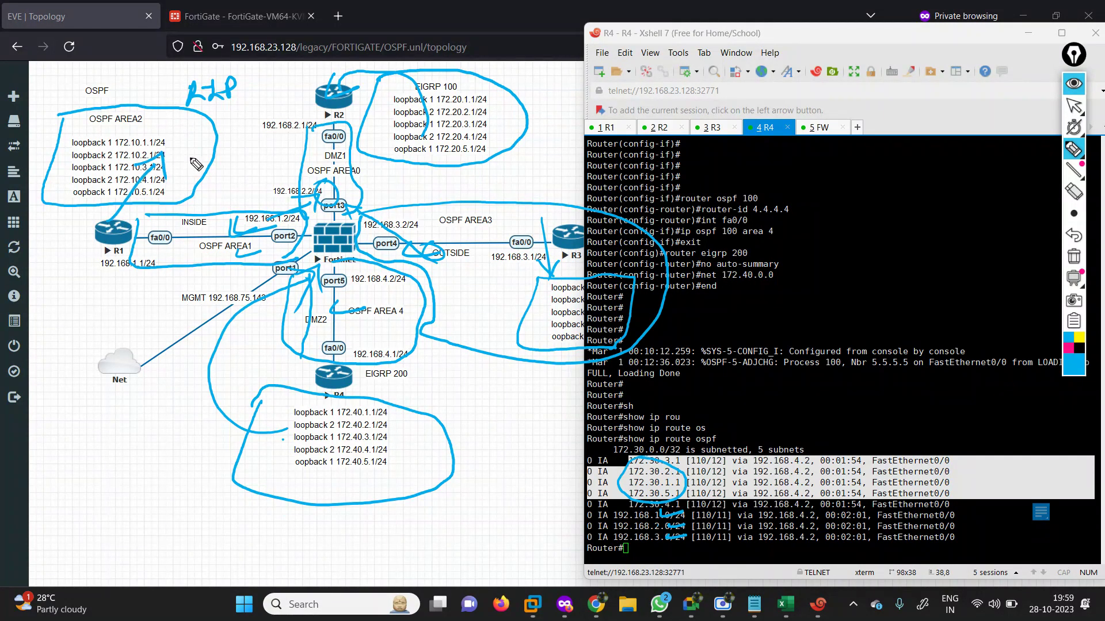
{"action": "mouse_move", "coordinate": [210, 137]}
{"action": "left_mouse_down"}
{"action": "mouse_move", "coordinate": [233, 141]}
{"action": "mouse_move", "coordinate": [248, 128]}
{"action": "mouse_move", "coordinate": [265, 161]}
{"action": "mouse_move", "coordinate": [218, 146]}
{"action": "left_mouse_up"}
{"action": "mouse_move", "coordinate": [173, 92]}
{"action": "left_mouse_down"}
{"action": "mouse_move", "coordinate": [233, 115]}
{"action": "mouse_move", "coordinate": [216, 108]}
{"action": "left_mouse_up"}
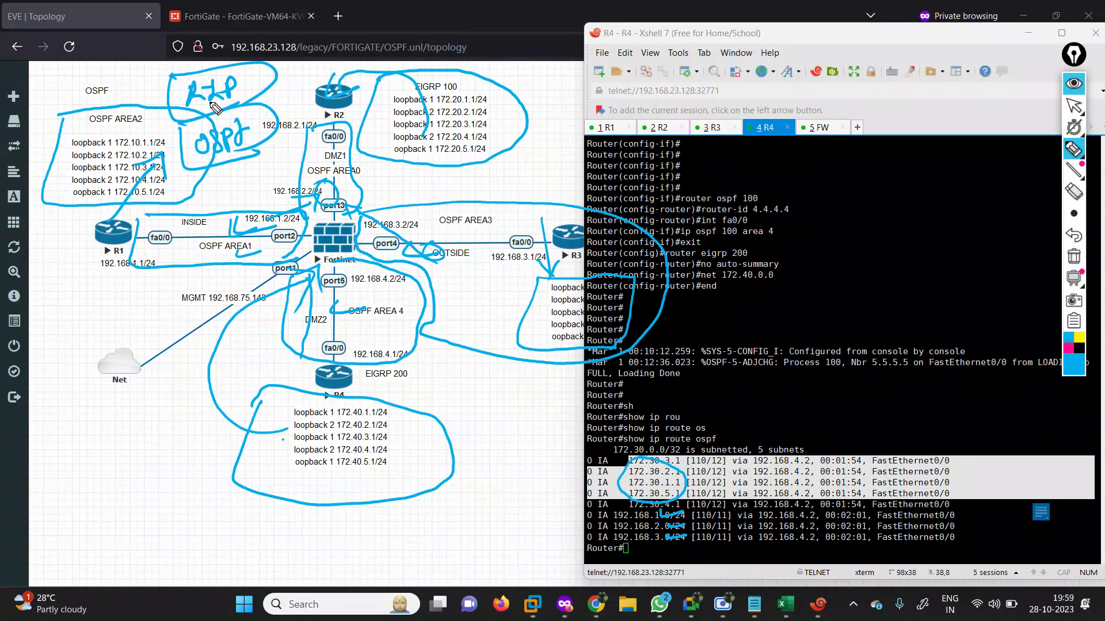
{"action": "mouse_move", "coordinate": [111, 214]}
{"action": "left_mouse_down"}
{"action": "mouse_move", "coordinate": [132, 258]}
{"action": "mouse_move", "coordinate": [129, 214]}
{"action": "mouse_move", "coordinate": [170, 237]}
{"action": "left_mouse_up"}
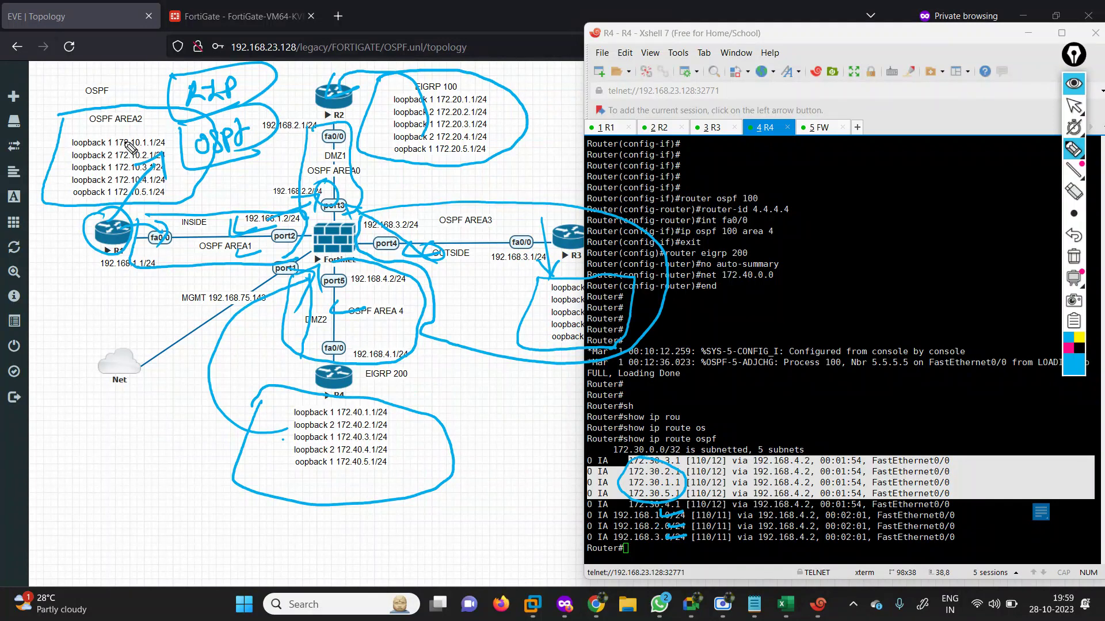
{"action": "mouse_move", "coordinate": [121, 143]}
{"action": "left_mouse_down"}
{"action": "mouse_move", "coordinate": [102, 133]}
{"action": "mouse_move", "coordinate": [126, 199]}
{"action": "mouse_move", "coordinate": [183, 185]}
{"action": "mouse_move", "coordinate": [161, 200]}
{"action": "mouse_move", "coordinate": [305, 157]}
{"action": "left_mouse_up"}
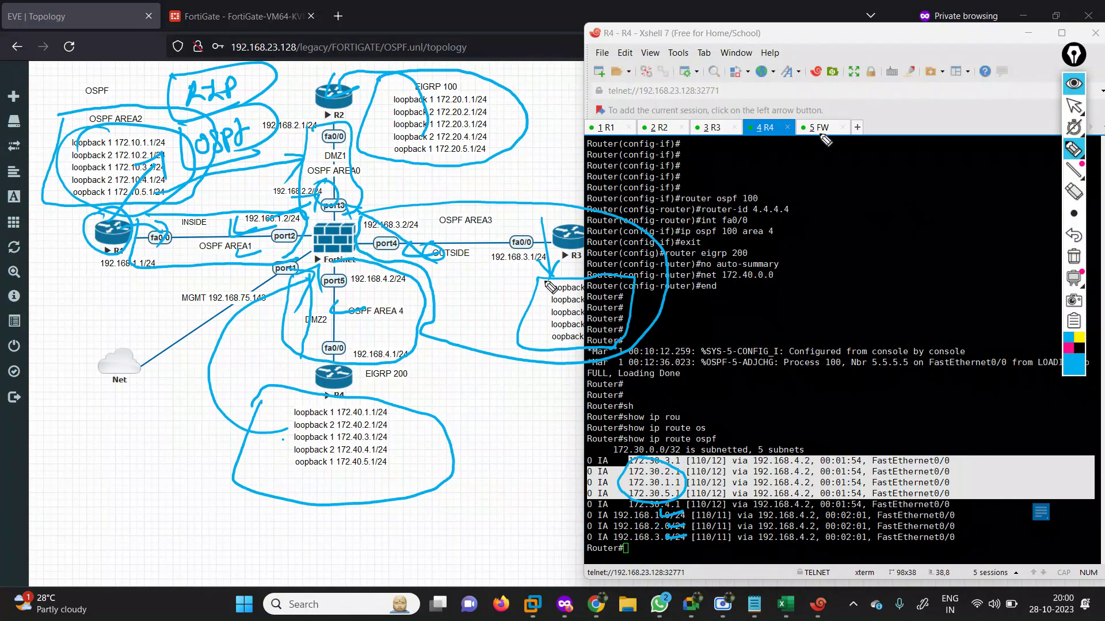
{"action": "left_click", "coordinate": [1073, 170]}
{"action": "left_click", "coordinate": [1074, 256]}
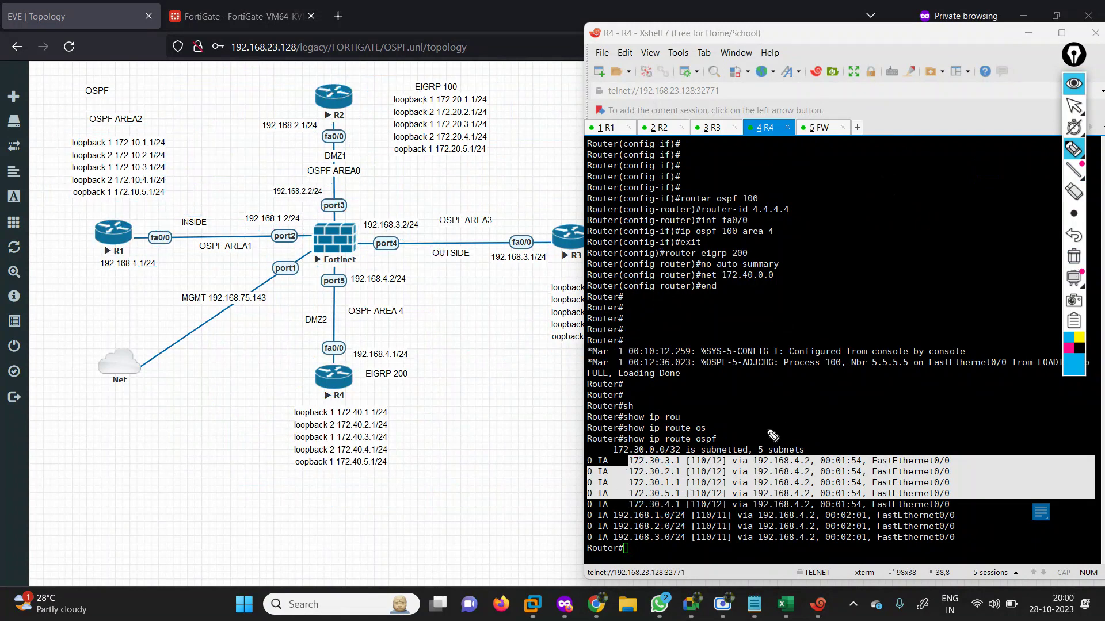
Turn off the pen and scroll the Notepad OSPF notes down to R2's section.
{"action": "left_click", "coordinate": [1074, 106]}
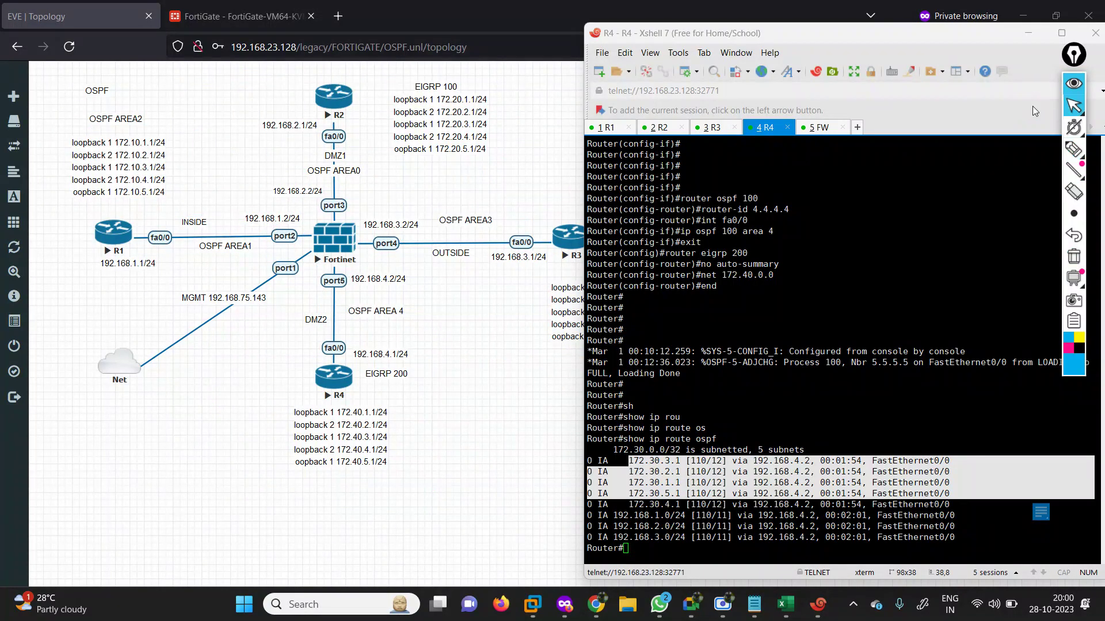
{"action": "key", "text": "Return"}
{"action": "key", "text": "Return"}
{"action": "key", "text": "Return"}
{"action": "key", "text": "Return"}
{"action": "key", "text": "Return"}
{"action": "key", "text": "Return"}
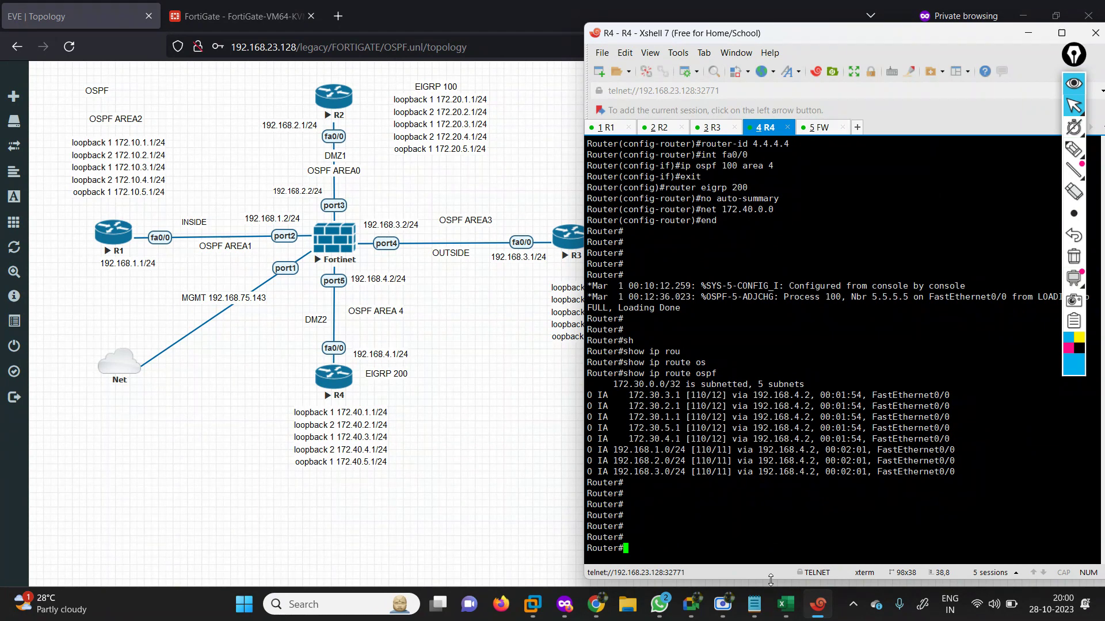
{"action": "left_click", "coordinate": [754, 604]}
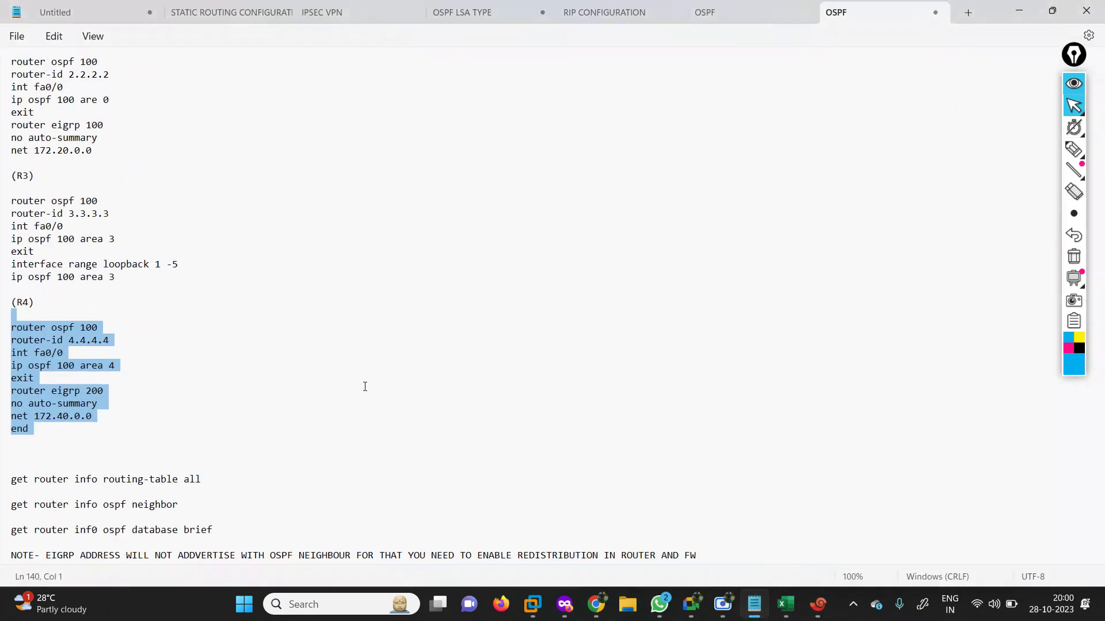
{"action": "left_click", "coordinate": [257, 401]}
{"action": "scroll", "coordinate": [1100, 248], "scroll_direction": "down", "scroll_amount": 1}
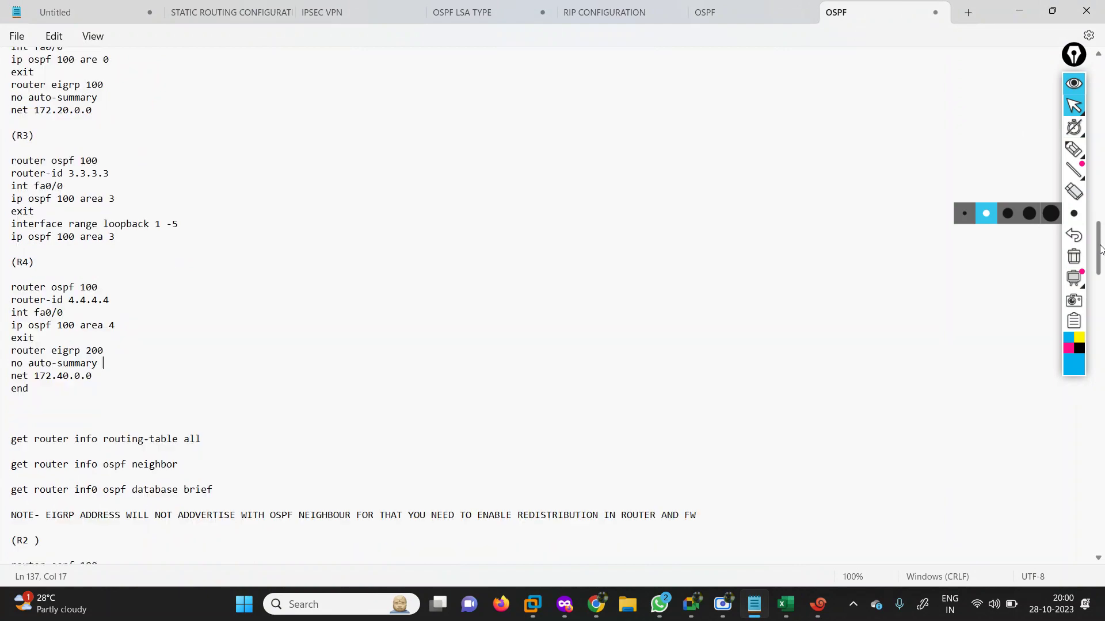
{"action": "scroll", "coordinate": [1100, 248], "scroll_direction": "down", "scroll_amount": 12}
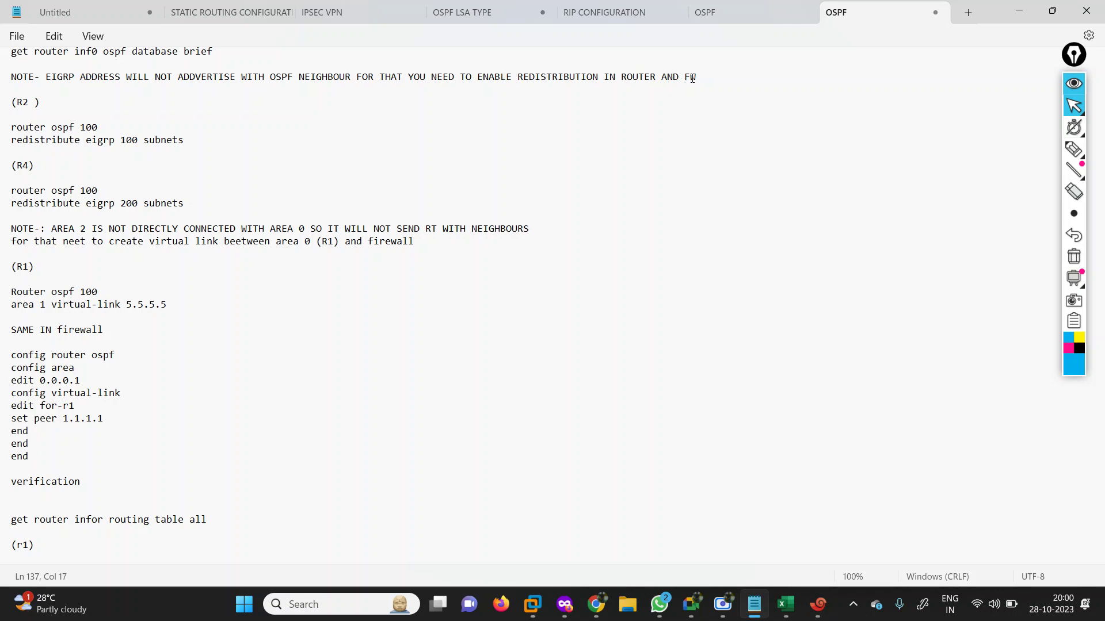
Select R2's 'router ospf 100' and 'redistribute eigrp 100 subnets' lines.
{"action": "left_click", "coordinate": [4, 129]}
{"action": "left_click_drag", "start_coordinate": [172, 134], "coordinate": [205, 143]}
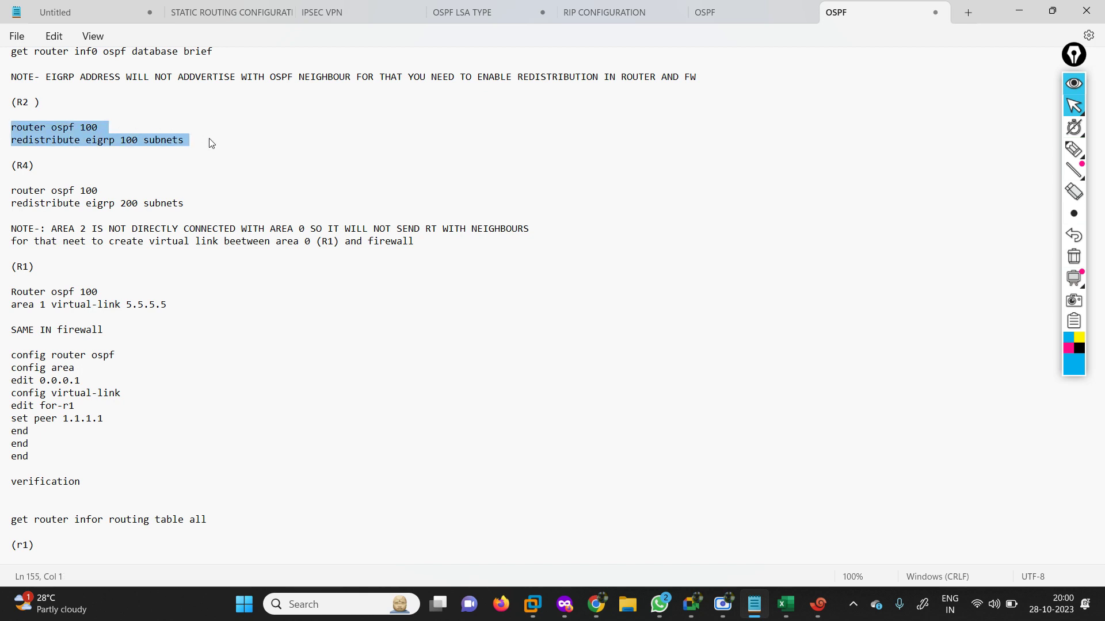
{"action": "left_click", "coordinate": [100, 137]}
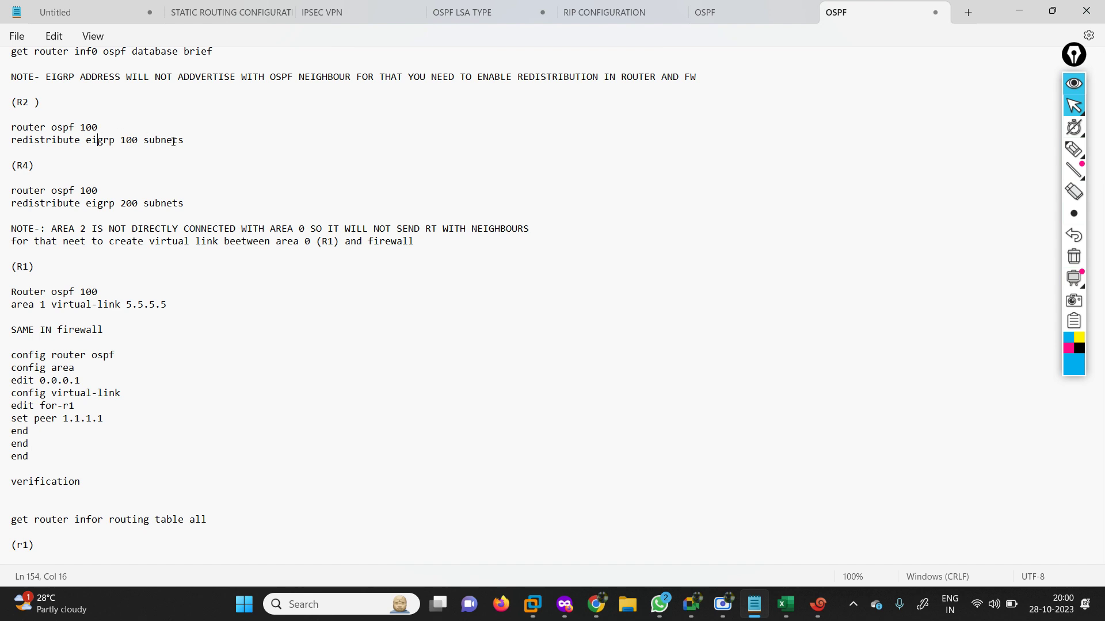
{"action": "left_click_drag", "start_coordinate": [42, 151], "coordinate": [1, 130]}
{"action": "key", "text": "ctrl+c"}
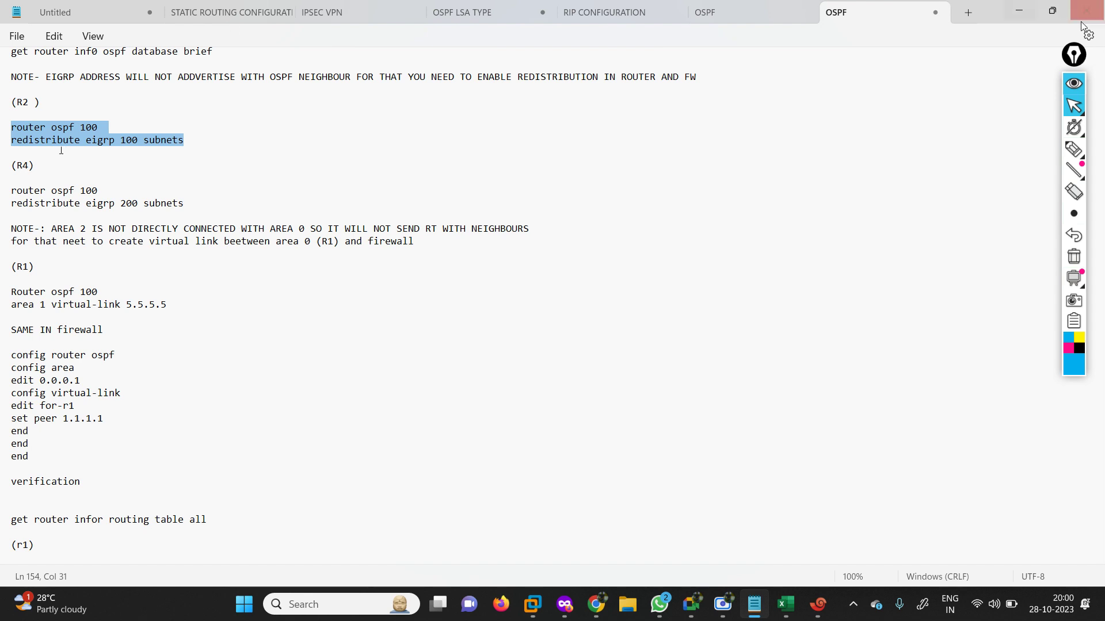
{"action": "left_click", "coordinate": [817, 604]}
On R2, paste the copied redistribution lines at the prompt.
{"action": "left_click", "coordinate": [661, 130]}
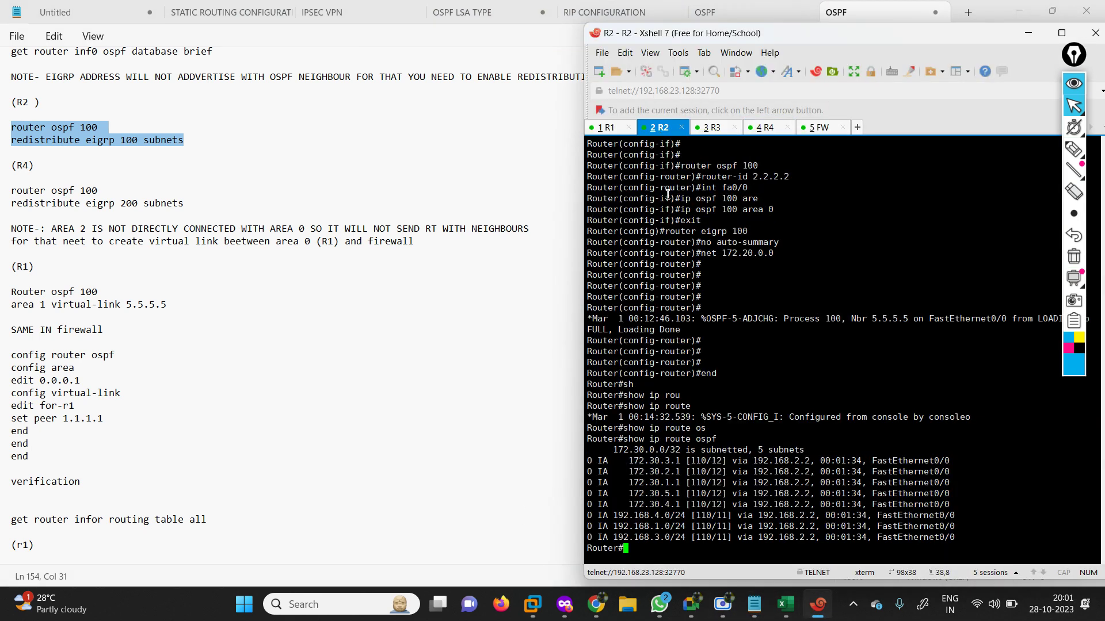
{"action": "key", "text": "Return"}
{"action": "key", "text": "Return"}
{"action": "key", "text": "Return"}
{"action": "key", "text": "Return"}
{"action": "key", "text": "Return"}
{"action": "key", "text": "Return"}
{"action": "key", "text": "Return"}
{"action": "key", "text": "Return"}
{"action": "key", "text": "Return"}
{"action": "key", "text": "Return"}
{"action": "key", "text": "Return"}
{"action": "key", "text": "Return"}
{"action": "key", "text": "Return"}
{"action": "key", "text": "Return"}
{"action": "key", "text": "Return"}
{"action": "key", "text": "Return"}
{"action": "key", "text": "Return"}
{"action": "key", "text": "Return"}
{"action": "key", "text": "Return"}
{"action": "key", "text": "Return"}
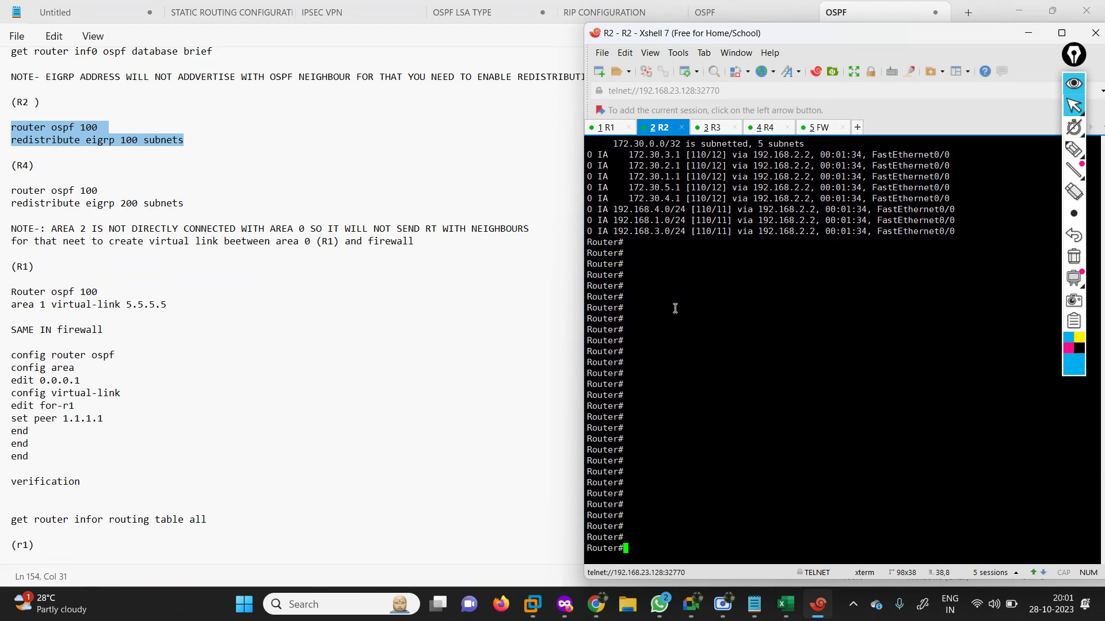
{"action": "right_click", "coordinate": [675, 309]}
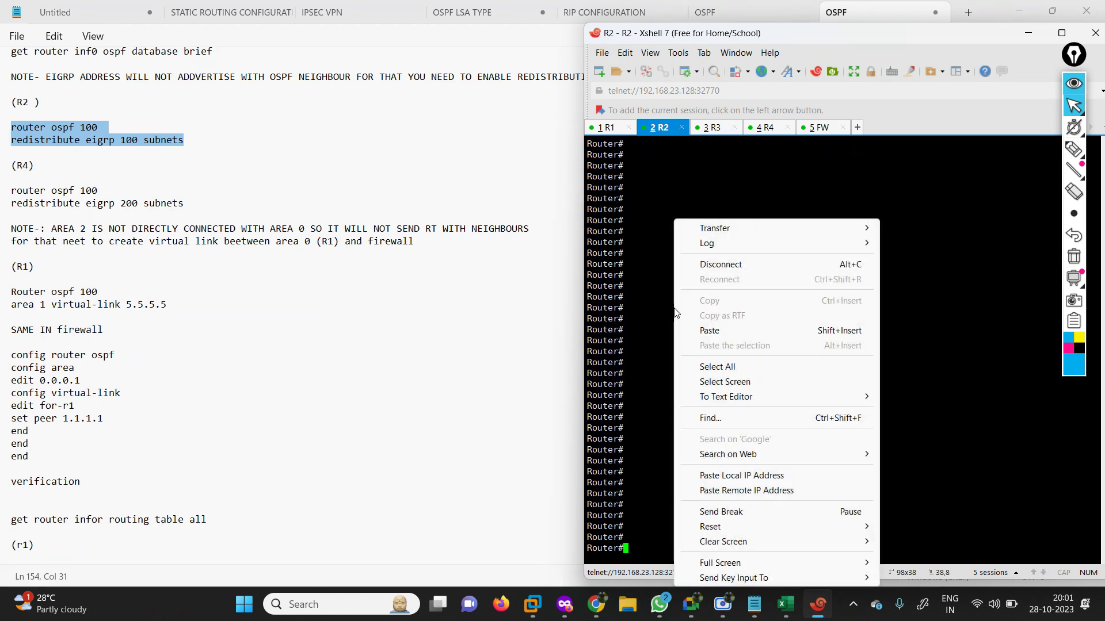
{"action": "left_click", "coordinate": [740, 329]}
{"action": "key", "text": "Return"}
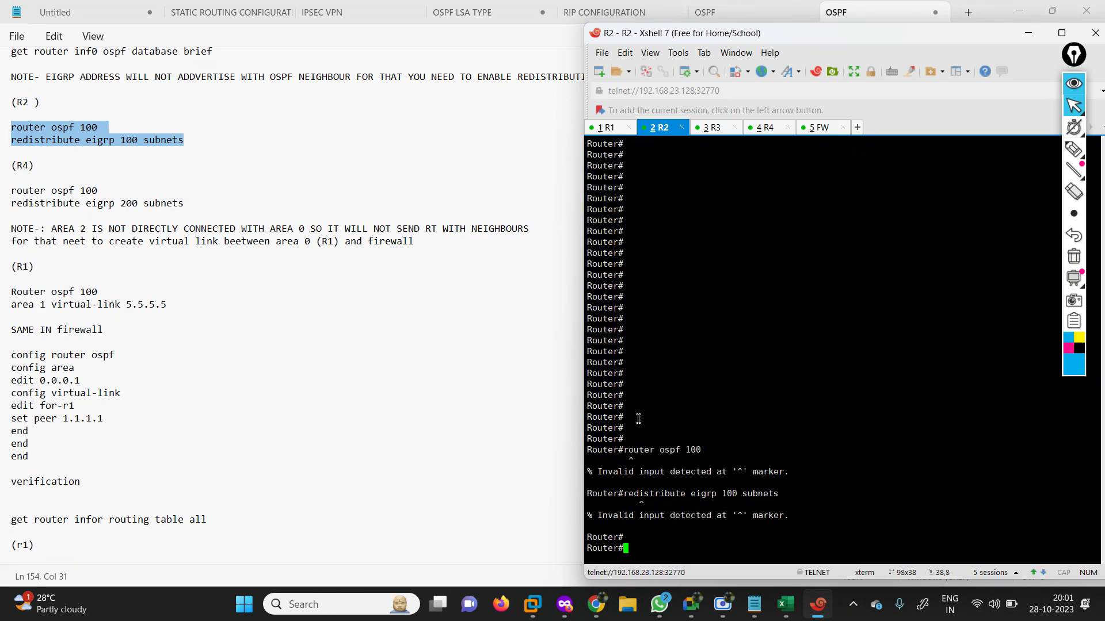
{"action": "key", "text": "Return"}
Enter 'conf ter' and 'router ospf 100' on R2.
{"action": "type", "text": "conf ter"}
{"action": "key", "text": "Return"}
{"action": "type", "text": "rou"}
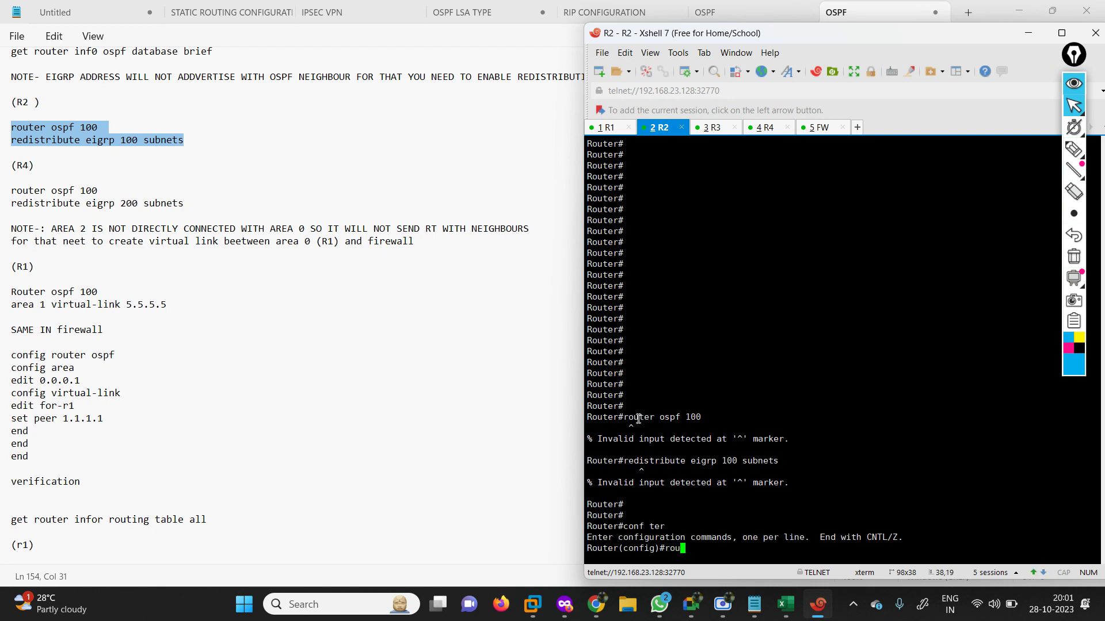
{"action": "key", "text": "Tab"}
{"action": "key", "text": "Tab"}
{"action": "type", "text": "o"}
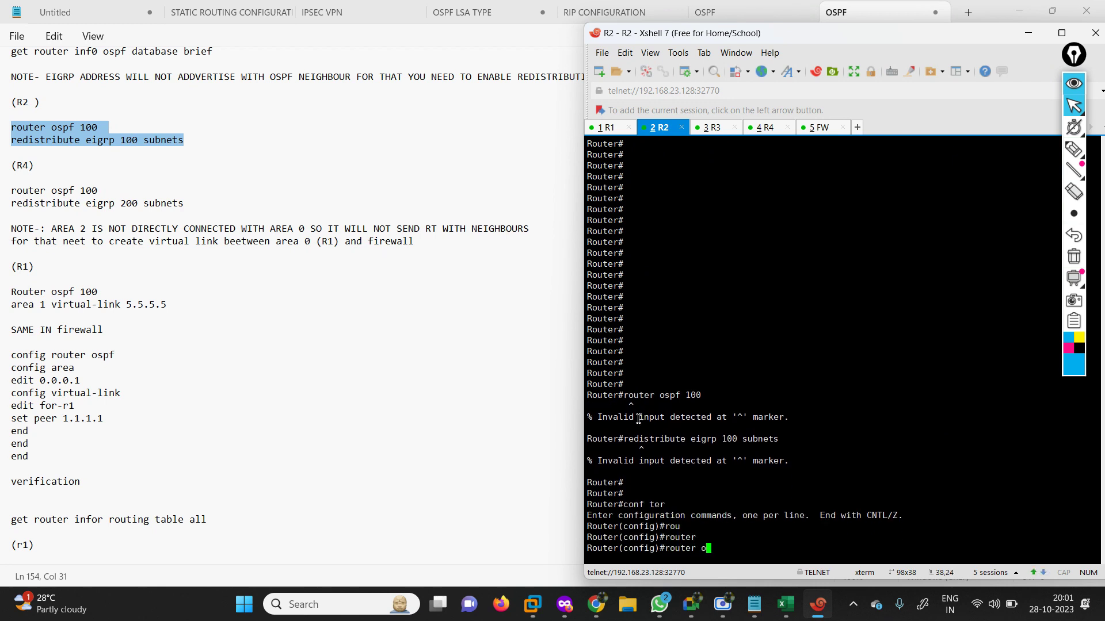
{"action": "type", "text": "s"}
{"action": "key", "text": "Tab"}
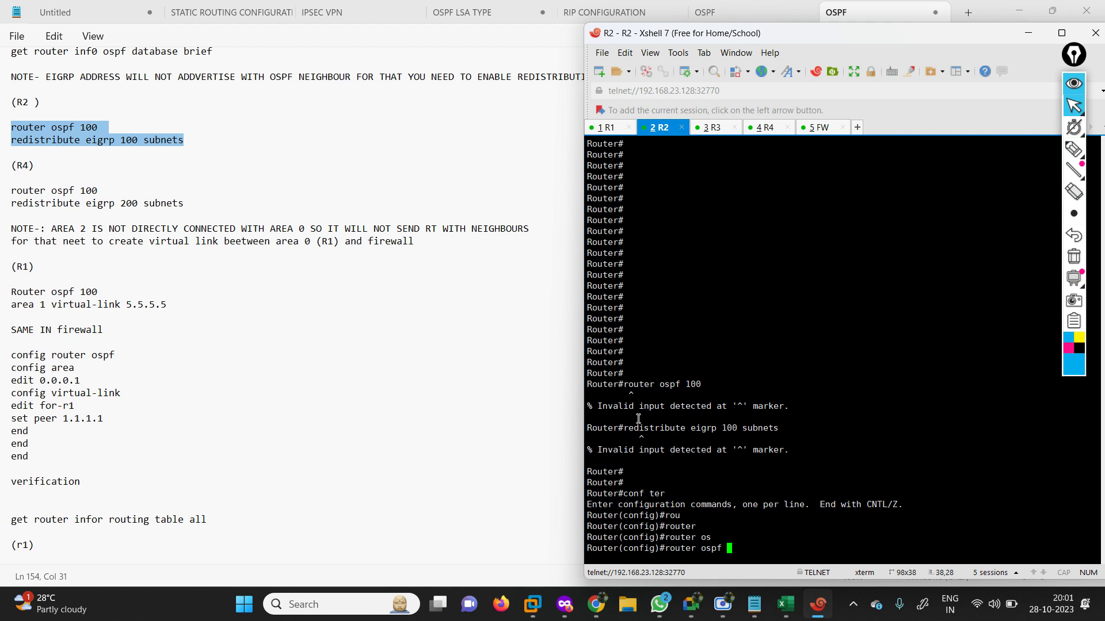
{"action": "type", "text": "100"}
{"action": "key", "text": "Return"}
{"action": "key", "text": "Return"}
{"action": "key", "text": "Return"}
{"action": "key", "text": "Return"}
{"action": "key", "text": "Return"}
{"action": "key", "text": "Return"}
{"action": "key", "text": "Return"}
{"action": "key", "text": "Return"}
{"action": "key", "text": "Return"}
{"action": "key", "text": "Return"}
{"action": "key", "text": "Return"}
{"action": "key", "text": "Return"}
{"action": "key", "text": "Return"}
{"action": "key", "text": "Return"}
{"action": "key", "text": "Return"}
{"action": "key", "text": "Return"}
{"action": "key", "text": "Return"}
{"action": "key", "text": "Return"}
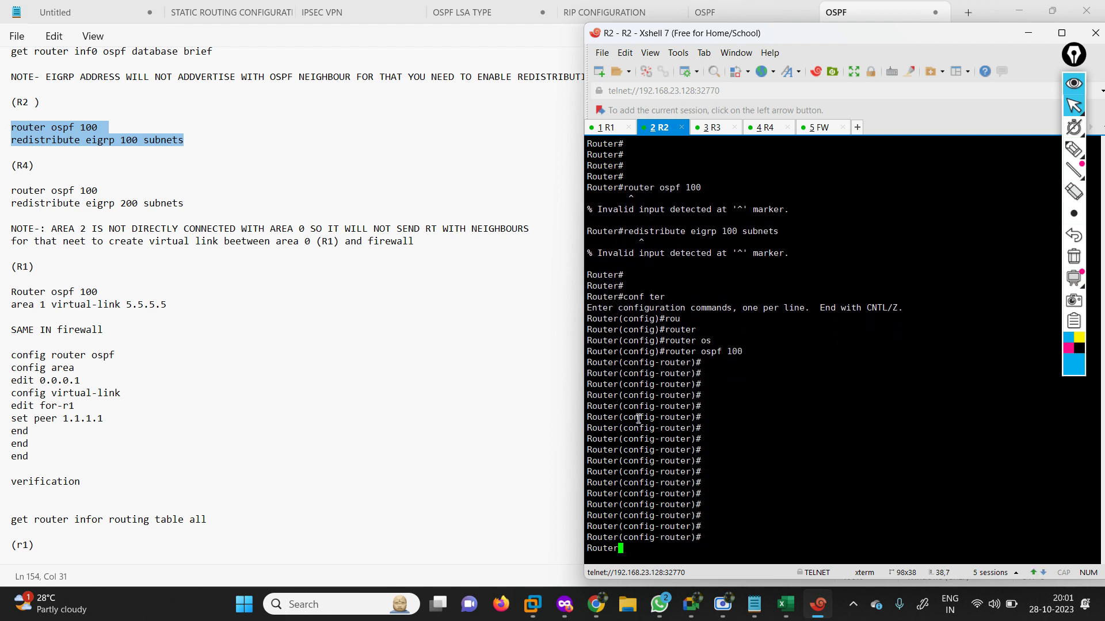
{"action": "key", "text": "Return"}
{"action": "key", "text": "Return"}
{"action": "key", "text": "Return"}
{"action": "key", "text": "Return"}
{"action": "key", "text": "Return"}
{"action": "key", "text": "Return"}
{"action": "key", "text": "Return"}
{"action": "key", "text": "Return"}
{"action": "key", "text": "Return"}
{"action": "key", "text": "Return"}
{"action": "key", "text": "Return"}
{"action": "key", "text": "Return"}
{"action": "key", "text": "Return"}
{"action": "key", "text": "Return"}
{"action": "key", "text": "Return"}
{"action": "key", "text": "Return"}
Paste 'redistribute eigrp 100 subnets' at R2's config-router prompt and highlight it.
{"action": "right_click", "coordinate": [739, 433]}
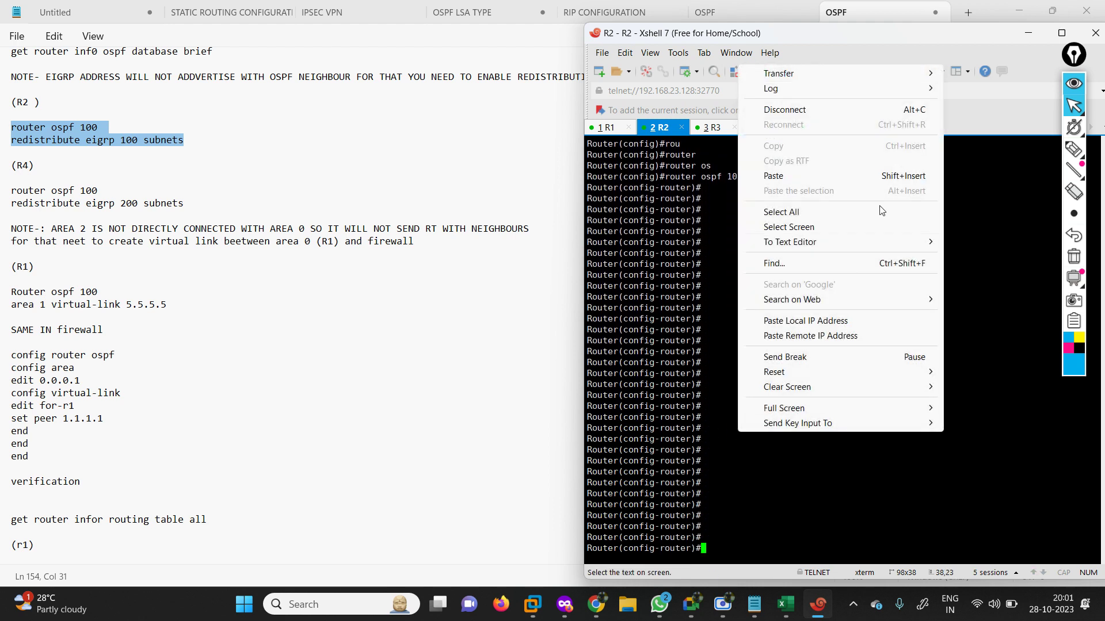
{"action": "left_click", "coordinate": [811, 177]}
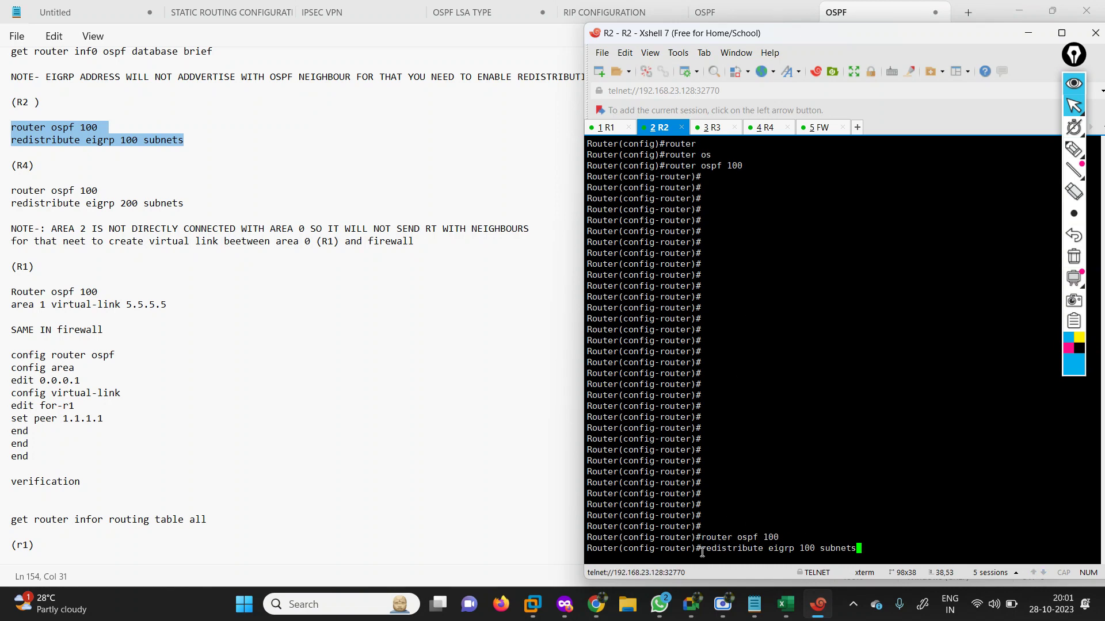
{"action": "left_click_drag", "start_coordinate": [702, 553], "coordinate": [813, 550]}
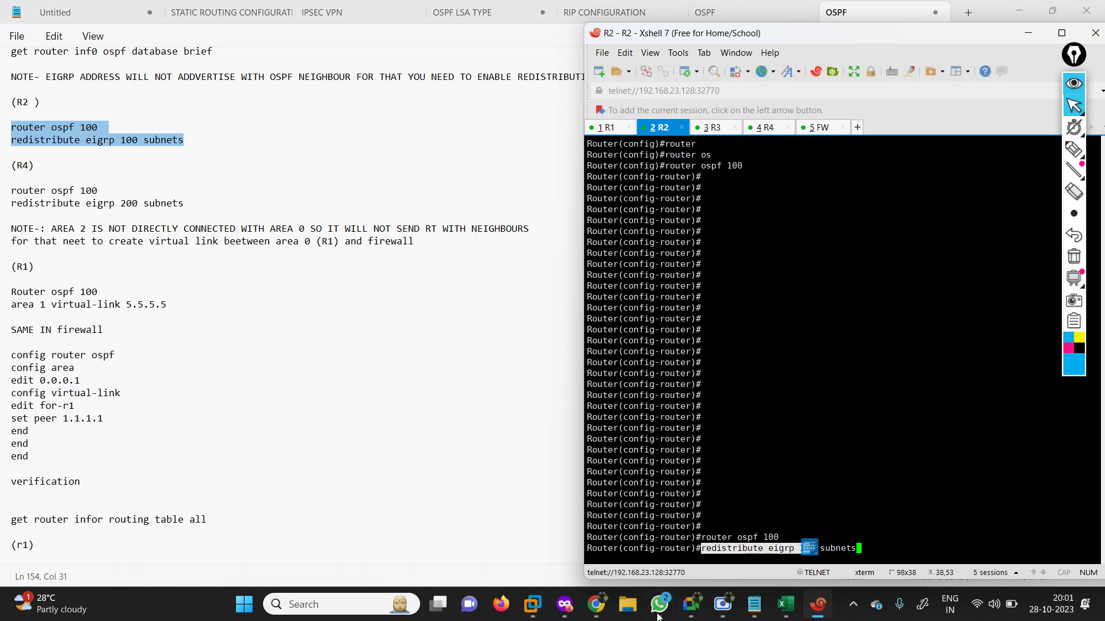
{"action": "left_click", "coordinate": [564, 604]}
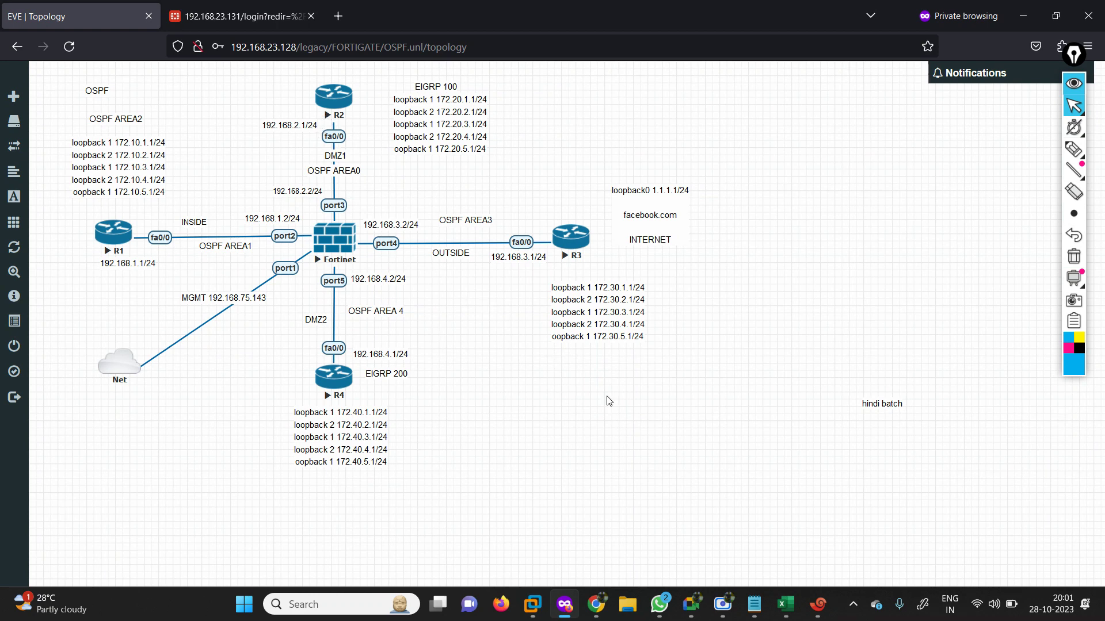
{"action": "left_click", "coordinate": [817, 616]}
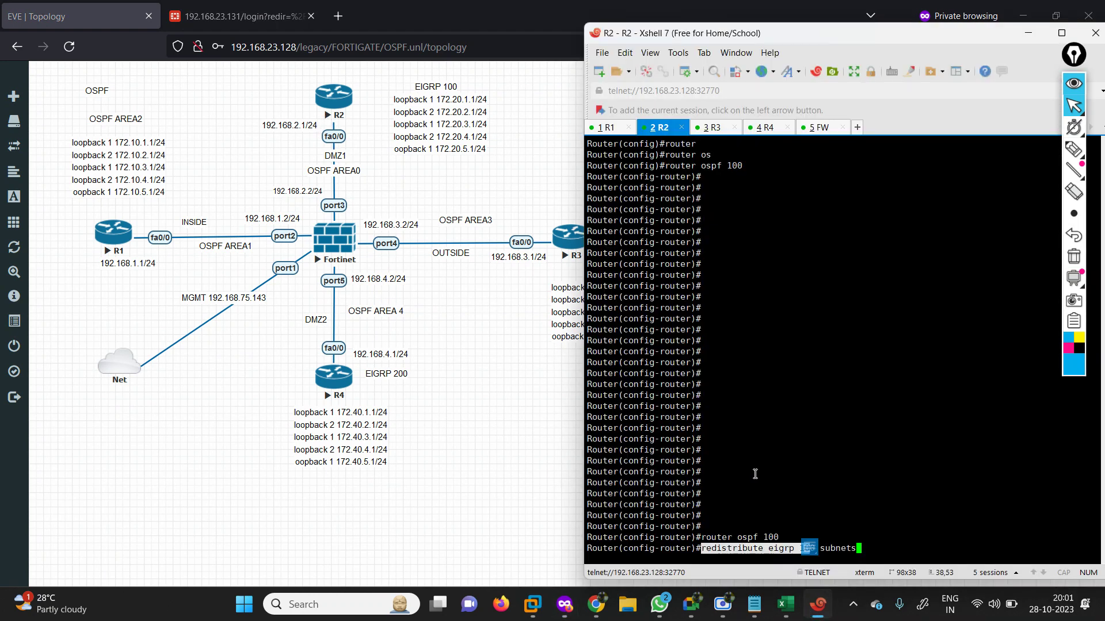
{"action": "left_click", "coordinate": [756, 470]}
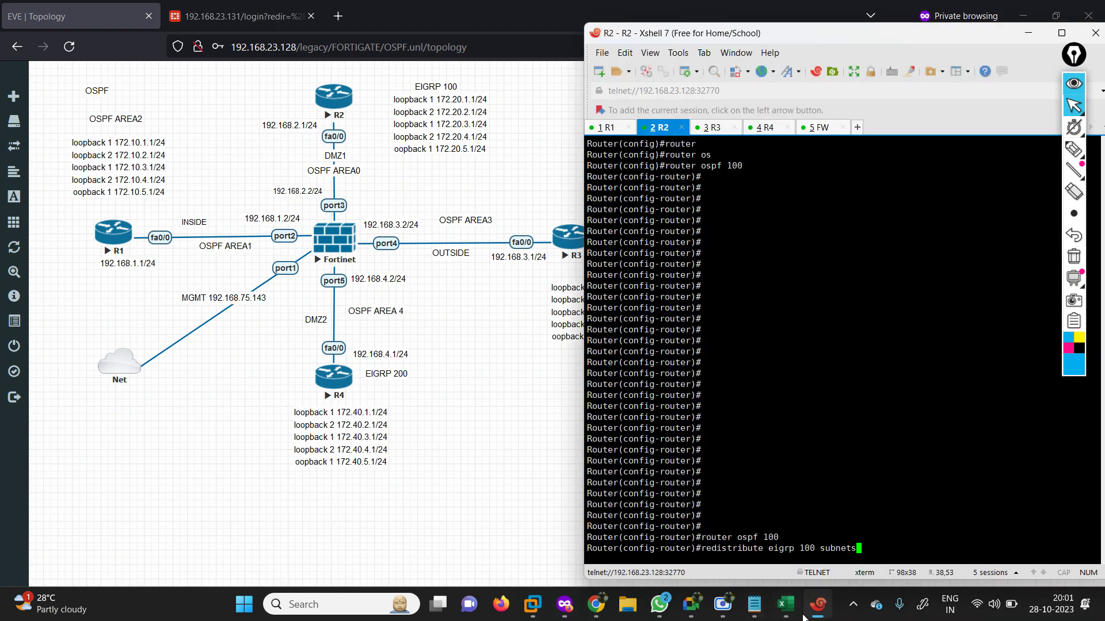
{"action": "left_click", "coordinate": [754, 604]}
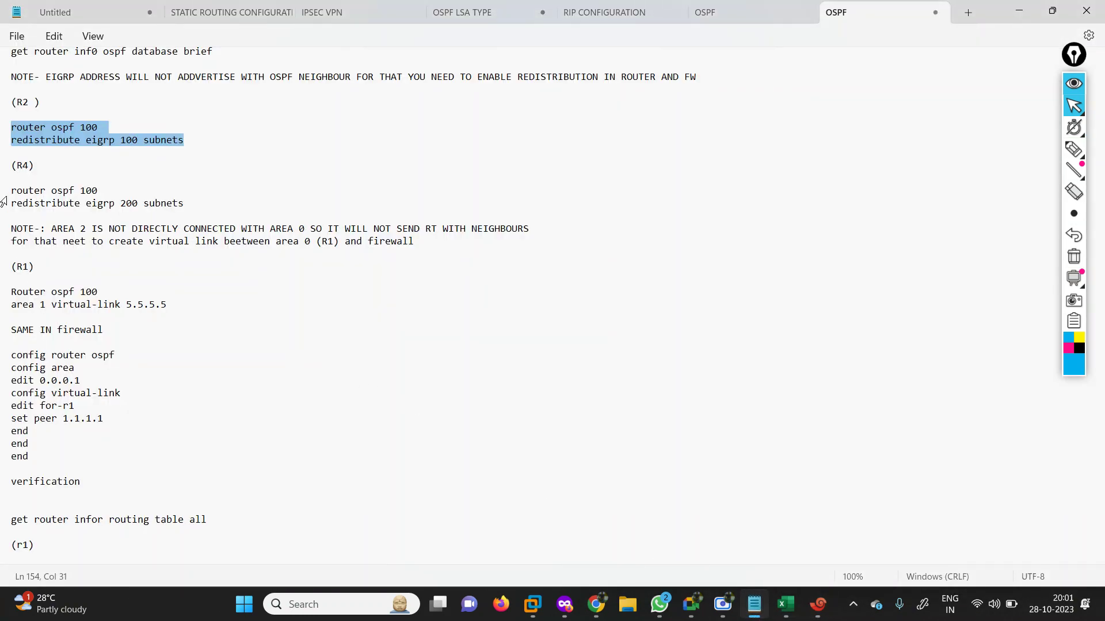
Copy R4's OSPF redistribution commands from the Notepad notes.
{"action": "left_click_drag", "start_coordinate": [2, 189], "coordinate": [203, 215]}
{"action": "key", "text": "ctrl+c"}
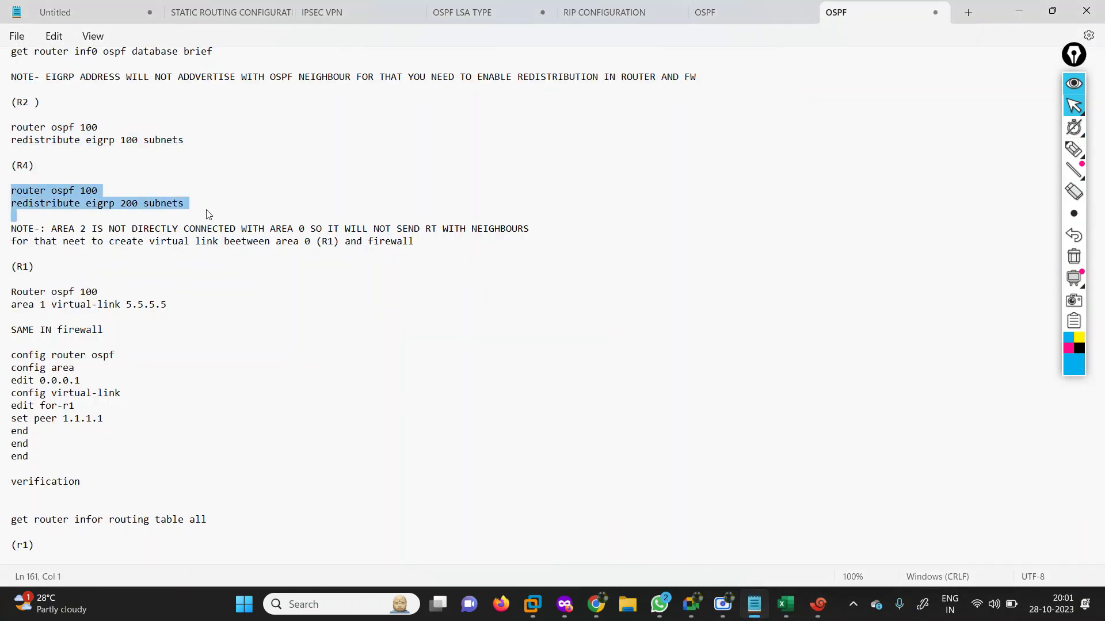
{"action": "left_click", "coordinate": [1019, 11]}
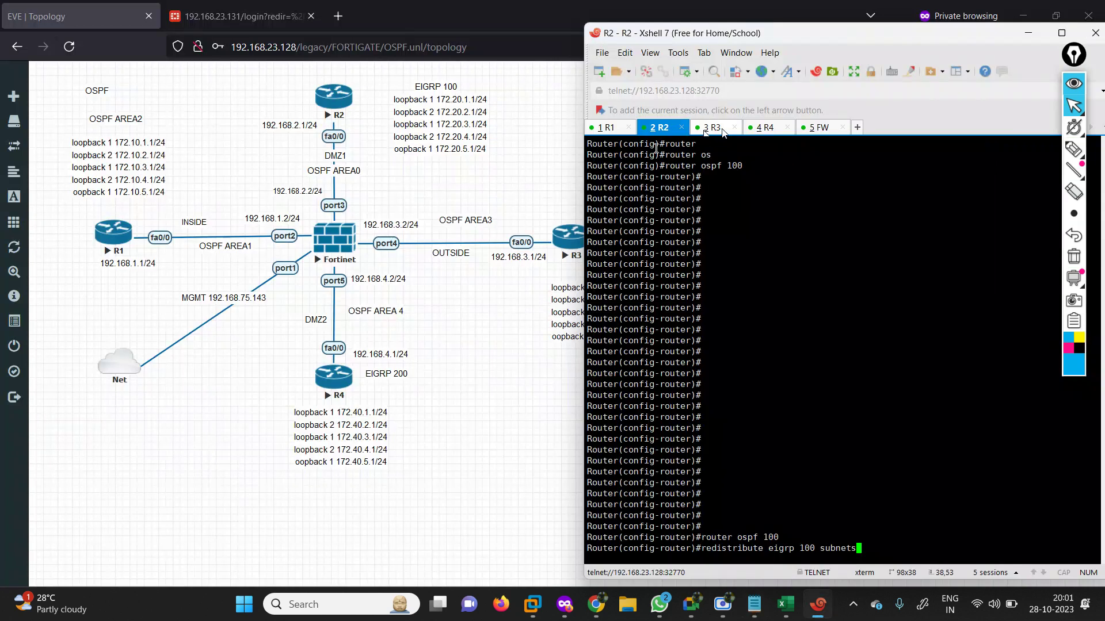
{"action": "left_click", "coordinate": [765, 128]}
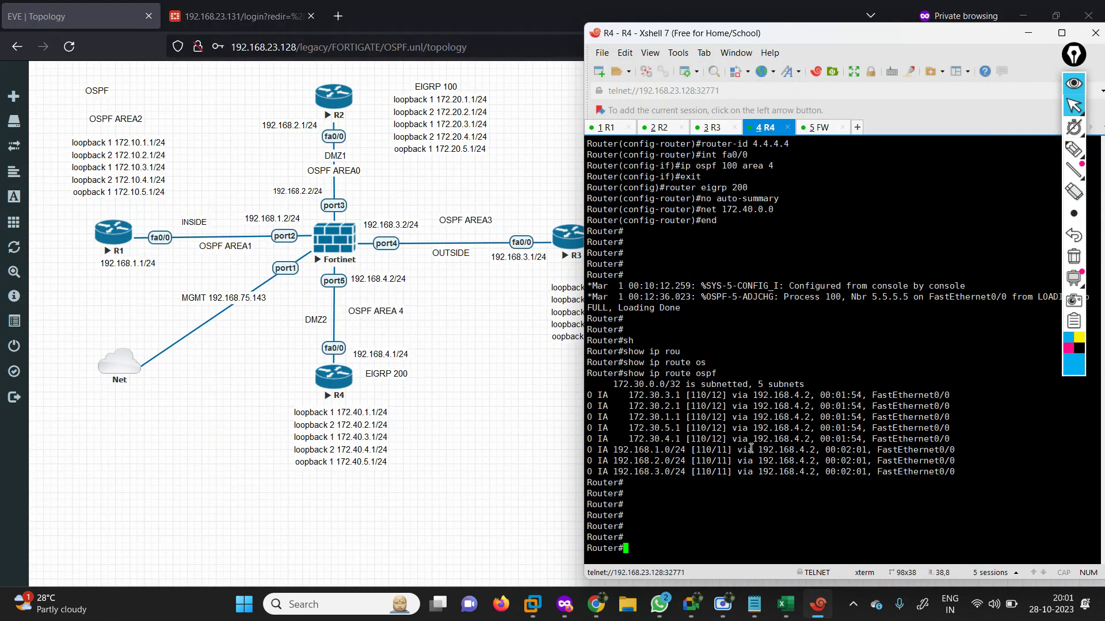
On R4, enter 'conf ter' and 'router ospf 100'.
{"action": "type", "text": "conf ter"}
{"action": "key", "text": "Return"}
{"action": "type", "text": "rou"}
{"action": "key", "text": "Tab"}
{"action": "type", "text": "ter"}
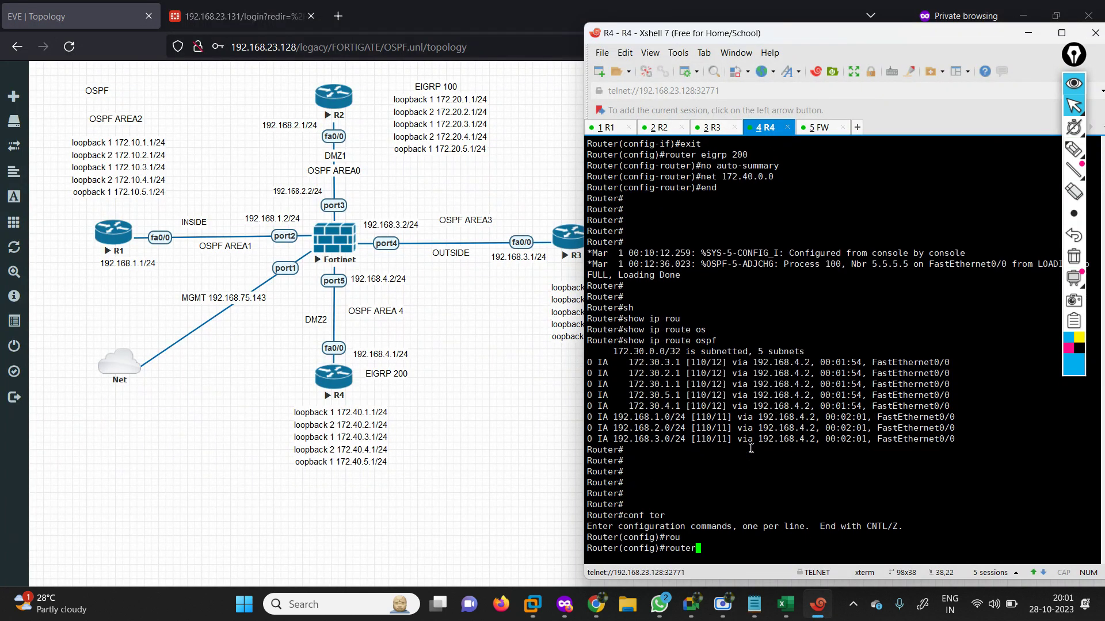
{"action": "key", "text": "Tab"}
{"action": "type", "text": "os"}
{"action": "key", "text": "Tab"}
{"action": "type", "text": "pf 100"}
{"action": "key", "text": "Return"}
{"action": "key", "text": "Return"}
{"action": "key", "text": "Return"}
{"action": "key", "text": "Return"}
{"action": "key", "text": "Return"}
{"action": "key", "text": "Return"}
{"action": "key", "text": "Return"}
{"action": "key", "text": "Return"}
{"action": "key", "text": "Return"}
{"action": "key", "text": "Return"}
{"action": "key", "text": "Return"}
{"action": "key", "text": "Return"}
{"action": "key", "text": "Return"}
{"action": "key", "text": "Return"}
{"action": "key", "text": "Return"}
{"action": "key", "text": "Return"}
{"action": "key", "text": "Return"}
{"action": "key", "text": "Return"}
{"action": "key", "text": "Return"}
{"action": "key", "text": "Return"}
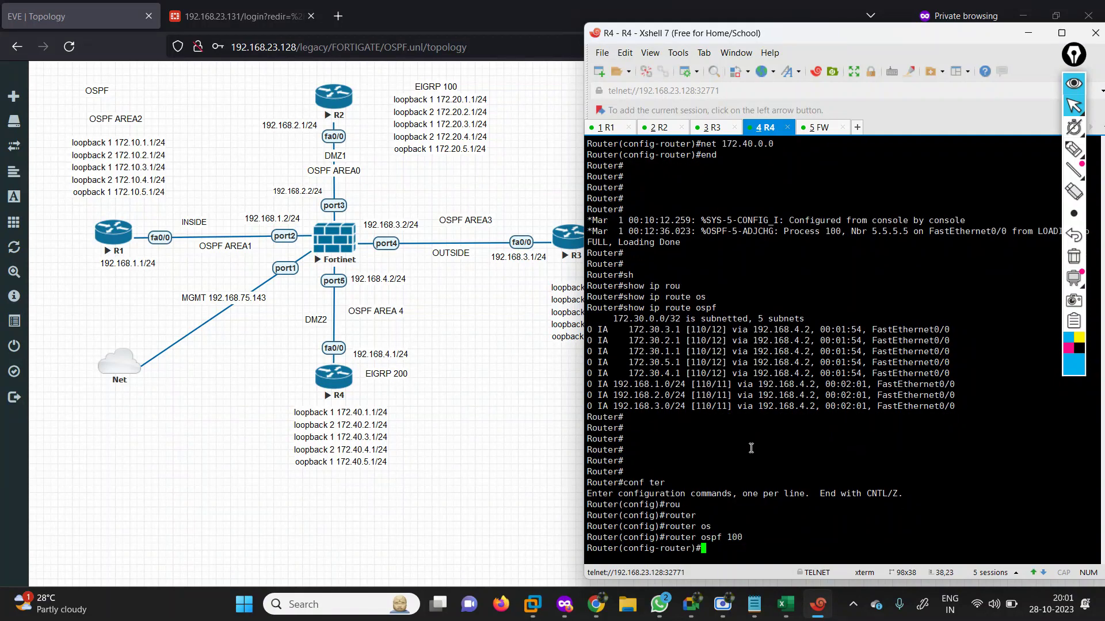
{"action": "key", "text": "Return"}
{"action": "key", "text": "Return"}
{"action": "key", "text": "Return"}
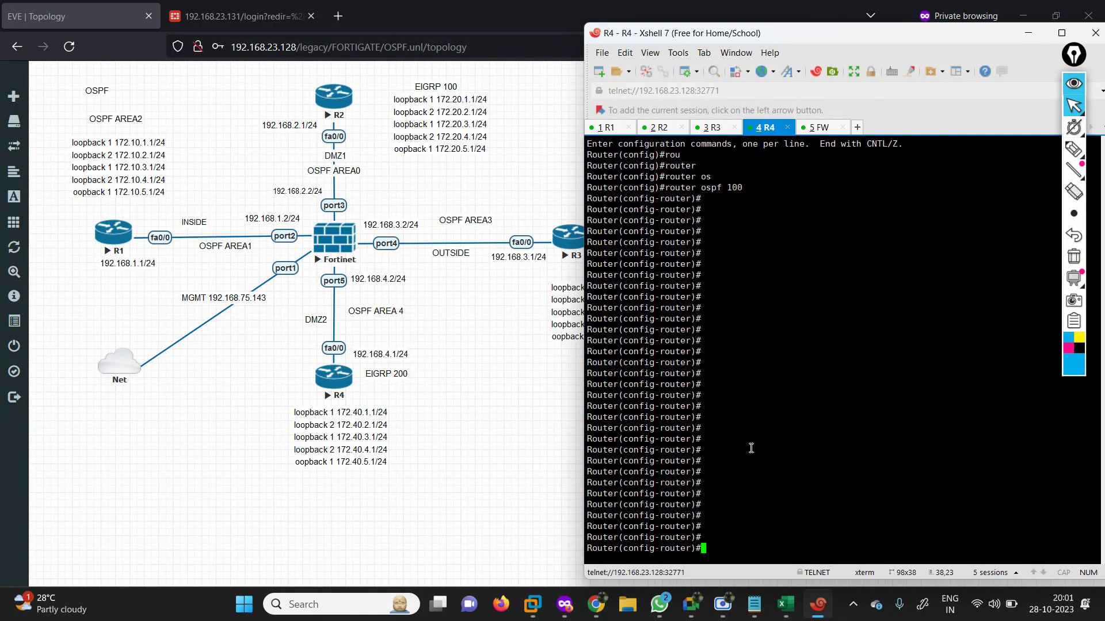
Paste 'redistribute eigrp 200 subnets' under R4's router ospf 100.
{"action": "right_click", "coordinate": [769, 372]}
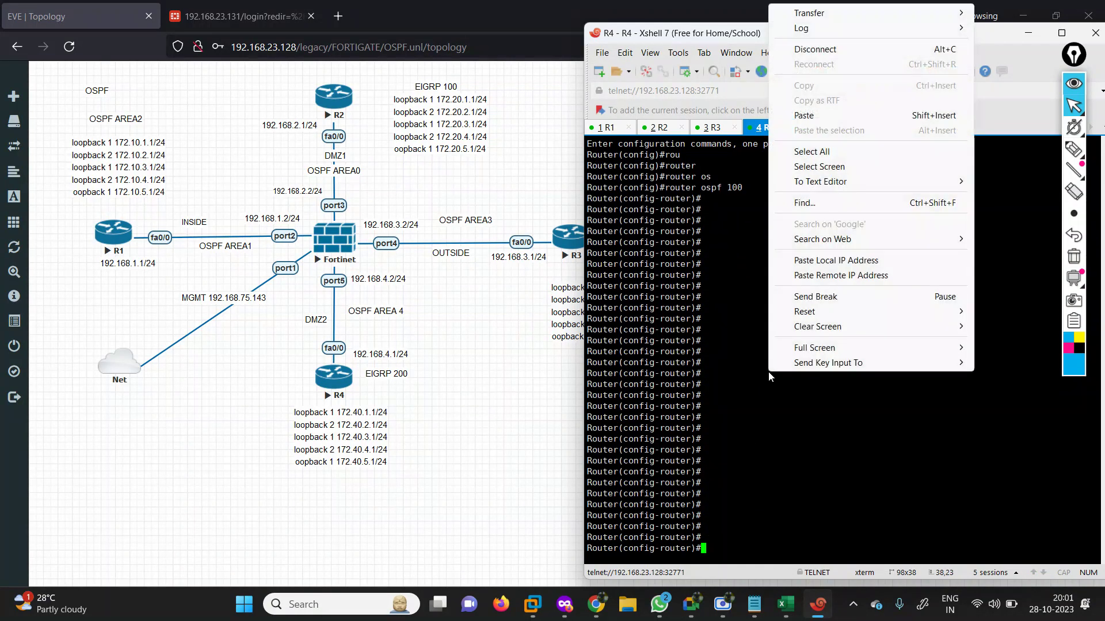
{"action": "left_click", "coordinate": [803, 116]}
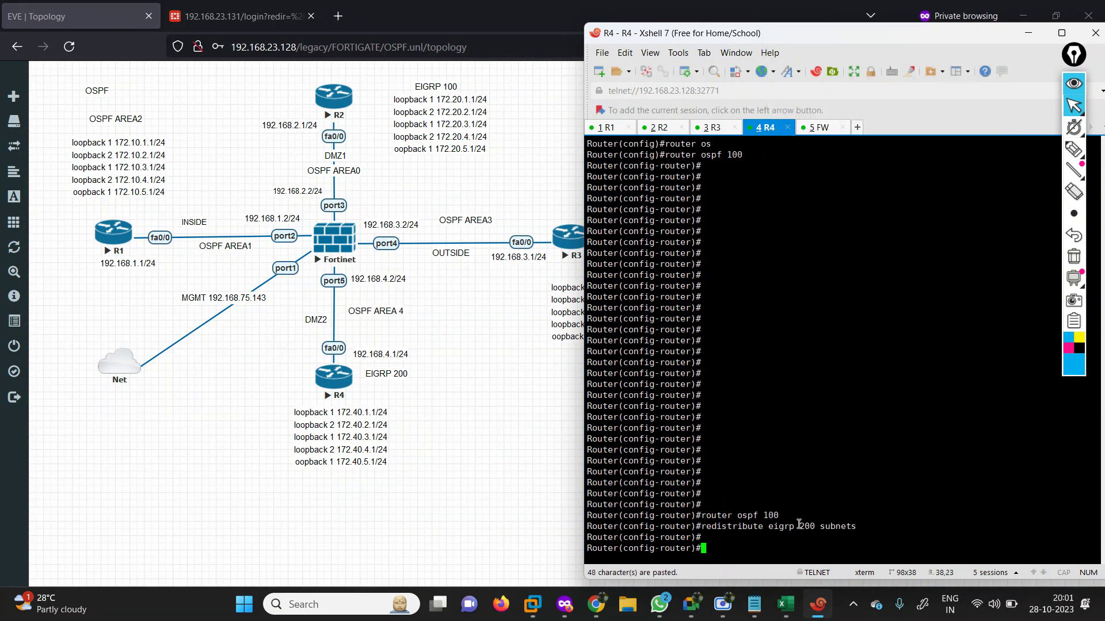
{"action": "left_click_drag", "start_coordinate": [799, 523], "coordinate": [862, 526]}
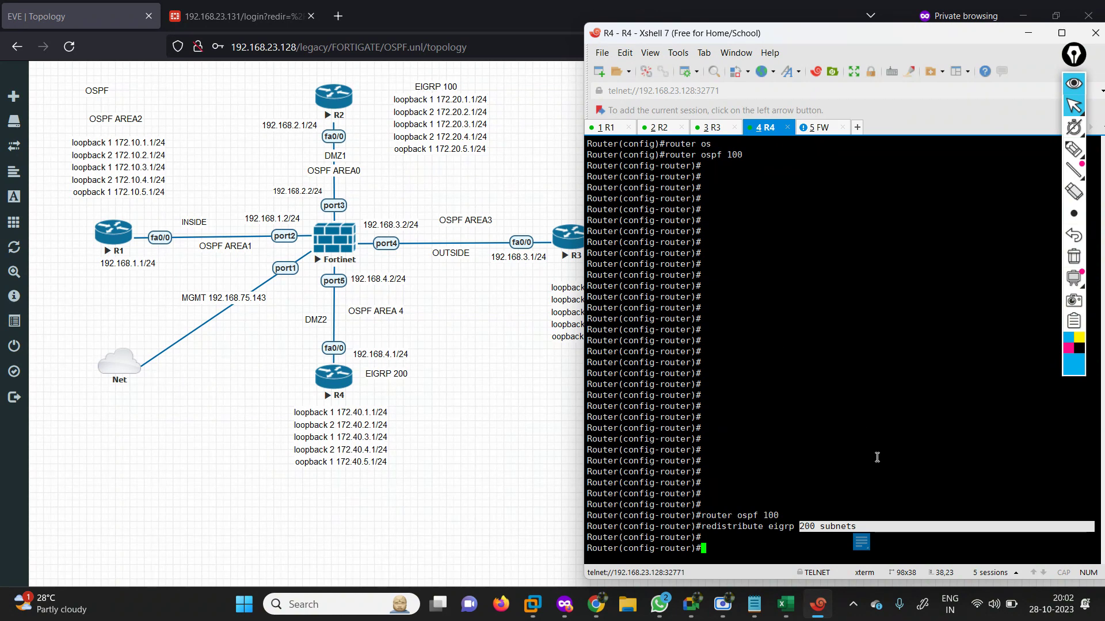
{"action": "key", "text": "Return"}
{"action": "key", "text": "Return"}
{"action": "key", "text": "Return"}
{"action": "key", "text": "Return"}
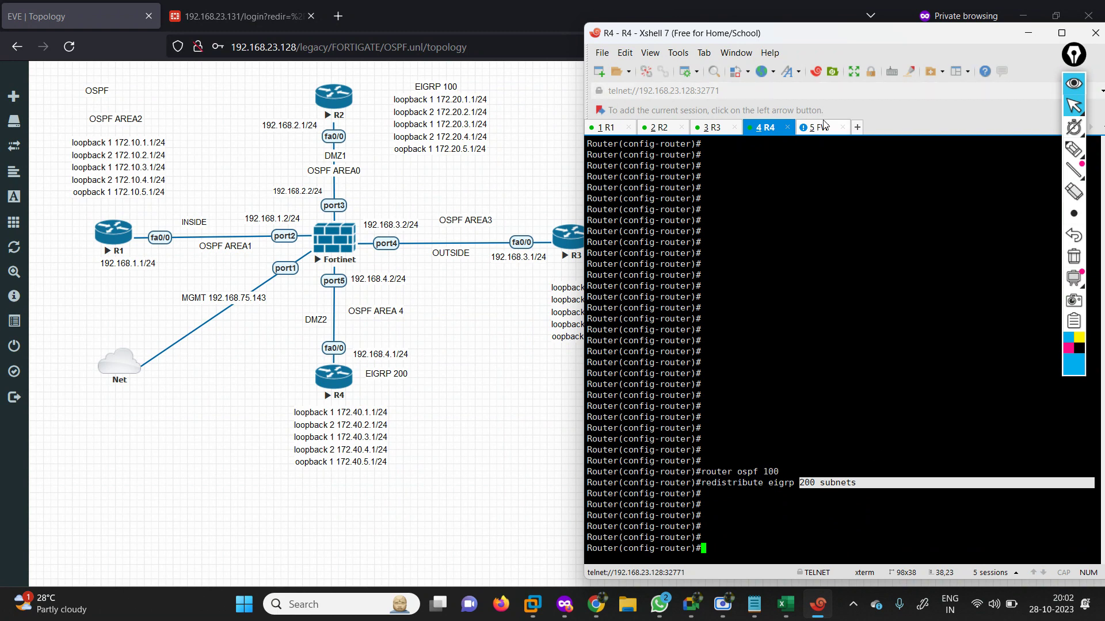
{"action": "left_click", "coordinate": [824, 124]}
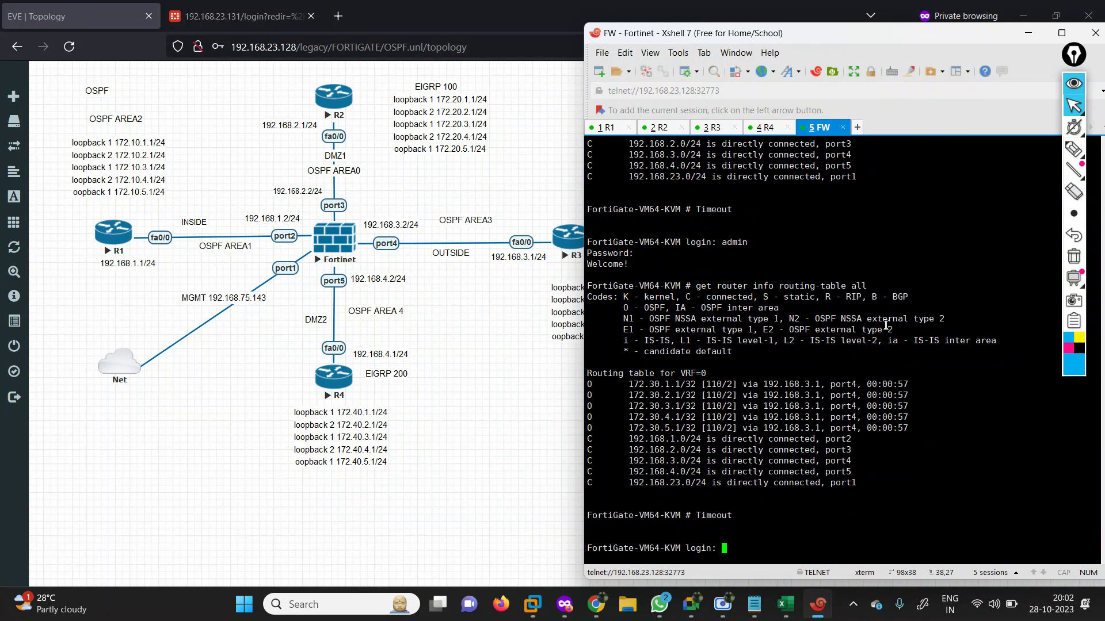
Log in to the FortiGate as admin and list the 'show system interface' options.
{"action": "key", "text": "Return"}
{"action": "key", "text": "Return"}
{"action": "key", "text": "Return"}
{"action": "key", "text": "Return"}
{"action": "type", "text": "admin"}
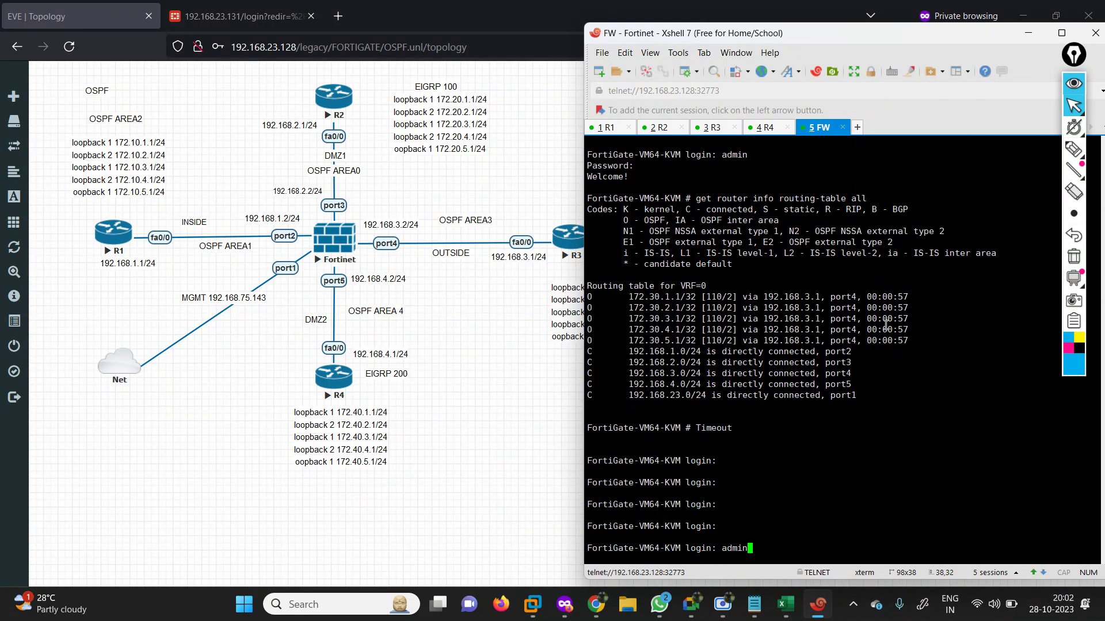
{"action": "key", "text": "Return"}
{"action": "key", "text": "Return"}
{"action": "type", "text": "show system interface"}
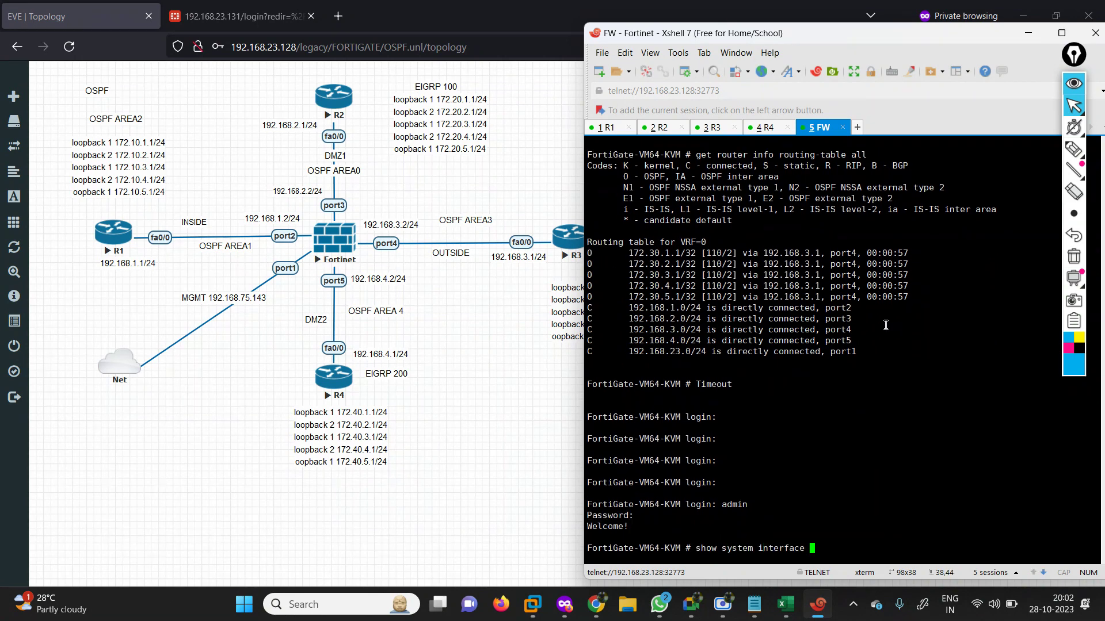
{"action": "key", "text": "question"}
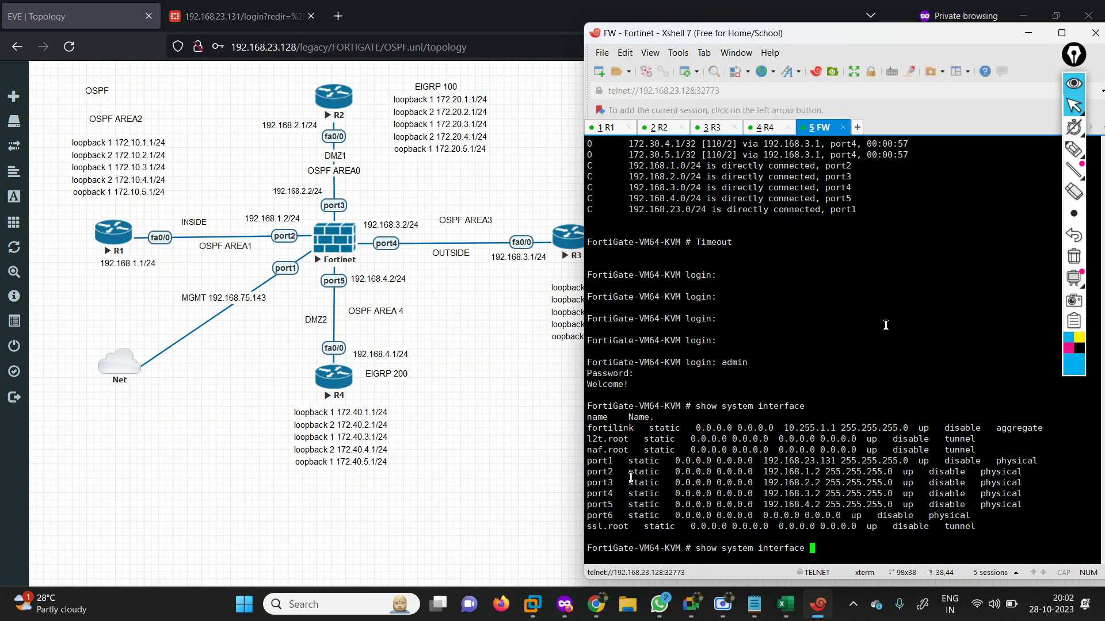
{"action": "key", "text": "BackSpace"}
{"action": "key", "text": "BackSpace"}
{"action": "key", "text": "BackSpace"}
{"action": "key", "text": "BackSpace"}
{"action": "key", "text": "BackSpace"}
{"action": "key", "text": "BackSpace"}
{"action": "key", "text": "BackSpace"}
{"action": "key", "text": "BackSpace"}
{"action": "key", "text": "BackSpace"}
{"action": "key", "text": "BackSpace"}
{"action": "key", "text": "BackSpace"}
{"action": "key", "text": "BackSpace"}
{"action": "key", "text": "BackSpace"}
{"action": "key", "text": "BackSpace"}
{"action": "key", "text": "BackSpace"}
{"action": "key", "text": "BackSpace"}
{"action": "key", "text": "BackSpace"}
{"action": "key", "text": "BackSpace"}
{"action": "key", "text": "BackSpace"}
{"action": "key", "text": "BackSpace"}
{"action": "type", "text": "he"}
{"action": "key", "text": "BackSpace"}
{"action": "key", "text": "BackSpace"}
Run 'get router info routing-table all' and highlight the O 172.30 and E2 172.40 routes.
{"action": "type", "text": "get  router in rour"}
{"action": "key", "text": "Return"}
{"action": "key", "text": "BackSpace"}
{"action": "key", "text": "BackSpace"}
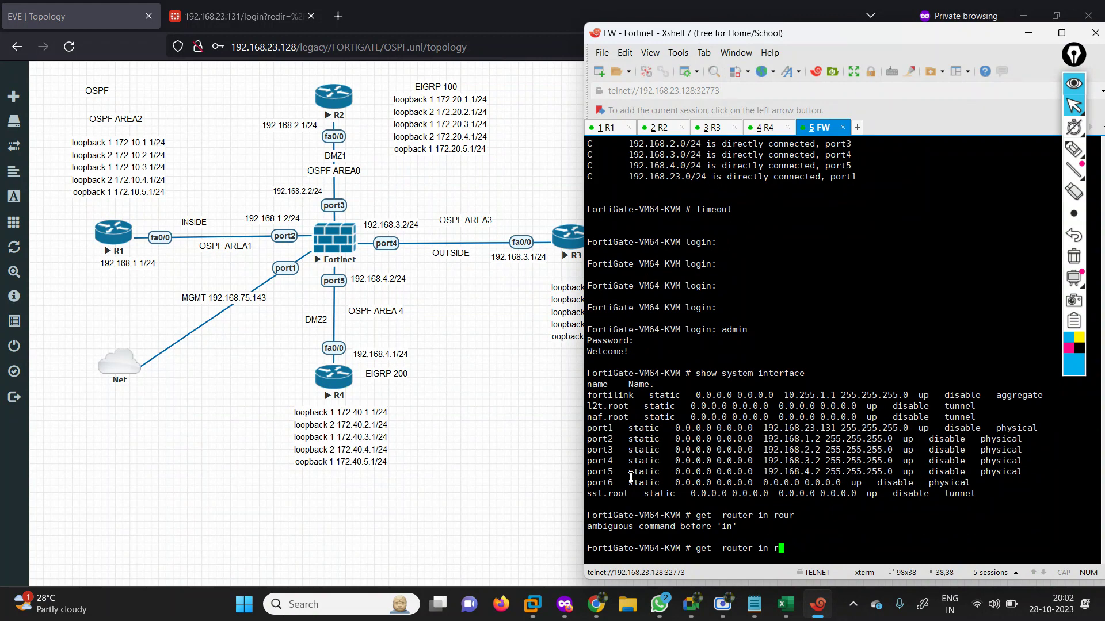
{"action": "key", "text": "BackSpace"}
{"action": "key", "text": "BackSpace"}
{"action": "key", "text": "BackSpace"}
{"action": "type", "text": "nfo routing-table all"}
{"action": "key", "text": "Return"}
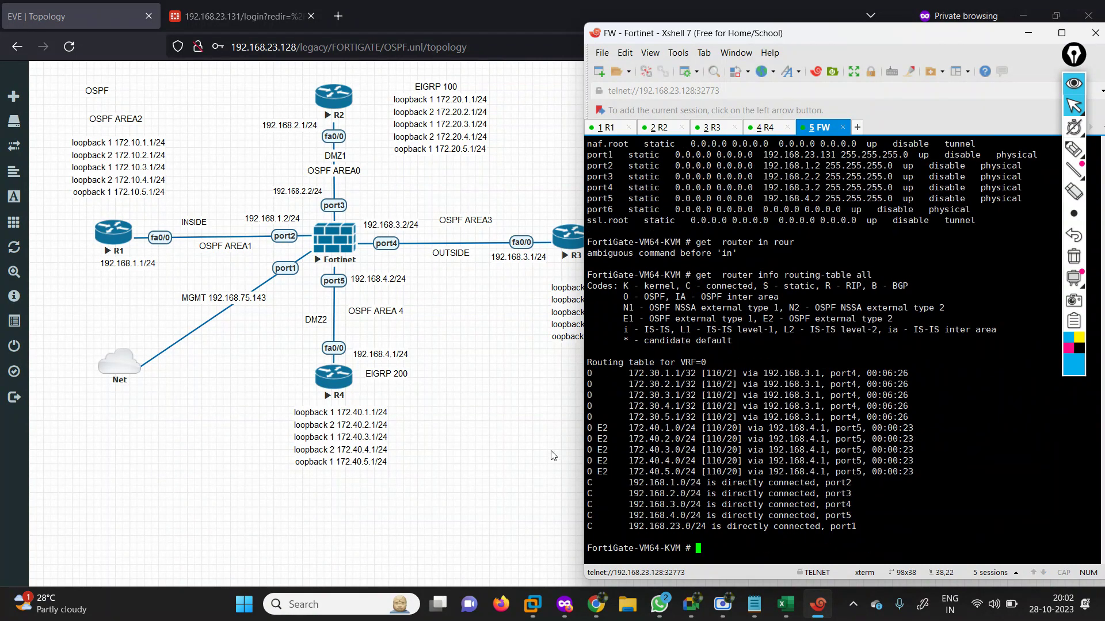
{"action": "left_click_drag", "start_coordinate": [615, 369], "coordinate": [929, 416]}
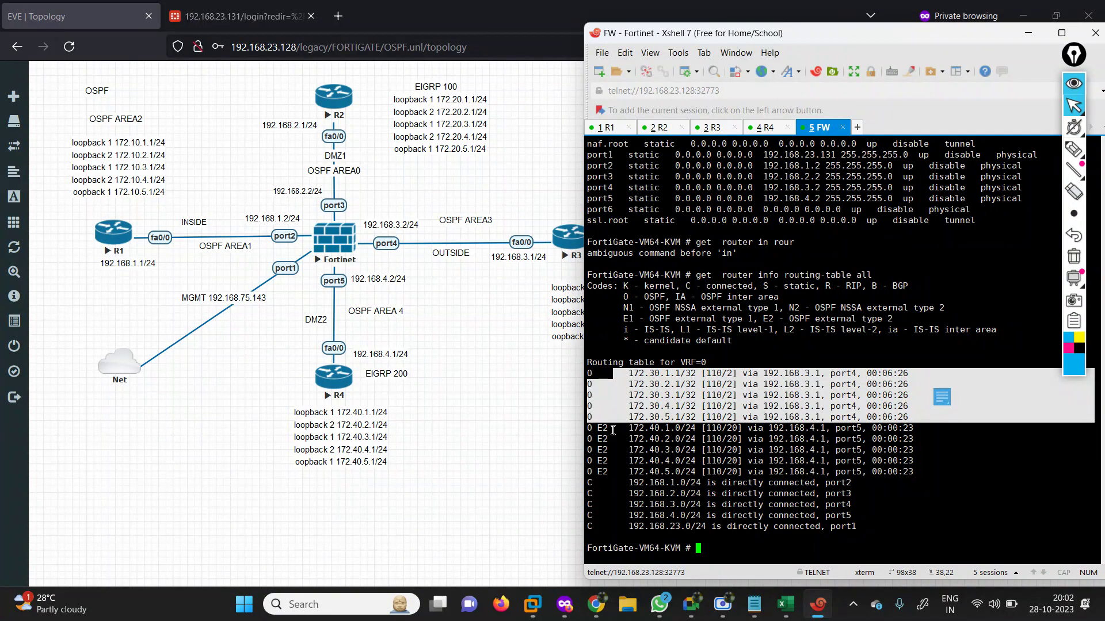
{"action": "left_click_drag", "start_coordinate": [614, 431], "coordinate": [927, 465]}
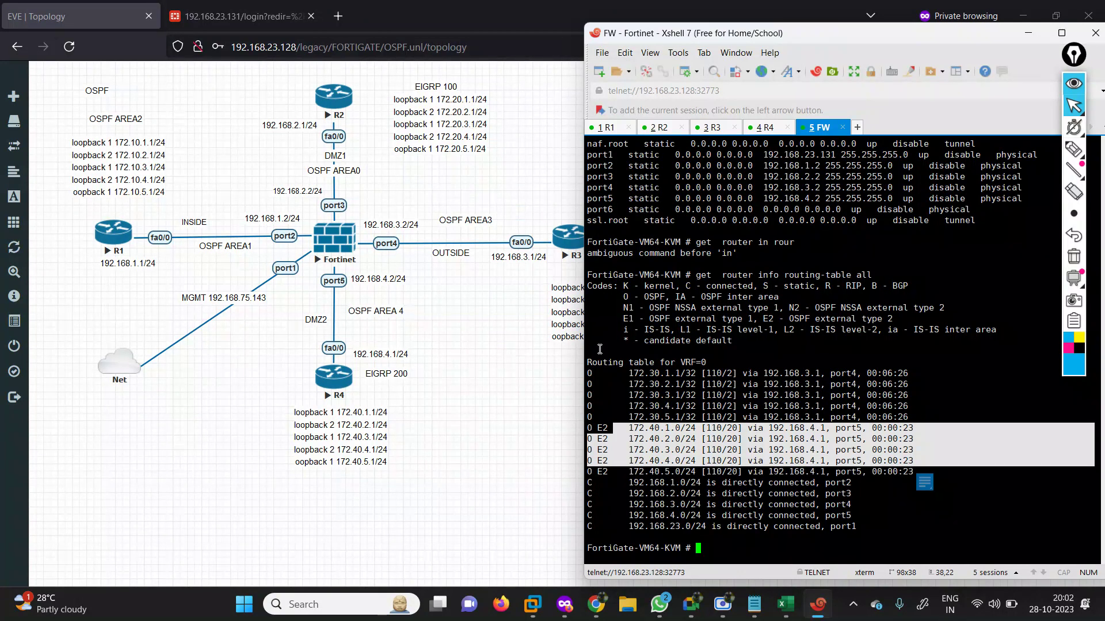
{"action": "left_click", "coordinate": [703, 471]}
Rerun the routing-table command repeatedly to refresh the FortiGate routes.
{"action": "key", "text": "Return"}
{"action": "key", "text": "Return"}
{"action": "key", "text": "Return"}
{"action": "key", "text": "Up"}
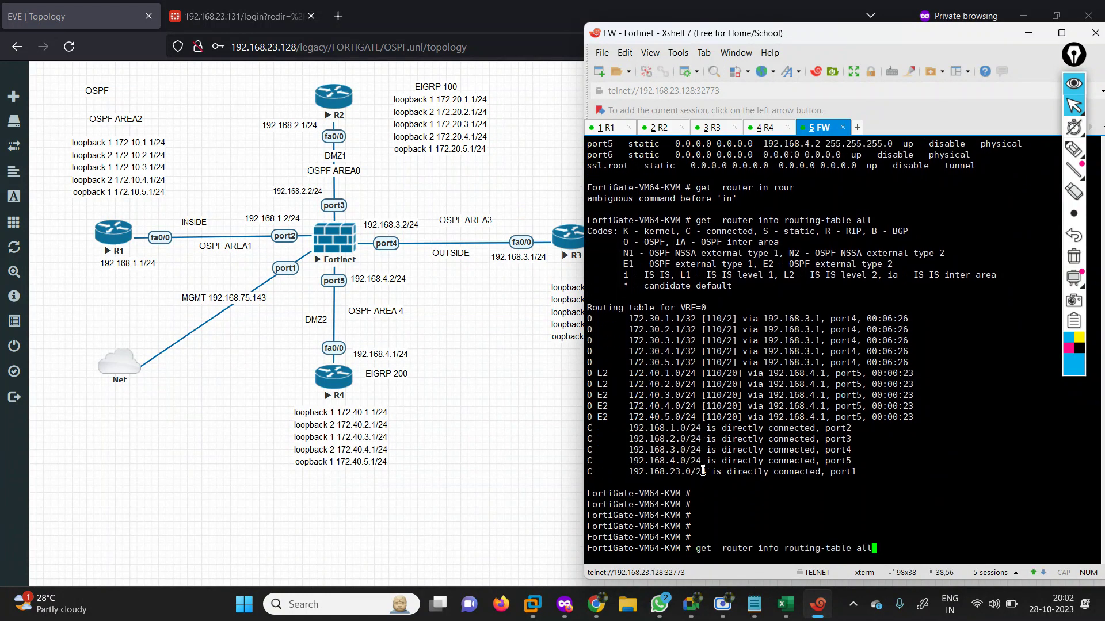
{"action": "key", "text": "Return"}
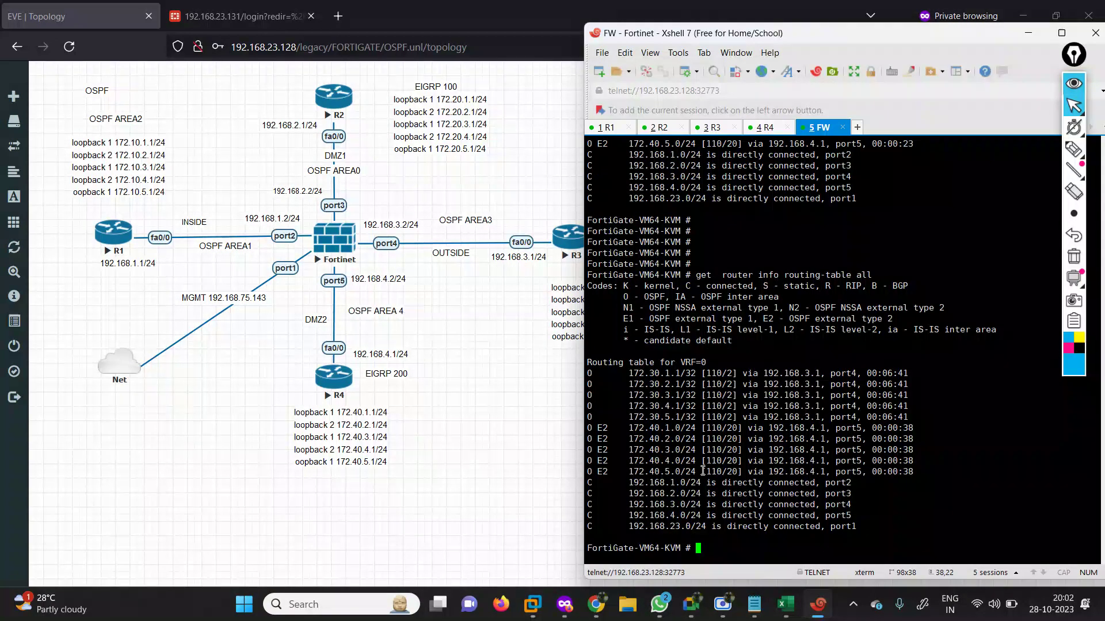
{"action": "key", "text": "Up"}
{"action": "key", "text": "Return"}
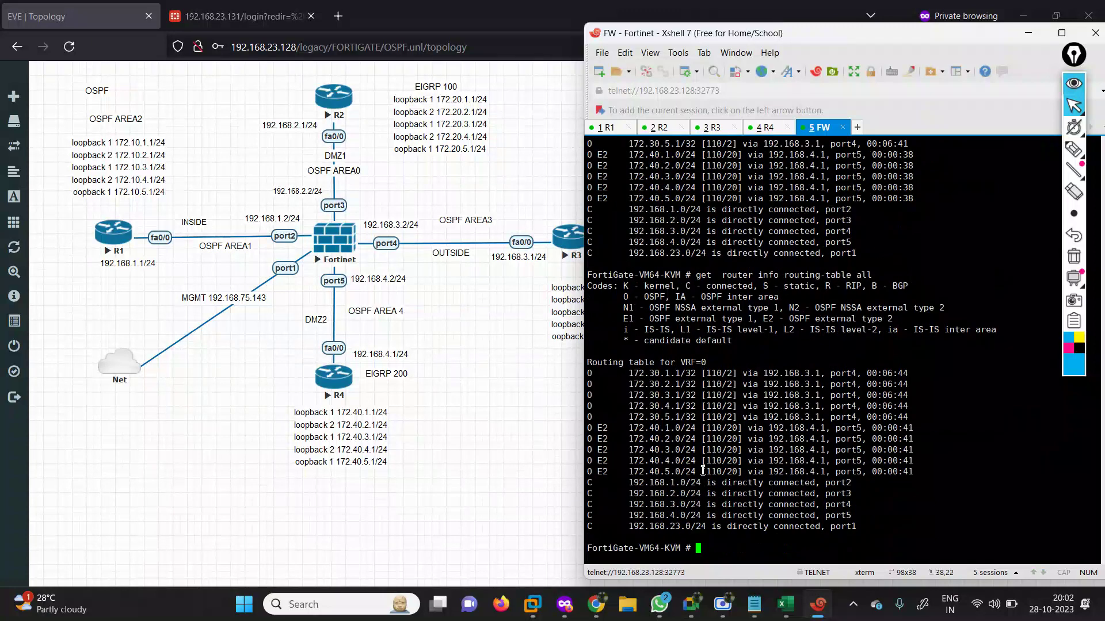
{"action": "key", "text": "Up"}
{"action": "key", "text": "Return"}
{"action": "key", "text": "Up"}
{"action": "key", "text": "Return"}
{"action": "key", "text": "Up"}
{"action": "key", "text": "Return"}
{"action": "key", "text": "Up"}
{"action": "key", "text": "Return"}
{"action": "key", "text": "Up"}
{"action": "key", "text": "Return"}
{"action": "key", "text": "Up"}
{"action": "key", "text": "Return"}
{"action": "key", "text": "Up"}
{"action": "key", "text": "Return"}
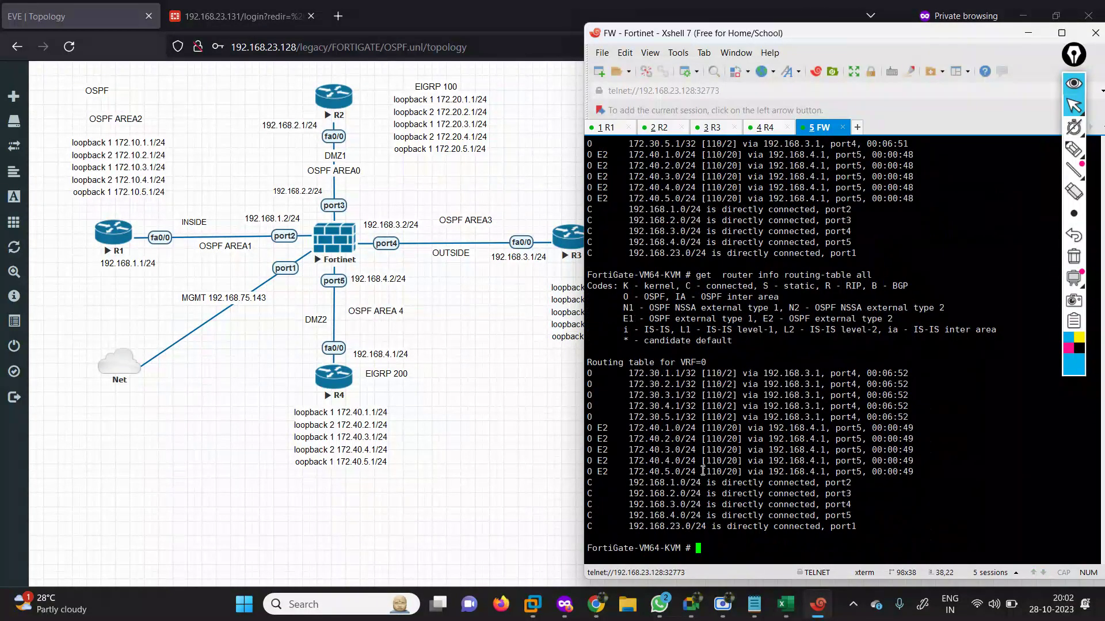
{"action": "left_click", "coordinate": [658, 128]}
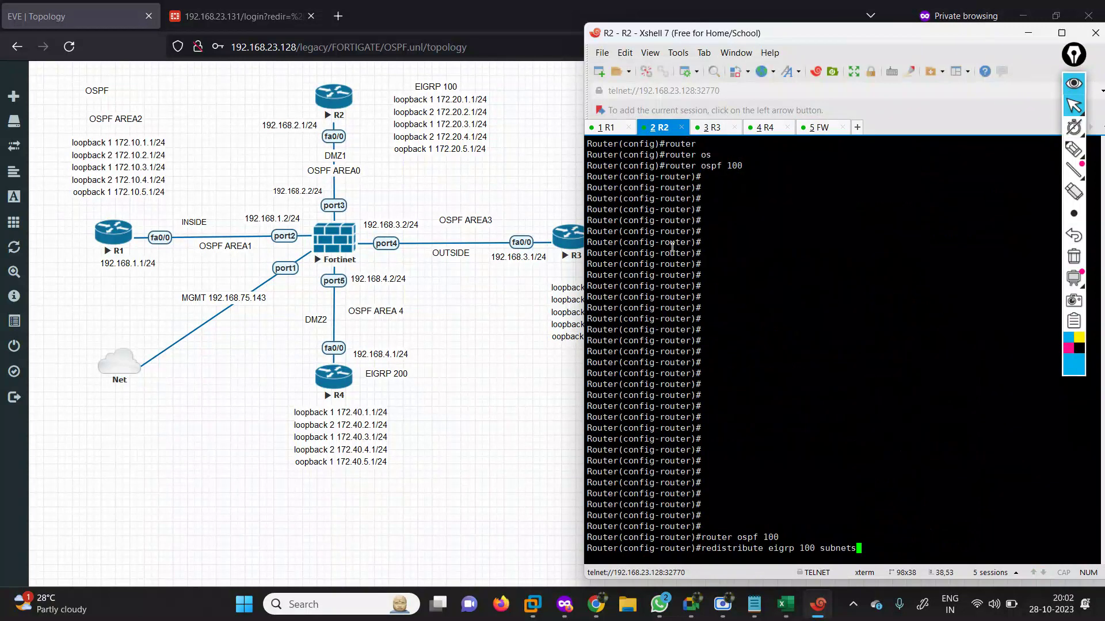
{"action": "key", "text": "Return"}
{"action": "key", "text": "Return"}
{"action": "key", "text": "Return"}
{"action": "key", "text": "Return"}
{"action": "key", "text": "Return"}
{"action": "key", "text": "Return"}
{"action": "key", "text": "Return"}
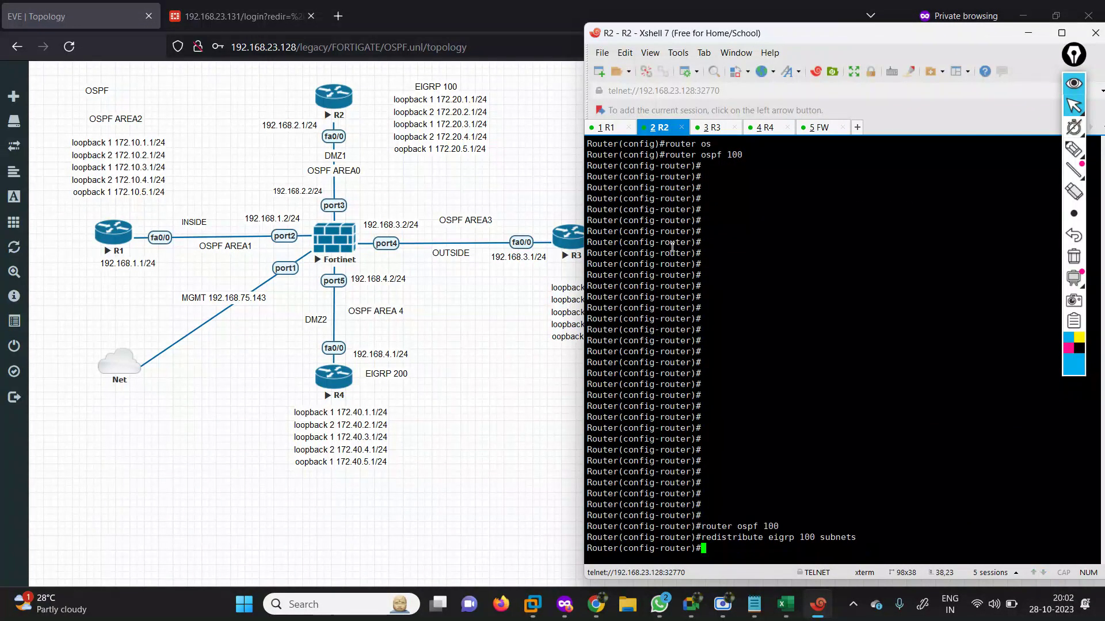
{"action": "key", "text": "Return"}
{"action": "key", "text": "Return"}
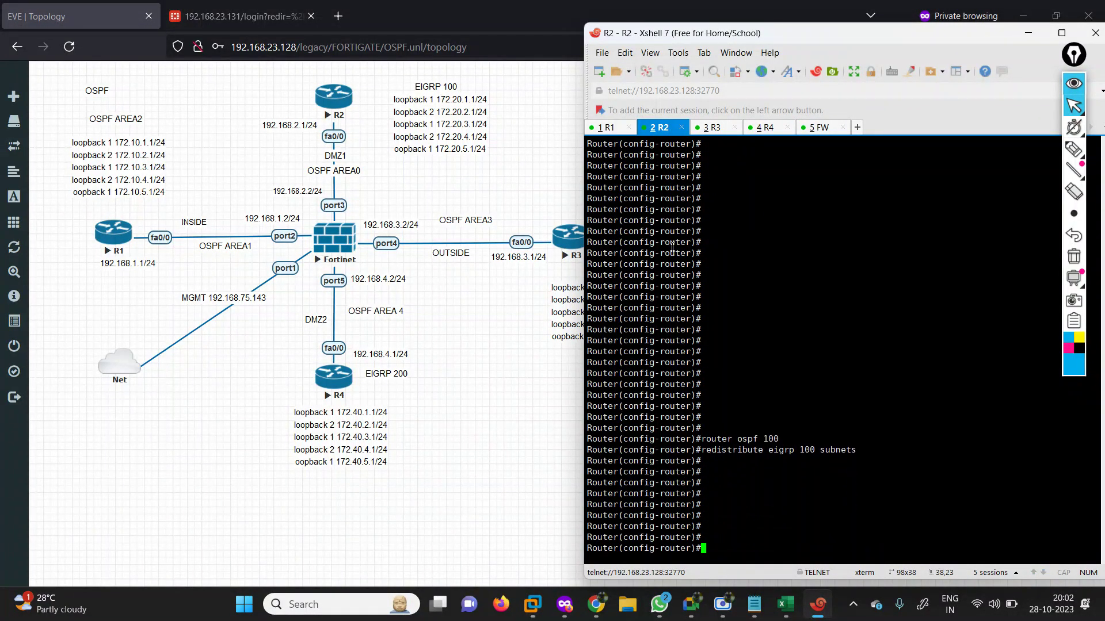
{"action": "type", "text": "end"}
{"action": "key", "text": "Return"}
{"action": "key", "text": "Return"}
{"action": "key", "text": "Return"}
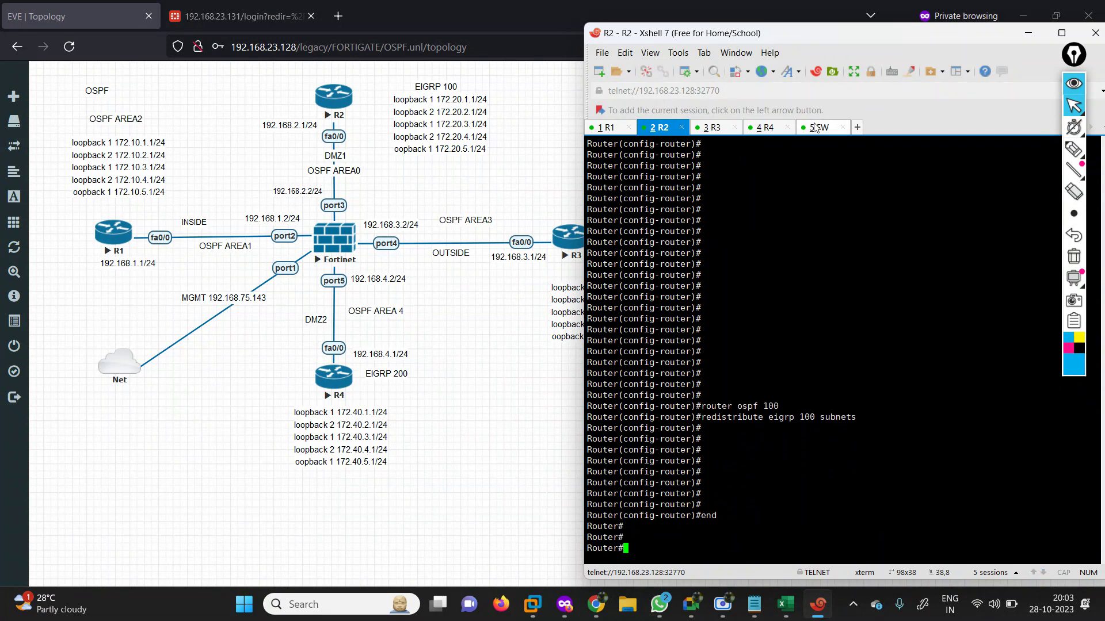
{"action": "left_click", "coordinate": [815, 127]}
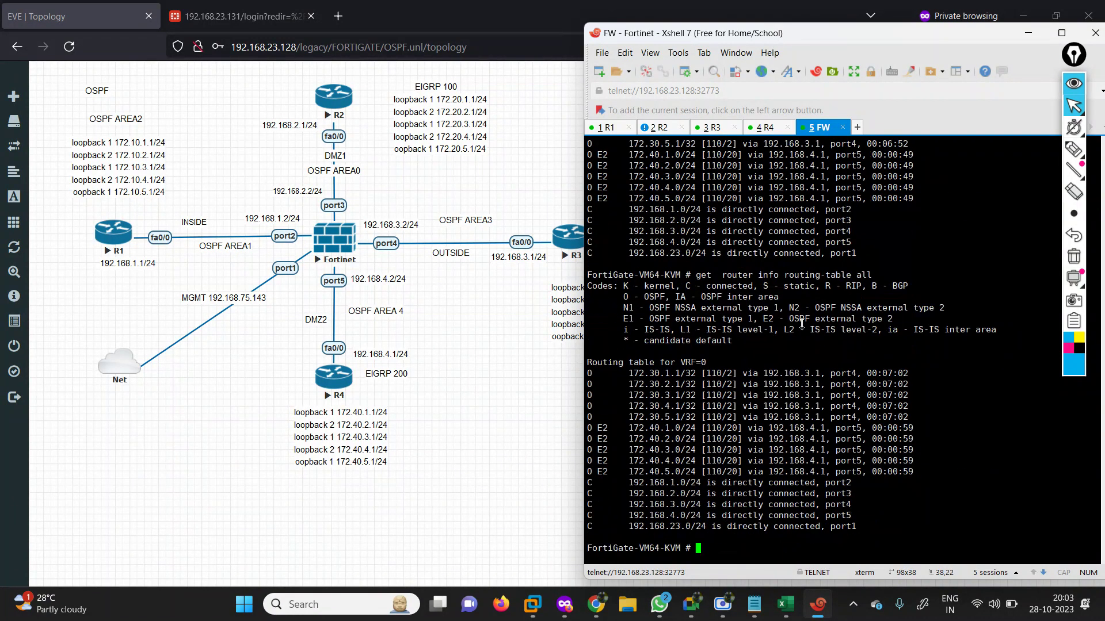
{"action": "key", "text": "Up"}
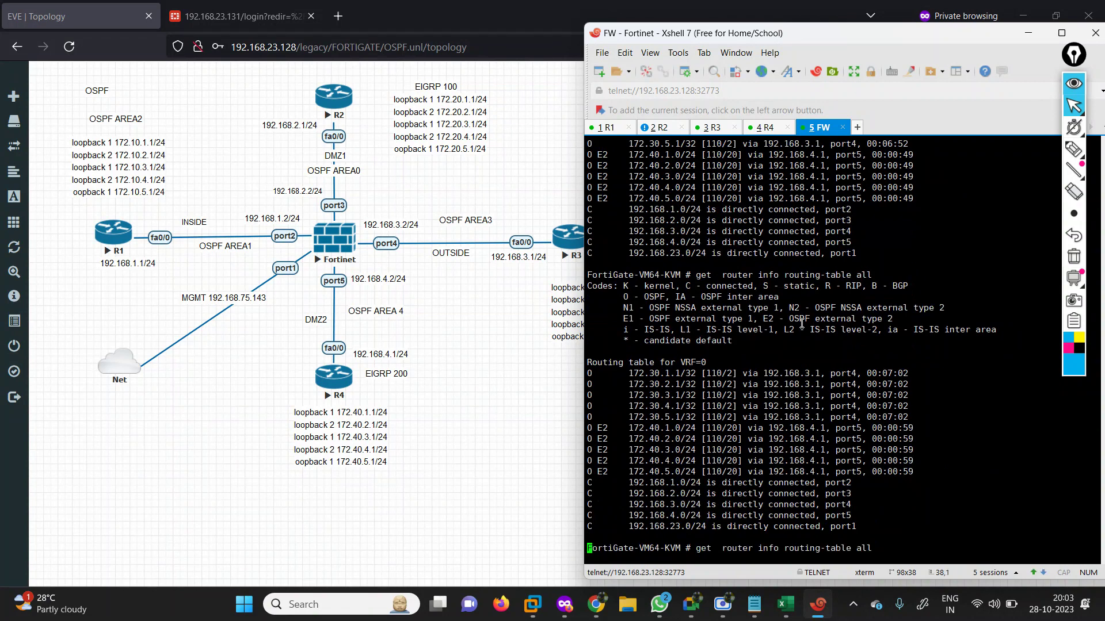
{"action": "key", "text": "Return"}
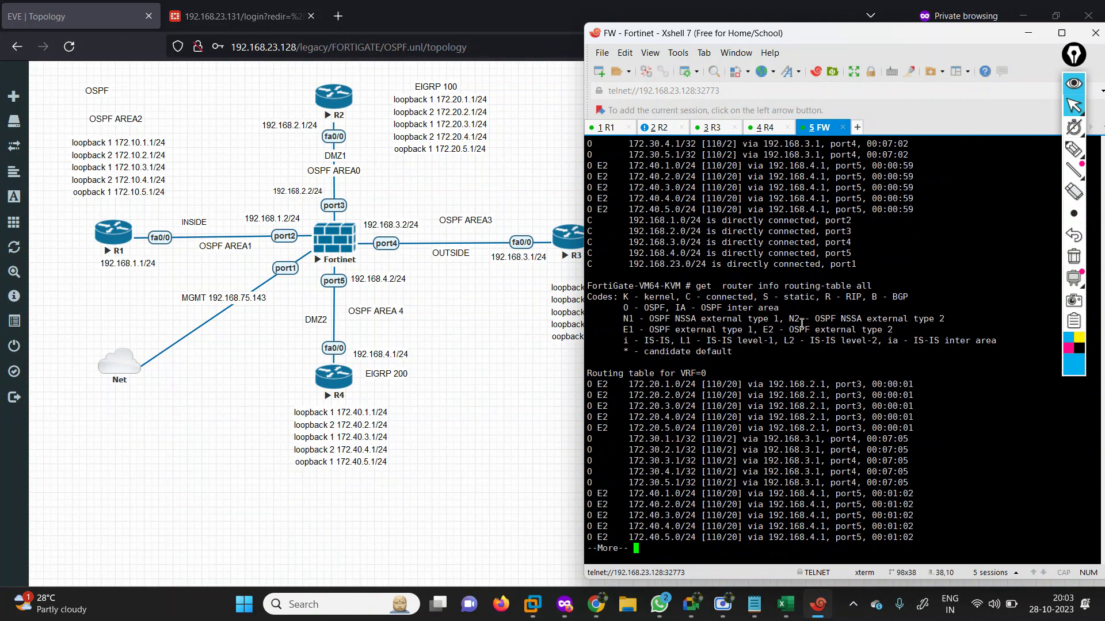
{"action": "key", "text": "space"}
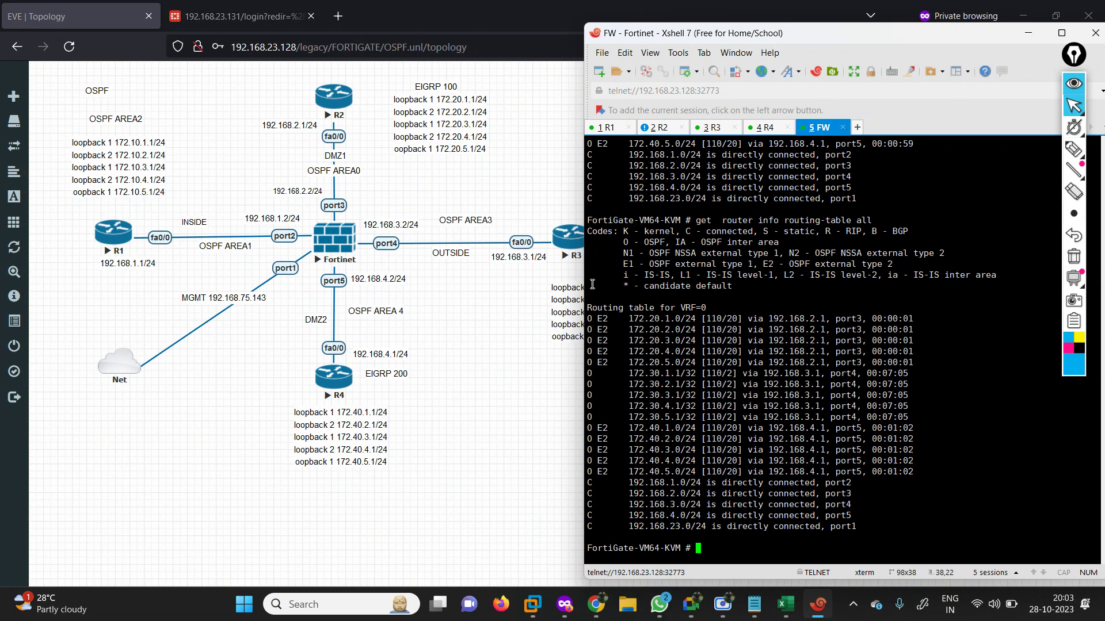
On R1, run 'show ip route ospf' to see E2 172.20/172.40 and IA 172.30 routes.
{"action": "left_click", "coordinate": [611, 127]}
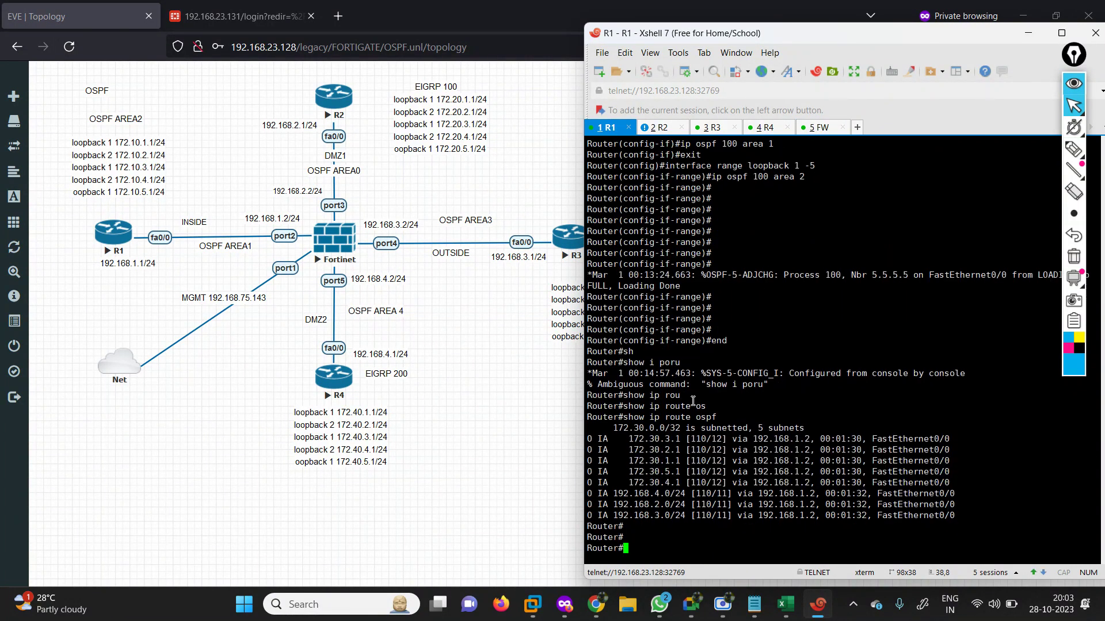
{"action": "key", "text": "Return"}
{"action": "key", "text": "Return"}
{"action": "key", "text": "Return"}
{"action": "type", "text": "sh"}
{"action": "key", "text": "Tab"}
{"action": "type", "text": "ip rou"}
{"action": "key", "text": "Tab"}
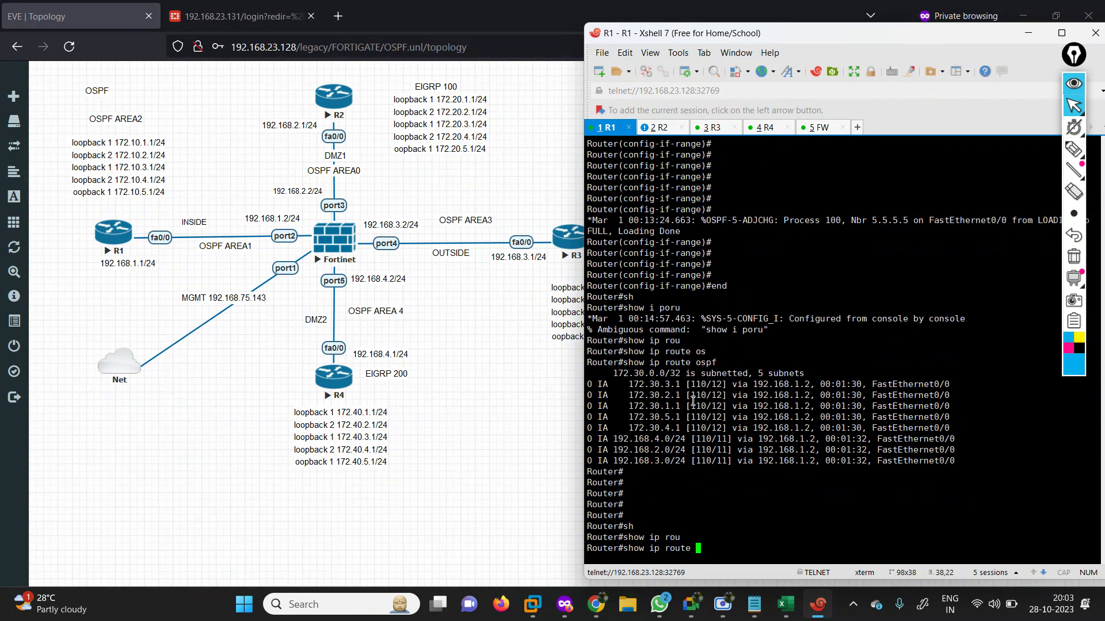
{"action": "type", "text": "os"}
{"action": "key", "text": "Tab"}
{"action": "key", "text": "Return"}
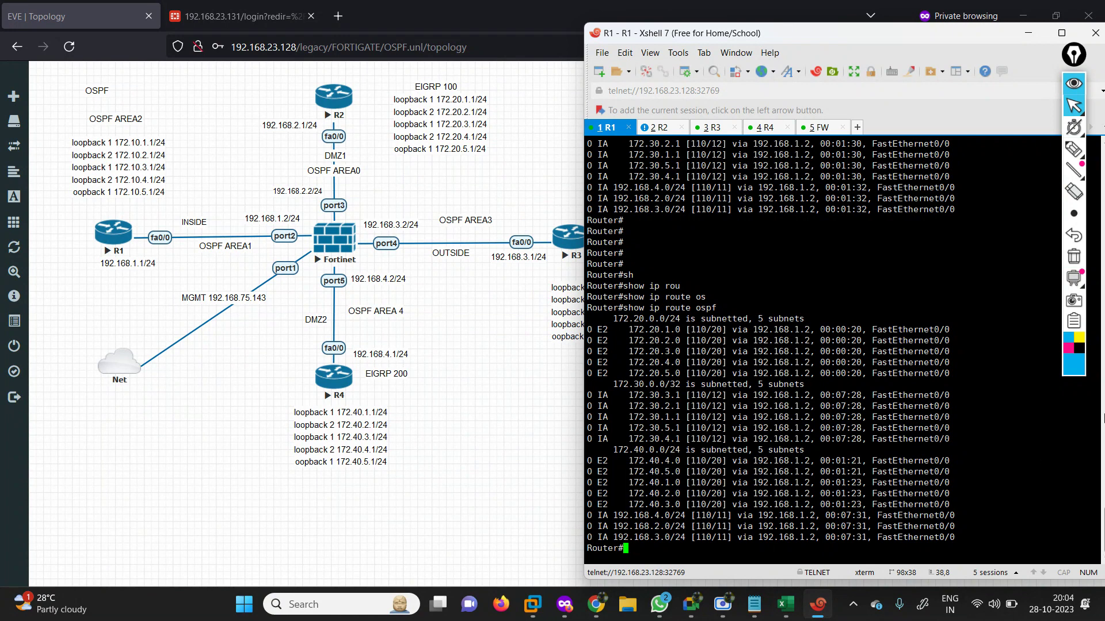
{"action": "mouse_move", "coordinate": [1074, 151]}
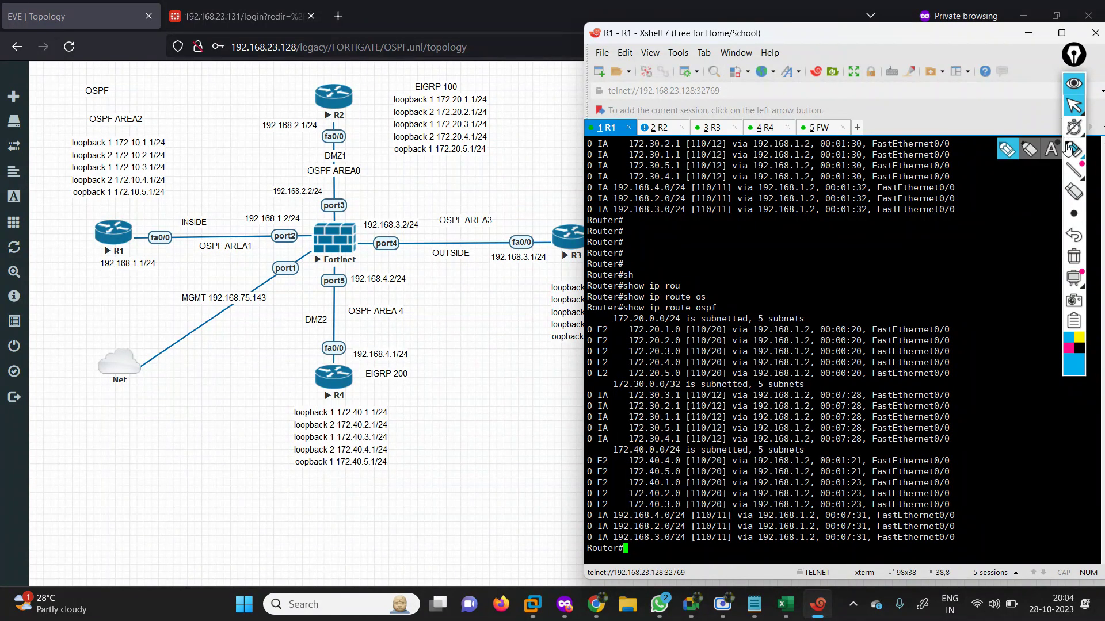
{"action": "left_click", "coordinate": [1009, 151]}
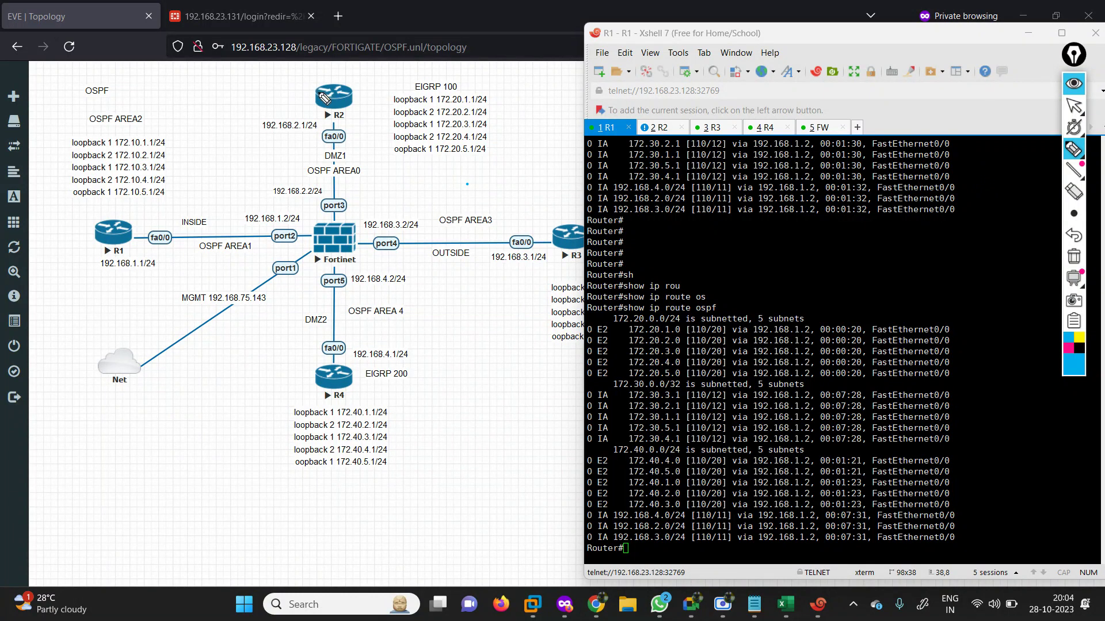
{"action": "mouse_move", "coordinate": [303, 167]}
{"action": "left_mouse_down"}
{"action": "mouse_move", "coordinate": [375, 184]}
{"action": "mouse_move", "coordinate": [354, 163]}
{"action": "mouse_move", "coordinate": [301, 162]}
{"action": "left_mouse_up"}
{"action": "mouse_move", "coordinate": [332, 112]}
{"action": "left_mouse_down"}
{"action": "mouse_move", "coordinate": [332, 218]}
{"action": "mouse_move", "coordinate": [344, 215]}
{"action": "mouse_move", "coordinate": [313, 221]}
{"action": "mouse_move", "coordinate": [354, 263]}
{"action": "mouse_move", "coordinate": [324, 219]}
{"action": "mouse_move", "coordinate": [364, 256]}
{"action": "left_mouse_up"}
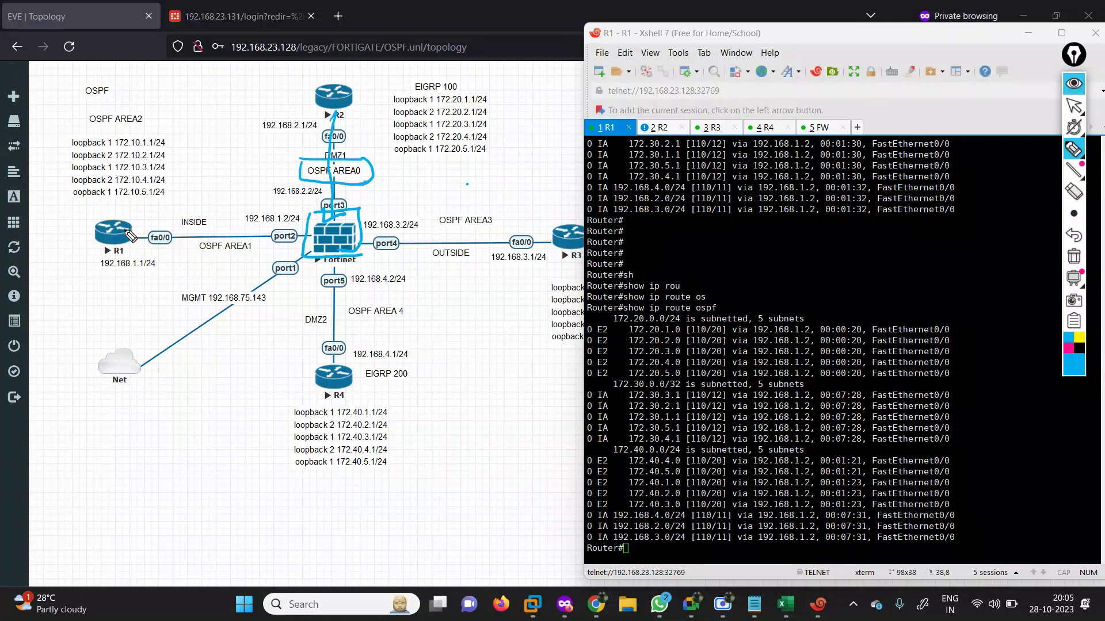
{"action": "mouse_move", "coordinate": [131, 235]}
{"action": "left_mouse_down"}
{"action": "mouse_move", "coordinate": [265, 177]}
{"action": "mouse_move", "coordinate": [323, 144]}
{"action": "mouse_move", "coordinate": [334, 122]}
{"action": "left_mouse_up"}
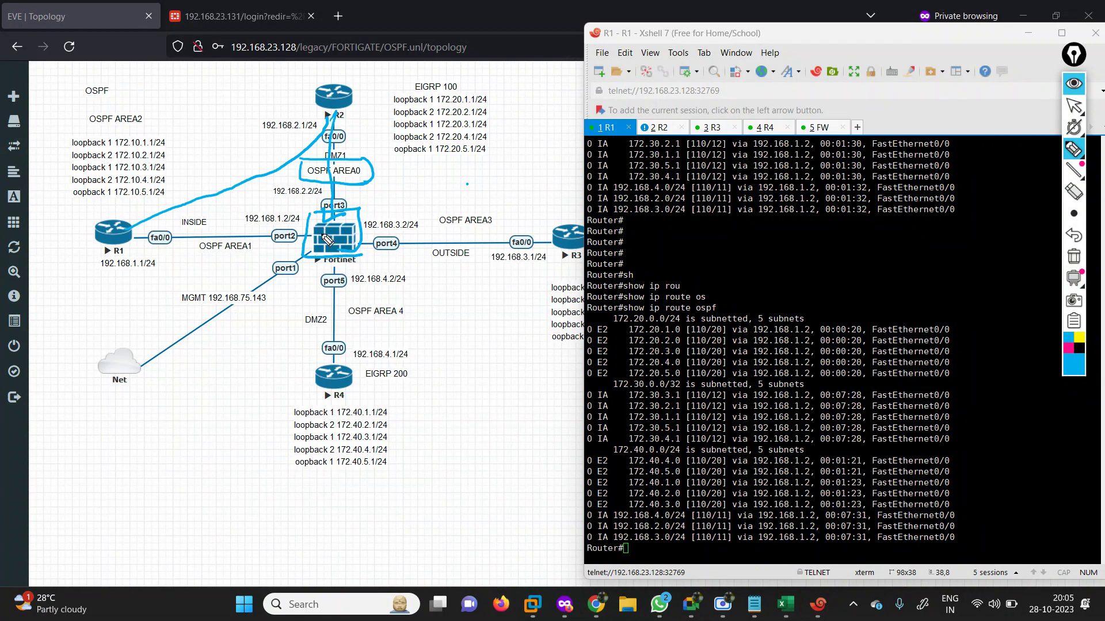
{"action": "mouse_move", "coordinate": [310, 216]}
{"action": "left_mouse_down"}
{"action": "mouse_move", "coordinate": [301, 259]}
{"action": "mouse_move", "coordinate": [349, 254]}
{"action": "mouse_move", "coordinate": [363, 212]}
{"action": "left_mouse_up"}
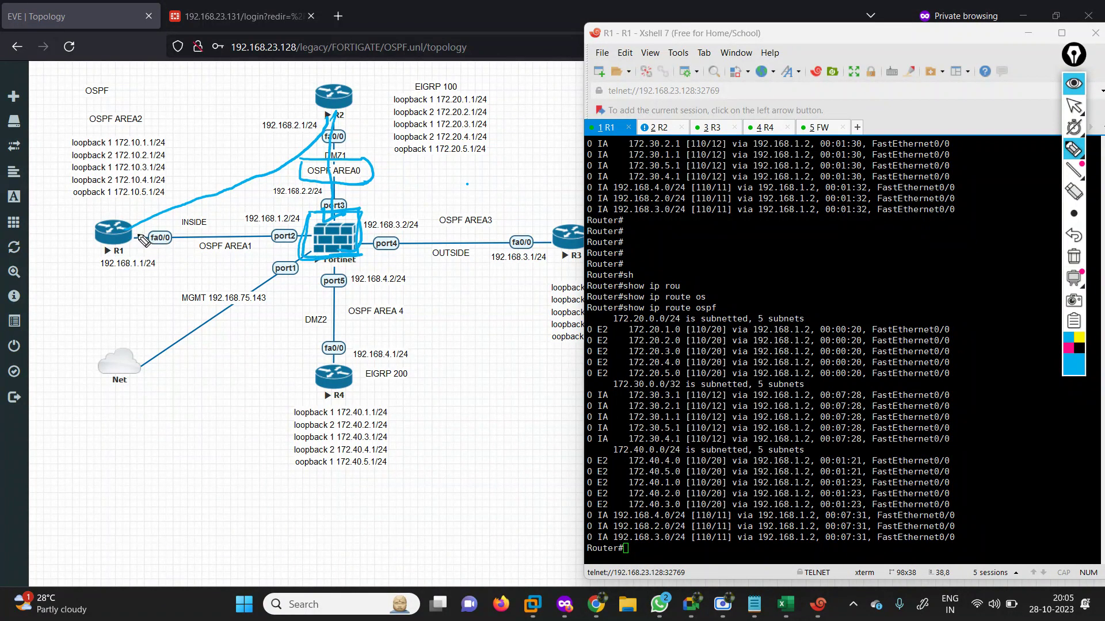
{"action": "left_click_drag", "start_coordinate": [133, 237], "coordinate": [285, 235]}
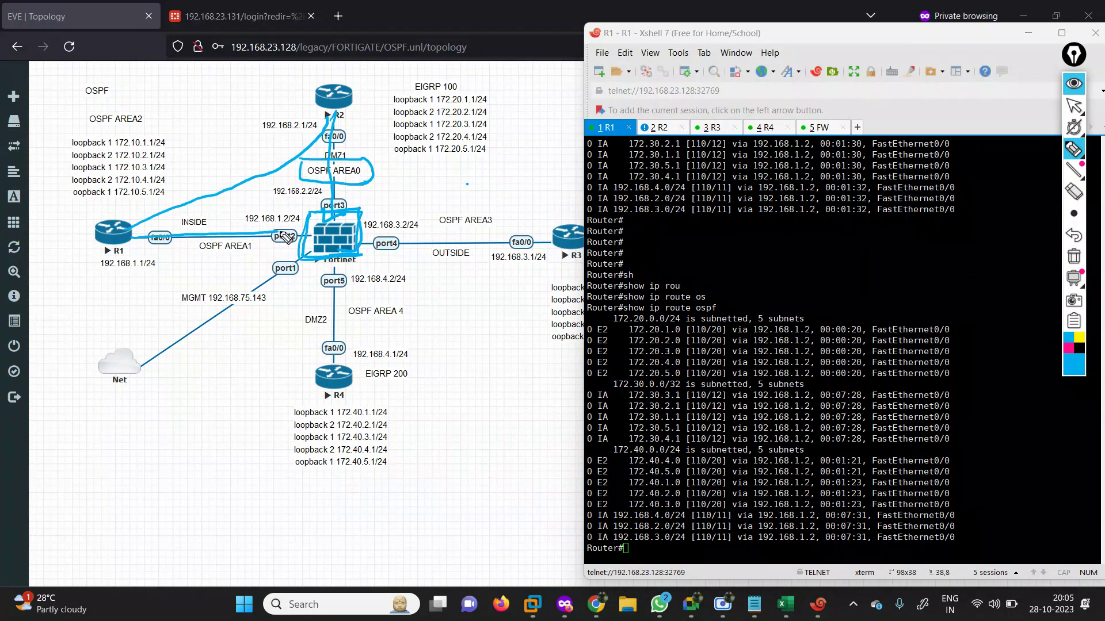
{"action": "mouse_move", "coordinate": [332, 364]}
{"action": "left_mouse_down"}
{"action": "mouse_move", "coordinate": [337, 288]}
{"action": "mouse_move", "coordinate": [323, 284]}
{"action": "mouse_move", "coordinate": [345, 280]}
{"action": "left_mouse_up"}
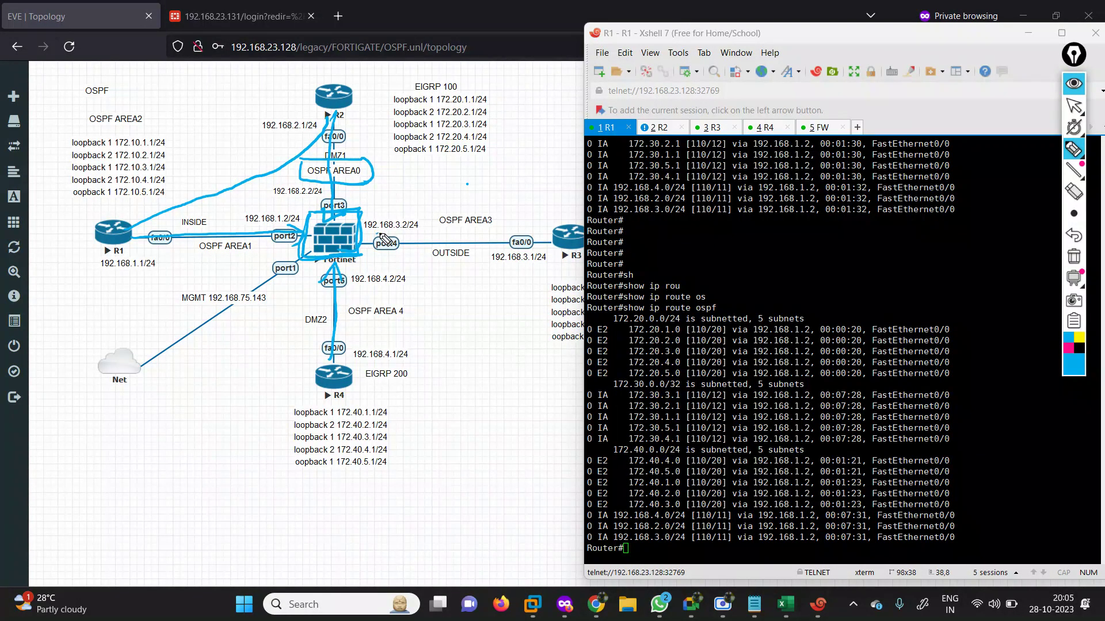
{"action": "left_click_drag", "start_coordinate": [384, 238], "coordinate": [520, 230]}
{"action": "left_click_drag", "start_coordinate": [385, 224], "coordinate": [383, 242]}
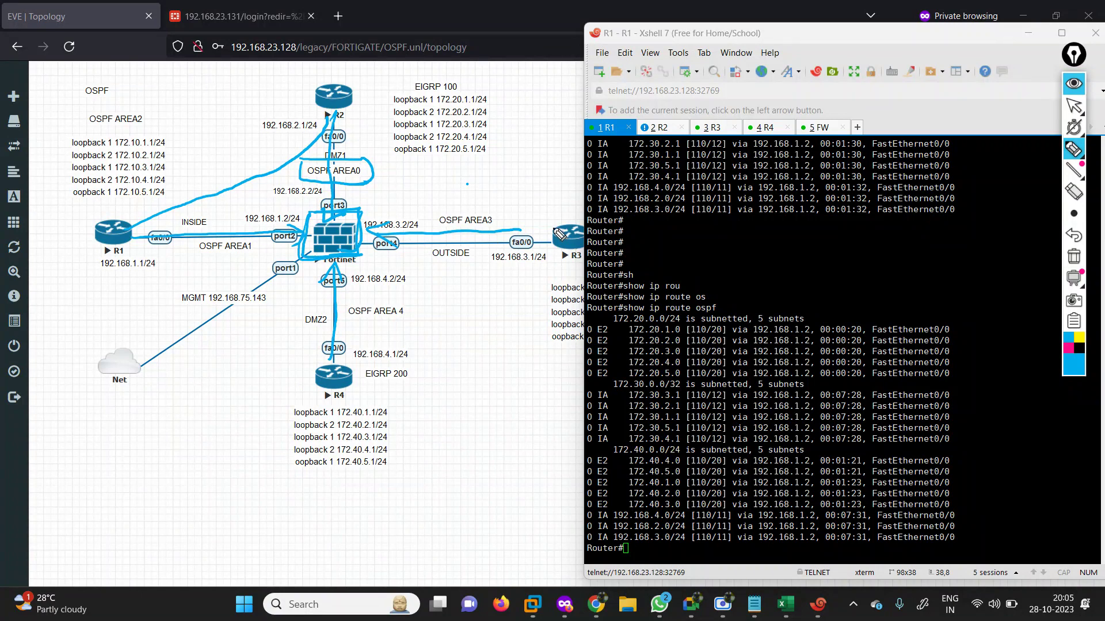
{"action": "left_click_drag", "start_coordinate": [559, 231], "coordinate": [344, 102]}
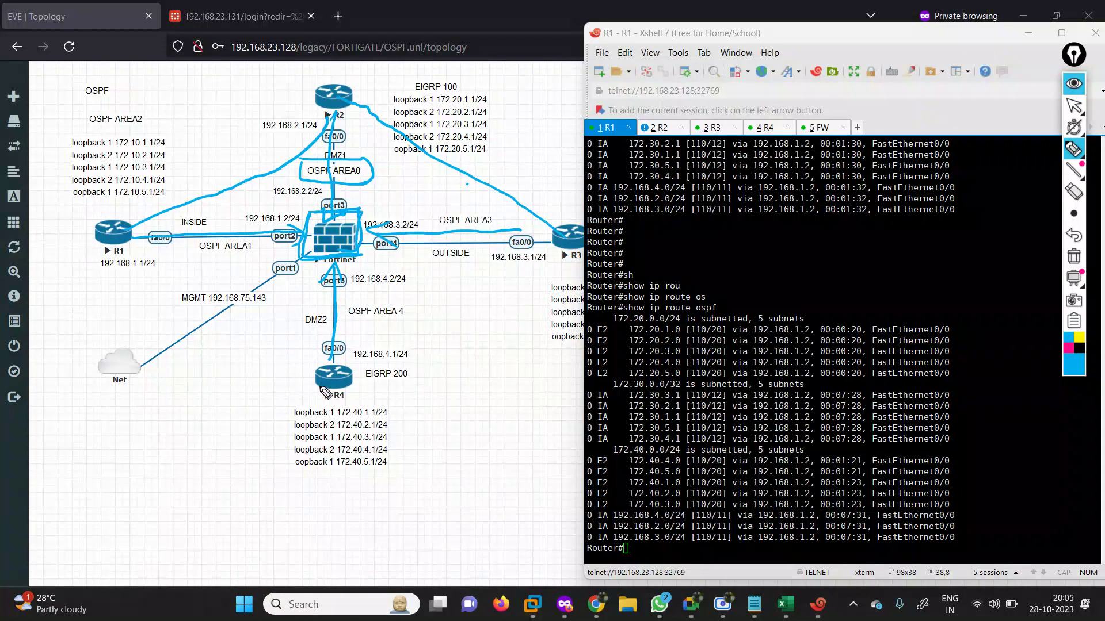
{"action": "mouse_move", "coordinate": [322, 389]}
{"action": "left_mouse_down"}
{"action": "mouse_move", "coordinate": [300, 352]}
{"action": "mouse_move", "coordinate": [348, 170]}
{"action": "mouse_move", "coordinate": [338, 110]}
{"action": "mouse_move", "coordinate": [303, 113]}
{"action": "mouse_move", "coordinate": [358, 95]}
{"action": "left_mouse_up"}
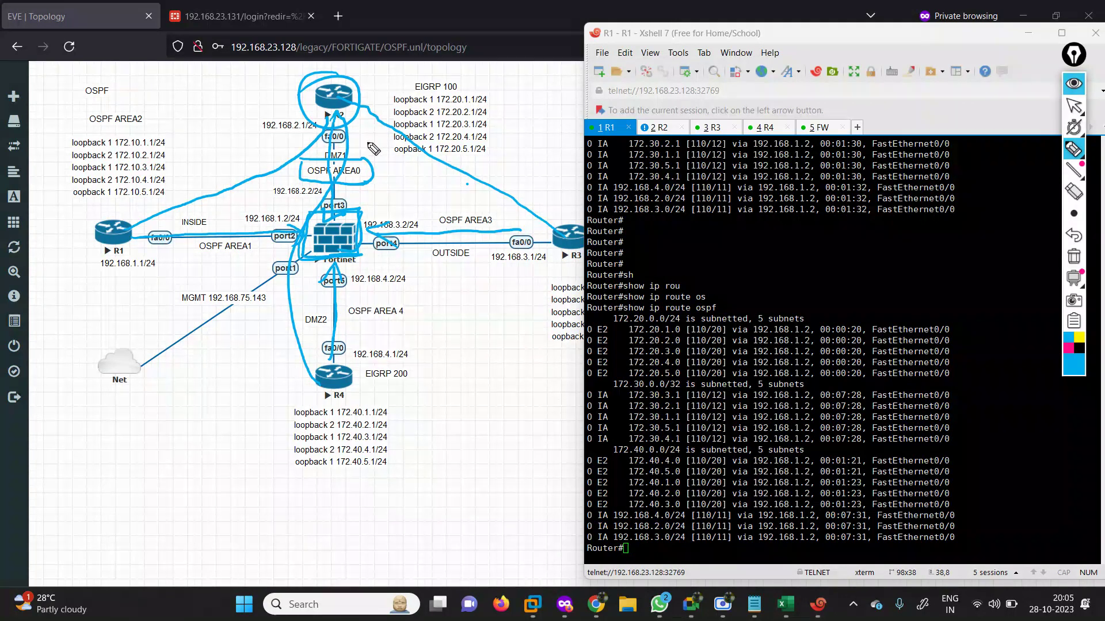
{"action": "left_click", "coordinate": [1073, 258]}
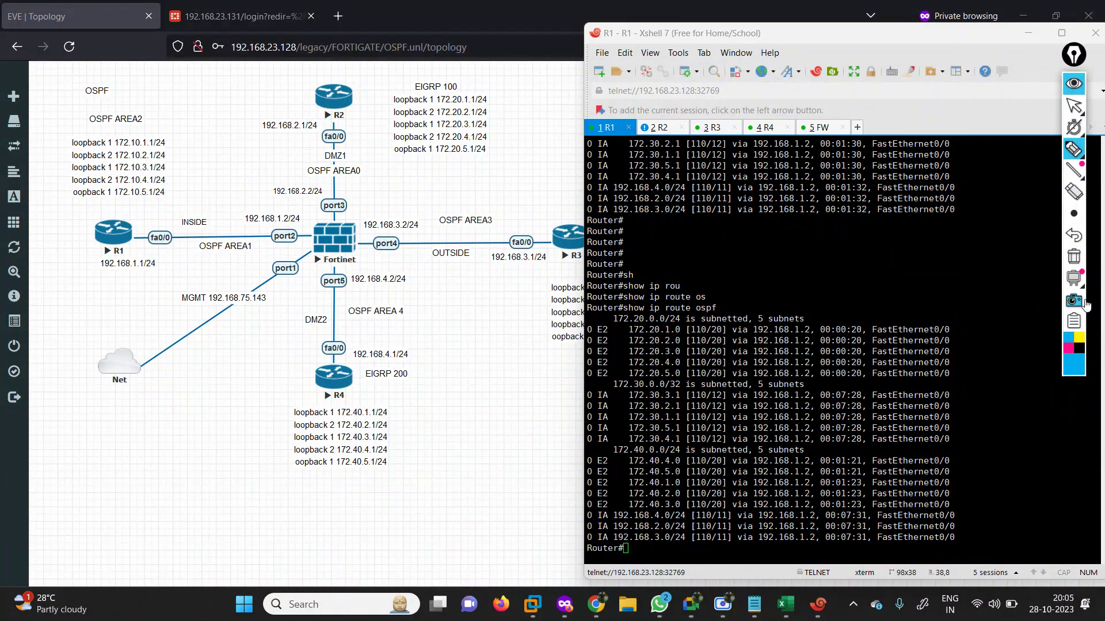
In pink, circle R2 and trace R1–R4 links to Fortinet ports 2 through 5.
{"action": "left_click", "coordinate": [1068, 348]}
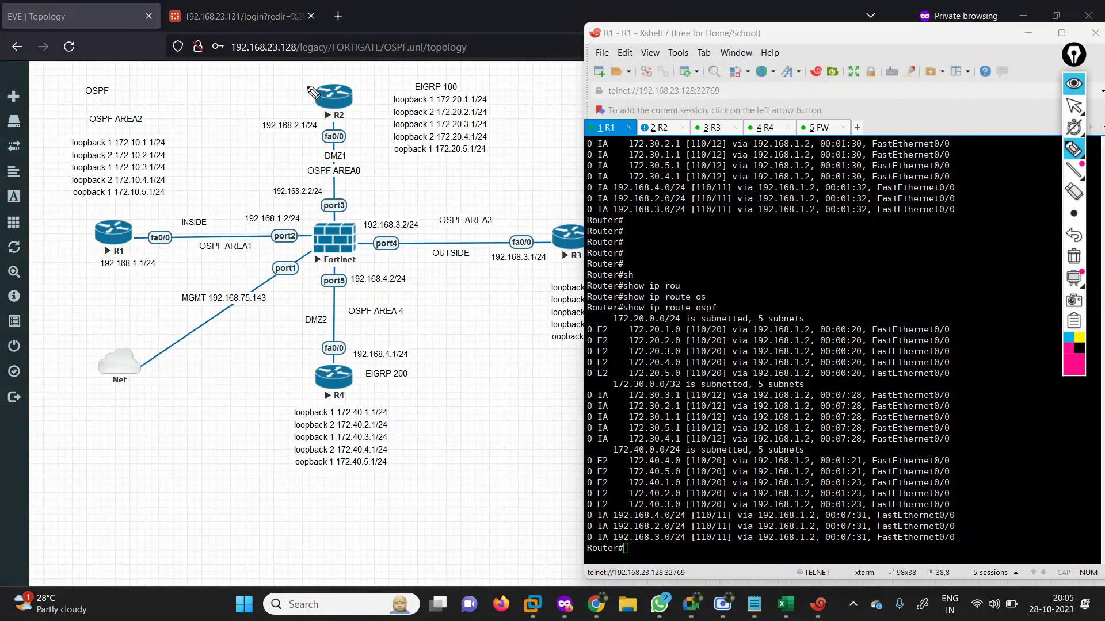
{"action": "mouse_move", "coordinate": [310, 79]}
{"action": "left_mouse_down"}
{"action": "mouse_move", "coordinate": [335, 150]}
{"action": "mouse_move", "coordinate": [336, 215]}
{"action": "left_mouse_up"}
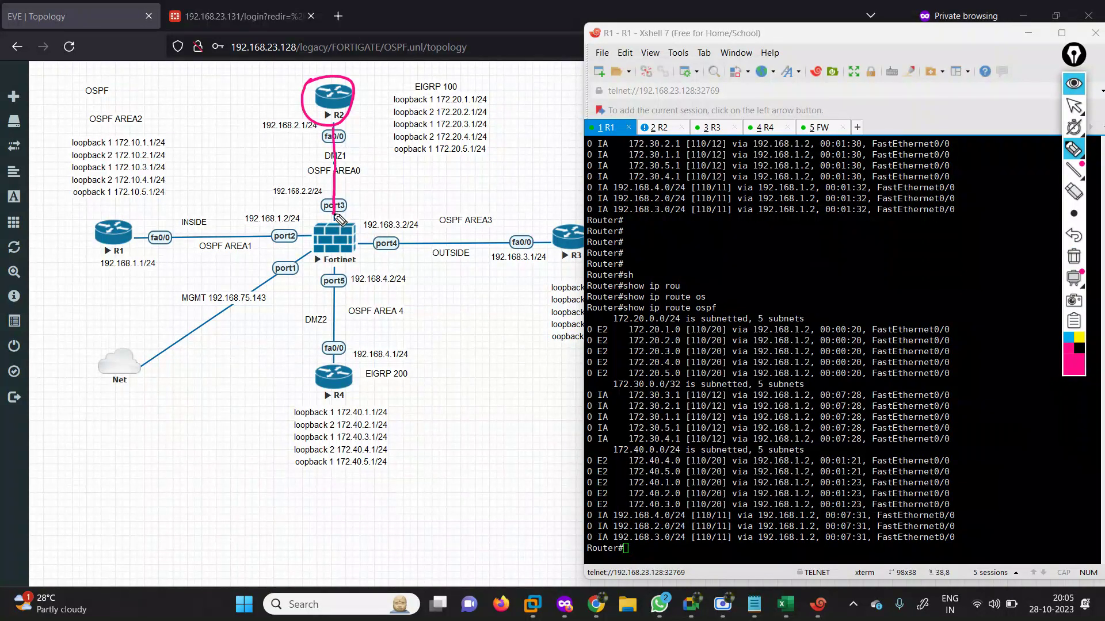
{"action": "left_click_drag", "start_coordinate": [138, 232], "coordinate": [311, 230]}
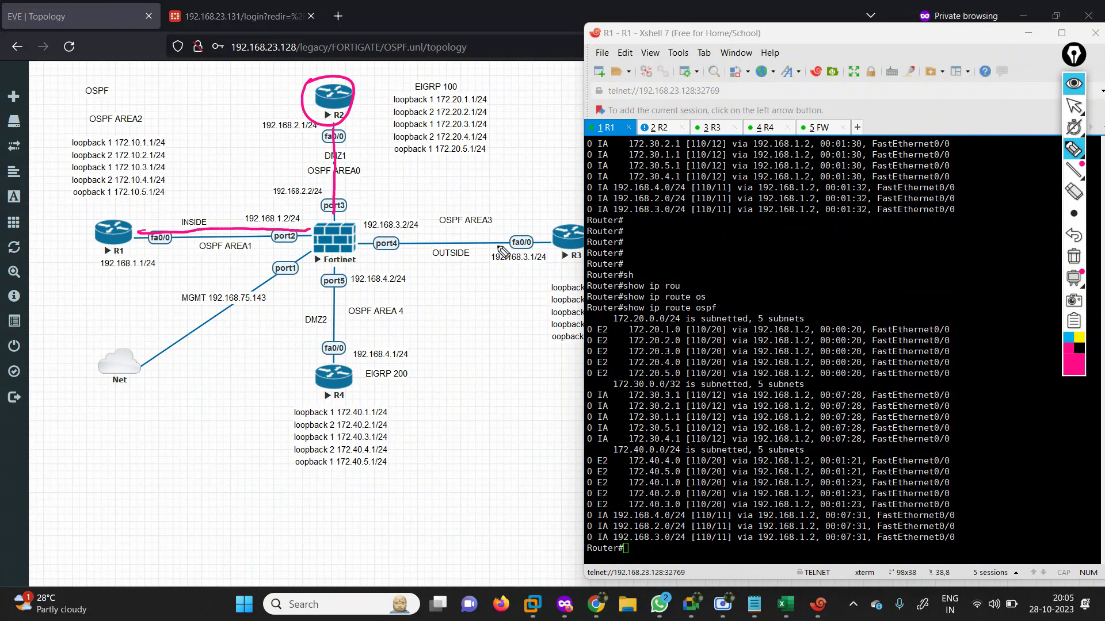
{"action": "left_click_drag", "start_coordinate": [546, 238], "coordinate": [352, 235]}
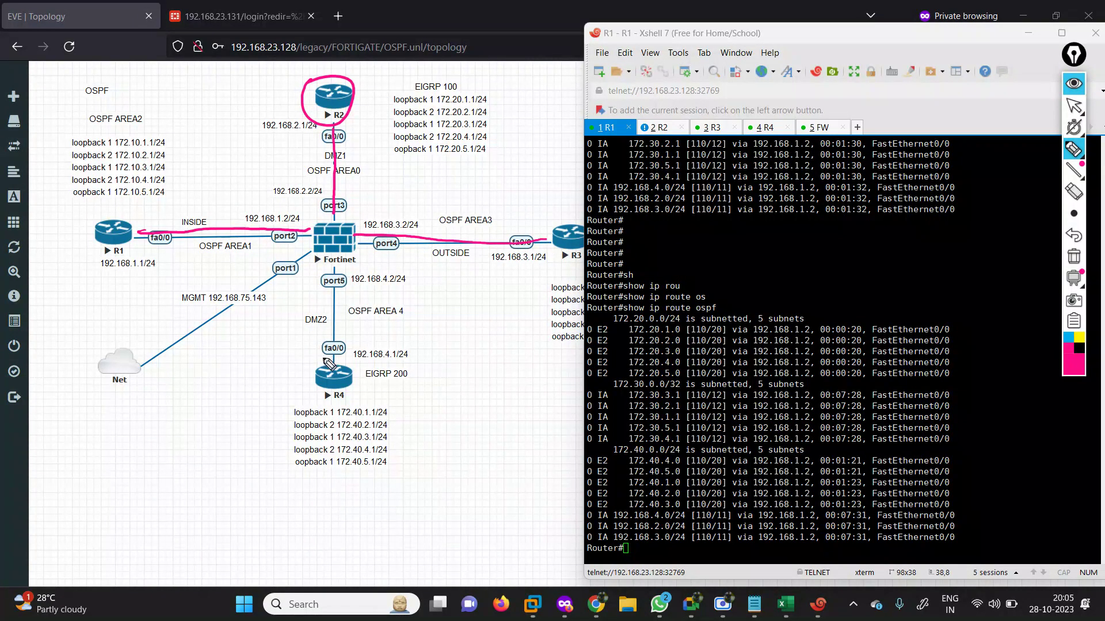
{"action": "left_click_drag", "start_coordinate": [326, 362], "coordinate": [327, 264]}
Box R2's EIGRP 100 loopbacks, write 'redit' beside them, and link the box to fa0/0.
{"action": "mouse_move", "coordinate": [386, 84]}
{"action": "left_mouse_down"}
{"action": "mouse_move", "coordinate": [393, 160]}
{"action": "mouse_move", "coordinate": [499, 150]}
{"action": "left_mouse_up"}
{"action": "mouse_move", "coordinate": [395, 75]}
{"action": "left_mouse_down"}
{"action": "mouse_move", "coordinate": [498, 70]}
{"action": "mouse_move", "coordinate": [498, 152]}
{"action": "left_mouse_up"}
{"action": "mouse_move", "coordinate": [407, 104]}
{"action": "left_mouse_down"}
{"action": "mouse_move", "coordinate": [419, 85]}
{"action": "mouse_move", "coordinate": [374, 67]}
{"action": "mouse_move", "coordinate": [341, 97]}
{"action": "mouse_move", "coordinate": [360, 101]}
{"action": "mouse_move", "coordinate": [349, 95]}
{"action": "left_mouse_up"}
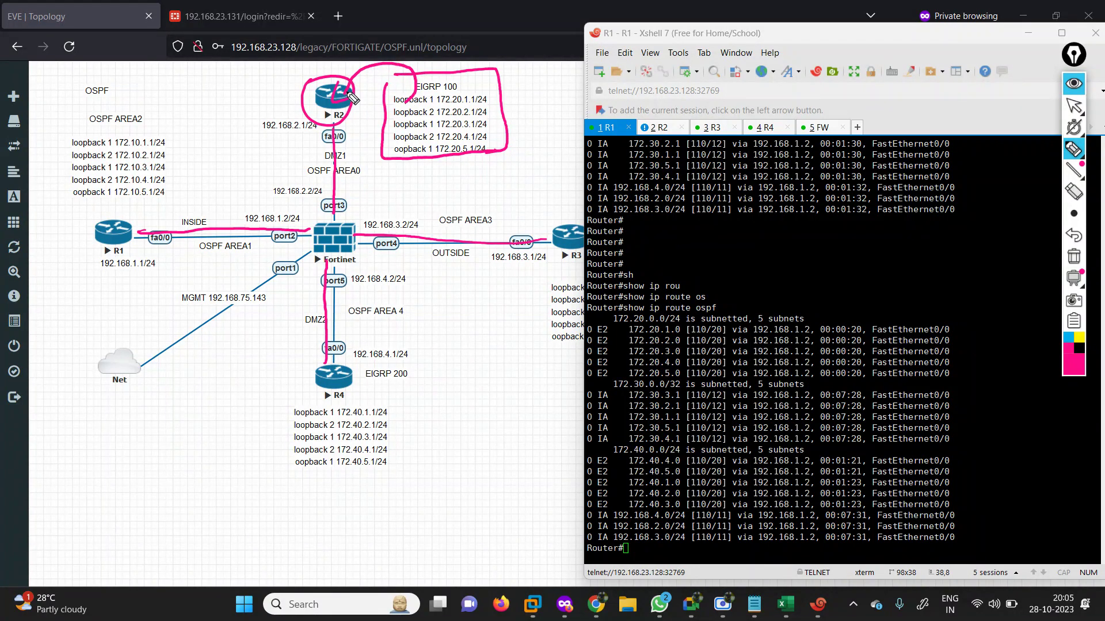
{"action": "left_click_drag", "start_coordinate": [508, 86], "coordinate": [506, 96]}
{"action": "mouse_move", "coordinate": [534, 105]}
{"action": "left_mouse_down"}
{"action": "mouse_move", "coordinate": [570, 77]}
{"action": "mouse_move", "coordinate": [583, 87]}
{"action": "left_mouse_up"}
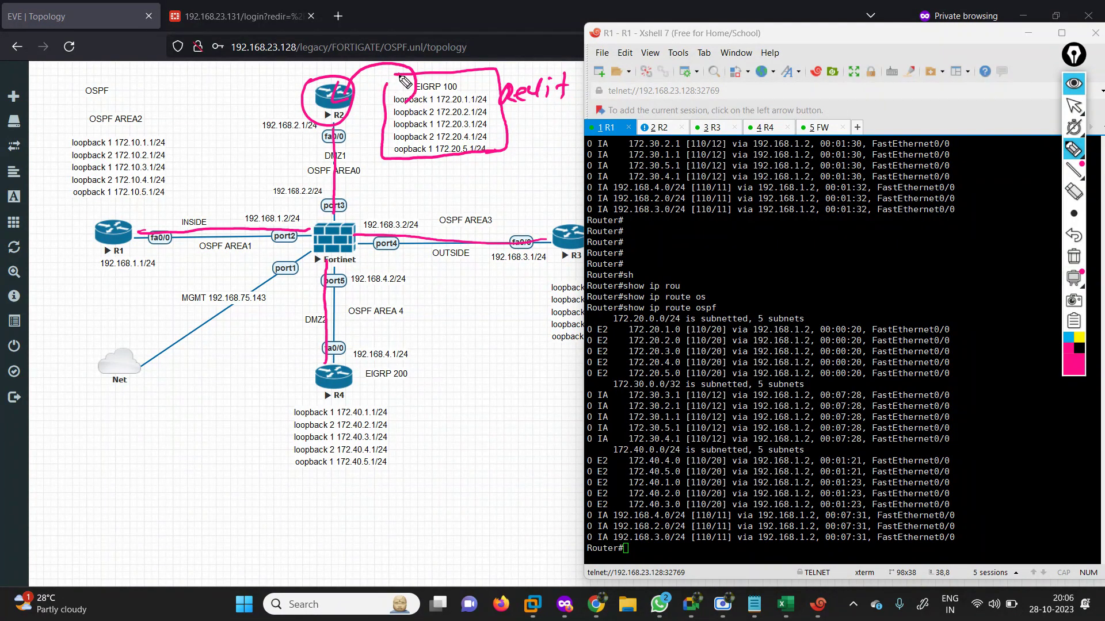
{"action": "left_click_drag", "start_coordinate": [396, 75], "coordinate": [390, 96]}
{"action": "mouse_move", "coordinate": [390, 114]}
{"action": "left_mouse_down"}
{"action": "mouse_move", "coordinate": [316, 130]}
{"action": "mouse_move", "coordinate": [368, 128]}
{"action": "left_mouse_up"}
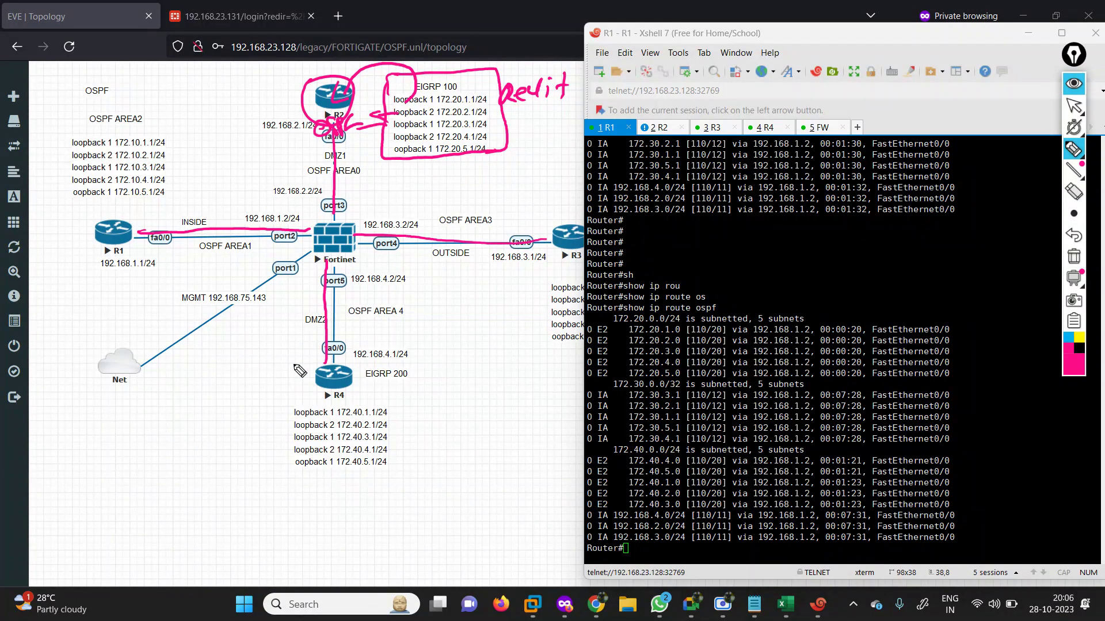
{"action": "mouse_move", "coordinate": [262, 357]}
{"action": "left_mouse_down"}
{"action": "mouse_move", "coordinate": [392, 364]}
{"action": "mouse_move", "coordinate": [417, 406]}
{"action": "mouse_move", "coordinate": [406, 478]}
{"action": "mouse_move", "coordinate": [279, 485]}
{"action": "mouse_move", "coordinate": [256, 392]}
{"action": "mouse_move", "coordinate": [267, 353]}
{"action": "left_mouse_up"}
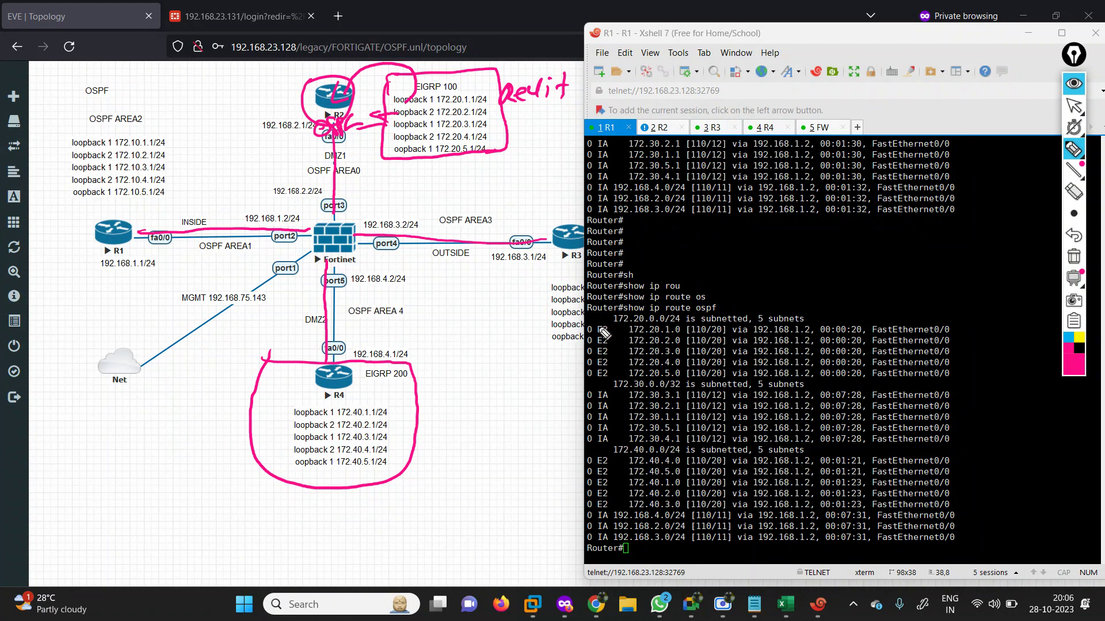
Circle R1's 172.20, 172.40 external and 172.30 inter-area routes in pink.
{"action": "mouse_move", "coordinate": [467, 92]}
{"action": "left_mouse_down"}
{"action": "mouse_move", "coordinate": [428, 86]}
{"action": "mouse_move", "coordinate": [418, 110]}
{"action": "left_mouse_up"}
{"action": "left_click_drag", "start_coordinate": [344, 403], "coordinate": [344, 400]}
{"action": "mouse_move", "coordinate": [700, 378]}
{"action": "left_mouse_down"}
{"action": "mouse_move", "coordinate": [615, 339]}
{"action": "mouse_move", "coordinate": [656, 321]}
{"action": "left_mouse_up"}
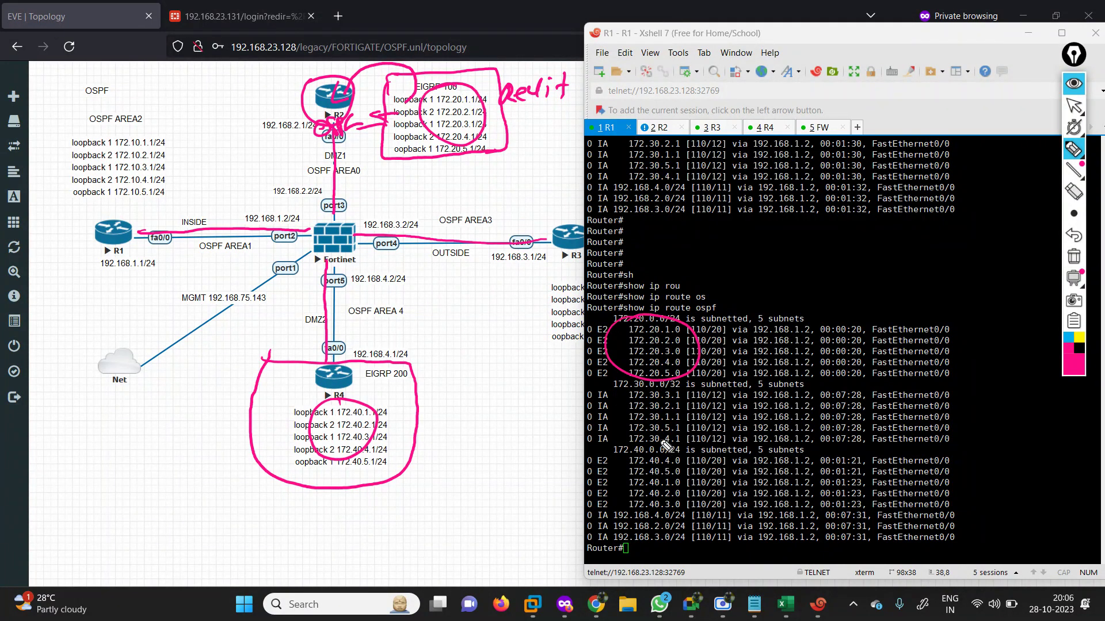
{"action": "mouse_move", "coordinate": [689, 463]}
{"action": "left_mouse_down"}
{"action": "mouse_move", "coordinate": [714, 490]}
{"action": "mouse_move", "coordinate": [665, 466]}
{"action": "left_mouse_up"}
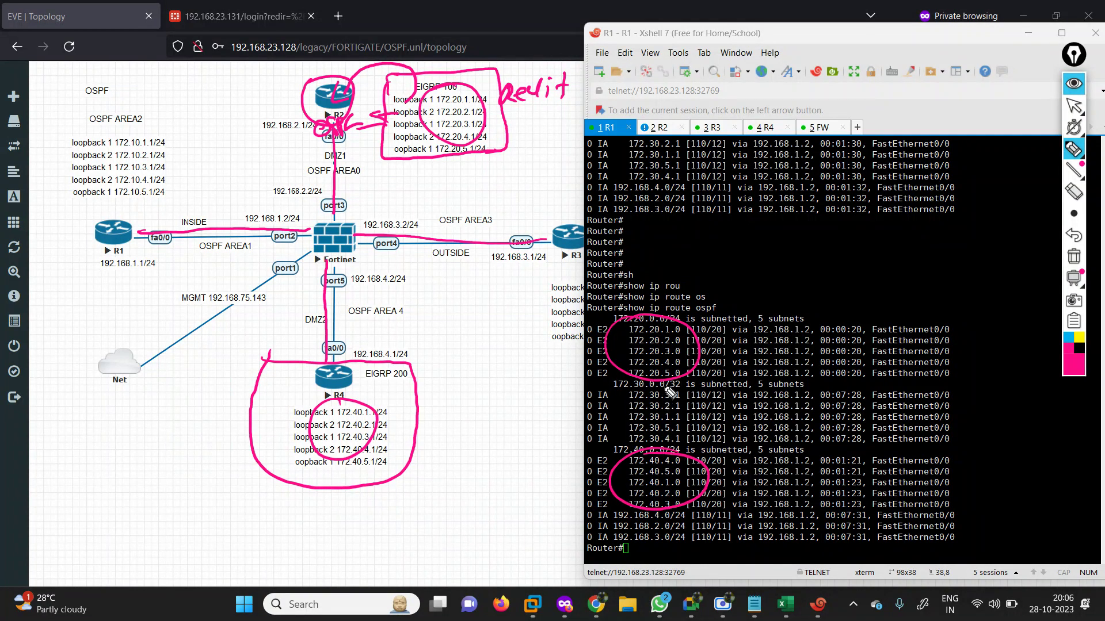
{"action": "mouse_move", "coordinate": [671, 384]}
{"action": "left_mouse_down"}
{"action": "mouse_move", "coordinate": [616, 428]}
{"action": "mouse_move", "coordinate": [650, 410]}
{"action": "left_mouse_up"}
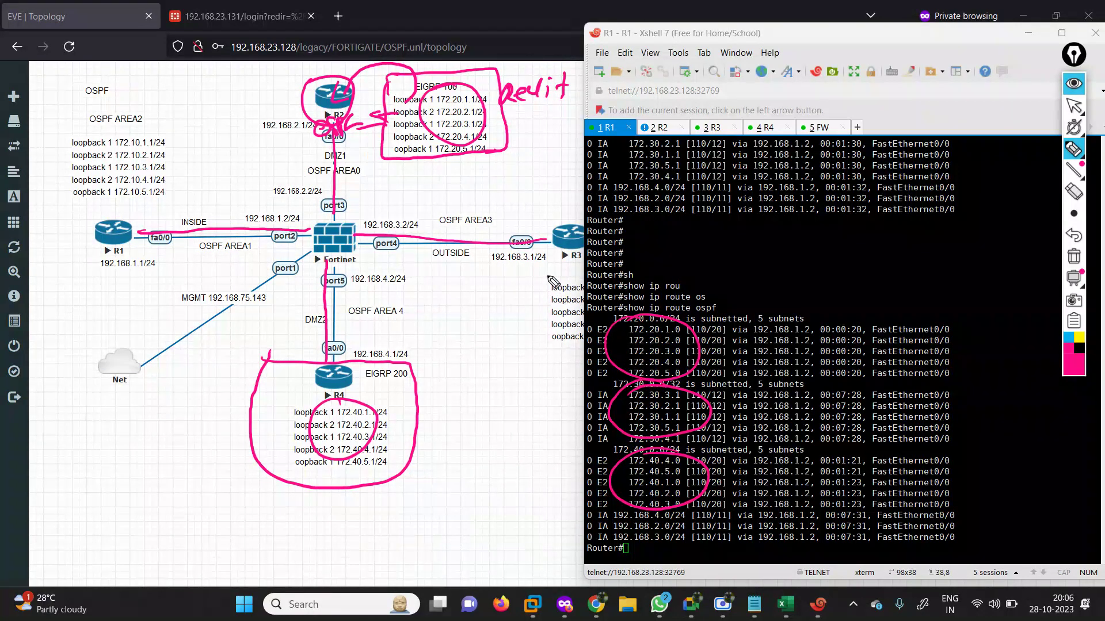
{"action": "mouse_move", "coordinate": [547, 286]}
{"action": "left_mouse_down"}
{"action": "mouse_move", "coordinate": [532, 339]}
{"action": "mouse_move", "coordinate": [584, 340]}
{"action": "mouse_move", "coordinate": [645, 285]}
{"action": "mouse_move", "coordinate": [543, 285]}
{"action": "left_mouse_up"}
{"action": "mouse_move", "coordinate": [360, 220]}
{"action": "left_mouse_down"}
{"action": "mouse_move", "coordinate": [526, 194]}
{"action": "mouse_move", "coordinate": [637, 233]}
{"action": "mouse_move", "coordinate": [607, 325]}
{"action": "mouse_move", "coordinate": [500, 364]}
{"action": "mouse_move", "coordinate": [357, 236]}
{"action": "left_mouse_up"}
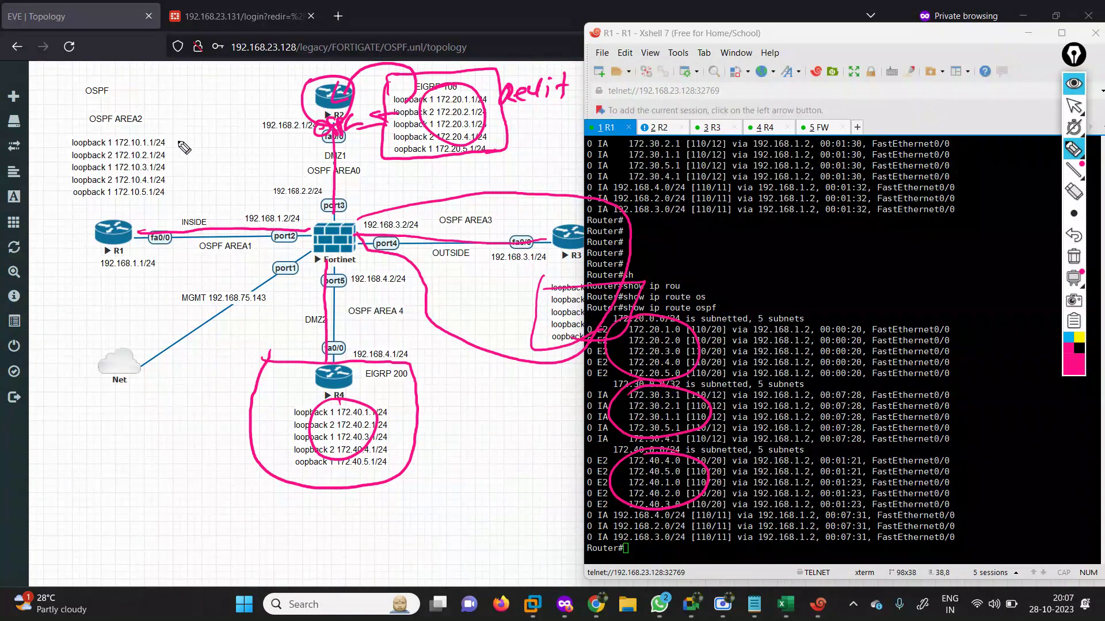
Circle the OSPF AREA2 loopbacks and underline the 172.20.2.0, 172.30 and 172.40.1.0 rows.
{"action": "mouse_move", "coordinate": [59, 132]}
{"action": "left_mouse_down"}
{"action": "mouse_move", "coordinate": [106, 218]}
{"action": "mouse_move", "coordinate": [193, 180]}
{"action": "mouse_move", "coordinate": [159, 109]}
{"action": "mouse_move", "coordinate": [81, 114]}
{"action": "mouse_move", "coordinate": [55, 140]}
{"action": "left_mouse_up"}
{"action": "mouse_move", "coordinate": [687, 335]}
{"action": "left_mouse_down"}
{"action": "mouse_move", "coordinate": [698, 347]}
{"action": "mouse_move", "coordinate": [743, 345]}
{"action": "left_mouse_up"}
{"action": "mouse_move", "coordinate": [695, 410]}
{"action": "left_mouse_down"}
{"action": "mouse_move", "coordinate": [701, 426]}
{"action": "mouse_move", "coordinate": [742, 425]}
{"action": "left_mouse_up"}
{"action": "left_click_drag", "start_coordinate": [707, 483], "coordinate": [771, 486]}
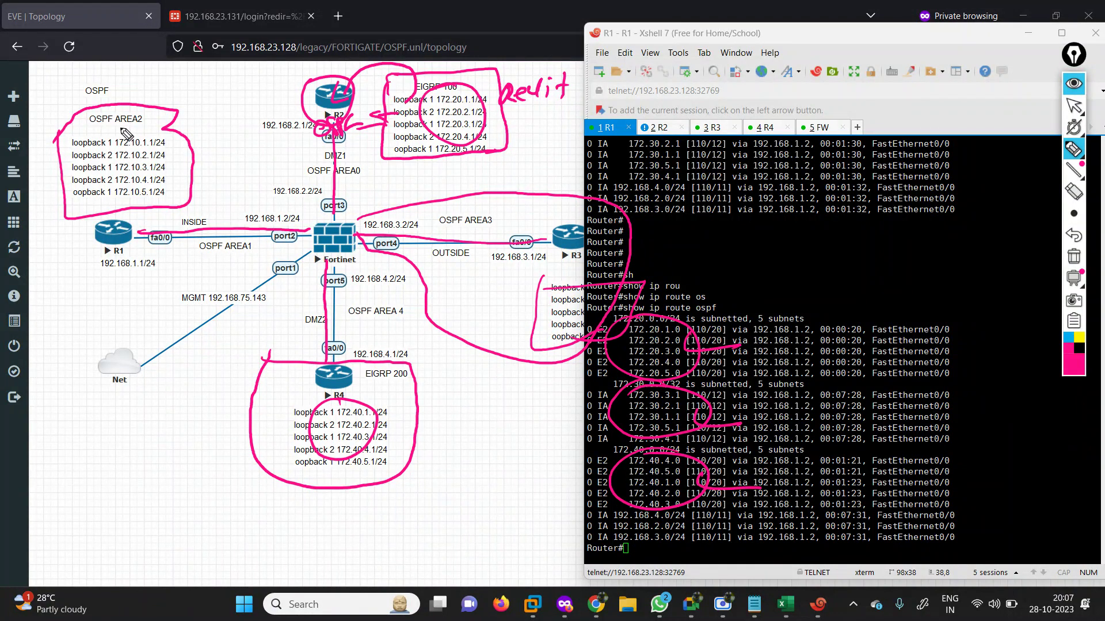
{"action": "mouse_move", "coordinate": [118, 124]}
{"action": "left_mouse_down"}
{"action": "mouse_move", "coordinate": [151, 131]}
{"action": "mouse_move", "coordinate": [160, 122]}
{"action": "left_mouse_up"}
In cyan, link the AREA2 loopback list to R2's fa0/0 and circle R1.
{"action": "left_click", "coordinate": [1068, 341]}
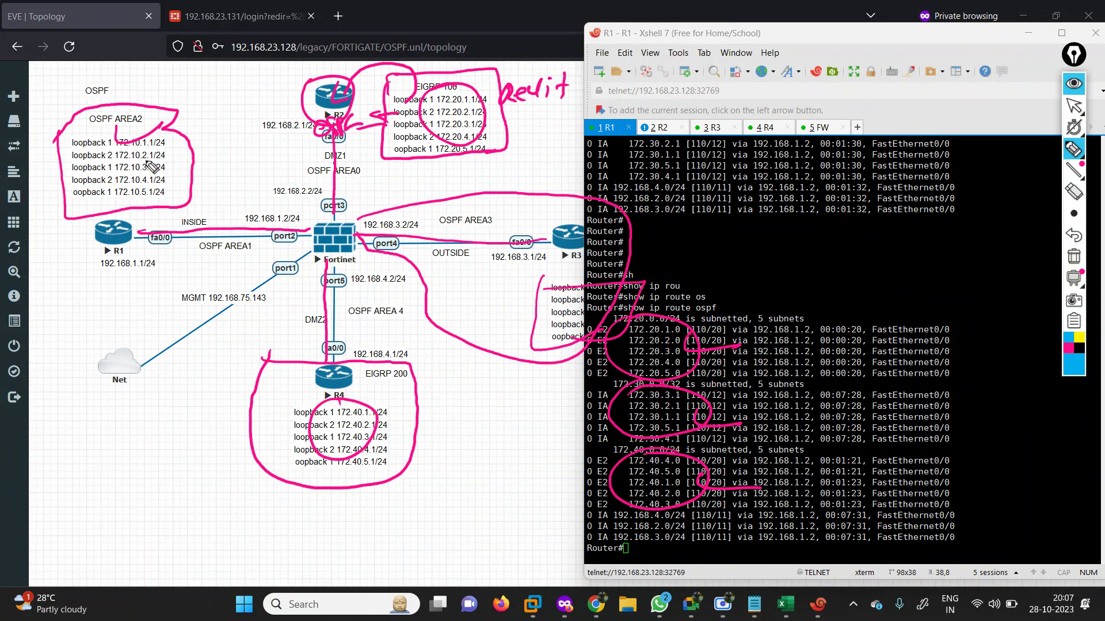
{"action": "mouse_move", "coordinate": [140, 173]}
{"action": "left_mouse_down"}
{"action": "mouse_move", "coordinate": [140, 198]}
{"action": "mouse_move", "coordinate": [316, 140]}
{"action": "left_mouse_up"}
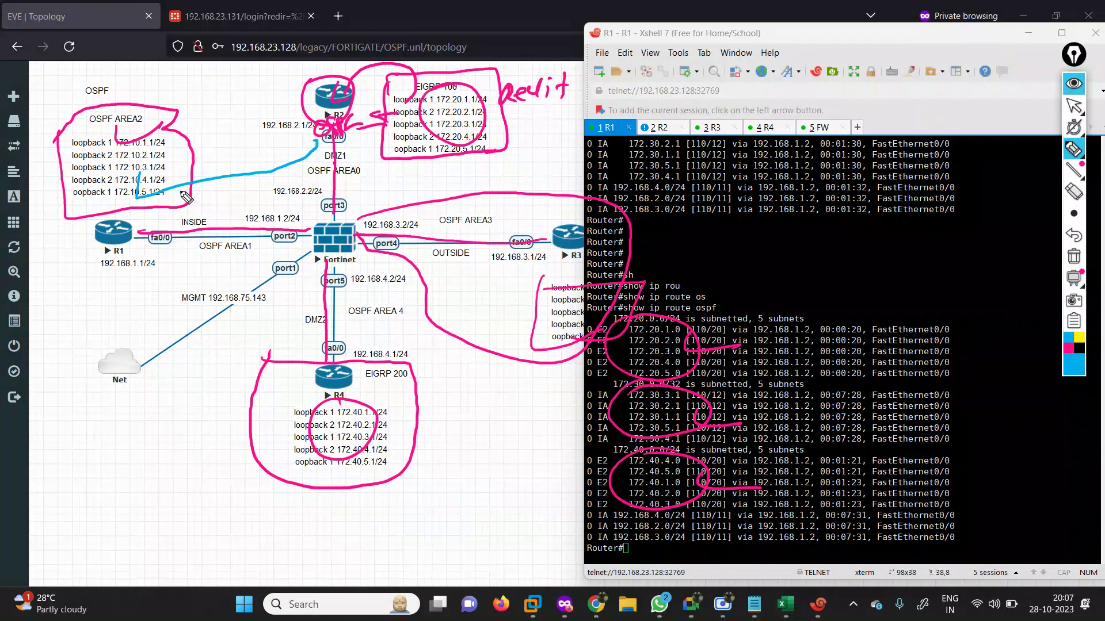
{"action": "mouse_move", "coordinate": [125, 222]}
{"action": "left_mouse_down"}
{"action": "mouse_move", "coordinate": [151, 228]}
{"action": "mouse_move", "coordinate": [127, 229]}
{"action": "left_mouse_up"}
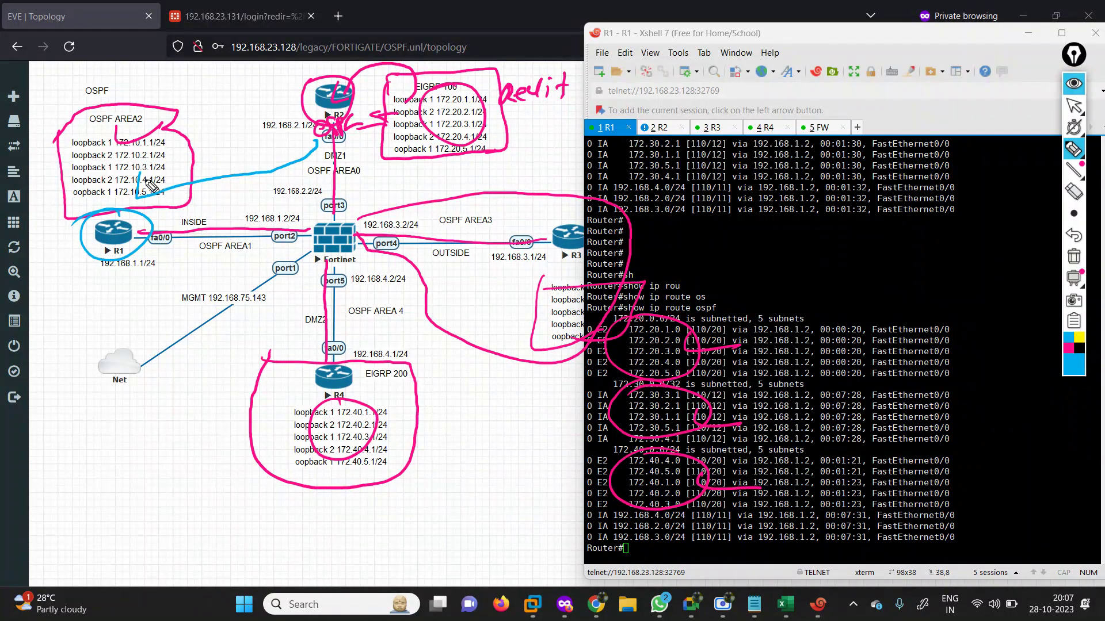
{"action": "mouse_move", "coordinate": [148, 183]}
{"action": "left_mouse_down"}
{"action": "mouse_move", "coordinate": [143, 202]}
{"action": "mouse_move", "coordinate": [308, 171]}
{"action": "mouse_move", "coordinate": [334, 140]}
{"action": "left_mouse_up"}
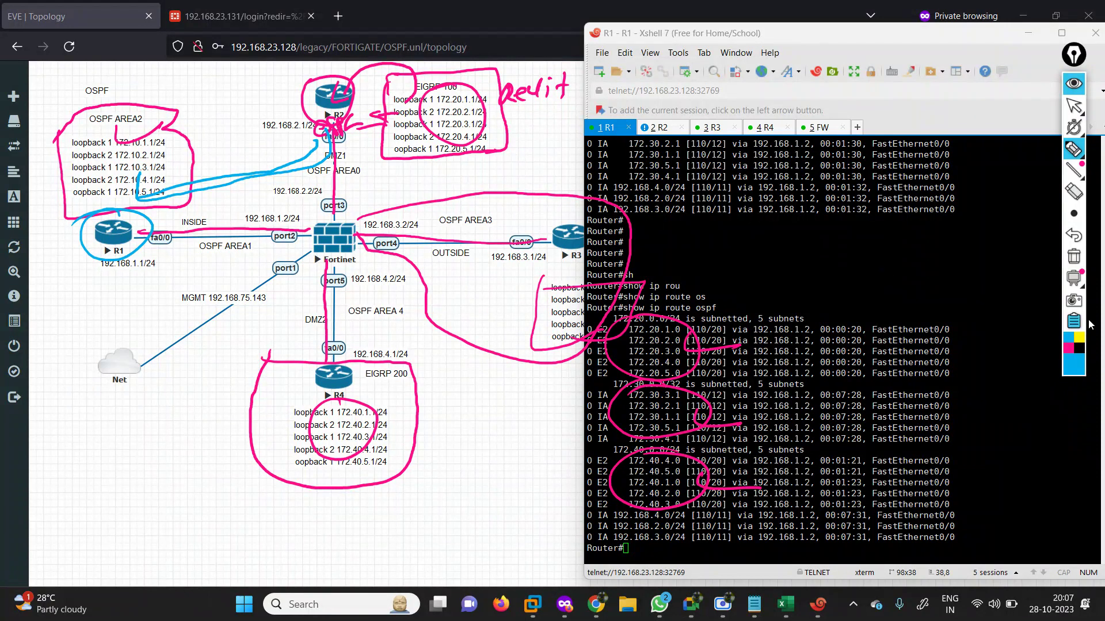
Switch the screen pen to a thicker black stroke and circle R1, tracing its link to the Fortinet.
{"action": "left_click", "coordinate": [1073, 213]}
{"action": "left_click", "coordinate": [1008, 214]}
{"action": "left_click", "coordinate": [1080, 349]}
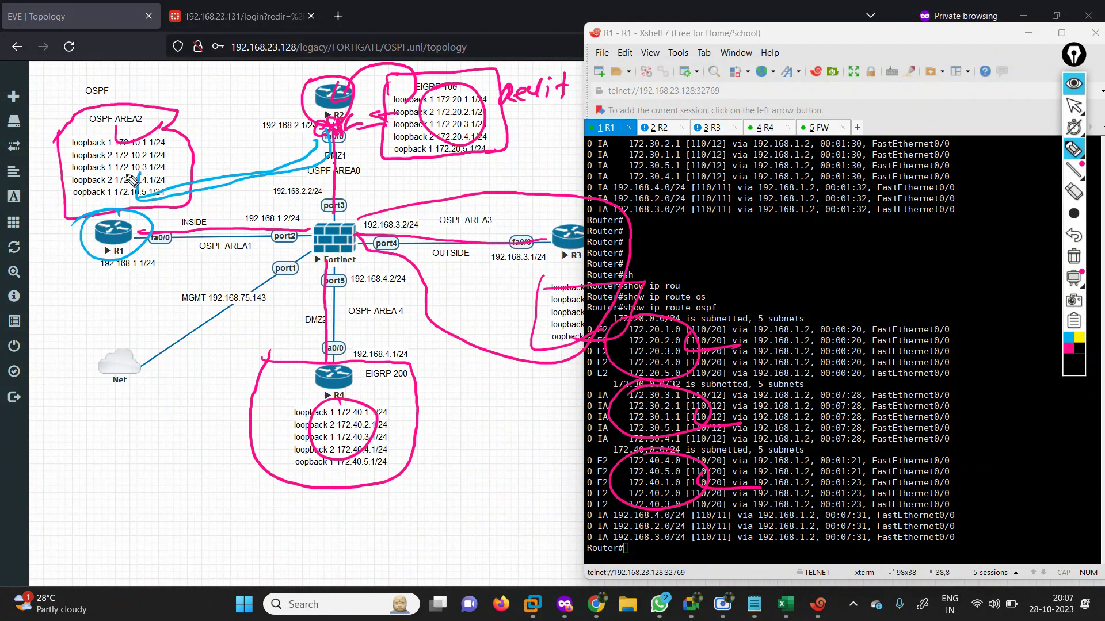
{"action": "mouse_move", "coordinate": [126, 174]}
{"action": "left_mouse_down"}
{"action": "mouse_move", "coordinate": [127, 219]}
{"action": "mouse_move", "coordinate": [145, 237]}
{"action": "mouse_move", "coordinate": [321, 237]}
{"action": "left_mouse_up"}
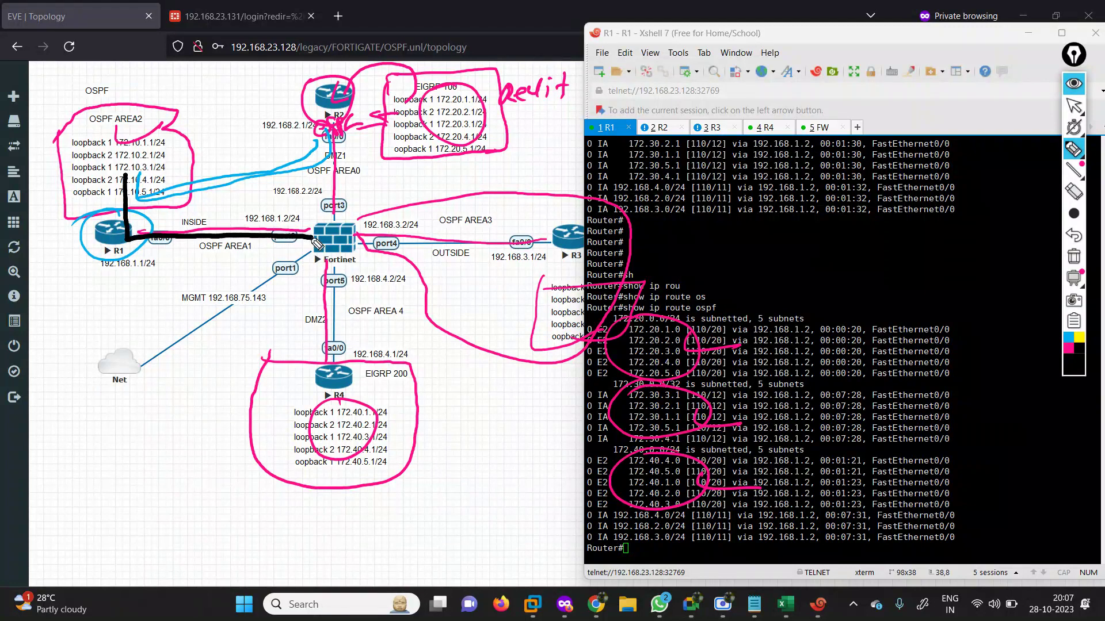
{"action": "mouse_move", "coordinate": [121, 219]}
{"action": "left_mouse_down"}
{"action": "mouse_move", "coordinate": [154, 227]}
{"action": "mouse_move", "coordinate": [147, 239]}
{"action": "mouse_move", "coordinate": [317, 236]}
{"action": "mouse_move", "coordinate": [319, 279]}
{"action": "mouse_move", "coordinate": [293, 229]}
{"action": "left_mouse_up"}
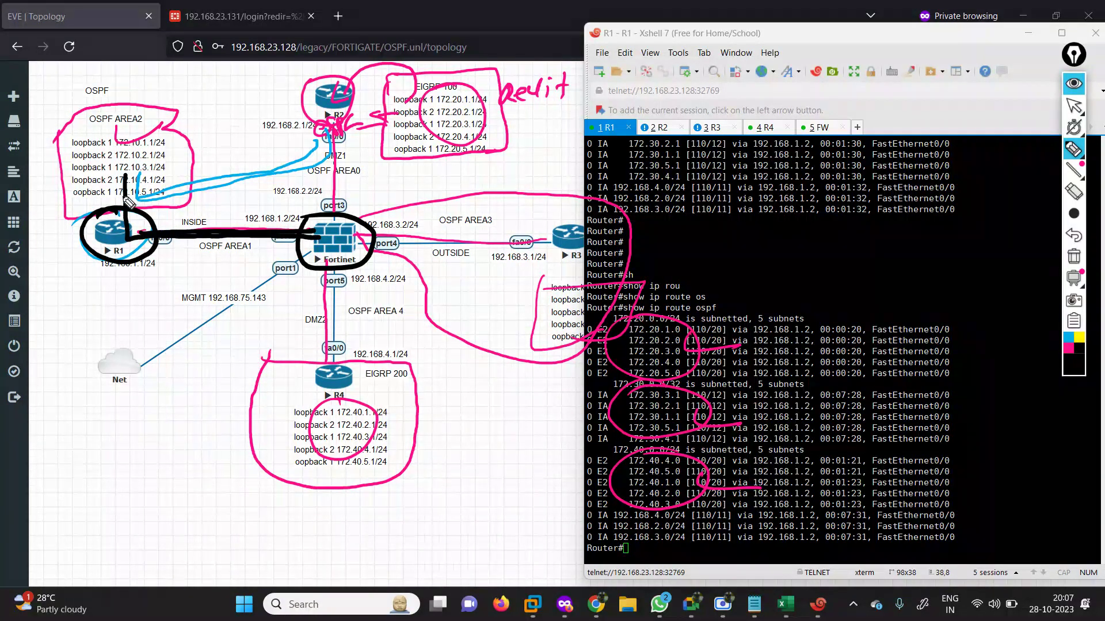
Trace the path from OSPF AREA2 through R1 to the Fortinet, circling R1 and the firewall.
{"action": "left_click_drag", "start_coordinate": [125, 206], "coordinate": [125, 172]}
{"action": "mouse_move", "coordinate": [120, 232]}
{"action": "left_mouse_down"}
{"action": "mouse_move", "coordinate": [195, 204]}
{"action": "mouse_move", "coordinate": [315, 220]}
{"action": "left_mouse_up"}
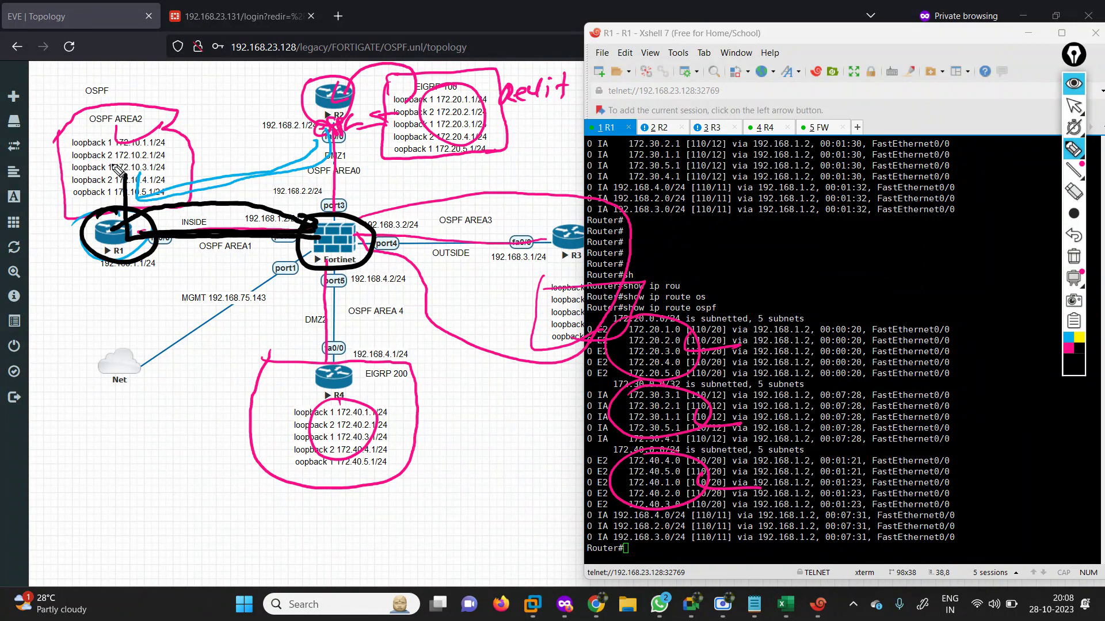
{"action": "mouse_move", "coordinate": [118, 170]}
{"action": "left_mouse_down"}
{"action": "mouse_move", "coordinate": [123, 237]}
{"action": "mouse_move", "coordinate": [299, 236]}
{"action": "left_mouse_up"}
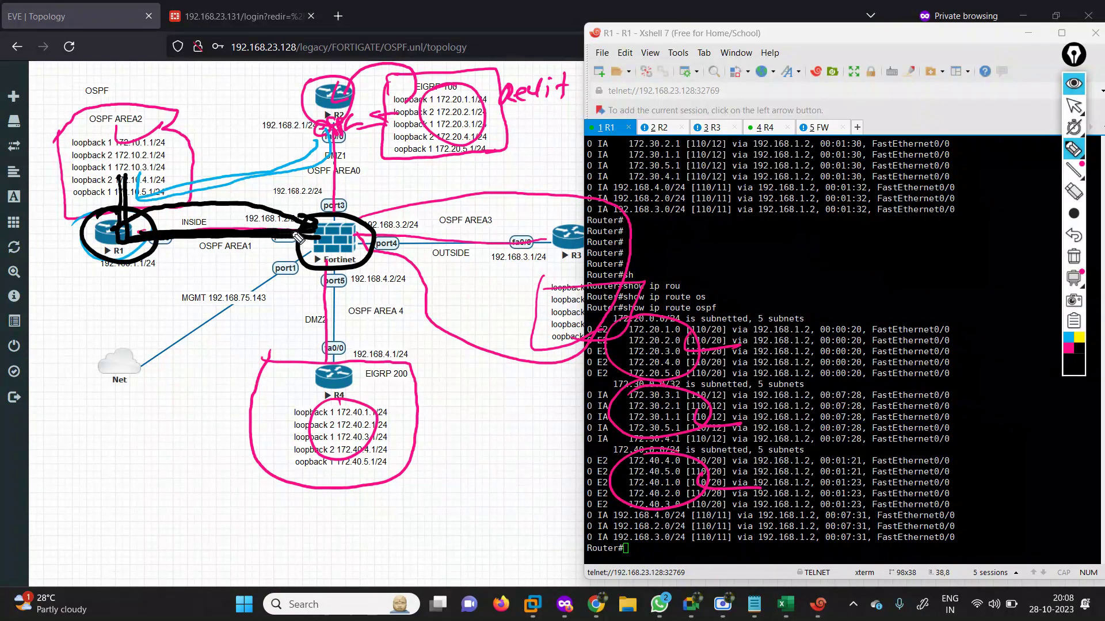
{"action": "mouse_move", "coordinate": [122, 199]}
{"action": "left_mouse_down"}
{"action": "mouse_move", "coordinate": [92, 254]}
{"action": "mouse_move", "coordinate": [155, 232]}
{"action": "left_mouse_up"}
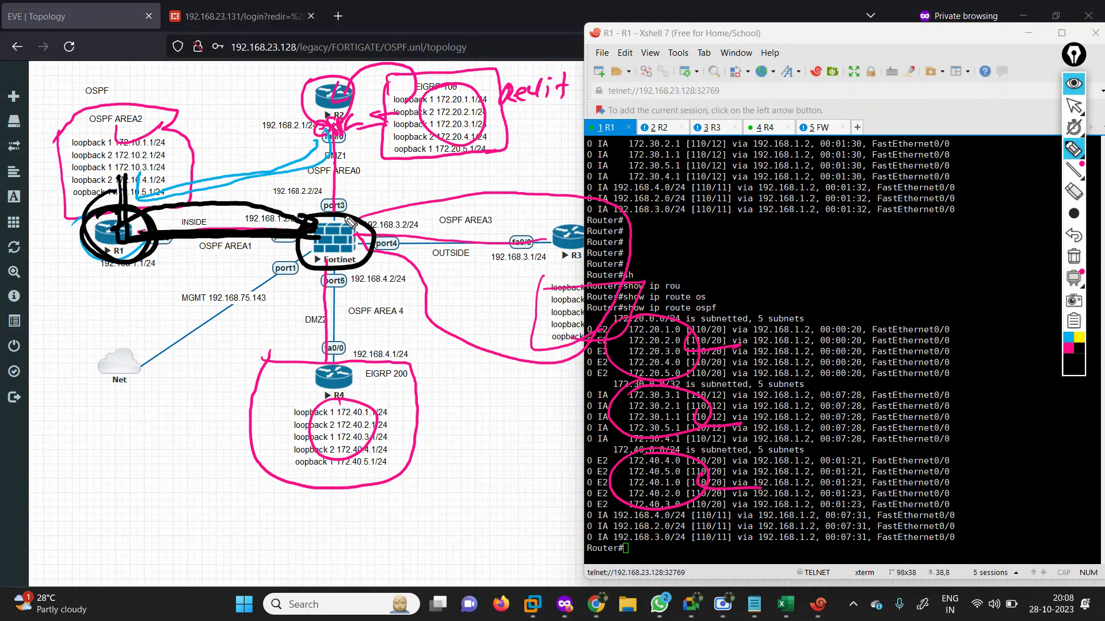
{"action": "mouse_move", "coordinate": [349, 222]}
{"action": "left_mouse_down"}
{"action": "mouse_move", "coordinate": [283, 256]}
{"action": "mouse_move", "coordinate": [308, 249]}
{"action": "left_mouse_up"}
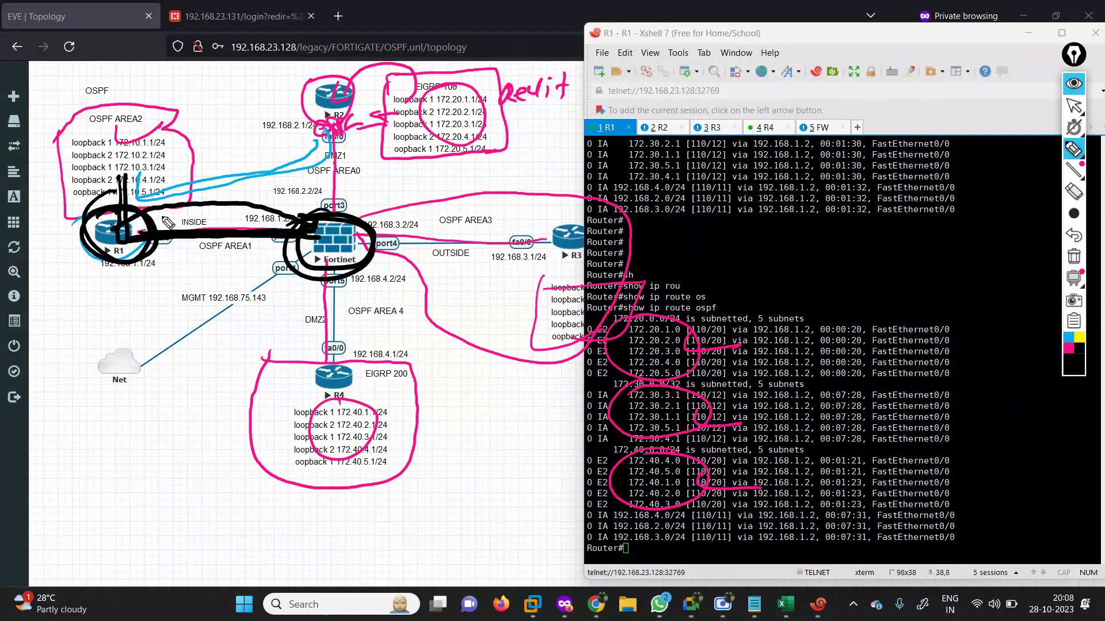
{"action": "mouse_move", "coordinate": [128, 186]}
{"action": "left_mouse_down"}
{"action": "mouse_move", "coordinate": [112, 173]}
{"action": "mouse_move", "coordinate": [203, 167]}
{"action": "mouse_move", "coordinate": [300, 219]}
{"action": "left_mouse_up"}
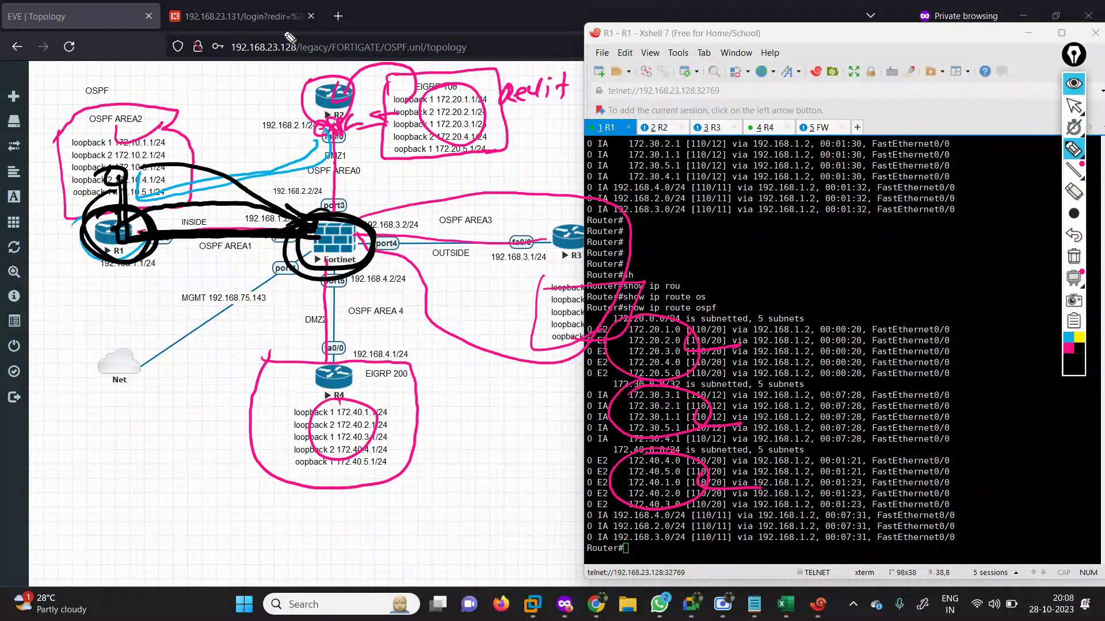
Clear all drawn annotations and exit the screen-pen drawing mode.
{"action": "mouse_move", "coordinate": [1074, 213]}
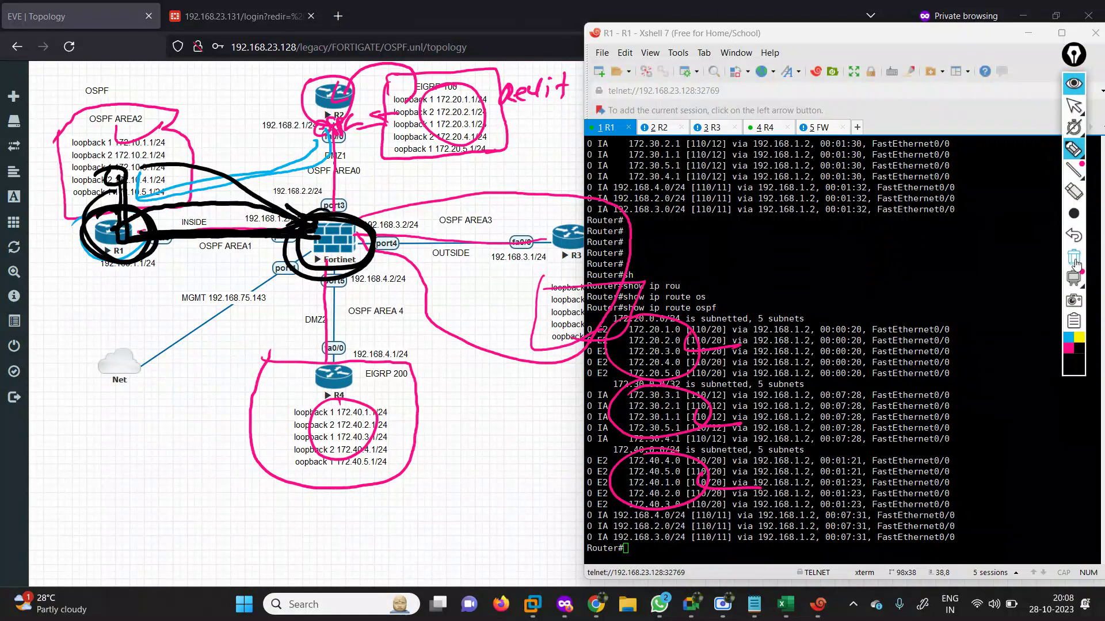
{"action": "left_click", "coordinate": [1074, 256]}
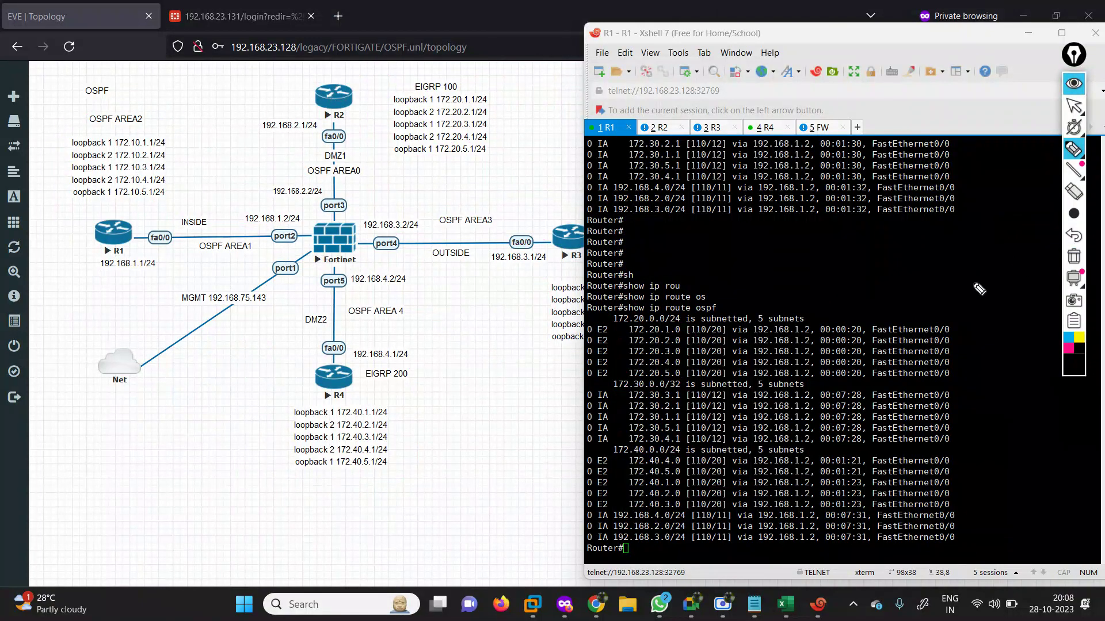
{"action": "mouse_move", "coordinate": [1073, 105]}
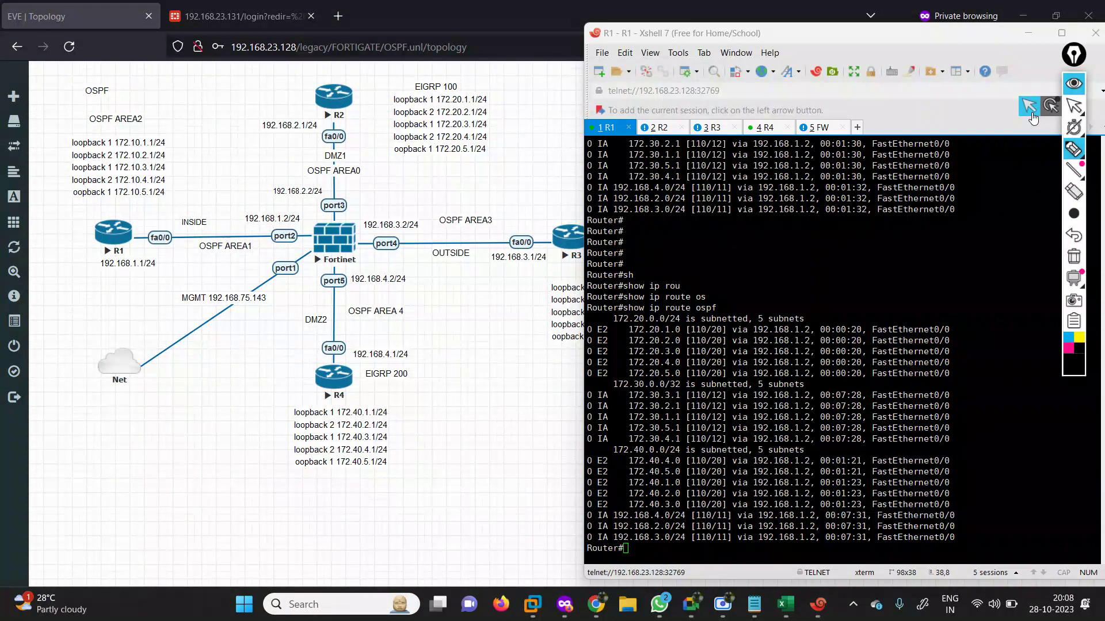
{"action": "left_click", "coordinate": [1029, 114]}
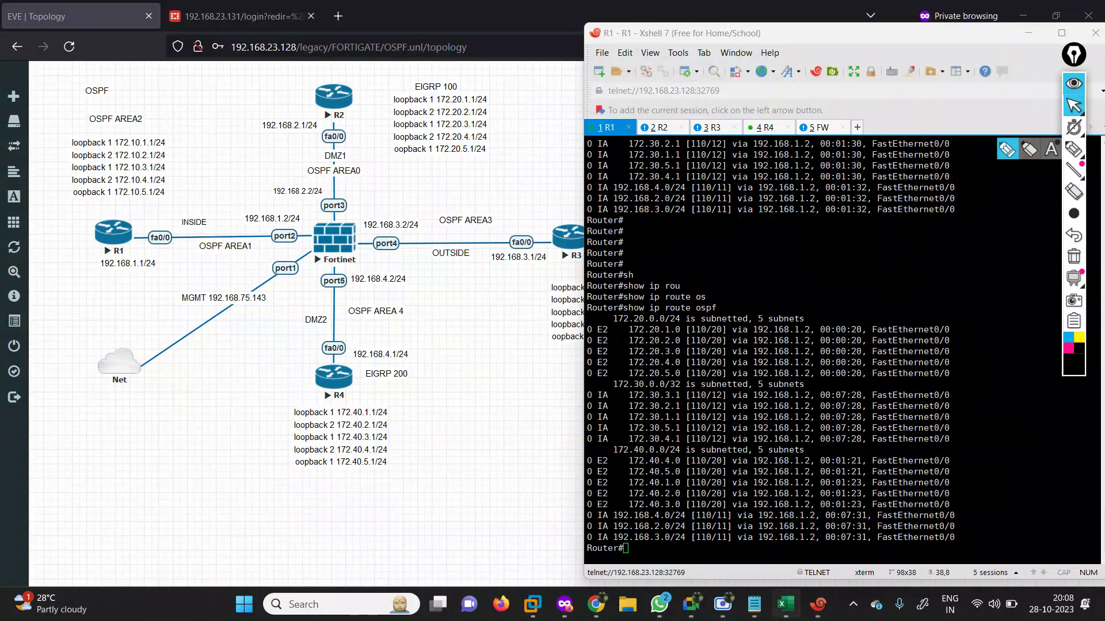
Copy R1's 'router ospf 100 / area 1 virtual-link 5.5.5.5' lines from the OSPF notes and hide Notepad.
{"action": "left_click", "coordinate": [754, 604]}
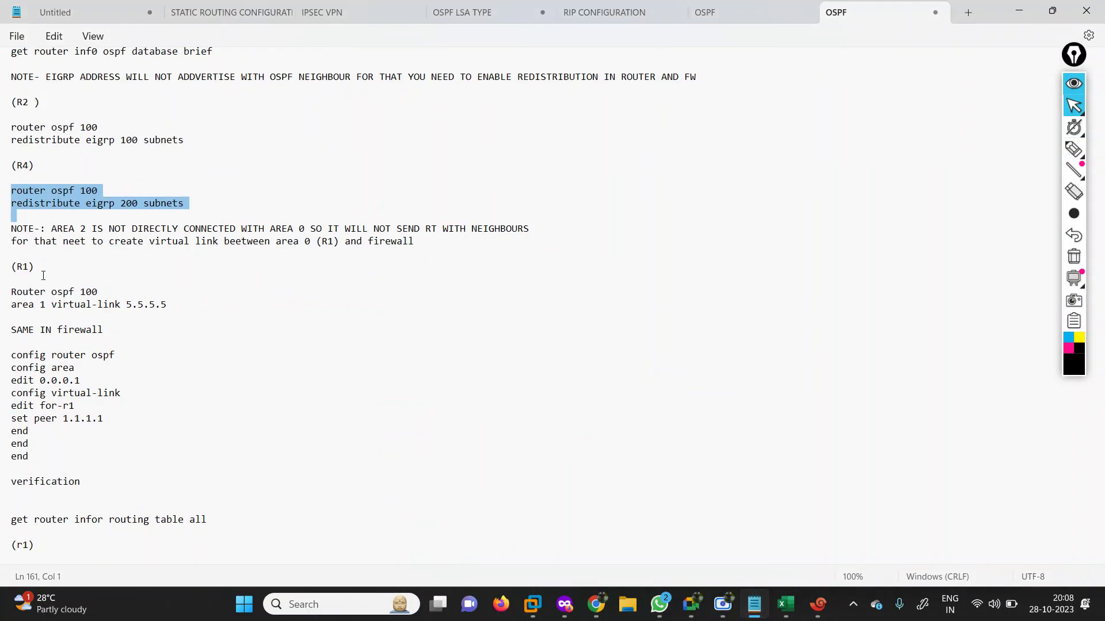
{"action": "left_click_drag", "start_coordinate": [5, 291], "coordinate": [180, 308]}
{"action": "key", "text": "ctrl+c"}
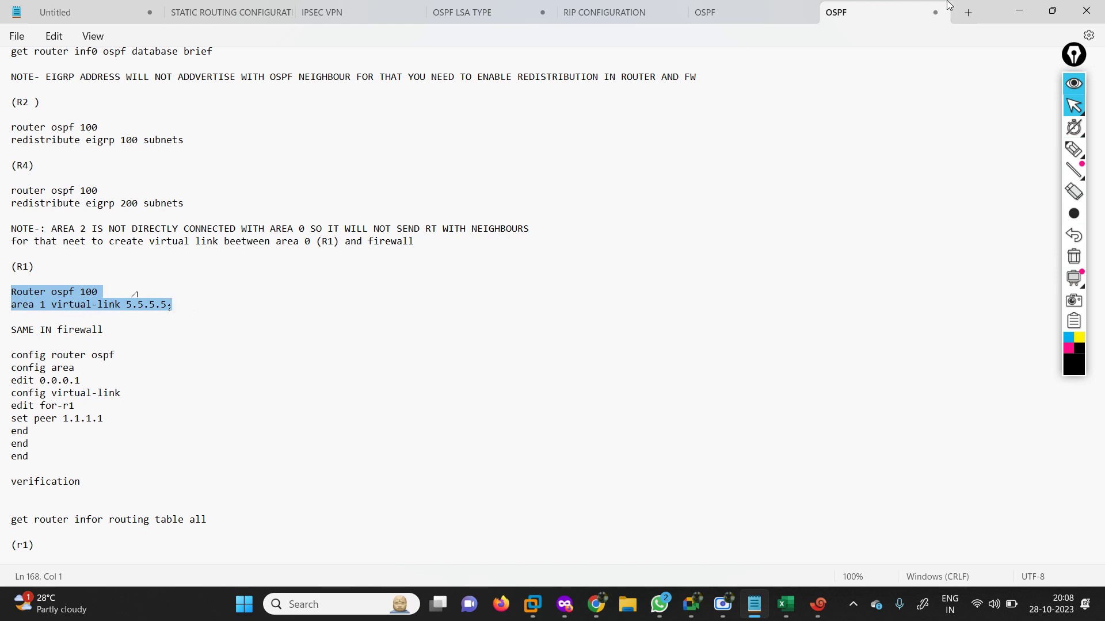
{"action": "left_click", "coordinate": [1019, 10]}
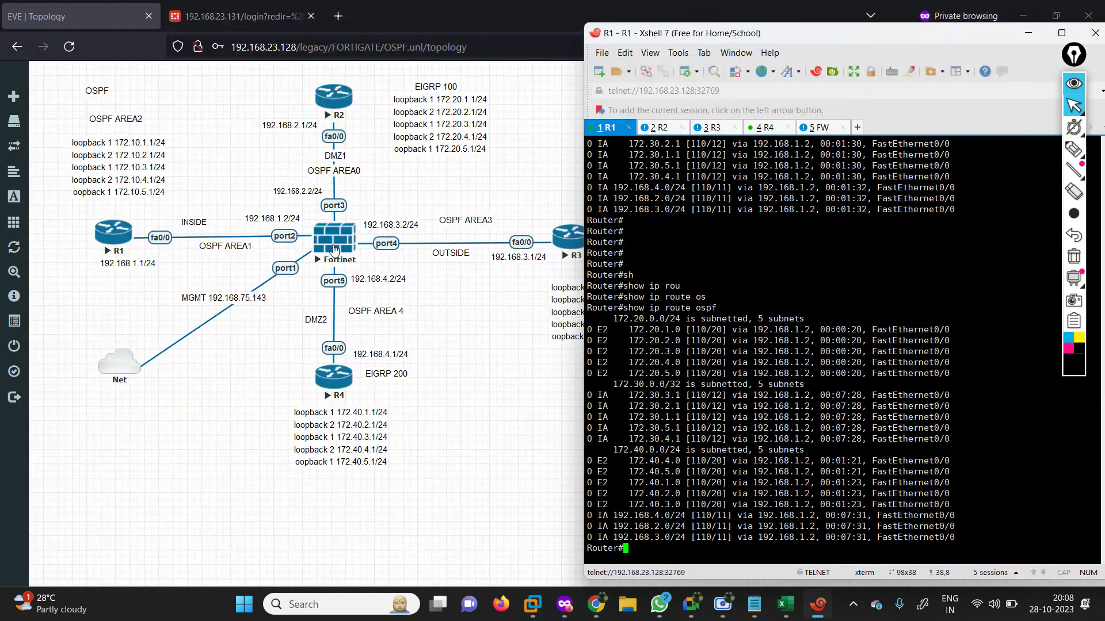
Log back in to the FortiGate console as admin.
{"action": "left_click", "coordinate": [818, 128]}
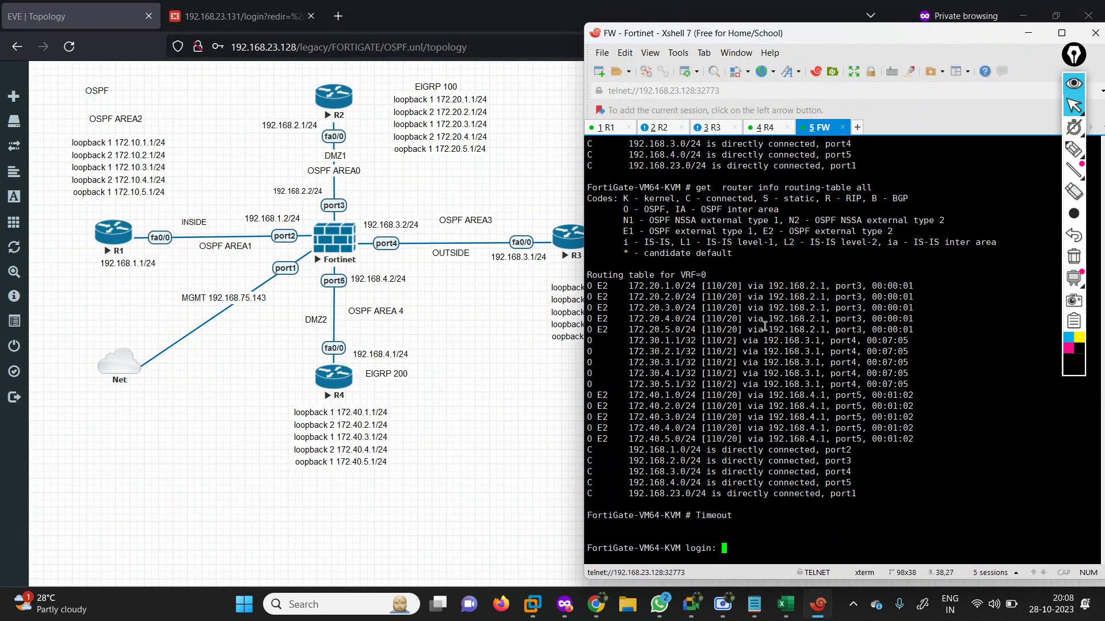
{"action": "key", "text": "Return"}
{"action": "key", "text": "Return"}
{"action": "key", "text": "Return"}
{"action": "key", "text": "Return"}
{"action": "key", "text": "Return"}
{"action": "key", "text": "Return"}
{"action": "key", "text": "Return"}
{"action": "key", "text": "Return"}
{"action": "key", "text": "Return"}
{"action": "key", "text": "Return"}
{"action": "key", "text": "Return"}
{"action": "key", "text": "Return"}
{"action": "type", "text": "adm"}
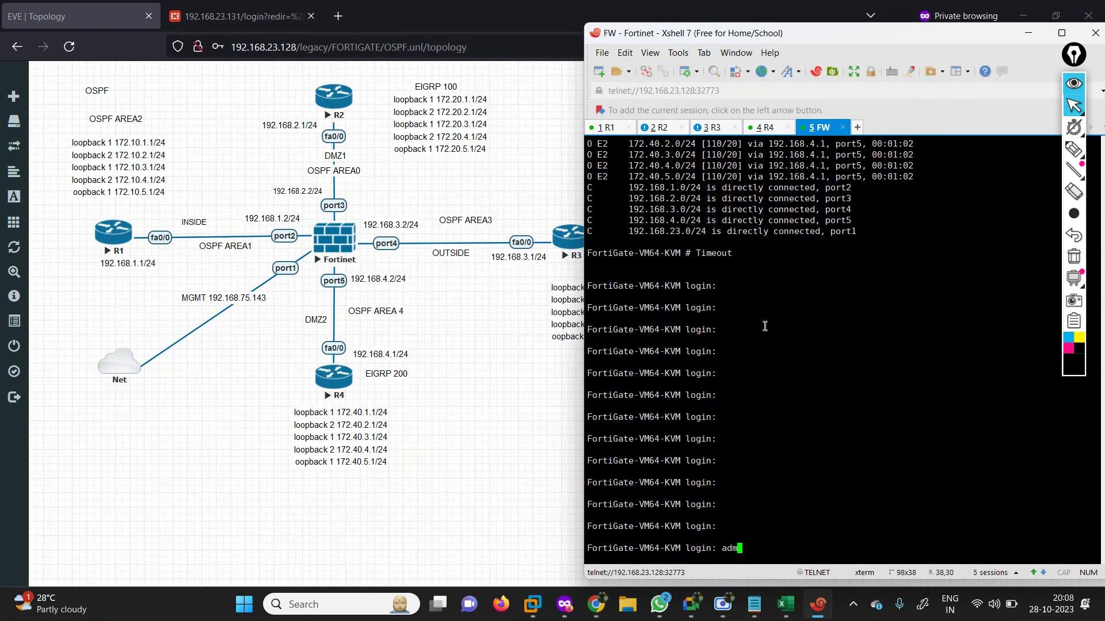
{"action": "type", "text": "in"}
{"action": "key", "text": "Return"}
{"action": "key", "text": "Return"}
{"action": "key", "text": "Return"}
{"action": "key", "text": "Return"}
{"action": "key", "text": "Return"}
{"action": "key", "text": "Return"}
{"action": "key", "text": "Return"}
{"action": "key", "text": "Return"}
{"action": "key", "text": "Return"}
{"action": "key", "text": "Return"}
{"action": "key", "text": "Return"}
{"action": "key", "text": "Return"}
{"action": "key", "text": "Return"}
{"action": "key", "text": "Return"}
{"action": "key", "text": "Return"}
{"action": "key", "text": "Return"}
{"action": "key", "text": "Return"}
{"action": "key", "text": "Return"}
{"action": "key", "text": "Return"}
{"action": "key", "text": "Return"}
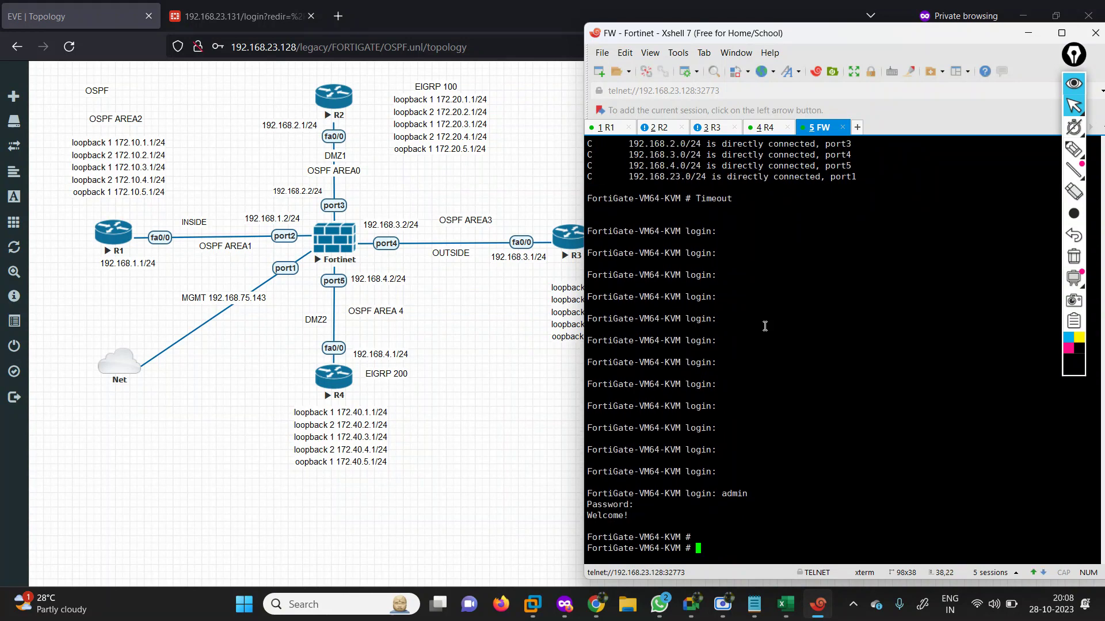
On R1, enter conf ter and paste router ospf 100 with area 1 virtual-link 5.5.5.5.
{"action": "key", "text": "Return"}
{"action": "key", "text": "Return"}
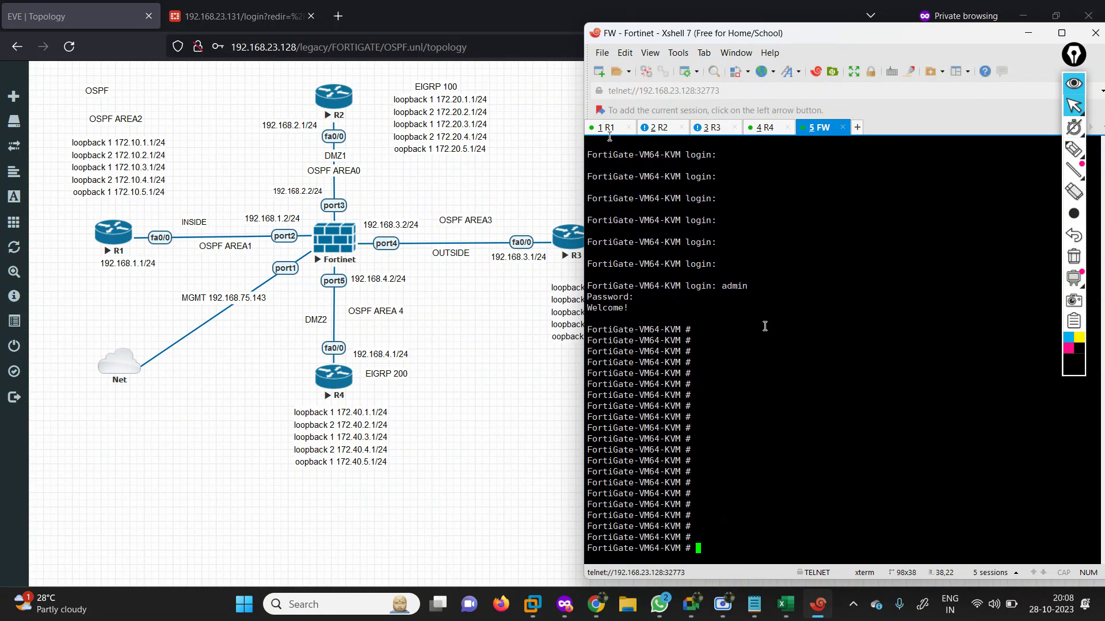
{"action": "left_click", "coordinate": [606, 128]}
{"action": "key", "text": "Return"}
{"action": "key", "text": "Return"}
{"action": "key", "text": "Return"}
{"action": "key", "text": "Return"}
{"action": "key", "text": "Return"}
{"action": "key", "text": "Return"}
{"action": "key", "text": "Return"}
{"action": "key", "text": "Return"}
{"action": "key", "text": "Return"}
{"action": "key", "text": "Return"}
{"action": "key", "text": "Return"}
{"action": "key", "text": "Return"}
{"action": "key", "text": "Return"}
{"action": "key", "text": "Return"}
{"action": "key", "text": "Return"}
{"action": "key", "text": "Return"}
{"action": "key", "text": "Return"}
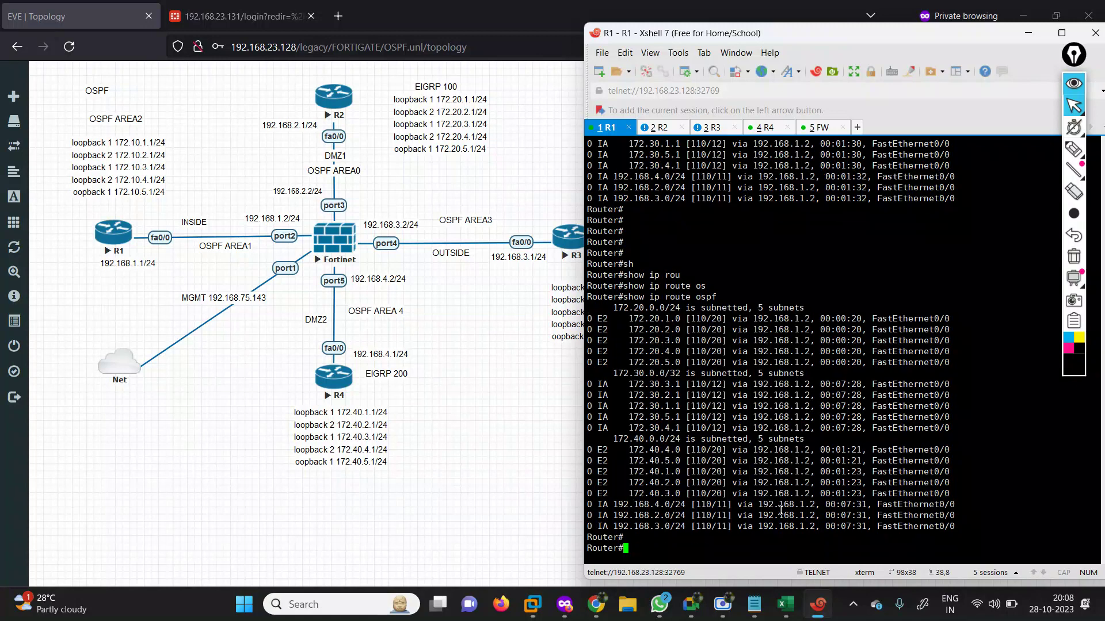
{"action": "type", "text": "conf er"}
{"action": "key", "text": "Return"}
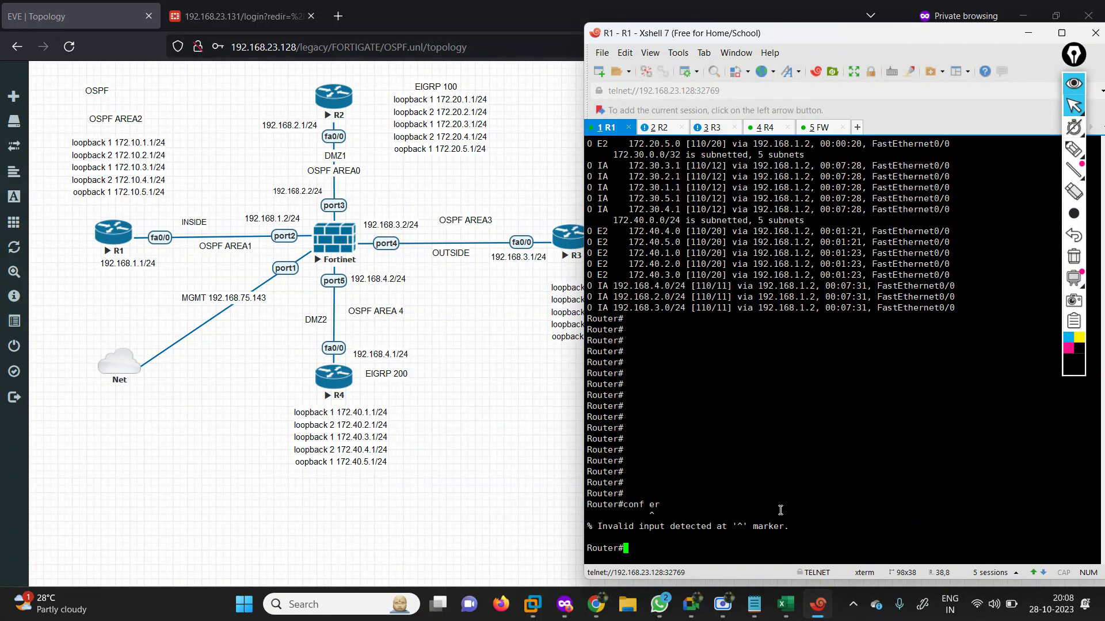
{"action": "type", "text": "conf ter"}
{"action": "key", "text": "Return"}
{"action": "key", "text": "Return"}
{"action": "key", "text": "Return"}
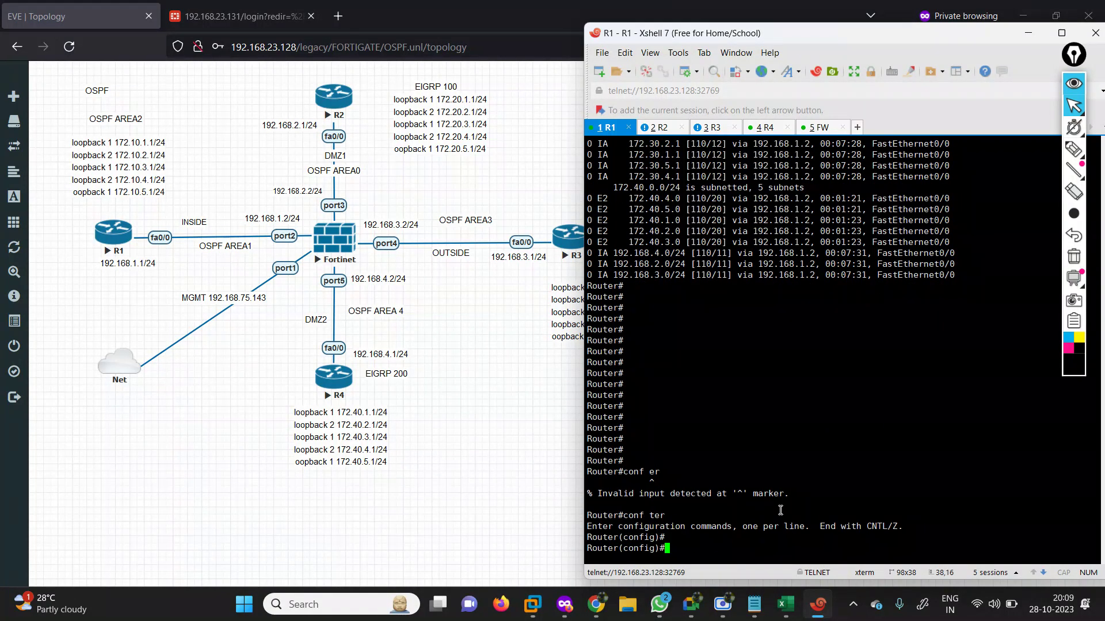
{"action": "key", "text": "Return"}
{"action": "key", "text": "Return"}
{"action": "key", "text": "Return"}
{"action": "key", "text": "Return"}
{"action": "key", "text": "Return"}
{"action": "key", "text": "Return"}
{"action": "key", "text": "Return"}
{"action": "key", "text": "Return"}
{"action": "key", "text": "Return"}
{"action": "key", "text": "Return"}
{"action": "key", "text": "Return"}
{"action": "key", "text": "Return"}
{"action": "key", "text": "Return"}
{"action": "key", "text": "Return"}
{"action": "key", "text": "Return"}
{"action": "key", "text": "Return"}
{"action": "key", "text": "Return"}
{"action": "key", "text": "Return"}
{"action": "key", "text": "Return"}
{"action": "key", "text": "Return"}
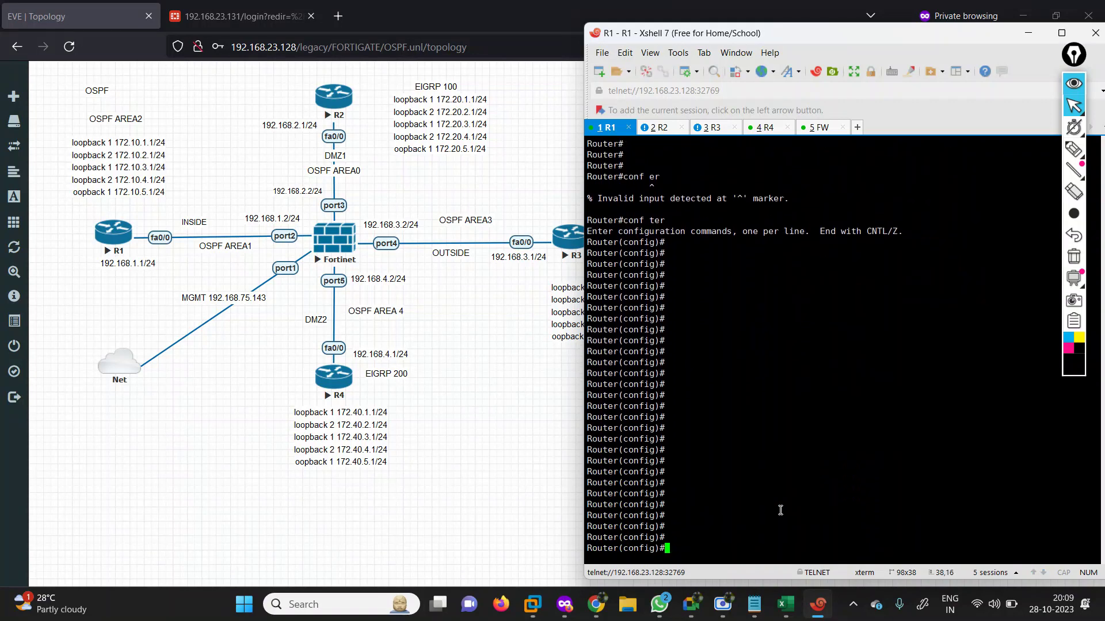
{"action": "right_click", "coordinate": [781, 511]}
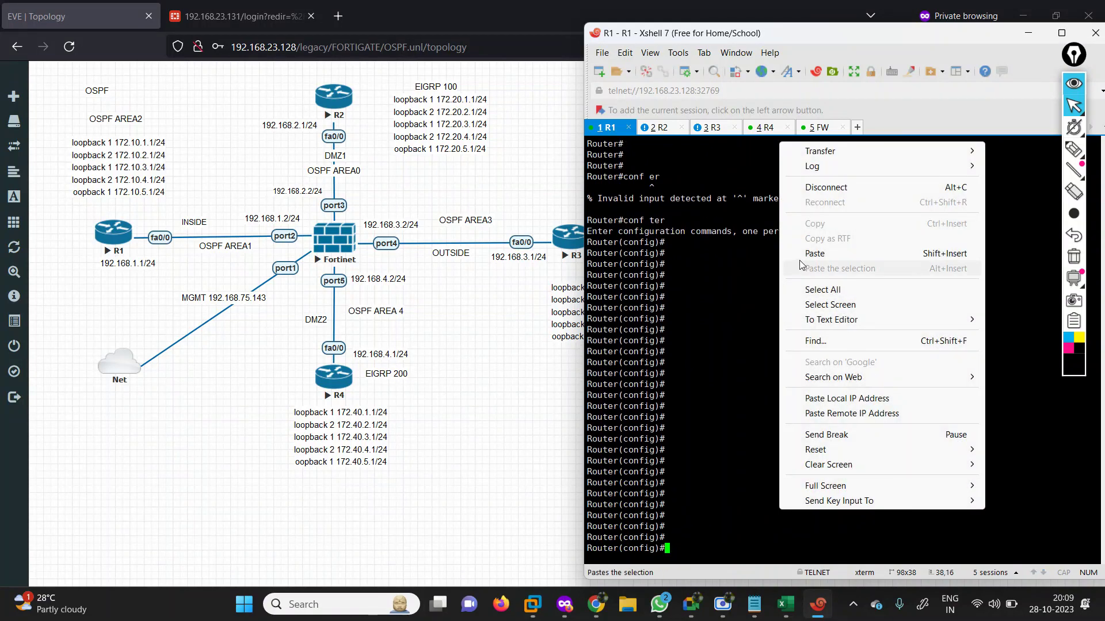
{"action": "left_click", "coordinate": [800, 256]}
{"action": "key", "text": "Return"}
{"action": "key", "text": "Return"}
{"action": "key", "text": "Return"}
{"action": "key", "text": "Return"}
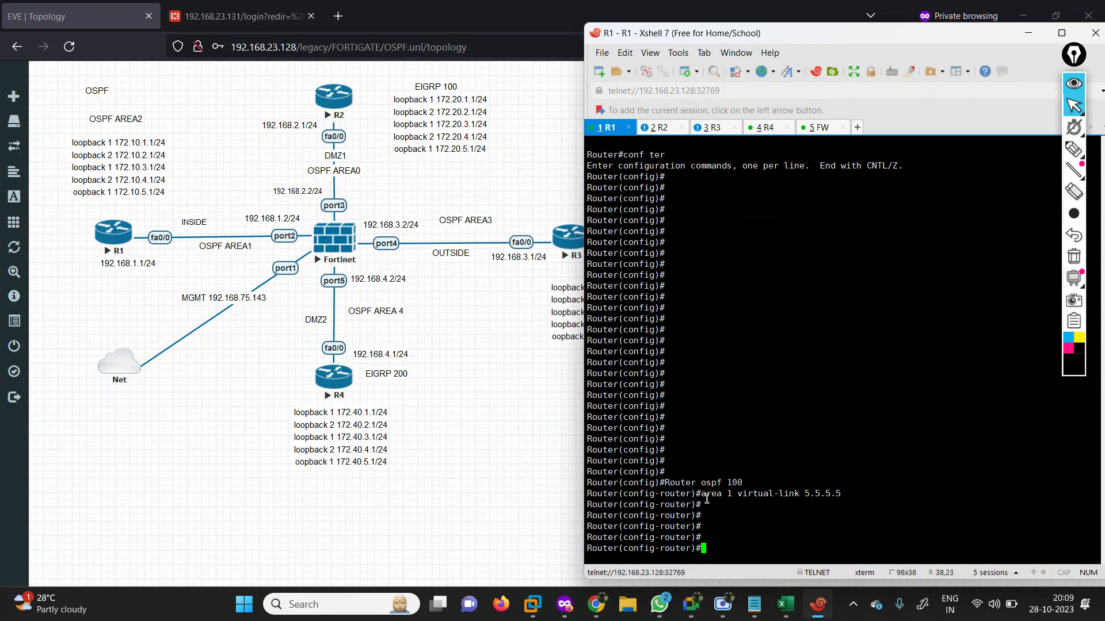
{"action": "left_click_drag", "start_coordinate": [737, 494], "coordinate": [848, 493]}
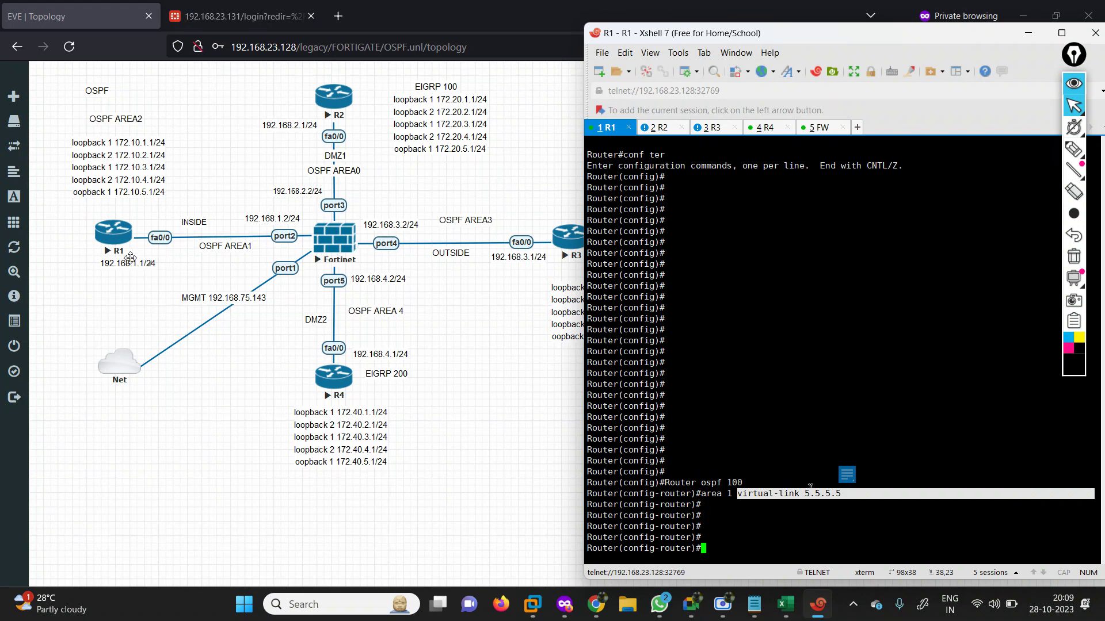
Copy the firewall's virtual-link block from the OSPF notes and paste it into the FortiGate console.
{"action": "left_click", "coordinate": [755, 604]}
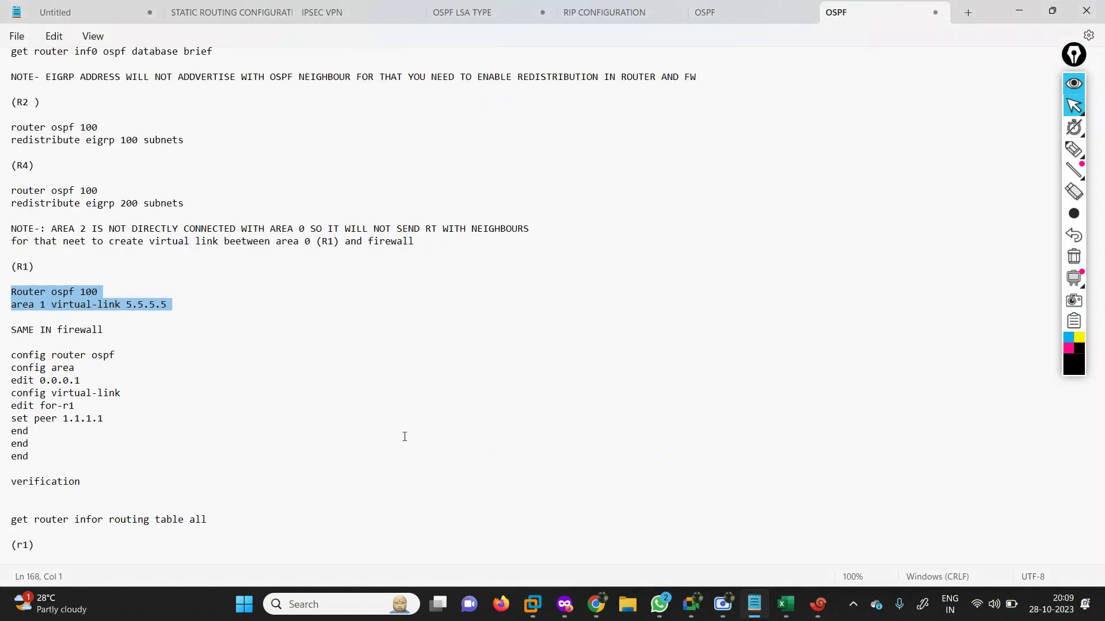
{"action": "left_click_drag", "start_coordinate": [2, 361], "coordinate": [144, 458]}
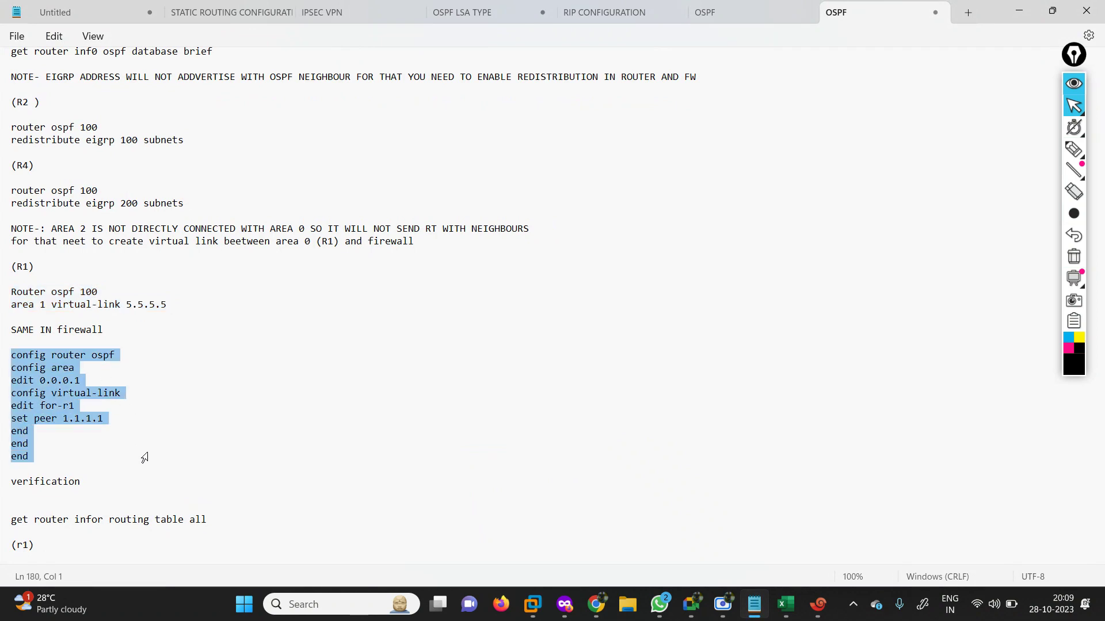
{"action": "left_click", "coordinate": [1020, 11]}
{"action": "left_click", "coordinate": [817, 127]}
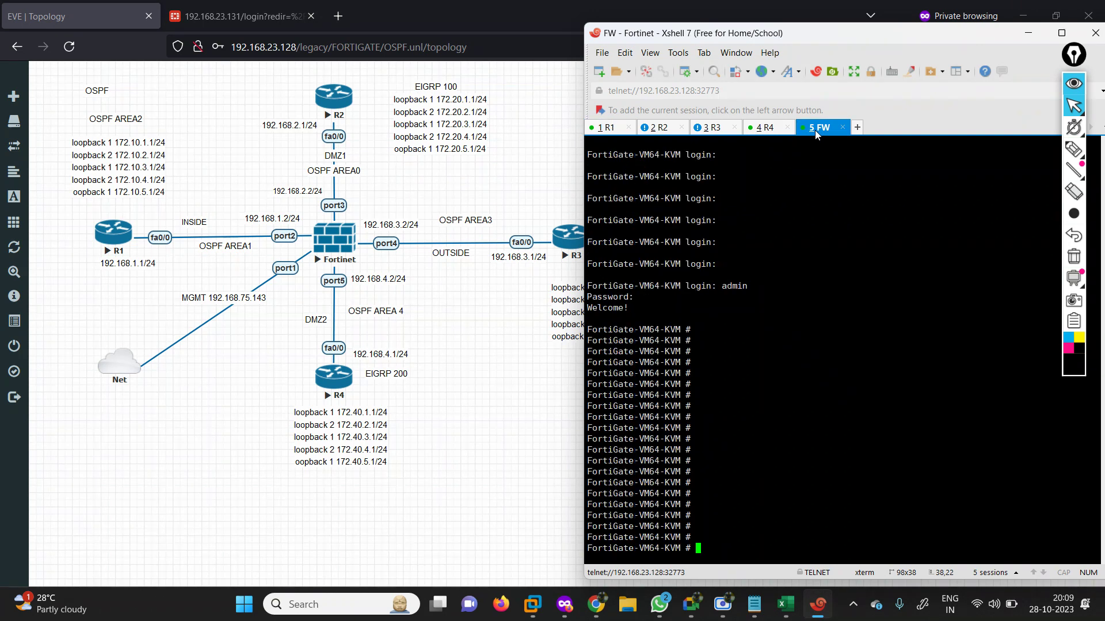
{"action": "right_click", "coordinate": [767, 398]}
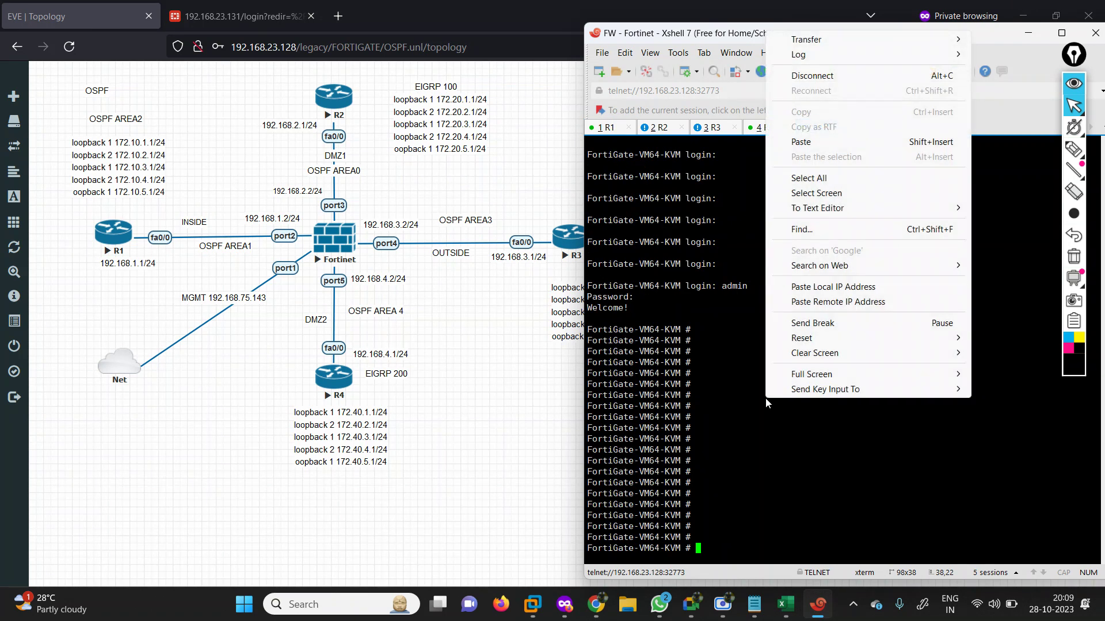
{"action": "left_click", "coordinate": [786, 142]}
Walk through the pasted lines: config area, edit 0.0.0.1, virtual-link for-r1, set peer 1.1.1.1, and the ends.
{"action": "left_click_drag", "start_coordinate": [702, 339], "coordinate": [799, 343]}
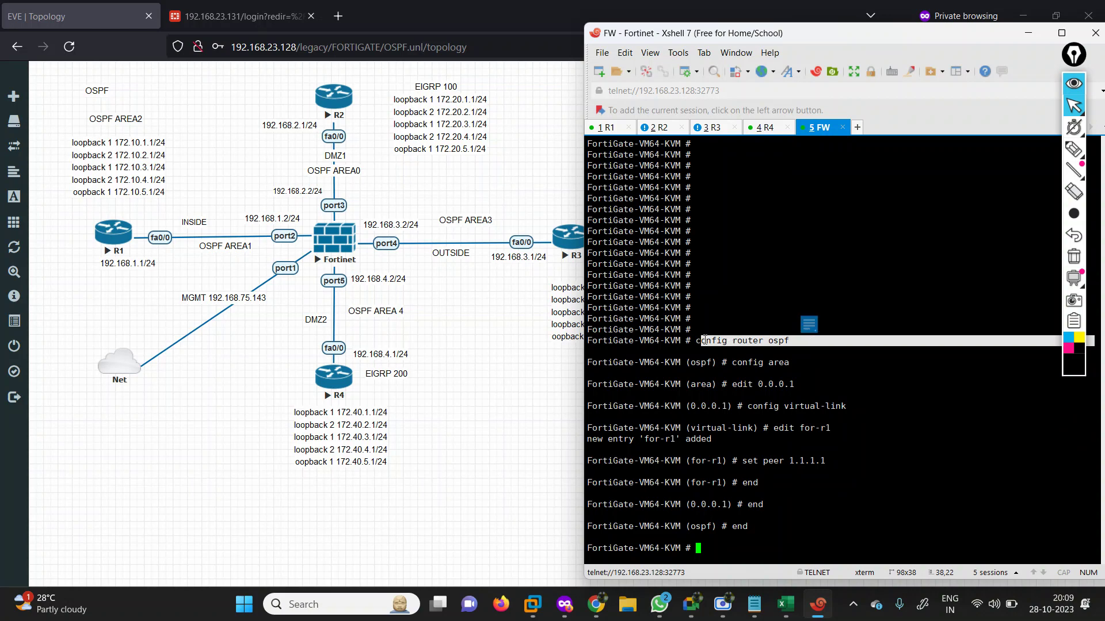
{"action": "left_click_drag", "start_coordinate": [698, 341], "coordinate": [802, 337]}
{"action": "left_click_drag", "start_coordinate": [725, 363], "coordinate": [793, 362]}
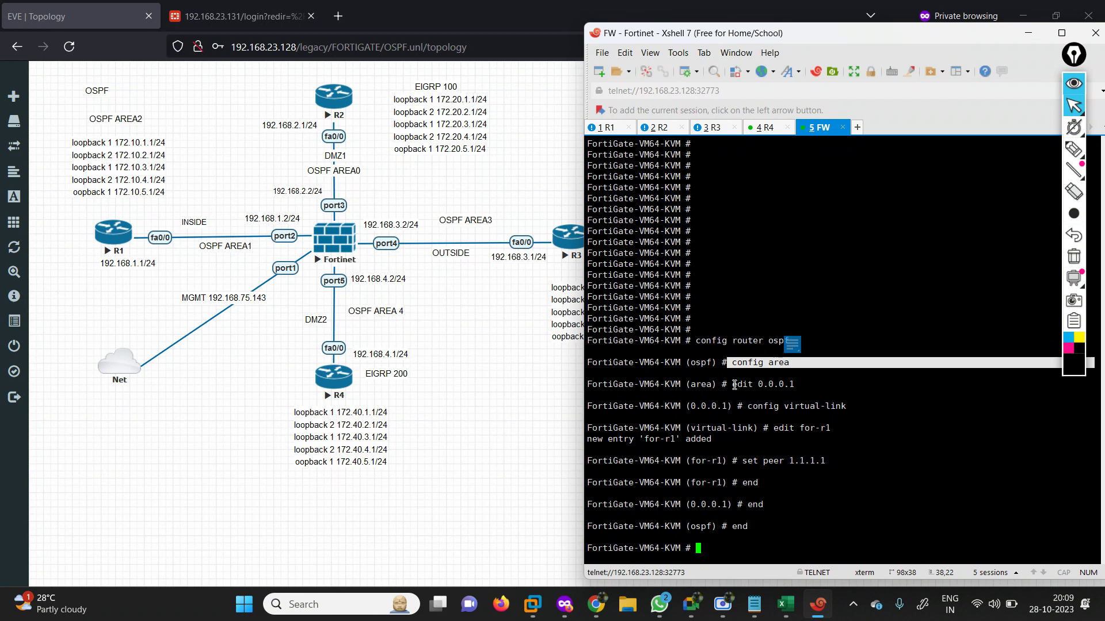
{"action": "left_click_drag", "start_coordinate": [734, 385], "coordinate": [807, 389]}
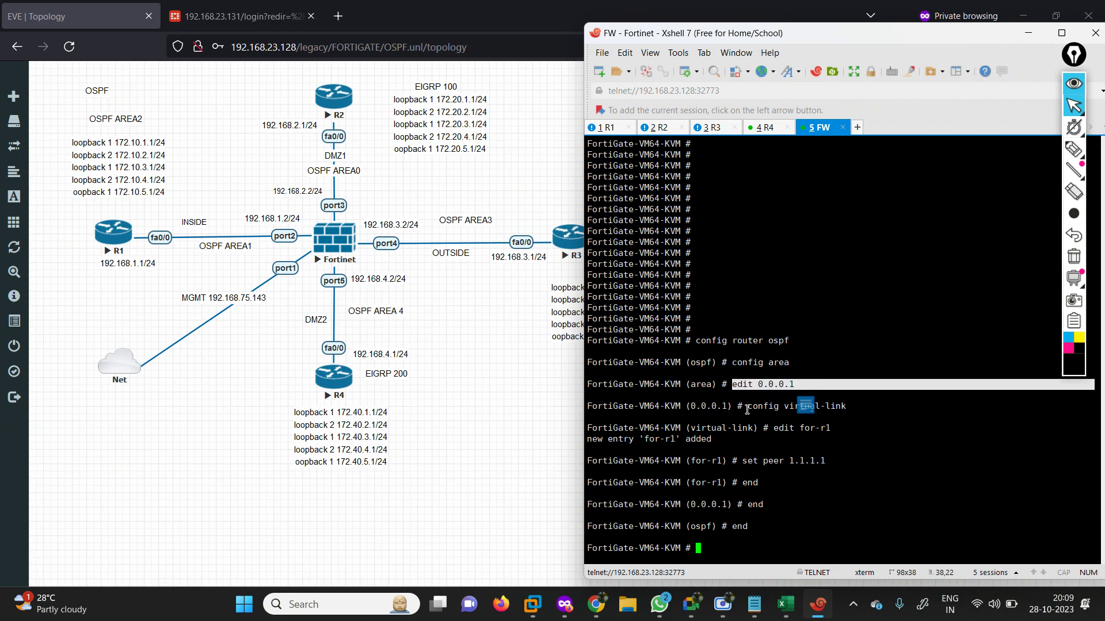
{"action": "left_click_drag", "start_coordinate": [747, 410], "coordinate": [854, 404]}
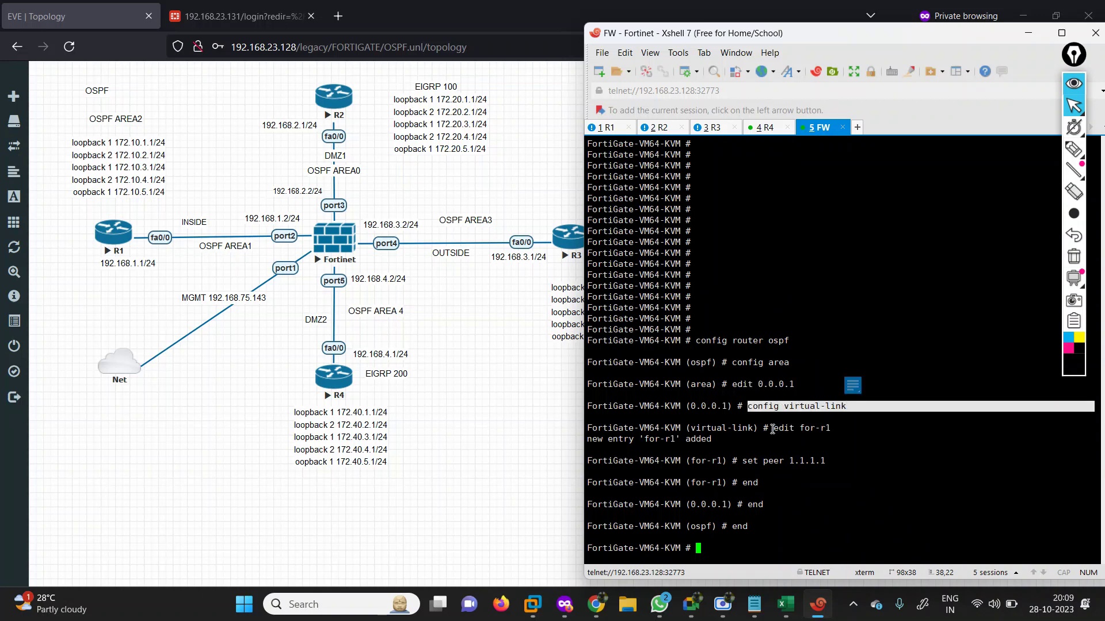
{"action": "left_click_drag", "start_coordinate": [772, 429], "coordinate": [841, 427]}
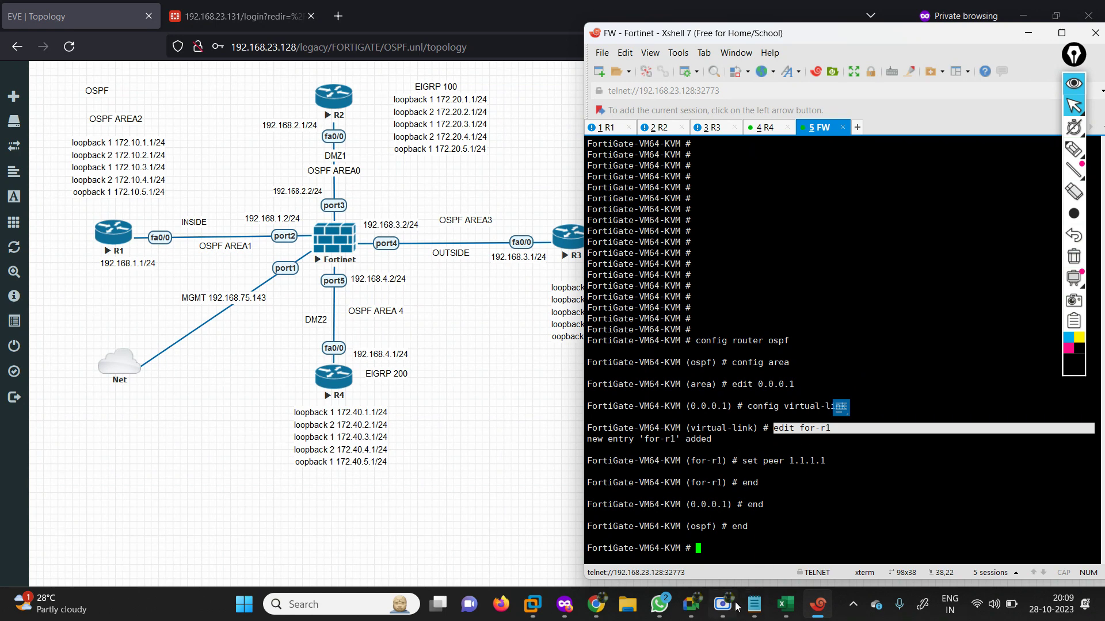
{"action": "mouse_move", "coordinate": [700, 611]}
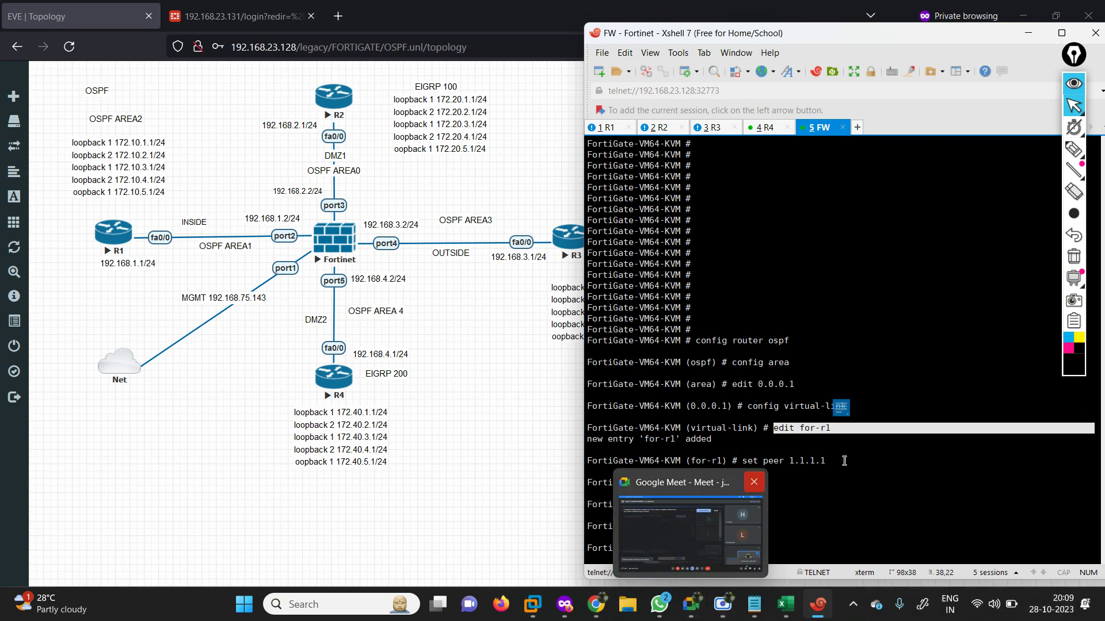
{"action": "left_click", "coordinate": [814, 484]}
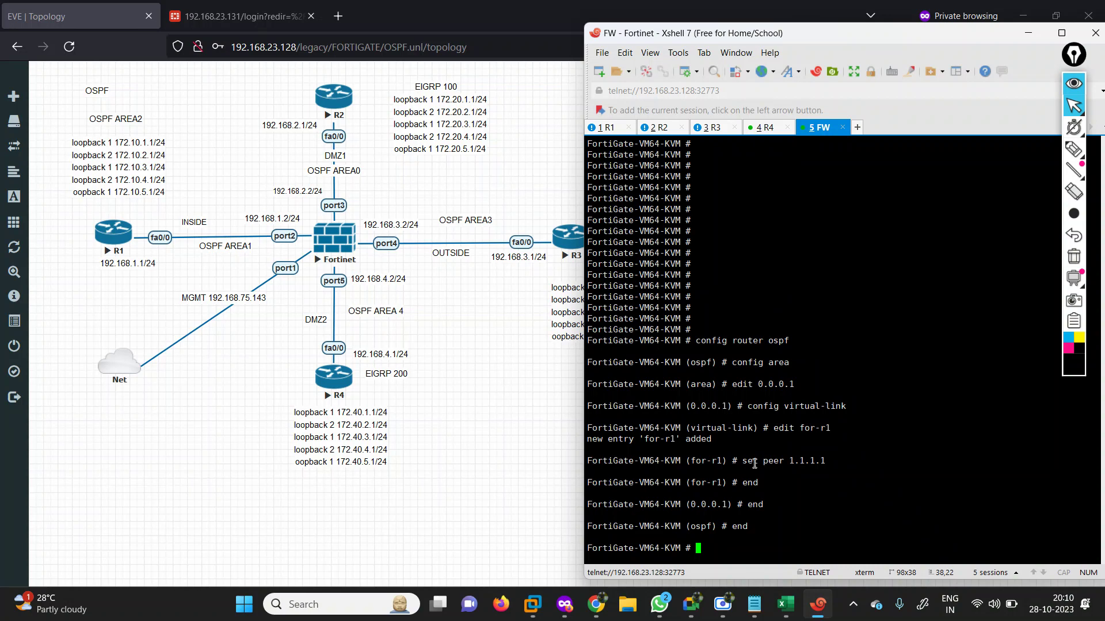
{"action": "left_click_drag", "start_coordinate": [744, 460], "coordinate": [839, 456]}
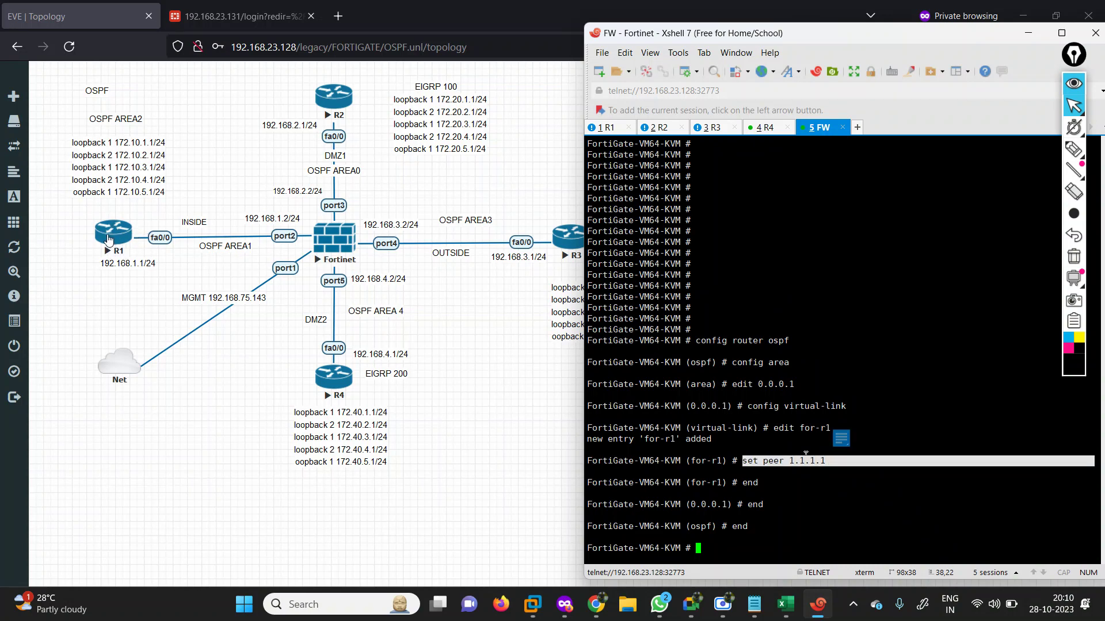
{"action": "double_click", "coordinate": [747, 483]}
{"action": "double_click", "coordinate": [749, 504]}
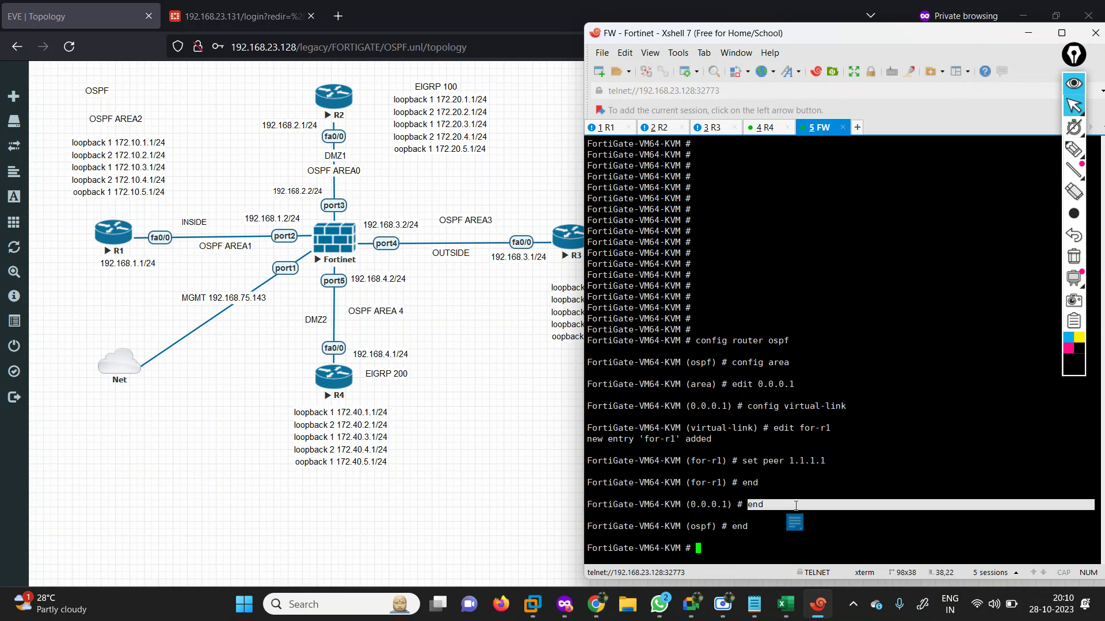
{"action": "left_click_drag", "start_coordinate": [736, 526], "coordinate": [765, 529]}
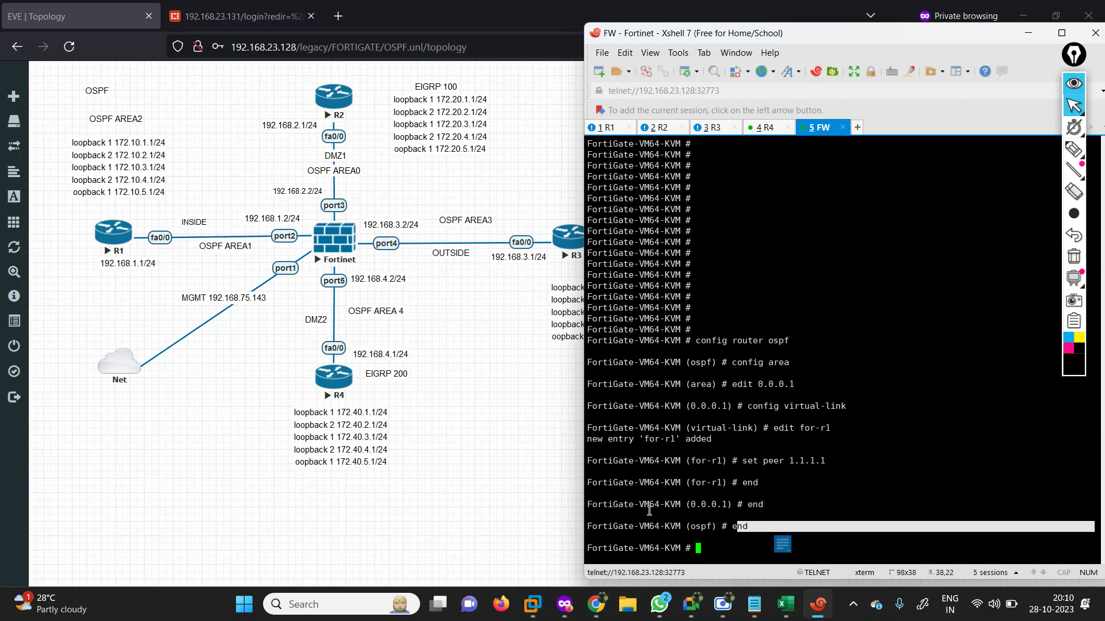
{"action": "key", "text": "Return"}
{"action": "key", "text": "Return"}
{"action": "key", "text": "Return"}
{"action": "key", "text": "Return"}
{"action": "key", "text": "Return"}
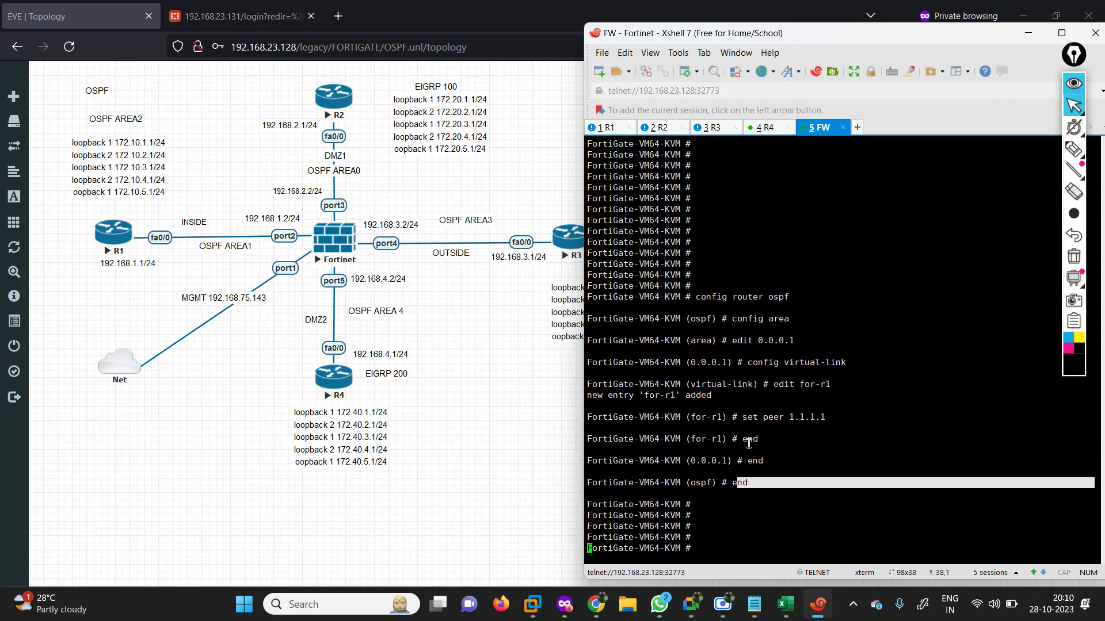
Run 'get router info routing-table all' on the FortiGate and page through the full output.
{"action": "type", "text": "get router in"}
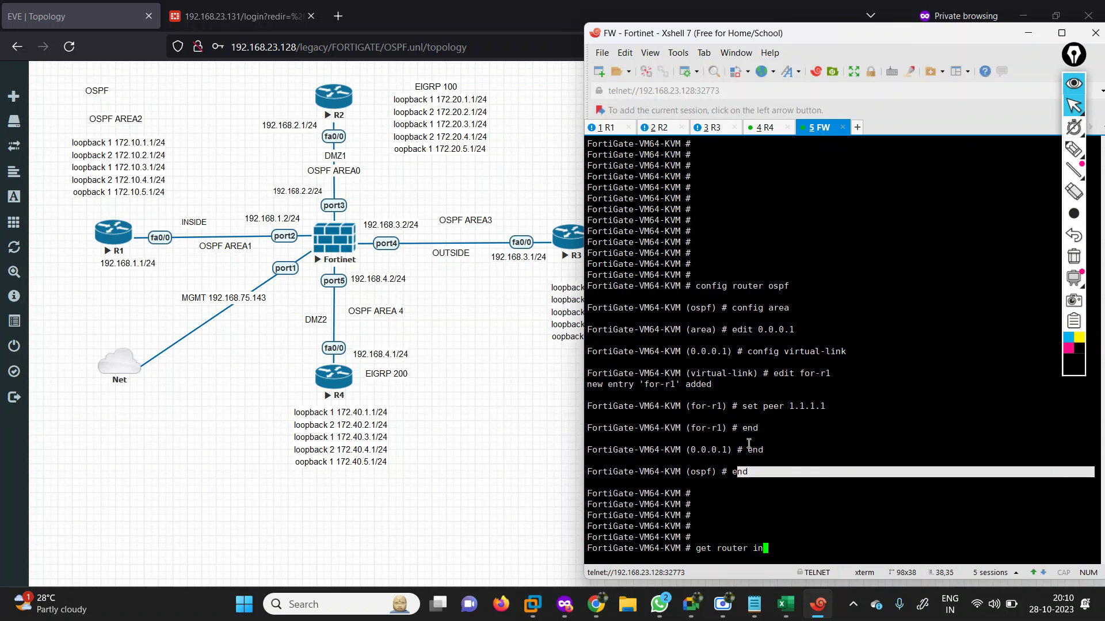
{"action": "key", "text": "Return"}
{"action": "type", "text": "router info routing-table all"}
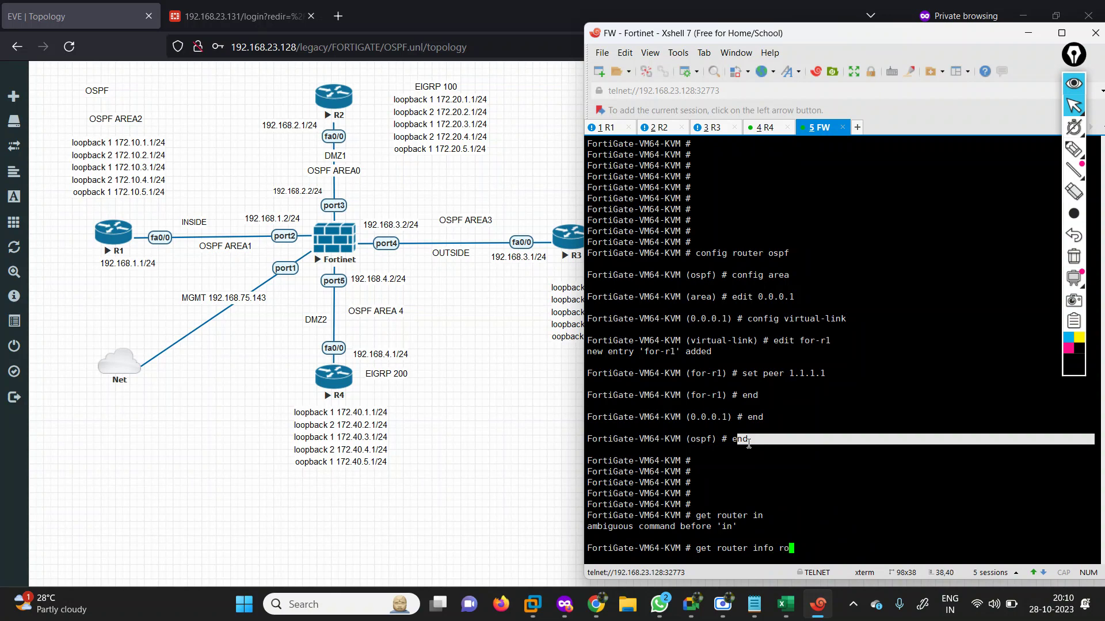
{"action": "key", "text": "Return"}
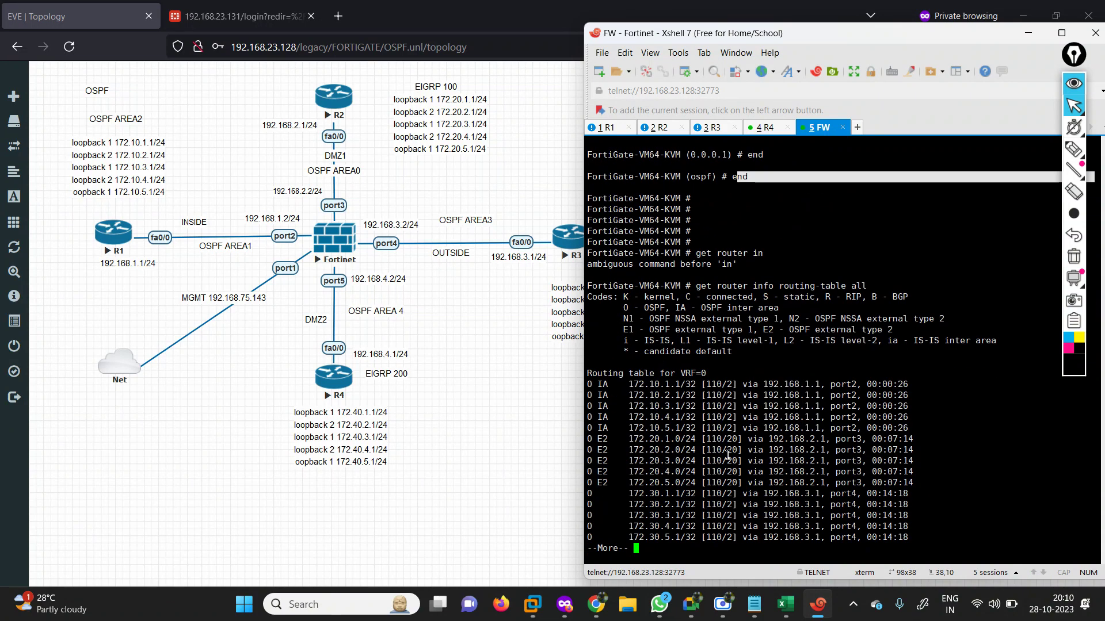
{"action": "key", "text": "space"}
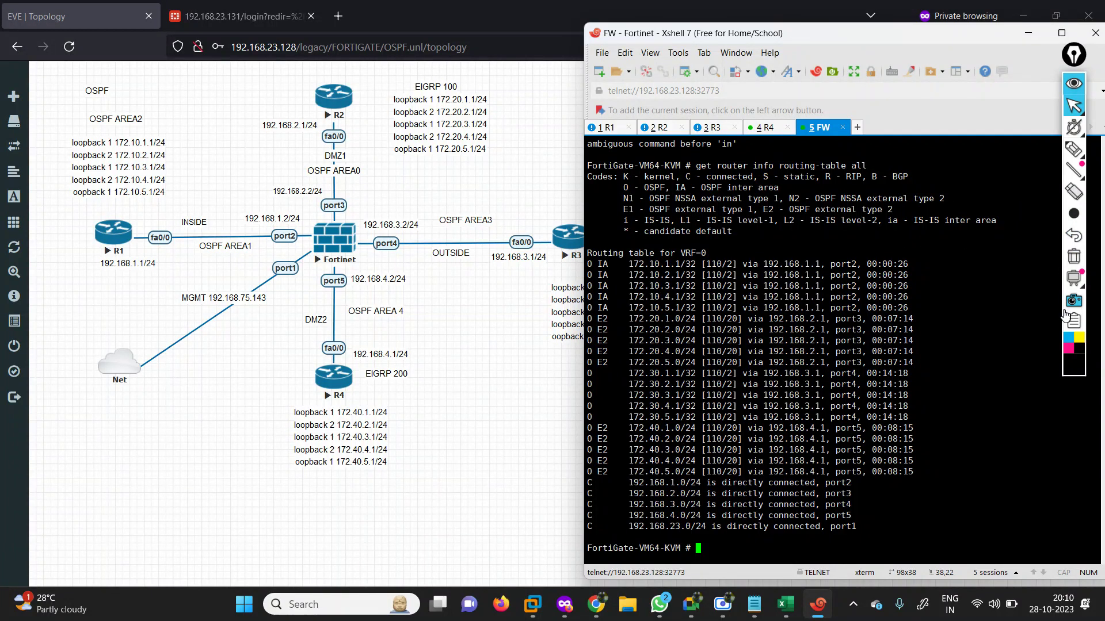
{"action": "left_click", "coordinate": [1072, 150]}
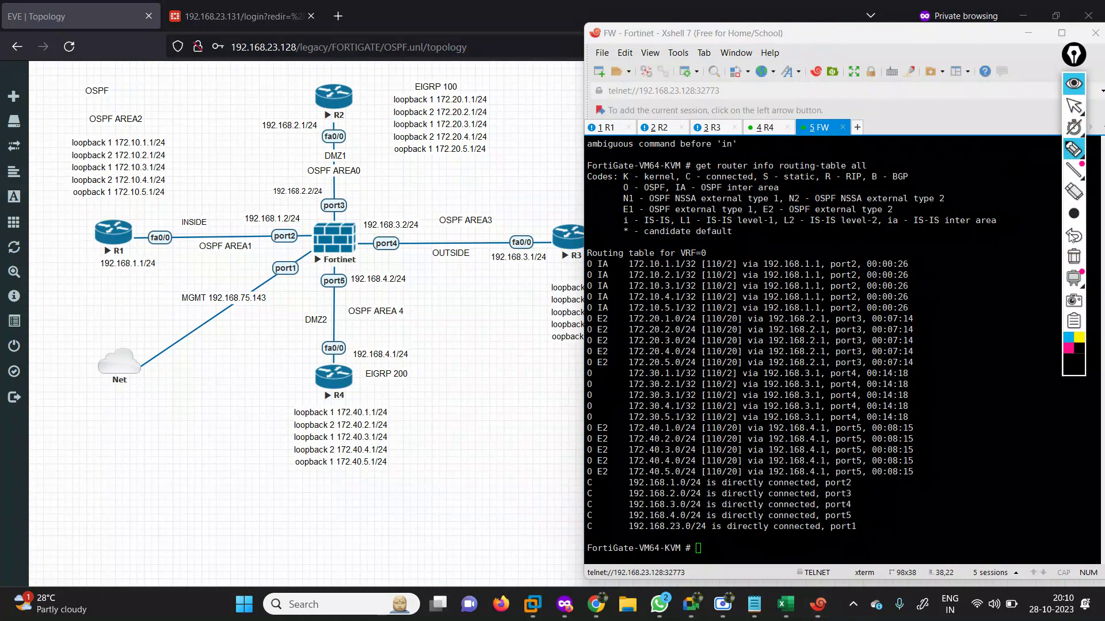
{"action": "left_click", "coordinate": [1068, 338]}
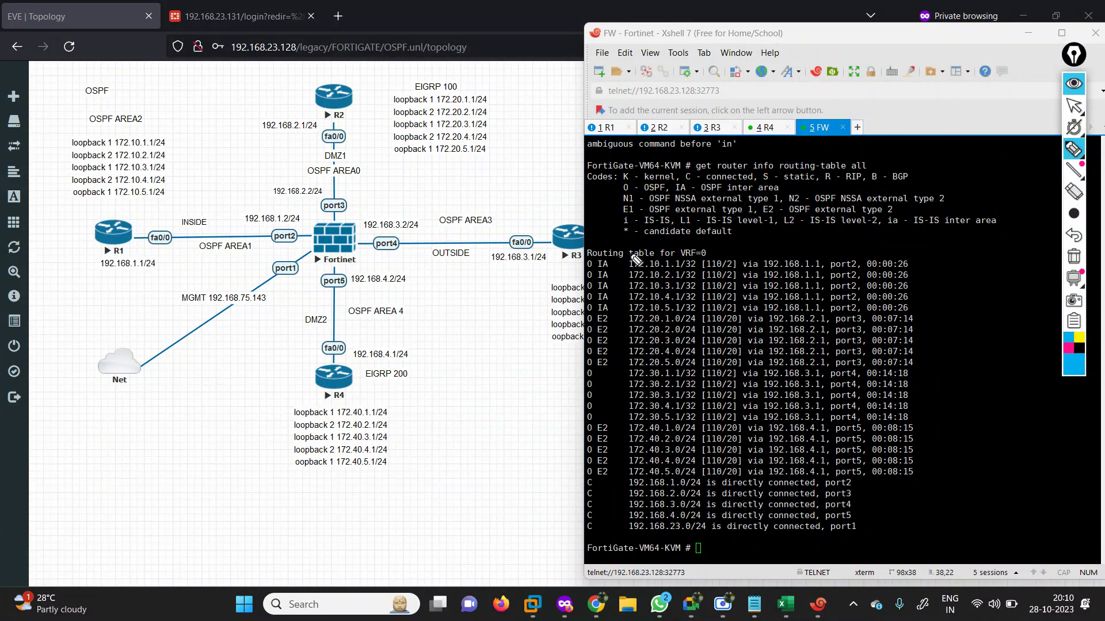
{"action": "mouse_move", "coordinate": [636, 260]}
{"action": "left_mouse_down"}
{"action": "mouse_move", "coordinate": [614, 302]}
{"action": "mouse_move", "coordinate": [650, 317]}
{"action": "mouse_move", "coordinate": [884, 326]}
{"action": "mouse_move", "coordinate": [935, 280]}
{"action": "mouse_move", "coordinate": [808, 245]}
{"action": "mouse_move", "coordinate": [647, 254]}
{"action": "mouse_move", "coordinate": [641, 323]}
{"action": "mouse_move", "coordinate": [604, 332]}
{"action": "mouse_move", "coordinate": [645, 385]}
{"action": "mouse_move", "coordinate": [842, 365]}
{"action": "mouse_move", "coordinate": [933, 427]}
{"action": "mouse_move", "coordinate": [771, 441]}
{"action": "mouse_move", "coordinate": [622, 503]}
{"action": "mouse_move", "coordinate": [860, 458]}
{"action": "left_mouse_up"}
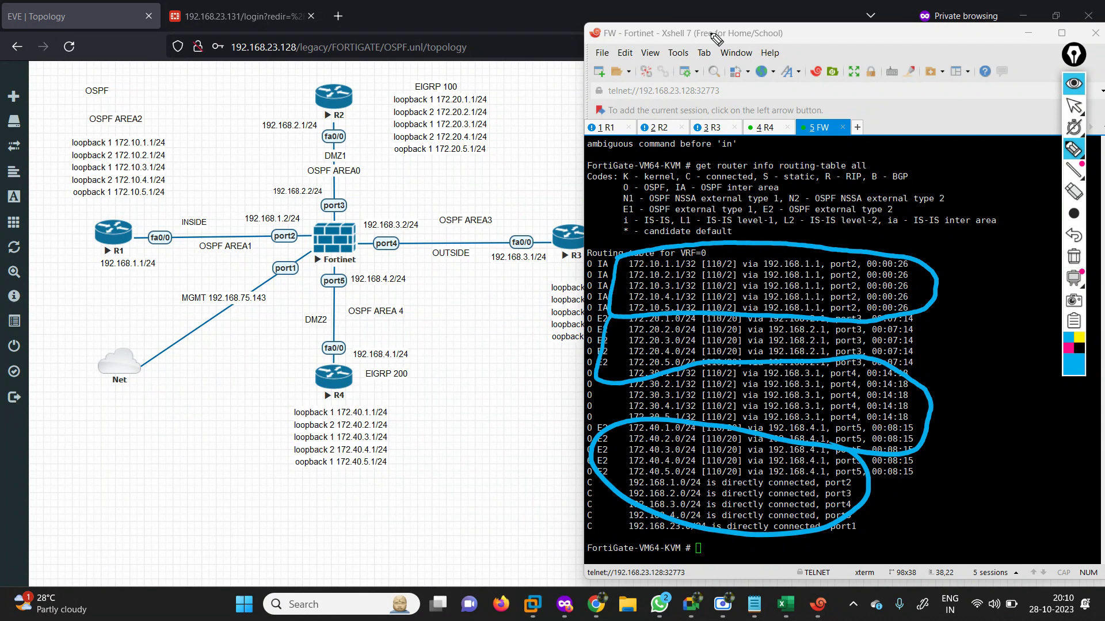
{"action": "left_click", "coordinate": [1073, 257]}
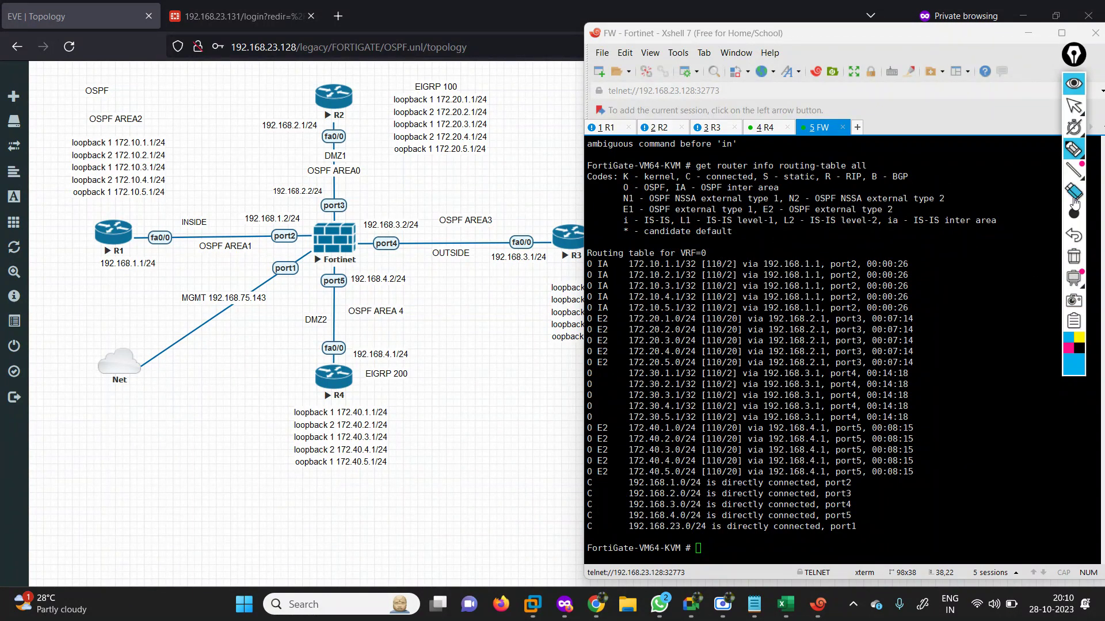
{"action": "mouse_move", "coordinate": [1074, 164]}
{"action": "left_click", "coordinate": [1074, 105]}
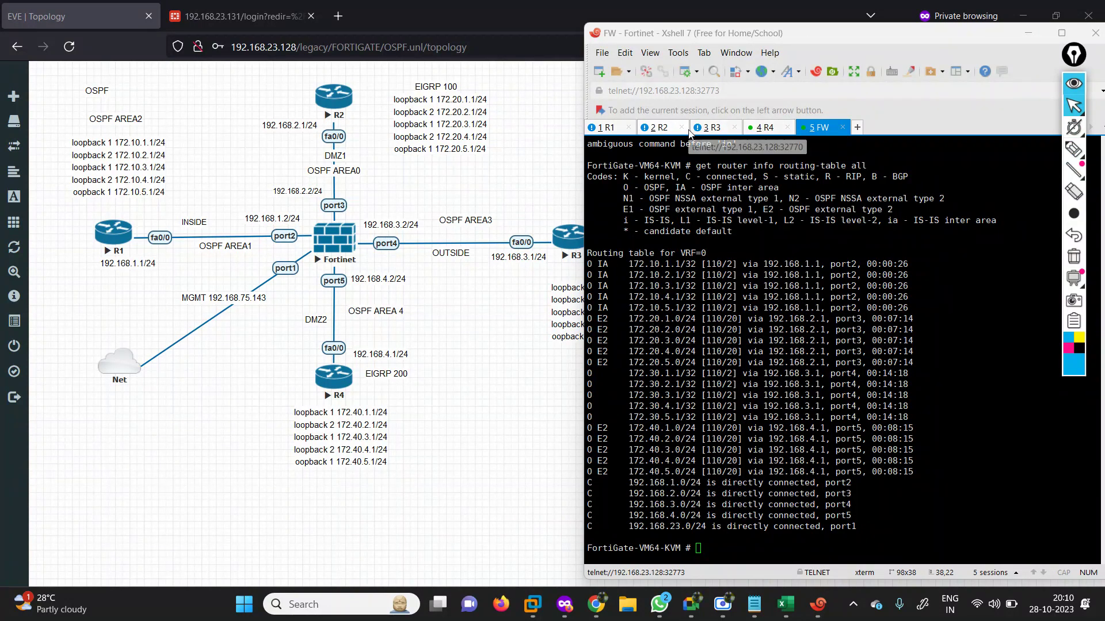
On R3, enter privileged mode with en and global configuration with conf ter.
{"action": "left_click", "coordinate": [614, 127]}
{"action": "key", "text": "Return"}
{"action": "key", "text": "Return"}
{"action": "key", "text": "Return"}
{"action": "key", "text": "Return"}
{"action": "key", "text": "Return"}
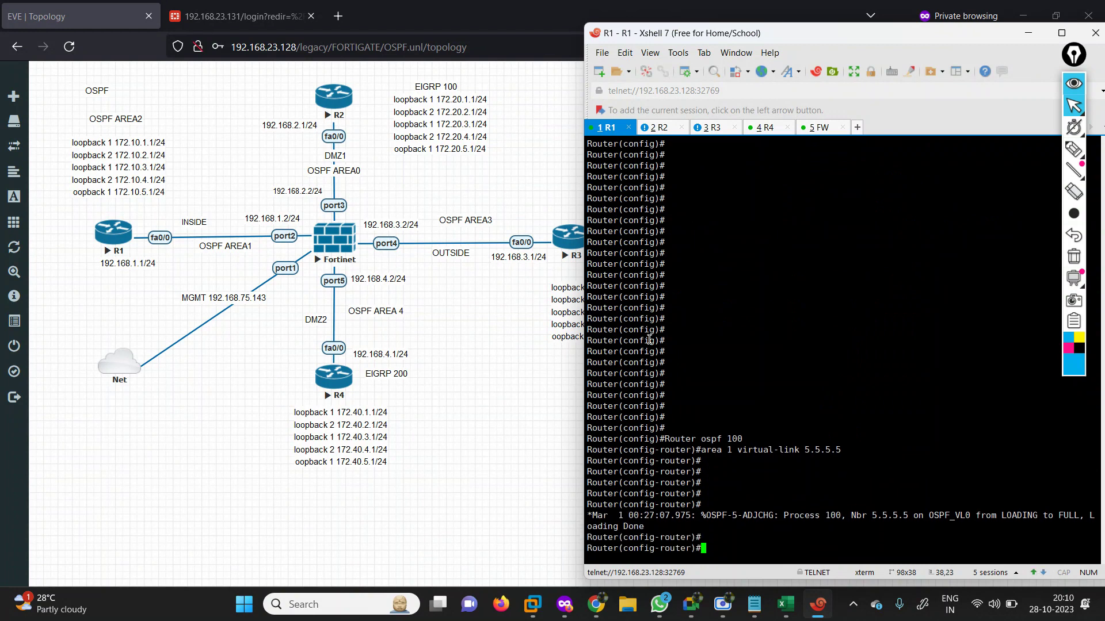
{"action": "key", "text": "Return"}
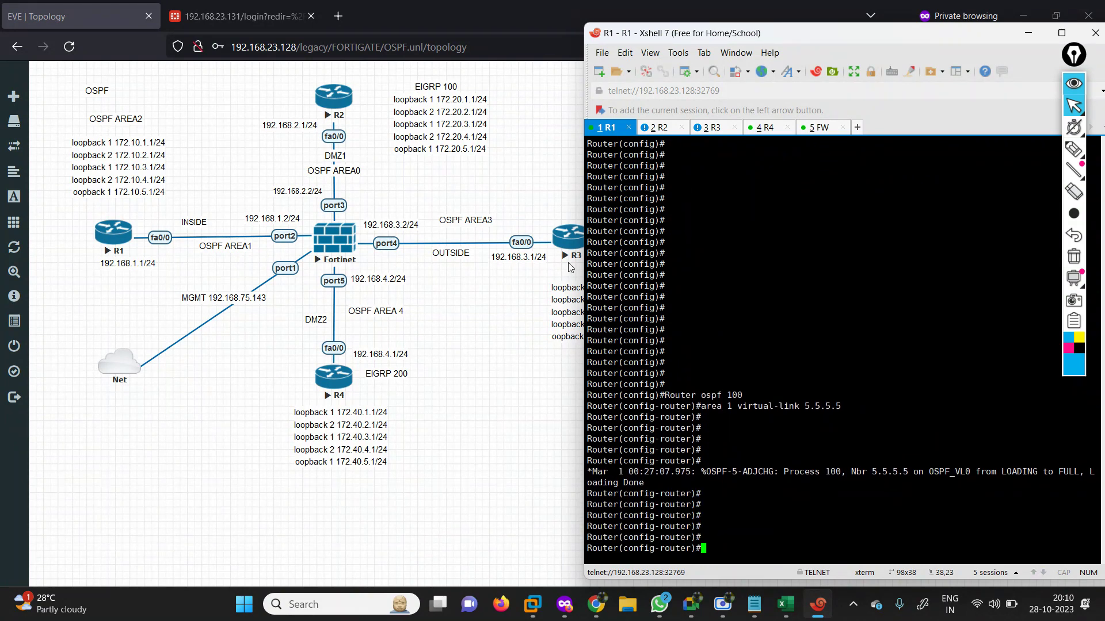
{"action": "left_click", "coordinate": [710, 129]}
{"action": "key", "text": "Return"}
{"action": "key", "text": "Return"}
{"action": "key", "text": "Return"}
{"action": "key", "text": "Return"}
{"action": "key", "text": "Return"}
{"action": "key", "text": "Return"}
{"action": "key", "text": "Return"}
{"action": "key", "text": "Return"}
{"action": "key", "text": "Return"}
{"action": "key", "text": "Return"}
{"action": "key", "text": "Return"}
{"action": "key", "text": "Return"}
{"action": "key", "text": "Return"}
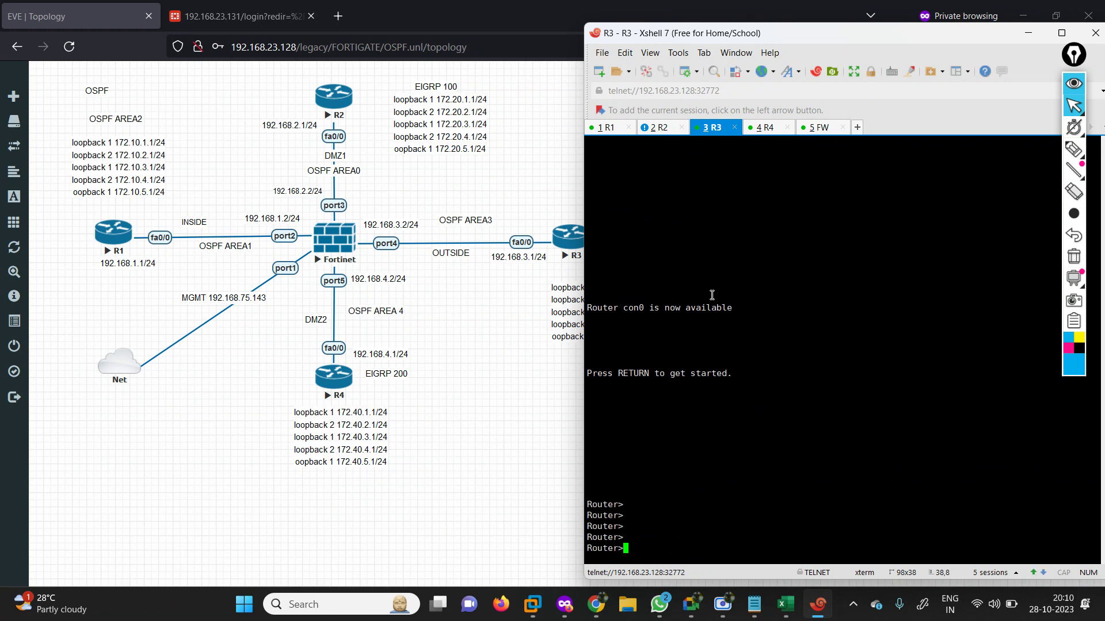
{"action": "type", "text": "en"}
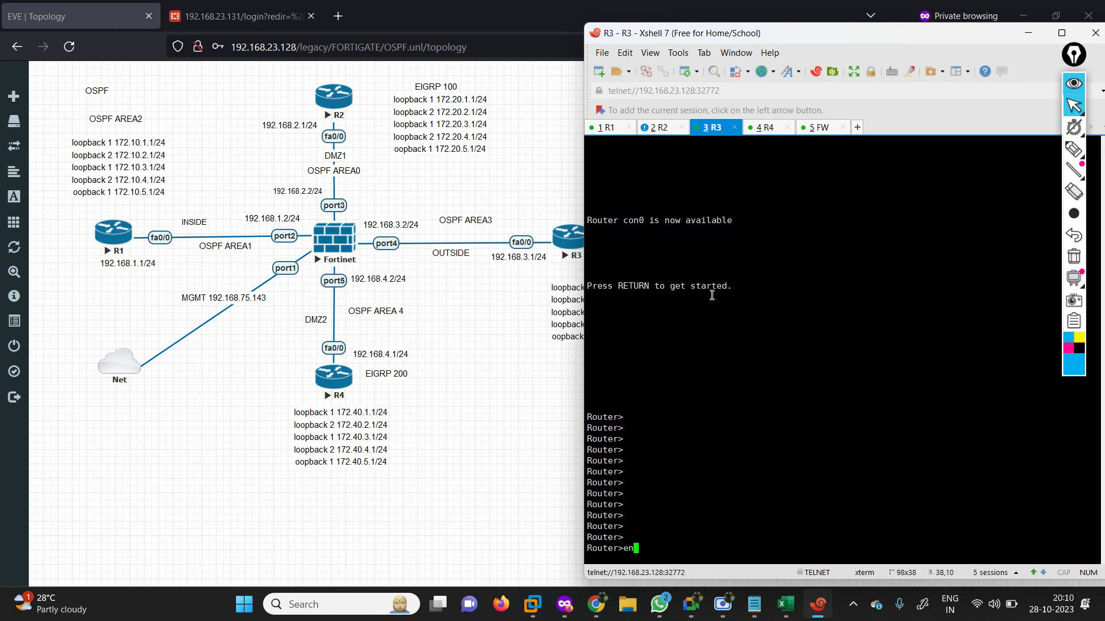
{"action": "key", "text": "Return"}
{"action": "type", "text": "conf ter"}
{"action": "key", "text": "Return"}
Create interface loopback 100 on R3 with IP address 1.1.1.1 255.0.0.0.
{"action": "type", "text": "in"}
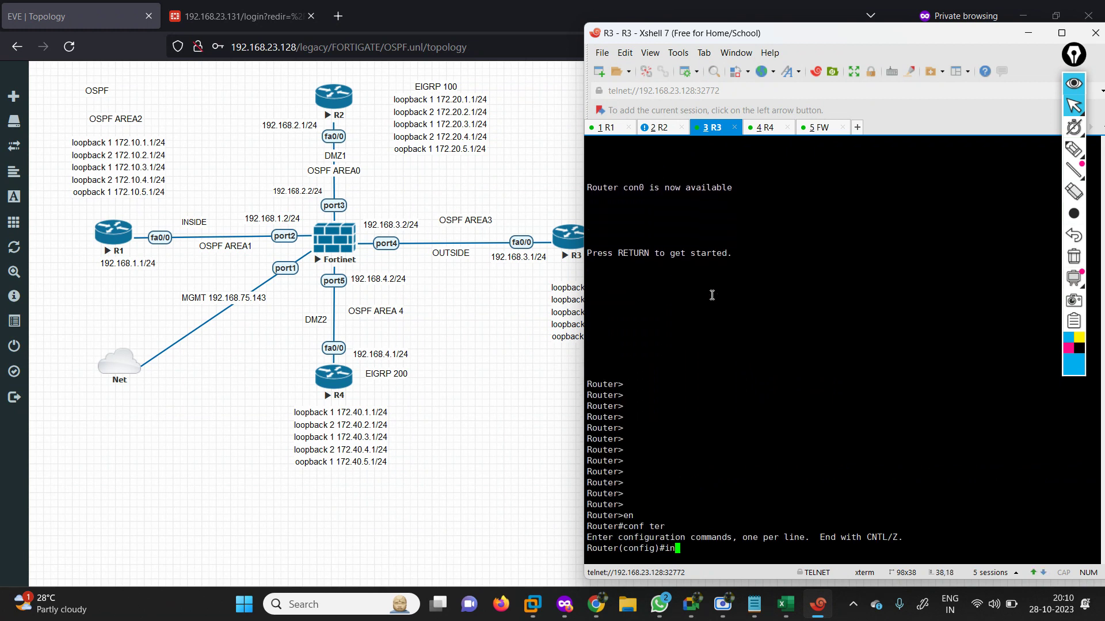
{"action": "key", "text": "Tab"}
{"action": "type", "text": "lo"}
{"action": "key", "text": "Tab"}
{"action": "type", "text": "1"}
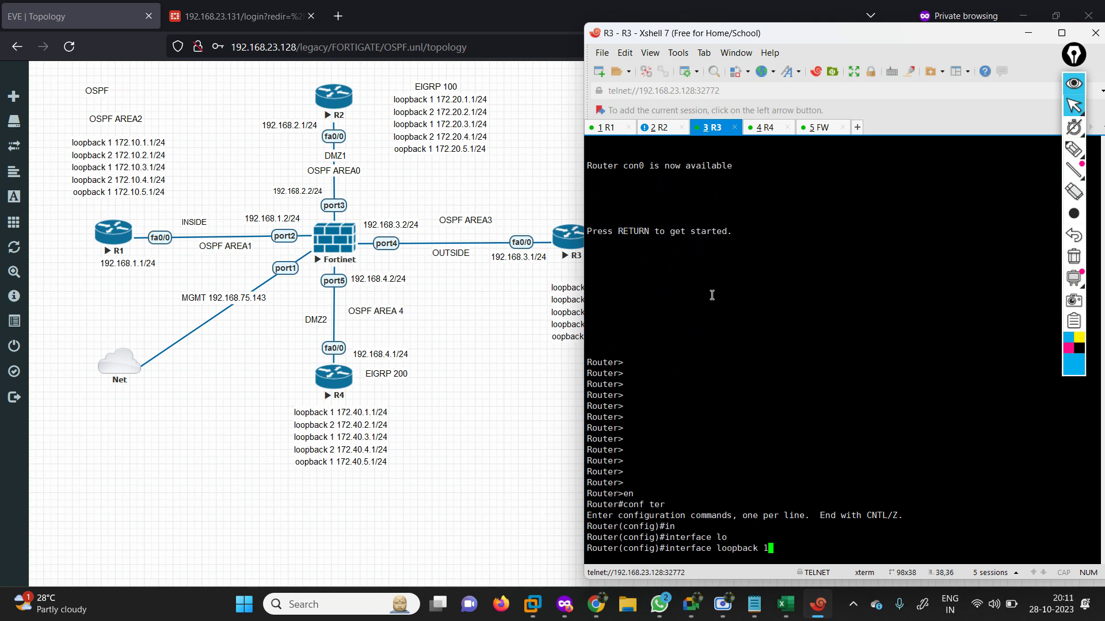
{"action": "type", "text": "00"}
{"action": "key", "text": "Return"}
{"action": "type", "text": "ip add 1."}
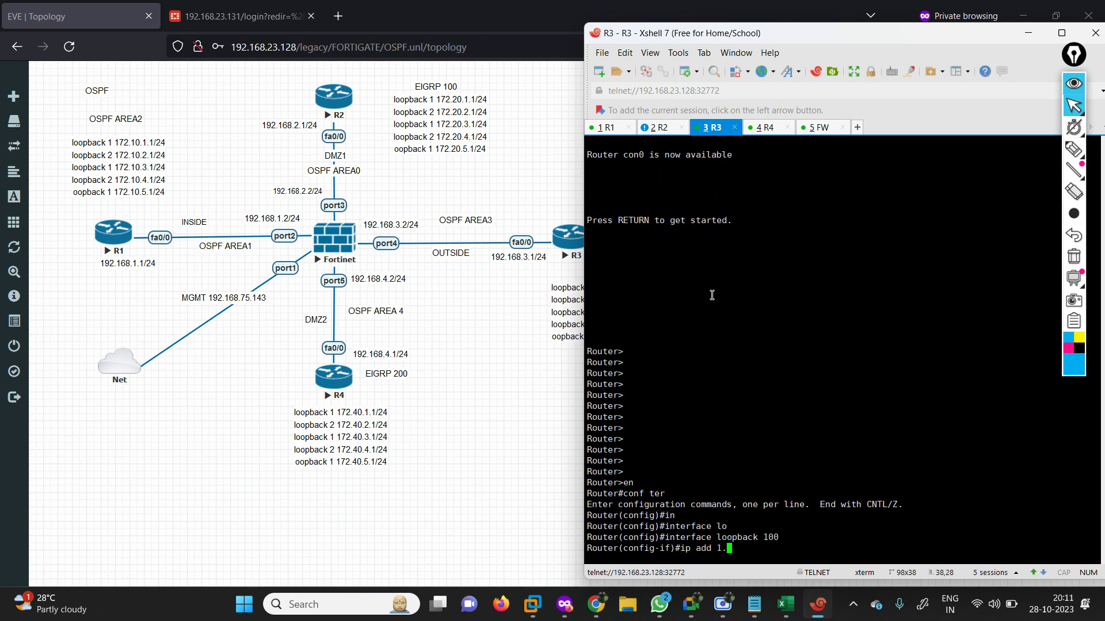
{"action": "type", "text": "1.1.1 255.0"}
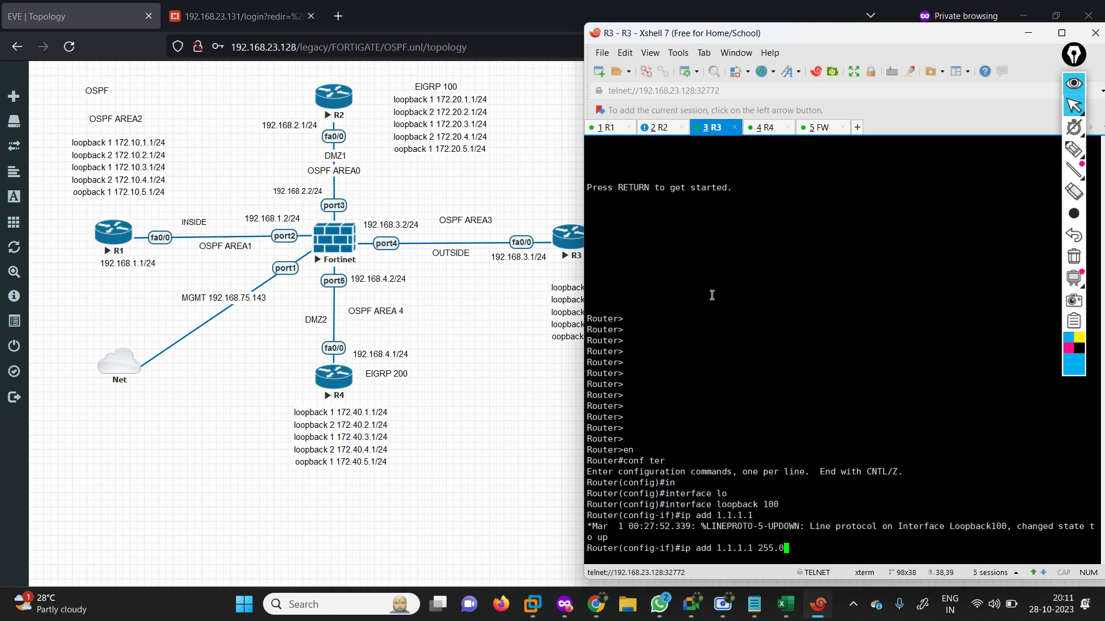
{"action": "type", "text": ".0"}
{"action": "key", "text": "Return"}
{"action": "key", "text": "Return"}
{"action": "key", "text": "Return"}
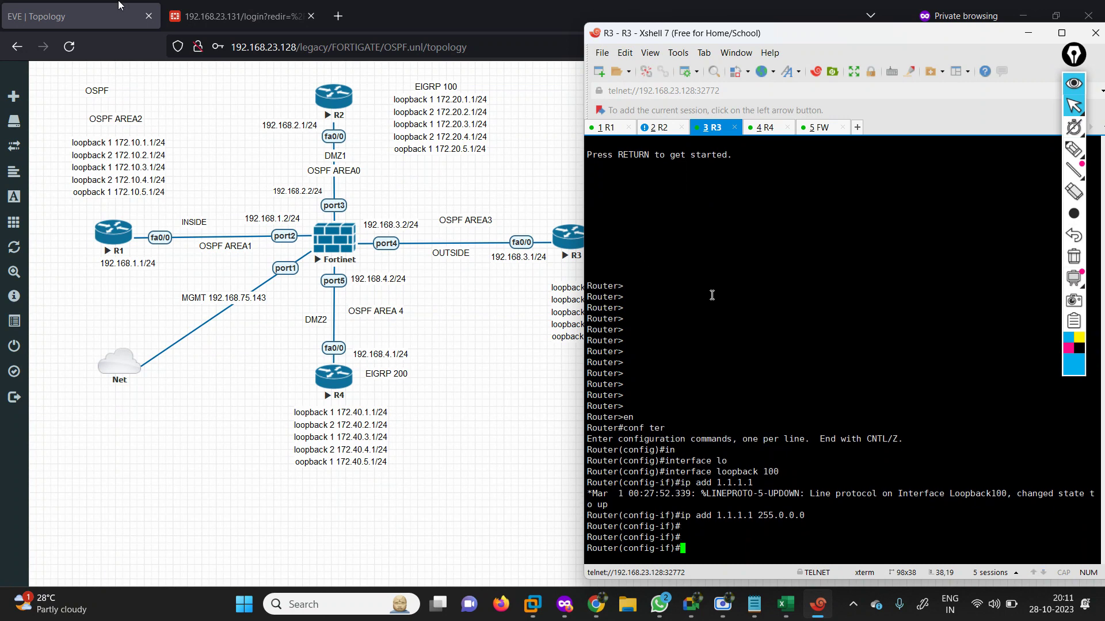
Log in to the FortiGate web GUI as admin, postponing setup and dismissing the FortiOS 7.0.0 overview.
{"action": "left_click", "coordinate": [214, 9]}
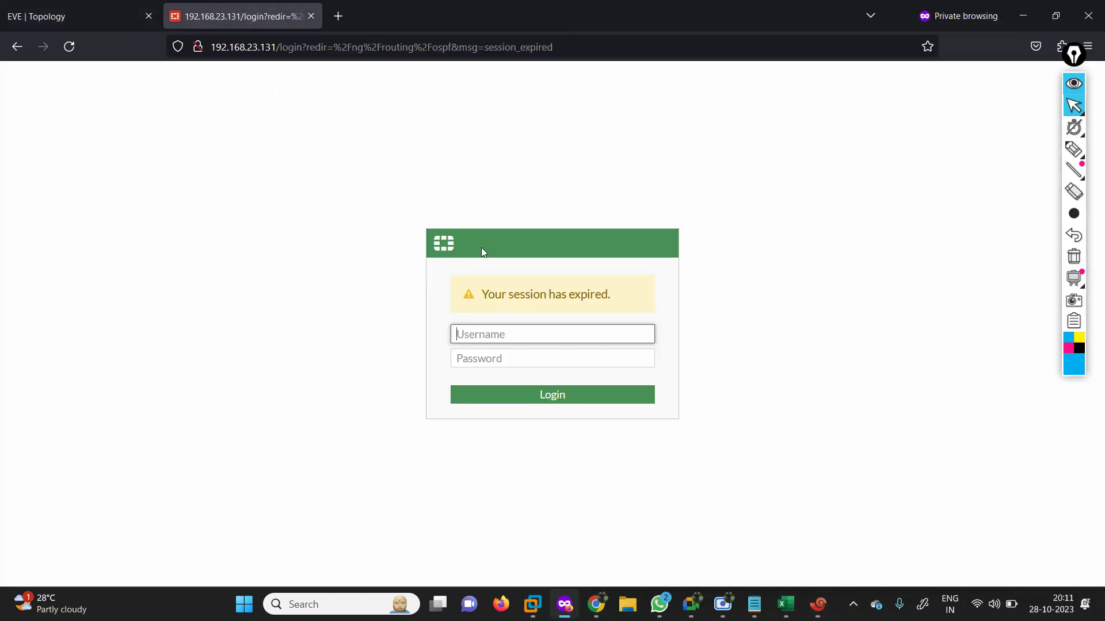
{"action": "type", "text": "admin"}
{"action": "key", "text": "Tab"}
{"action": "type", "text": "1234"}
{"action": "key", "text": "Return"}
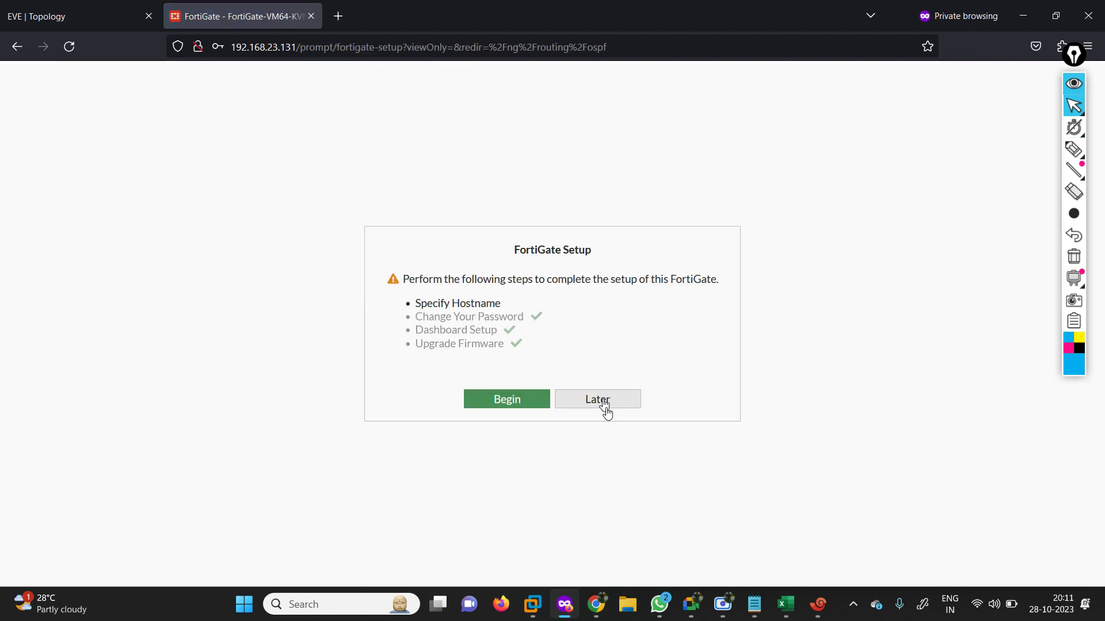
{"action": "left_click", "coordinate": [604, 405]}
{"action": "left_click", "coordinate": [604, 511]}
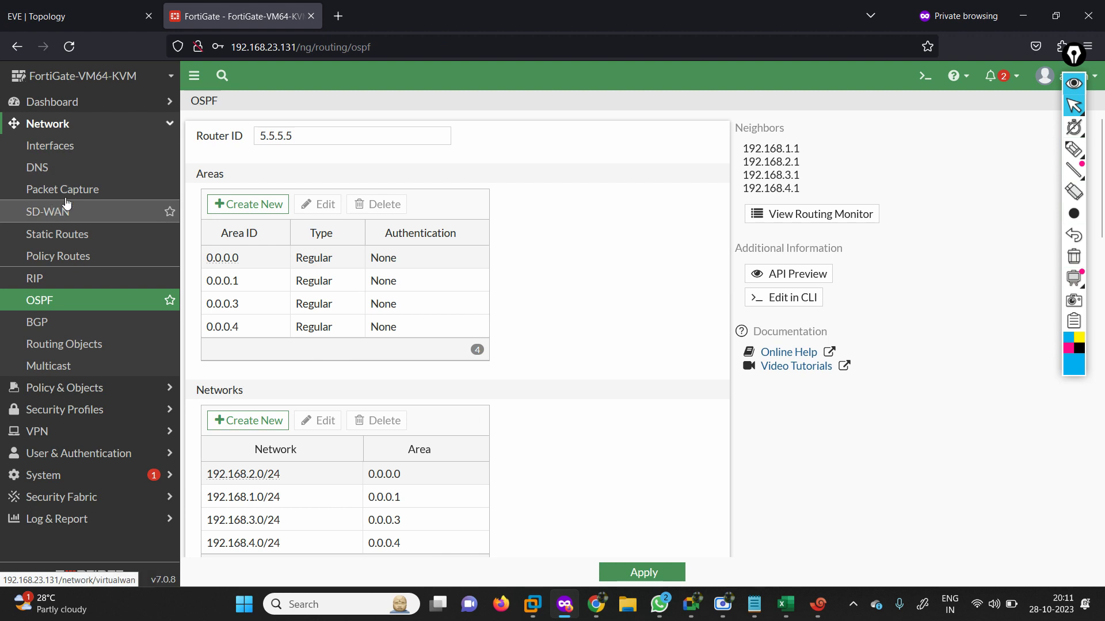
Create and save a static default route 0.0.0.0/0 via gateway 192.168.3.1 on port4.
{"action": "left_click", "coordinate": [53, 244]}
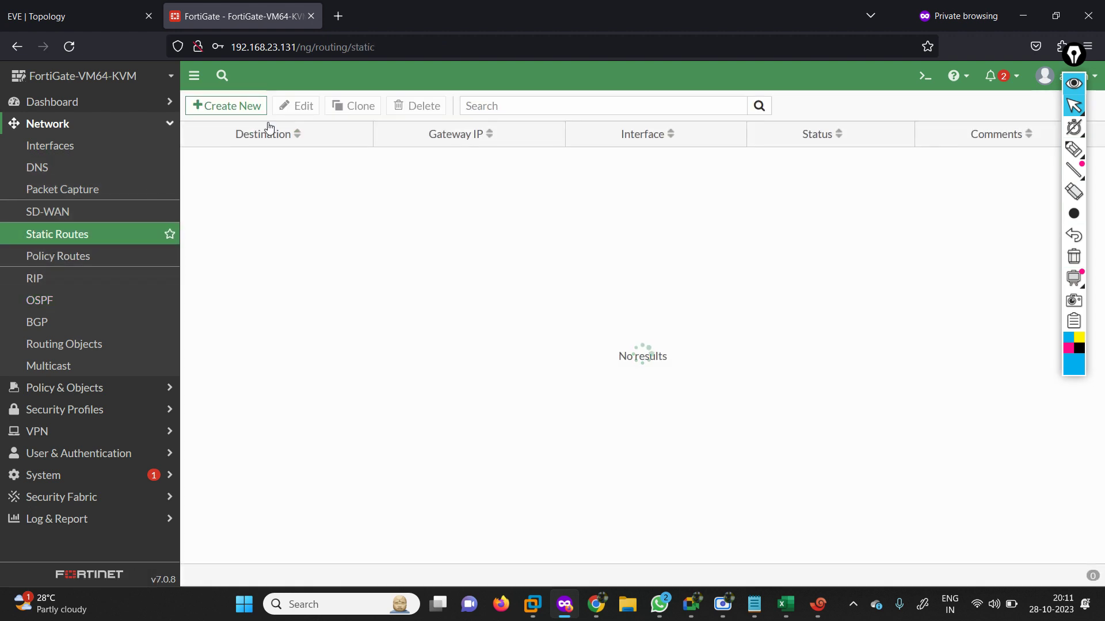
{"action": "left_click", "coordinate": [222, 109]}
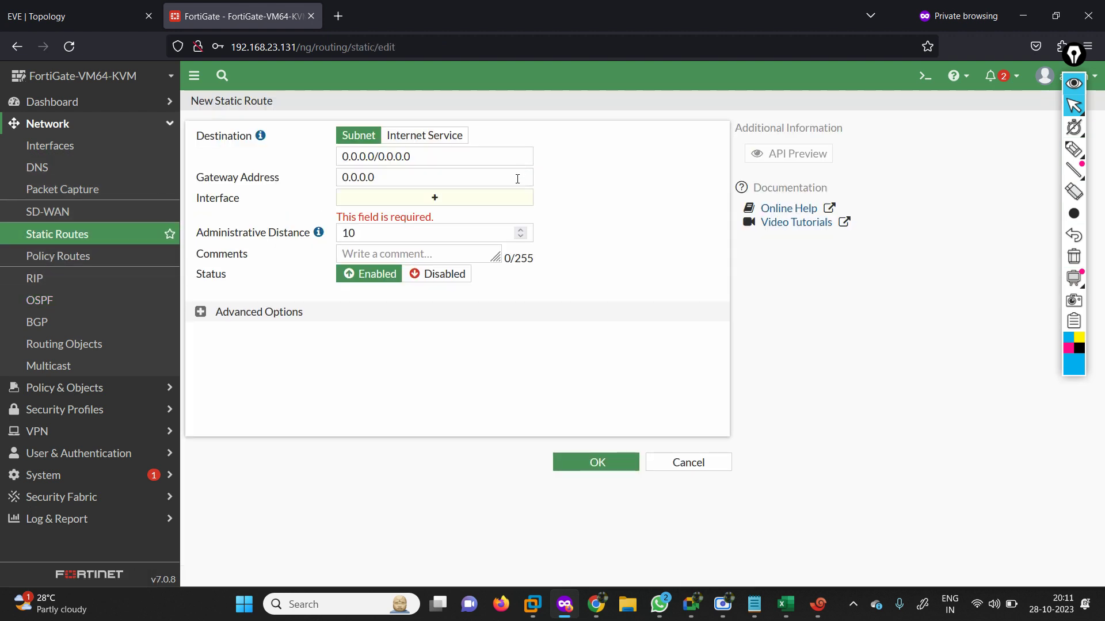
{"action": "left_click", "coordinate": [407, 179]}
{"action": "type", "text": "192.168.3."}
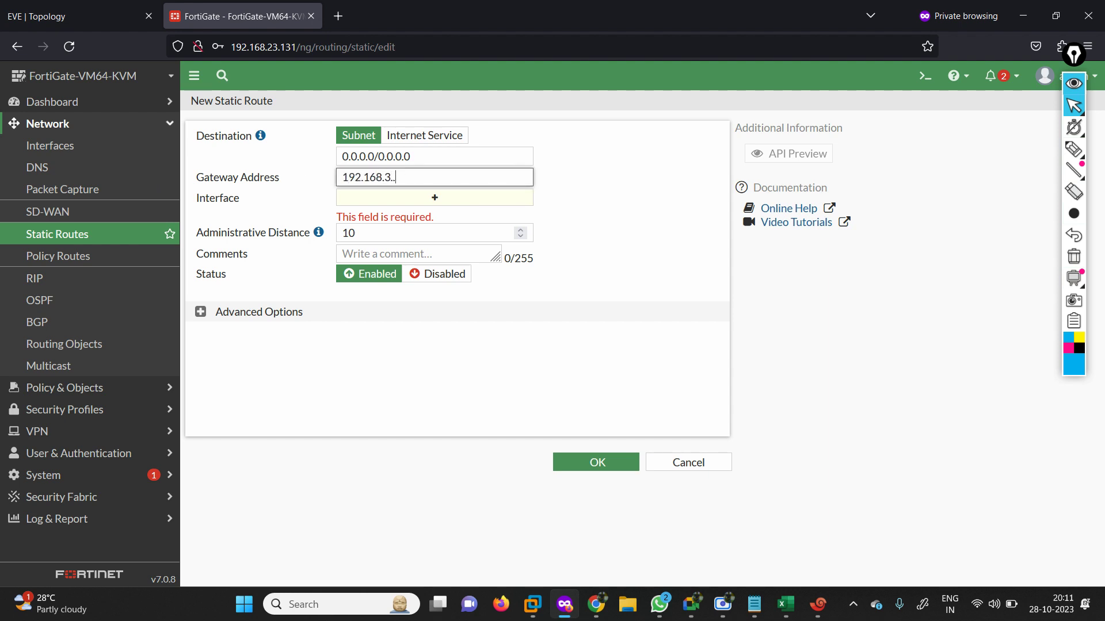
{"action": "type", "text": "2"}
{"action": "key", "text": "Tab"}
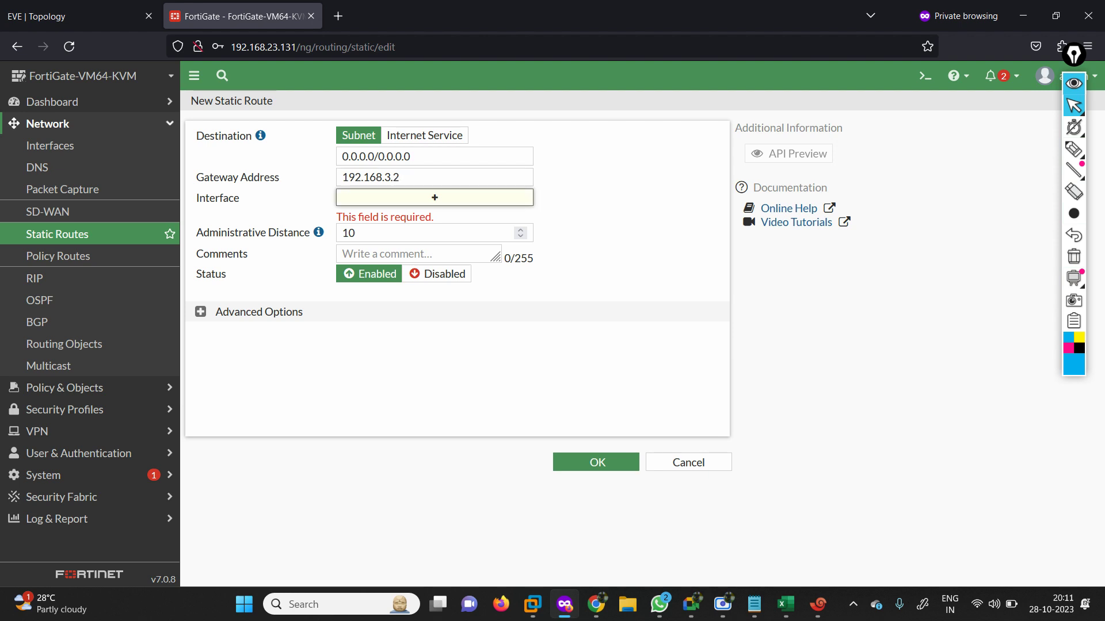
{"action": "left_click", "coordinate": [414, 175]}
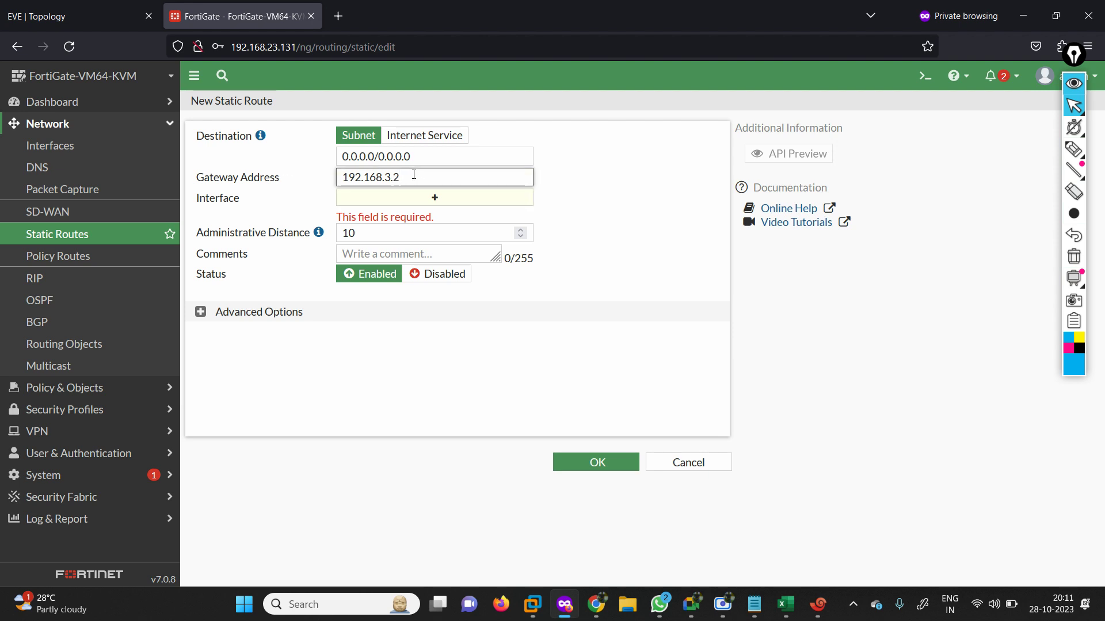
{"action": "key", "text": "Tab"}
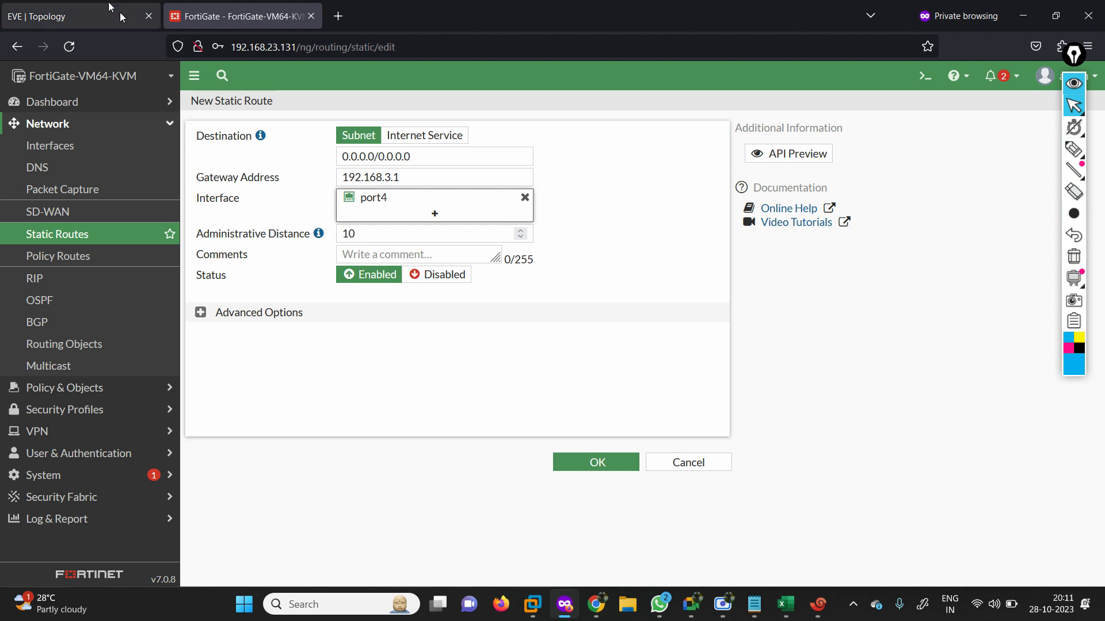
{"action": "left_click", "coordinate": [110, 6]}
{"action": "left_click", "coordinate": [271, 4]}
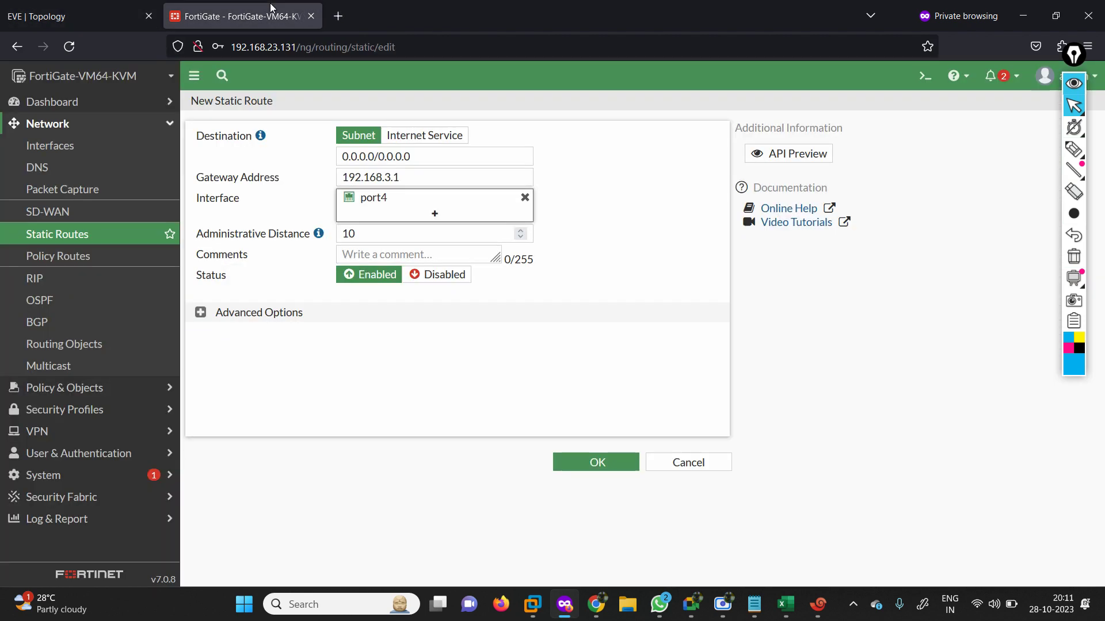
{"action": "left_click", "coordinate": [597, 462]}
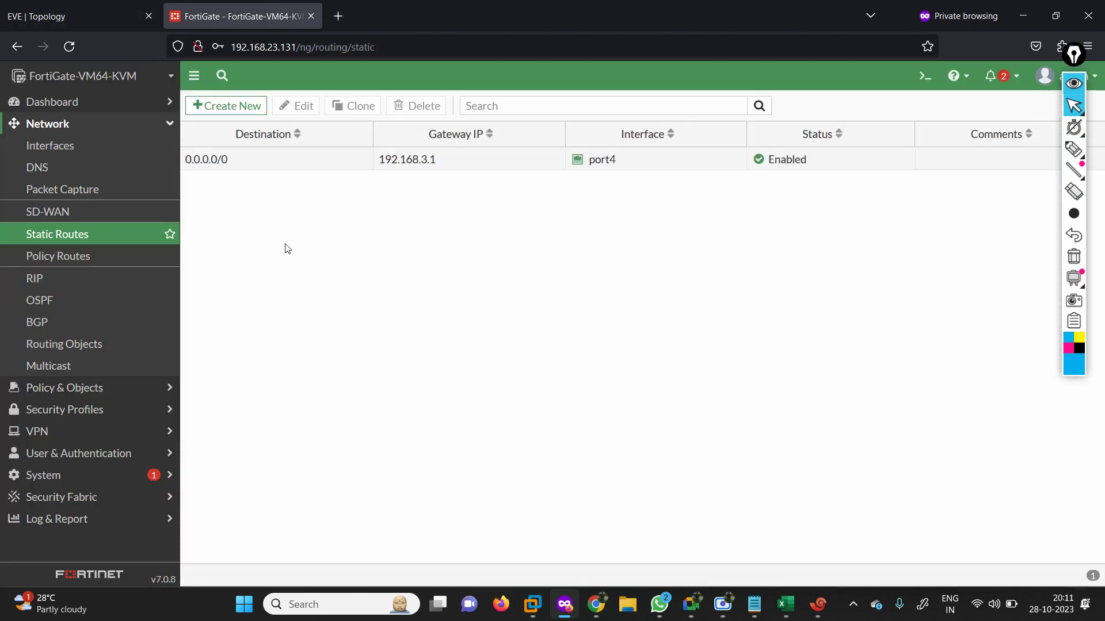
{"action": "left_click", "coordinate": [97, 12]}
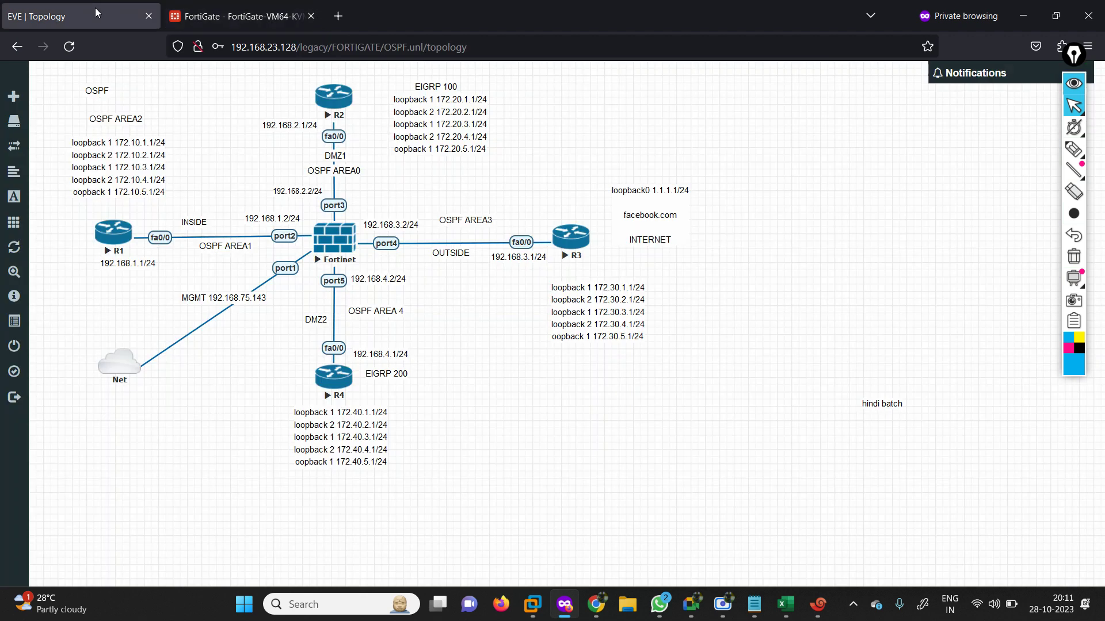
Run 'execute ping 1.1.1.1' on the FortiGate console and stop it to show 4/4 replies, 0% loss.
{"action": "left_click", "coordinate": [819, 604]}
{"action": "left_click", "coordinate": [818, 129]}
{"action": "key", "text": "Return"}
{"action": "key", "text": "Return"}
{"action": "key", "text": "Return"}
{"action": "key", "text": "Return"}
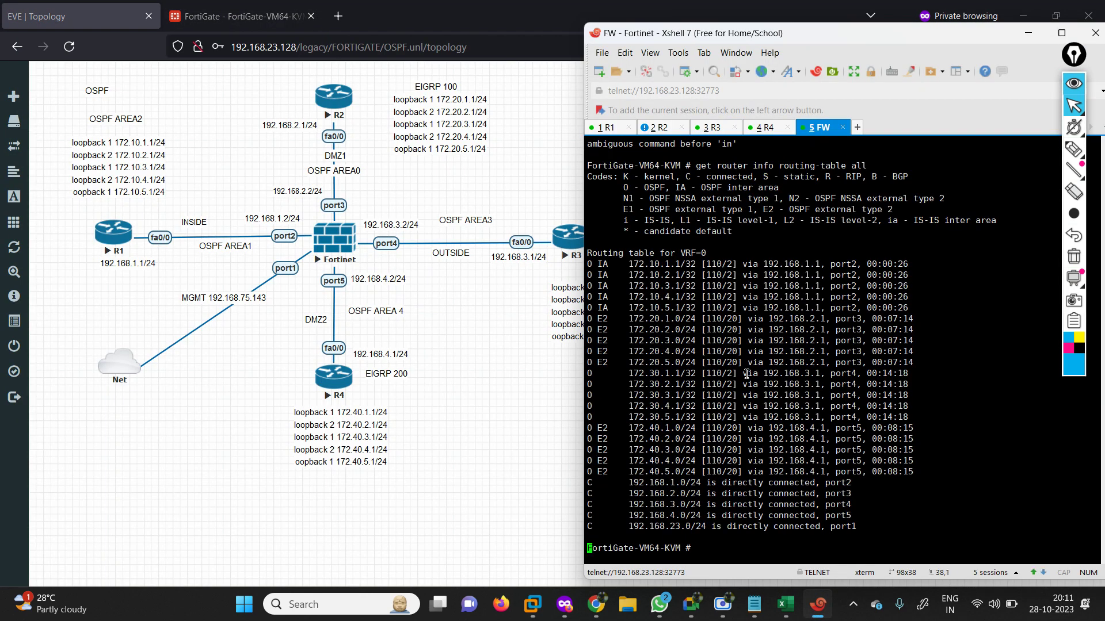
{"action": "type", "text": "execute ping "}
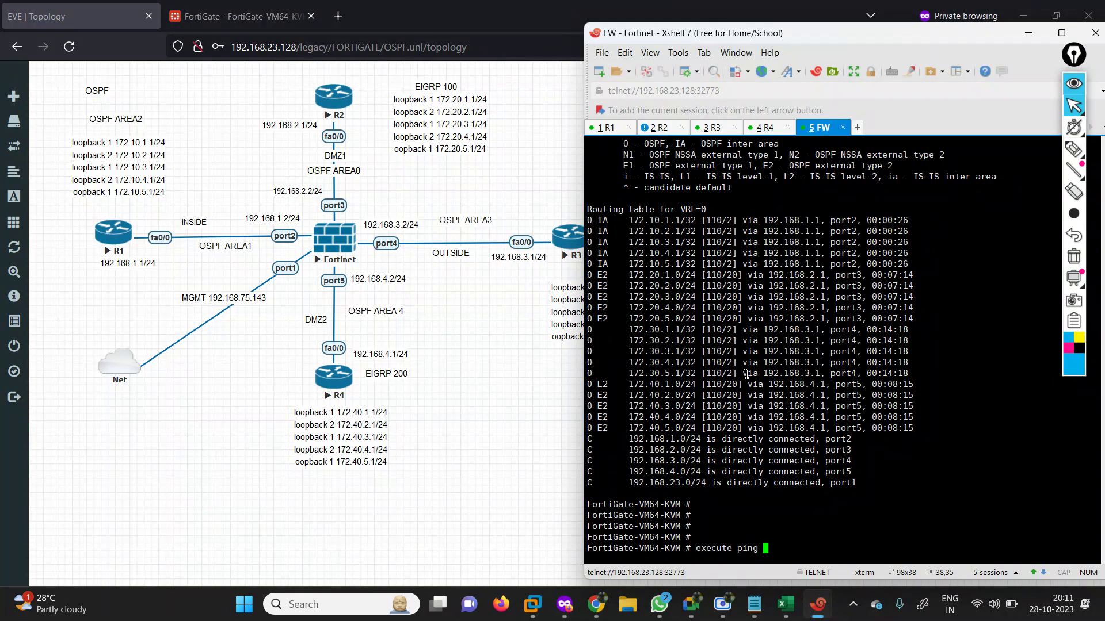
{"action": "type", "text": "1.1.1.1"}
{"action": "key", "text": "Return"}
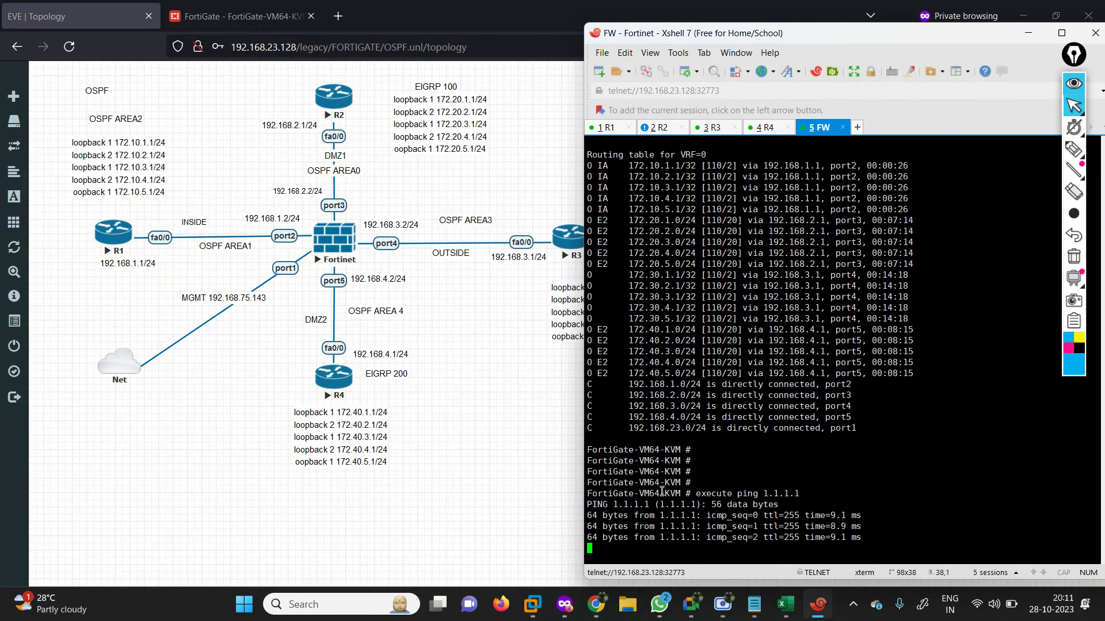
{"action": "key", "text": "ctrl+c"}
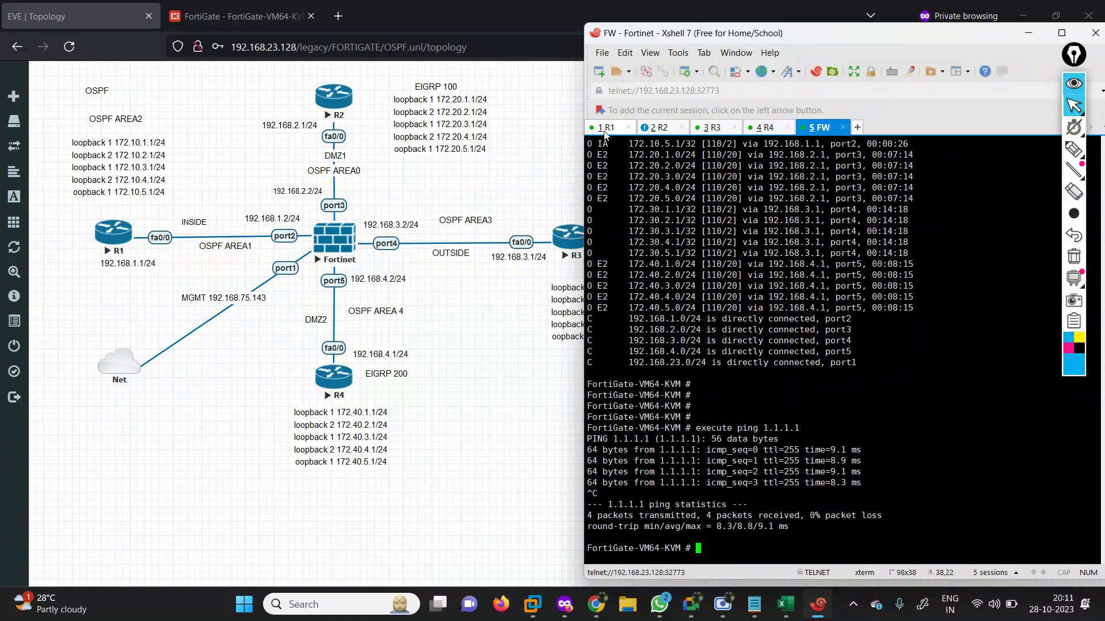
Exit configuration mode on R1 with end and ping 1.1.1.1 from R1.
{"action": "left_click", "coordinate": [604, 132]}
{"action": "key", "text": "Return"}
{"action": "key", "text": "Return"}
{"action": "key", "text": "Return"}
{"action": "type", "text": "end"}
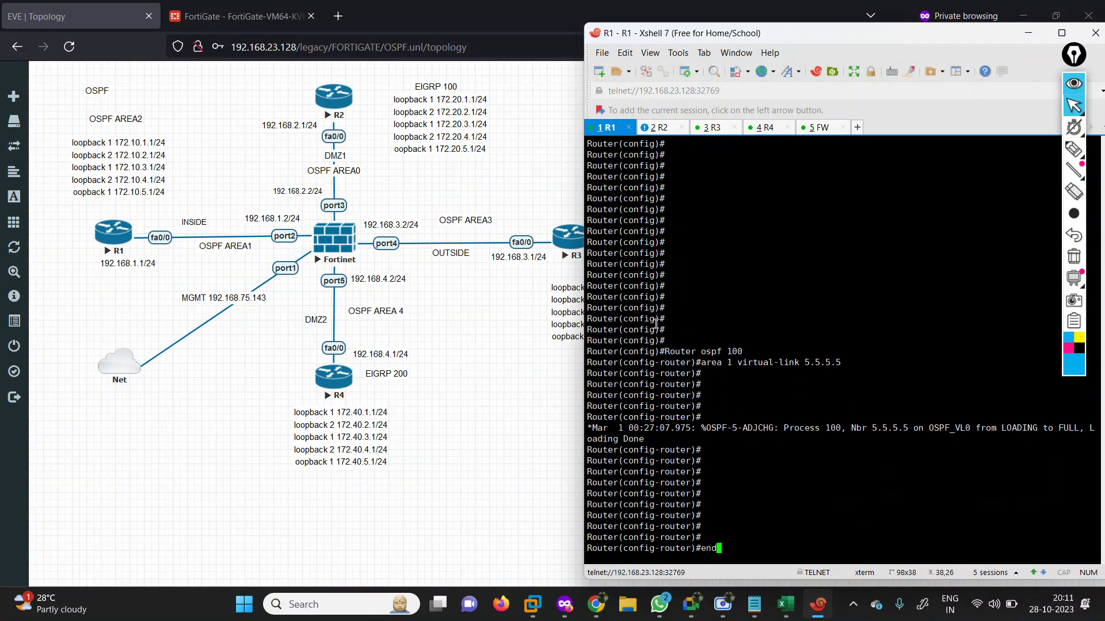
{"action": "key", "text": "Return"}
{"action": "key", "text": "Return"}
{"action": "key", "text": "Return"}
{"action": "key", "text": "Return"}
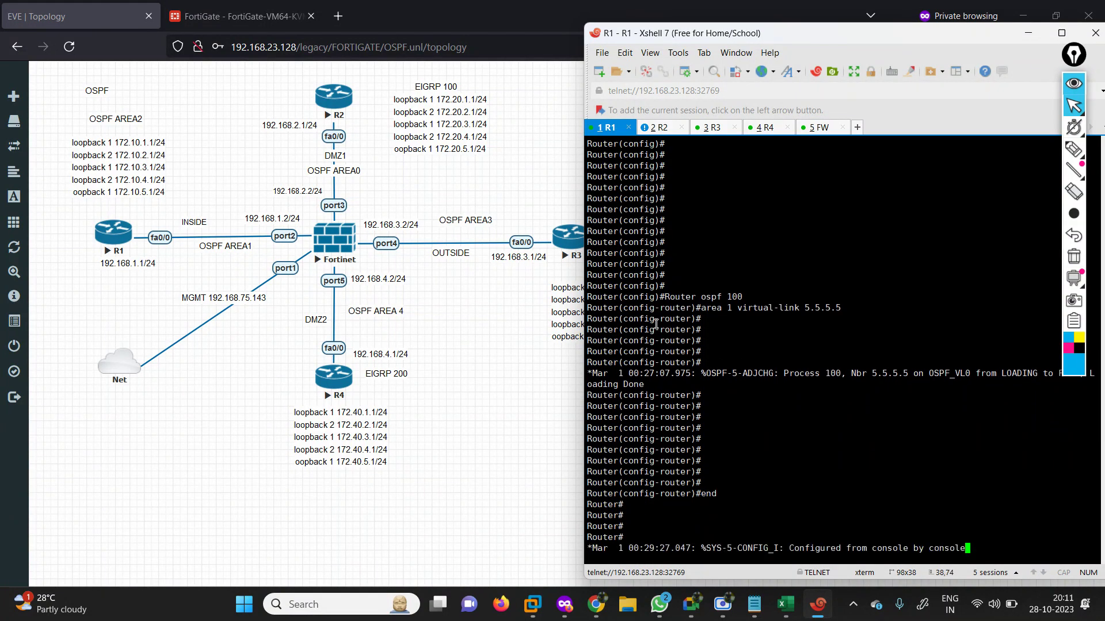
{"action": "key", "text": "Return"}
{"action": "key", "text": "Return"}
{"action": "key", "text": "Return"}
{"action": "key", "text": "Return"}
{"action": "key", "text": "Return"}
{"action": "key", "text": "Return"}
{"action": "key", "text": "Return"}
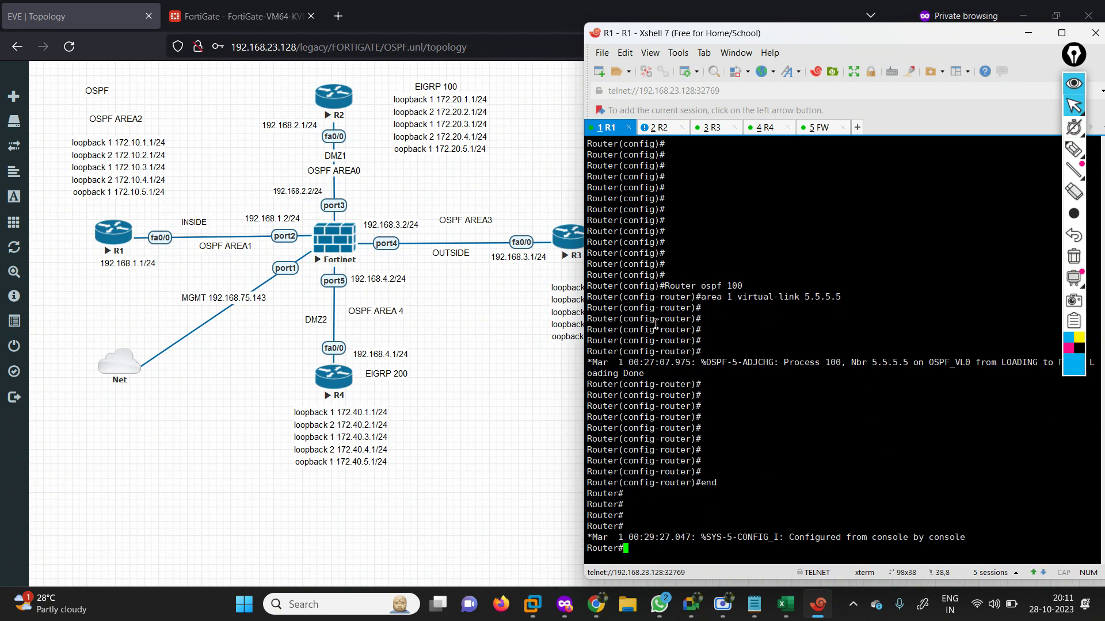
{"action": "type", "text": "pi"}
{"action": "key", "text": "Tab"}
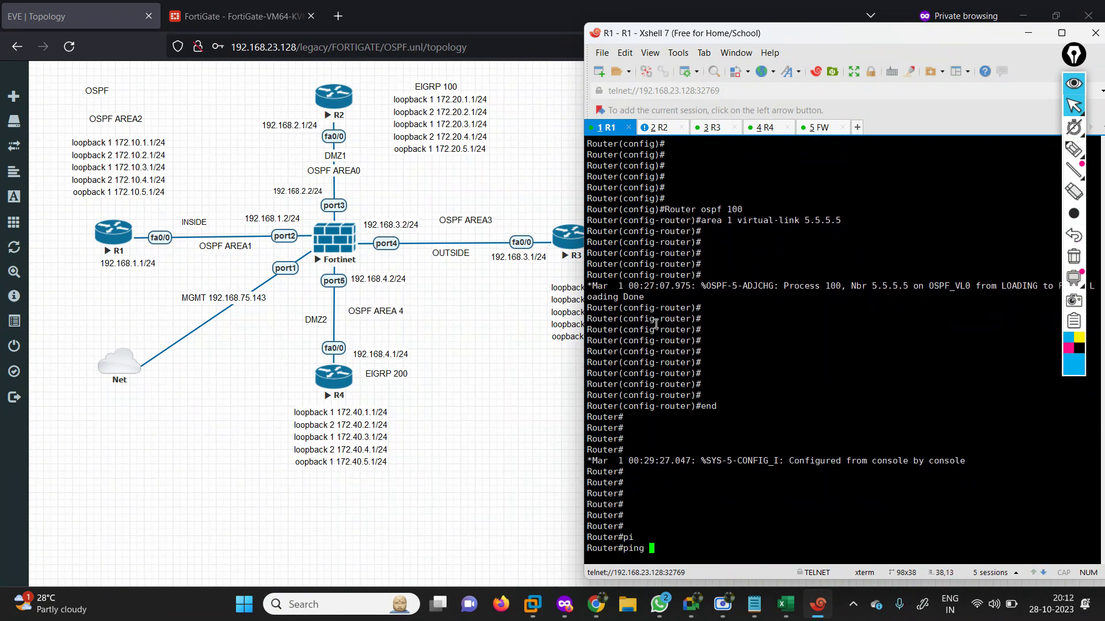
{"action": "type", "text": ".1.1.1.1"}
{"action": "key", "text": "Return"}
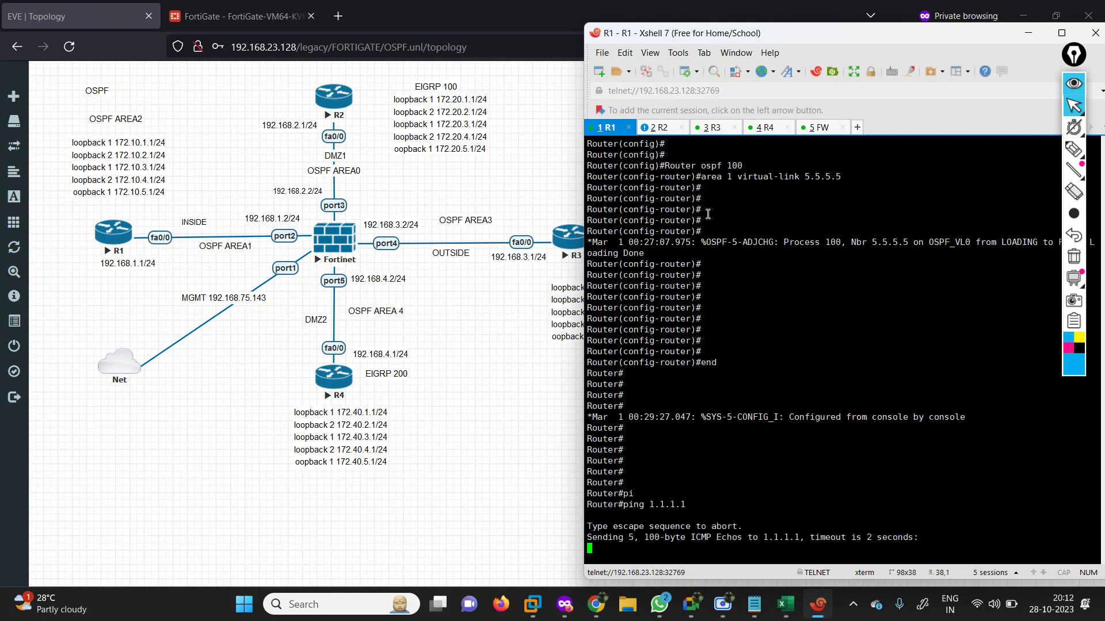
Ping 1.1.1.1 from R2, then go back to the FortiGate Static Routes page.
{"action": "left_click", "coordinate": [660, 128]}
{"action": "key", "text": "Return"}
{"action": "type", "text": "pi"}
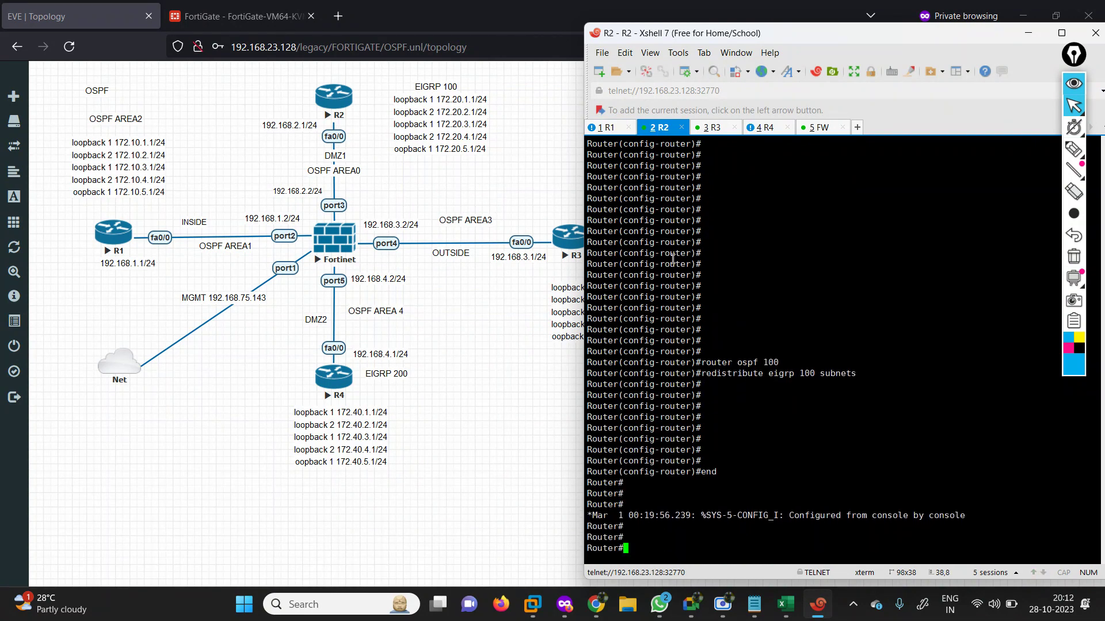
{"action": "key", "text": "Tab"}
{"action": "type", "text": "q."}
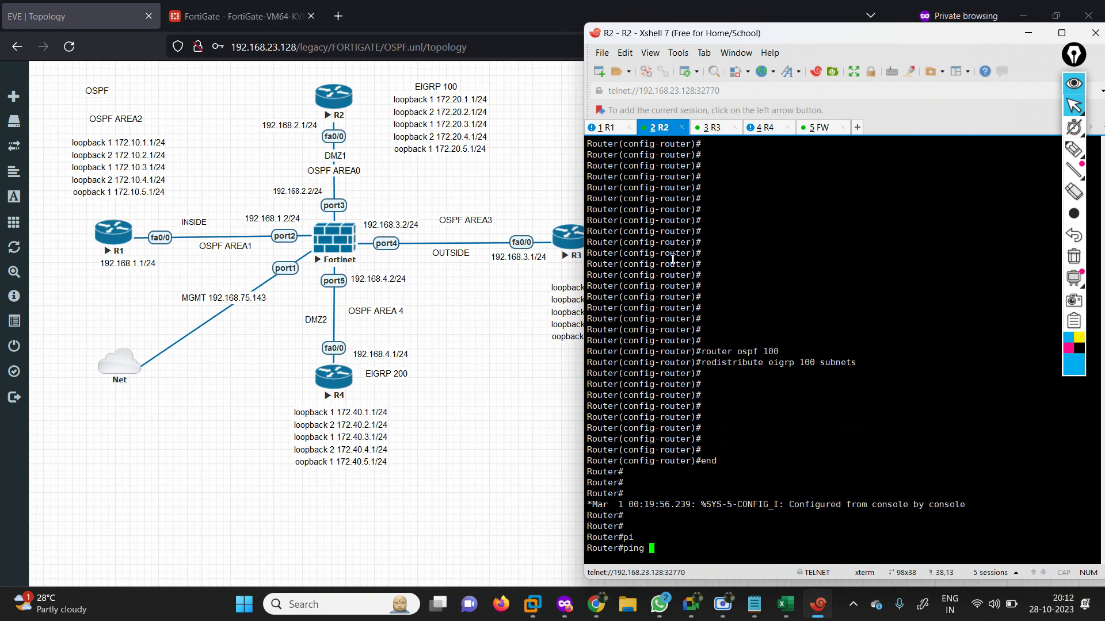
{"action": "type", "text": "1.1.1.1"}
{"action": "key", "text": "Return"}
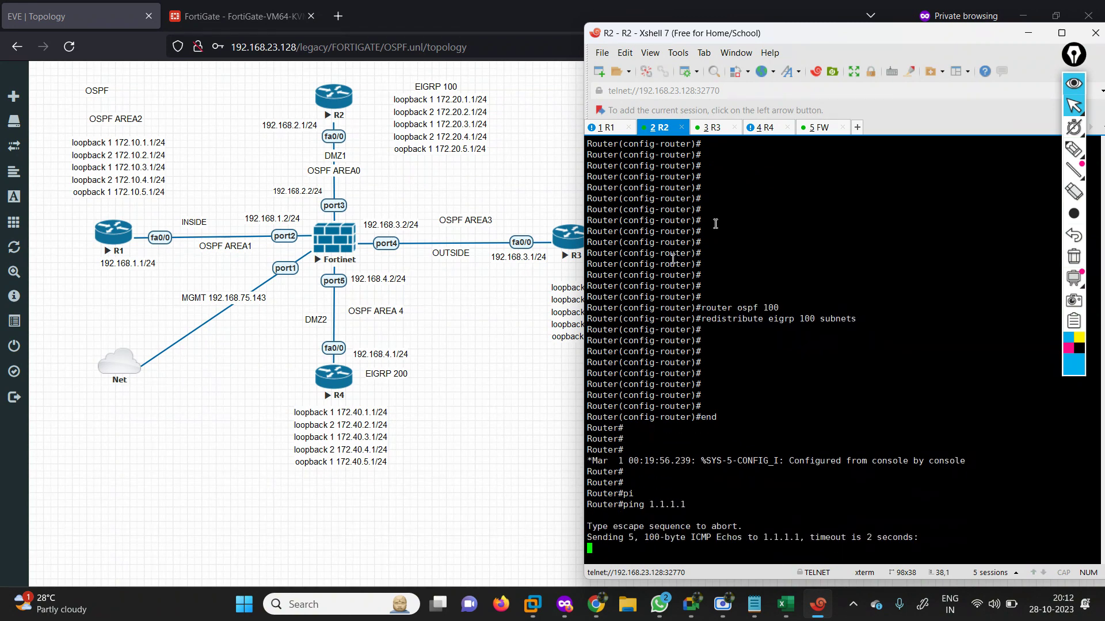
{"action": "left_click", "coordinate": [270, 17]}
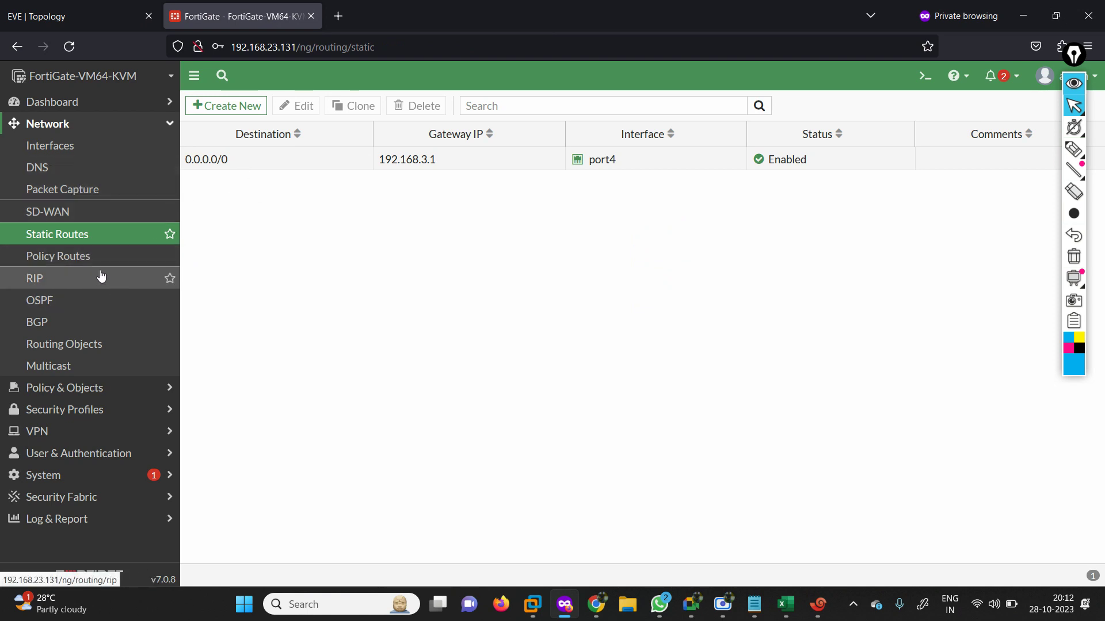
On the FortiGate OSPF page, enable Redistribute Static (metric 0, Type 2) and apply the settings.
{"action": "left_click", "coordinate": [45, 299]}
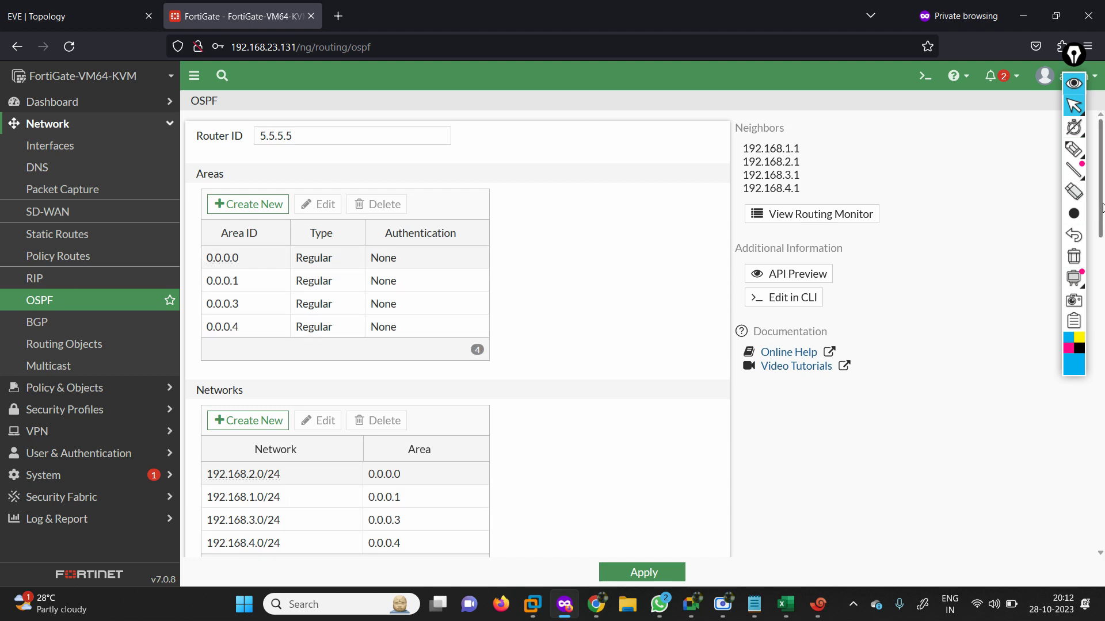
{"action": "left_click_drag", "start_coordinate": [1101, 209], "coordinate": [1102, 446]}
{"action": "left_click", "coordinate": [326, 294]}
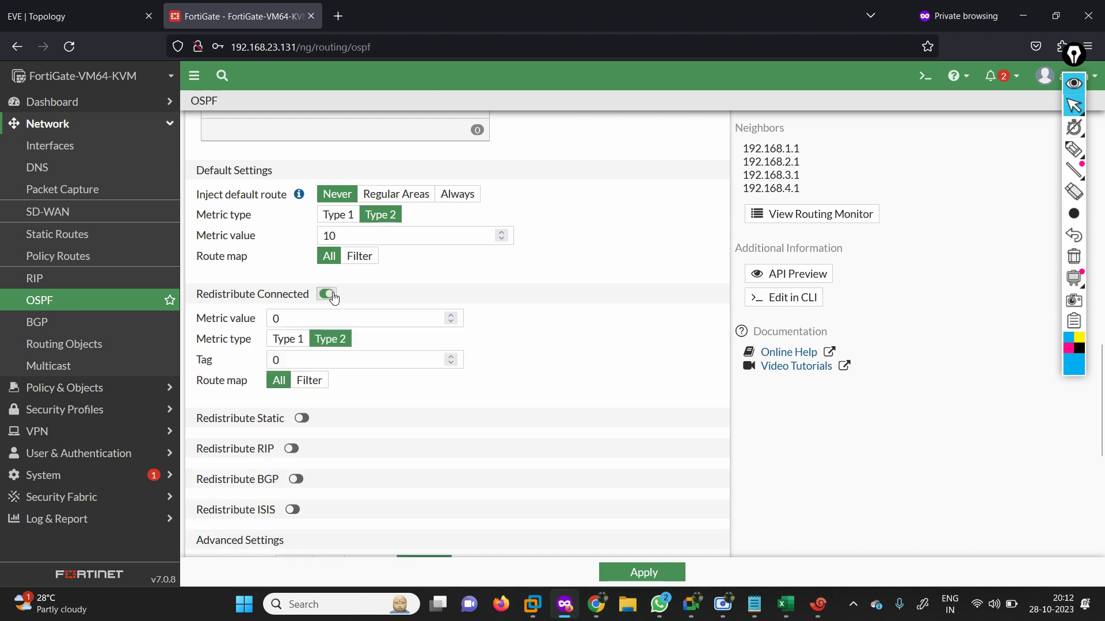
{"action": "left_click", "coordinate": [326, 294]}
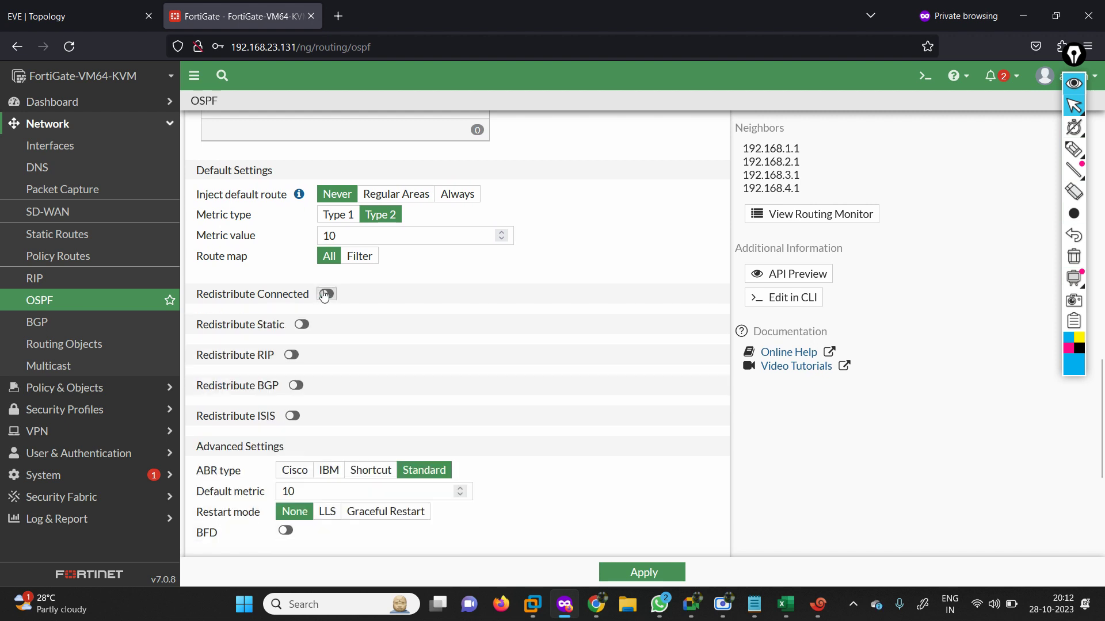
{"action": "left_click_drag", "start_coordinate": [1100, 404], "coordinate": [1100, 475]}
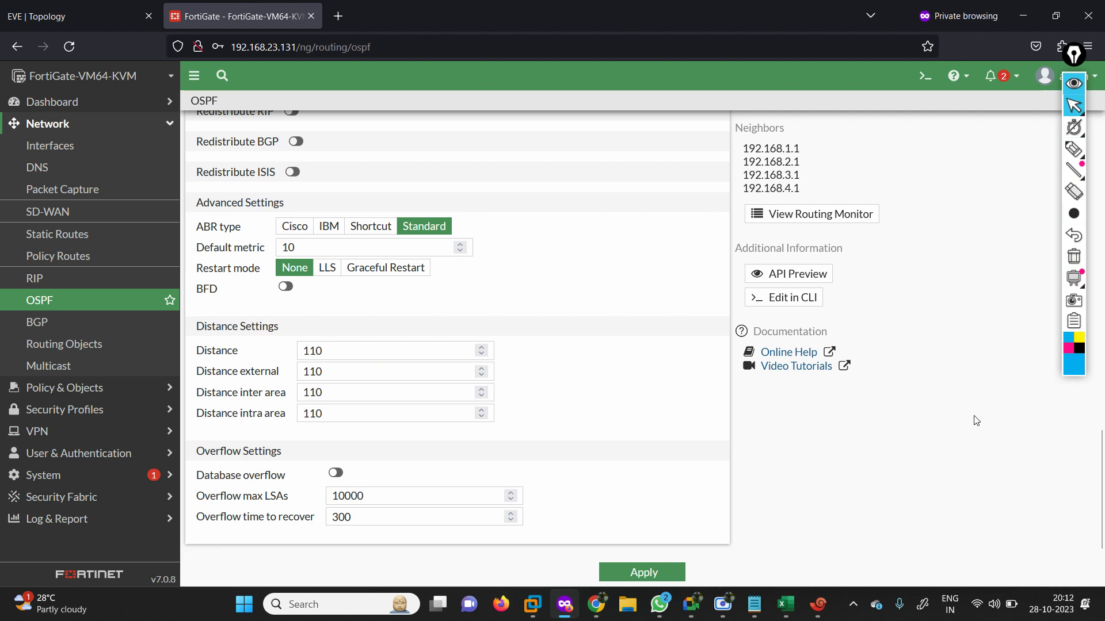
{"action": "left_click_drag", "start_coordinate": [1100, 461], "coordinate": [1103, 334]}
{"action": "scroll", "coordinate": [1095, 299], "scroll_direction": "down", "scroll_amount": 7}
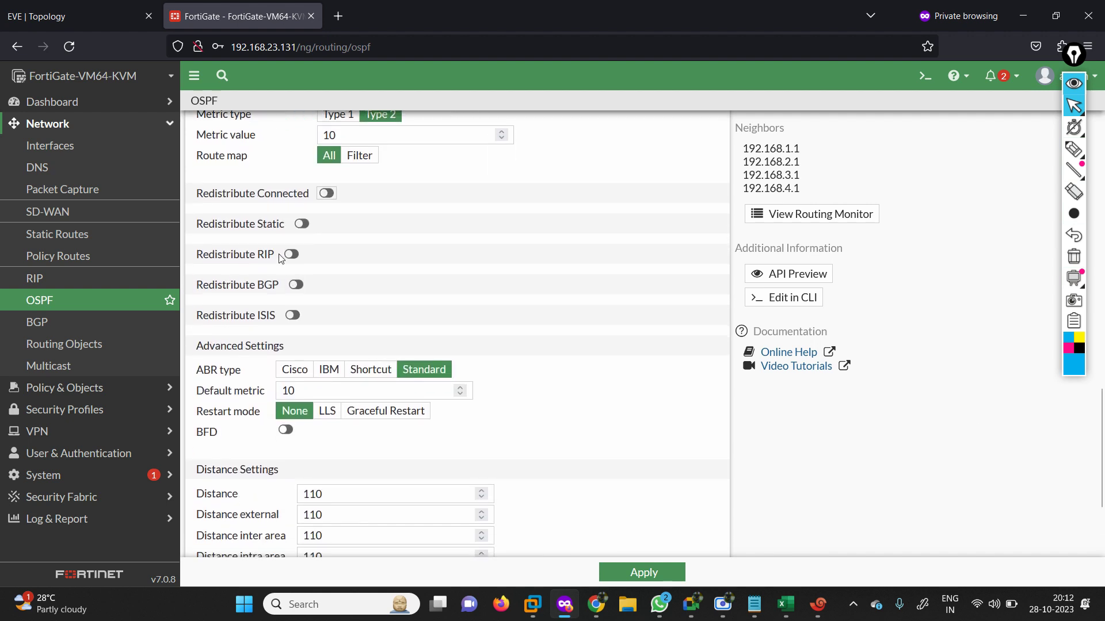
{"action": "left_click", "coordinate": [302, 224]}
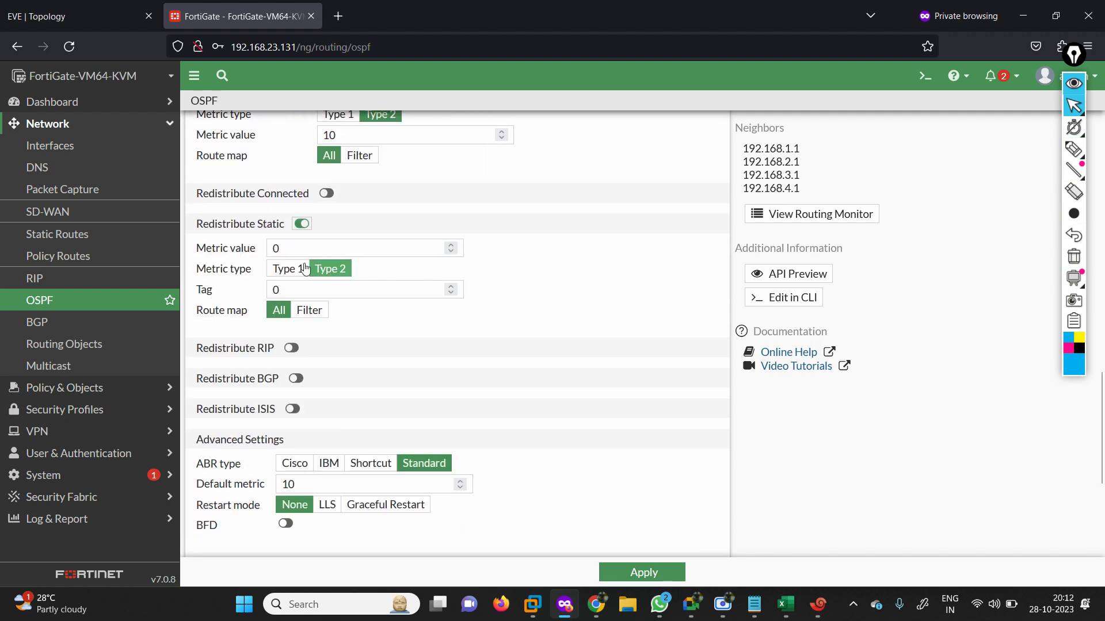
{"action": "left_click", "coordinate": [656, 574]}
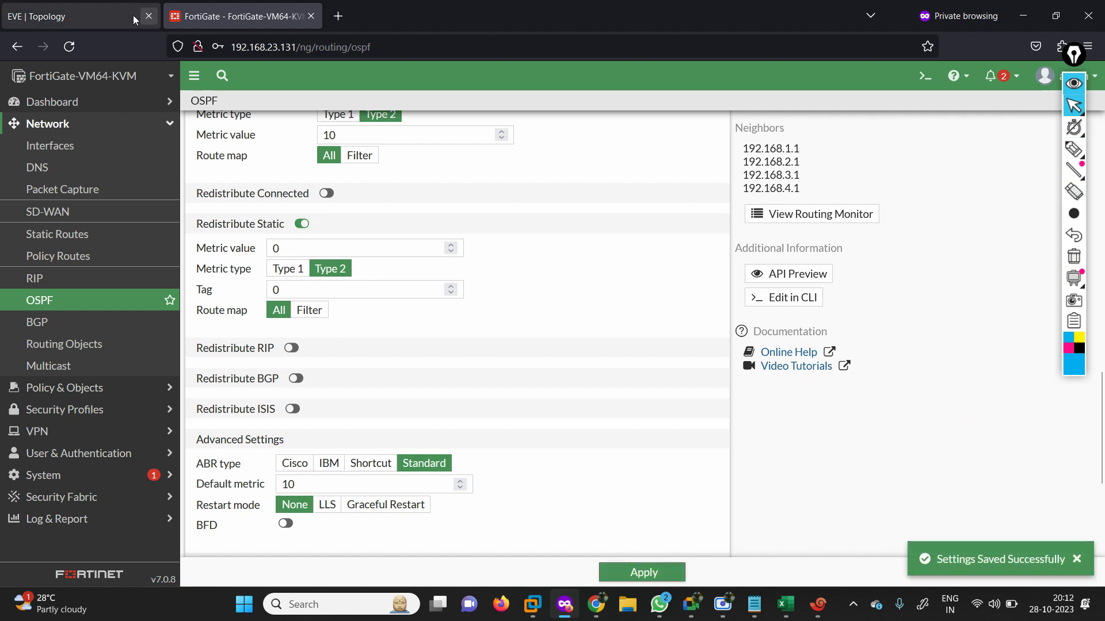
Display the FortiGate's full routing table and highlight its 0.0.0.0/0 default route.
{"action": "left_click", "coordinate": [818, 604]}
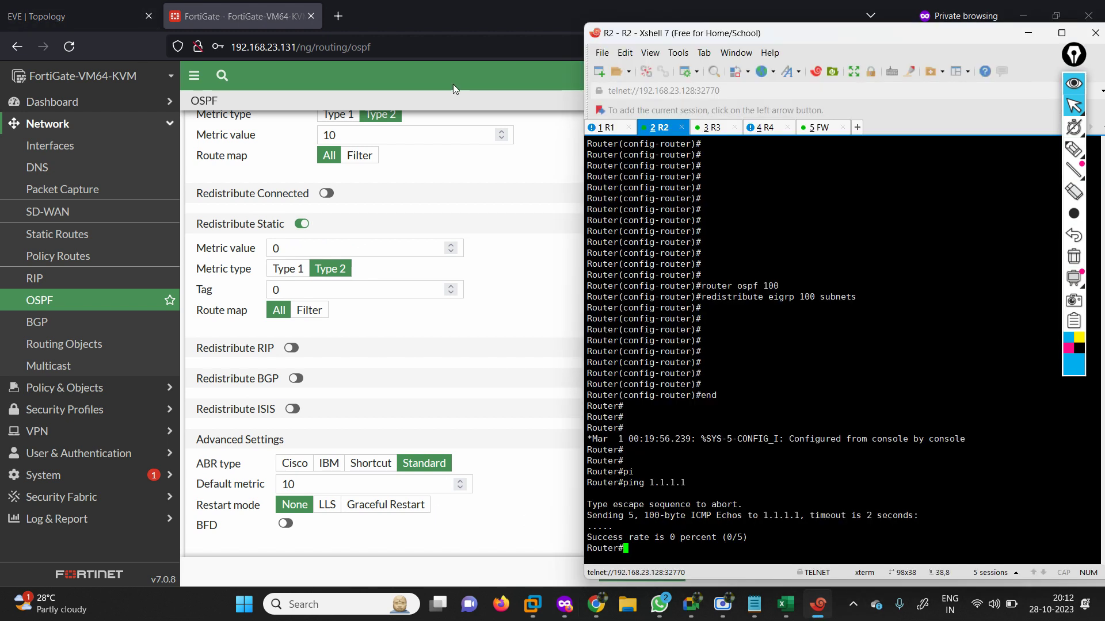
{"action": "left_click", "coordinate": [817, 127]}
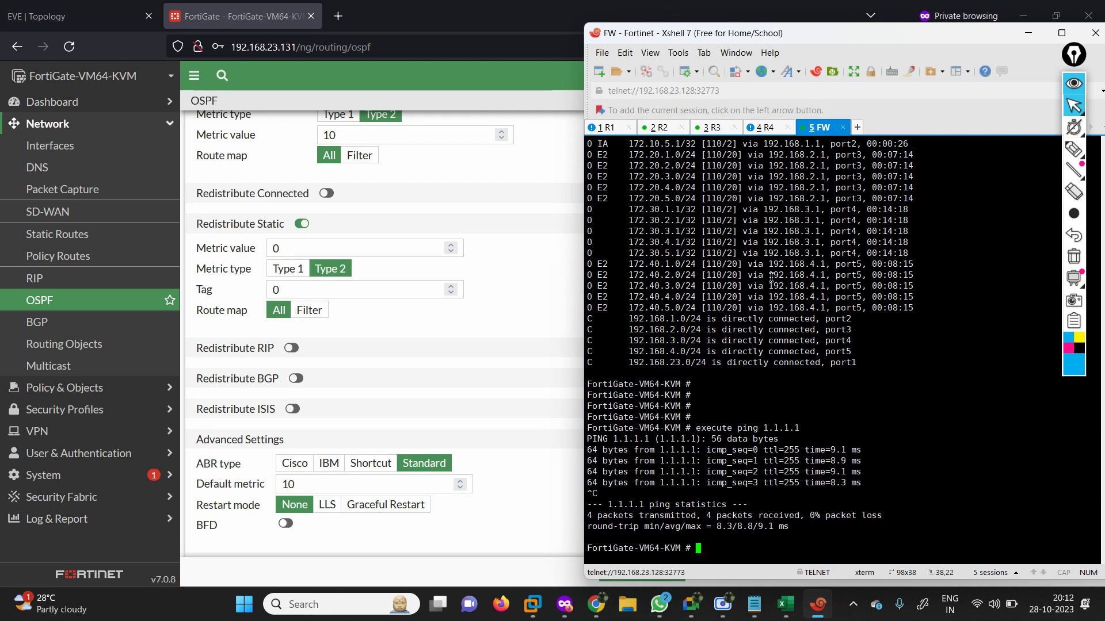
{"action": "type", "text": "get  router  info routing-table all"}
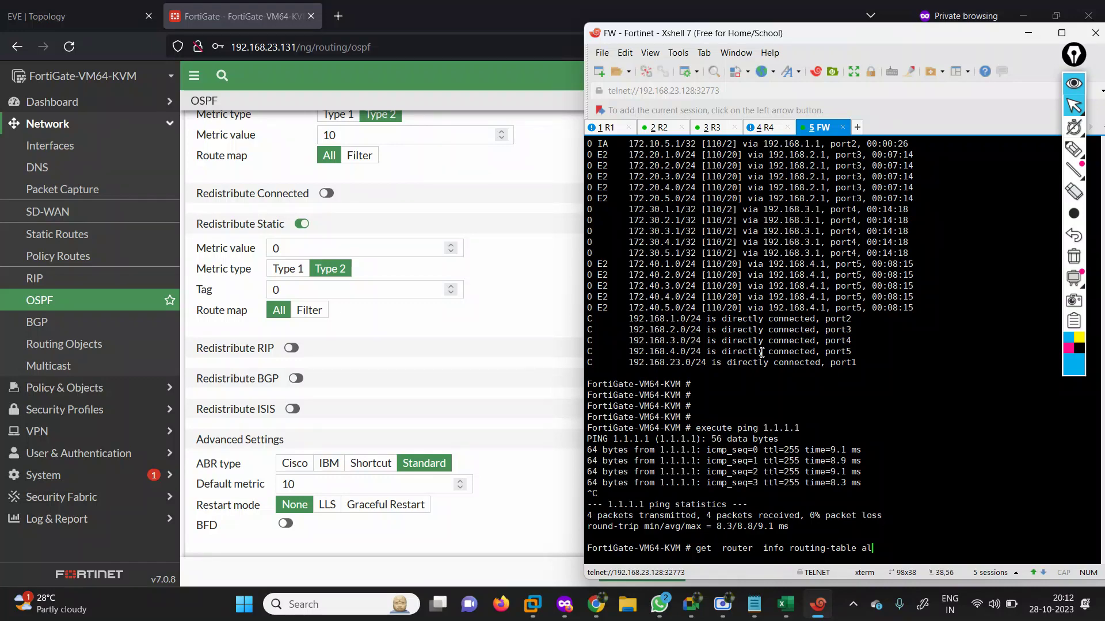
{"action": "key", "text": "Return"}
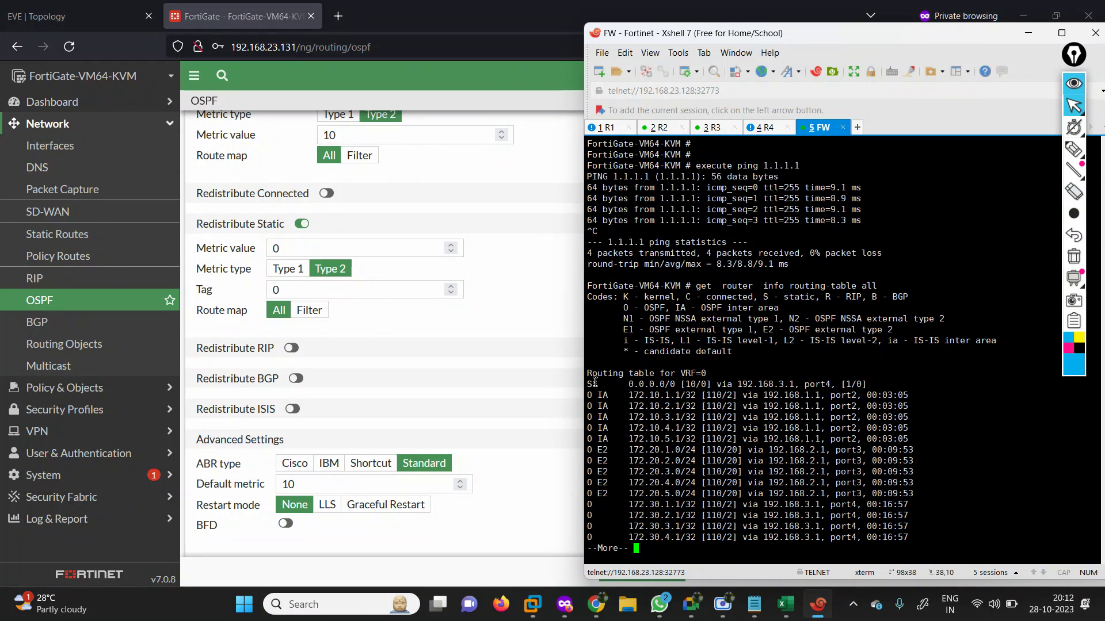
{"action": "left_click_drag", "start_coordinate": [595, 382], "coordinate": [1093, 384]}
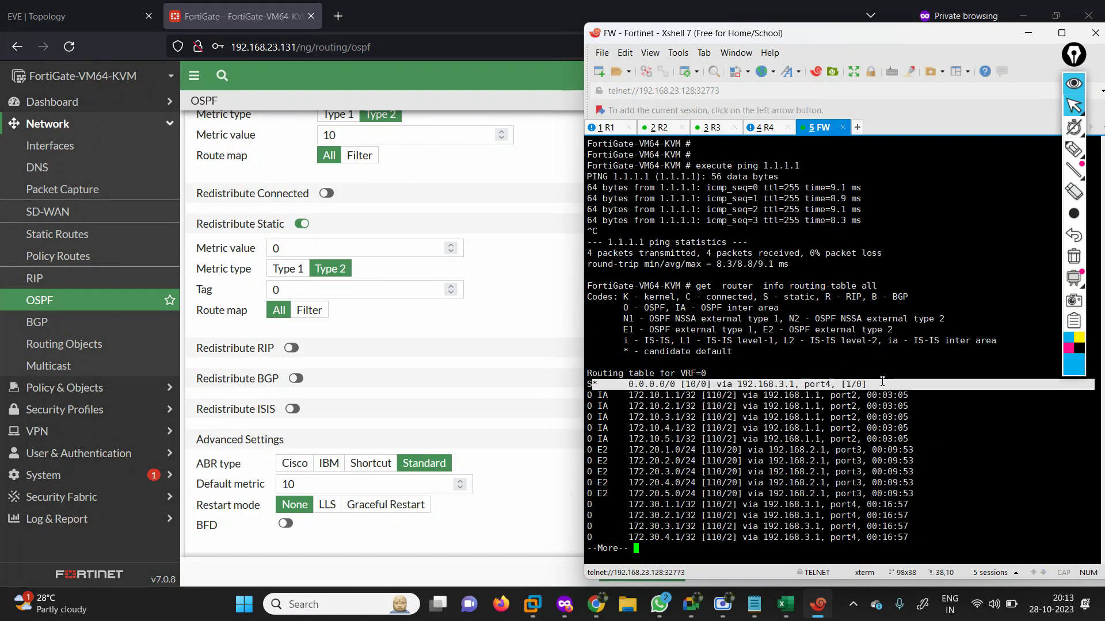
Show R1's complete IP routing table with 'show ip route' for comparison.
{"action": "left_click", "coordinate": [602, 129]}
{"action": "key", "text": "Return"}
{"action": "key", "text": "Return"}
{"action": "key", "text": "Return"}
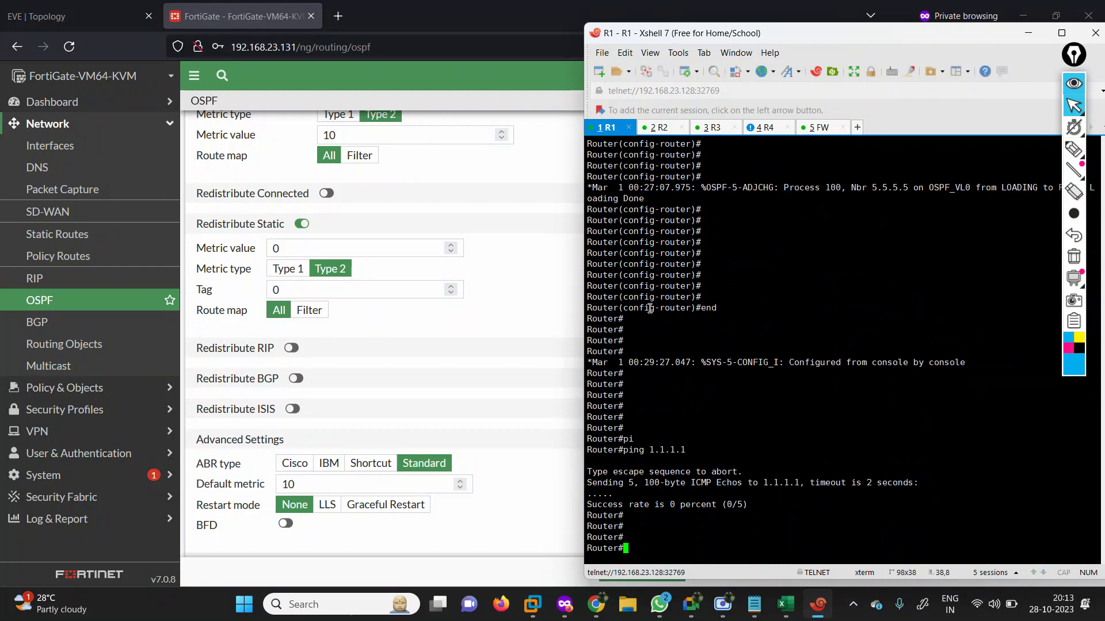
{"action": "type", "text": "sh"}
{"action": "key", "text": "Tab"}
{"action": "type", "text": "ip oru"}
{"action": "key", "text": "Tab"}
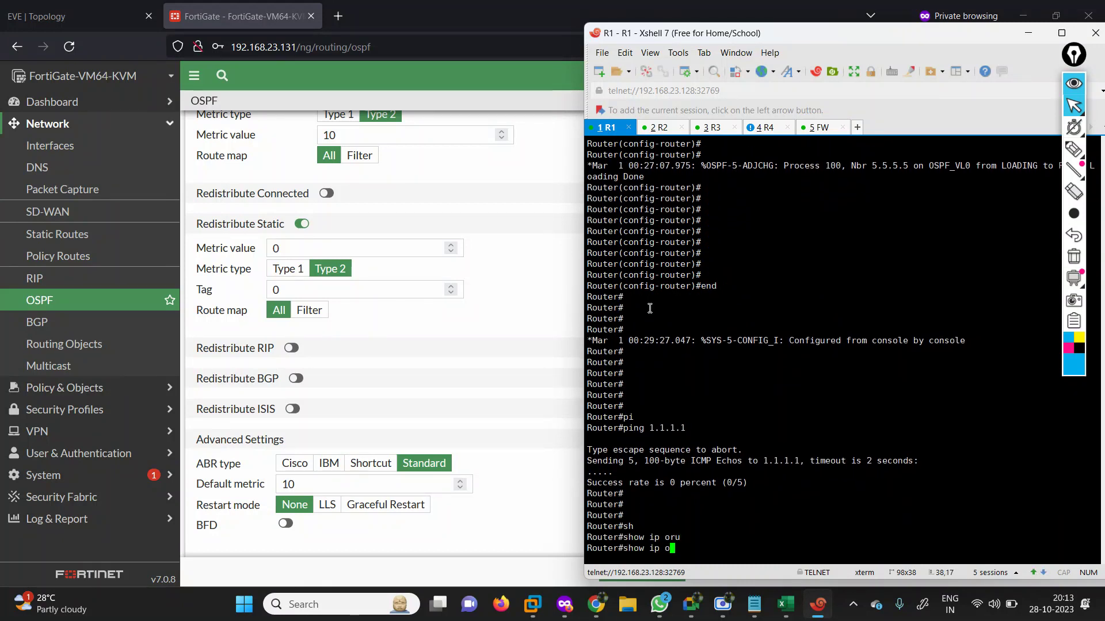
{"action": "type", "text": "rou"}
{"action": "key", "text": "Tab"}
{"action": "key", "text": "Return"}
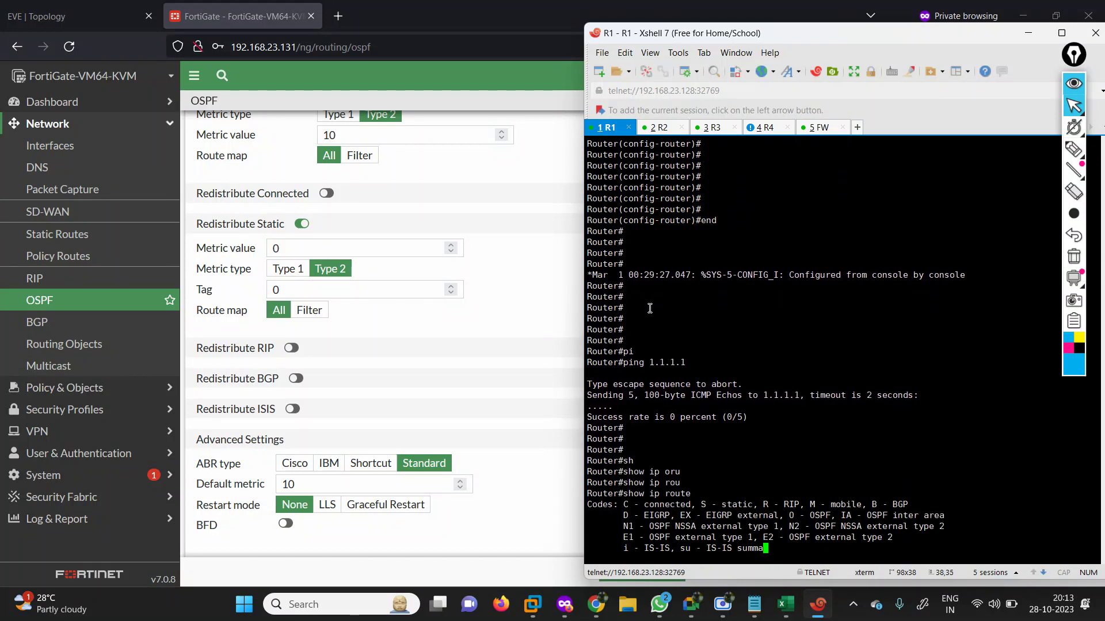
{"action": "key", "text": "space"}
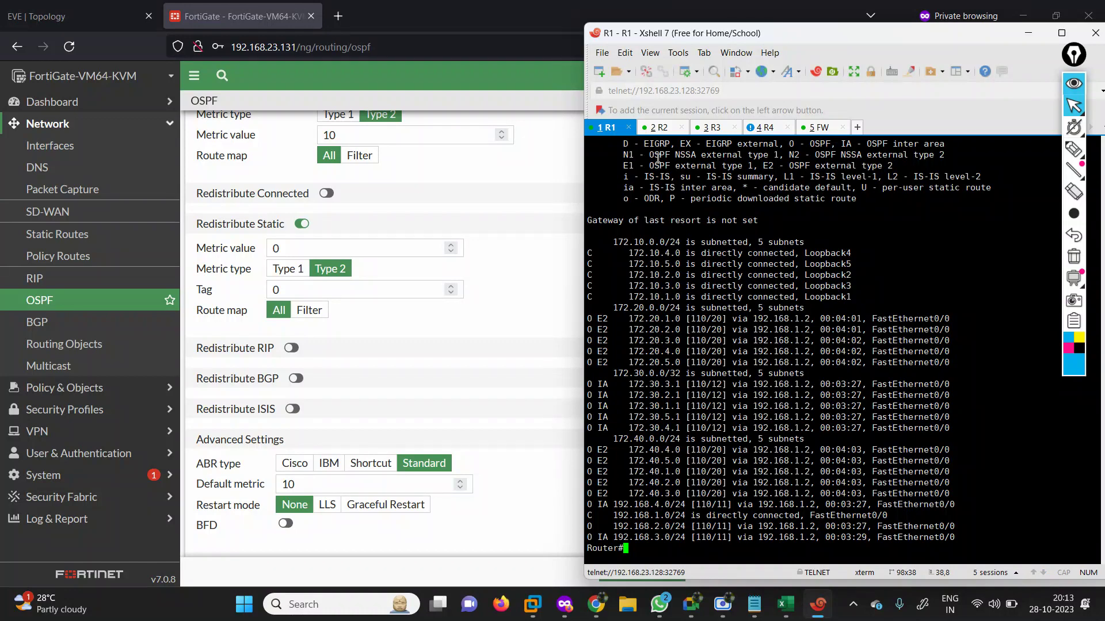
List R2's OSPF-learned routes with 'show ip route ospf', then return to the FortiGate OSPF page.
{"action": "left_click", "coordinate": [658, 131]}
{"action": "key", "text": "Return"}
{"action": "key", "text": "Return"}
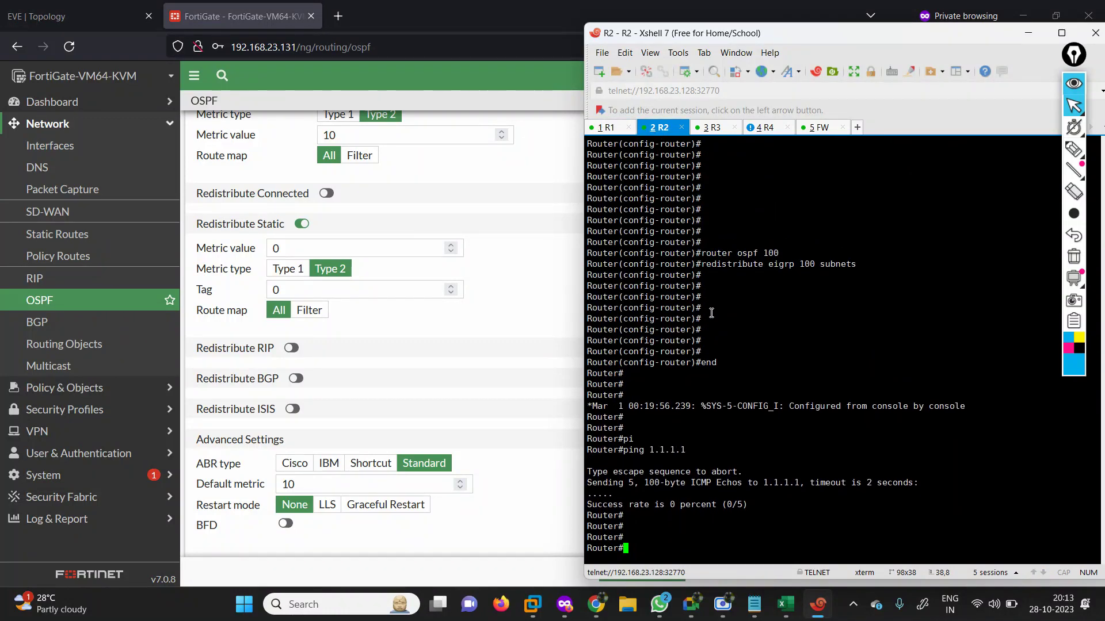
{"action": "type", "text": "sh"}
{"action": "key", "text": "Tab"}
{"action": "type", "text": "ip rou"}
{"action": "key", "text": "Tab"}
{"action": "type", "text": "os"}
{"action": "key", "text": "Tab"}
{"action": "key", "text": "Return"}
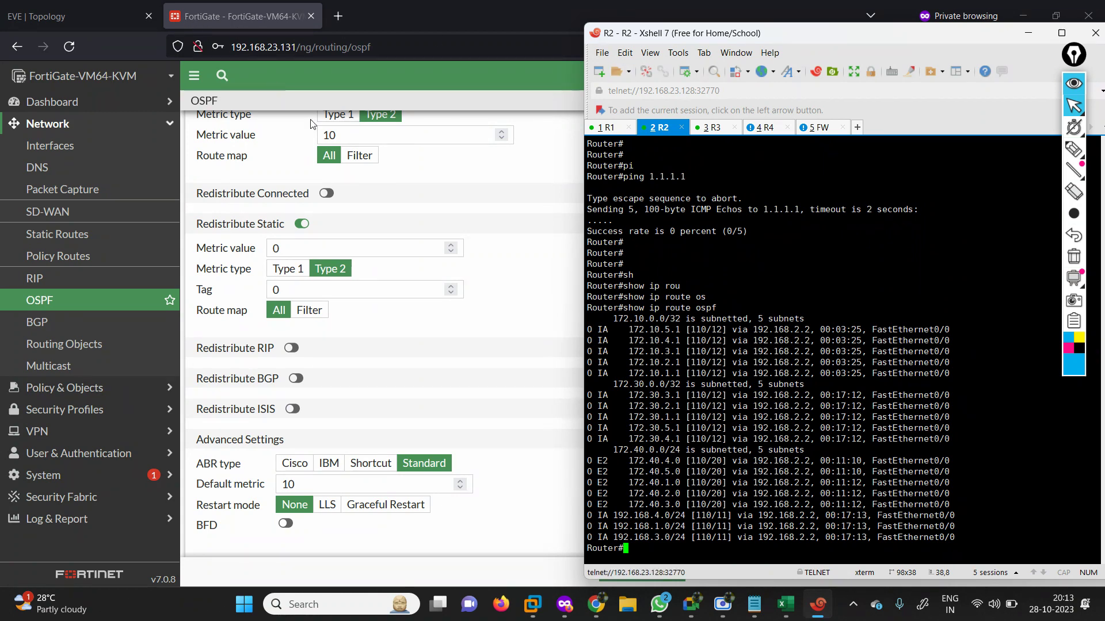
{"action": "left_click", "coordinate": [497, 217]}
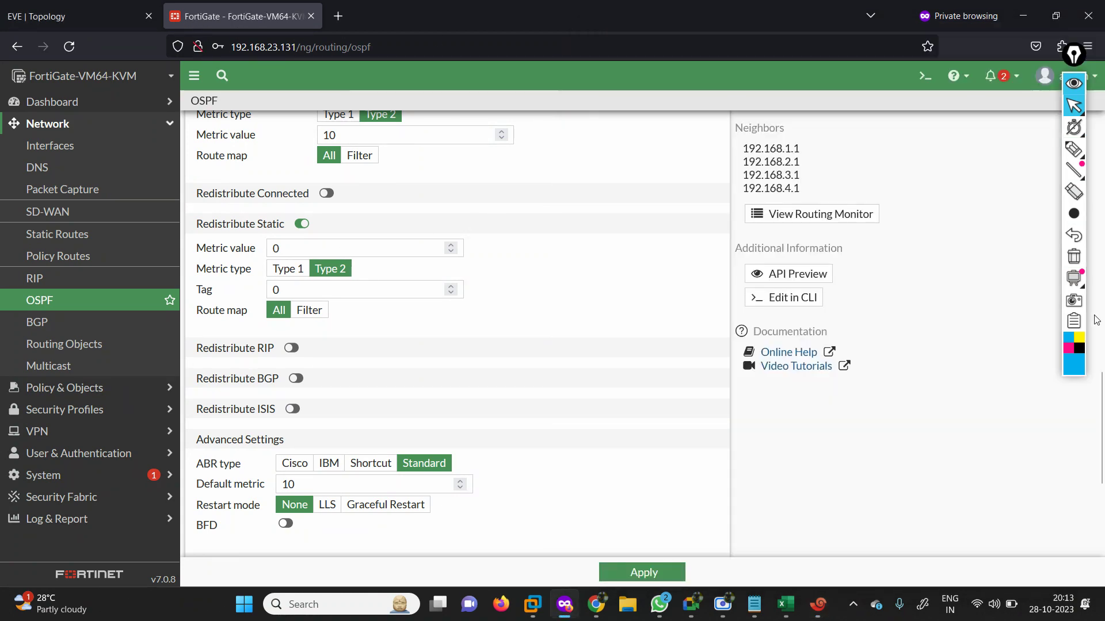
Switch OSPF from Redistribute Static to Redistribute Connected and apply the change.
{"action": "left_click", "coordinate": [1073, 83]}
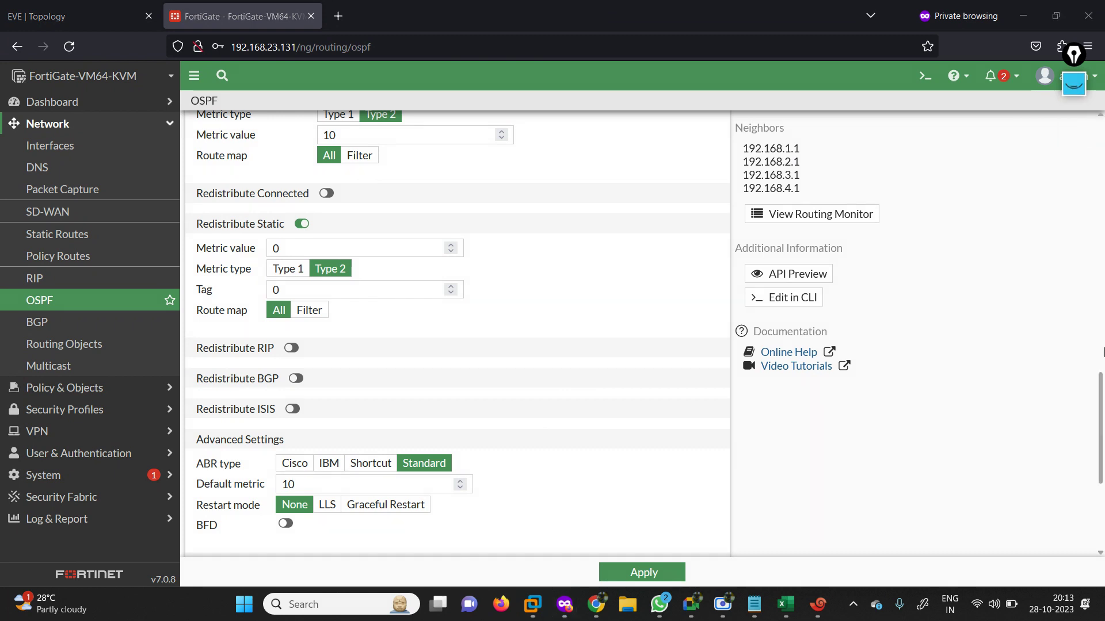
{"action": "left_click_drag", "start_coordinate": [1103, 422], "coordinate": [1070, 413]}
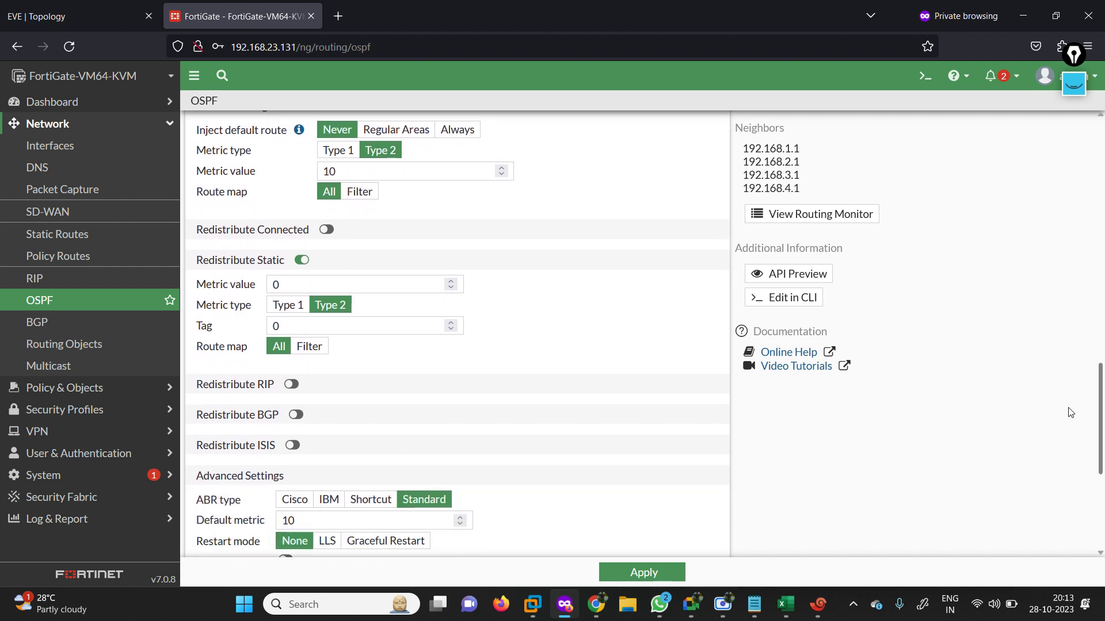
{"action": "left_click", "coordinate": [296, 263]}
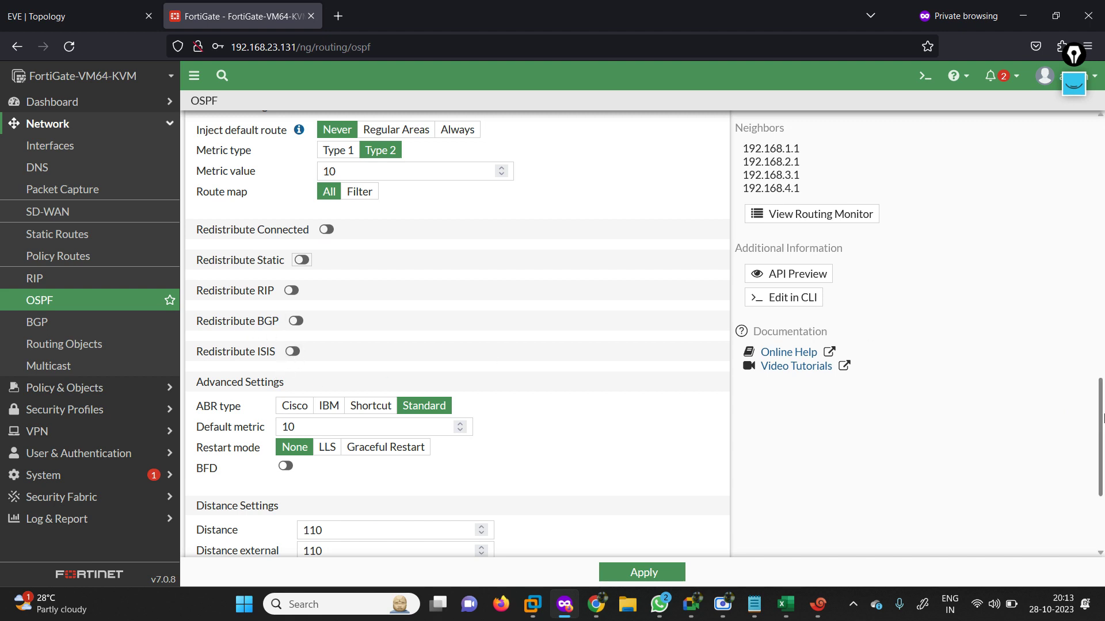
{"action": "left_click_drag", "start_coordinate": [1103, 418], "coordinate": [1103, 496]}
{"action": "scroll", "coordinate": [361, 344], "scroll_direction": "up", "scroll_amount": 5}
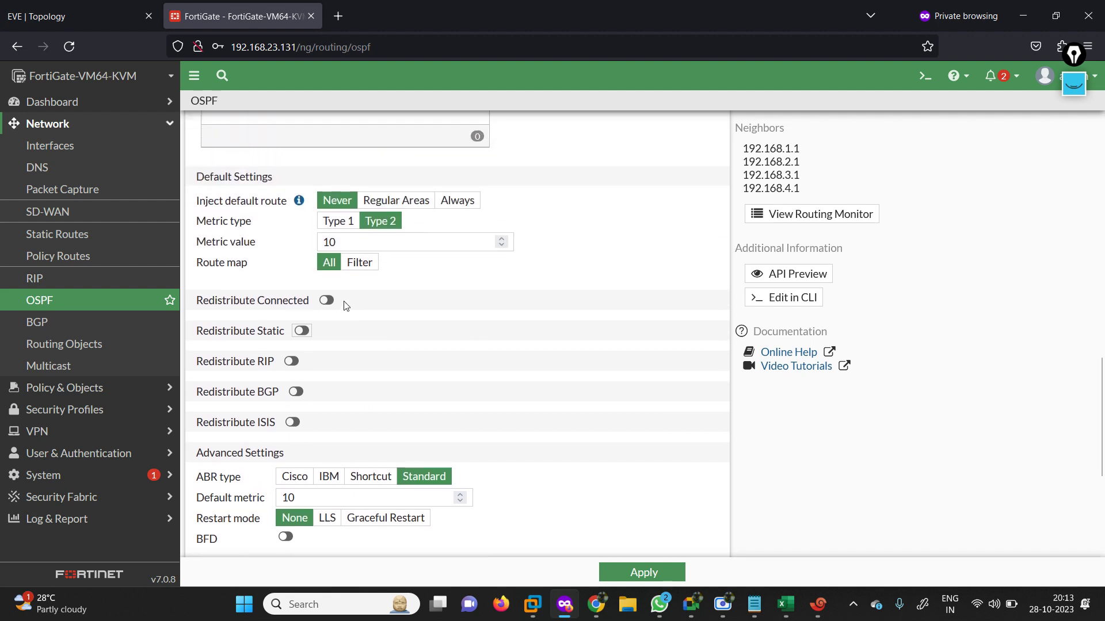
{"action": "left_click", "coordinate": [327, 300]}
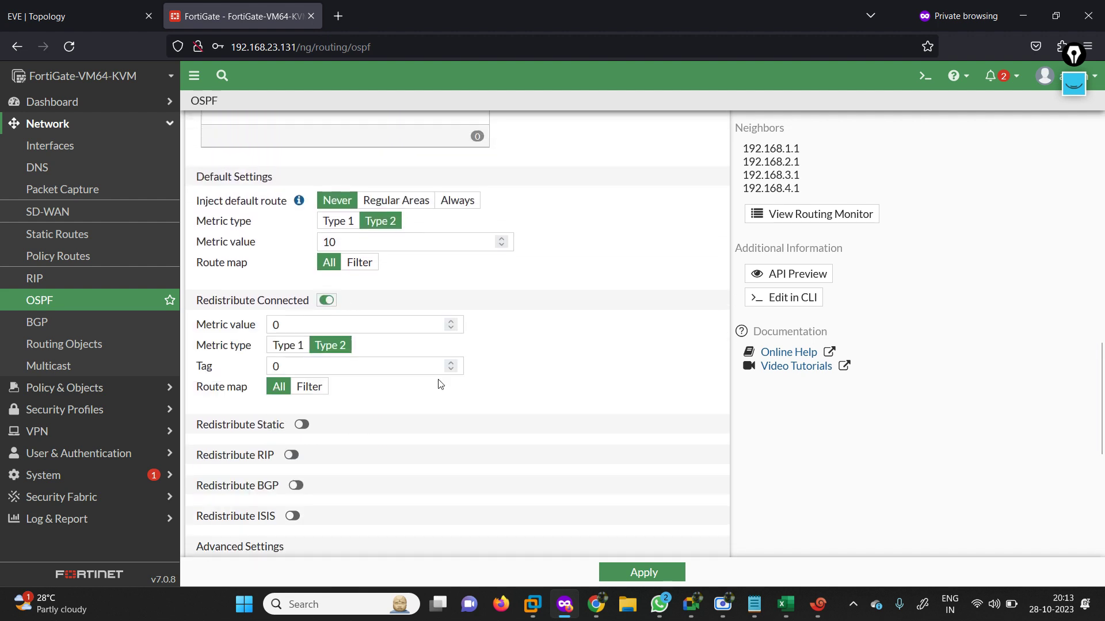
{"action": "left_click", "coordinate": [627, 572]}
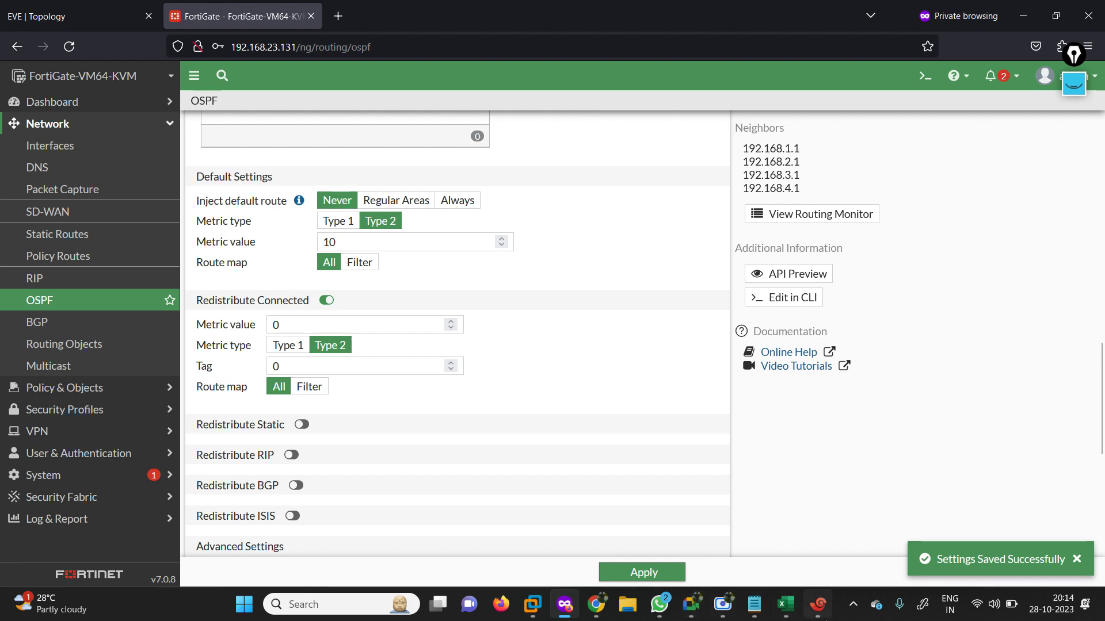
{"action": "left_click", "coordinate": [817, 604]}
Rerun 'show ip route' on R1 to confirm it now learns 192.168.23.0/24.
{"action": "left_click", "coordinate": [605, 128]}
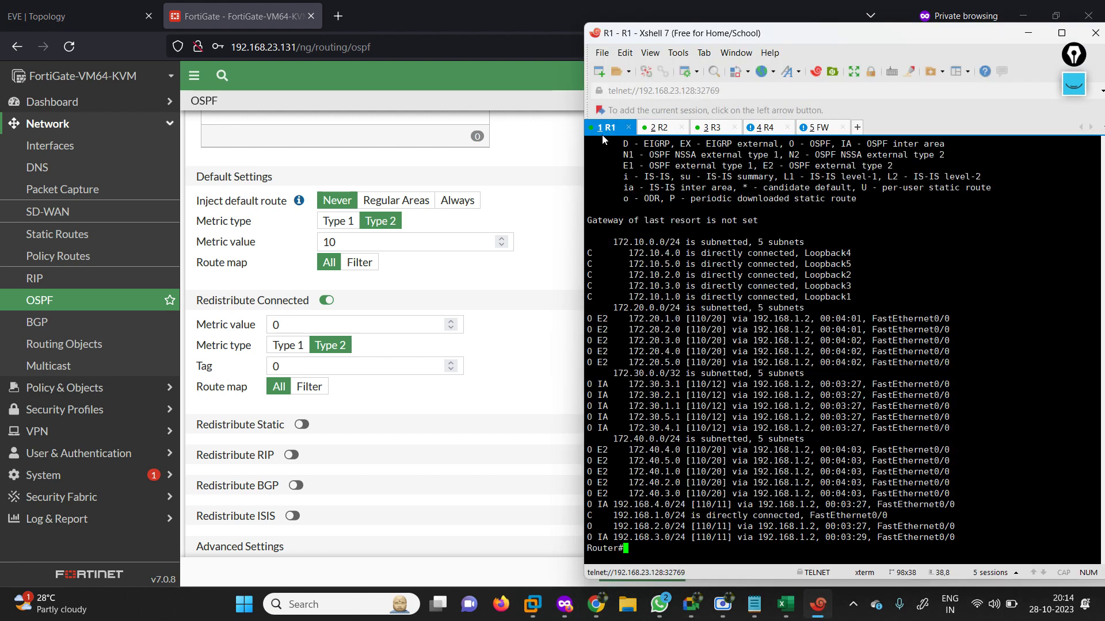
{"action": "key", "text": "Up"}
{"action": "key", "text": "Return"}
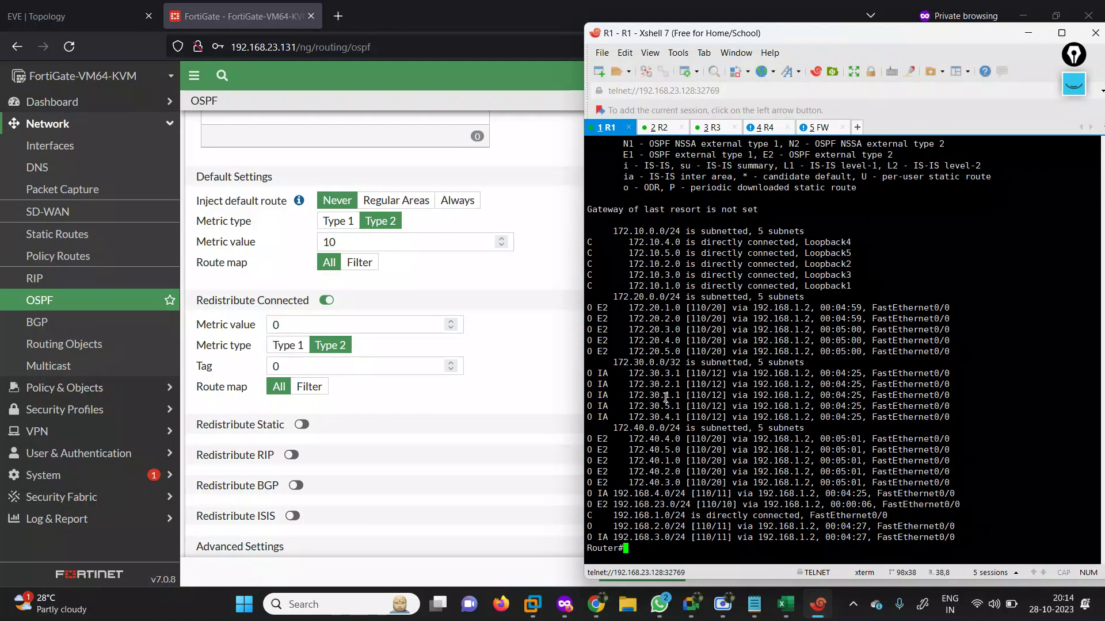
{"action": "key", "text": "Up"}
{"action": "key", "text": "Return"}
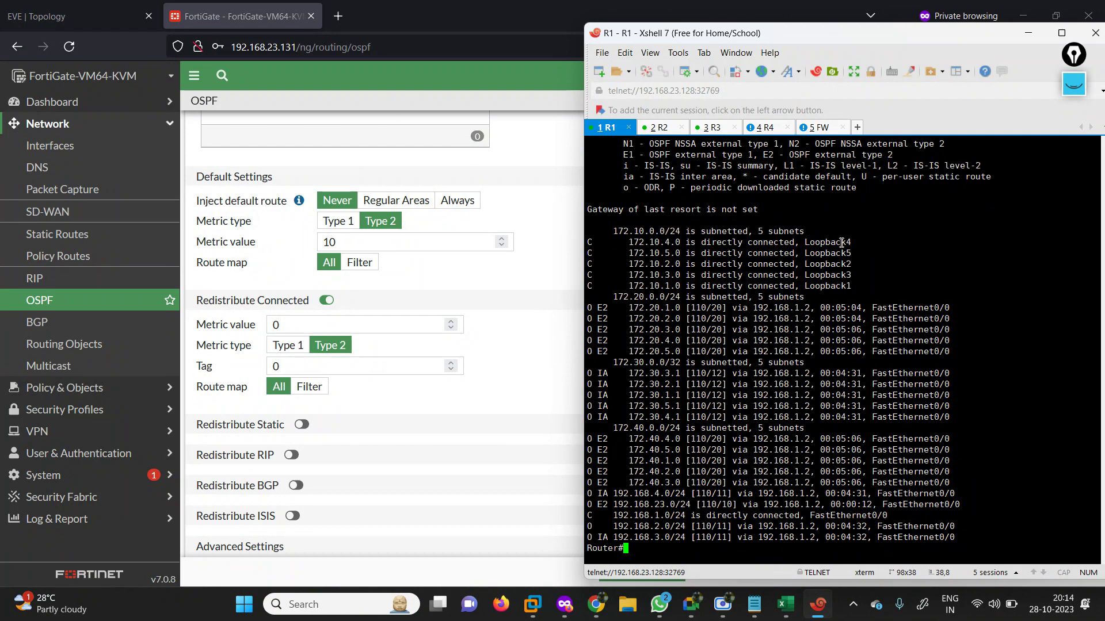
On the FortiGate, enable default-information-originate under 'config router ospf' and commit with 'end'.
{"action": "left_click", "coordinate": [825, 129]}
{"action": "key", "text": "Return"}
{"action": "key", "text": "Return"}
{"action": "key", "text": "Return"}
{"action": "key", "text": "Return"}
{"action": "key", "text": "Return"}
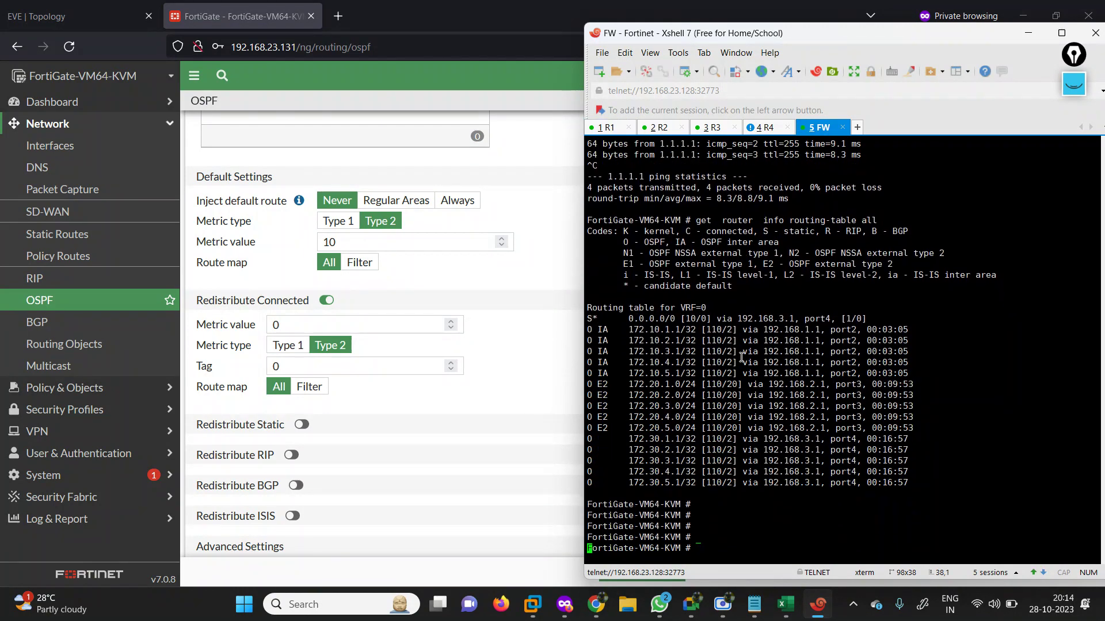
{"action": "key", "text": "Return"}
{"action": "key", "text": "Return"}
{"action": "key", "text": "Return"}
{"action": "key", "text": "Return"}
{"action": "key", "text": "Return"}
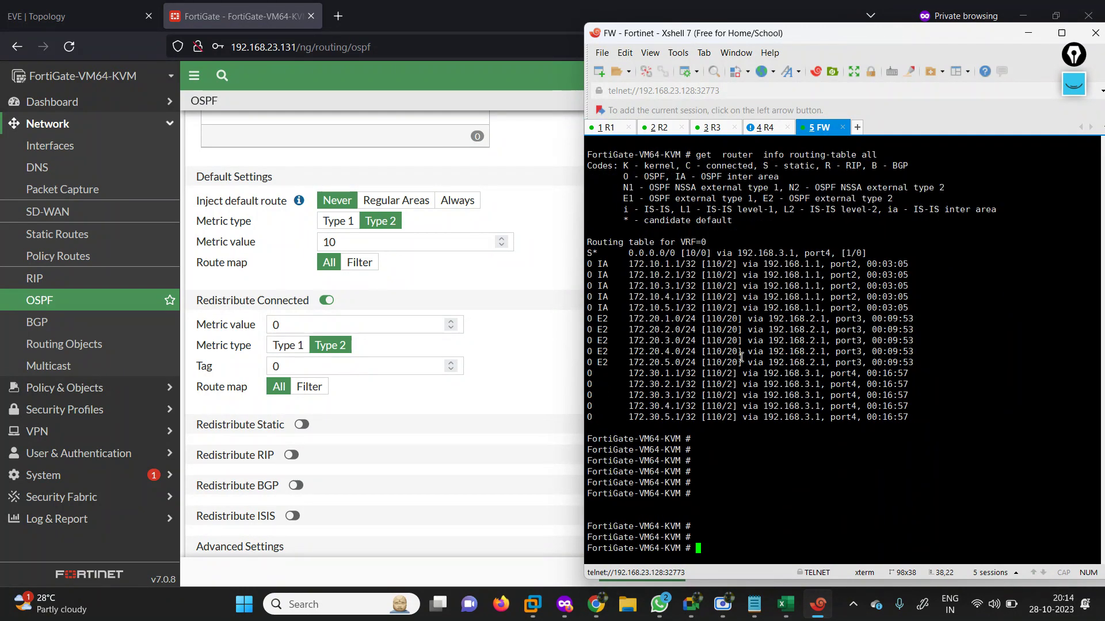
{"action": "type", "text": "config router ospf"}
{"action": "key", "text": "Return"}
{"action": "key", "text": "Return"}
{"action": "key", "text": "Return"}
{"action": "type", "text": "set default-information-originate"}
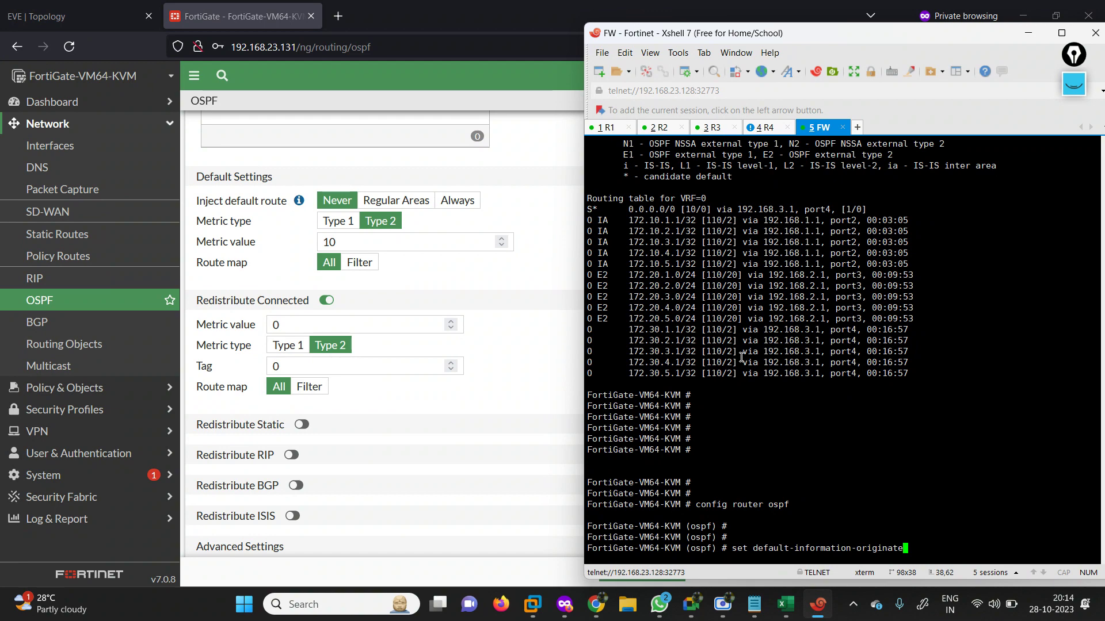
{"action": "type", "text": "enable"}
{"action": "key", "text": "Return"}
{"action": "key", "text": "Return"}
{"action": "key", "text": "Return"}
{"action": "key", "text": "Return"}
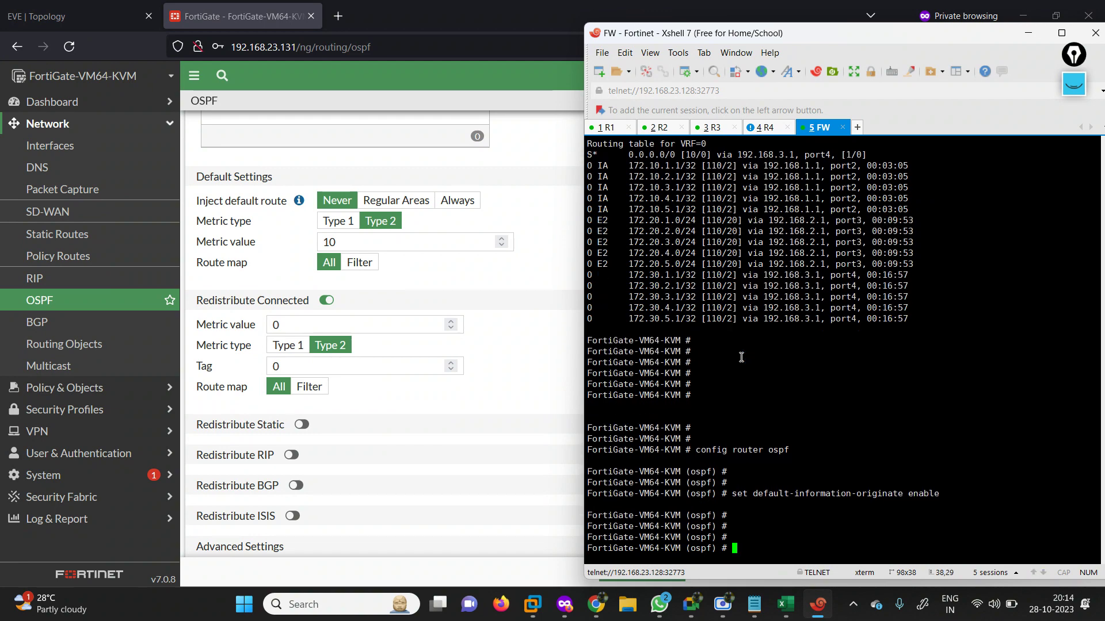
{"action": "type", "text": "end"}
{"action": "key", "text": "Return"}
{"action": "key", "text": "Return"}
{"action": "key", "text": "Return"}
{"action": "key", "text": "Return"}
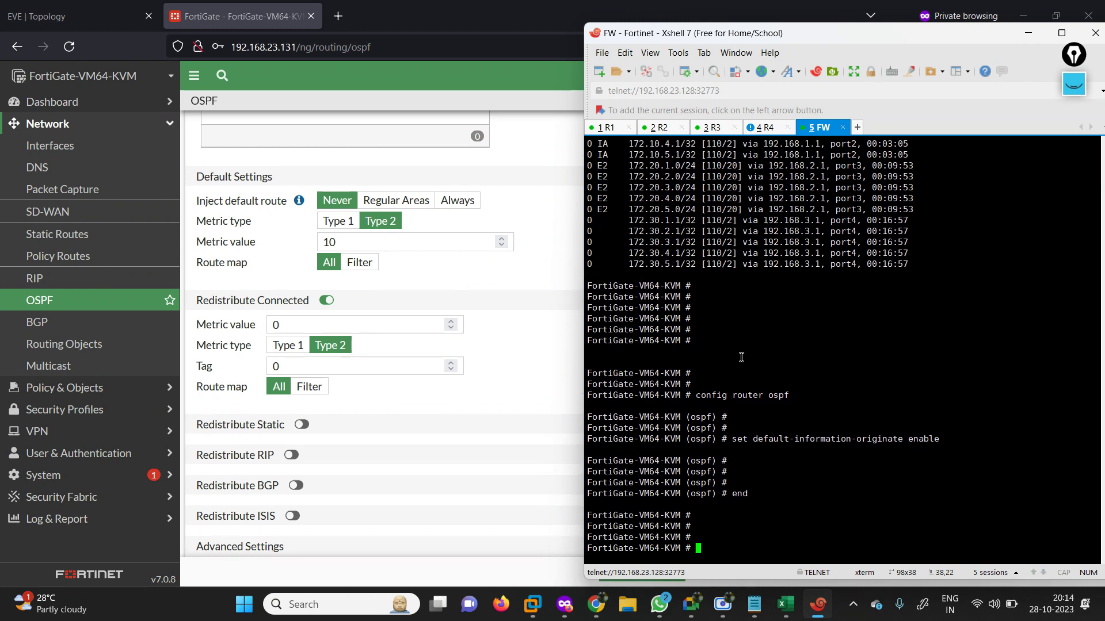
{"action": "left_click", "coordinate": [613, 132]}
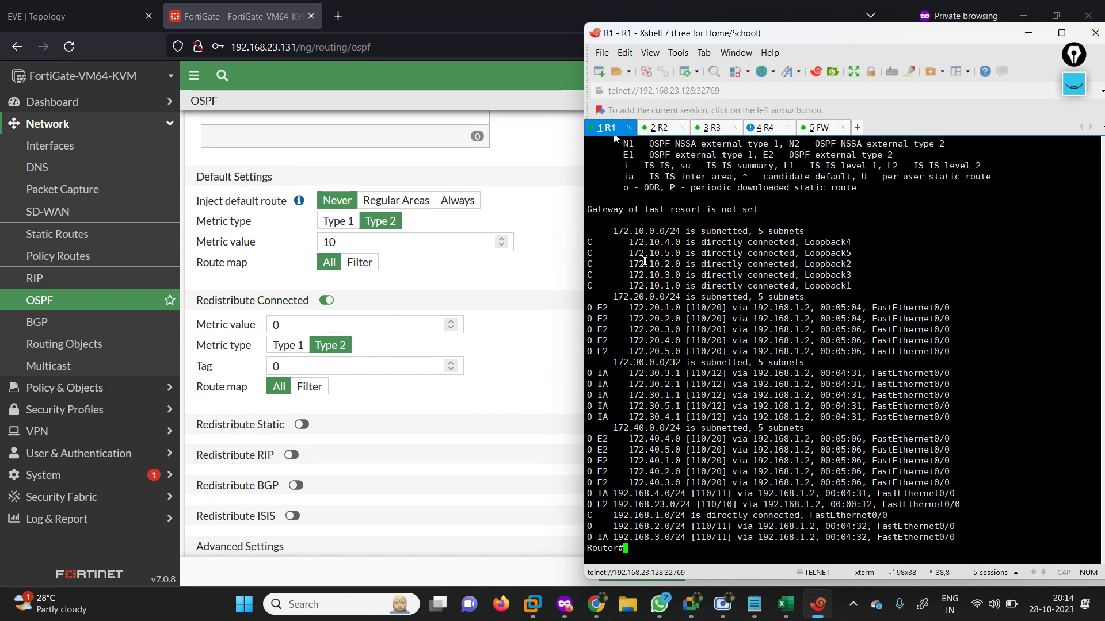
Run 'show ip route' on R1 and highlight the new O*E2 0.0.0.0/0 default route.
{"action": "key", "text": "Return"}
{"action": "key", "text": "Return"}
{"action": "key", "text": "Return"}
{"action": "type", "text": "show ip route"}
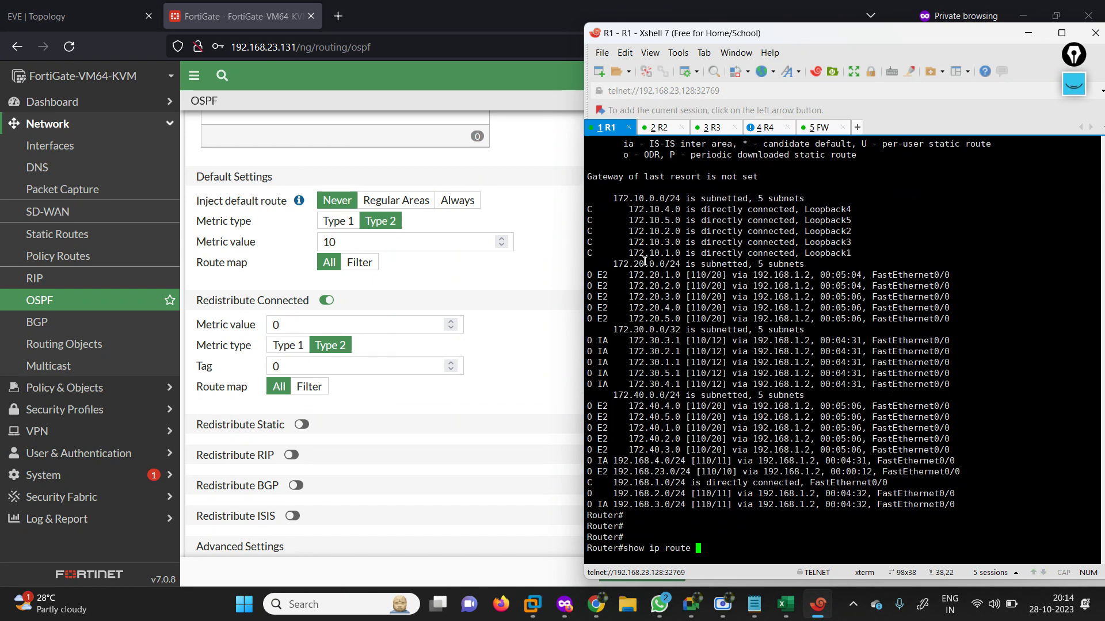
{"action": "key", "text": "Return"}
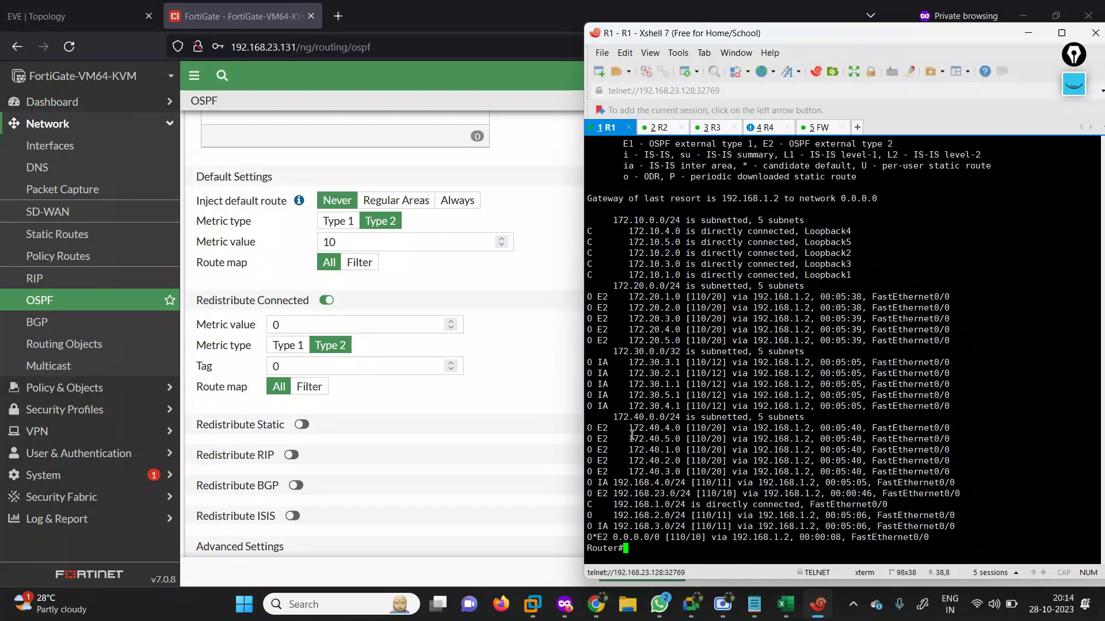
{"action": "left_click_drag", "start_coordinate": [588, 537], "coordinate": [930, 538]}
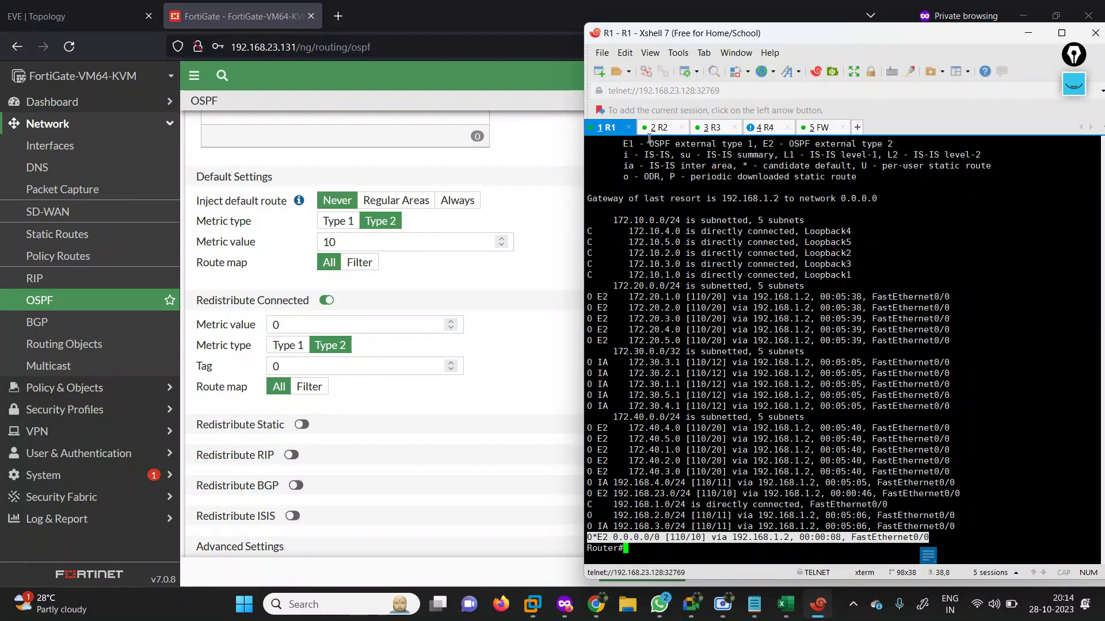
List R2's OSPF routes, confirming O*E2 0.0.0.0/0 and E2 192.168.23.0/24 via 192.168.2.2.
{"action": "left_click", "coordinate": [660, 128]}
{"action": "key", "text": "Return"}
{"action": "key", "text": "Return"}
{"action": "key", "text": "Return"}
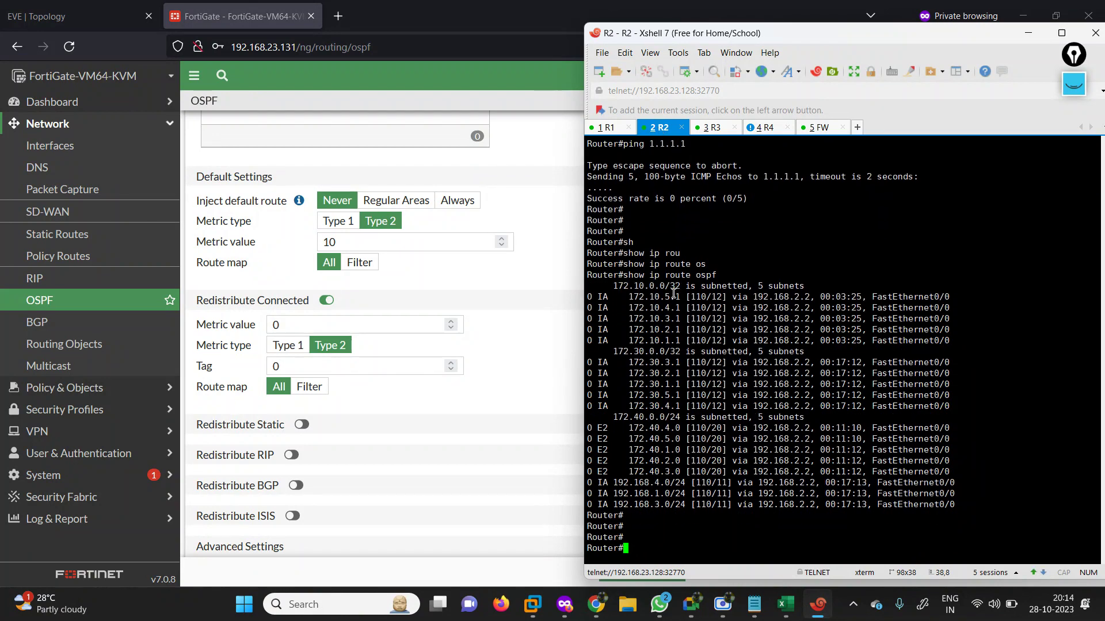
{"action": "type", "text": "sh"}
{"action": "key", "text": "Tab"}
{"action": "type", "text": "i prou"}
{"action": "key", "text": "Return"}
{"action": "key", "text": "BackSpace"}
{"action": "key", "text": "BackSpace"}
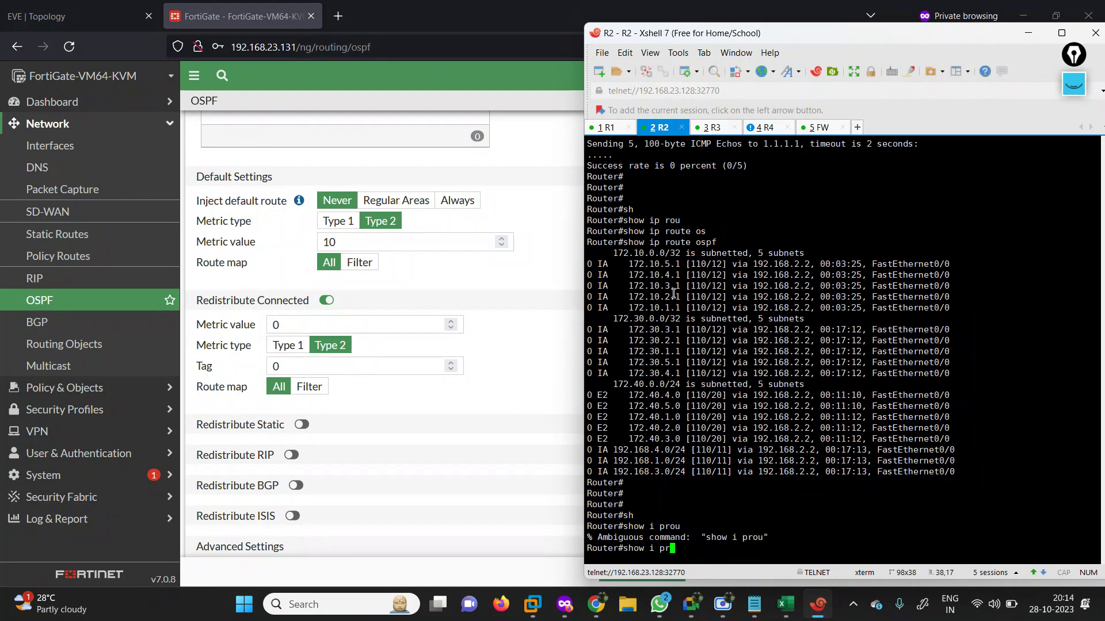
{"action": "type", "text": "p"}
{"action": "key", "text": "Tab"}
{"action": "type", "text": "oru"}
{"action": "key", "text": "Tab"}
{"action": "key", "text": "BackSpace"}
{"action": "key", "text": "BackSpace"}
{"action": "key", "text": "BackSpace"}
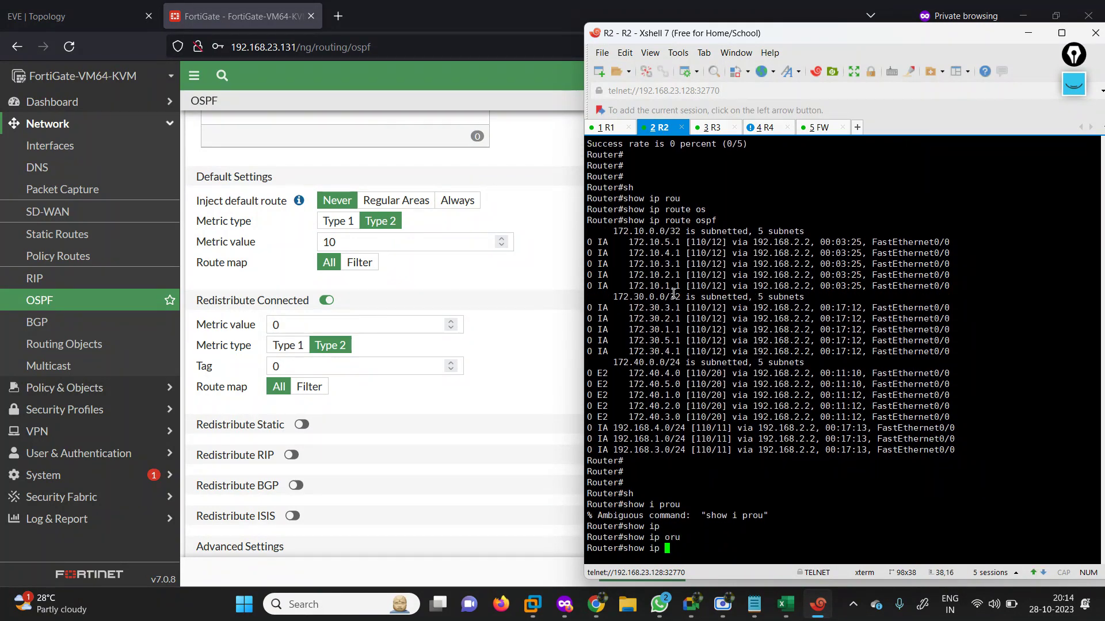
{"action": "type", "text": "ro"}
{"action": "key", "text": "Tab"}
{"action": "type", "text": "os"}
{"action": "key", "text": "Tab"}
{"action": "key", "text": "Return"}
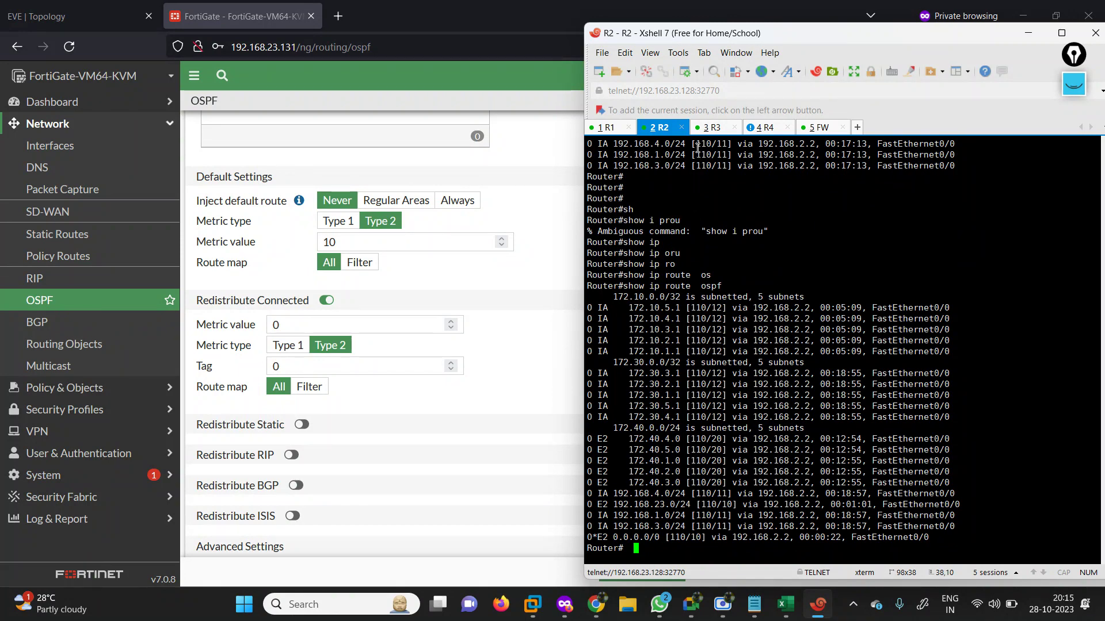
{"action": "key", "text": "Return"}
{"action": "key", "text": "Return"}
{"action": "key", "text": "Return"}
{"action": "key", "text": "Return"}
{"action": "key", "text": "Return"}
{"action": "key", "text": "Return"}
{"action": "key", "text": "Return"}
{"action": "key", "text": "Return"}
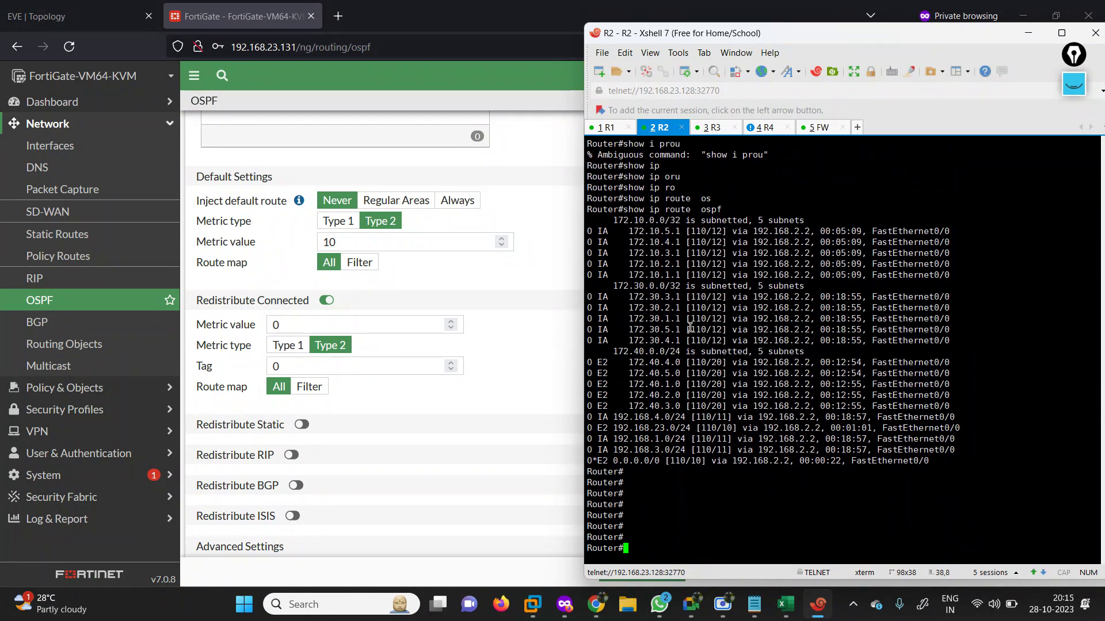
Exit configuration mode on R3 and list its OSPF routes with 'show ip route ospf'.
{"action": "left_click", "coordinate": [712, 127]}
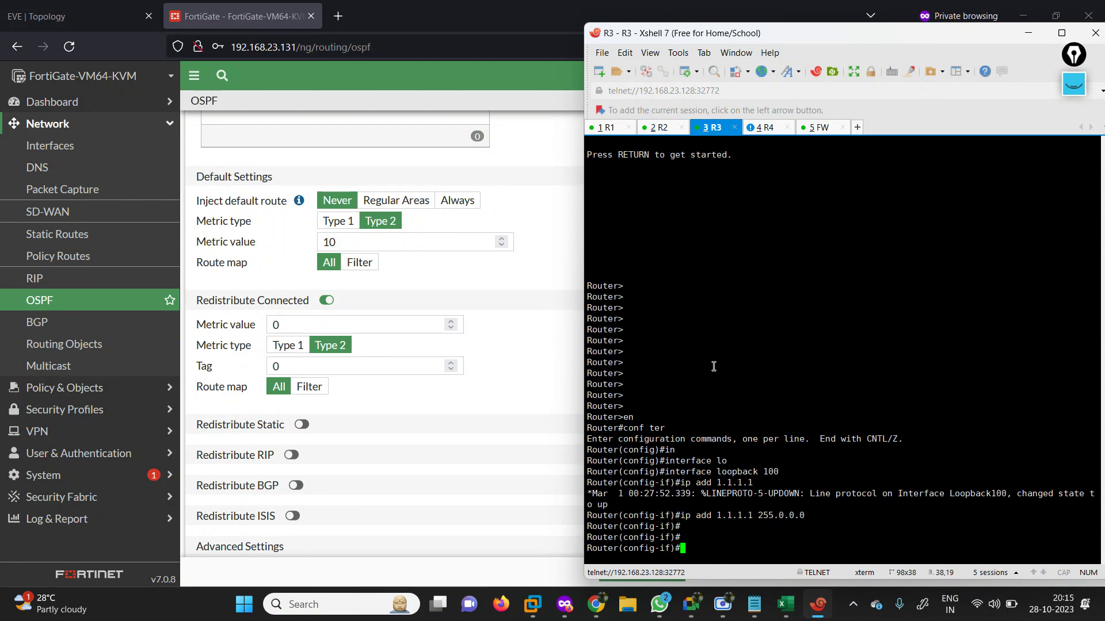
{"action": "type", "text": "end"}
{"action": "key", "text": "Return"}
{"action": "type", "text": "sh"}
{"action": "key", "text": "Tab"}
{"action": "type", "text": "ip rou"}
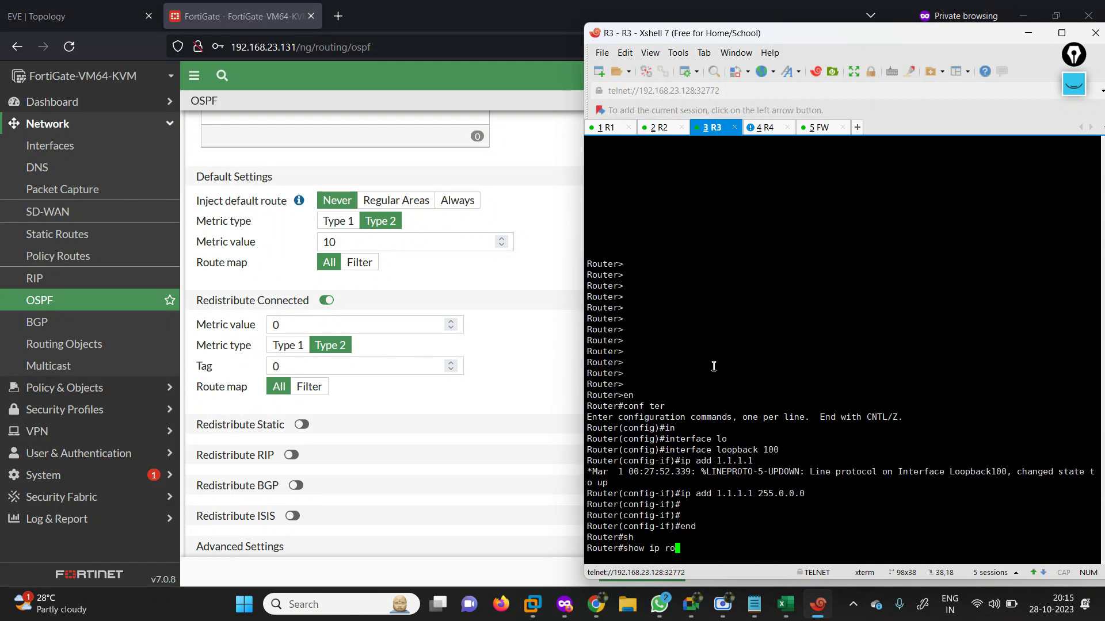
{"action": "key", "text": "Tab"}
{"action": "key", "text": "BackSpace"}
{"action": "key", "text": "BackSpace"}
{"action": "key", "text": "BackSpace"}
{"action": "key", "text": "BackSpace"}
{"action": "key", "text": "BackSpace"}
{"action": "key", "text": "BackSpace"}
{"action": "key", "text": "BackSpace"}
{"action": "key", "text": "BackSpace"}
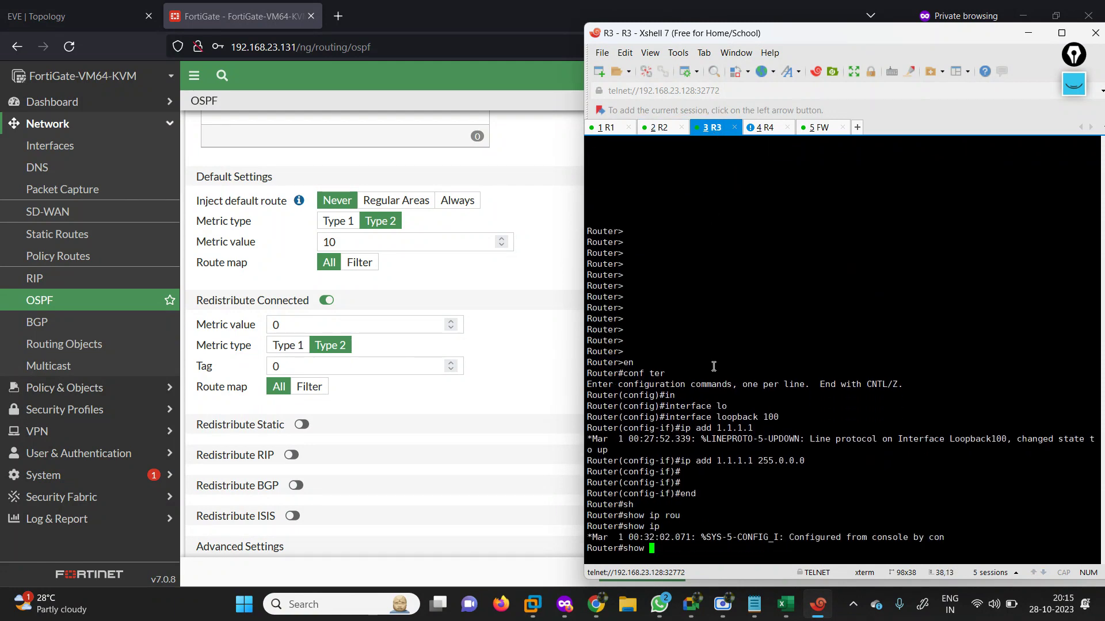
{"action": "type", "text": "ip rou"}
{"action": "key", "text": "Tab"}
{"action": "type", "text": "os"}
{"action": "key", "text": "Tab"}
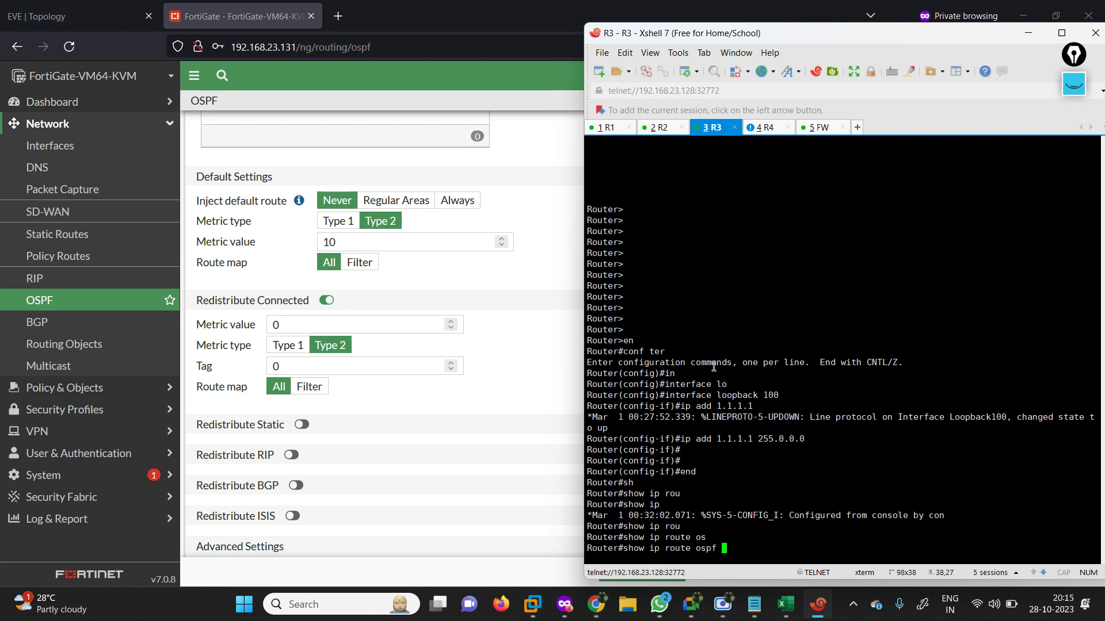
{"action": "key", "text": "Return"}
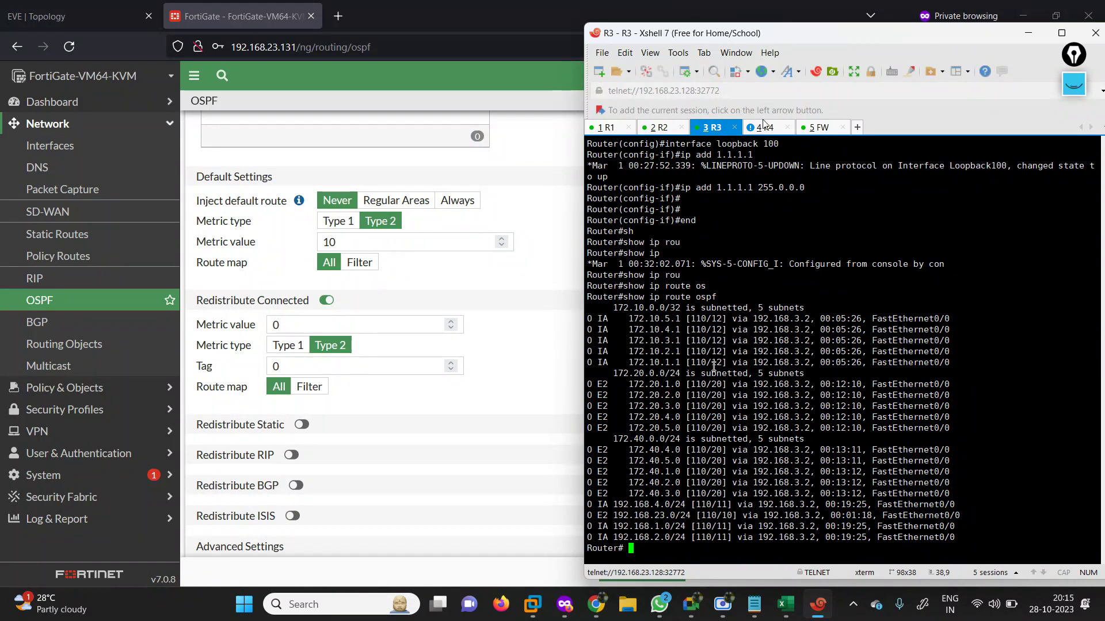
On R4, enter enable mode and list OSPF routes, confirming the default route is learned.
{"action": "left_click", "coordinate": [764, 127]}
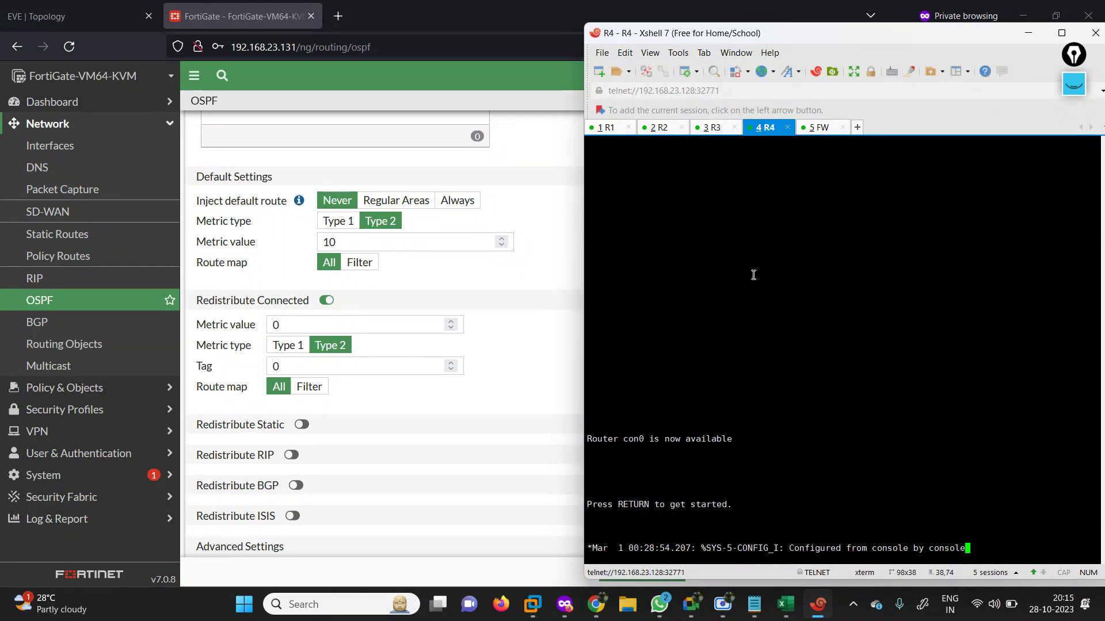
{"action": "key", "text": "Return"}
{"action": "key", "text": "Return"}
{"action": "key", "text": "Return"}
{"action": "key", "text": "Return"}
{"action": "key", "text": "Return"}
{"action": "key", "text": "Return"}
{"action": "key", "text": "Return"}
{"action": "key", "text": "Return"}
{"action": "key", "text": "Return"}
{"action": "key", "text": "Return"}
{"action": "key", "text": "Return"}
{"action": "key", "text": "Return"}
{"action": "key", "text": "Return"}
{"action": "type", "text": "en"}
{"action": "key", "text": "Return"}
{"action": "type", "text": "sh"}
{"action": "key", "text": "Tab"}
{"action": "type", "text": "ip "}
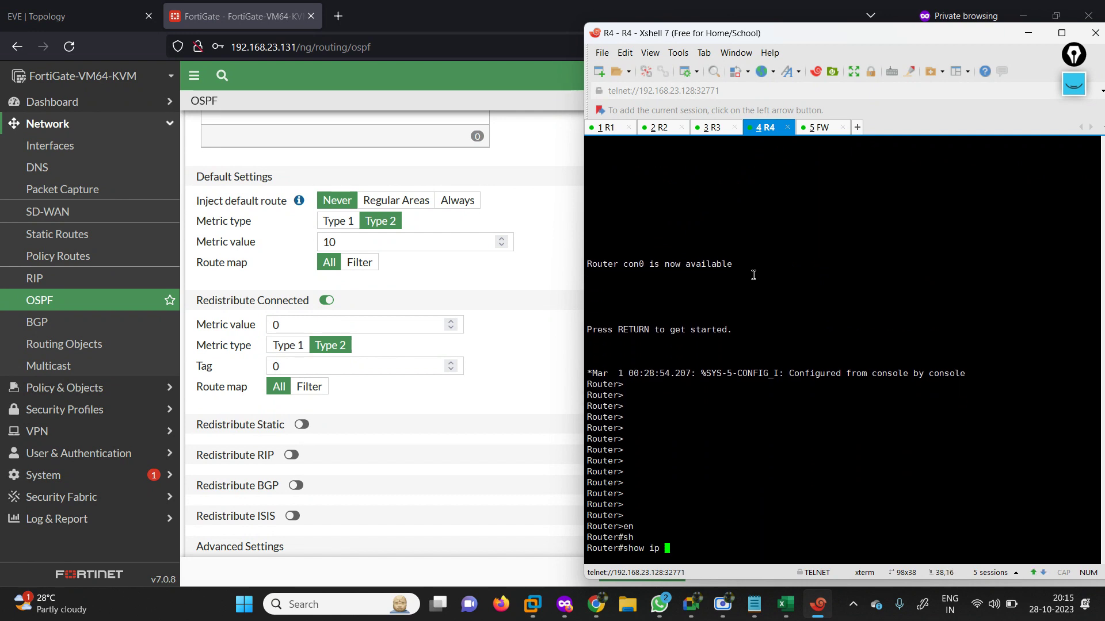
{"action": "type", "text": "ro"}
{"action": "key", "text": "Tab"}
{"action": "type", "text": "os"}
{"action": "key", "text": "Tab"}
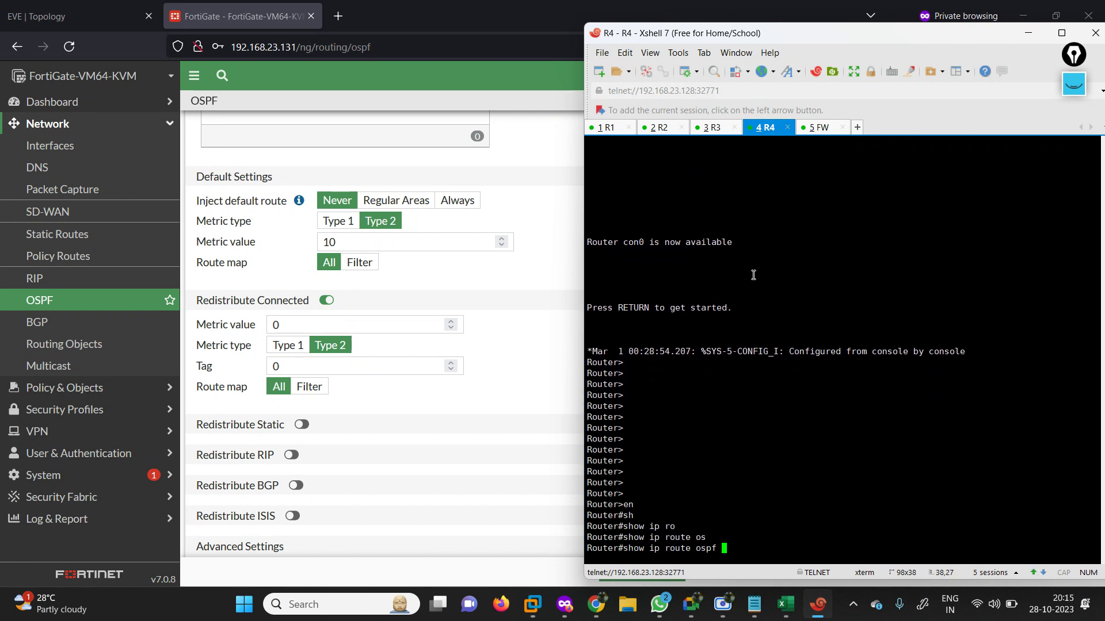
{"action": "key", "text": "Return"}
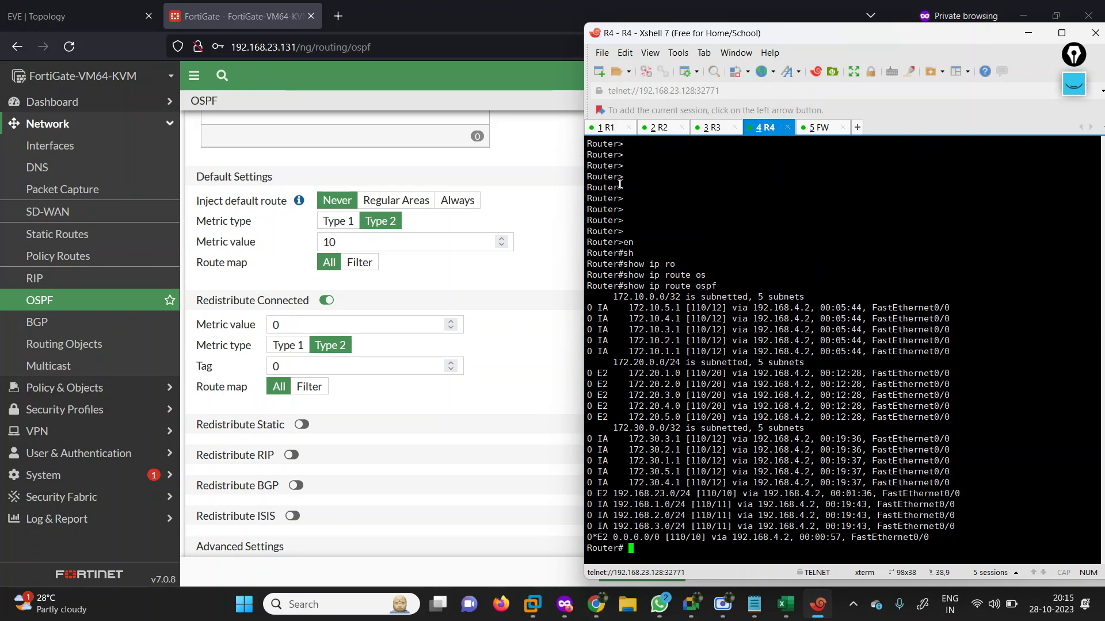
{"action": "left_click", "coordinate": [604, 128]}
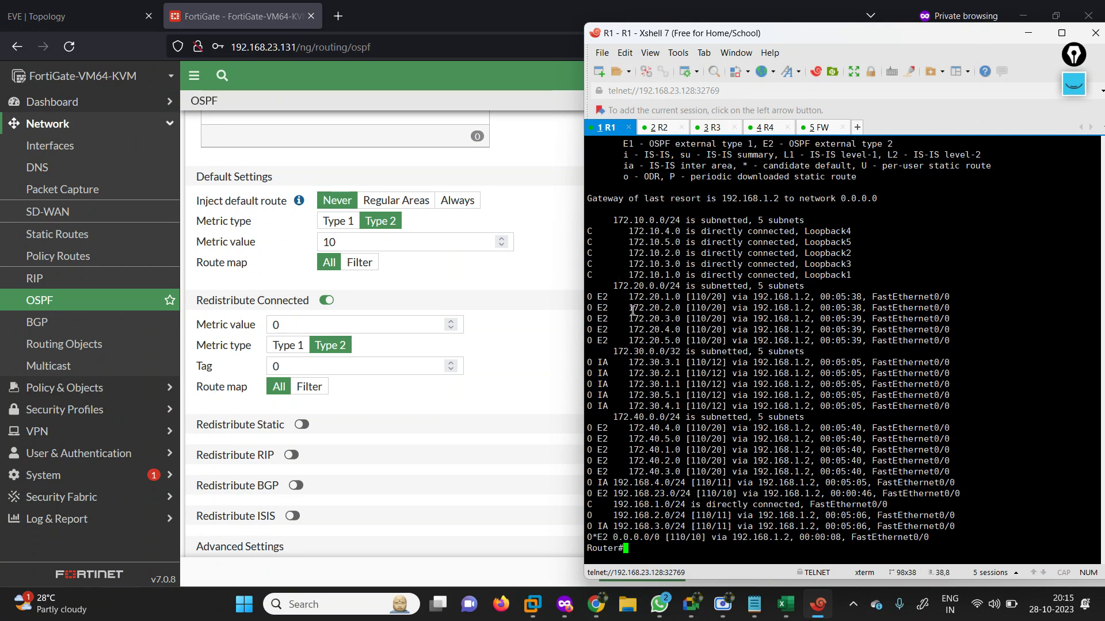
Ping 1.1.1.1 from R1's console.
{"action": "key", "text": "Return"}
{"action": "key", "text": "Return"}
{"action": "key", "text": "Return"}
{"action": "type", "text": "pi"}
{"action": "key", "text": "Tab"}
{"action": "type", "text": "1.1.1.1"}
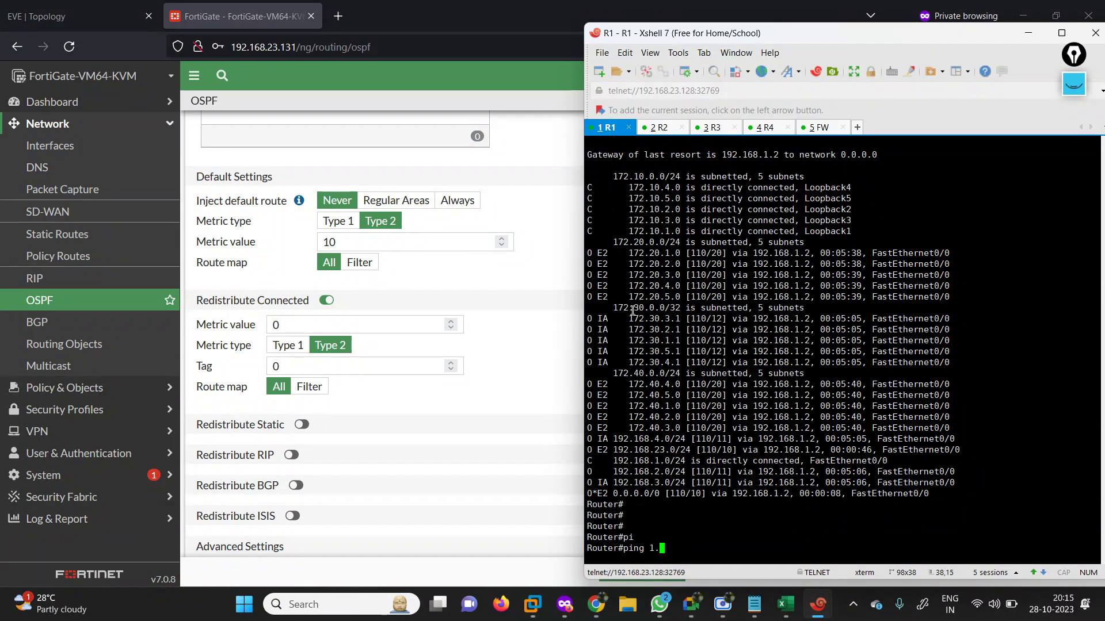
{"action": "key", "text": "Return"}
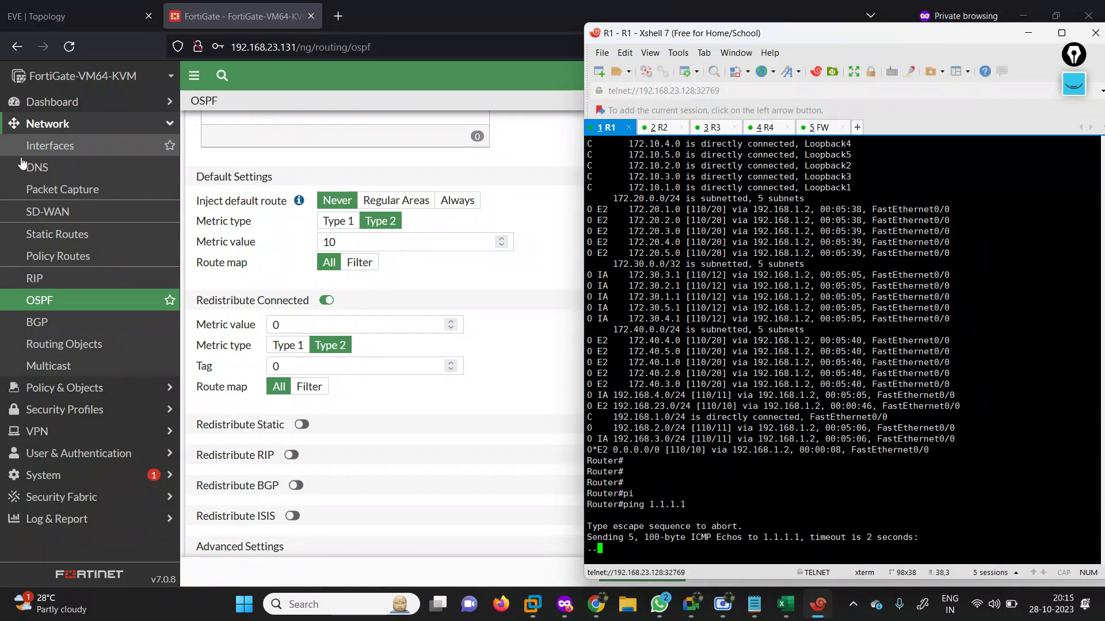
Enable Multiple Interface Policies under System > Feature Visibility and apply it.
{"action": "left_click", "coordinate": [478, 74]}
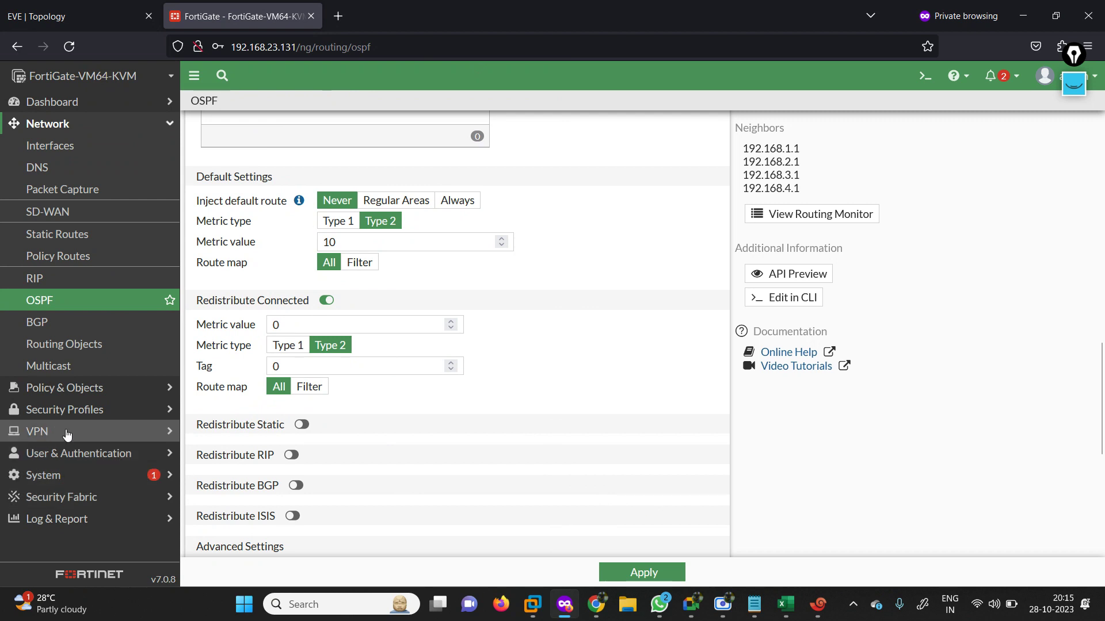
{"action": "left_click", "coordinate": [72, 475]}
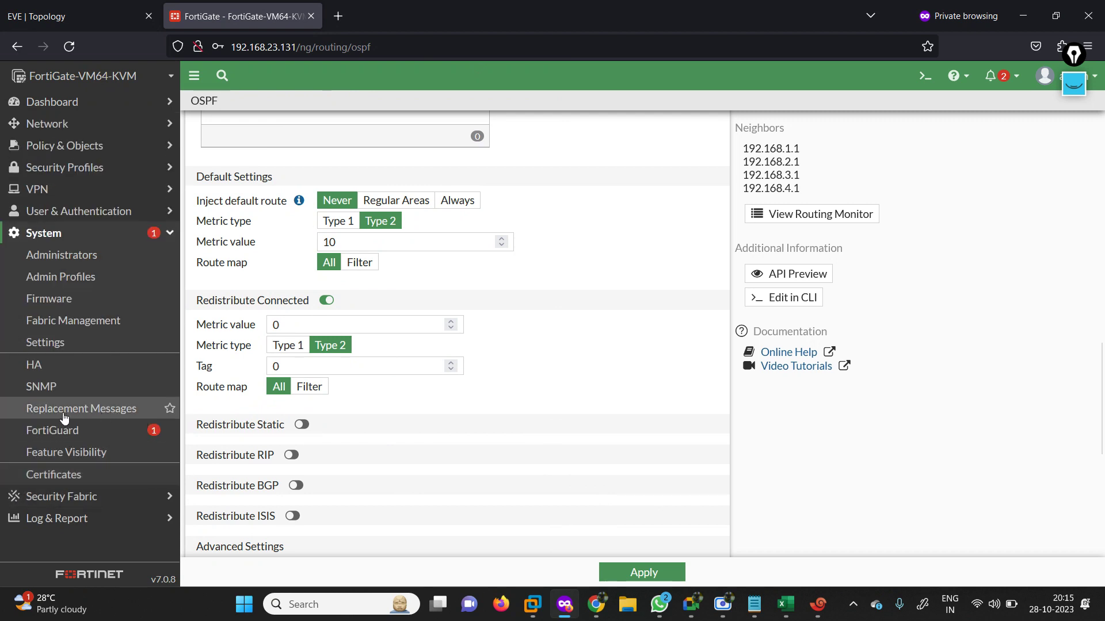
{"action": "left_click", "coordinate": [80, 453]}
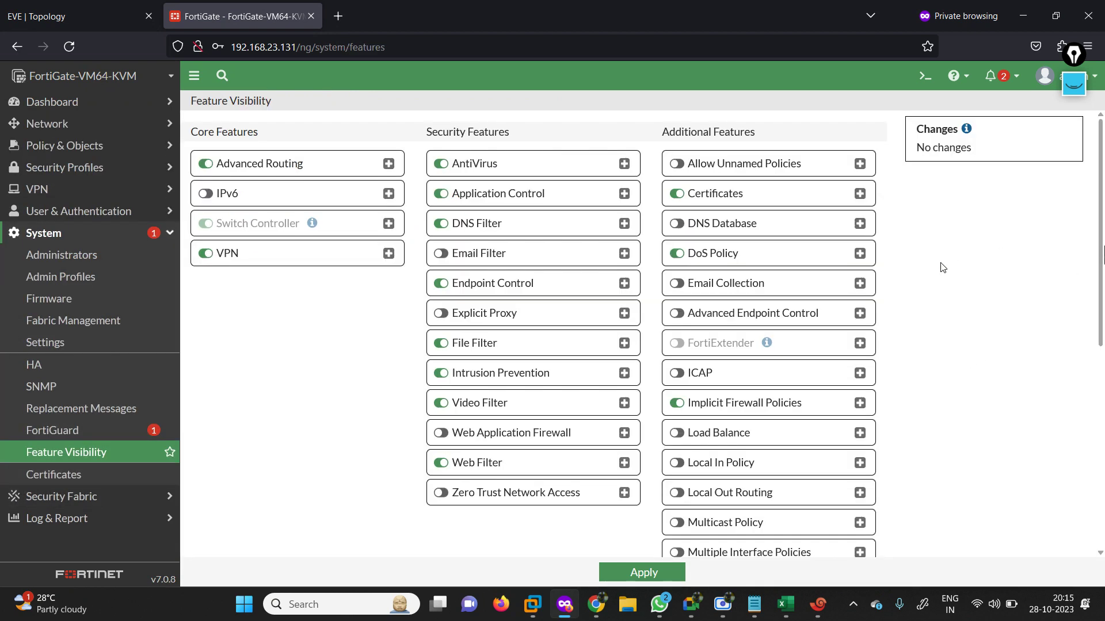
{"action": "scroll", "coordinate": [1024, 310], "scroll_direction": "down", "scroll_amount": 1}
{"action": "scroll", "coordinate": [1102, 268], "scroll_direction": "down", "scroll_amount": 3}
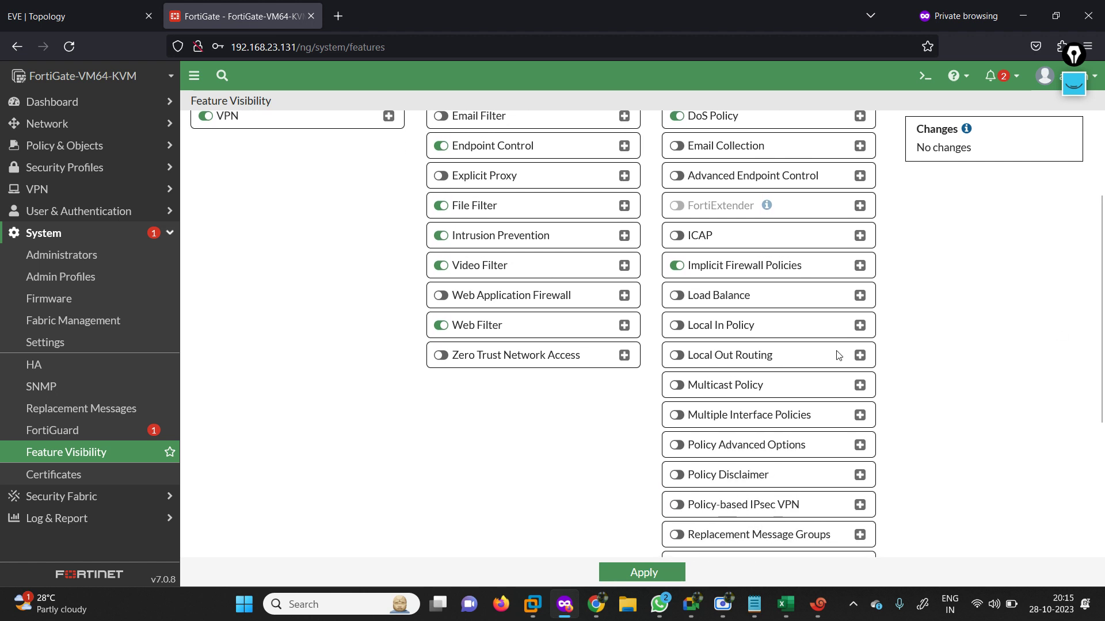
{"action": "left_click", "coordinate": [817, 413]}
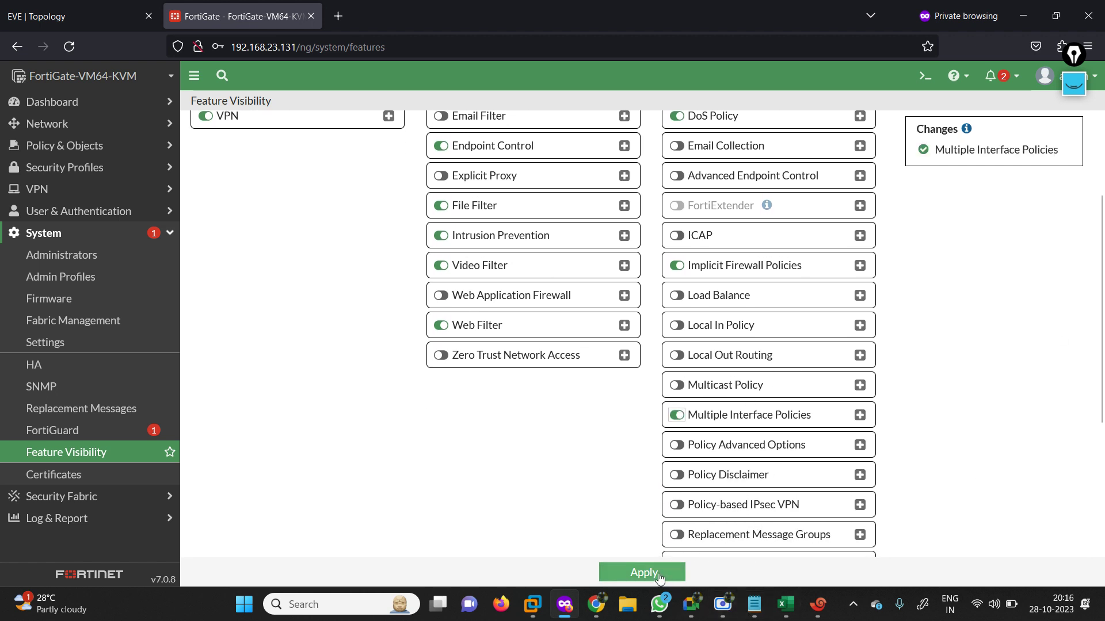
{"action": "left_click", "coordinate": [643, 572]}
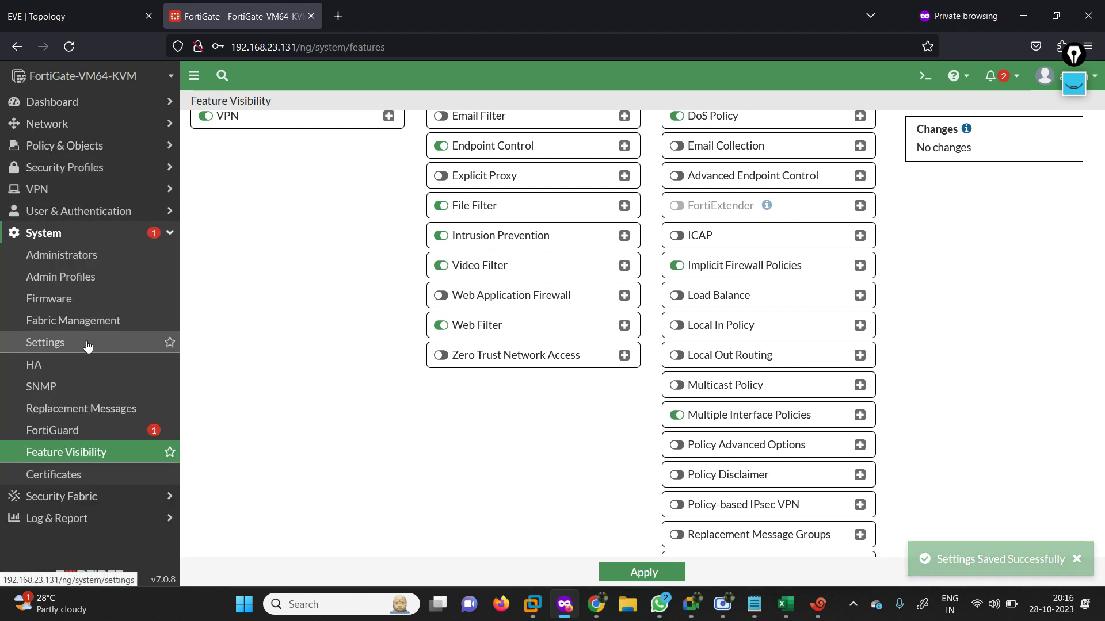
{"action": "left_click", "coordinate": [159, 232]}
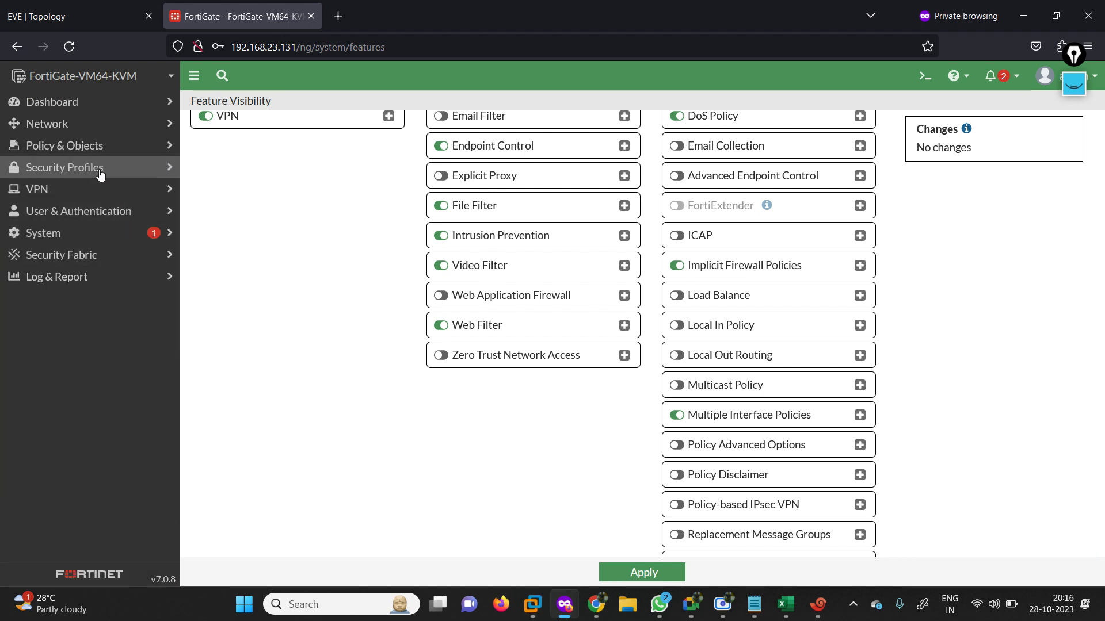
Start a new firewall policy named ALL-ALL with incoming interfaces port2, port3, port4 and port5.
{"action": "left_click", "coordinate": [69, 145]}
{"action": "left_click", "coordinate": [49, 174]}
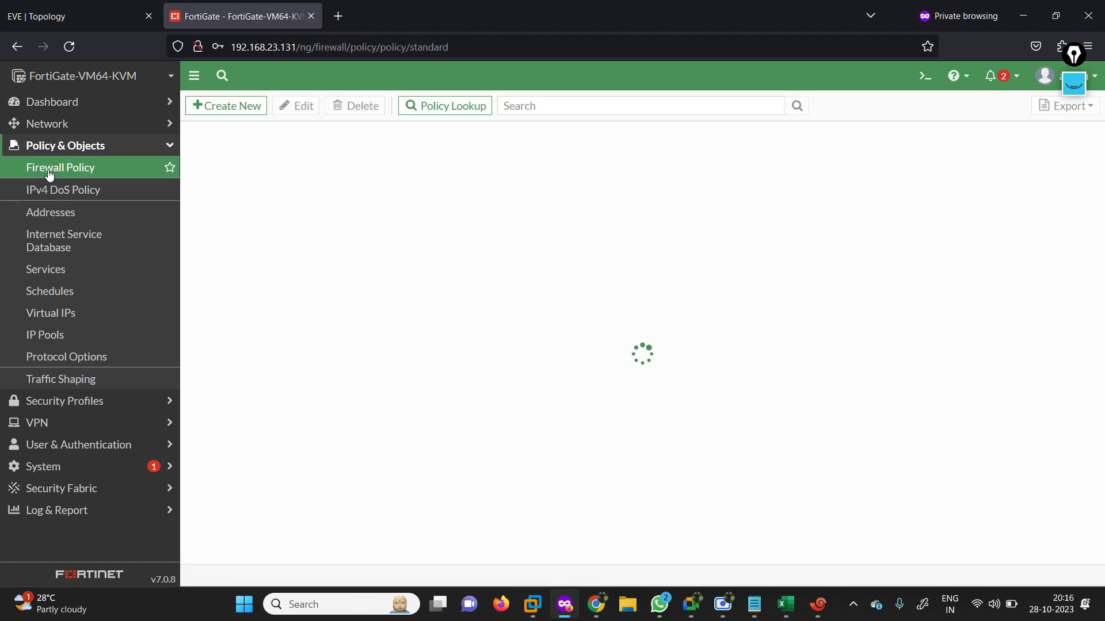
{"action": "left_click", "coordinate": [233, 106]}
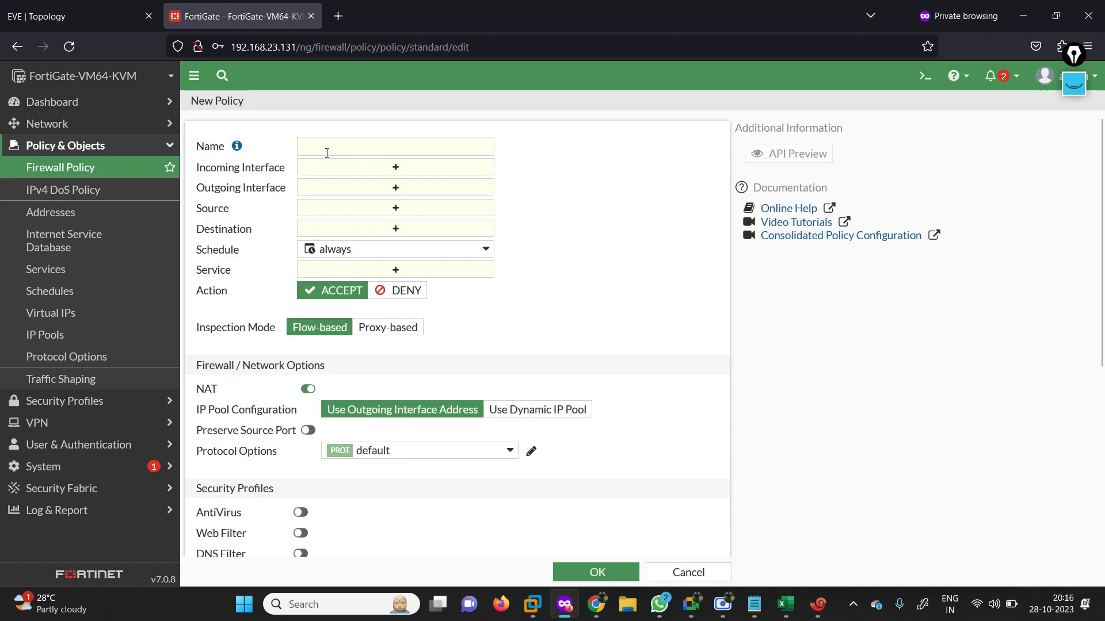
{"action": "left_click", "coordinate": [316, 148]}
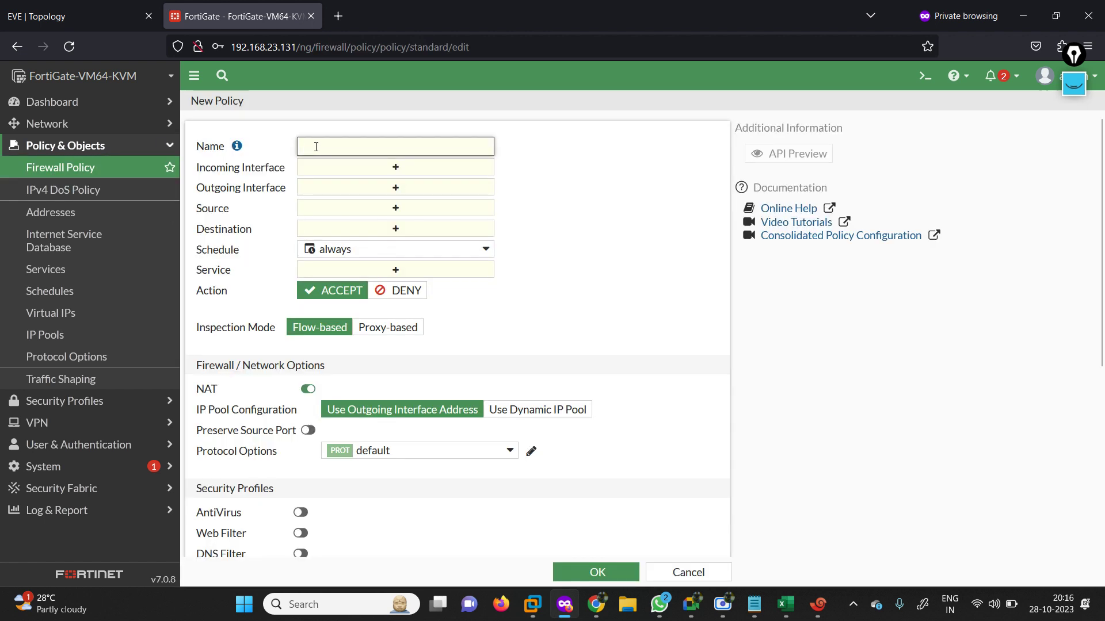
{"action": "type", "text": "ALL-ALL"}
{"action": "left_click", "coordinate": [395, 166]}
{"action": "left_click", "coordinate": [551, 214]}
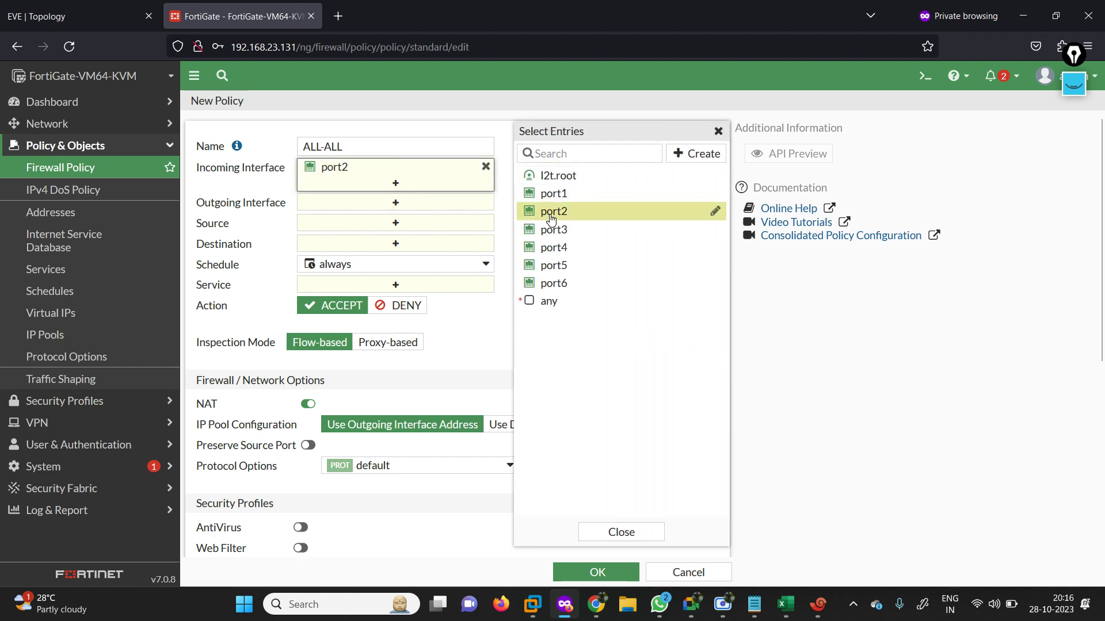
{"action": "left_click", "coordinate": [570, 232]}
{"action": "left_click", "coordinate": [569, 249]}
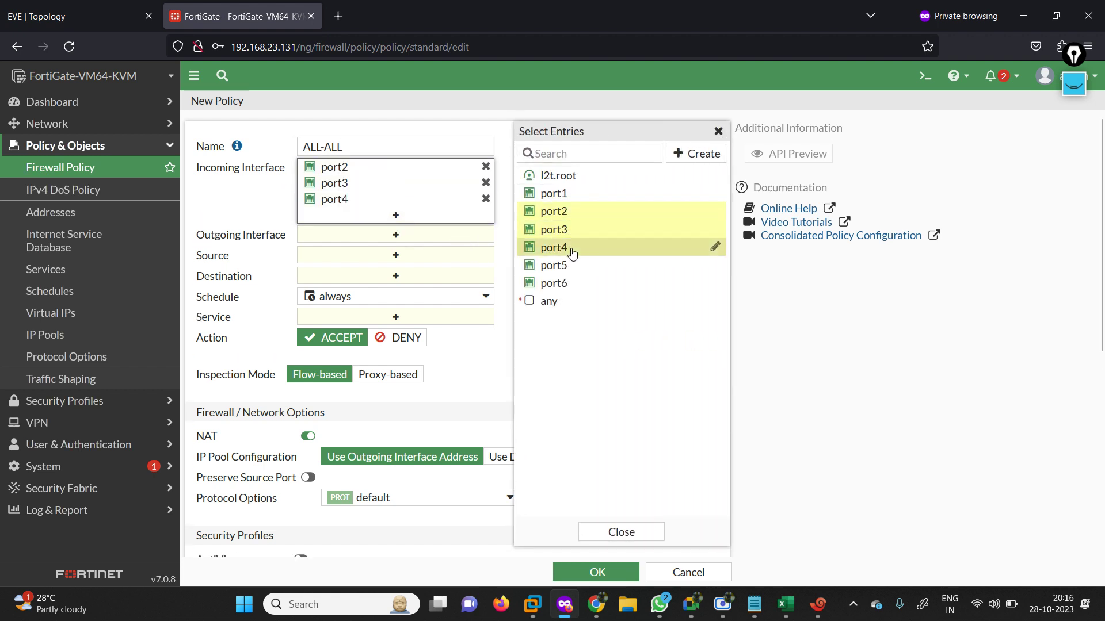
{"action": "left_click", "coordinate": [569, 266]}
Set the policy's outgoing interfaces to port2, port3, port4 and port5.
{"action": "left_click", "coordinate": [439, 250]}
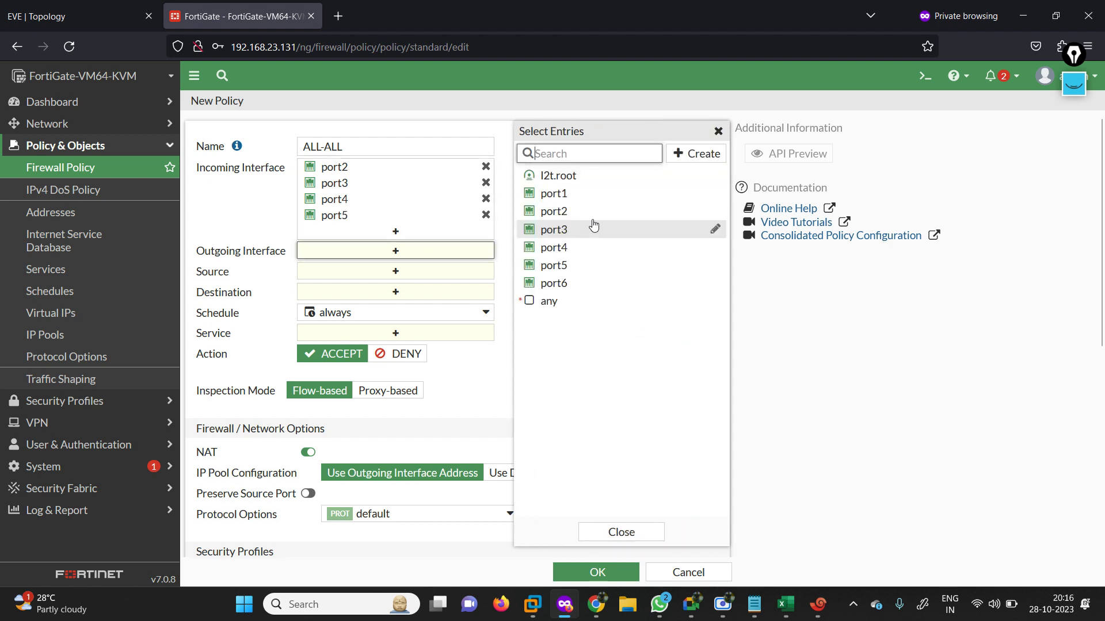
{"action": "left_click", "coordinate": [570, 214]}
{"action": "left_click", "coordinate": [570, 230]}
{"action": "left_click", "coordinate": [569, 248]}
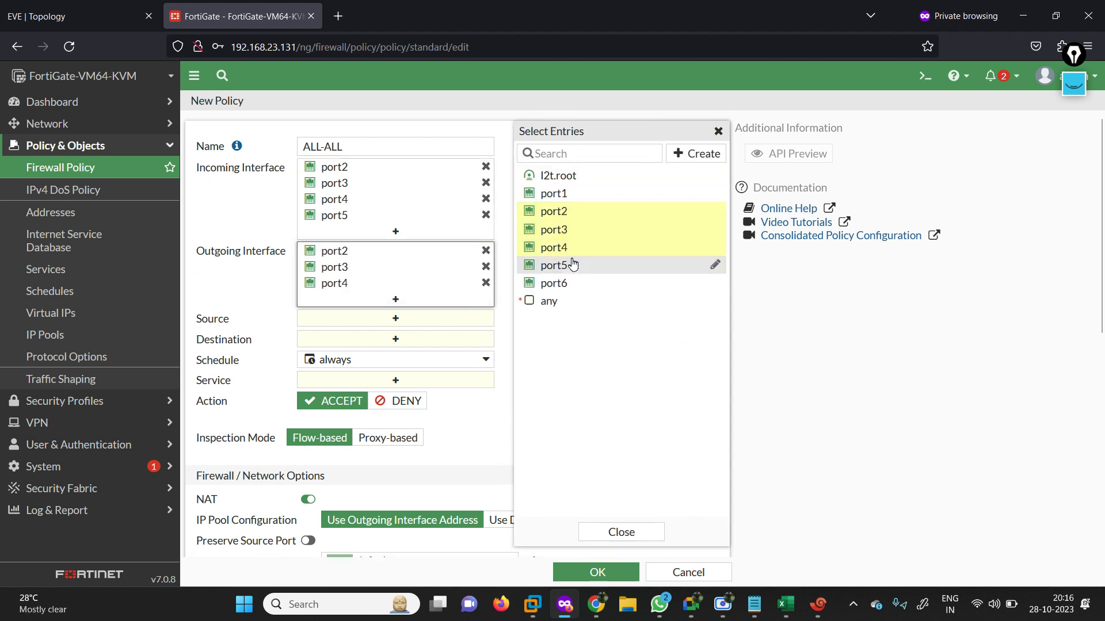
{"action": "left_click", "coordinate": [573, 267]}
Set source and destination to all, service to ALL, and save the ALL-ALL policy.
{"action": "left_click", "coordinate": [425, 336]}
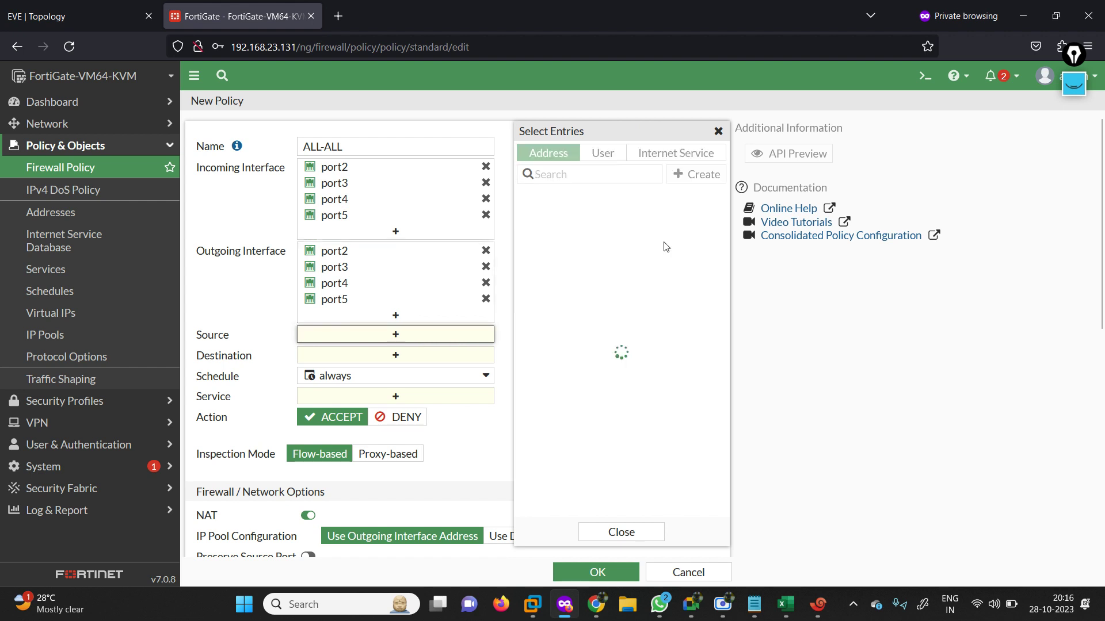
{"action": "left_click", "coordinate": [576, 215]}
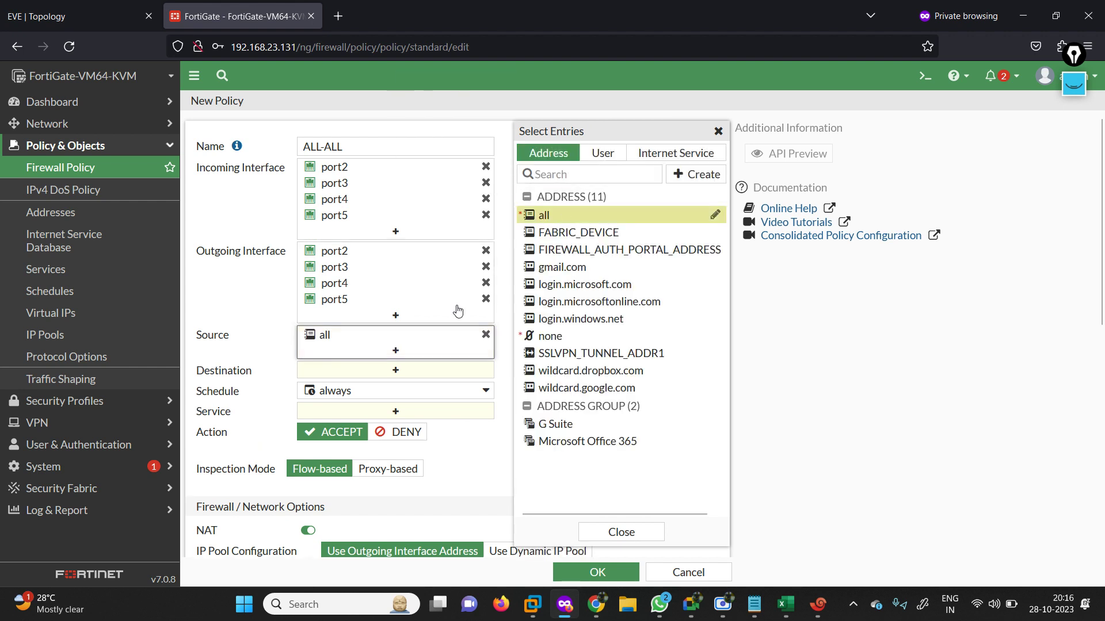
{"action": "left_click", "coordinate": [405, 374]}
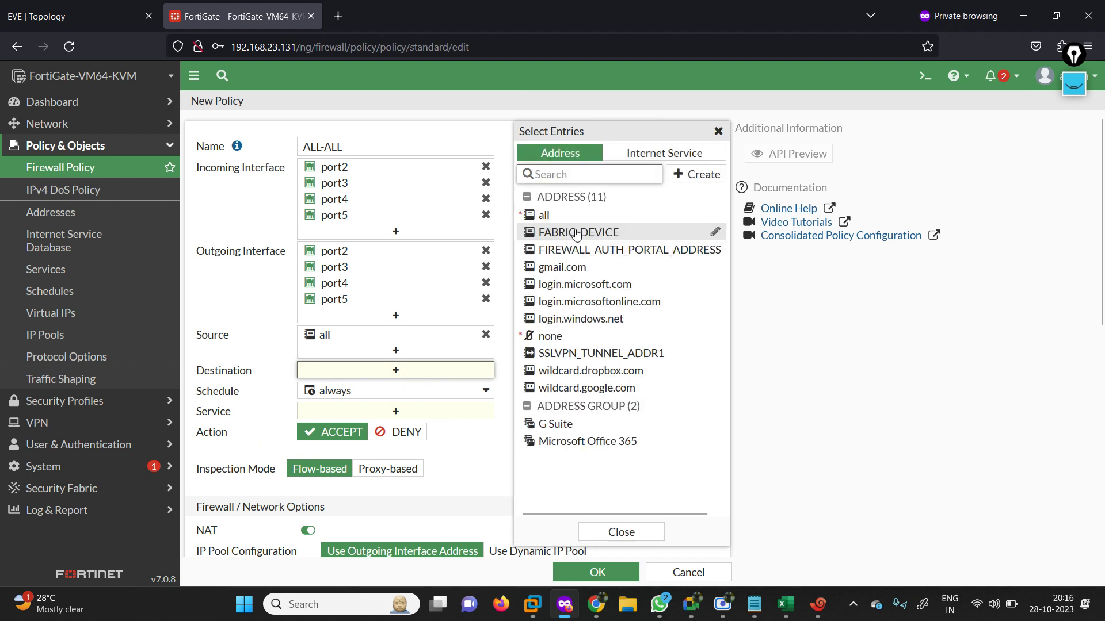
{"action": "left_click", "coordinate": [571, 217]}
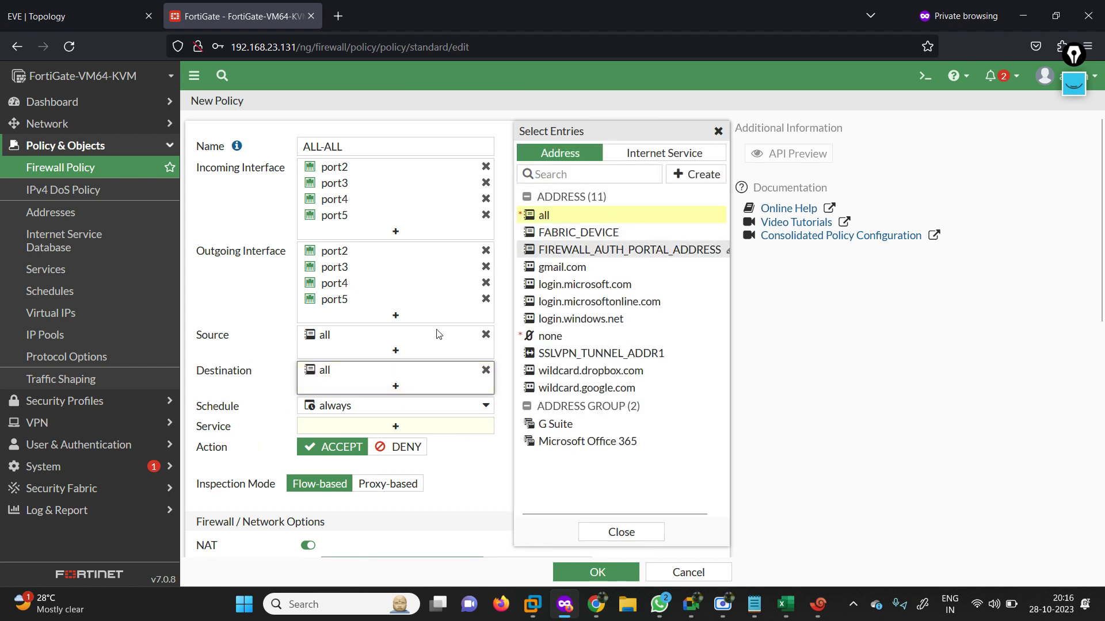
{"action": "left_click", "coordinate": [395, 426]}
{"action": "left_click", "coordinate": [565, 212]}
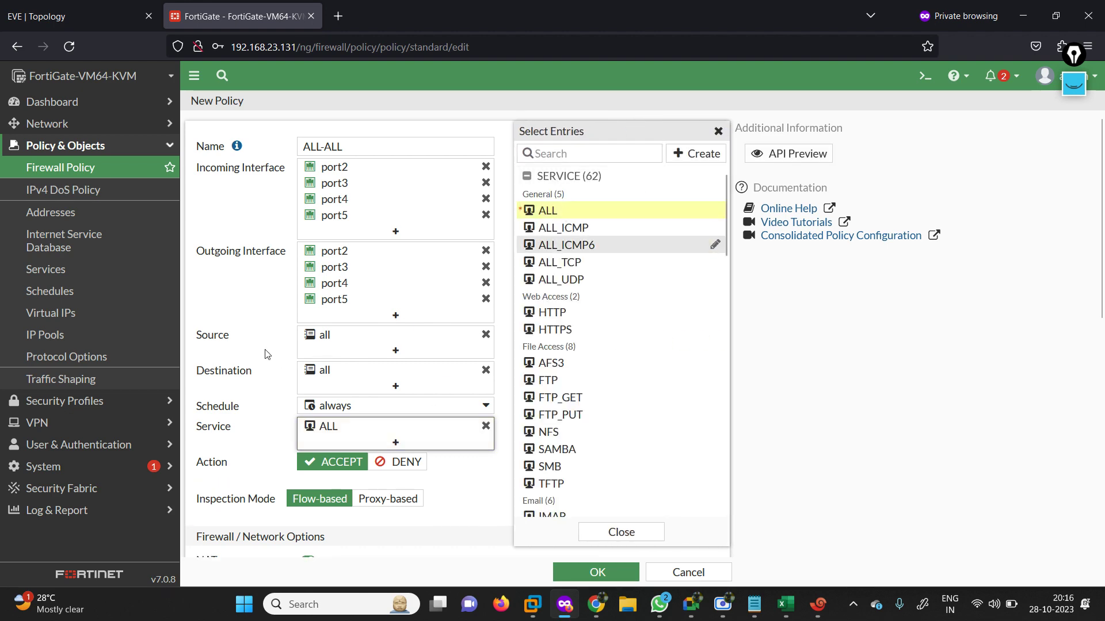
{"action": "left_click", "coordinate": [1095, 312]}
{"action": "scroll", "coordinate": [1102, 251], "scroll_direction": "down", "scroll_amount": 8}
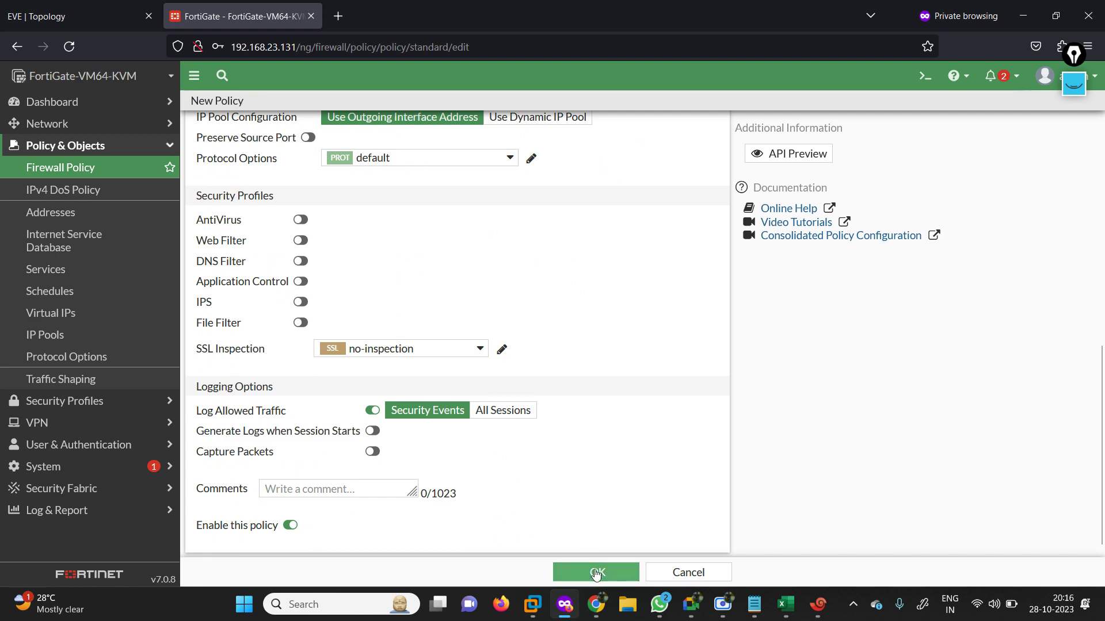
{"action": "left_click", "coordinate": [596, 573]}
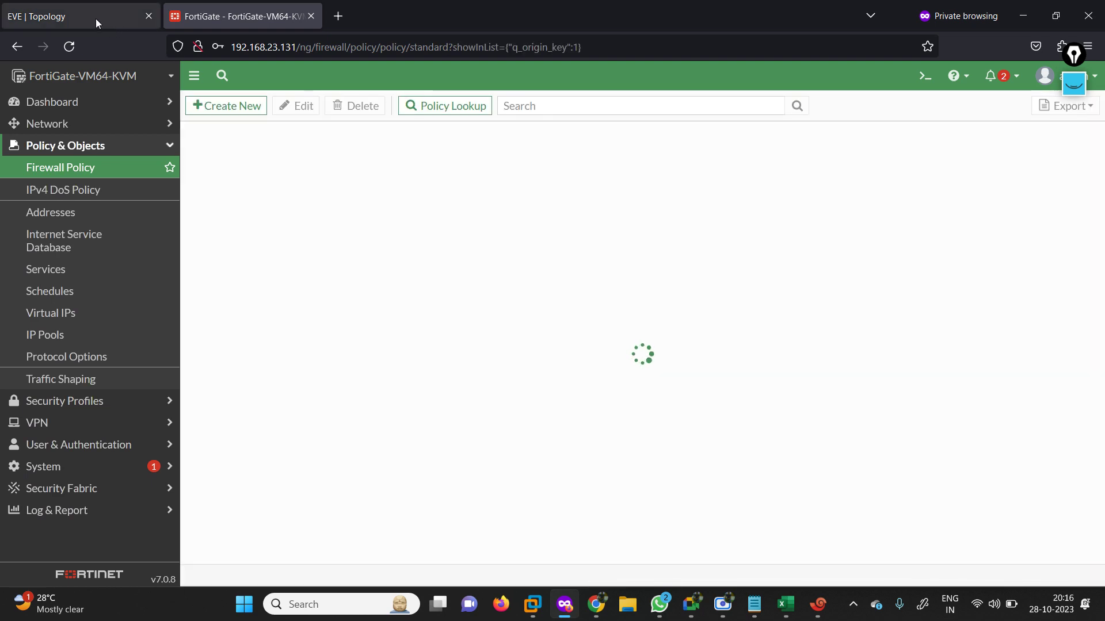
{"action": "left_click", "coordinate": [95, 18]}
On R1, rerun ping 1.1.1.1, then try a ping sourced from 172.20.1.1.
{"action": "left_click", "coordinate": [818, 604]}
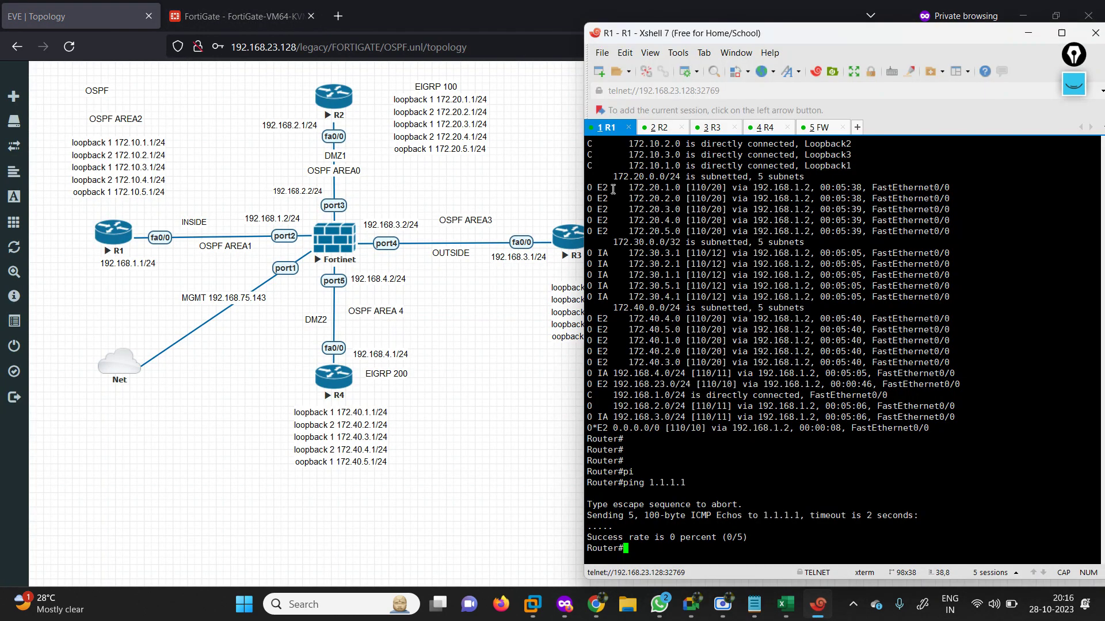
{"action": "key", "text": "Up"}
{"action": "key", "text": "Return"}
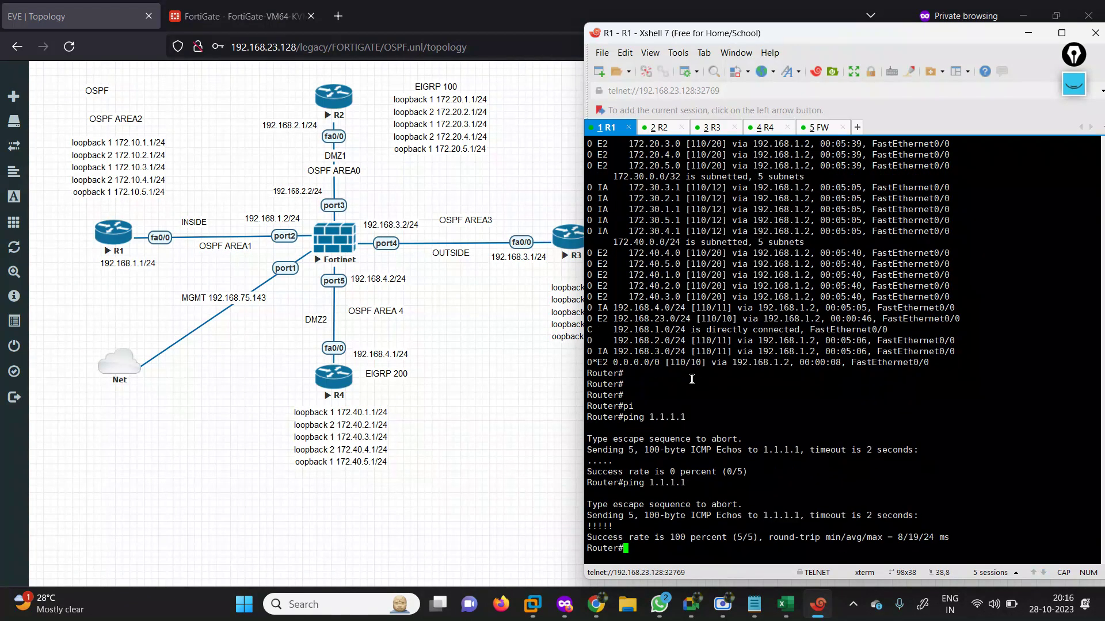
{"action": "type", "text": "PI"}
{"action": "key", "text": "Tab"}
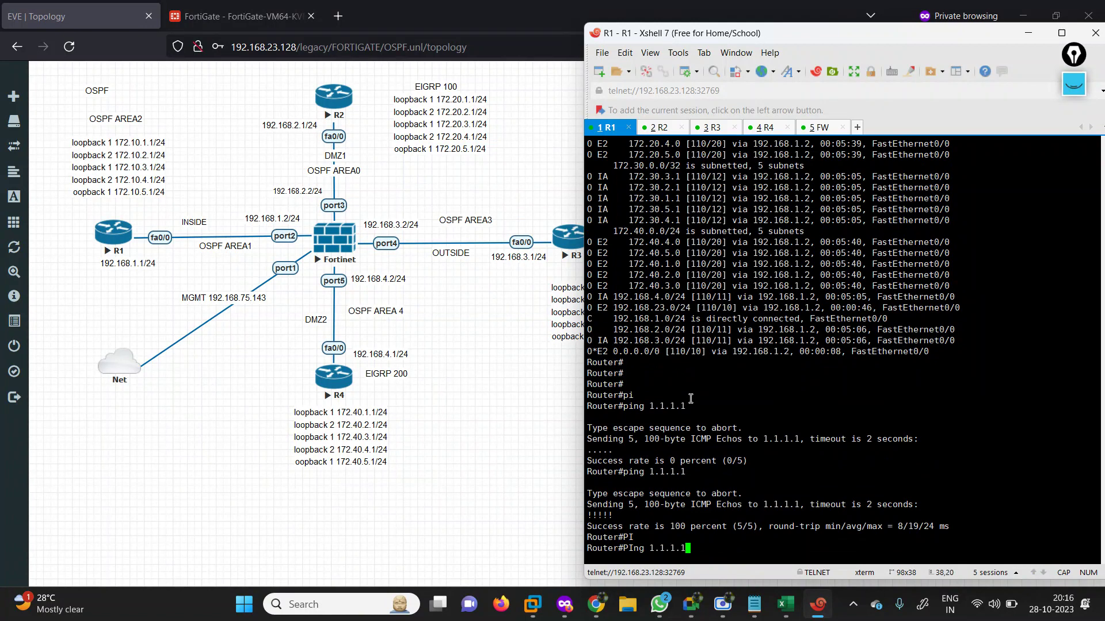
{"action": "type", "text": "1.1.1.1 SO"}
{"action": "key", "text": "Tab"}
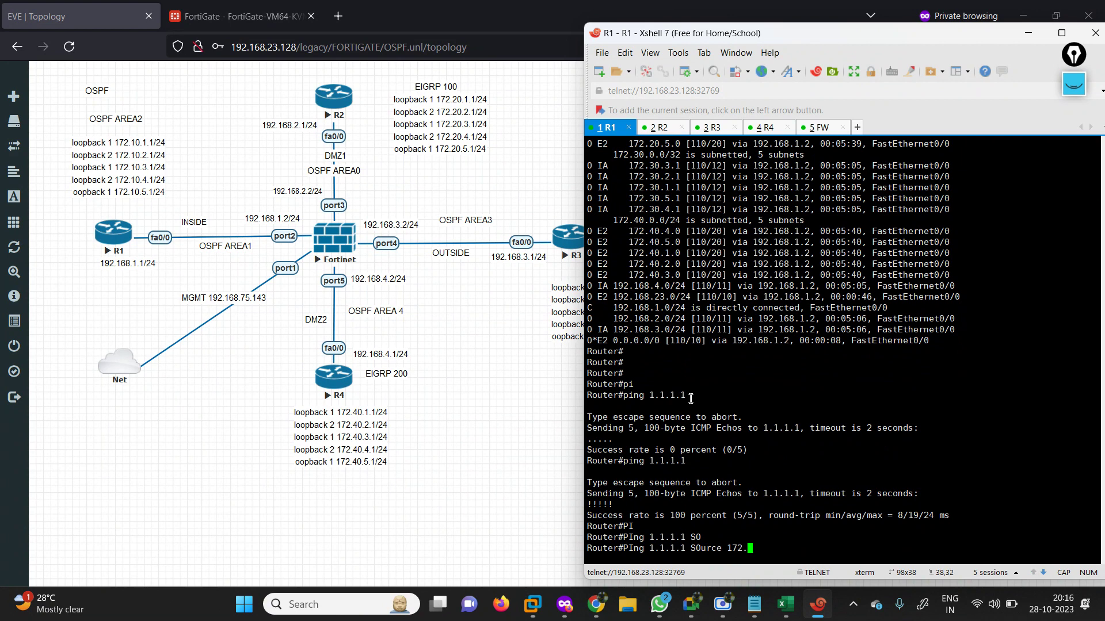
{"action": "type", "text": "172.20.1.1.1"}
{"action": "key", "text": "Return"}
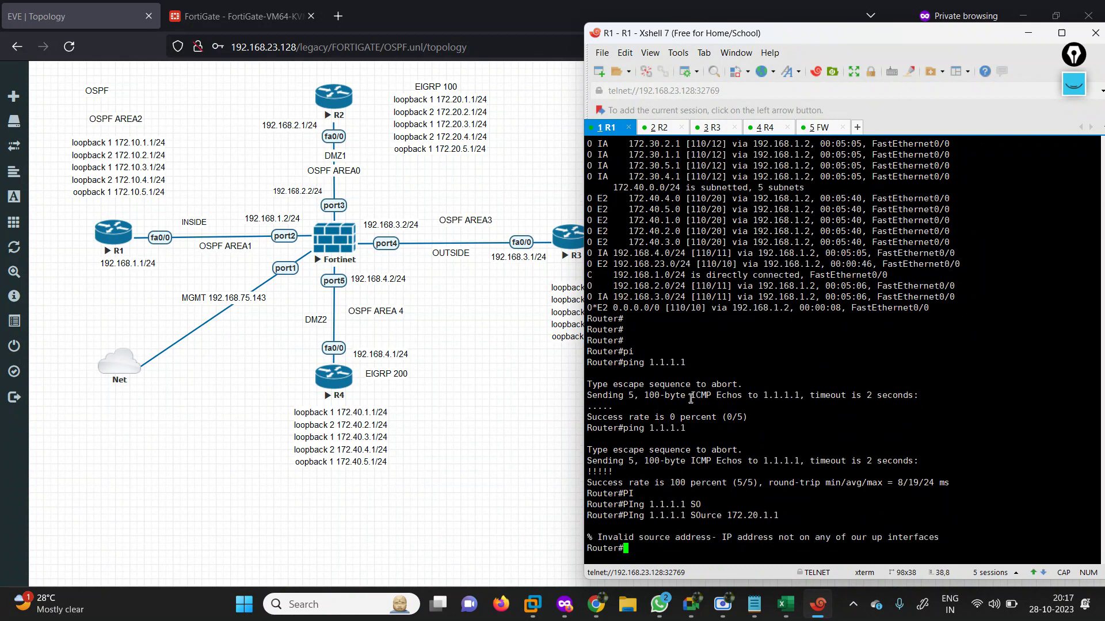
Ping 1.1.1.1 from R1 sourced from 172.10.1.1.
{"action": "key", "text": "Up"}
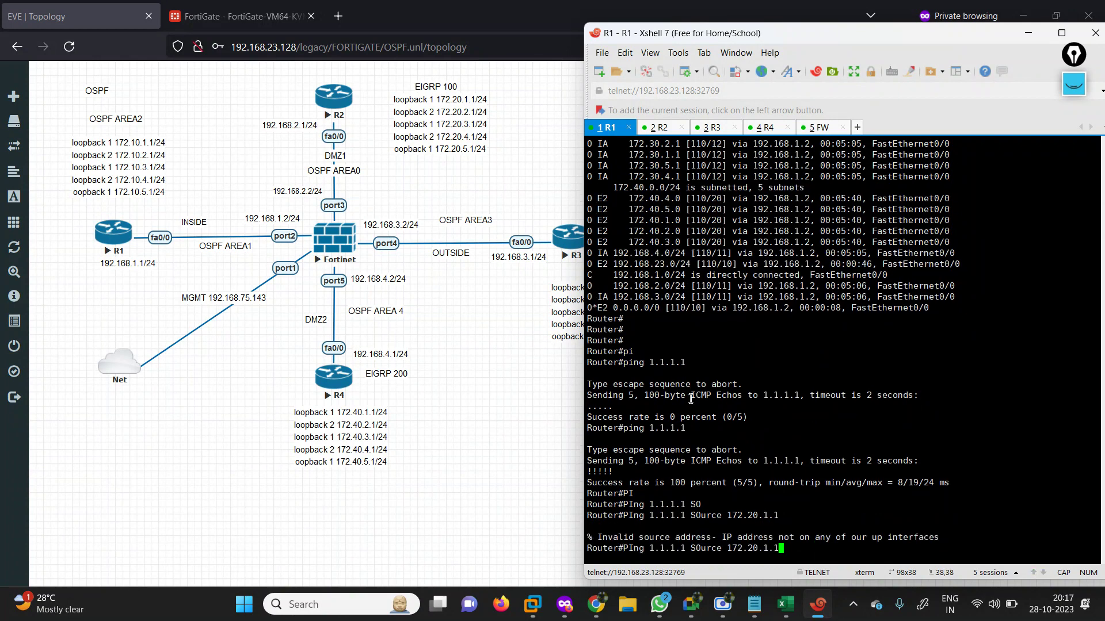
{"action": "key", "text": "BackSpace"}
{"action": "key", "text": "BackSpace"}
{"action": "key", "text": "BackSpace"}
{"action": "key", "text": "BackSpace"}
{"action": "key", "text": "BackSpace"}
{"action": "key", "text": "BackSpace"}
{"action": "key", "text": "BackSpace"}
{"action": "key", "text": "BackSpace"}
{"action": "key", "text": "BackSpace"}
{"action": "key", "text": "BackSpace"}
{"action": "key", "text": "BackSpace"}
{"action": "key", "text": "BackSpace"}
{"action": "key", "text": "BackSpace"}
{"action": "key", "text": "BackSpace"}
{"action": "key", "text": "BackSpace"}
{"action": "key", "text": "BackSpace"}
{"action": "key", "text": "BackSpace"}
{"action": "key", "text": "BackSpace"}
{"action": "key", "text": "BackSpace"}
{"action": "key", "text": "BackSpace"}
{"action": "type", "text": "SO"}
{"action": "key", "text": "Tab"}
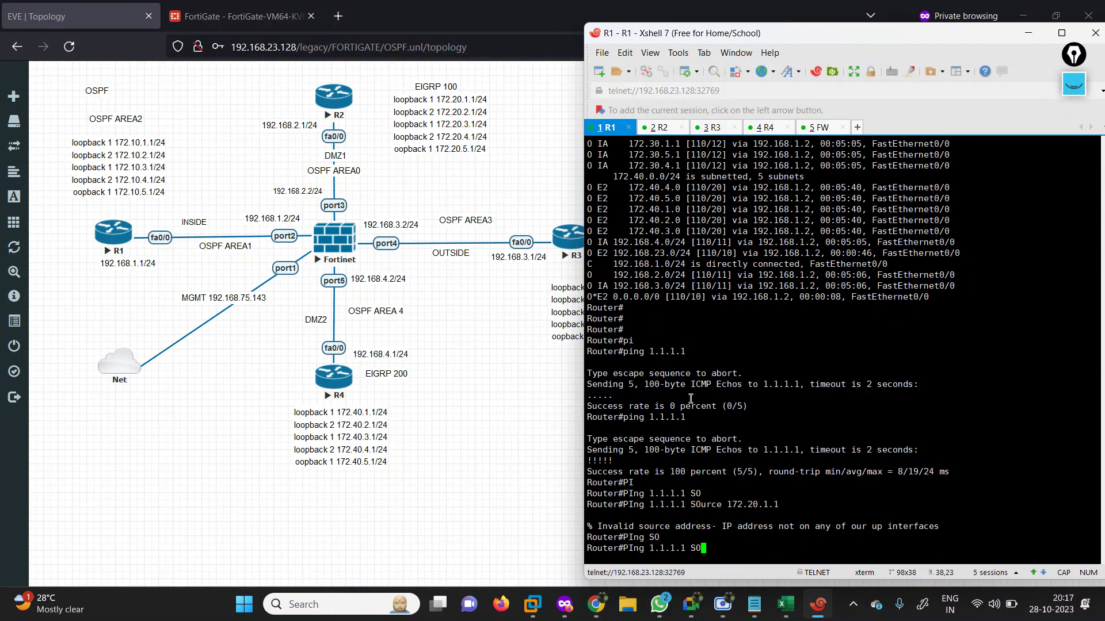
{"action": "key", "text": "Tab"}
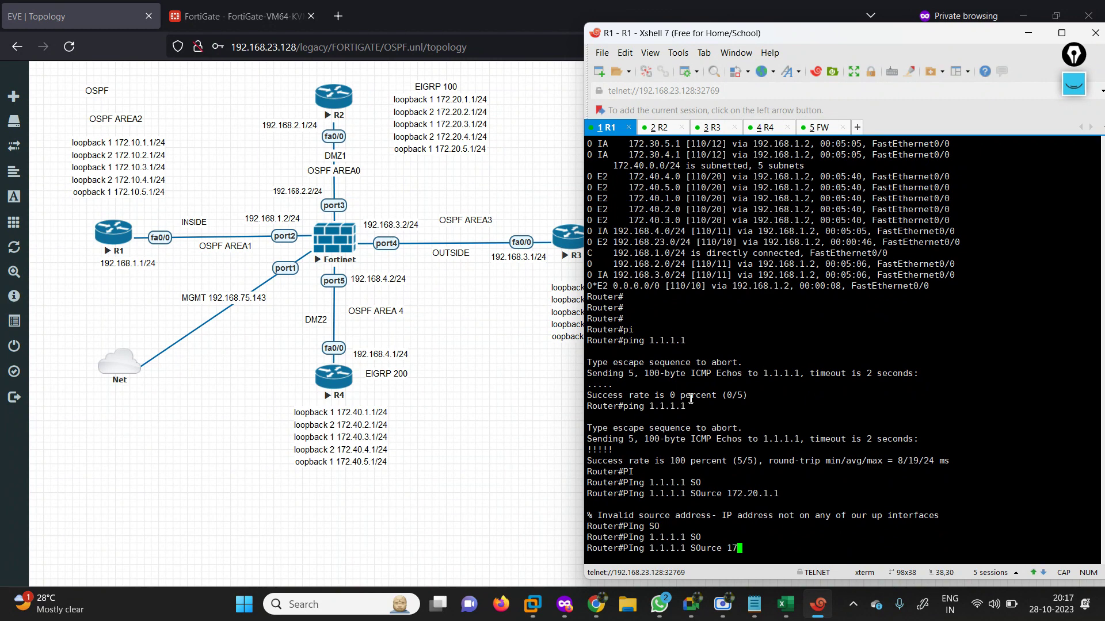
{"action": "type", "text": "172.2"}
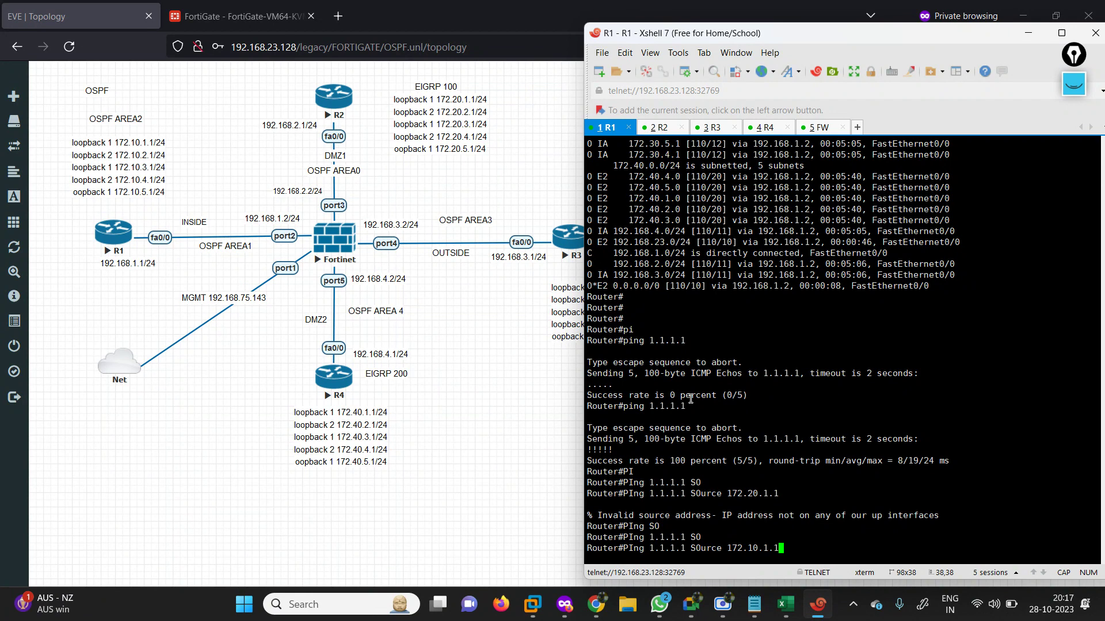
{"action": "key", "text": "Return"}
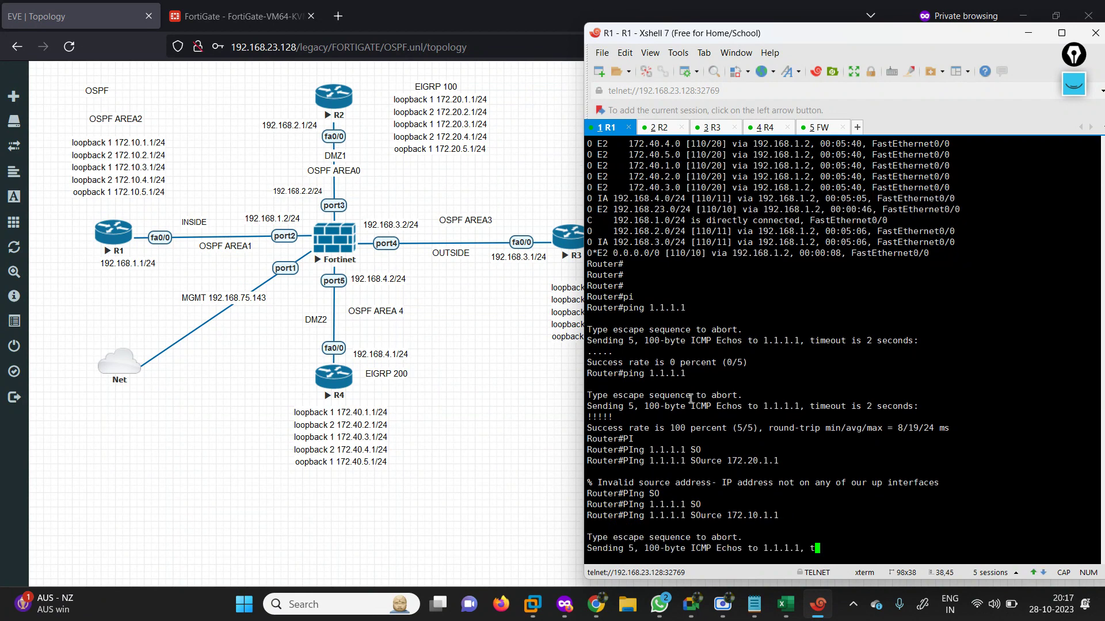
Repeat the sourced ping to 1.1.1.1 with 100 packets.
{"action": "key", "text": "Up"}
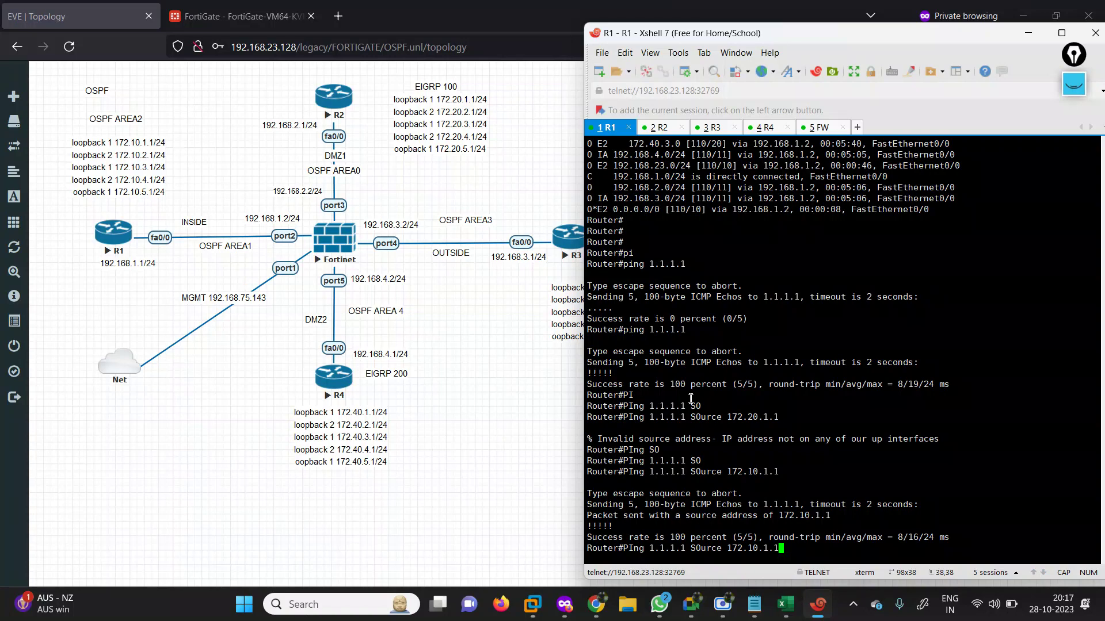
{"action": "type", "text": "RE"}
{"action": "key", "text": "Tab"}
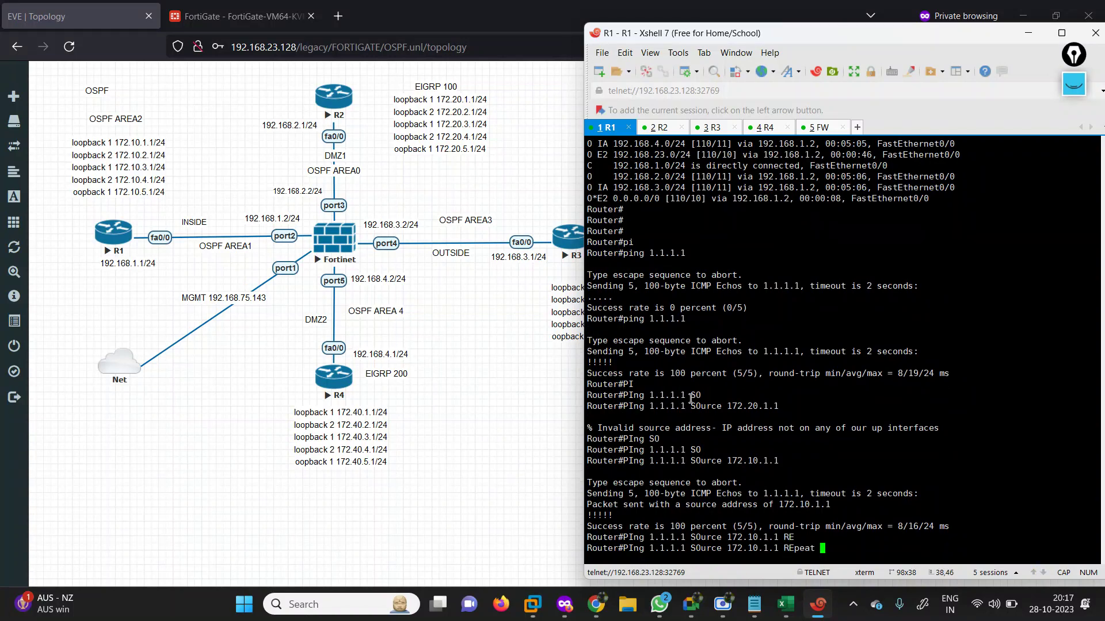
{"action": "type", "text": "10"}
{"action": "key", "text": "Return"}
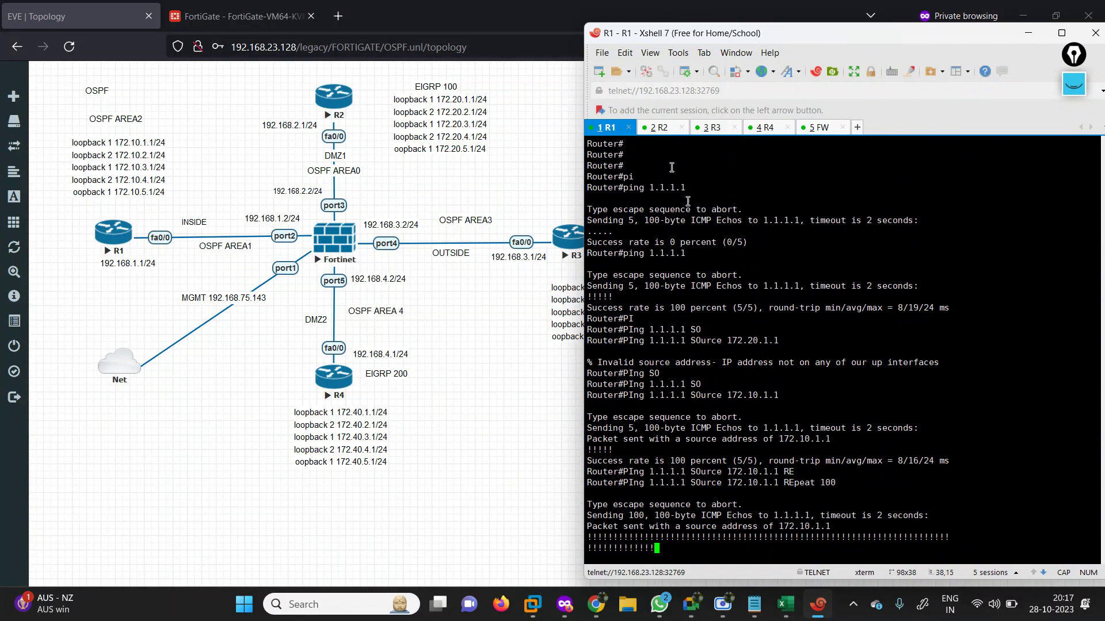
{"action": "left_click", "coordinate": [658, 127]}
Ping 1.1.1.1 from R2.
{"action": "type", "text": "PI"}
{"action": "key", "text": "Tab"}
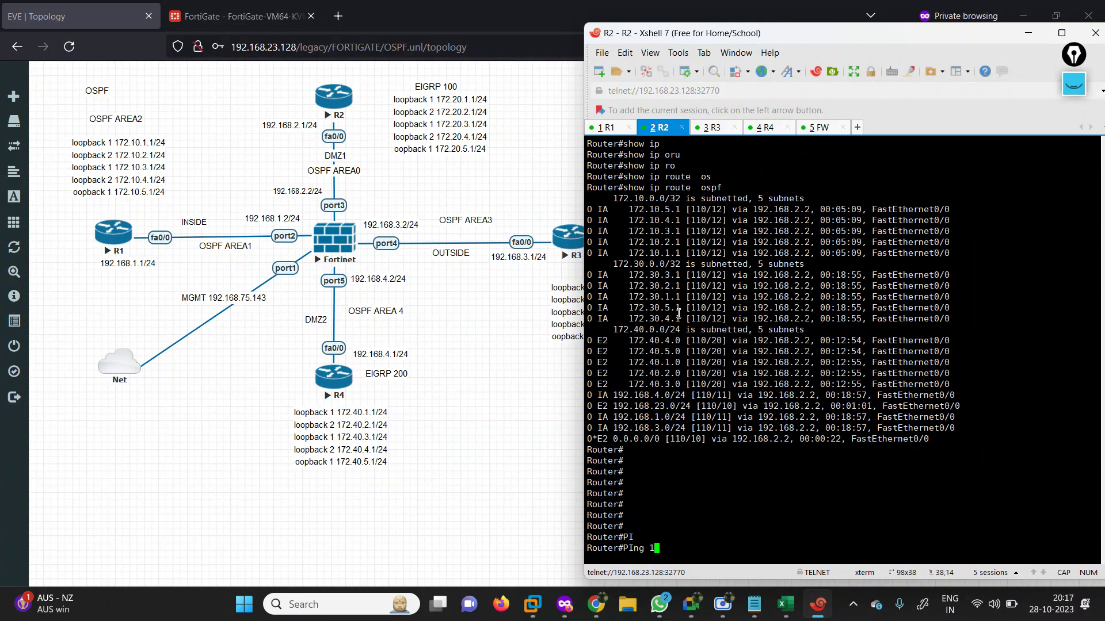
{"action": "type", "text": "1.1.1.1"}
{"action": "key", "text": "Return"}
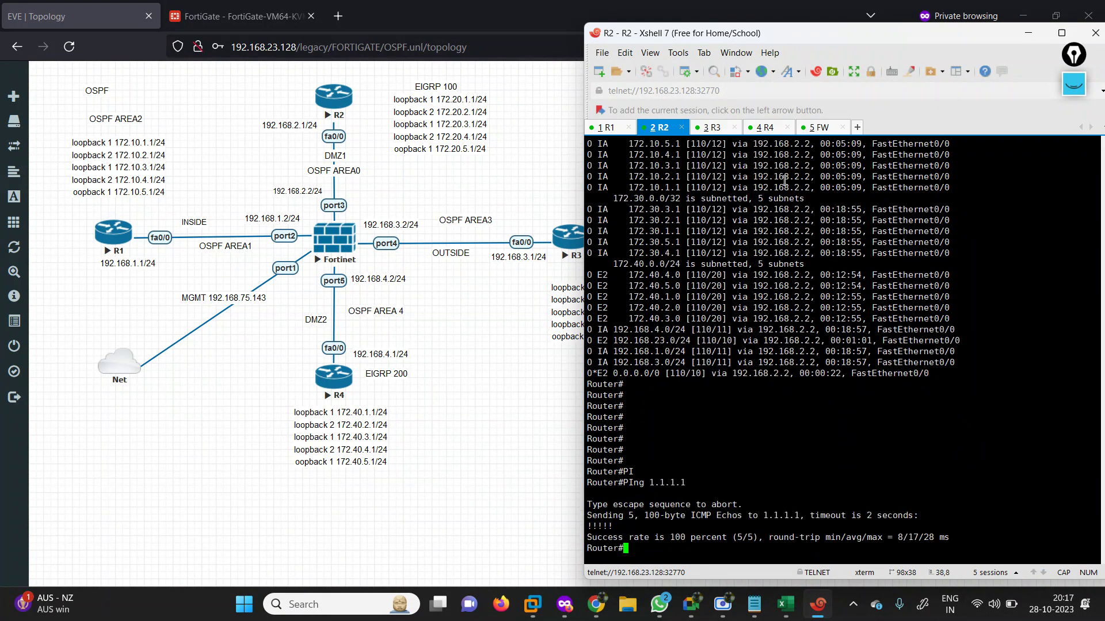
Ping 1.1.1.1 from R4 with 5/5 success, then bring the EVE topology back.
{"action": "left_click", "coordinate": [765, 128]}
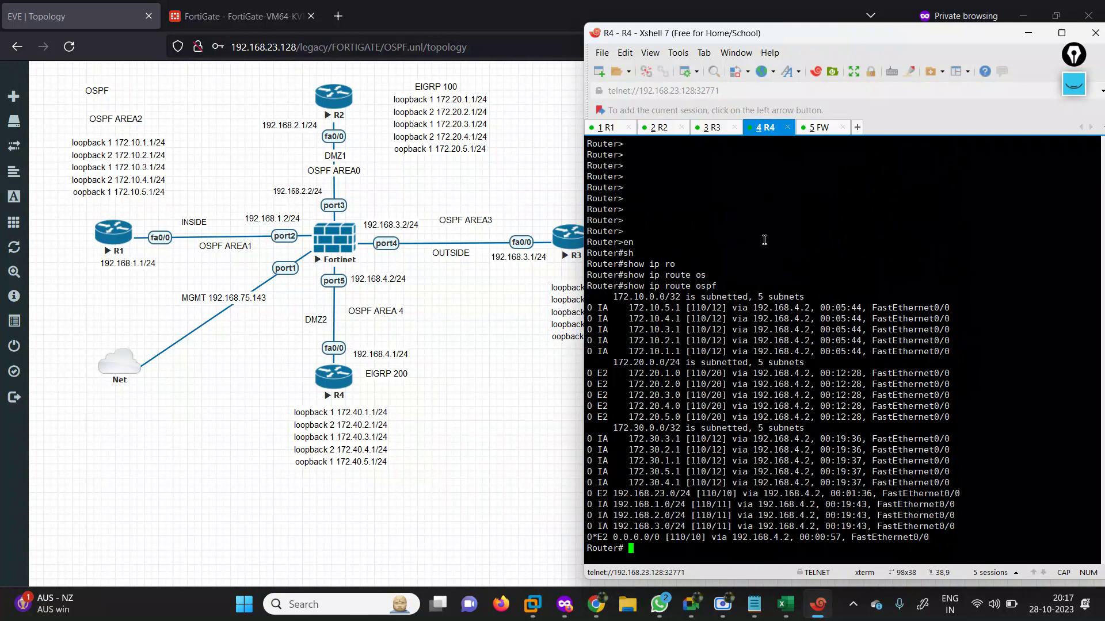
{"action": "scroll", "coordinate": [764, 239], "scroll_direction": "down", "scroll_amount": 3}
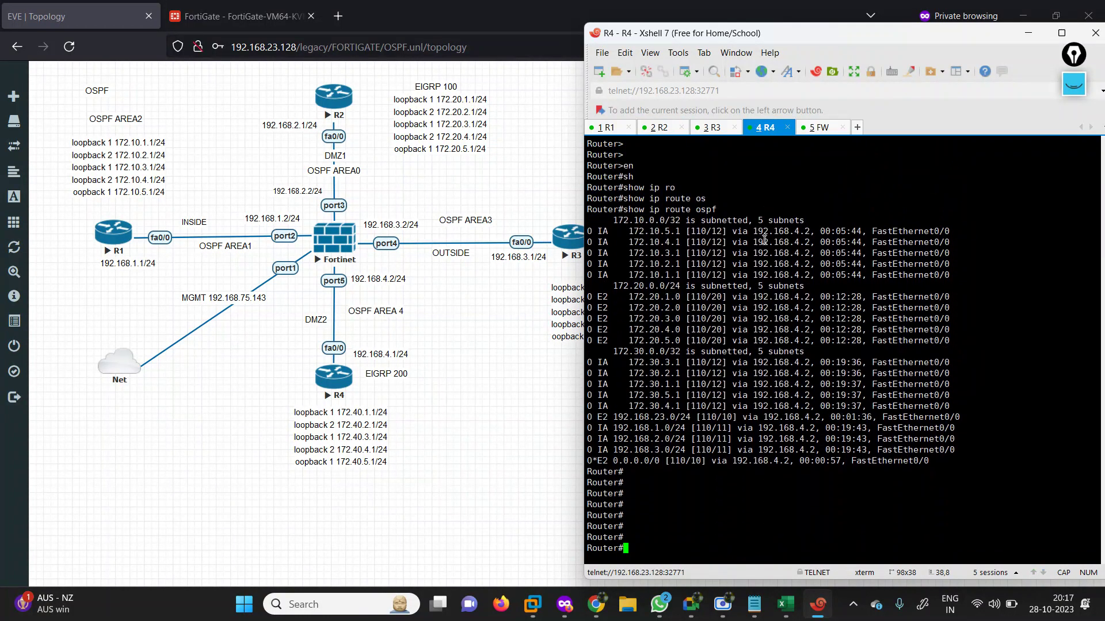
{"action": "key", "text": "BackSpace"}
{"action": "key", "text": "BackSpace"}
{"action": "type", "text": "PO"}
{"action": "key", "text": "Return"}
{"action": "type", "text": "PI"}
{"action": "key", "text": "Return"}
{"action": "type", "text": "PIng "}
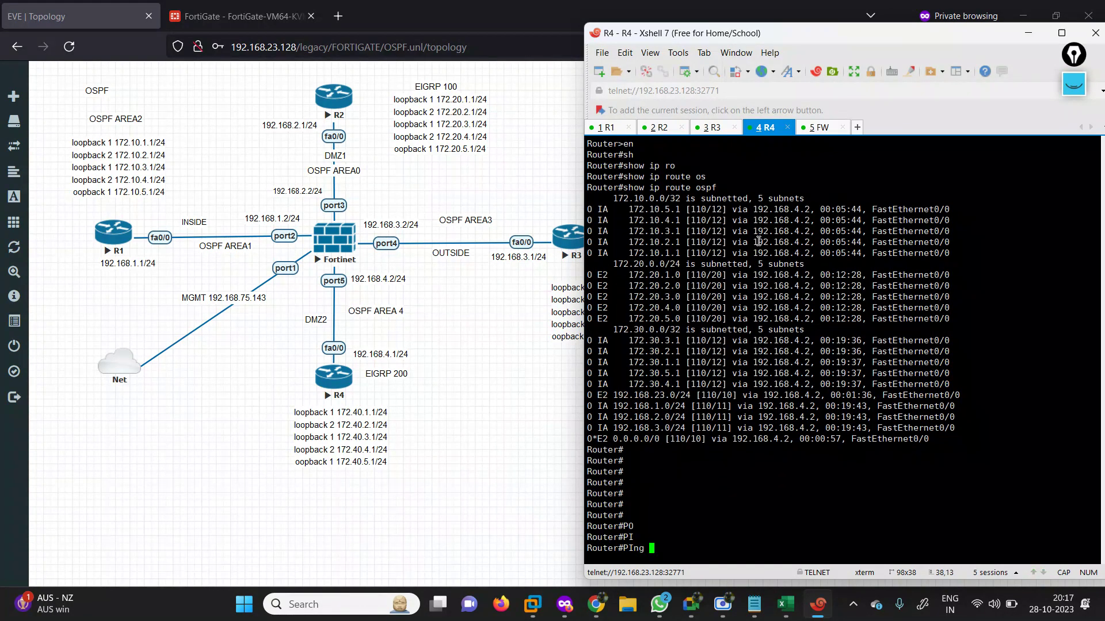
{"action": "type", "text": "1.1.1..1"}
{"action": "type", "text": "1"}
{"action": "key", "text": "Return"}
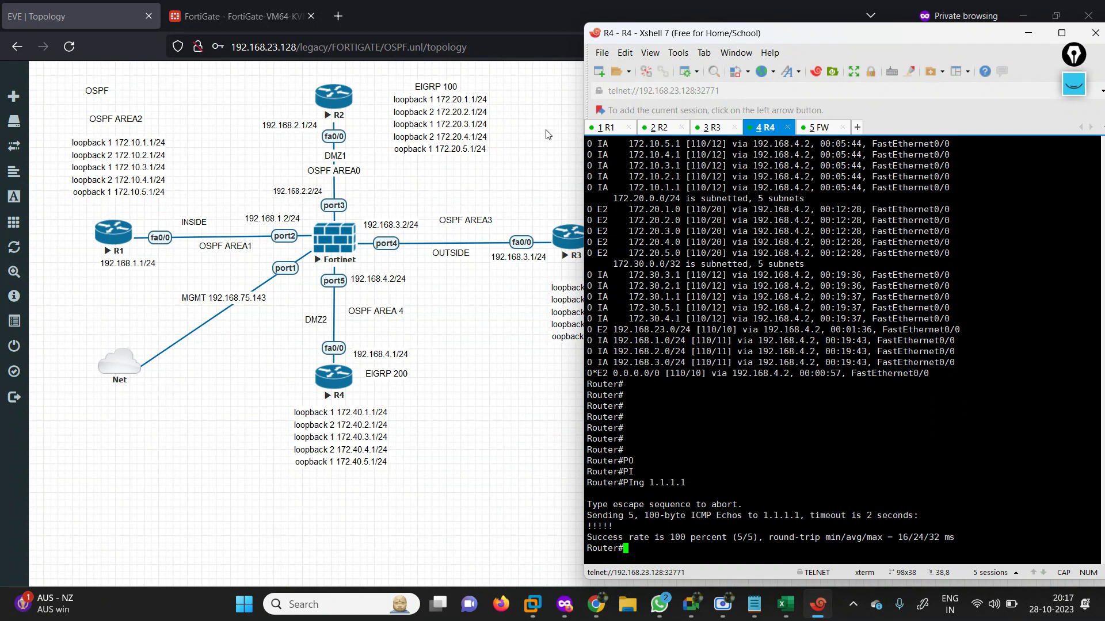
{"action": "left_click", "coordinate": [517, 196]}
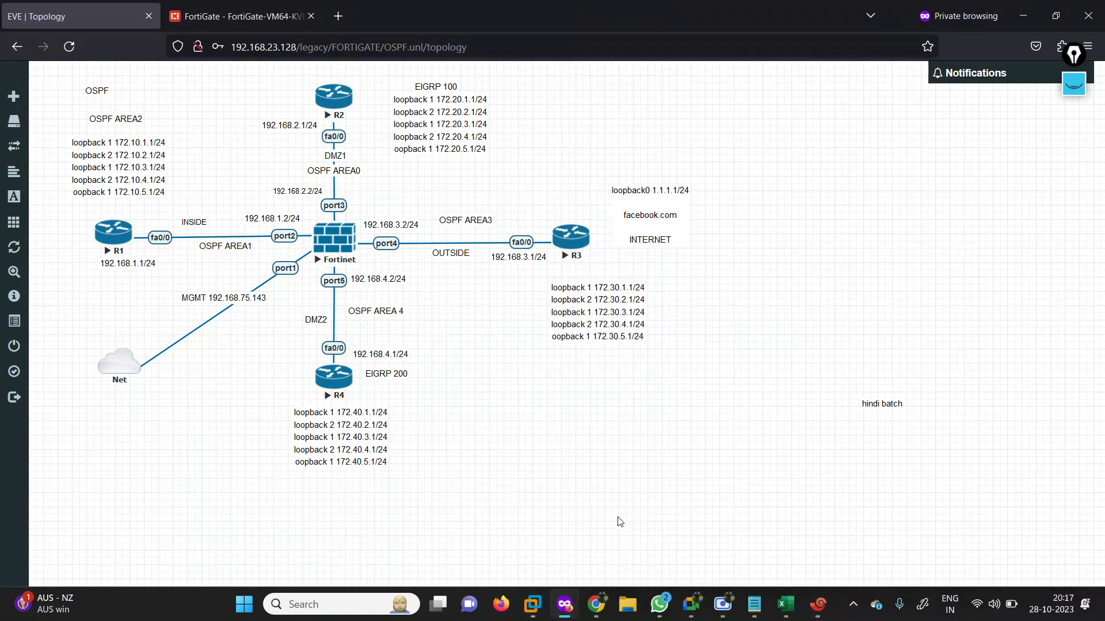
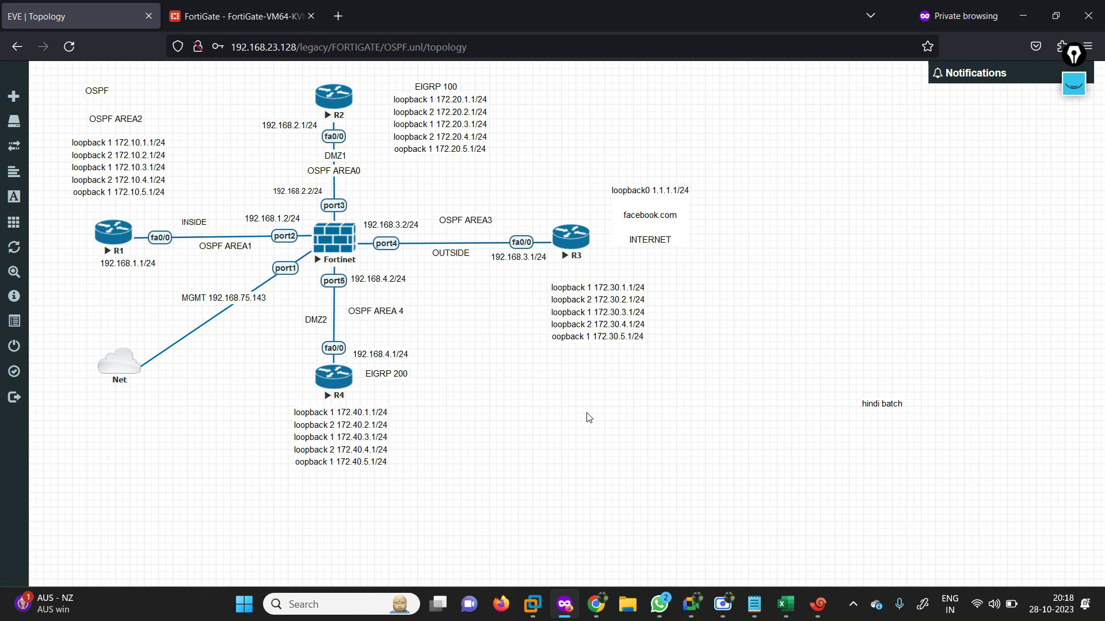
Switch the annotation pen to the thinnest brush size and the marker tool.
{"action": "left_click", "coordinate": [1074, 85]}
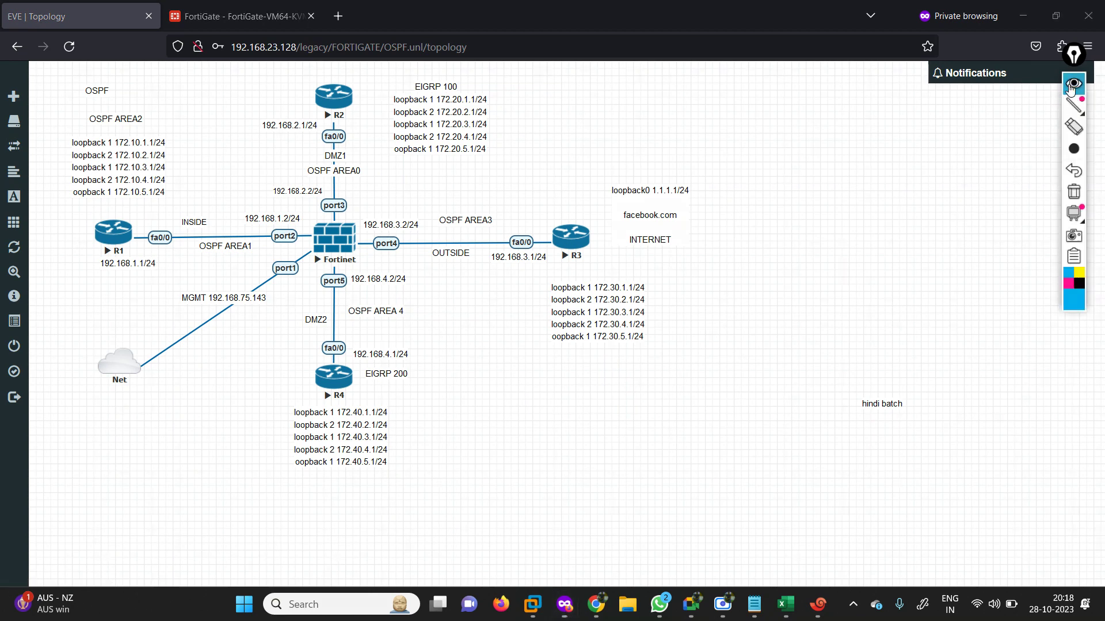
{"action": "mouse_move", "coordinate": [1074, 214]}
{"action": "left_click", "coordinate": [965, 214]}
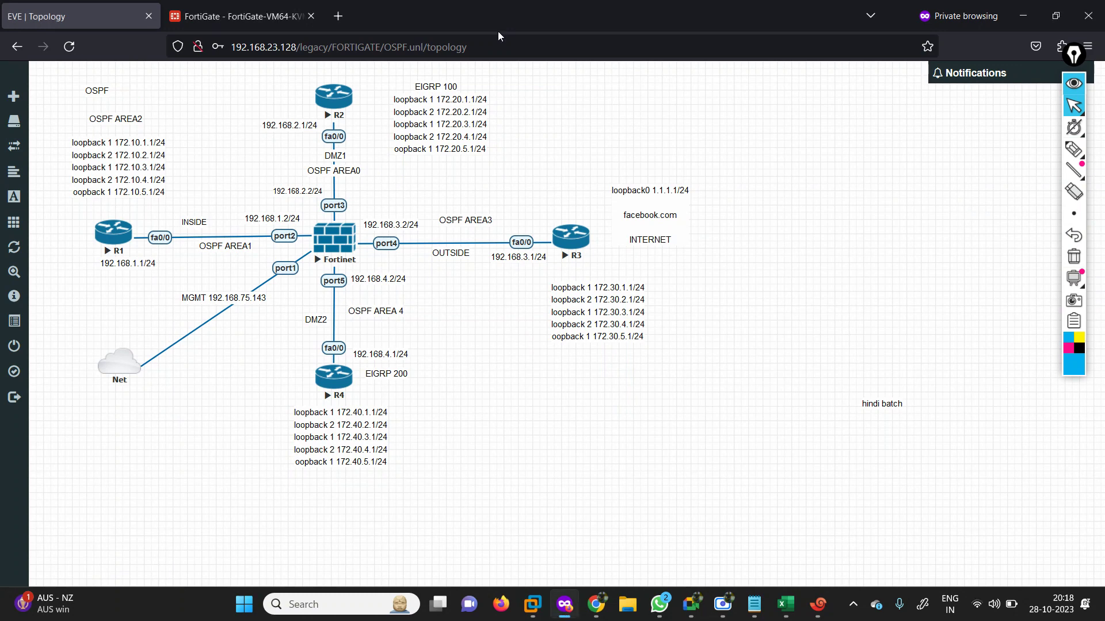
{"action": "left_click", "coordinate": [1073, 149]}
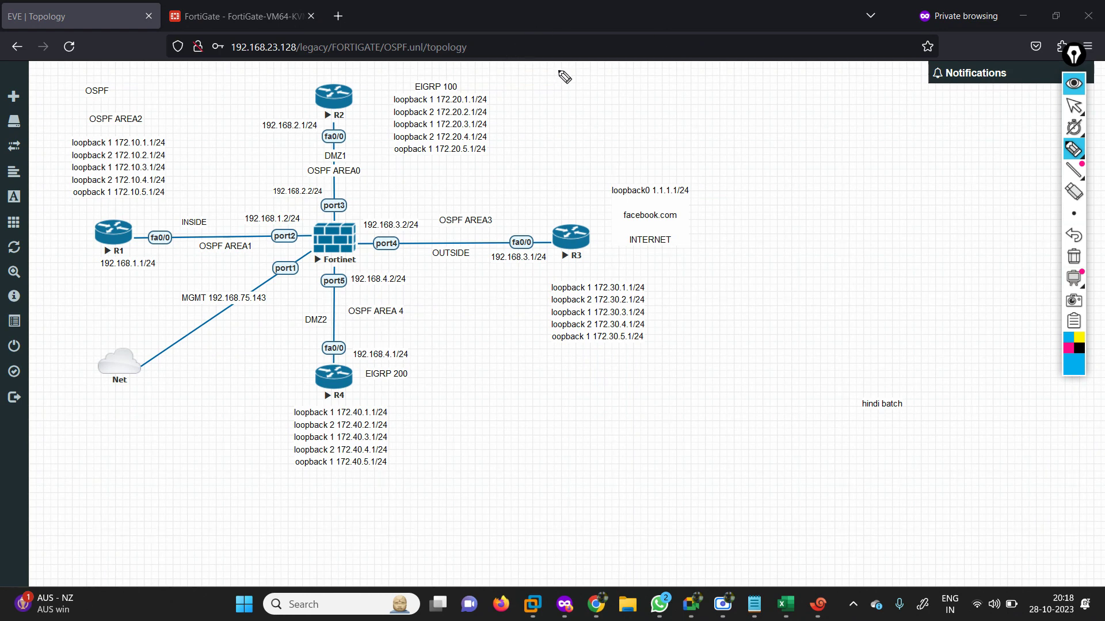
Handwrite the 'OSPF RTR/fw' heading and a how-to note line at the top right.
{"action": "left_click_drag", "start_coordinate": [571, 84], "coordinate": [583, 100]}
{"action": "left_click_drag", "start_coordinate": [598, 101], "coordinate": [622, 81]}
{"action": "mouse_move", "coordinate": [611, 90]}
{"action": "left_mouse_down"}
{"action": "mouse_move", "coordinate": [706, 96]}
{"action": "mouse_move", "coordinate": [715, 109]}
{"action": "left_mouse_up"}
{"action": "mouse_move", "coordinate": [751, 76]}
{"action": "left_mouse_down"}
{"action": "mouse_move", "coordinate": [728, 109]}
{"action": "mouse_move", "coordinate": [775, 81]}
{"action": "left_mouse_up"}
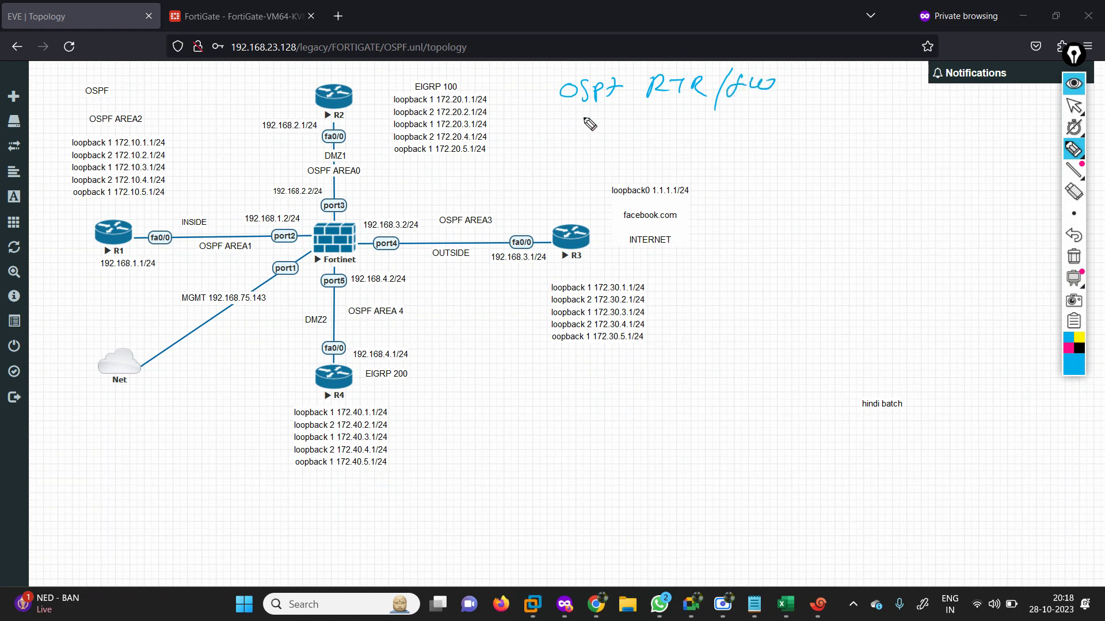
{"action": "mouse_move", "coordinate": [568, 134]}
{"action": "left_mouse_down"}
{"action": "mouse_move", "coordinate": [568, 153]}
{"action": "mouse_move", "coordinate": [578, 142]}
{"action": "left_mouse_up"}
{"action": "mouse_move", "coordinate": [578, 132]}
{"action": "left_mouse_down"}
{"action": "mouse_move", "coordinate": [577, 151]}
{"action": "mouse_move", "coordinate": [590, 135]}
{"action": "mouse_move", "coordinate": [639, 148]}
{"action": "left_mouse_up"}
{"action": "mouse_move", "coordinate": [660, 130]}
{"action": "left_mouse_down"}
{"action": "mouse_move", "coordinate": [805, 134]}
{"action": "mouse_move", "coordinate": [843, 115]}
{"action": "mouse_move", "coordinate": [994, 102]}
{"action": "left_mouse_up"}
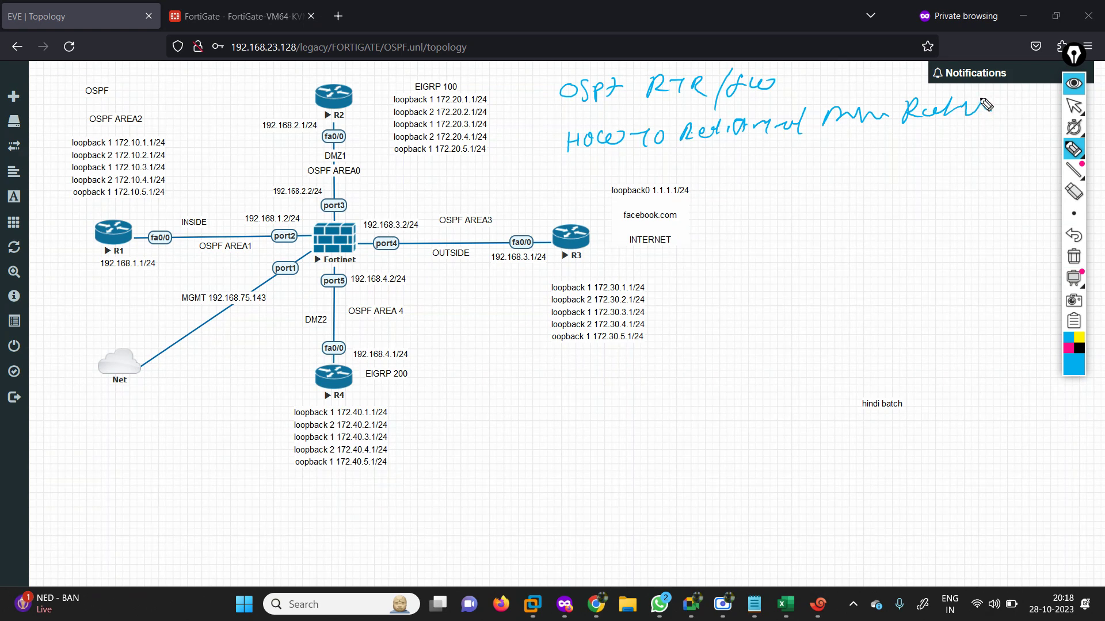
{"action": "left_click_drag", "start_coordinate": [979, 110], "coordinate": [1039, 99]}
Add the numbered 'original' and 'Policy' notes, a curve under R1 to port2, and a bracket.
{"action": "mouse_move", "coordinate": [557, 167]}
{"action": "left_mouse_down"}
{"action": "mouse_move", "coordinate": [561, 197]}
{"action": "mouse_move", "coordinate": [587, 190]}
{"action": "mouse_move", "coordinate": [578, 165]}
{"action": "mouse_move", "coordinate": [627, 188]}
{"action": "left_mouse_up"}
{"action": "left_click_drag", "start_coordinate": [626, 178], "coordinate": [983, 146]}
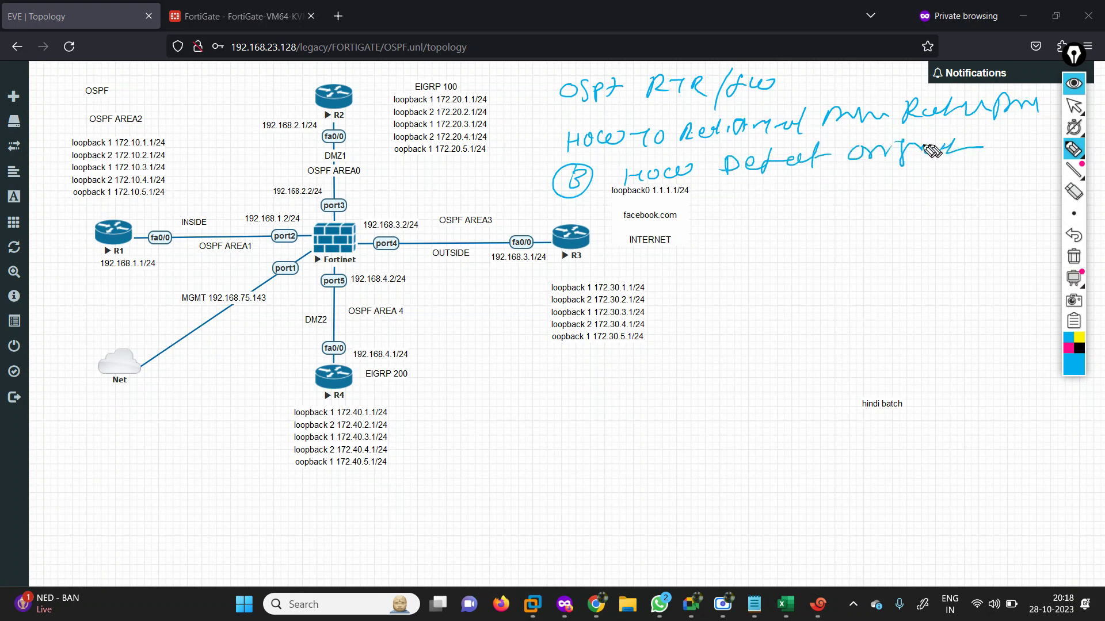
{"action": "mouse_move", "coordinate": [578, 213]}
{"action": "left_mouse_down"}
{"action": "mouse_move", "coordinate": [593, 217]}
{"action": "mouse_move", "coordinate": [589, 228]}
{"action": "left_mouse_up"}
{"action": "left_click_drag", "start_coordinate": [609, 206], "coordinate": [591, 246]}
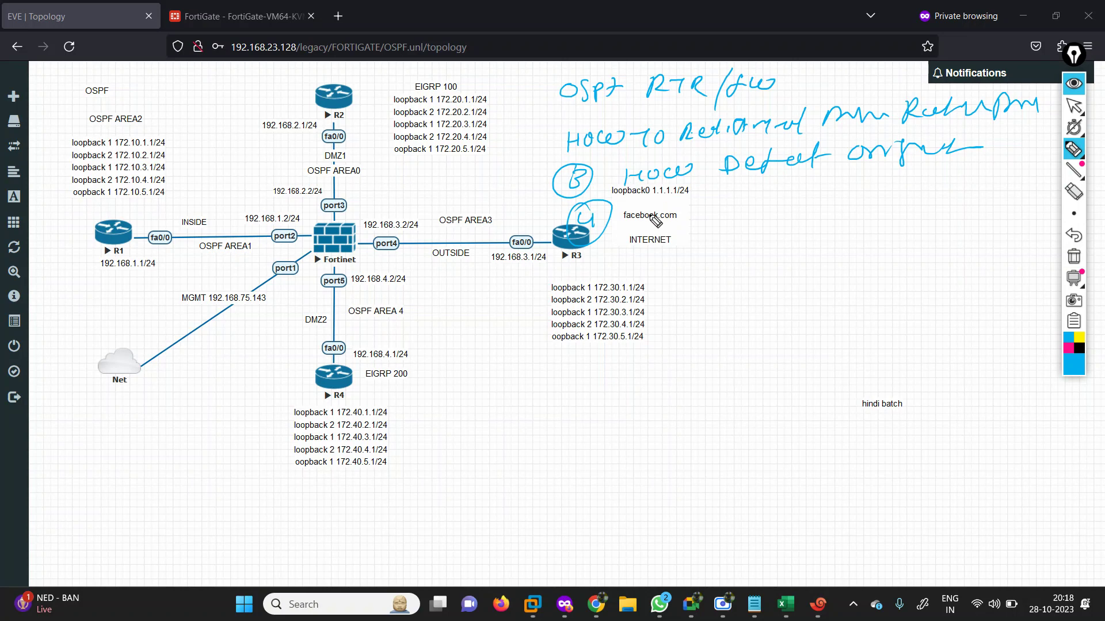
{"action": "mouse_move", "coordinate": [653, 212]}
{"action": "left_mouse_down"}
{"action": "mouse_move", "coordinate": [654, 238]}
{"action": "mouse_move", "coordinate": [656, 224]}
{"action": "left_mouse_up"}
{"action": "left_click_drag", "start_coordinate": [667, 219], "coordinate": [748, 225]}
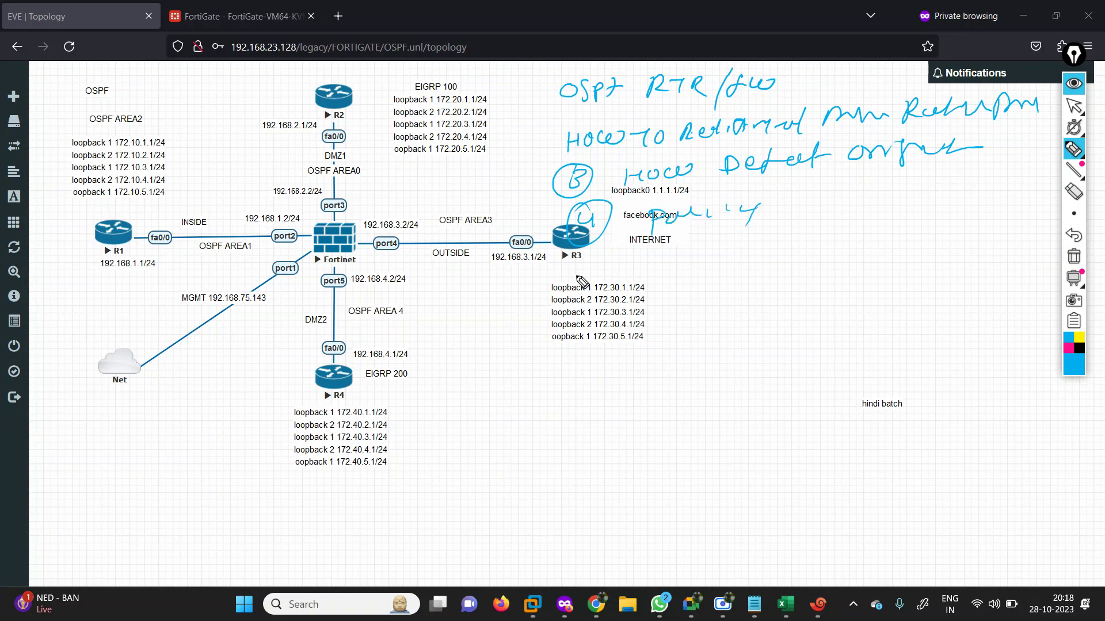
{"action": "mouse_move", "coordinate": [587, 256]}
{"action": "left_mouse_down"}
{"action": "mouse_move", "coordinate": [564, 279]}
{"action": "mouse_move", "coordinate": [671, 271]}
{"action": "mouse_move", "coordinate": [768, 245]}
{"action": "mouse_move", "coordinate": [1022, 223]}
{"action": "mouse_move", "coordinate": [1008, 247]}
{"action": "left_mouse_up"}
{"action": "mouse_move", "coordinate": [137, 190]}
{"action": "left_mouse_down"}
{"action": "mouse_move", "coordinate": [145, 248]}
{"action": "mouse_move", "coordinate": [320, 217]}
{"action": "left_mouse_up"}
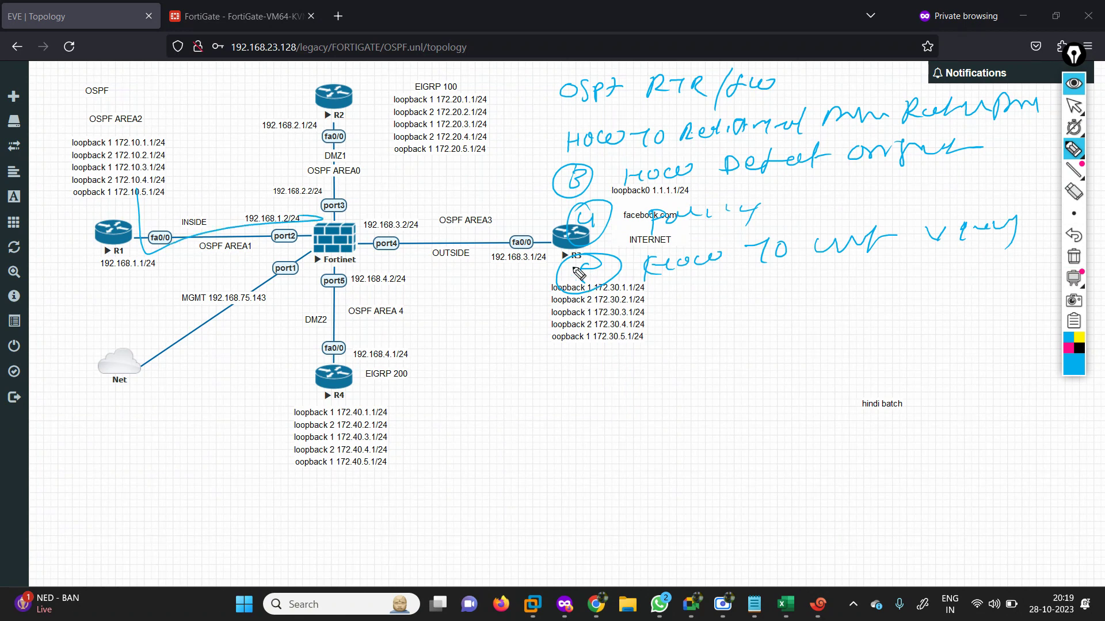
{"action": "mouse_move", "coordinate": [551, 86]}
{"action": "left_mouse_down"}
{"action": "mouse_move", "coordinate": [509, 258]}
{"action": "mouse_move", "coordinate": [1036, 311]}
{"action": "left_mouse_up"}
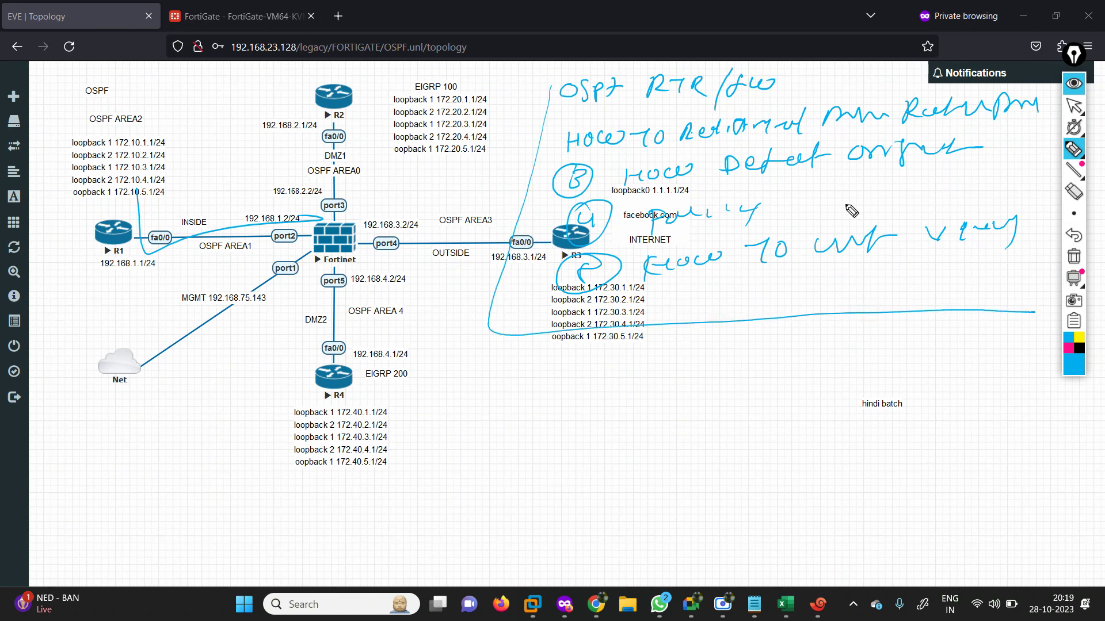
Clear the old annotations and handwrite Stub Area, NSSA and Totally Stubby Area.
{"action": "left_click", "coordinate": [1073, 256]}
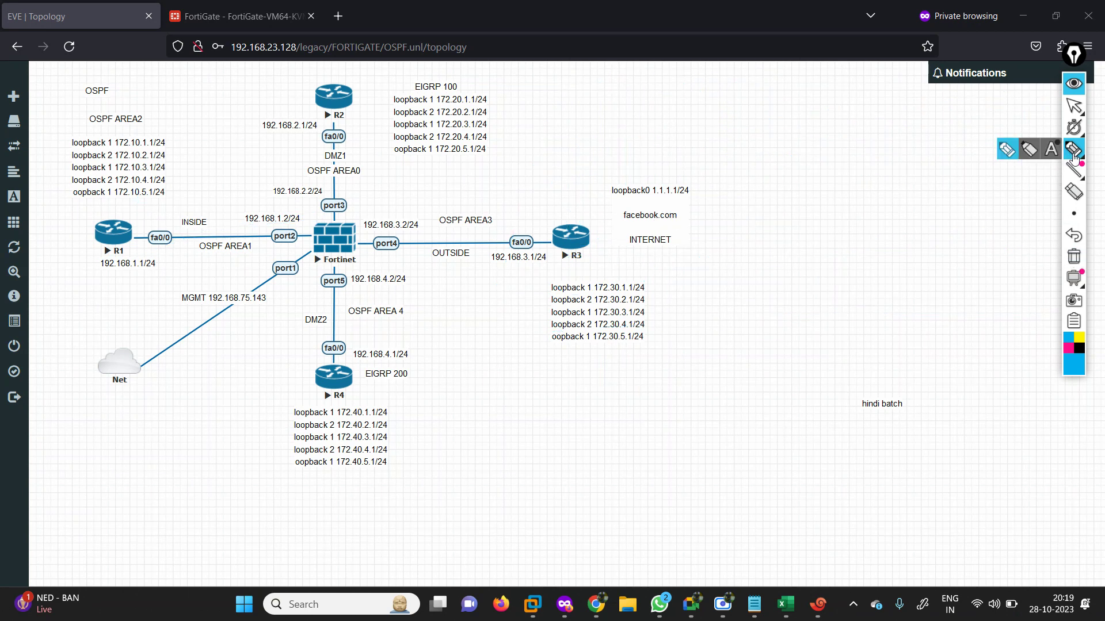
{"action": "mouse_move", "coordinate": [592, 80]}
{"action": "left_mouse_down"}
{"action": "mouse_move", "coordinate": [570, 106]}
{"action": "mouse_move", "coordinate": [714, 93]}
{"action": "mouse_move", "coordinate": [722, 81]}
{"action": "left_mouse_up"}
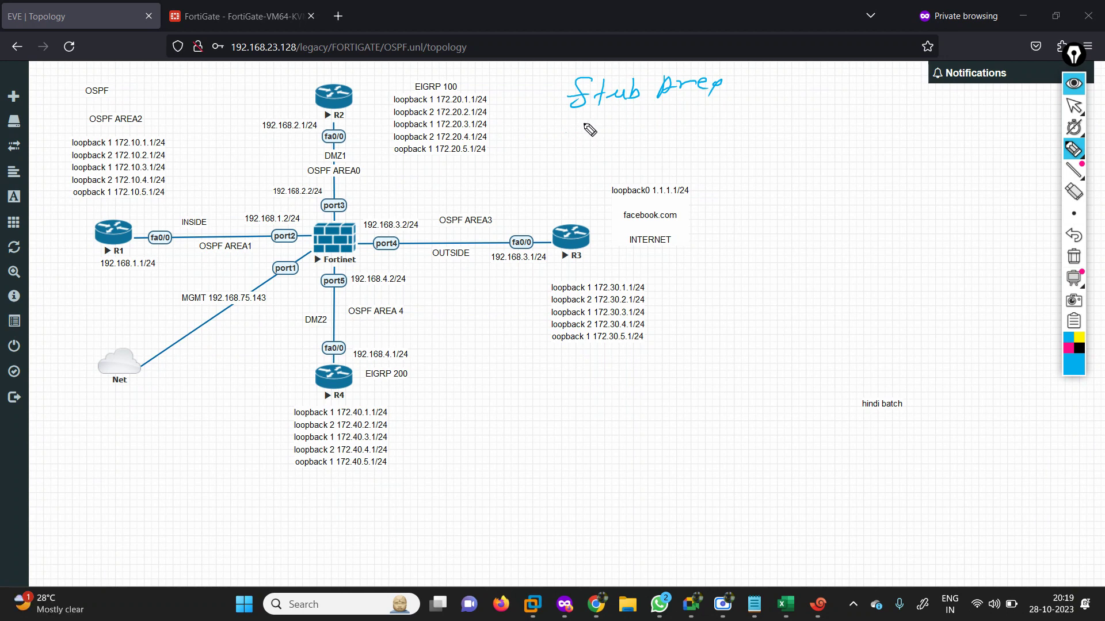
{"action": "left_click_drag", "start_coordinate": [572, 125], "coordinate": [593, 142]}
{"action": "mouse_move", "coordinate": [610, 122]}
{"action": "left_mouse_down"}
{"action": "mouse_move", "coordinate": [599, 141]}
{"action": "mouse_move", "coordinate": [663, 138]}
{"action": "mouse_move", "coordinate": [654, 121]}
{"action": "mouse_move", "coordinate": [660, 149]}
{"action": "left_mouse_up"}
{"action": "left_click_drag", "start_coordinate": [642, 139], "coordinate": [678, 137]}
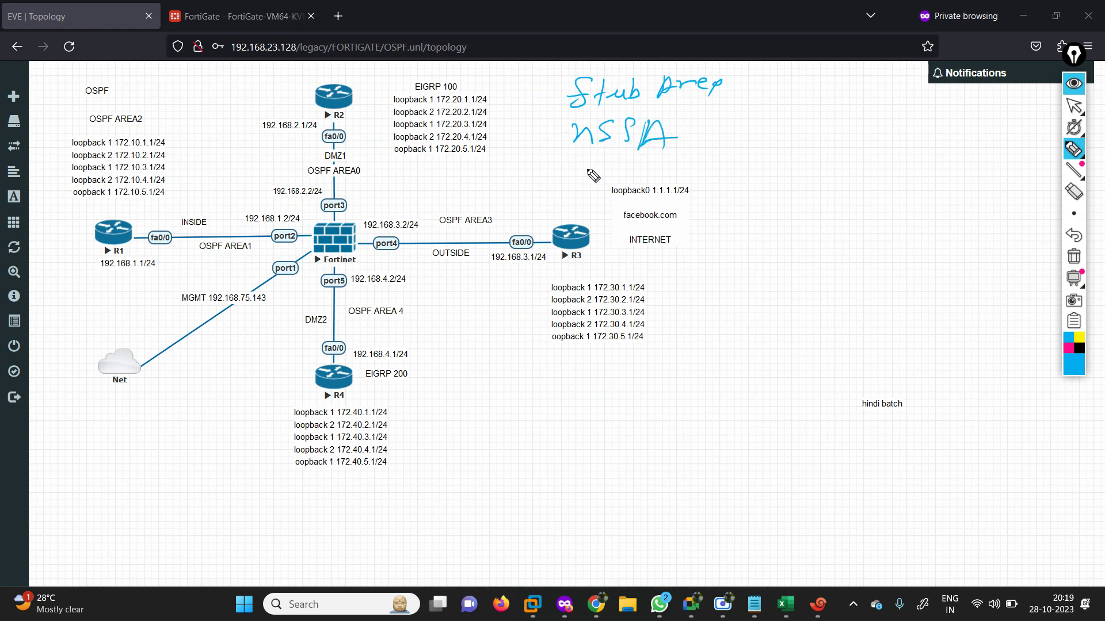
{"action": "mouse_move", "coordinate": [572, 172]}
{"action": "left_mouse_down"}
{"action": "mouse_move", "coordinate": [805, 161]}
{"action": "mouse_move", "coordinate": [877, 176]}
{"action": "left_mouse_up"}
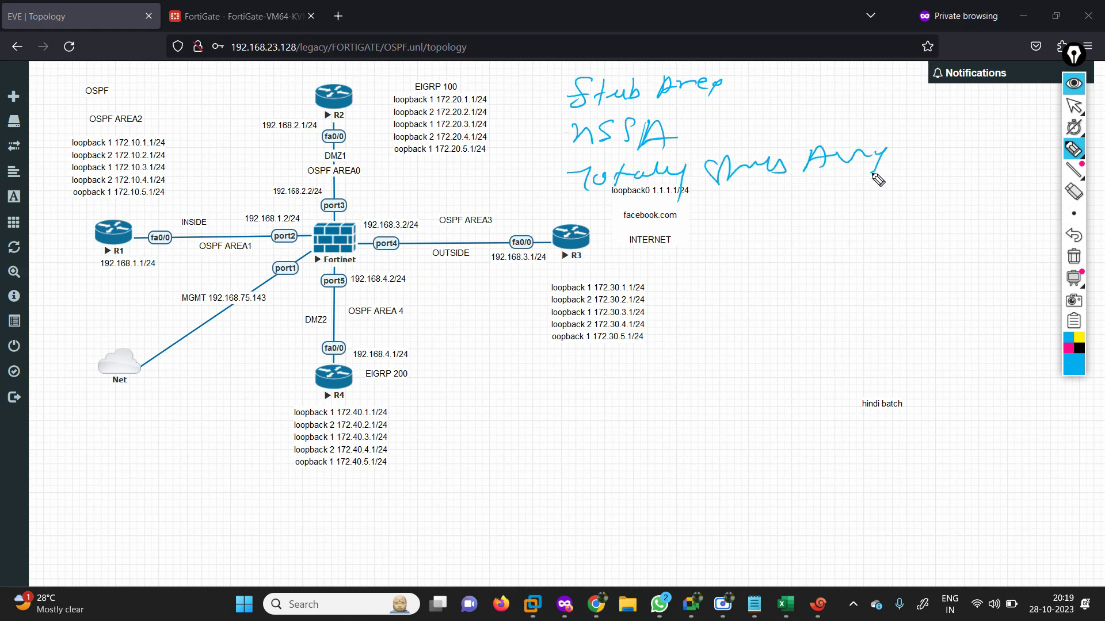
Box the three area types, write OSPF beside them, and link them to a circled R3.
{"action": "mouse_move", "coordinate": [549, 78]}
{"action": "left_mouse_down"}
{"action": "mouse_move", "coordinate": [550, 178]}
{"action": "mouse_move", "coordinate": [749, 181]}
{"action": "left_mouse_up"}
{"action": "left_click_drag", "start_coordinate": [611, 69], "coordinate": [879, 173]}
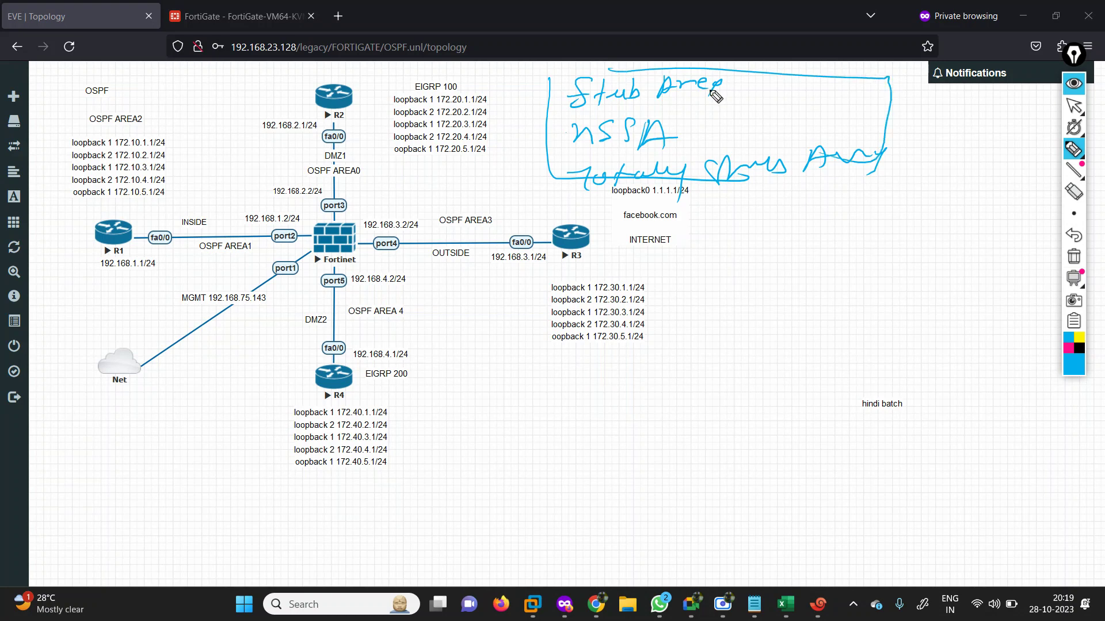
{"action": "mouse_move", "coordinate": [944, 115]}
{"action": "left_mouse_down"}
{"action": "mouse_move", "coordinate": [977, 132]}
{"action": "mouse_move", "coordinate": [1010, 123]}
{"action": "mouse_move", "coordinate": [1004, 138]}
{"action": "mouse_move", "coordinate": [955, 141]}
{"action": "left_mouse_up"}
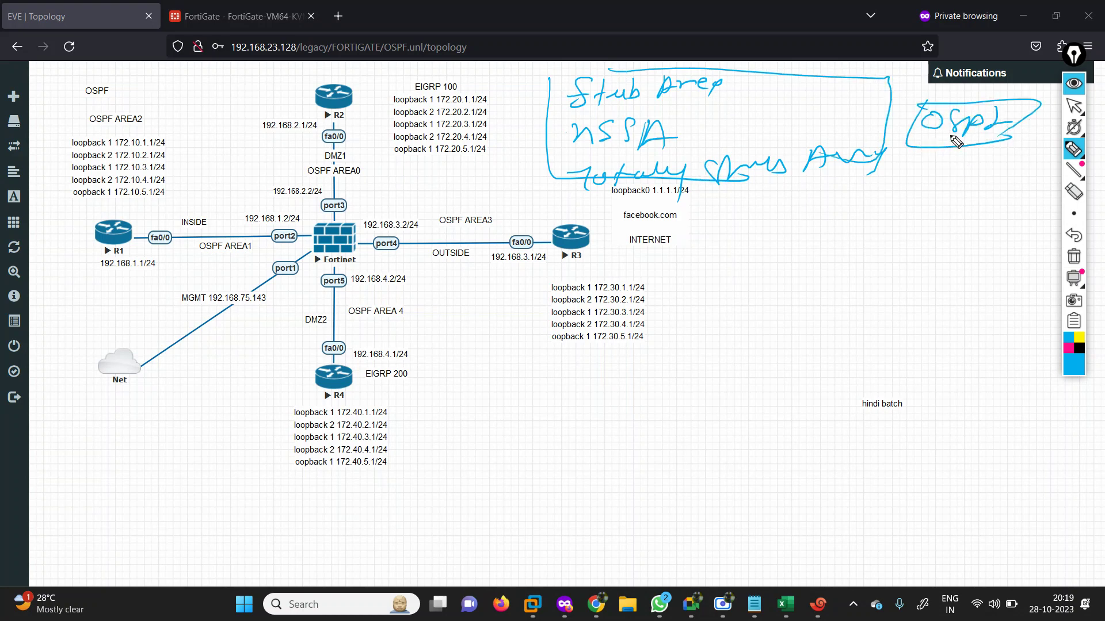
{"action": "mouse_move", "coordinate": [556, 219]}
{"action": "left_mouse_down"}
{"action": "mouse_move", "coordinate": [577, 268]}
{"action": "mouse_move", "coordinate": [578, 221]}
{"action": "left_mouse_up"}
{"action": "mouse_move", "coordinate": [562, 133]}
{"action": "left_mouse_down"}
{"action": "mouse_move", "coordinate": [532, 196]}
{"action": "mouse_move", "coordinate": [540, 234]}
{"action": "left_mouse_up"}
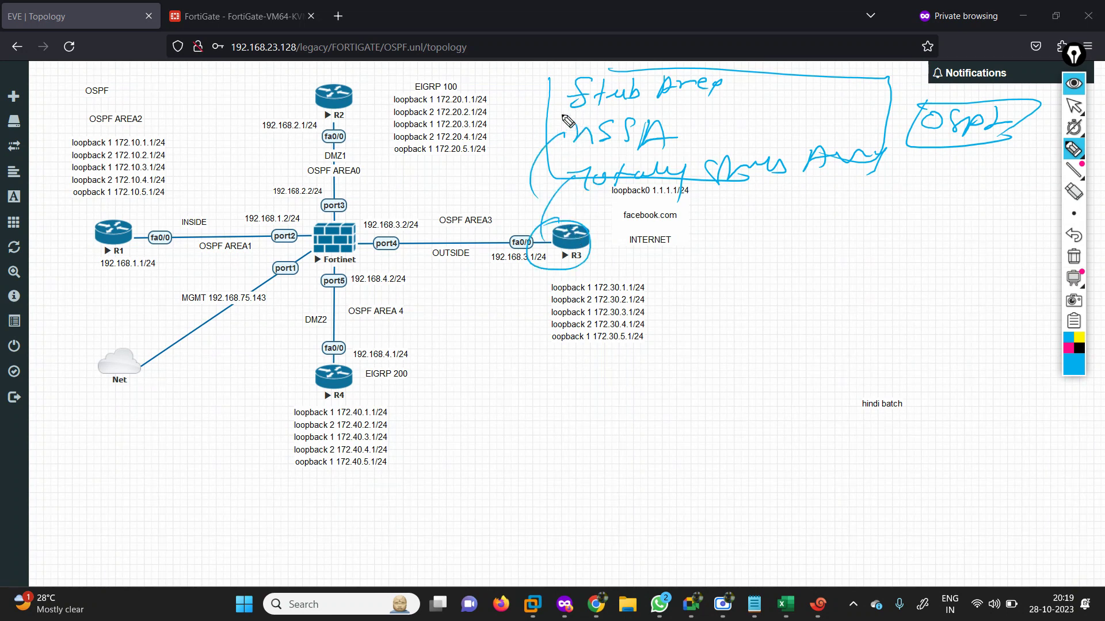
Sketch three lines from R3 toward and over the INTERNET cloud.
{"action": "mouse_move", "coordinate": [576, 246]}
{"action": "left_mouse_down"}
{"action": "mouse_move", "coordinate": [663, 242]}
{"action": "mouse_move", "coordinate": [659, 273]}
{"action": "mouse_move", "coordinate": [695, 243]}
{"action": "mouse_move", "coordinate": [651, 271]}
{"action": "mouse_move", "coordinate": [709, 278]}
{"action": "mouse_move", "coordinate": [703, 256]}
{"action": "left_mouse_up"}
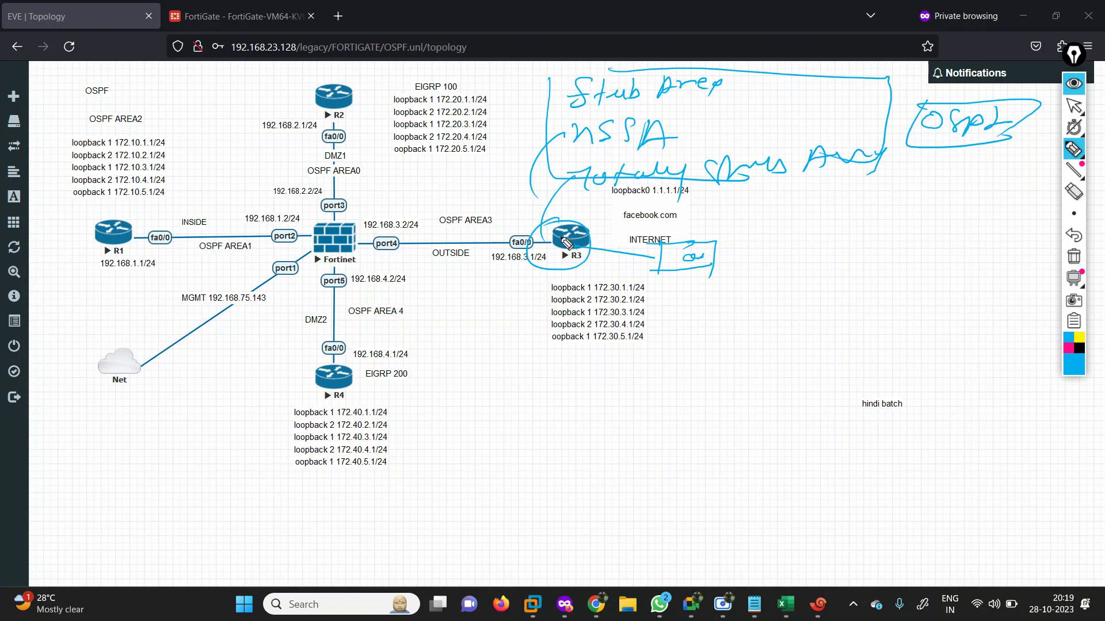
{"action": "mouse_move", "coordinate": [577, 248]}
{"action": "left_mouse_down"}
{"action": "mouse_move", "coordinate": [656, 226]}
{"action": "mouse_move", "coordinate": [682, 245]}
{"action": "mouse_move", "coordinate": [650, 253]}
{"action": "left_mouse_up"}
{"action": "mouse_move", "coordinate": [581, 248]}
{"action": "left_mouse_down"}
{"action": "mouse_move", "coordinate": [672, 286]}
{"action": "mouse_move", "coordinate": [759, 275]}
{"action": "mouse_move", "coordinate": [779, 292]}
{"action": "left_mouse_up"}
Draw curves from the loopback lists, DMZ2 and port5 to R3, and circle R2's loopback list.
{"action": "left_click_drag", "start_coordinate": [416, 109], "coordinate": [411, 173]}
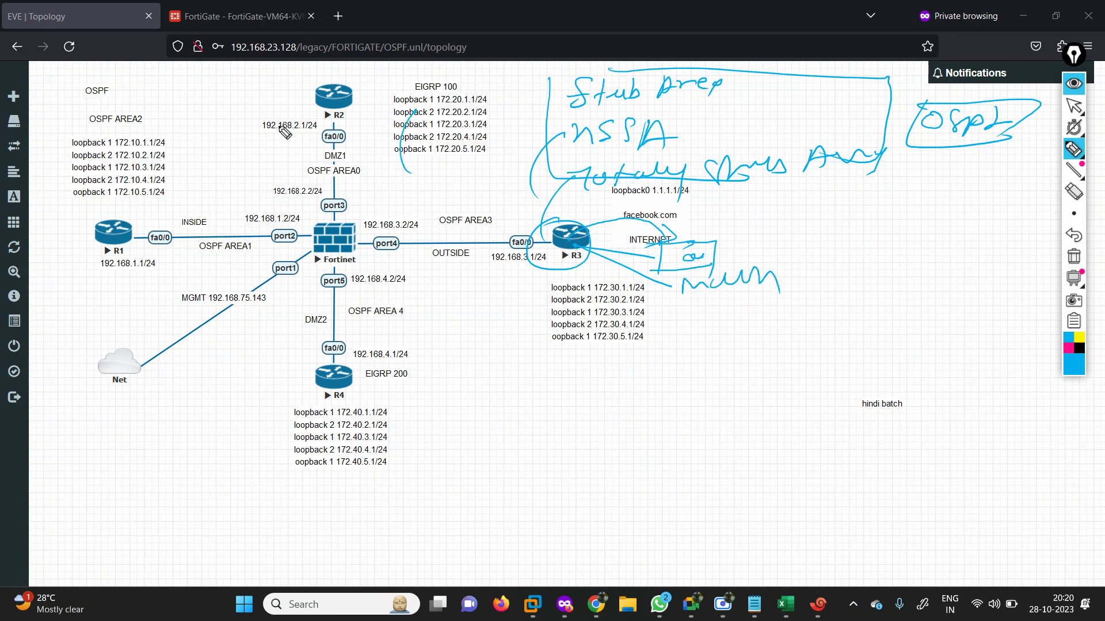
{"action": "left_click_drag", "start_coordinate": [157, 194], "coordinate": [533, 249]}
{"action": "left_click_drag", "start_coordinate": [415, 138], "coordinate": [587, 265]}
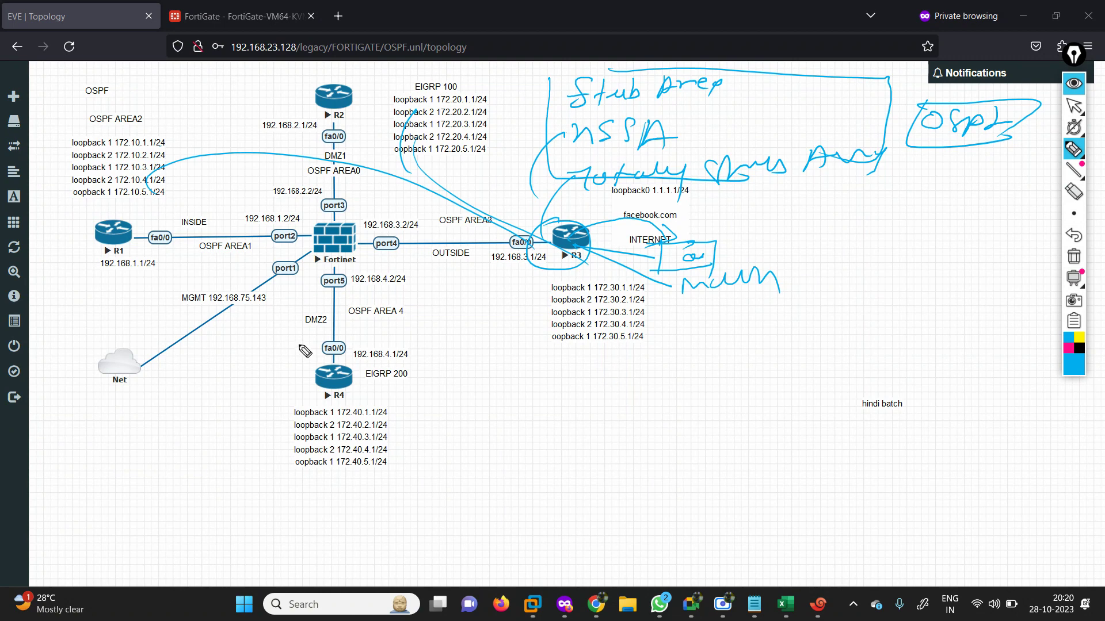
{"action": "mouse_move", "coordinate": [303, 342]}
{"action": "left_mouse_down"}
{"action": "mouse_move", "coordinate": [540, 231]}
{"action": "mouse_move", "coordinate": [532, 262]}
{"action": "mouse_move", "coordinate": [580, 236]}
{"action": "mouse_move", "coordinate": [678, 274]}
{"action": "left_mouse_up"}
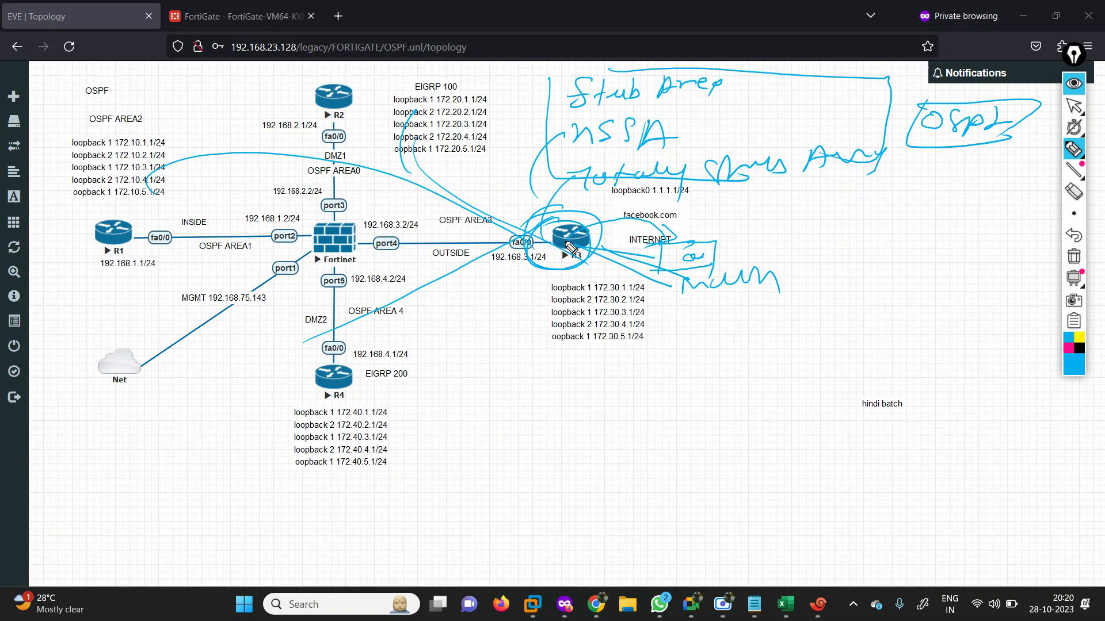
{"action": "left_click_drag", "start_coordinate": [529, 224], "coordinate": [360, 103]}
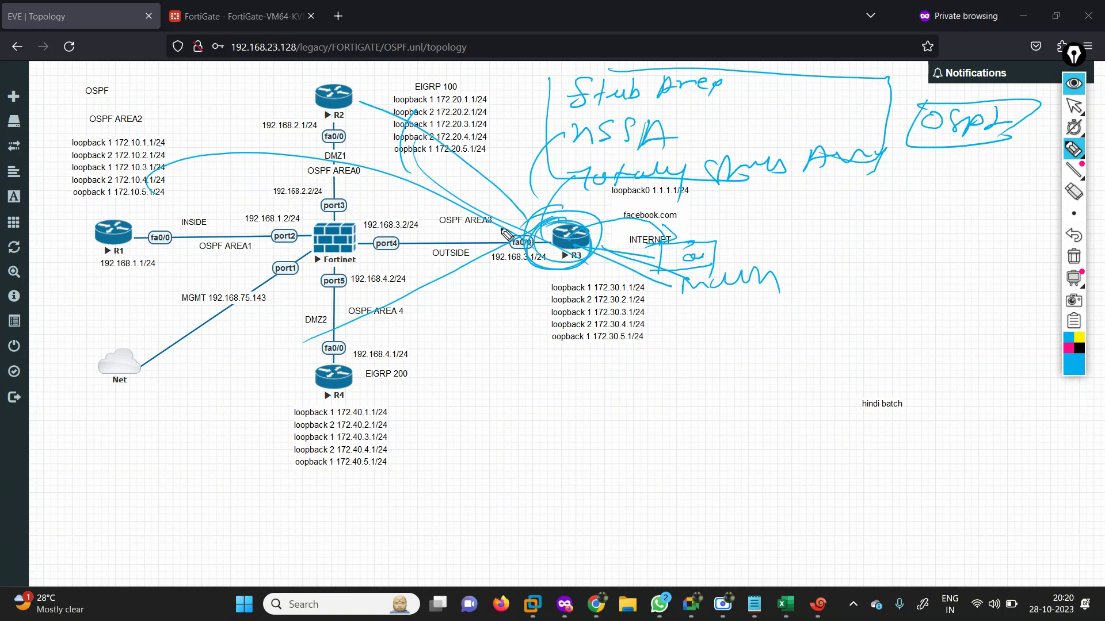
{"action": "left_click_drag", "start_coordinate": [538, 289], "coordinate": [335, 187]}
{"action": "left_click_drag", "start_coordinate": [271, 298], "coordinate": [469, 289]}
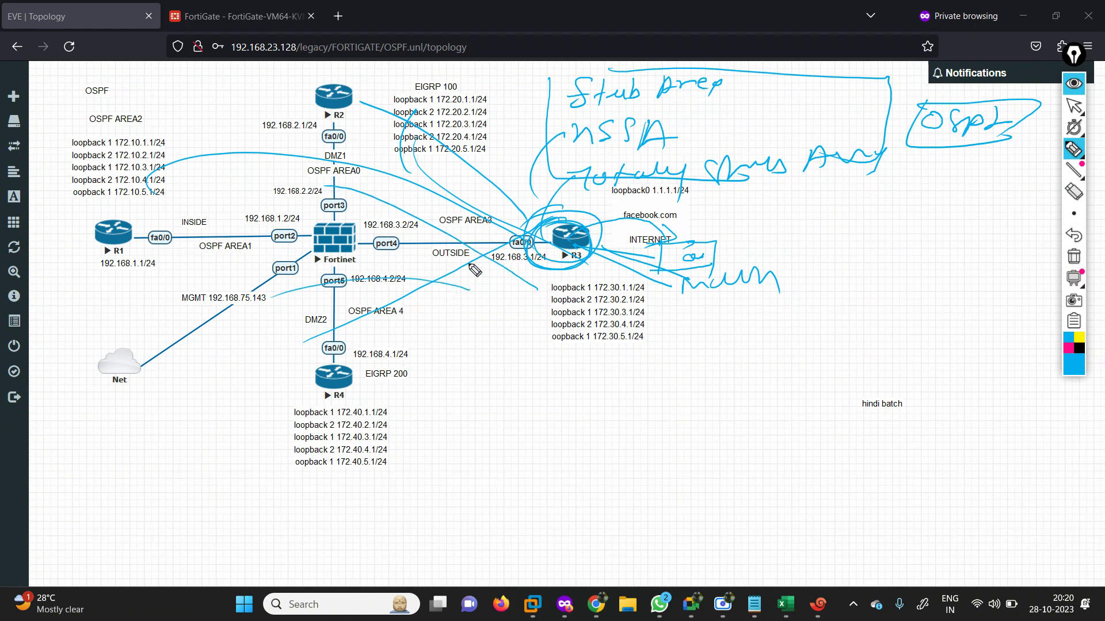
{"action": "mouse_move", "coordinate": [457, 140]}
{"action": "left_mouse_down"}
{"action": "mouse_move", "coordinate": [379, 151]}
{"action": "mouse_move", "coordinate": [441, 98]}
{"action": "left_mouse_up"}
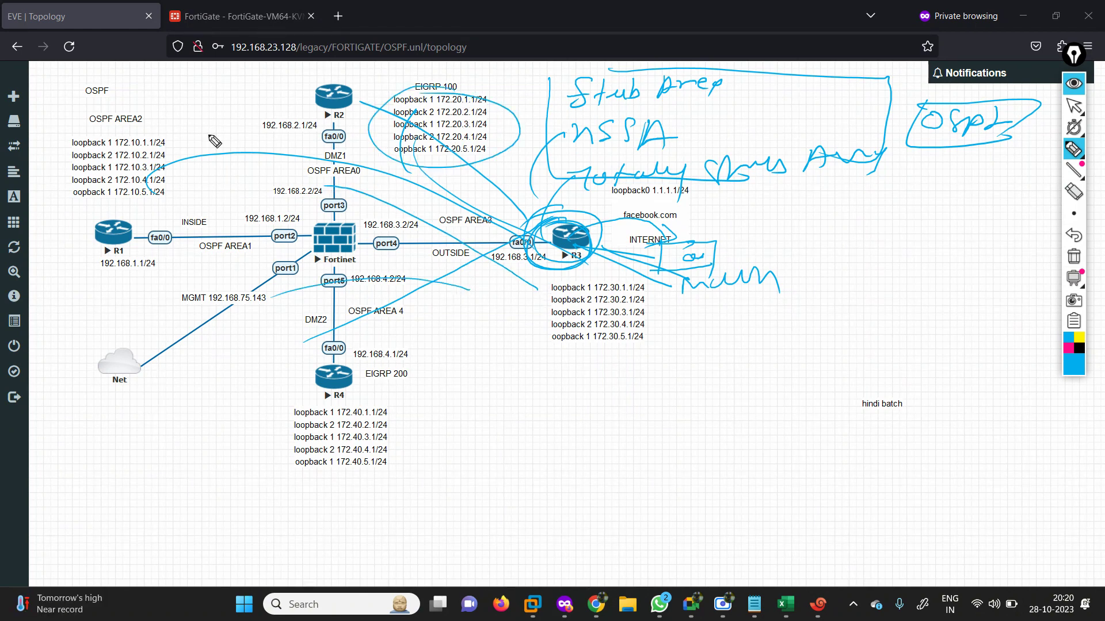
Circle R1's and R4's loopback lists and add a note below R3's loopbacks.
{"action": "mouse_move", "coordinate": [215, 140]}
{"action": "left_mouse_down"}
{"action": "mouse_move", "coordinate": [77, 188]}
{"action": "mouse_move", "coordinate": [213, 150]}
{"action": "left_mouse_up"}
{"action": "left_click_drag", "start_coordinate": [299, 396], "coordinate": [394, 458]}
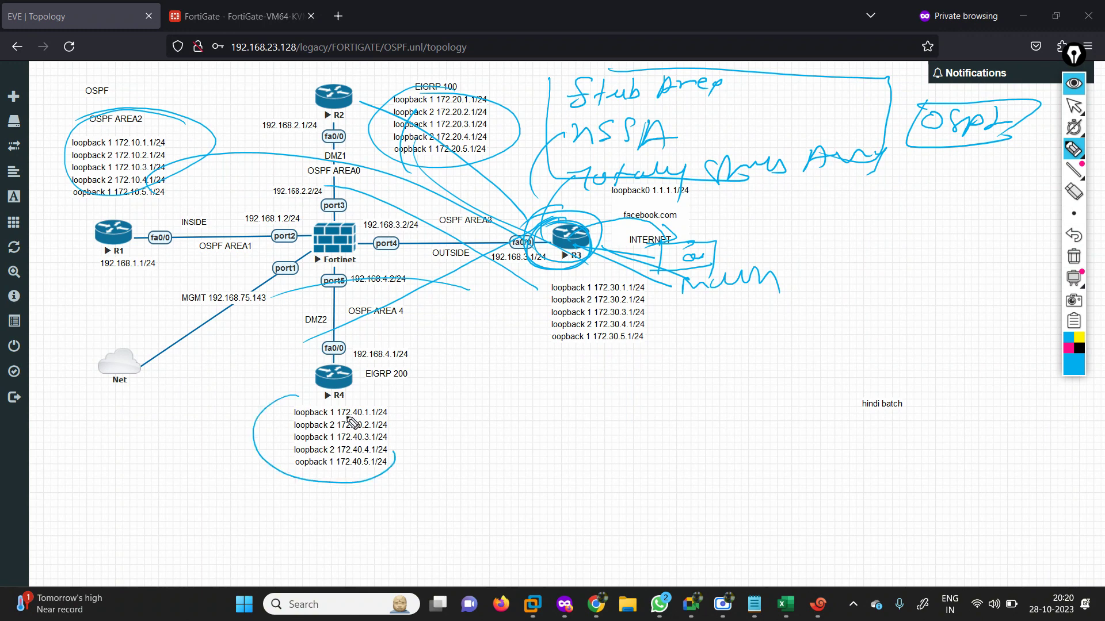
{"action": "mouse_move", "coordinate": [587, 360]}
{"action": "left_mouse_down"}
{"action": "mouse_move", "coordinate": [622, 353]}
{"action": "mouse_move", "coordinate": [644, 362]}
{"action": "mouse_move", "coordinate": [633, 372]}
{"action": "left_mouse_up"}
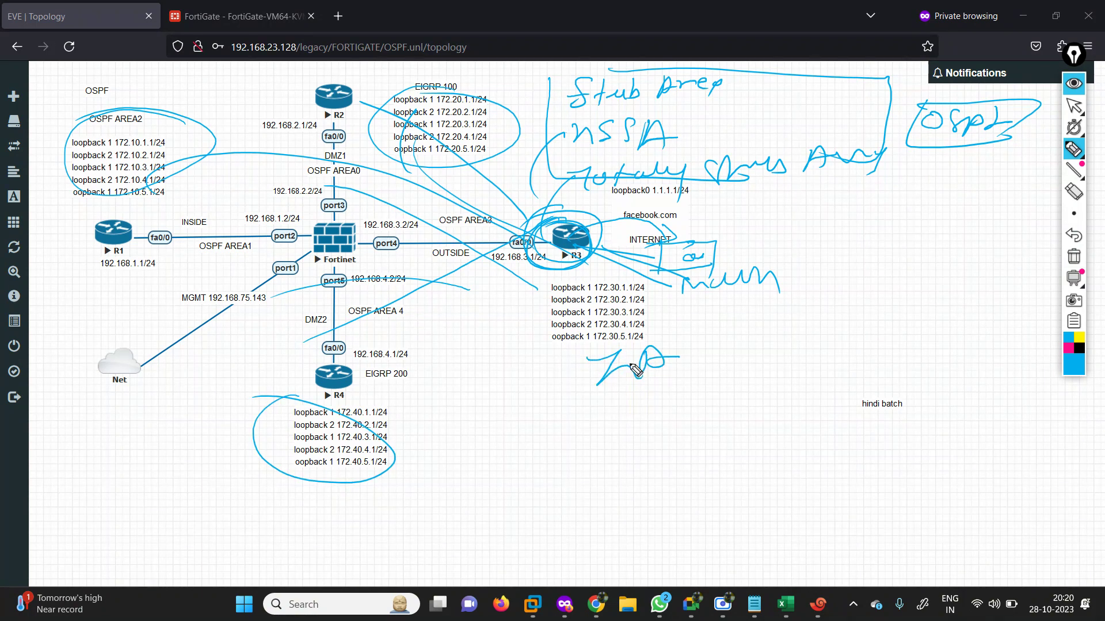
{"action": "mouse_move", "coordinate": [670, 330]}
{"action": "left_mouse_down"}
{"action": "mouse_move", "coordinate": [695, 333]}
{"action": "mouse_move", "coordinate": [701, 351]}
{"action": "left_mouse_up"}
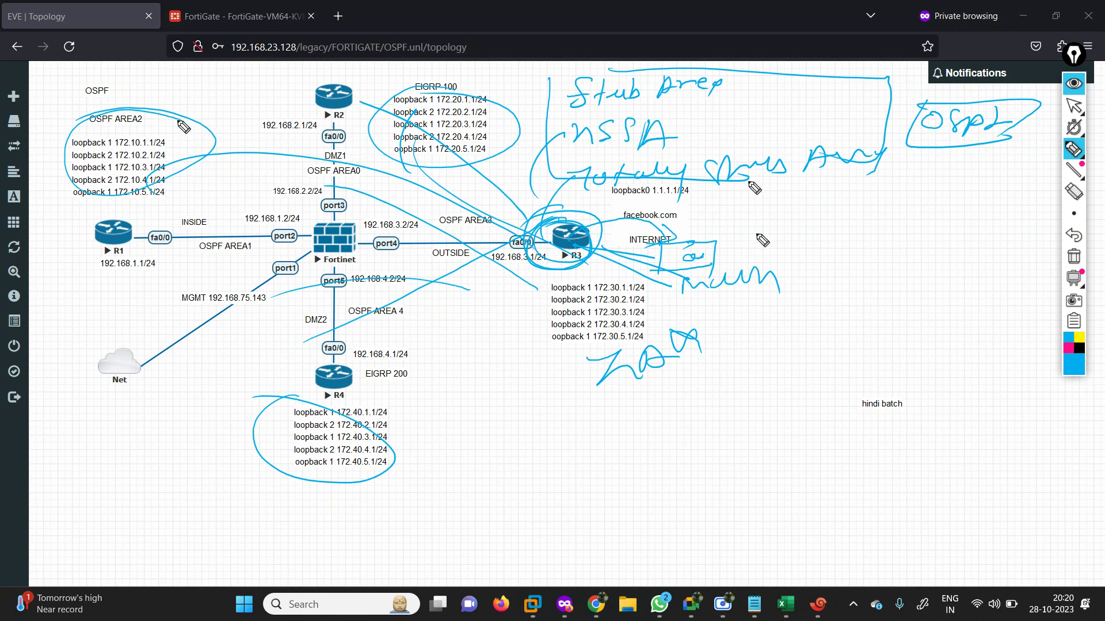
Mark the OSPF AREA2 circle with an arrowhead, circle R1, R3's fa0/0 and the DMZ2 link.
{"action": "left_click_drag", "start_coordinate": [197, 109], "coordinate": [154, 138]}
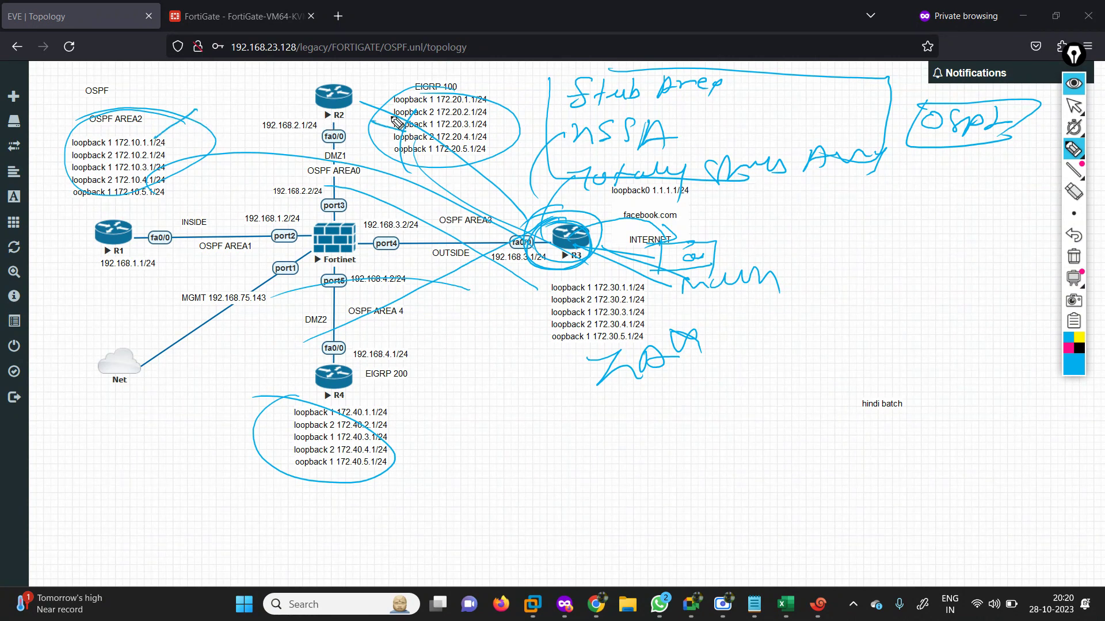
{"action": "left_click_drag", "start_coordinate": [374, 121], "coordinate": [349, 114]}
{"action": "left_click_drag", "start_coordinate": [183, 101], "coordinate": [218, 131]}
{"action": "left_click_drag", "start_coordinate": [132, 221], "coordinate": [130, 220]}
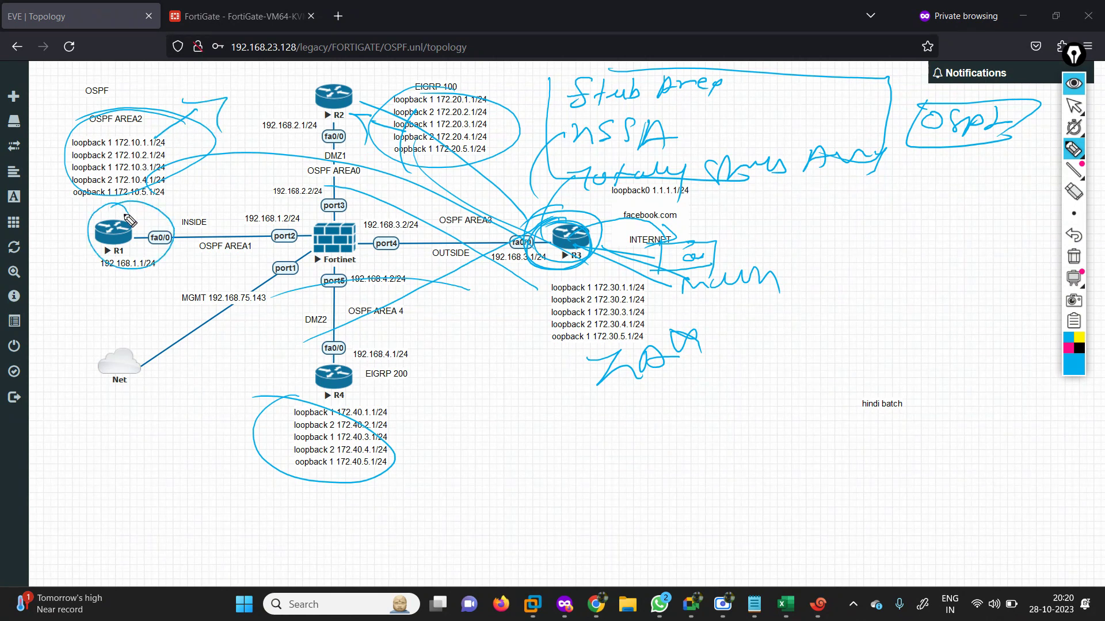
{"action": "left_click_drag", "start_coordinate": [544, 226], "coordinate": [518, 267]}
{"action": "mouse_move", "coordinate": [338, 323]}
{"action": "left_mouse_down"}
{"action": "mouse_move", "coordinate": [351, 311]}
{"action": "mouse_move", "coordinate": [356, 233]}
{"action": "mouse_move", "coordinate": [299, 242]}
{"action": "mouse_move", "coordinate": [446, 235]}
{"action": "mouse_move", "coordinate": [407, 229]}
{"action": "left_mouse_up"}
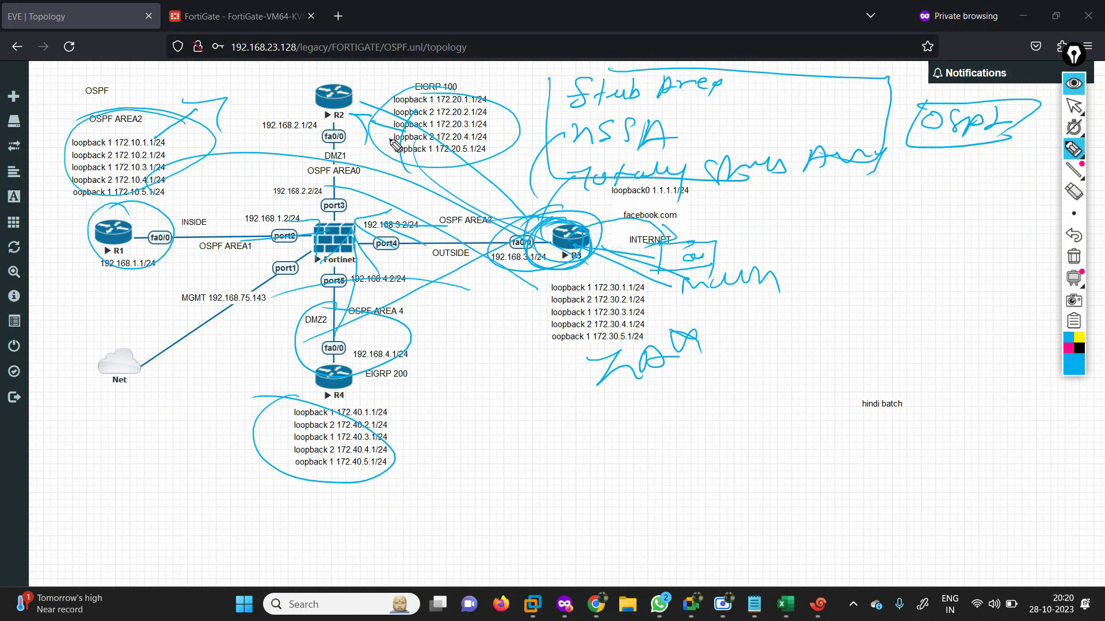
{"action": "left_click_drag", "start_coordinate": [389, 139], "coordinate": [340, 179]}
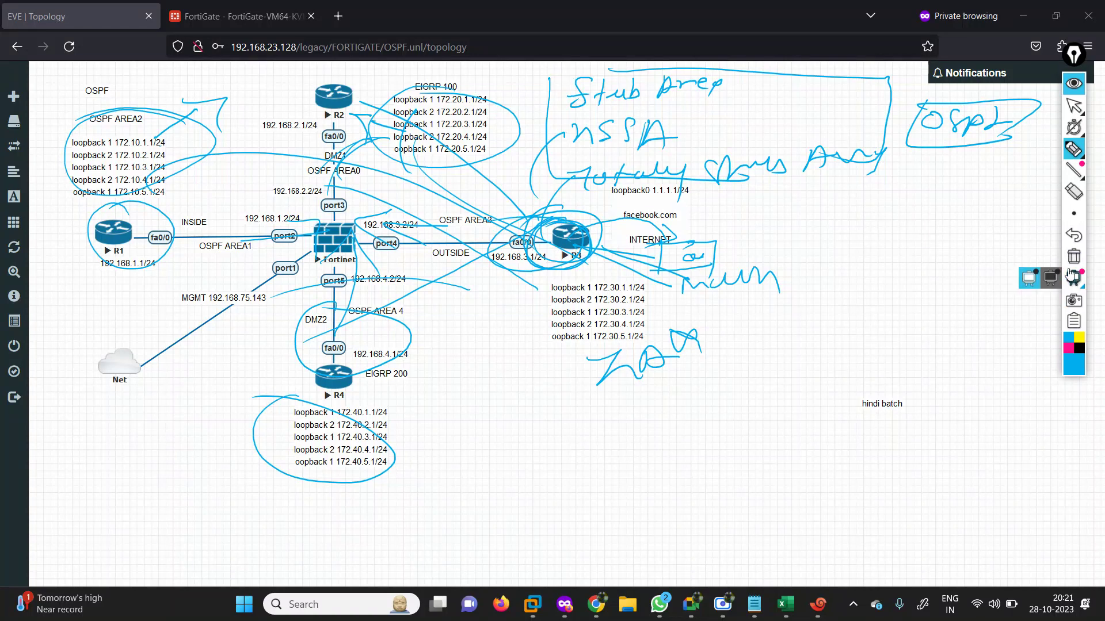
With a larger brush, mark the OSPF AREA2 loopback list, then stop annotating.
{"action": "left_click", "coordinate": [1075, 221]}
{"action": "left_click", "coordinate": [994, 214]}
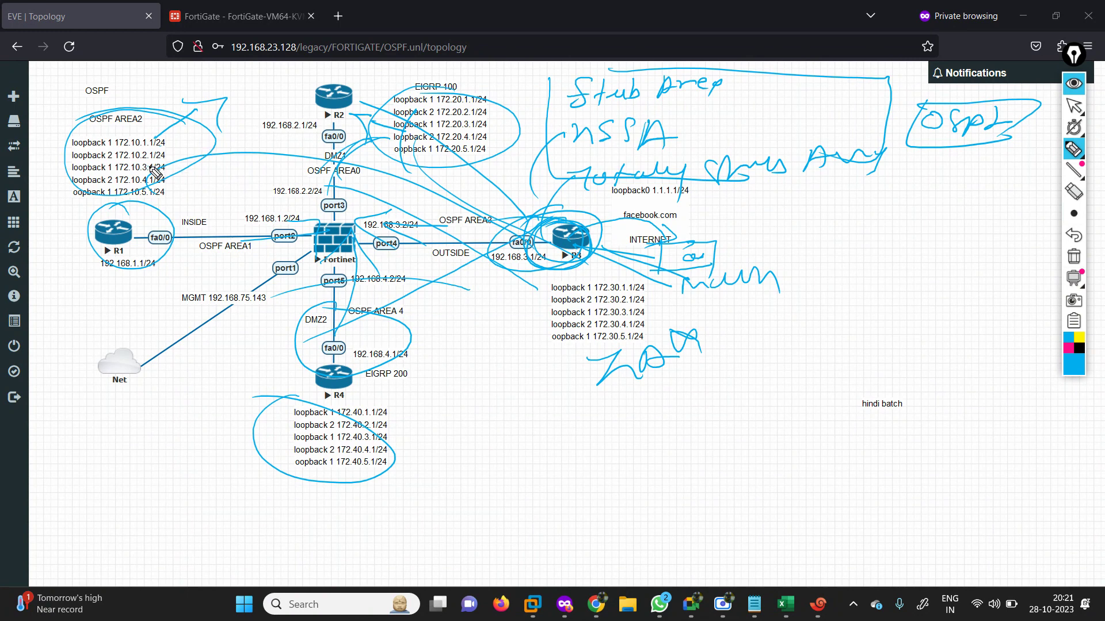
{"action": "left_click_drag", "start_coordinate": [161, 167], "coordinate": [222, 155]}
{"action": "left_click_drag", "start_coordinate": [183, 151], "coordinate": [231, 199]}
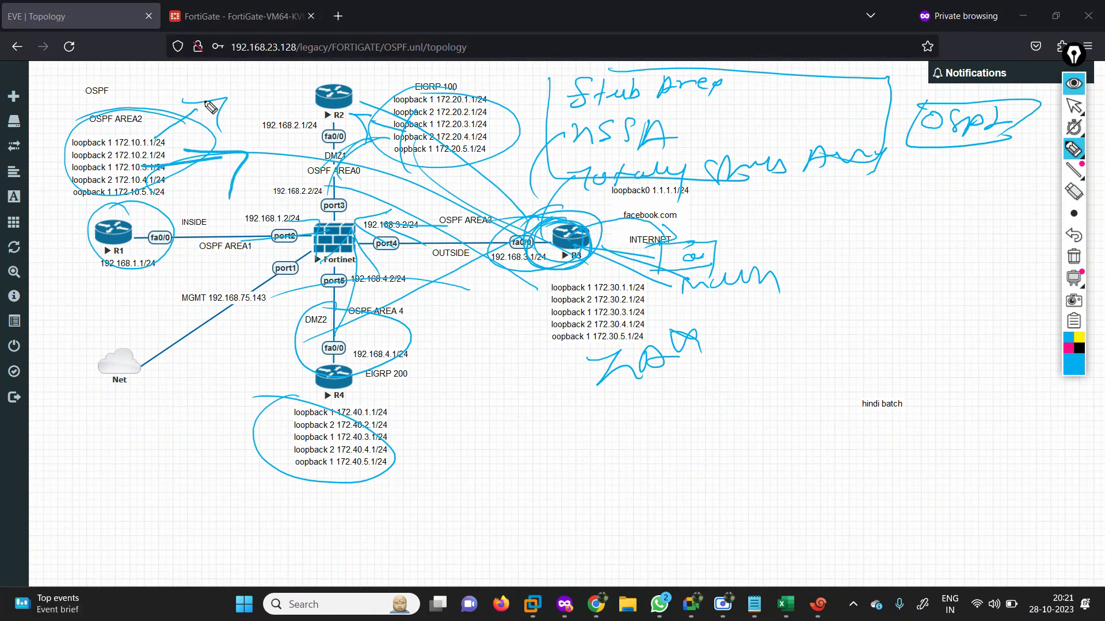
{"action": "left_click_drag", "start_coordinate": [226, 99], "coordinate": [218, 131]}
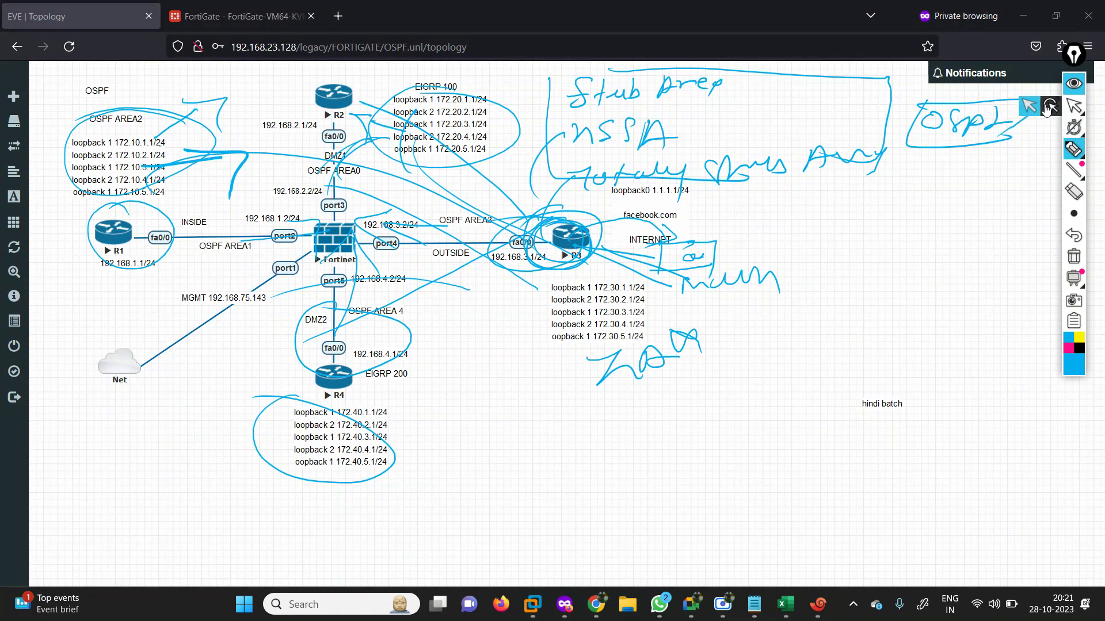
{"action": "left_click", "coordinate": [1029, 107]}
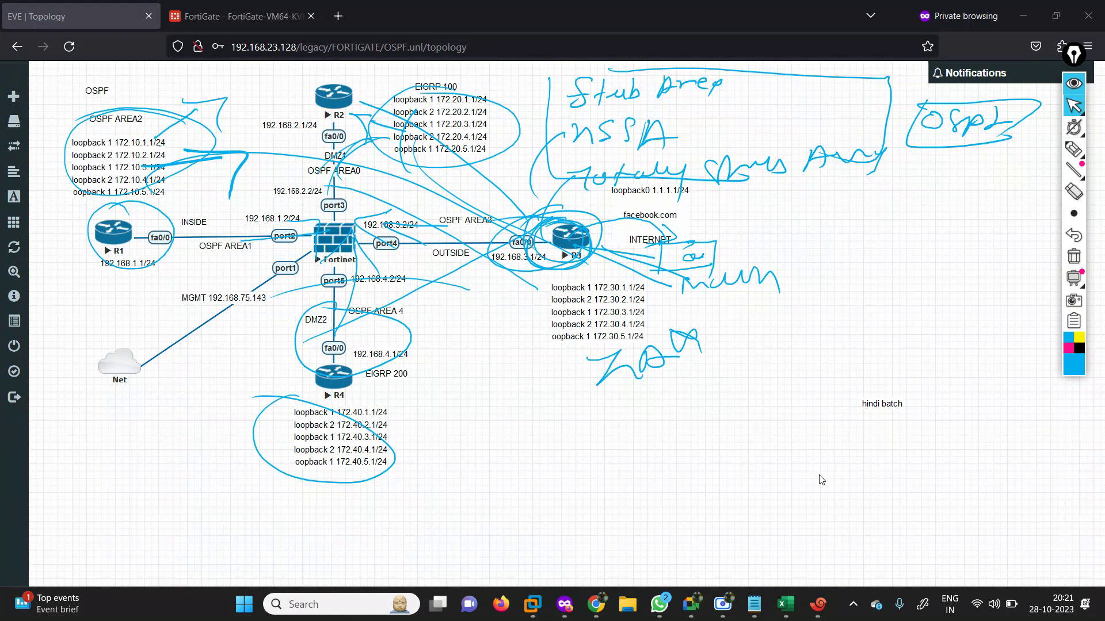
Clear the annotations and enter DONE in B9 for IPV4-OSPF IMPLEMENTATION GUI/CLI.
{"action": "left_click", "coordinate": [785, 604]}
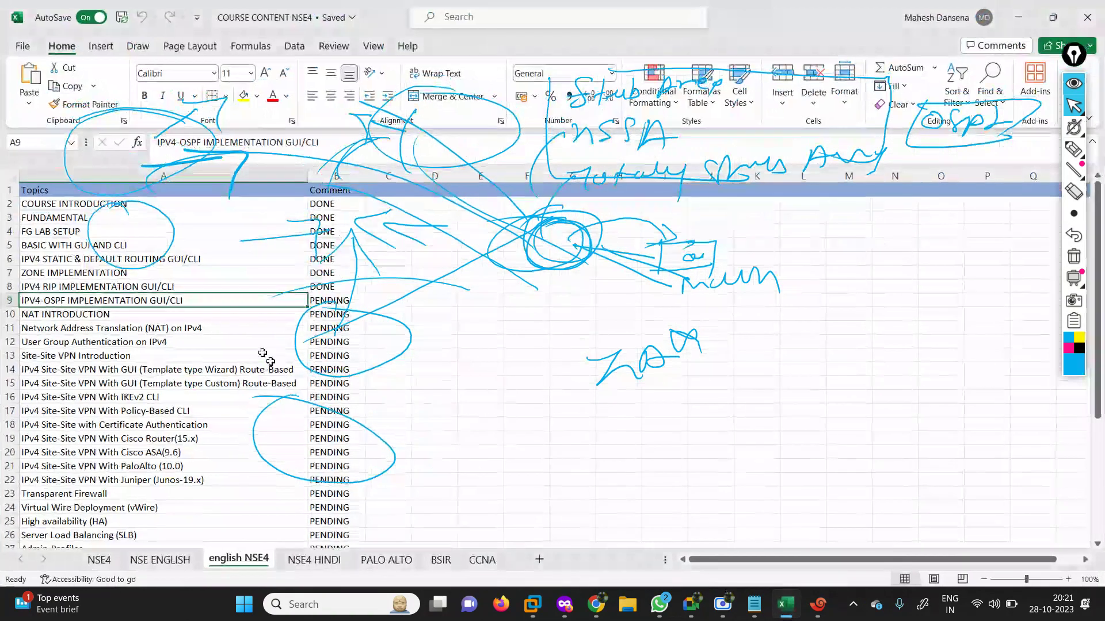
{"action": "left_click", "coordinate": [1074, 257]}
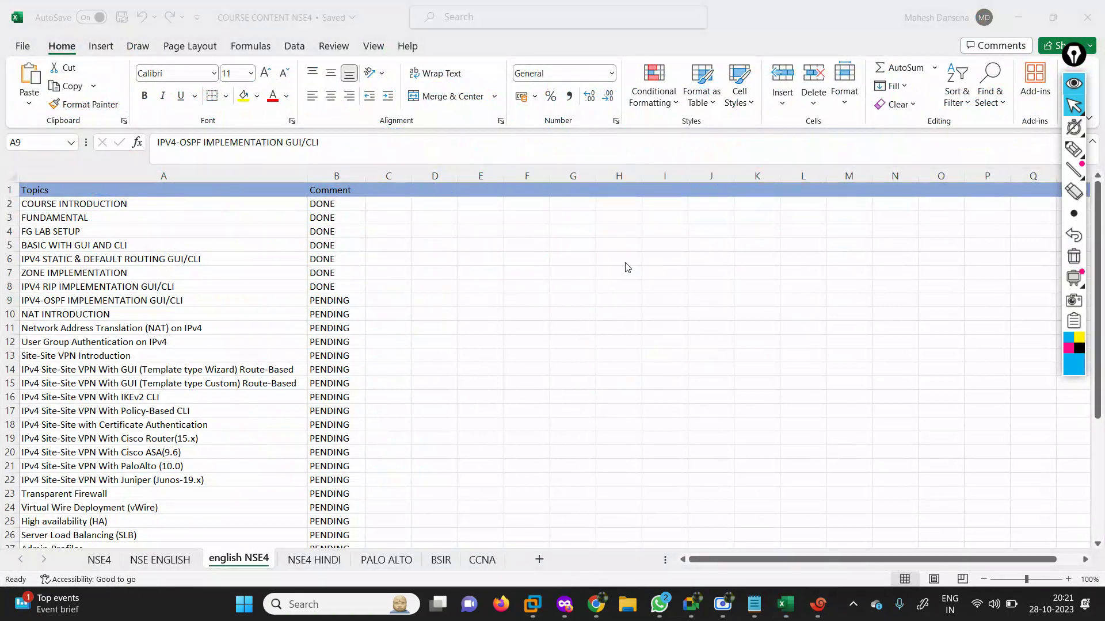
{"action": "left_click", "coordinate": [243, 303]}
{"action": "key", "text": "Right"}
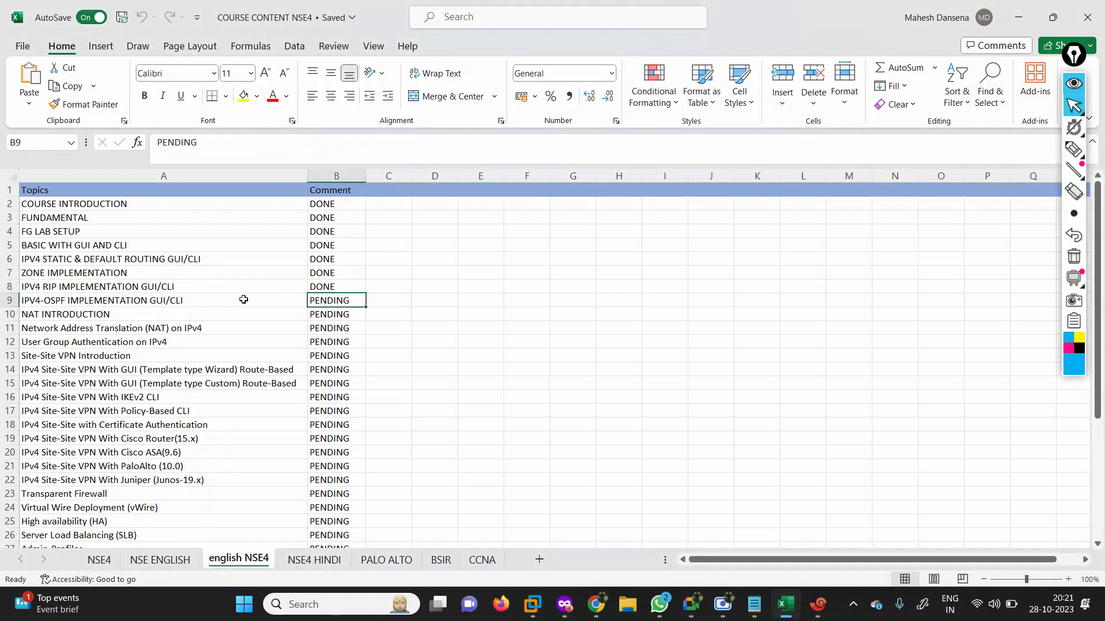
{"action": "type", "text": "DONE"}
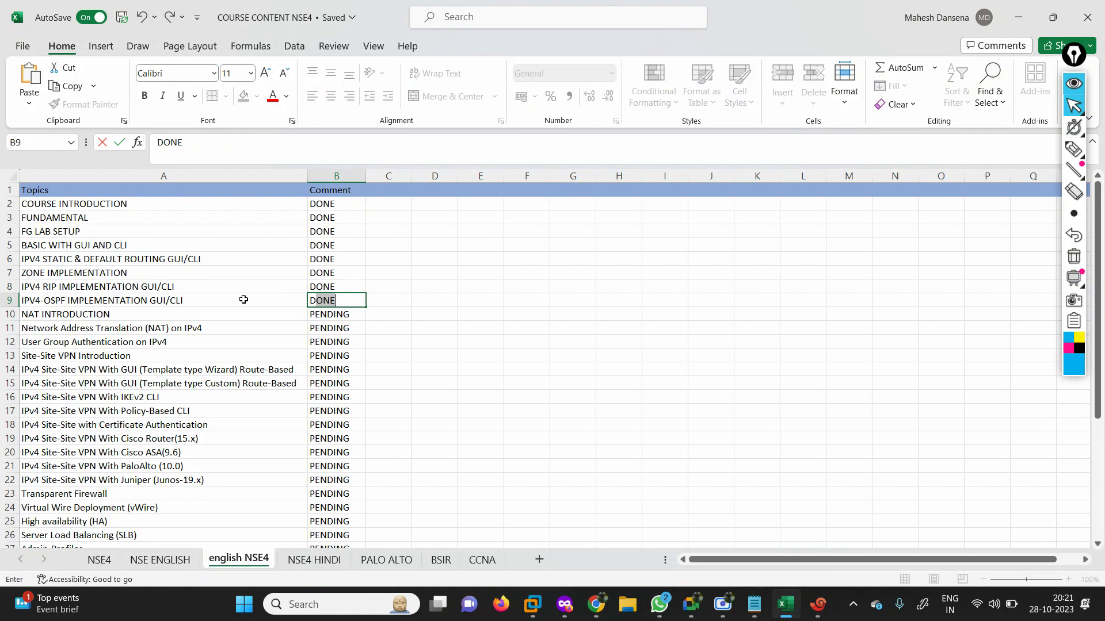
{"action": "key", "text": "Left"}
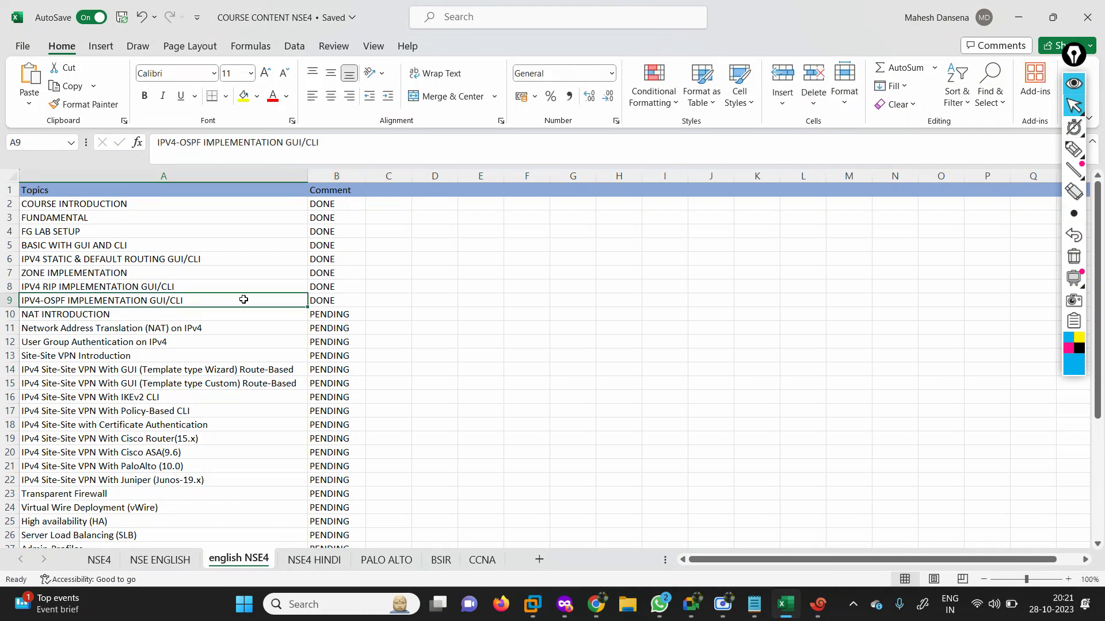
{"action": "key", "text": "Right"}
{"action": "key", "text": "Right"}
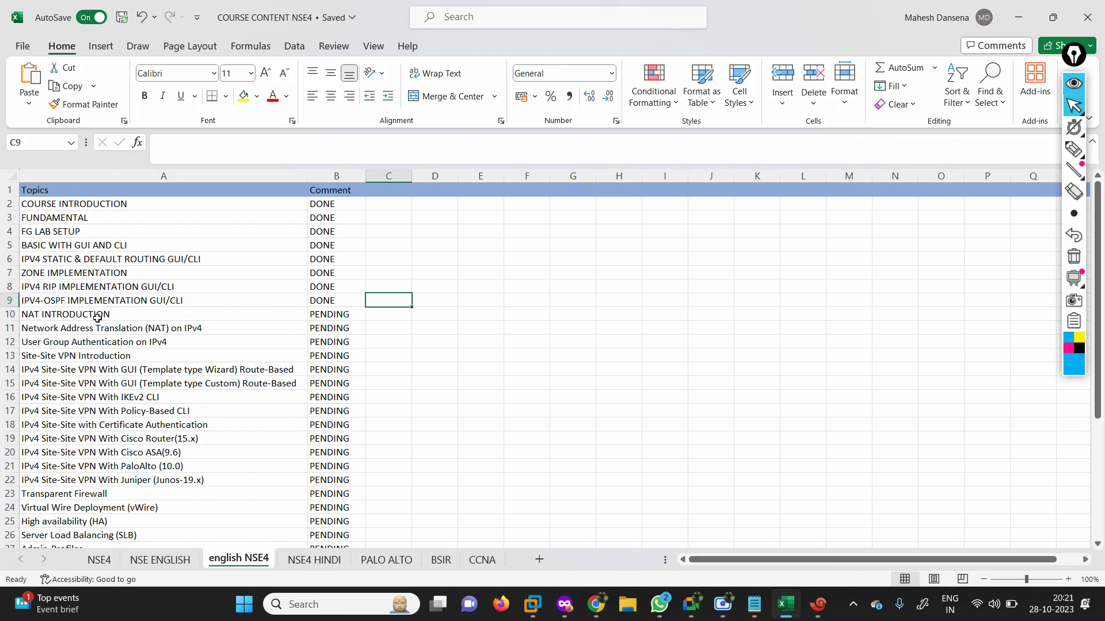
{"action": "left_click", "coordinate": [95, 316]}
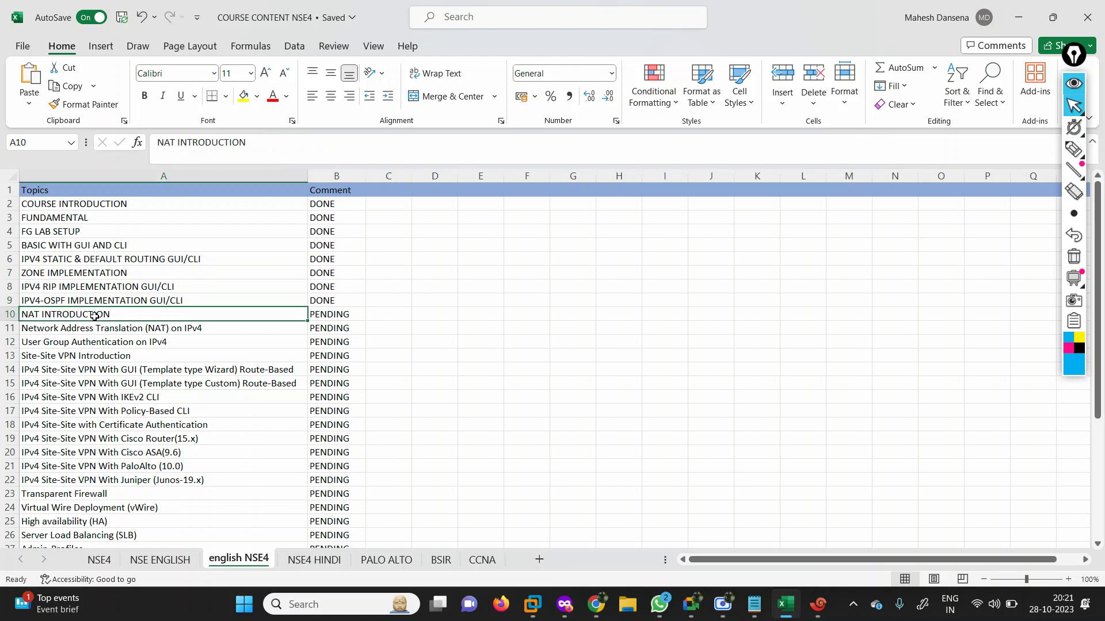
{"action": "key", "text": "Up"}
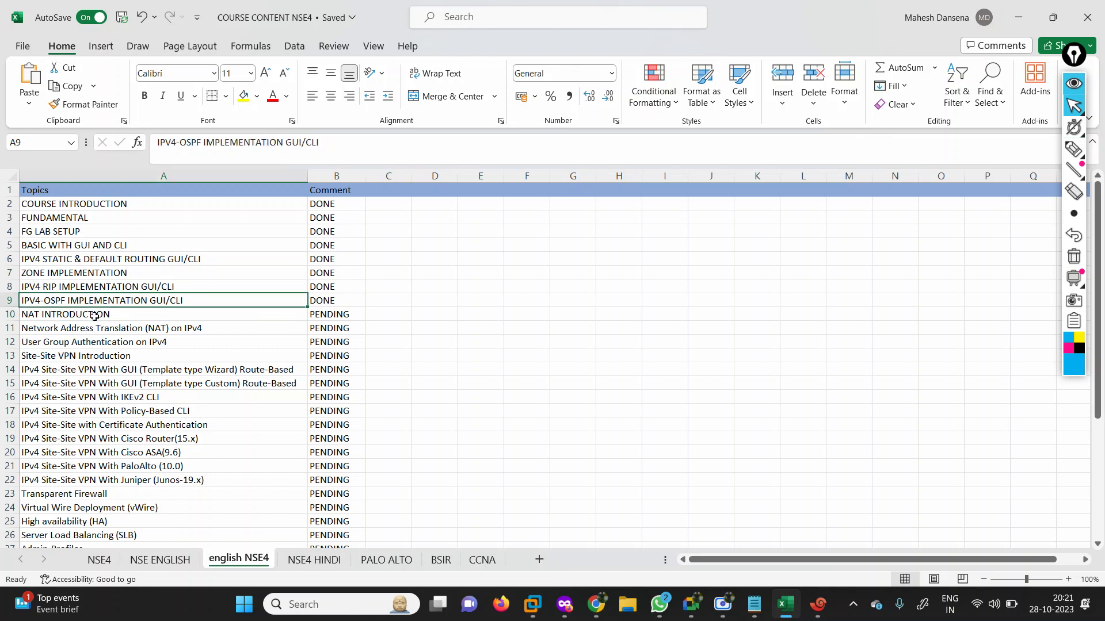
{"action": "key", "text": "Right"}
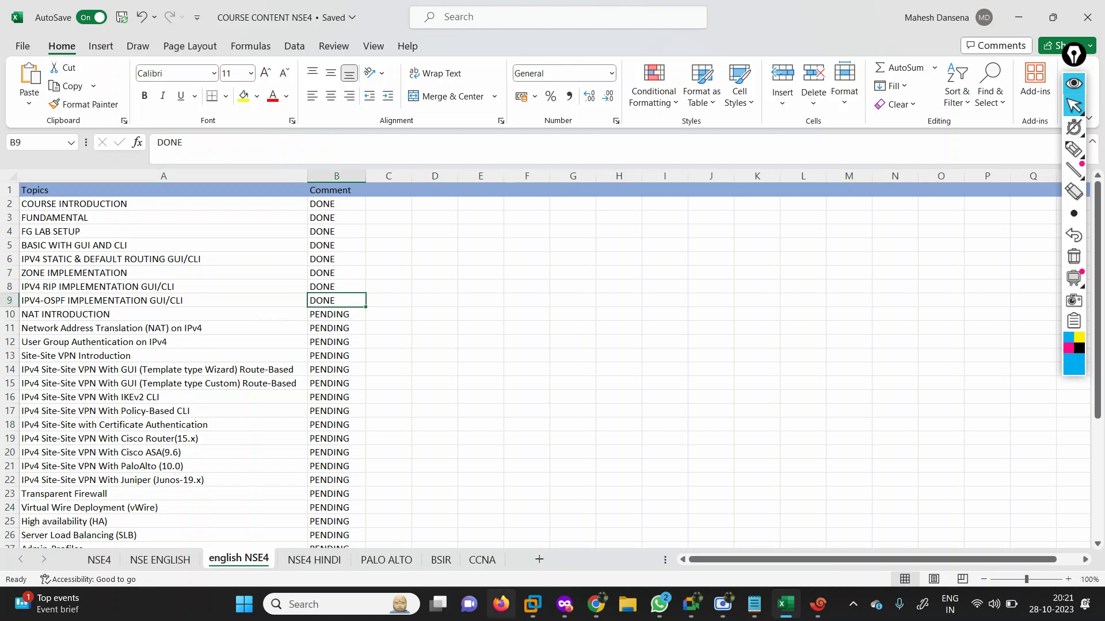
{"action": "left_click", "coordinate": [599, 608]}
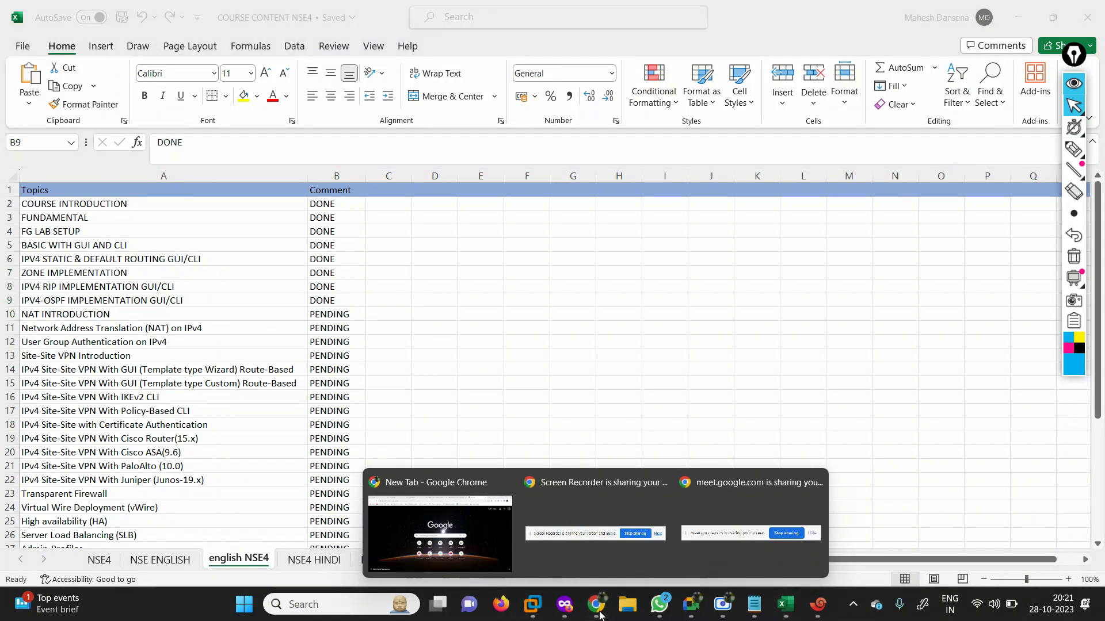
{"action": "left_click", "coordinate": [556, 611]}
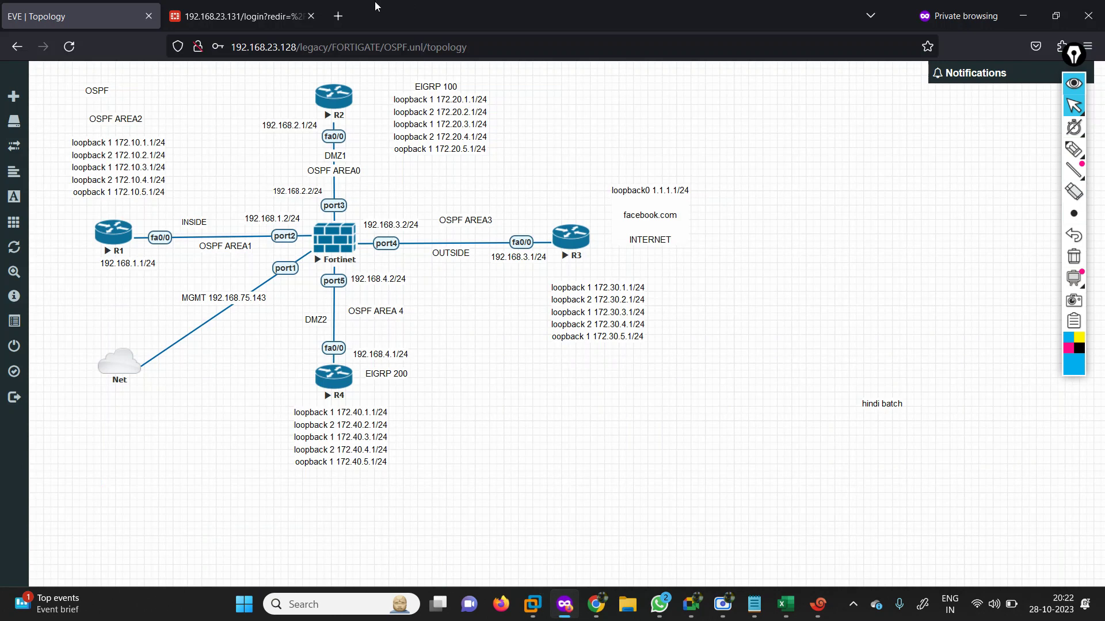
{"action": "left_click", "coordinate": [337, 16]}
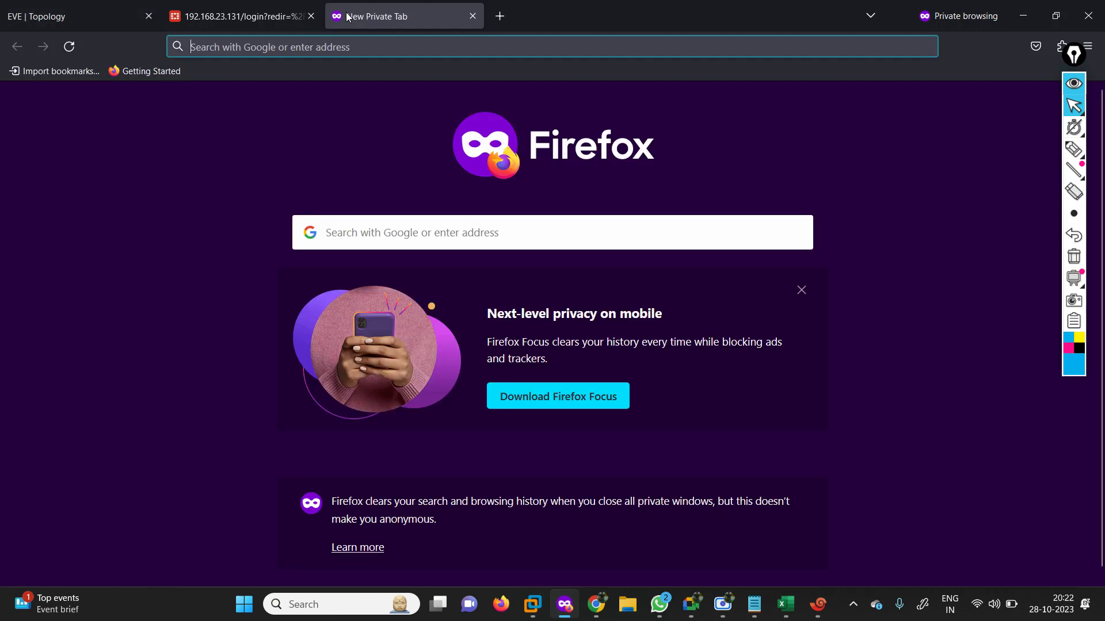
{"action": "type", "text": "www.google.com/"}
{"action": "key", "text": "Return"}
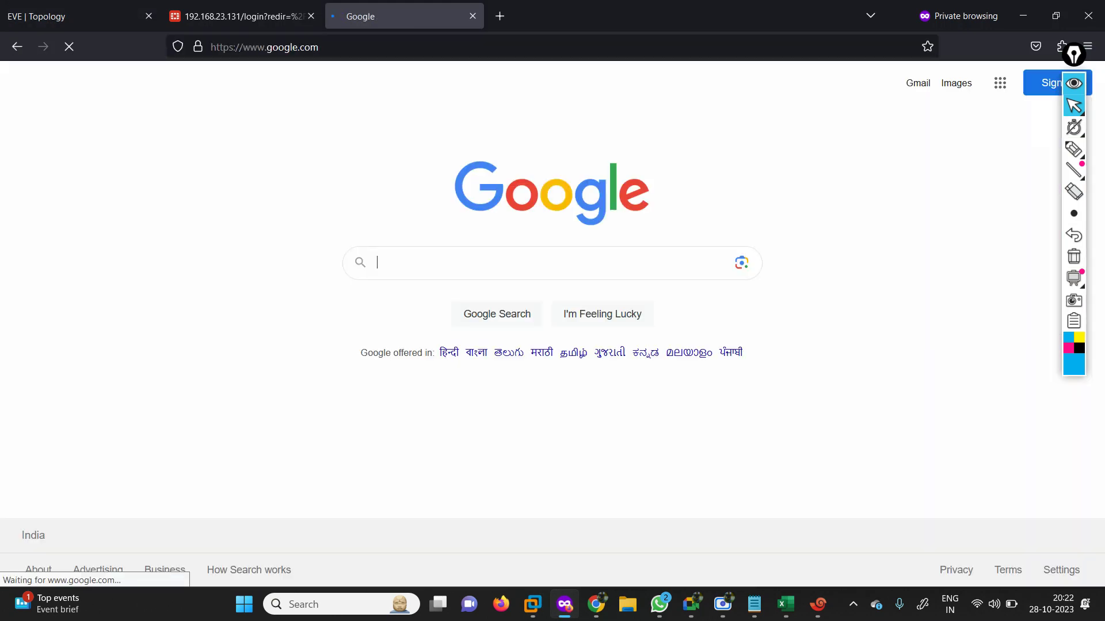
Go to YouTube through the Google apps menu.
{"action": "type", "text": "F"}
{"action": "key", "text": "BackSpace"}
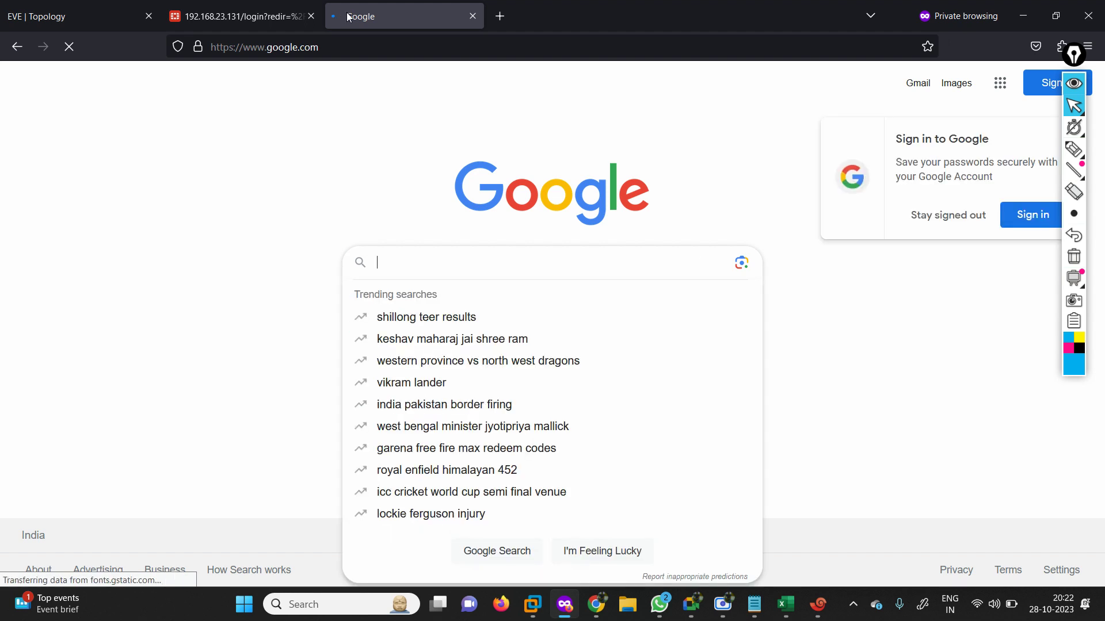
{"action": "left_click", "coordinate": [1007, 86]}
{"action": "left_click", "coordinate": [898, 227]}
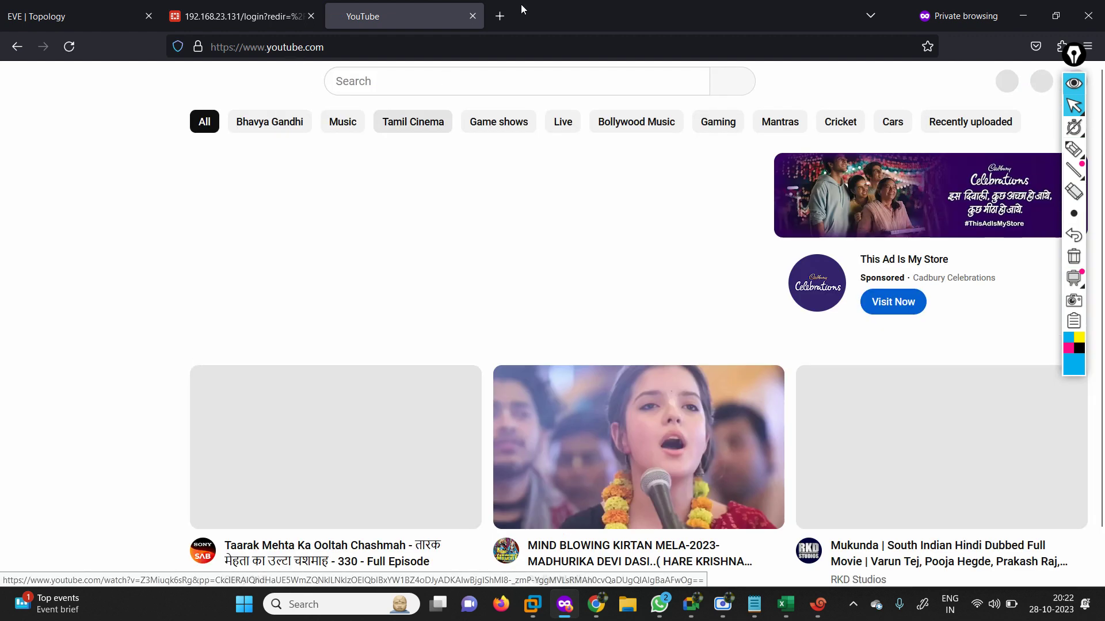
Search YouTube for FIREWALLCAFE.
{"action": "left_click", "coordinate": [490, 81]}
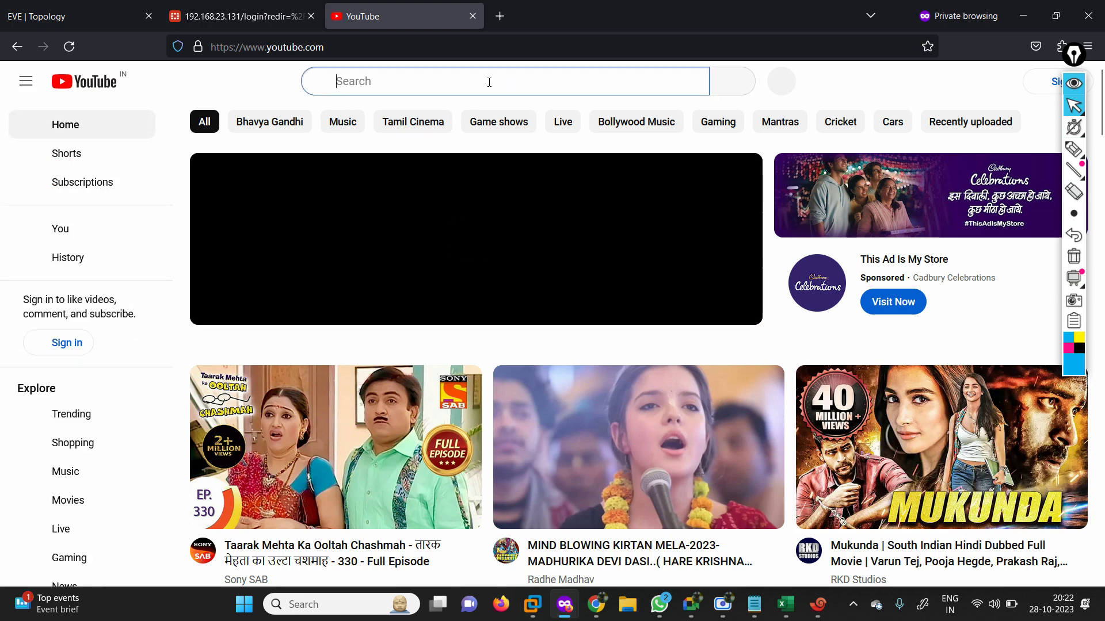
{"action": "type", "text": "FIREWALL"}
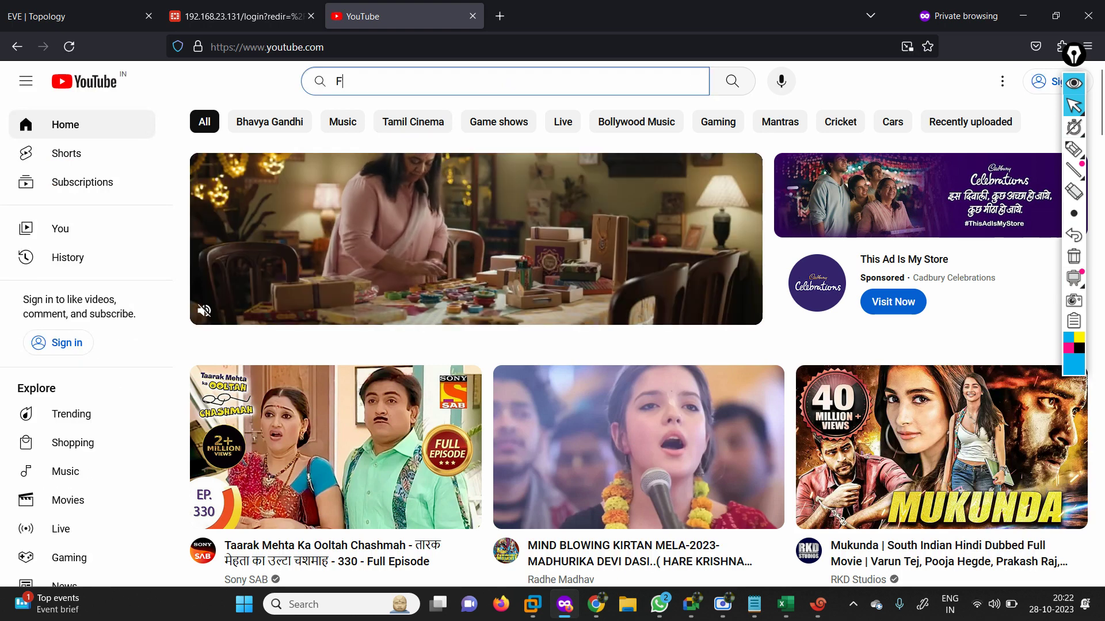
{"action": "type", "text": "CAFE"}
{"action": "key", "text": "Return"}
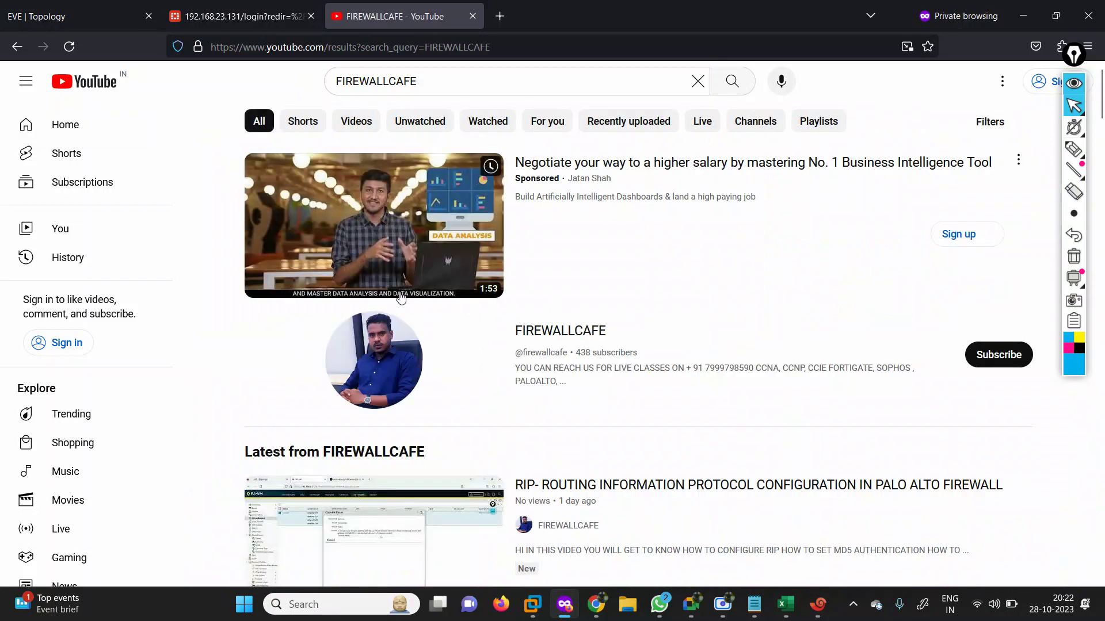
Open the FIREWALLCAFE channel's Playlists tab and scroll through its CCNA, Fortigate and Palo Alto playlists.
{"action": "left_click", "coordinate": [397, 387]}
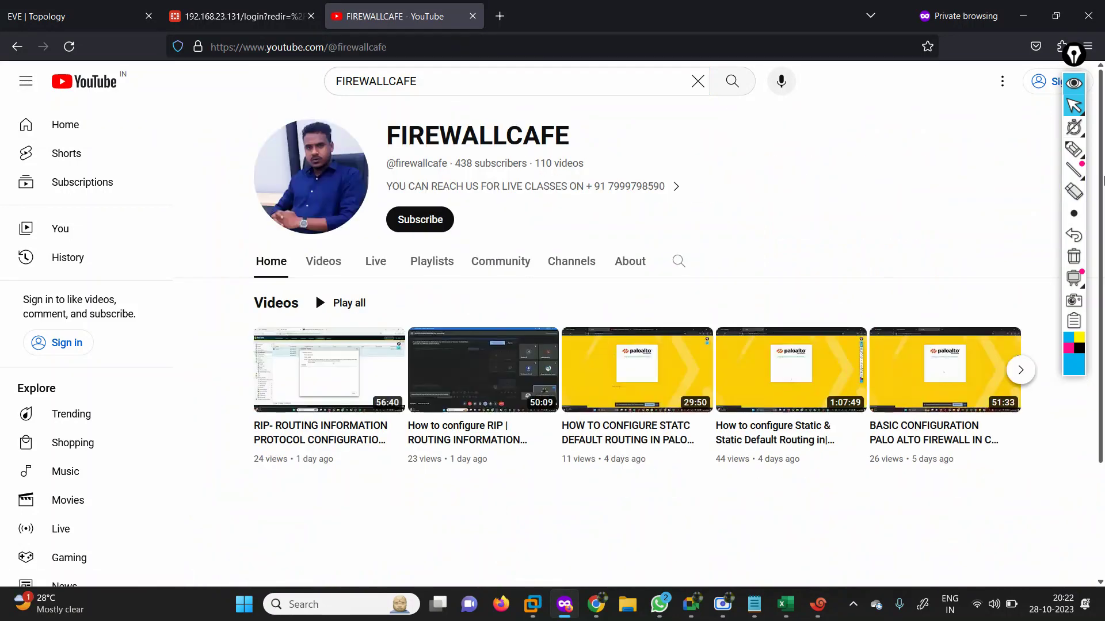
{"action": "left_click", "coordinate": [438, 264]}
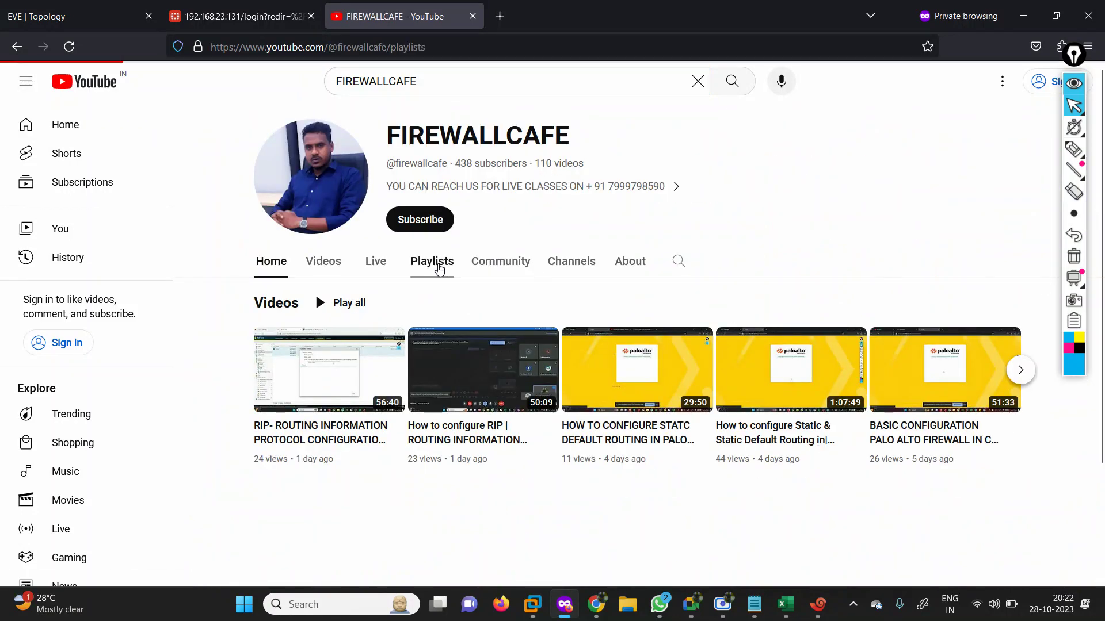
{"action": "mouse_move", "coordinate": [1089, 285]}
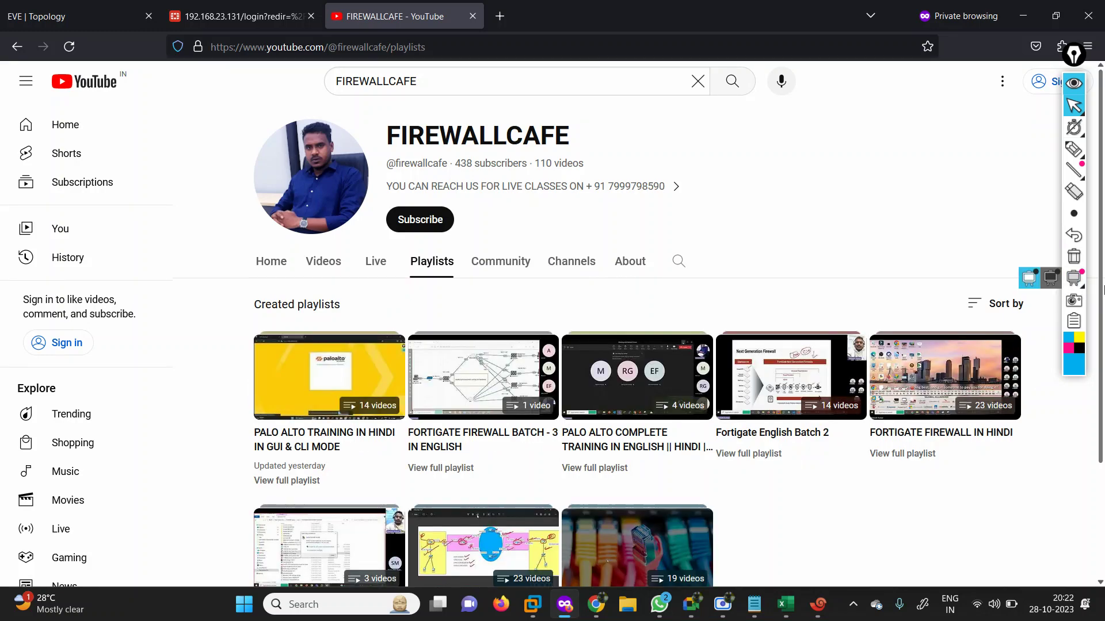
{"action": "scroll", "coordinate": [1103, 354], "scroll_direction": "down", "scroll_amount": 3}
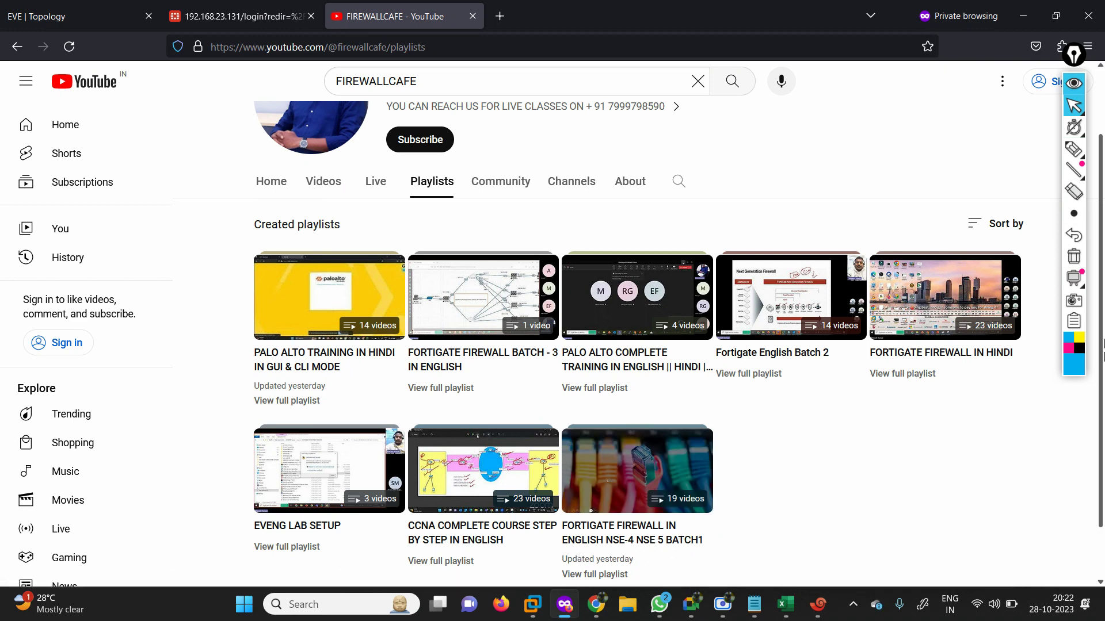
{"action": "scroll", "coordinate": [695, 442], "scroll_direction": "down", "scroll_amount": 1}
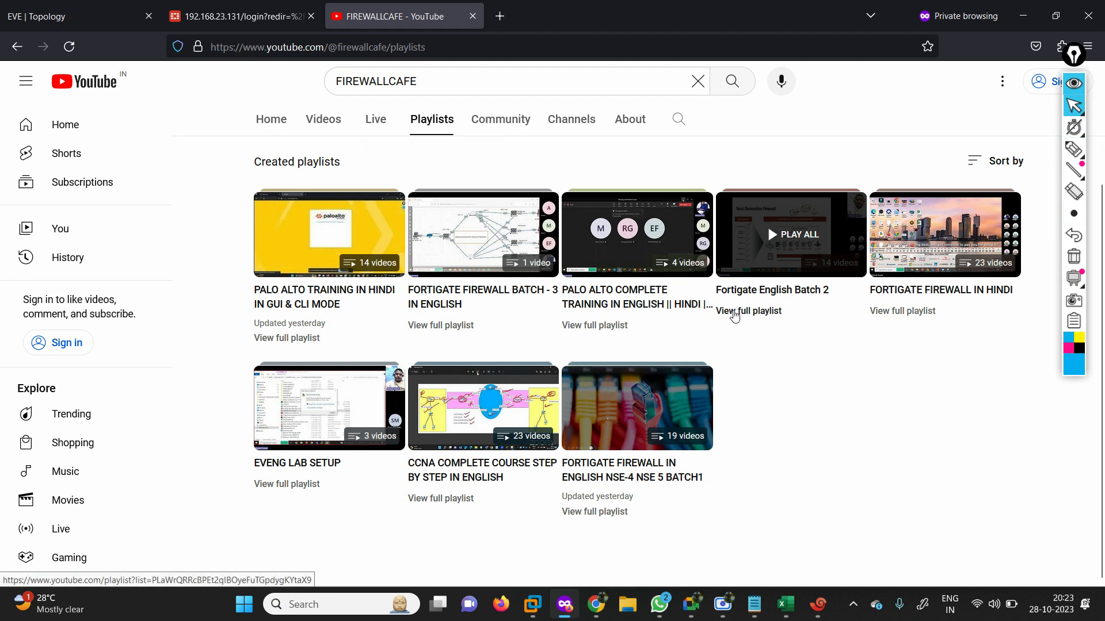
{"action": "left_click", "coordinate": [911, 314]}
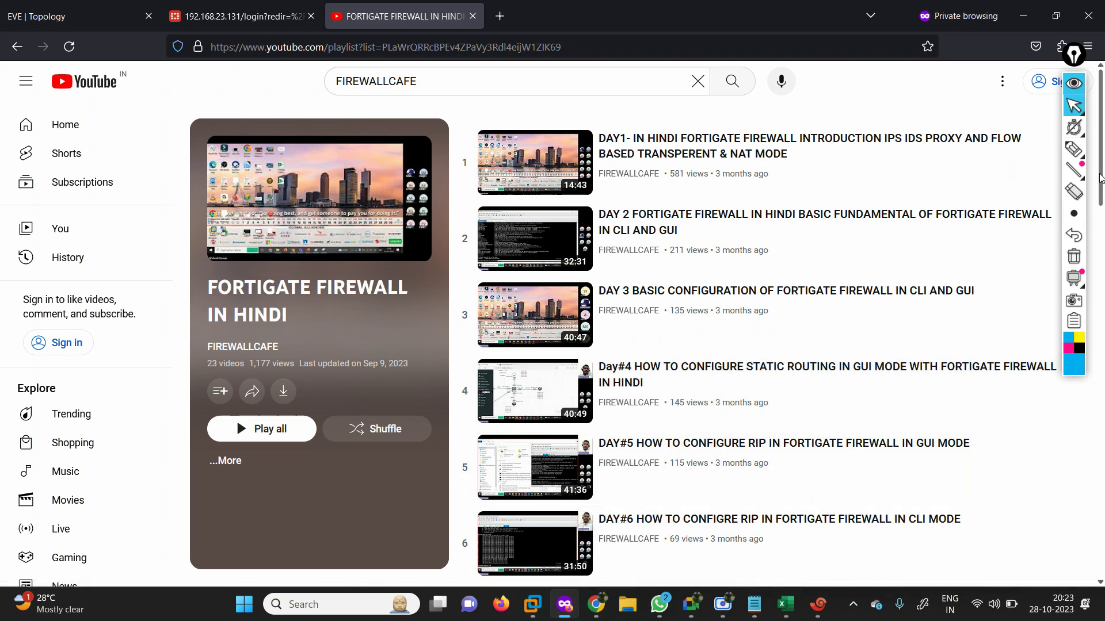
{"action": "left_click_drag", "start_coordinate": [1100, 177], "coordinate": [1102, 300]}
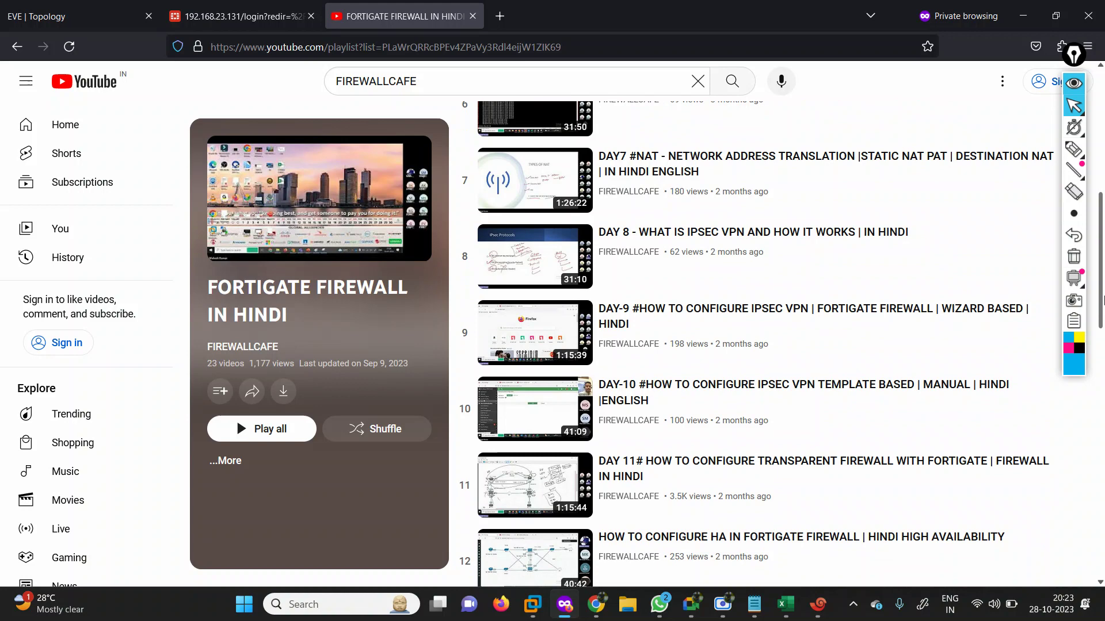
{"action": "left_click_drag", "start_coordinate": [1103, 299], "coordinate": [1103, 211]}
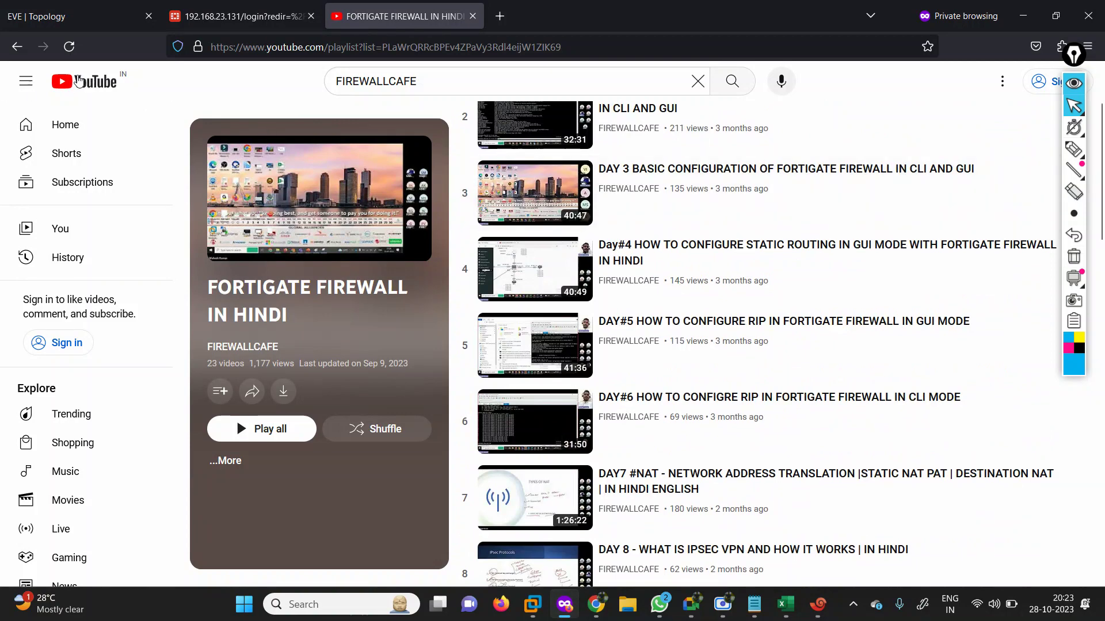
{"action": "left_click", "coordinate": [17, 46]}
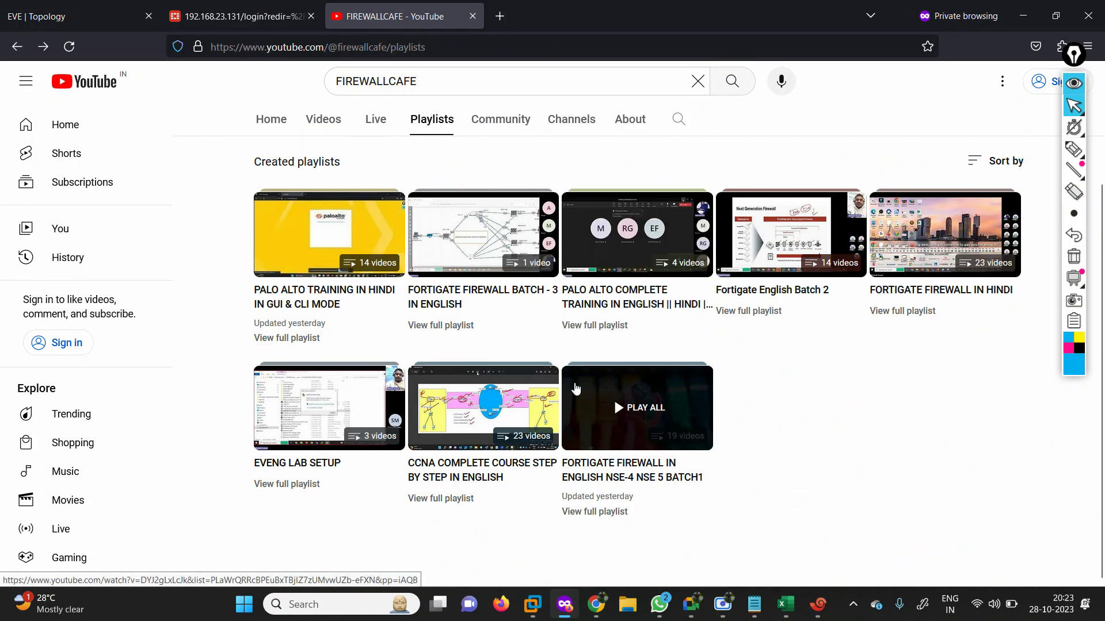